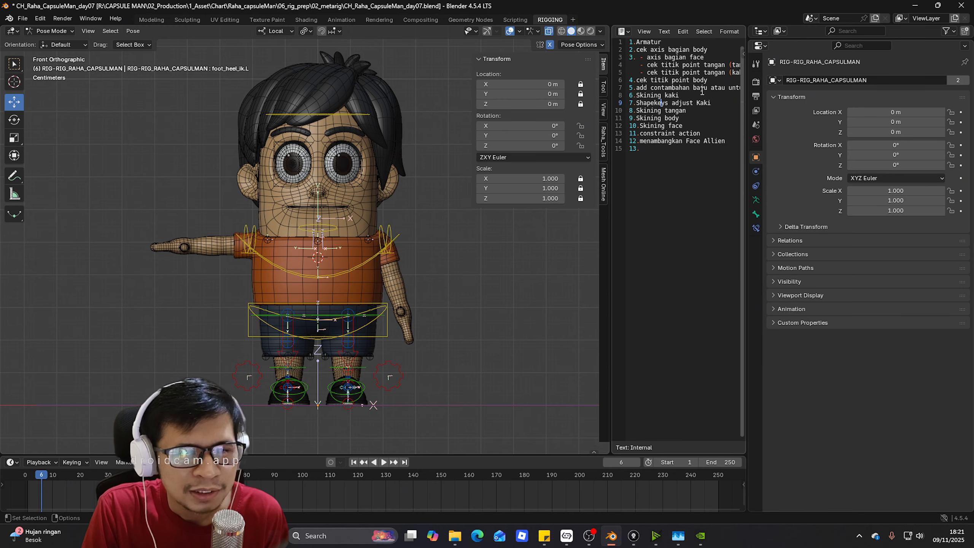
- Rotate the left heel control about 18° around X to test the foot roll, and clear the rotation
left_click_drag(679, 103, 670, 108)
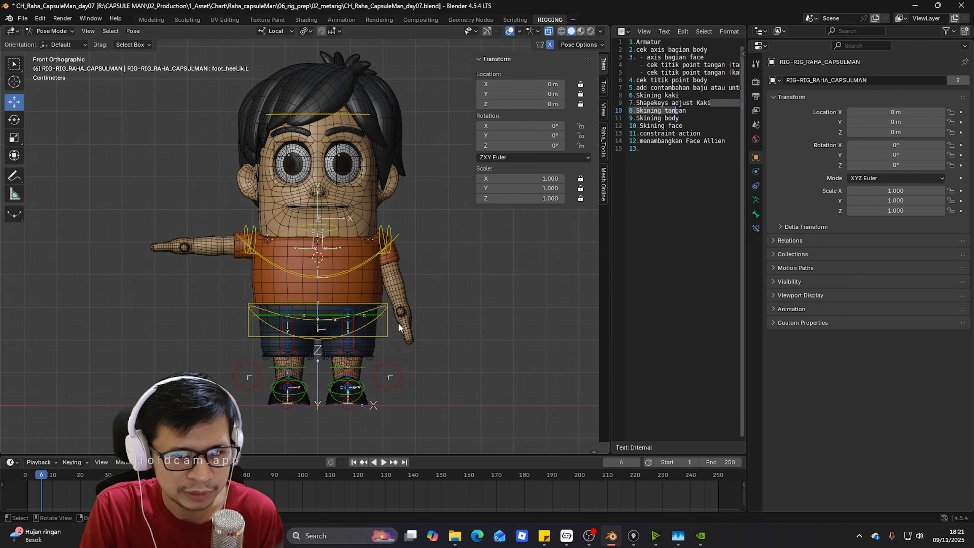
key("KP_3")
scroll(413, 369, "up", 5)
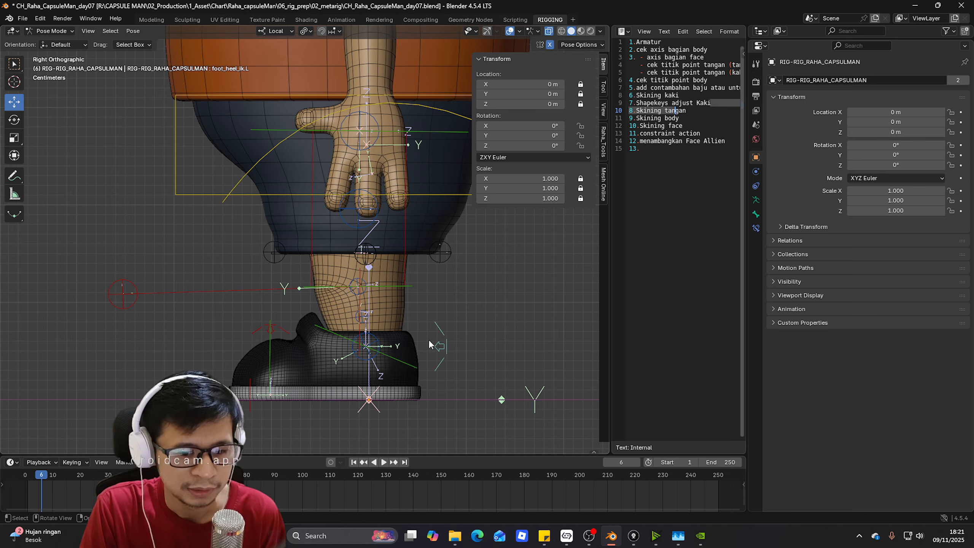
scroll(434, 337, "up", 3)
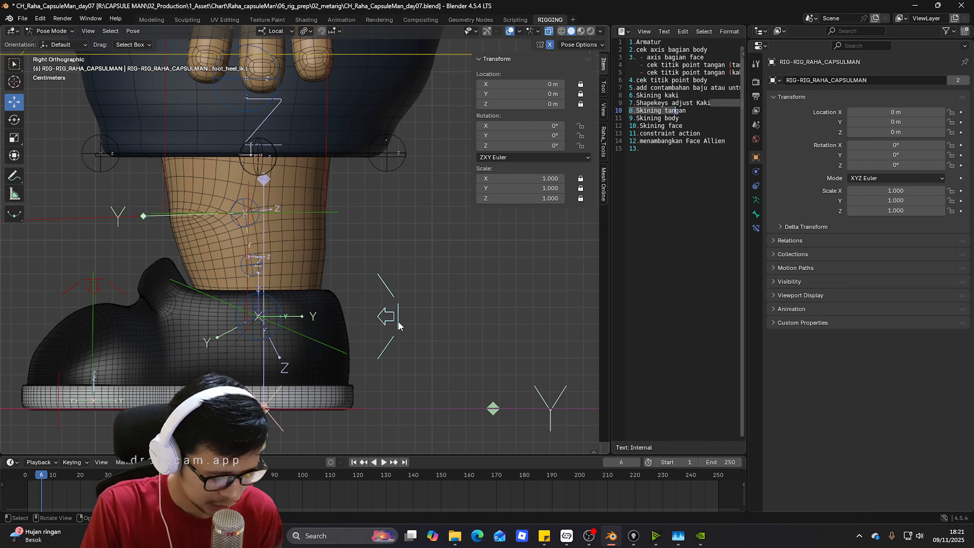
key("r")
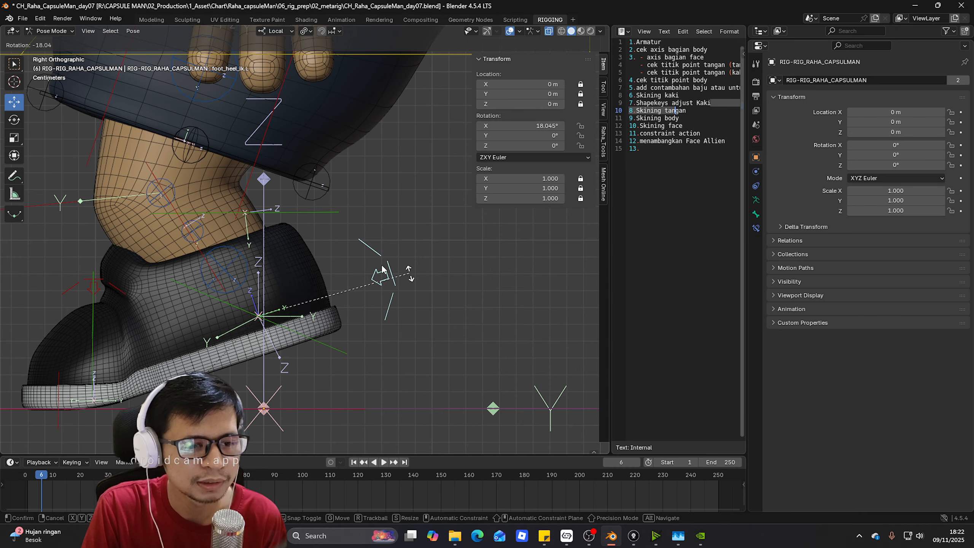
left_click(382, 266)
middle_click_drag(356, 255, 444, 280, "shift")
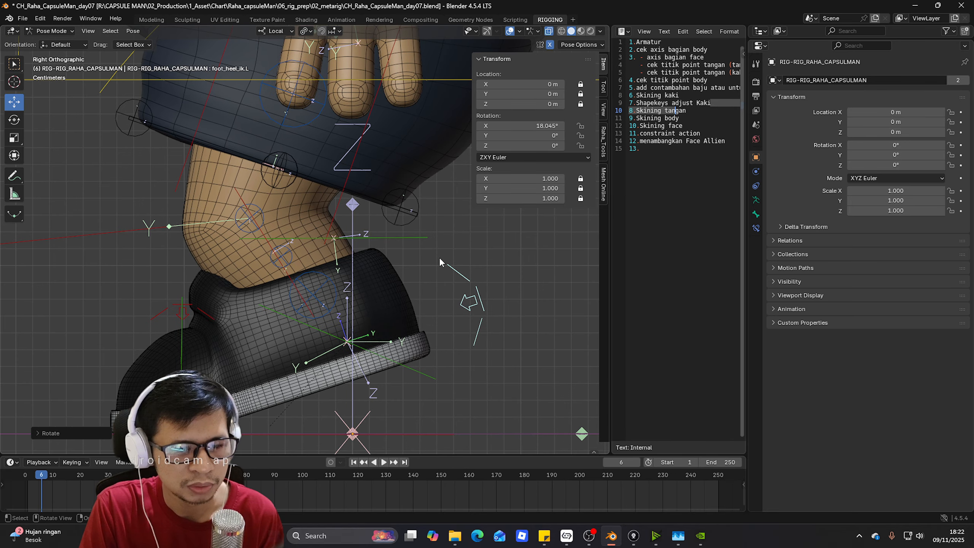
key("alt+r")
middle_click_drag(267, 307, 437, 339)
key("KP_3")
scroll(450, 299, "up", 2)
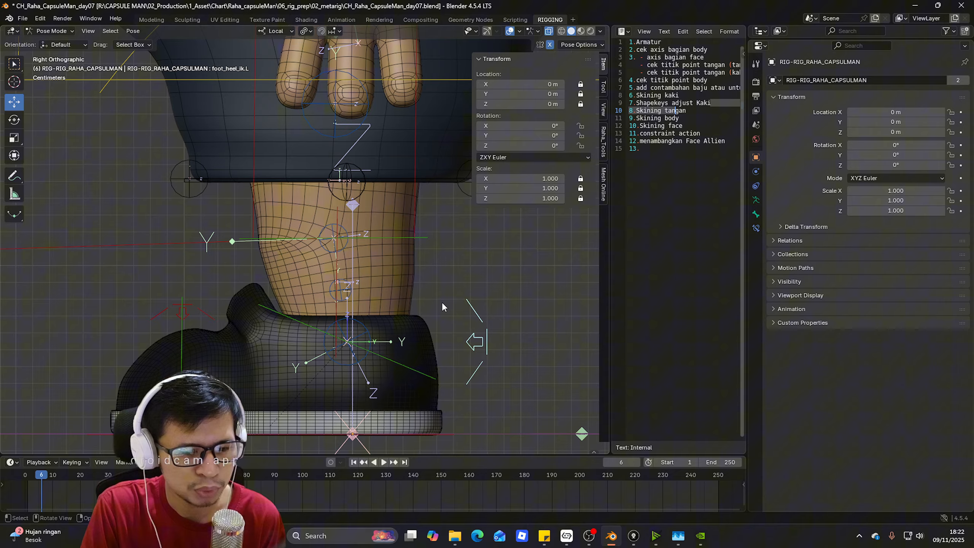
left_click(488, 324)
left_click(487, 330)
key("r")
right_click(433, 234)
scroll(433, 234, "down", 2)
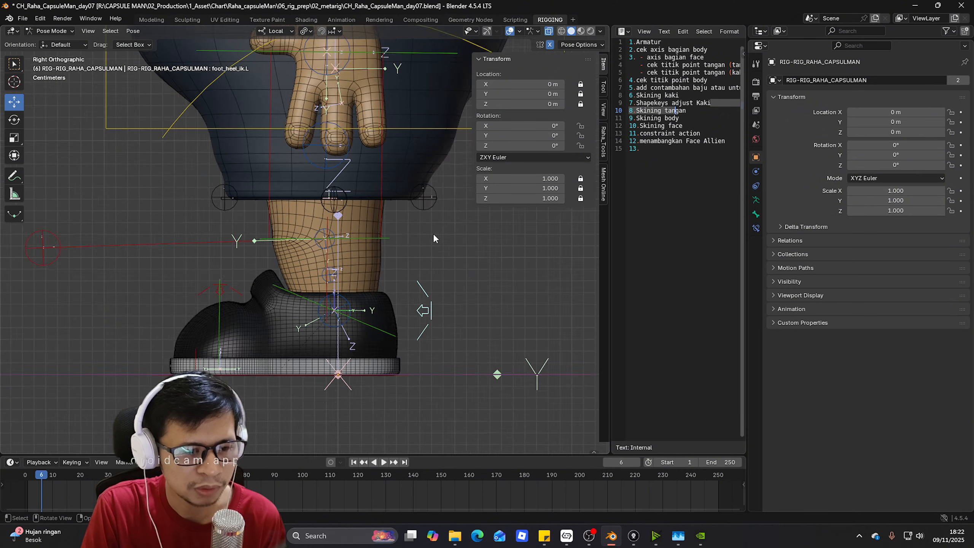
- Hide the 3D viewport's transform sidebar
key("KP_1")
scroll(425, 214, "down", 3)
scroll(403, 249, "up", 1)
key("n")
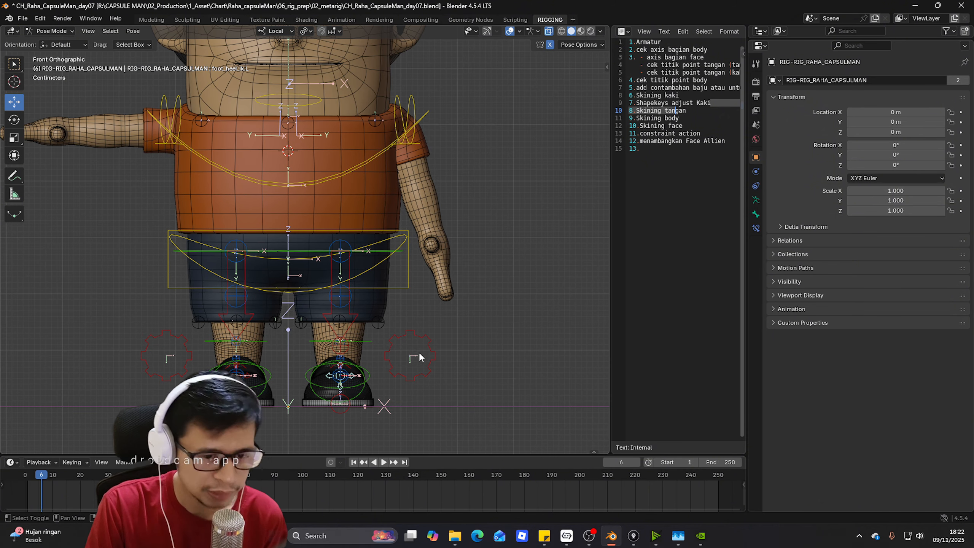
- Rotate the left heel control in the side view so the shoe's toe lifts off the ground
scroll(430, 326, "up", 1)
key("KP_3")
scroll(426, 285, "up", 4)
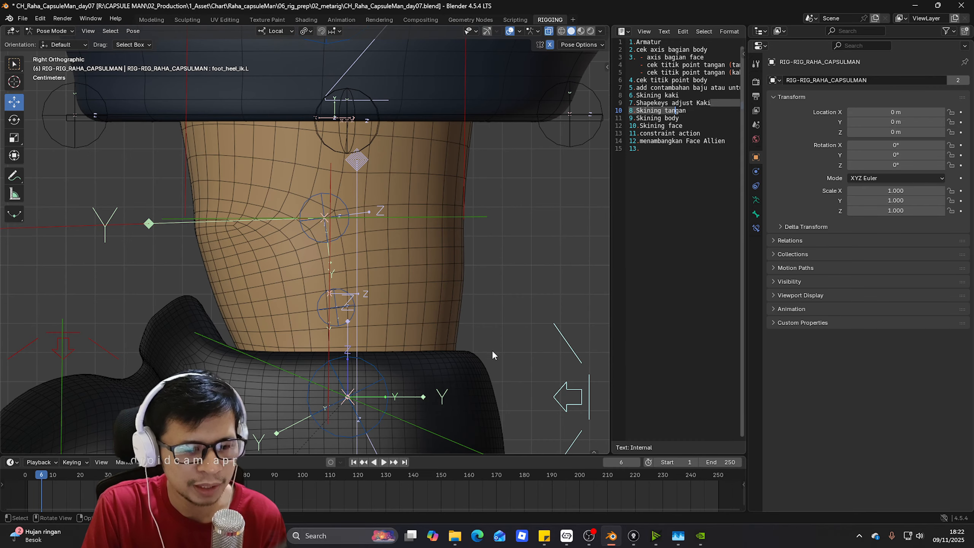
scroll(492, 355, "down", 3)
key("r")
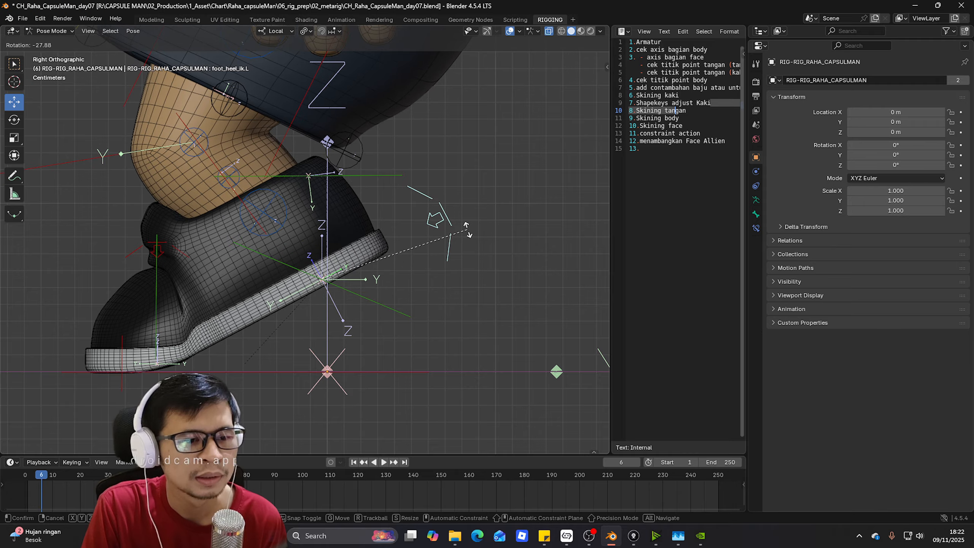
left_click(466, 315)
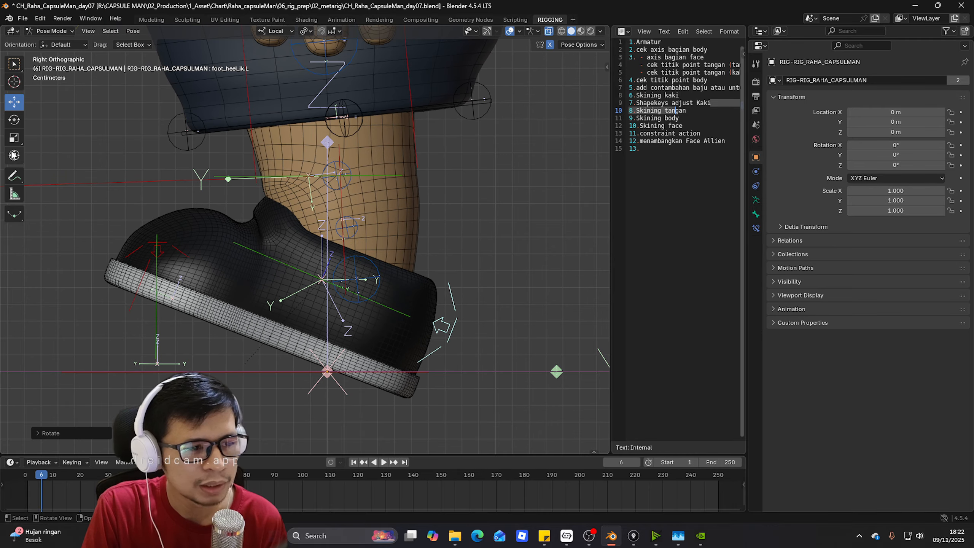
- Circle the area where the lifted shoe's tongue meets the leg with a freehand annotation
left_click(14, 176)
mouse_move(256, 192)
left_mouse_down()
mouse_move(275, 190)
mouse_move(257, 184)
left_mouse_up()
left_click(14, 102)
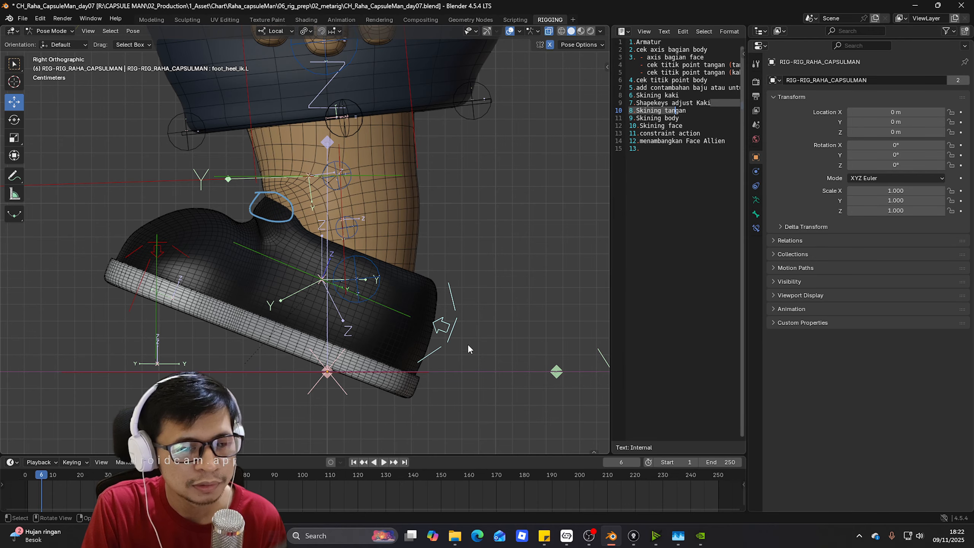
- Rotate the left heel control the opposite way so the heel lifts while the toe stays planted
key("r")
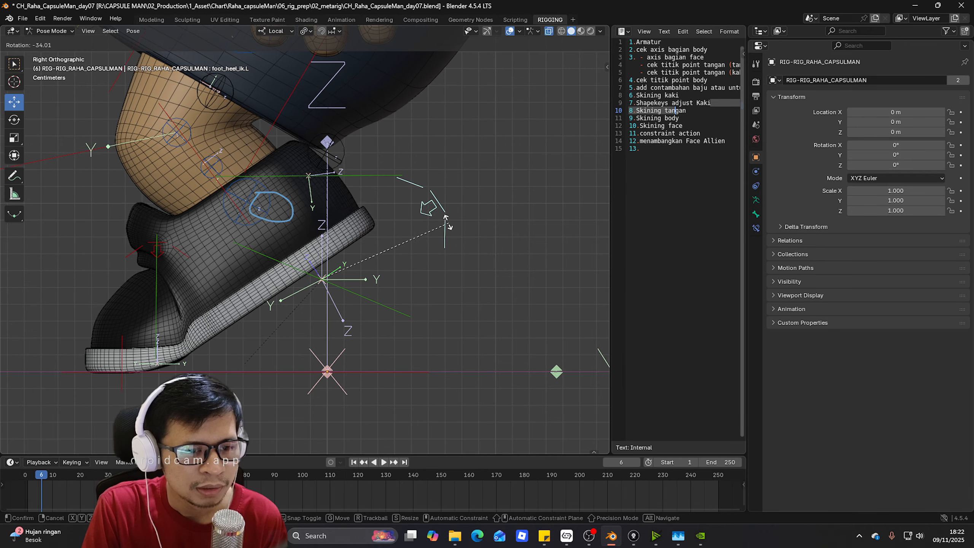
left_click(445, 230)
middle_click_drag(445, 230, 354, 222)
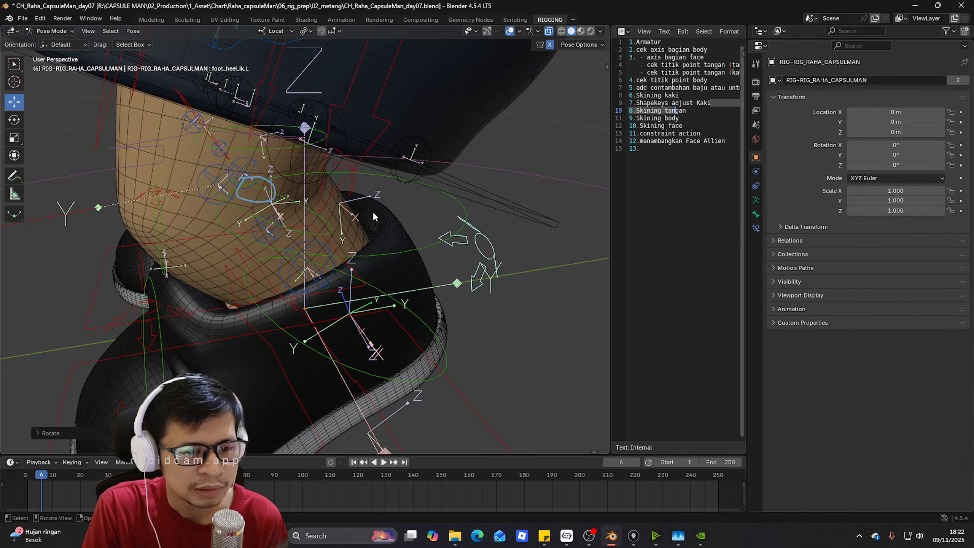
key("KP_3")
key("r")
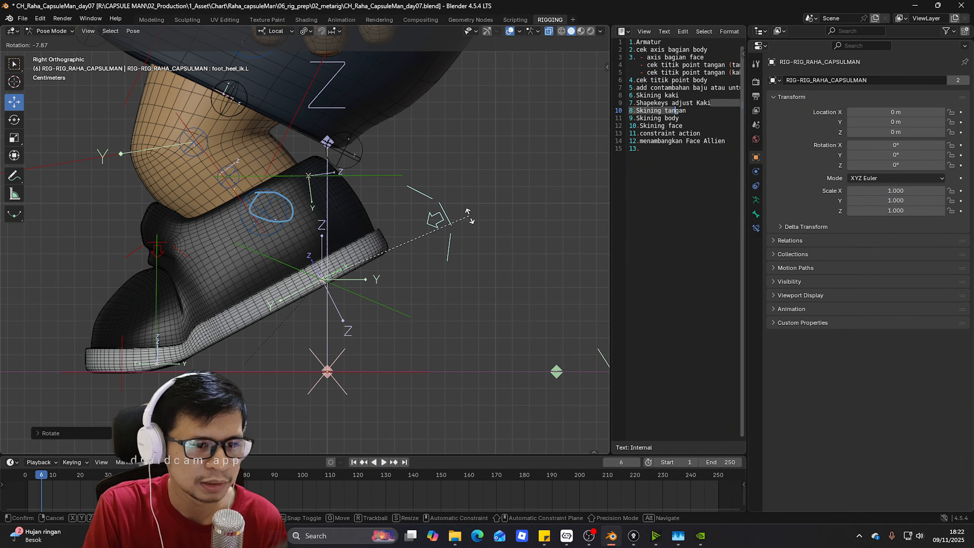
left_click(468, 215)
- Select the shoe mesh and switch its Anti_nembus_rotate_telapak_Kaki_Kiri shape key off and on to check its effect
left_click(350, 194)
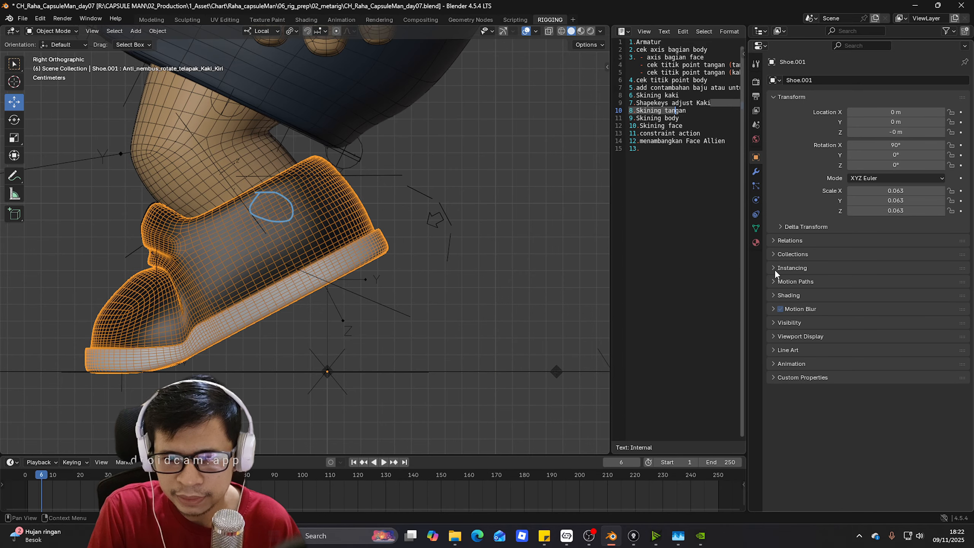
left_click(773, 255)
left_click(773, 254)
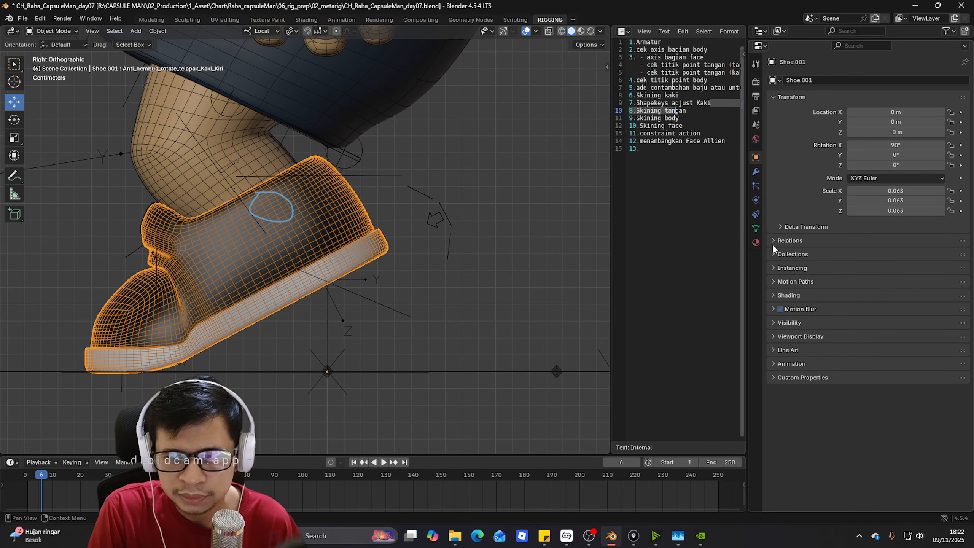
left_click(773, 240)
left_click(756, 228)
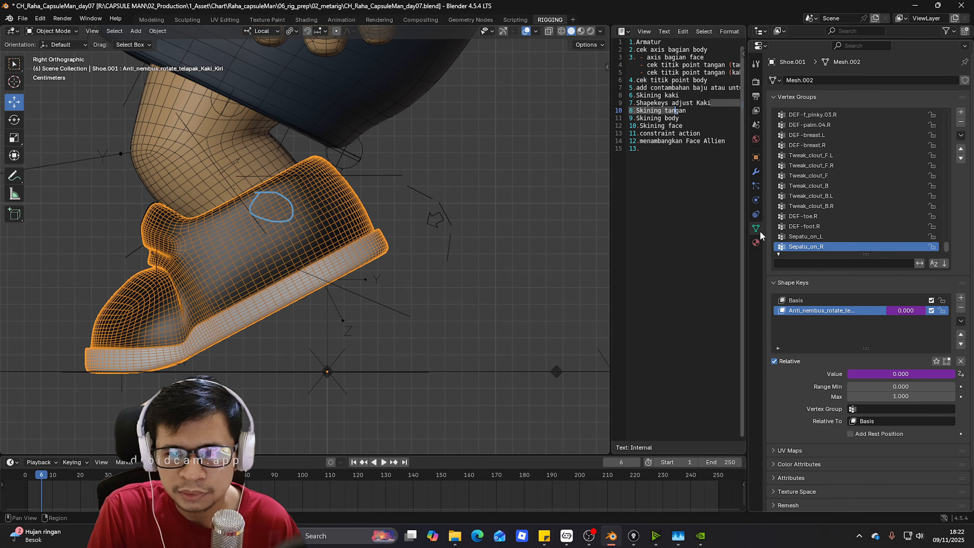
left_click(932, 310)
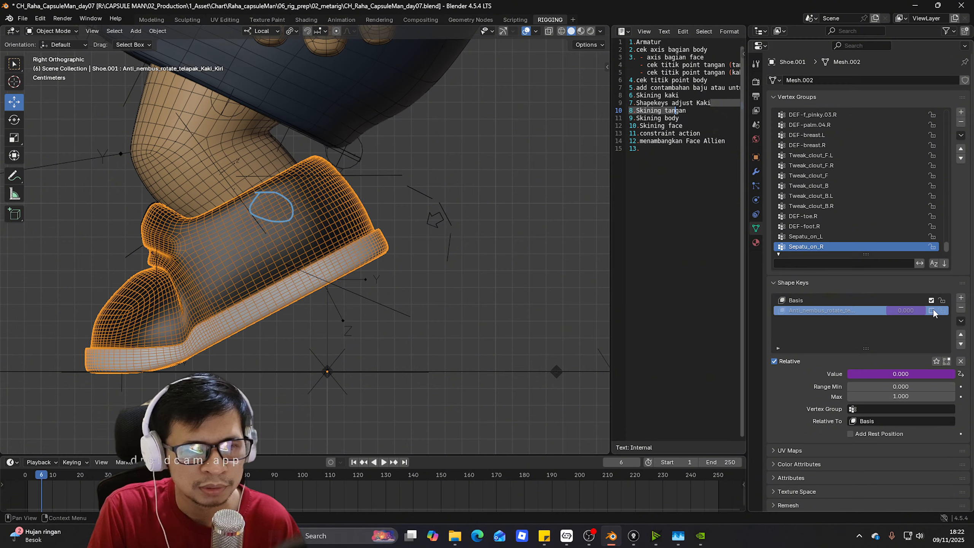
left_click(931, 310)
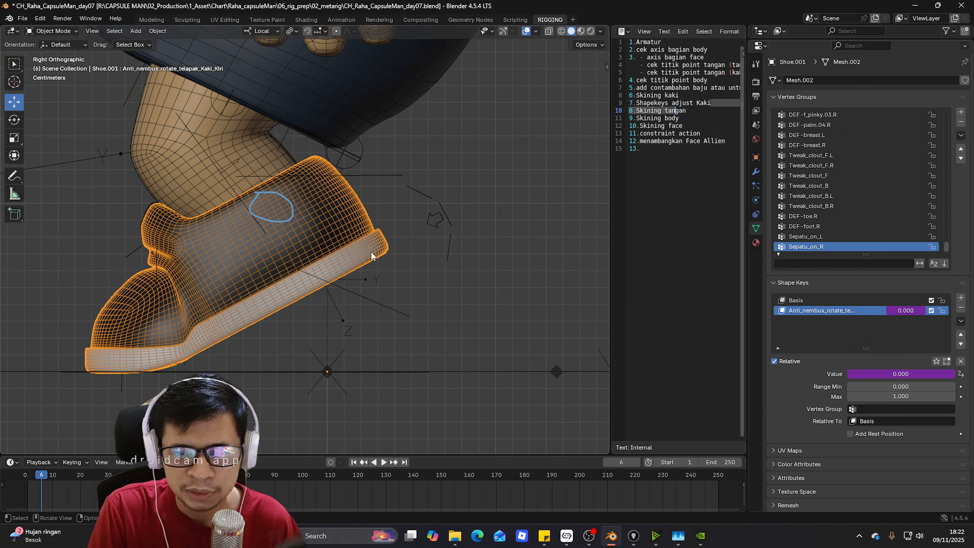
- Put the rig in Pose Mode, clear the rotation of all bones and deselect them
left_click(440, 204)
key("ctrl+Tab")
key("a")
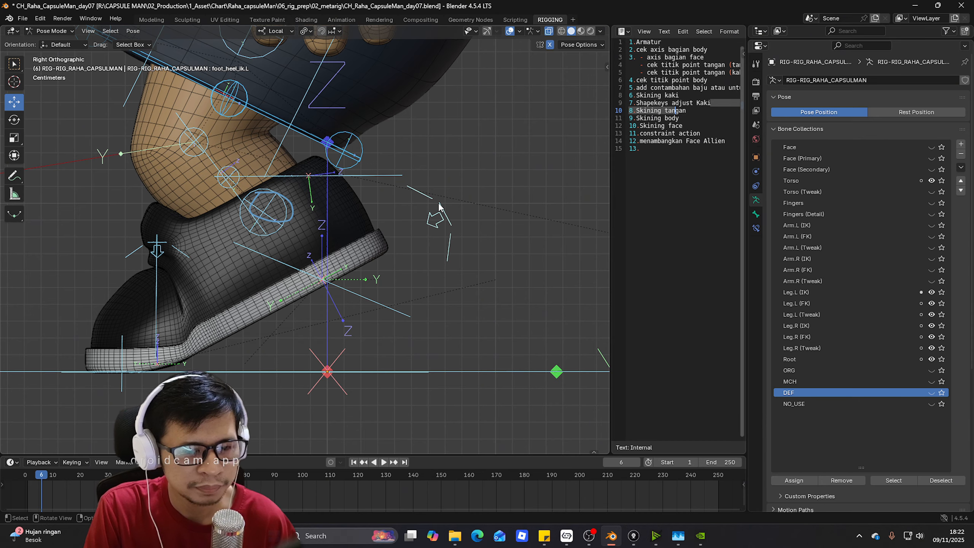
key("alt+r")
key("alt+a")
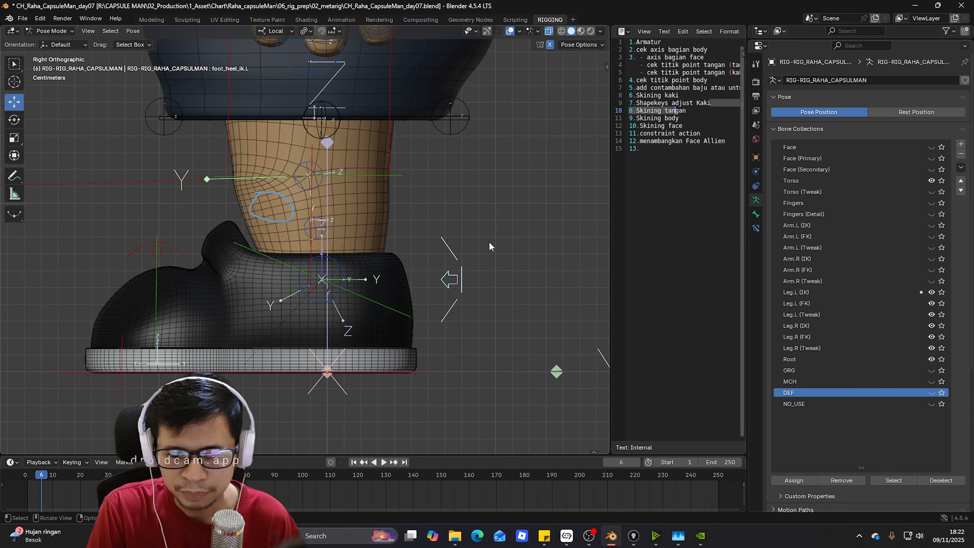
- Toggle the shoe's anti-penetration shape key off and on in the neutral pose to compare the shapes
key("ctrl+Tab")
left_click(388, 270)
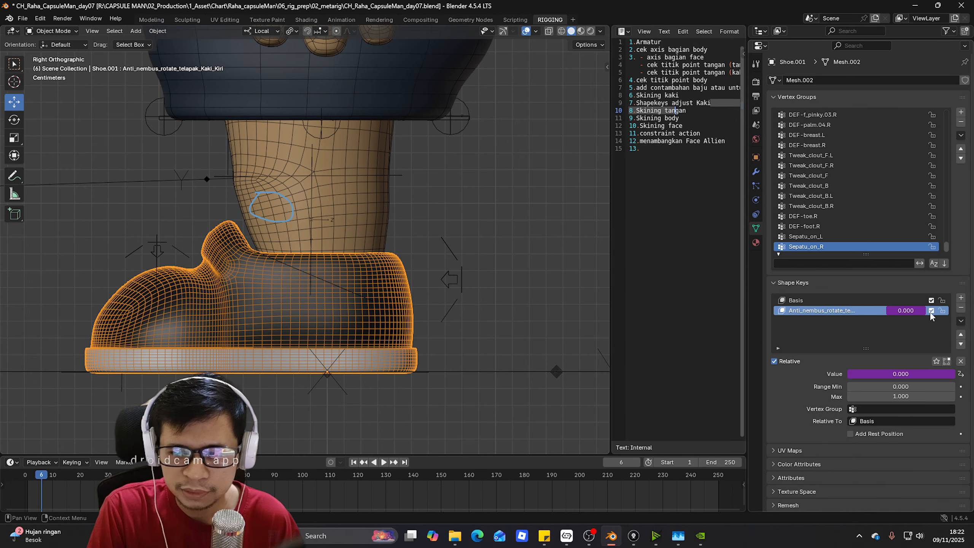
left_click(931, 310)
left_click(931, 310)
left_click(931, 310)
left_click(931, 310)
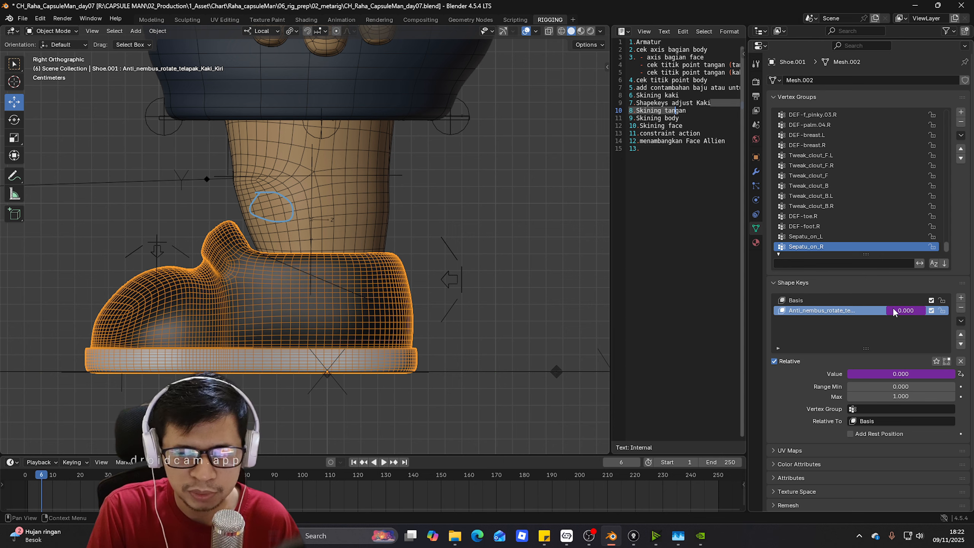
- Try rotating the right and left heel controls in Pose Mode to preview the shoe's movement, cancelling both rotations
left_click(463, 271)
key("ctrl+Tab")
key("r")
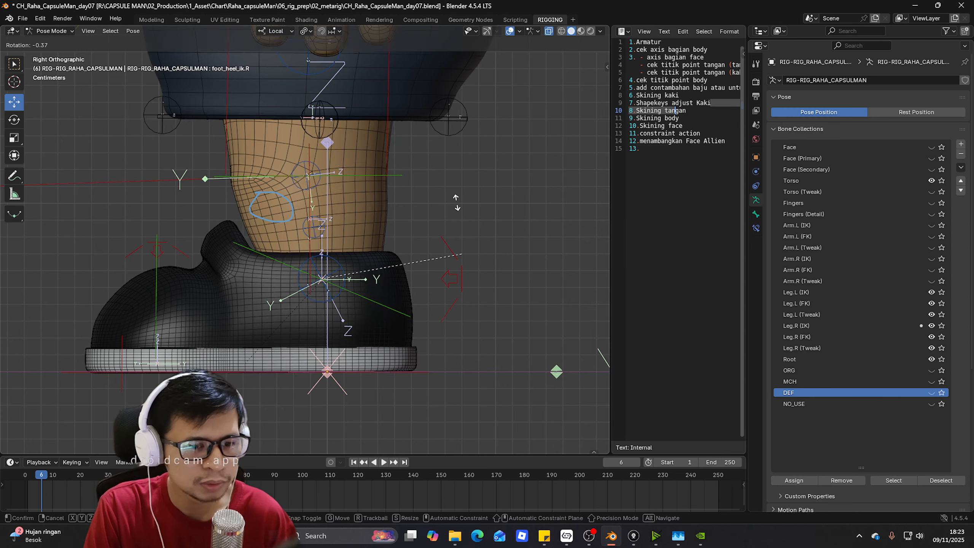
right_click(456, 246)
left_click(463, 279)
key("r")
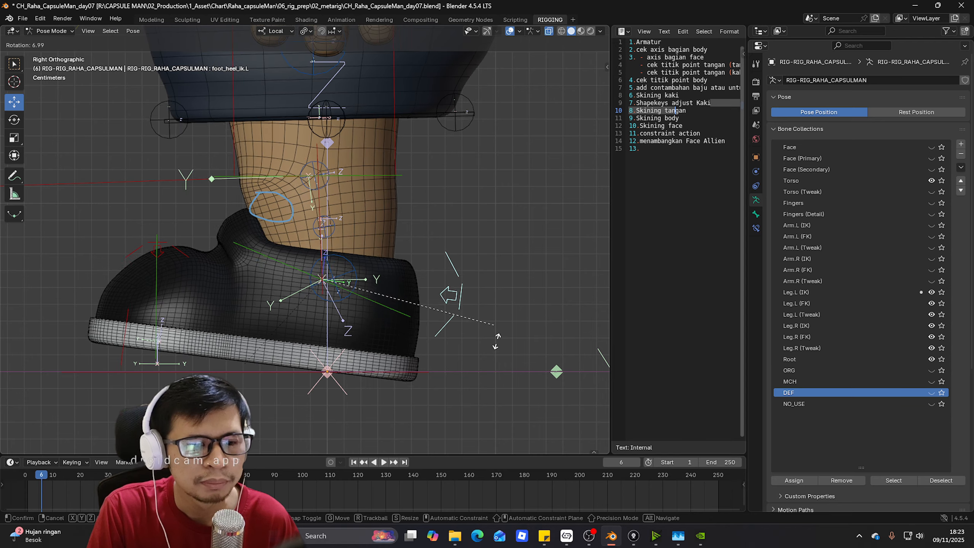
right_click(434, 230)
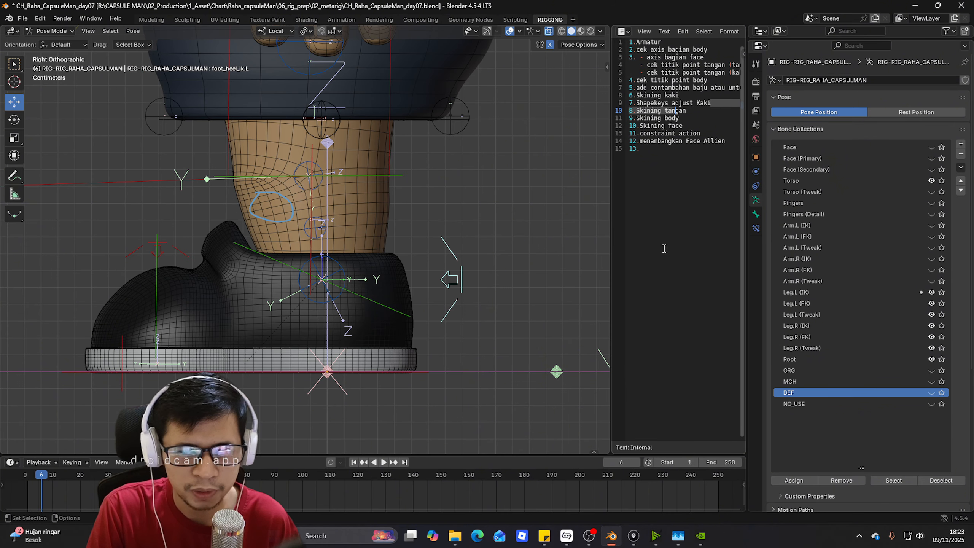
- Select the middle vertex at the top of the left shoe's tongue and snap the 3D cursor to it
mouse_move(421, 274)
middle_mouse_down()
mouse_move(491, 301)
mouse_move(519, 292)
mouse_move(426, 282)
middle_mouse_up()
scroll(426, 281, "up", 3)
key("ctrl+Tab")
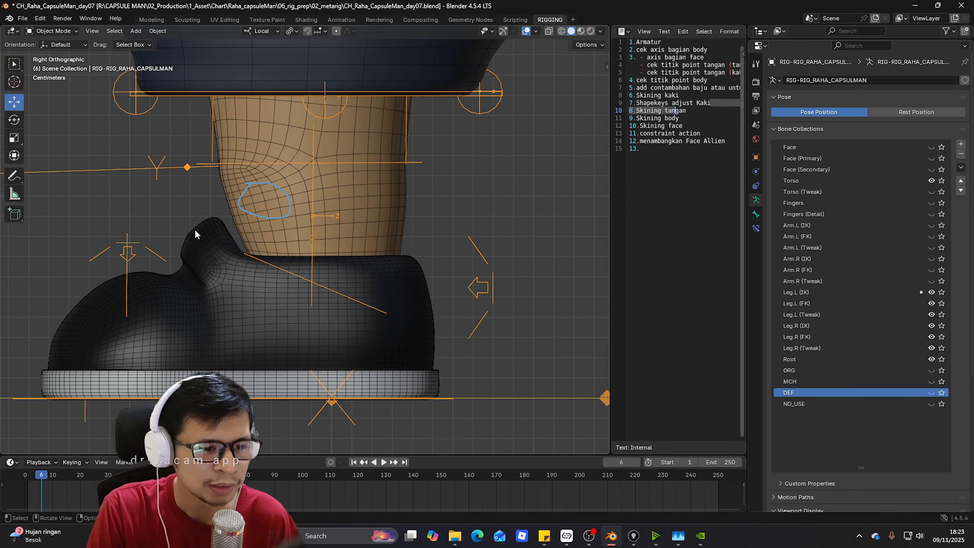
left_click(196, 230)
key("Tab")
middle_click_drag(202, 229, 306, 254)
left_click(381, 274)
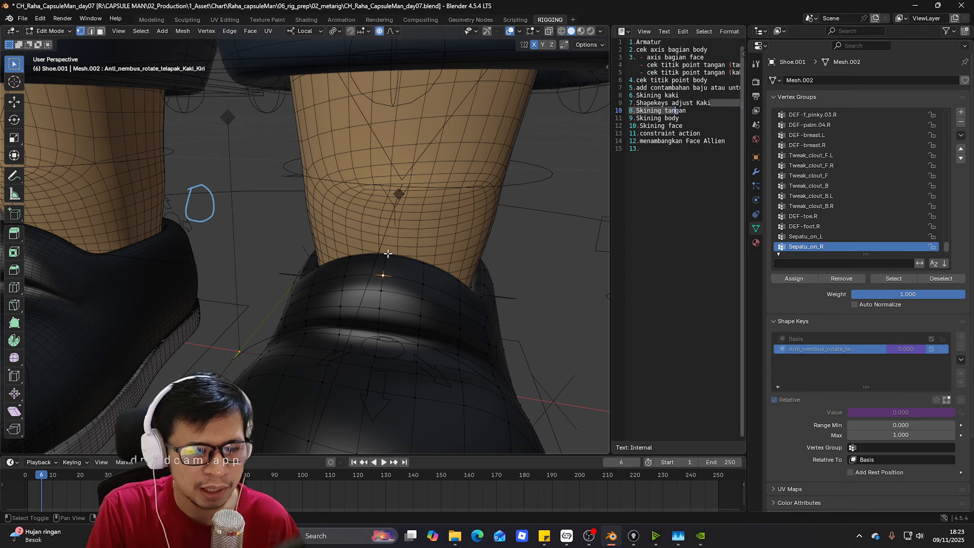
left_click(389, 297)
middle_click_drag(388, 297, 339, 219)
key("ctrl+Tab")
left_click(292, 235)
key("shift+a")
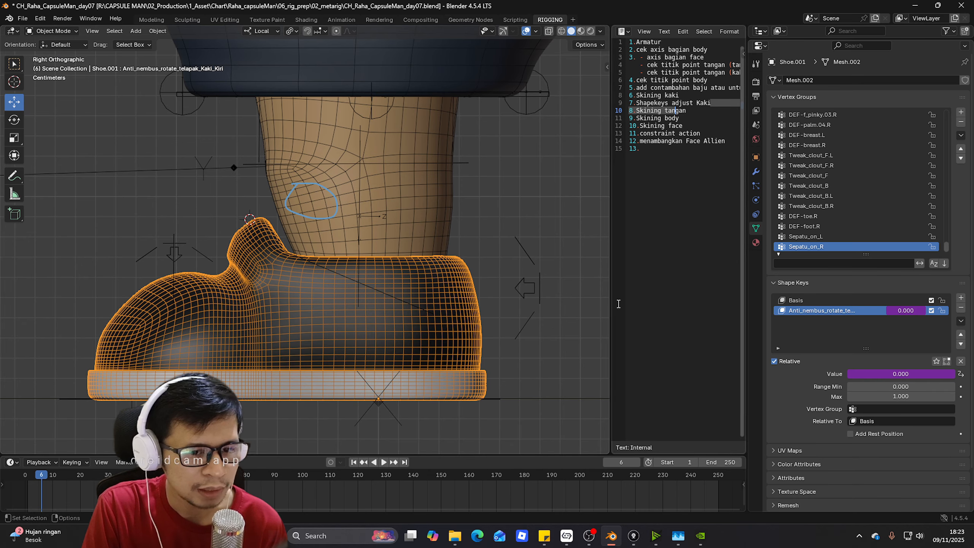
- Select the character rig and make Leg.L (Tweak) its active bone collection
left_click(525, 257)
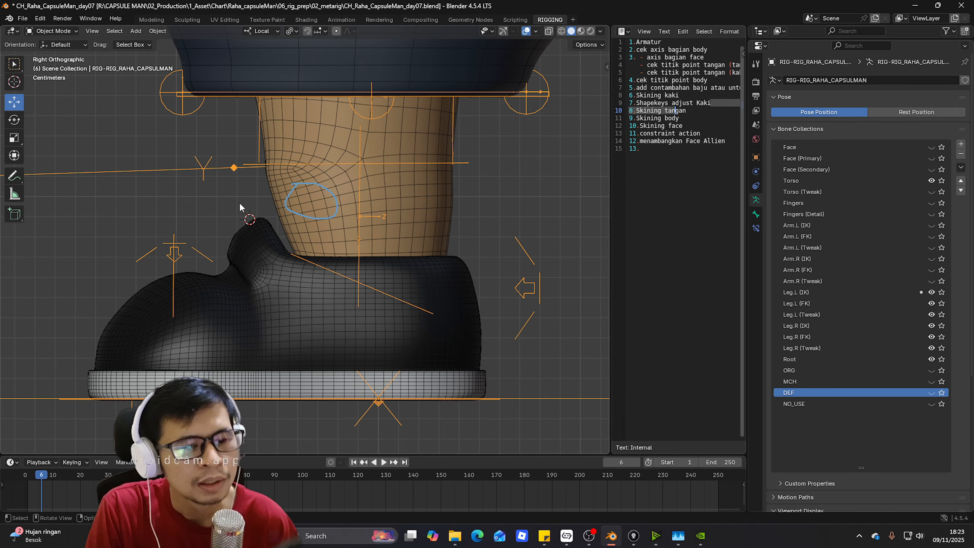
key("Tab")
key("Tab")
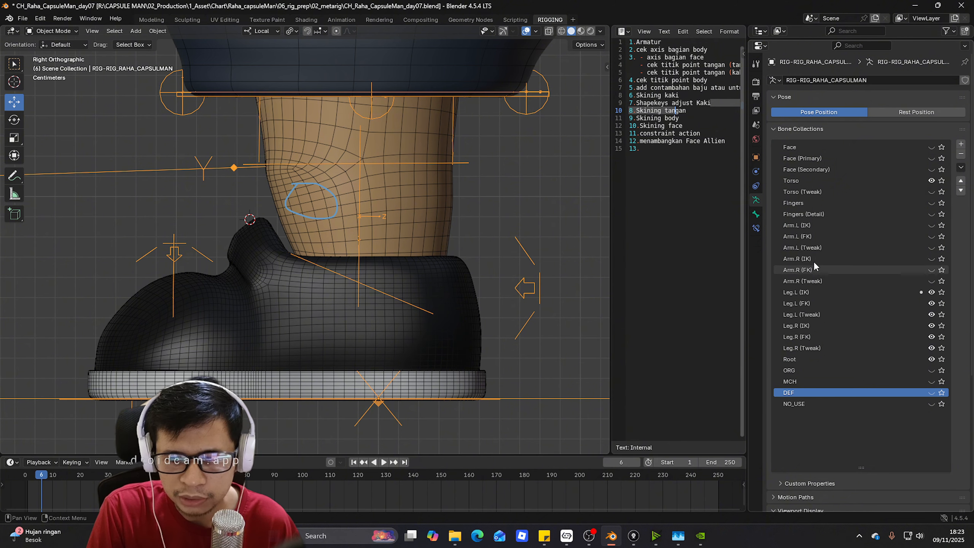
left_click(809, 314)
- Add a new bone to the rig at the 3D cursor on the left shoe's tongue in Edit Mode
scroll(373, 279, "down", 6)
middle_click_drag(307, 219, 388, 226)
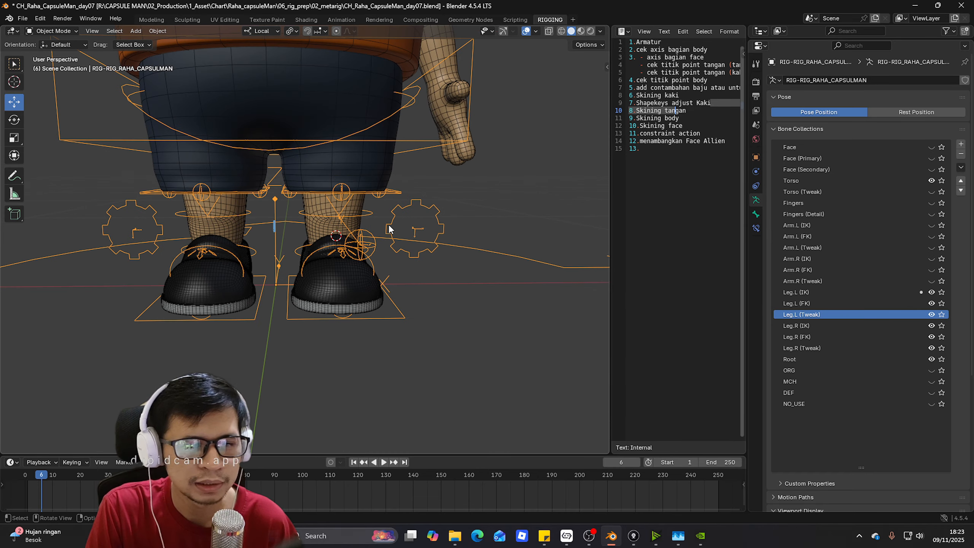
key("KP_1")
scroll(389, 229, "up", 6)
key("Tab")
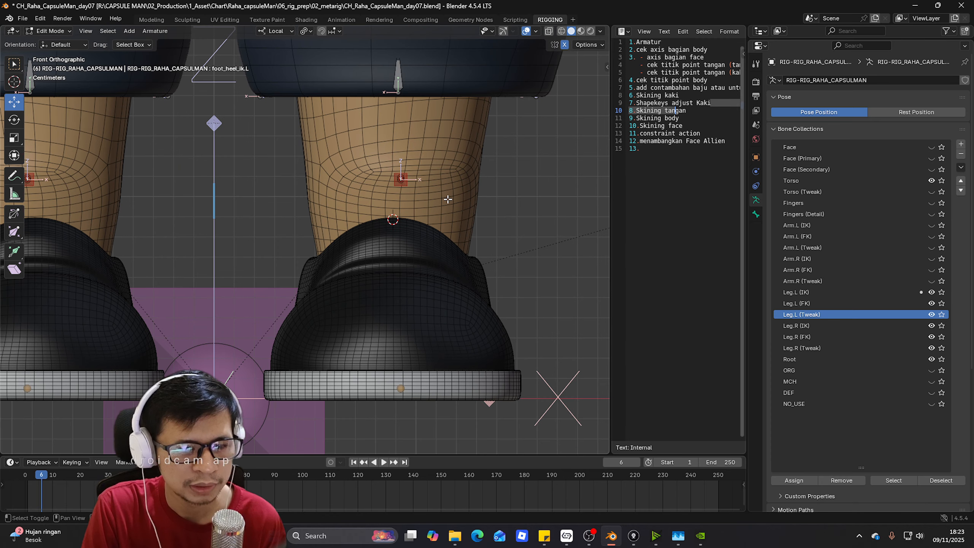
key("shift+a")
scroll(447, 199, "down", 8)
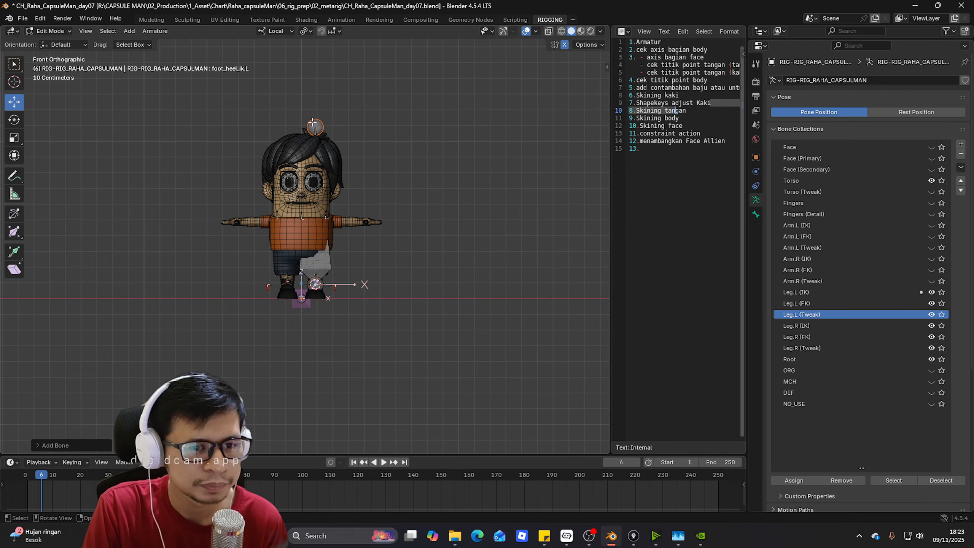
- Select the new bone's tip above the head and lower it along Z toward the left shoe
left_click(313, 122)
scroll(324, 121, "up", 1)
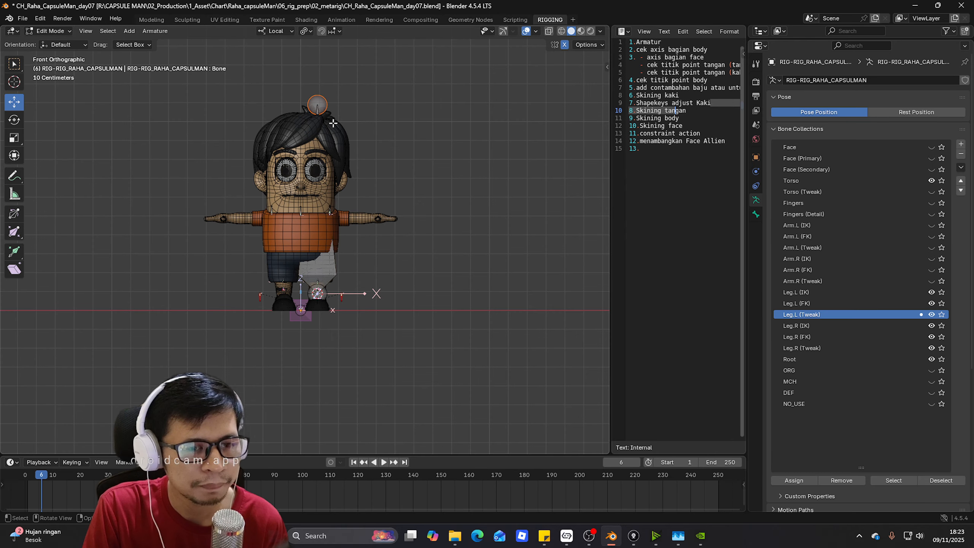
key("g")
key("z")
left_click(339, 299)
- Show the transform gizmos and shorten the new bone further by lowering its tip to just above the shoe's tongue in side view
key("KP_3")
scroll(421, 306, "up", 4)
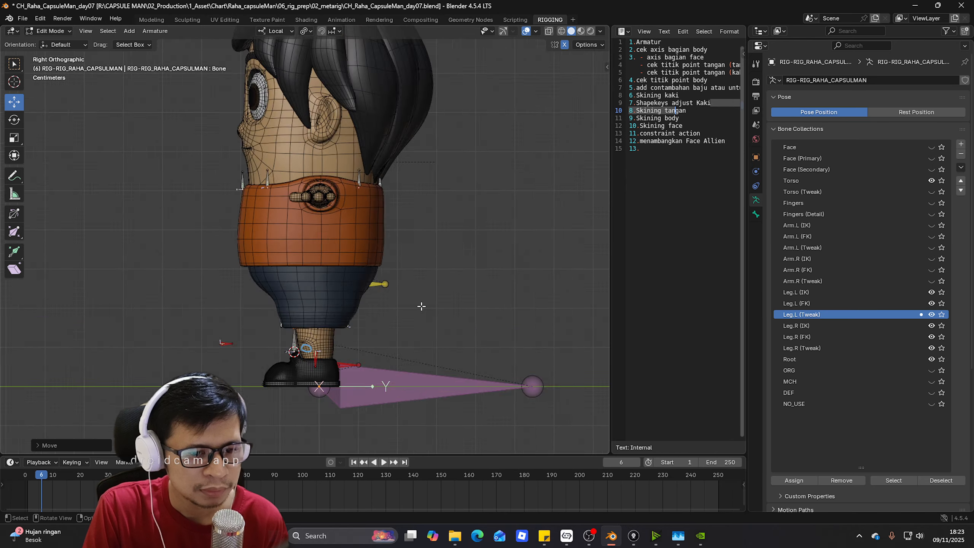
scroll(421, 306, "up", 8)
middle_click_drag(363, 348, 379, 419, "shift")
middle_click_drag(336, 287, 420, 249, "shift")
scroll(421, 249, "up", 2)
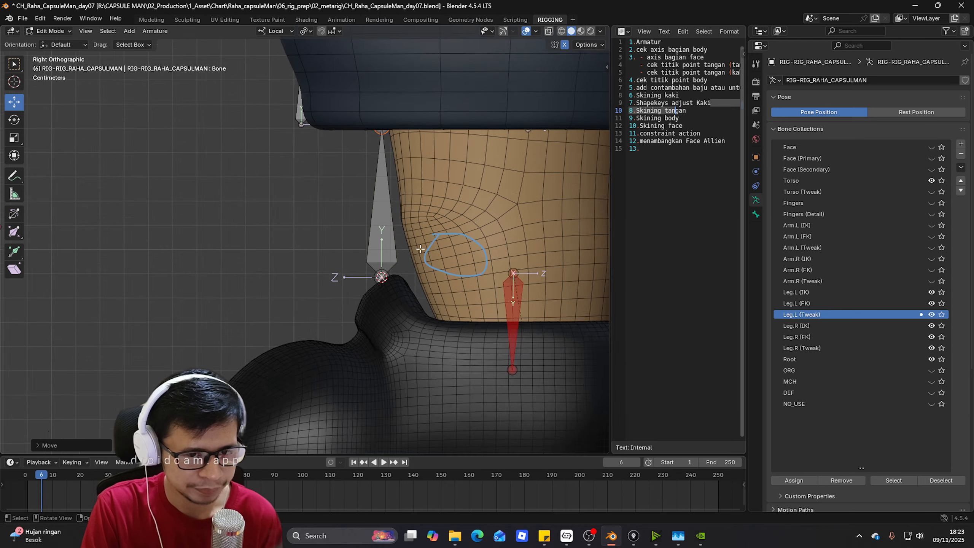
left_click(503, 32)
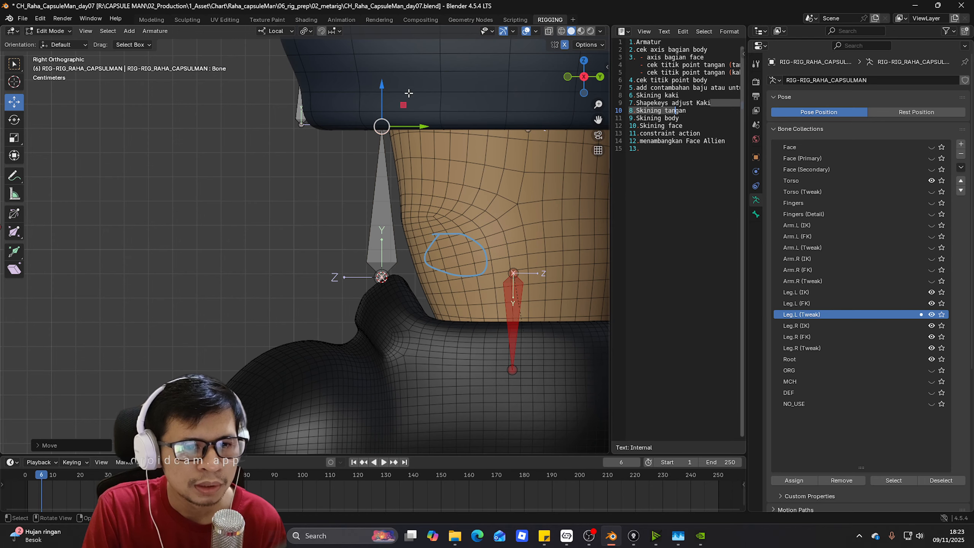
left_click_drag(380, 87, 383, 234)
- Select the whole tongue bone and nudge it slightly forward along Y
scroll(403, 273, "up", 2)
left_click(373, 249)
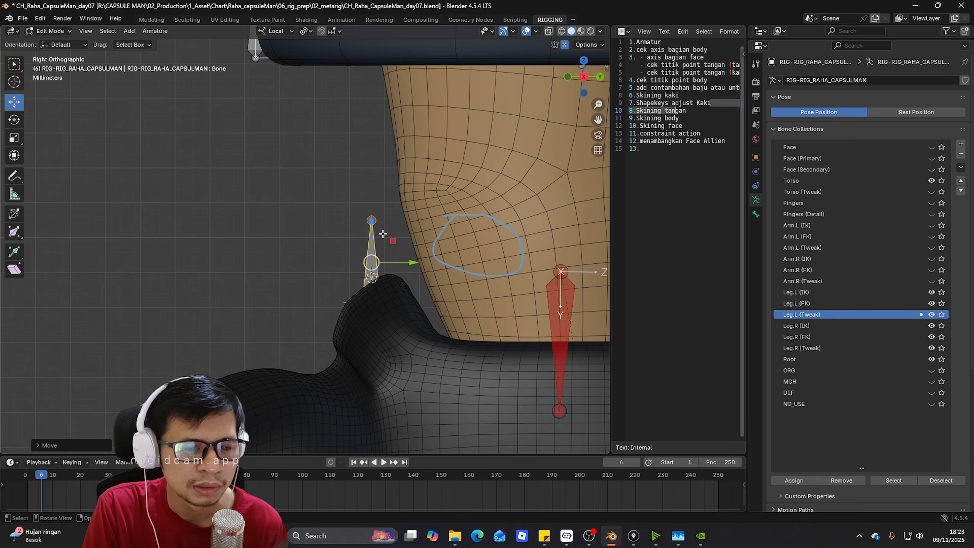
mouse_move(416, 262)
left_mouse_down()
mouse_move(403, 261)
mouse_move(414, 262)
left_mouse_up()
- Rename the tongue bone as Tweak_sepatu.L
key("KP_1")
scroll(447, 247, "down", 5)
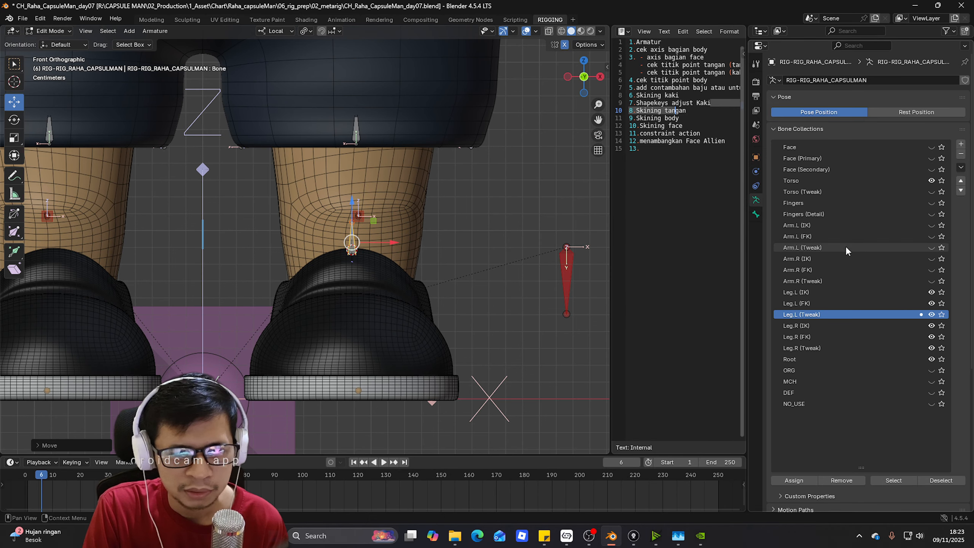
left_click(755, 214)
left_click(816, 80)
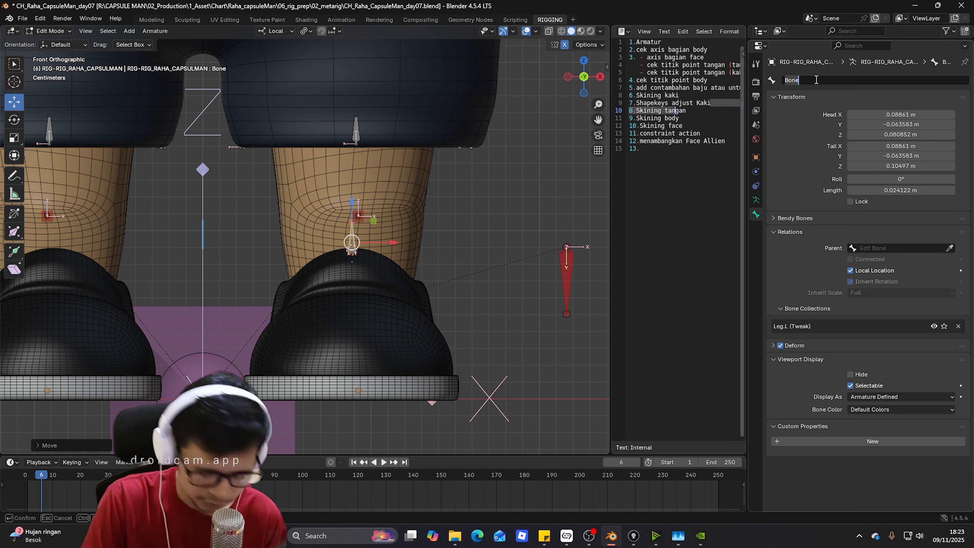
key("BackSpace")
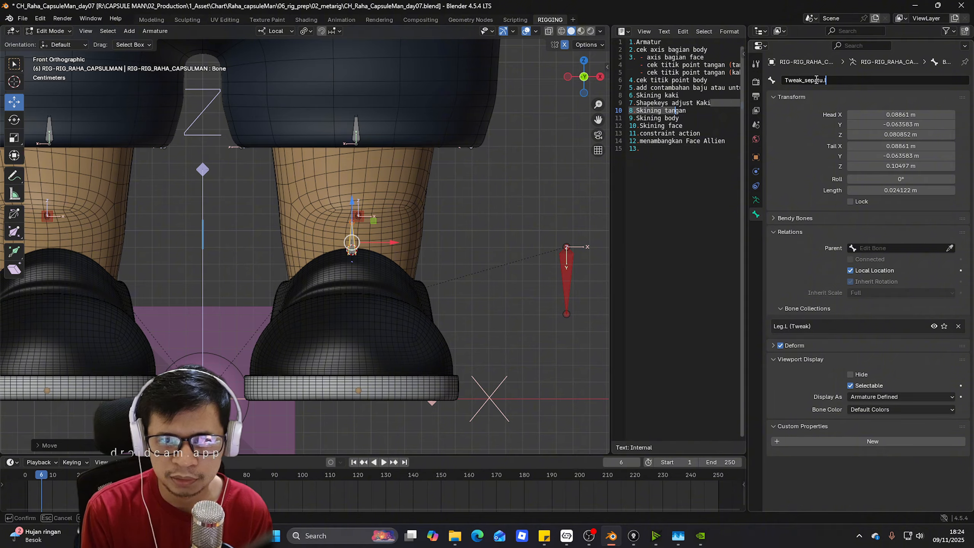
key("Return")
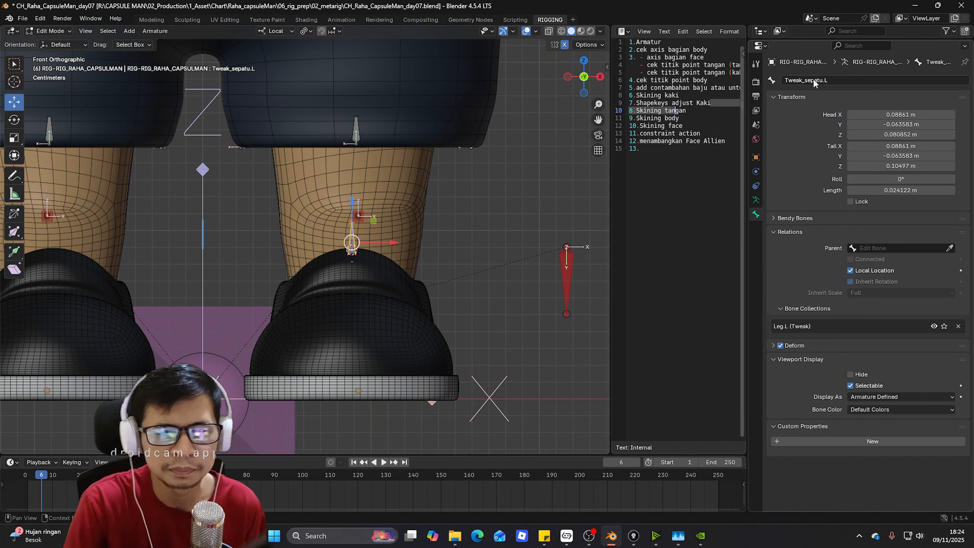
- Insert _F before the bone name's side suffix so that it reads Tweak_sepatu_F.L
left_click(838, 81)
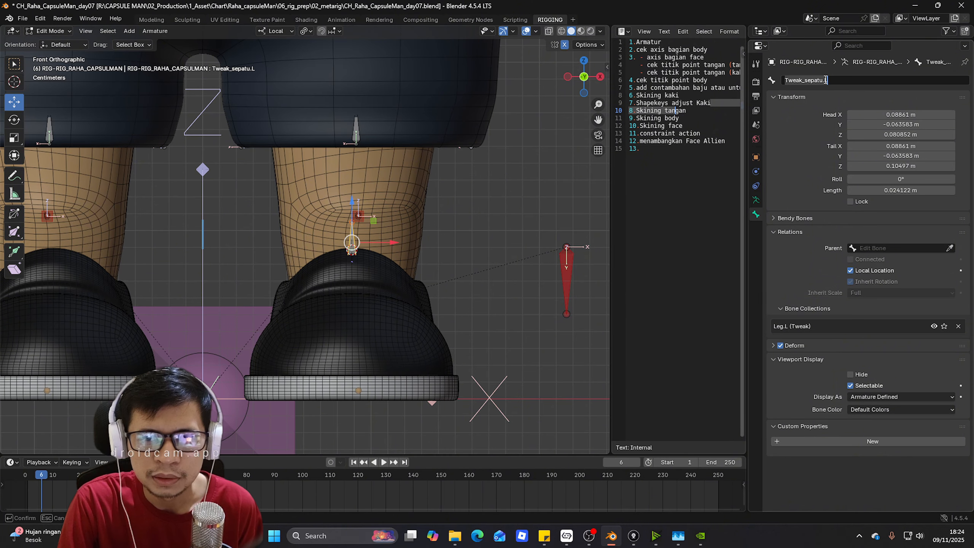
left_click(823, 80)
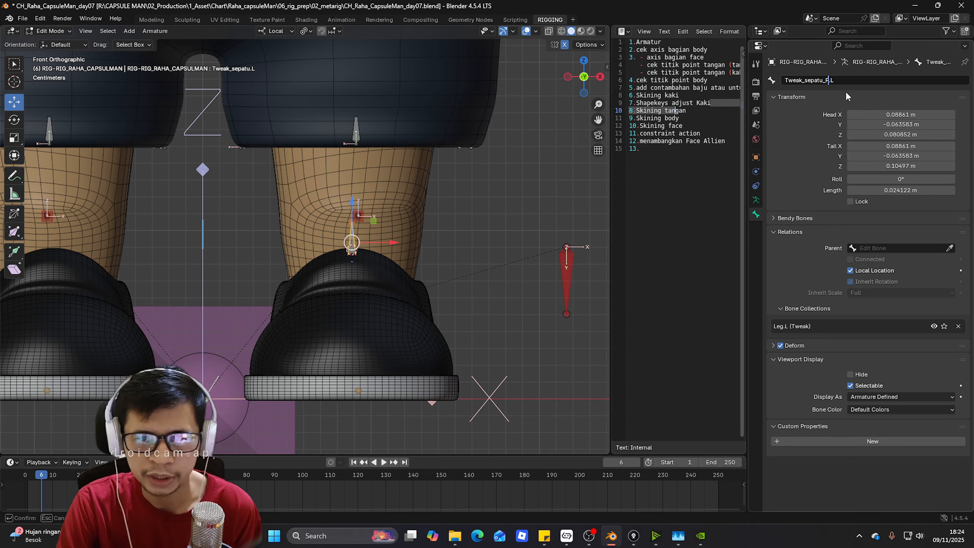
key("Return")
- Duplicate the tongue bone in side view and place the copy at the back edge of the left shoe's opening
key("KP_3")
scroll(502, 284, "up", 2)
middle_click_drag(521, 292, 374, 242, "shift")
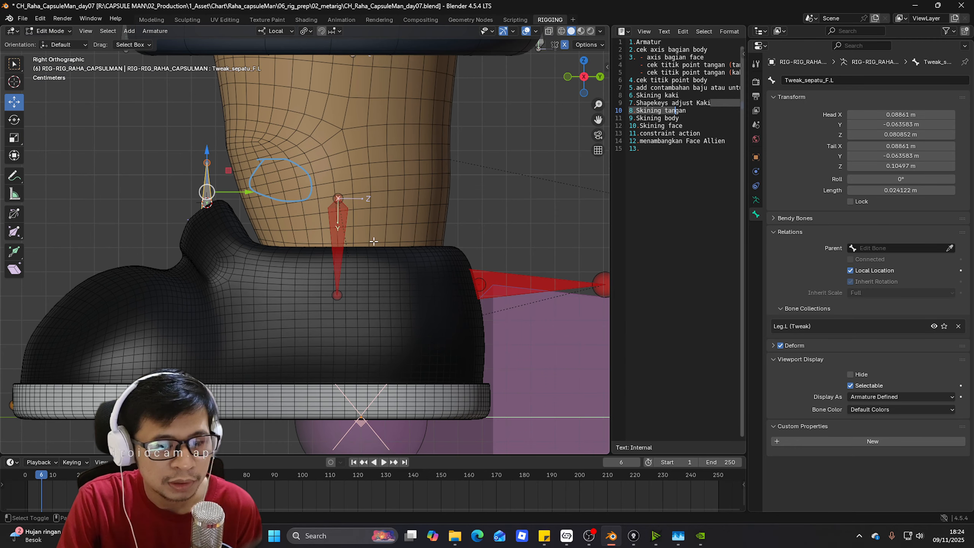
key("shift+d")
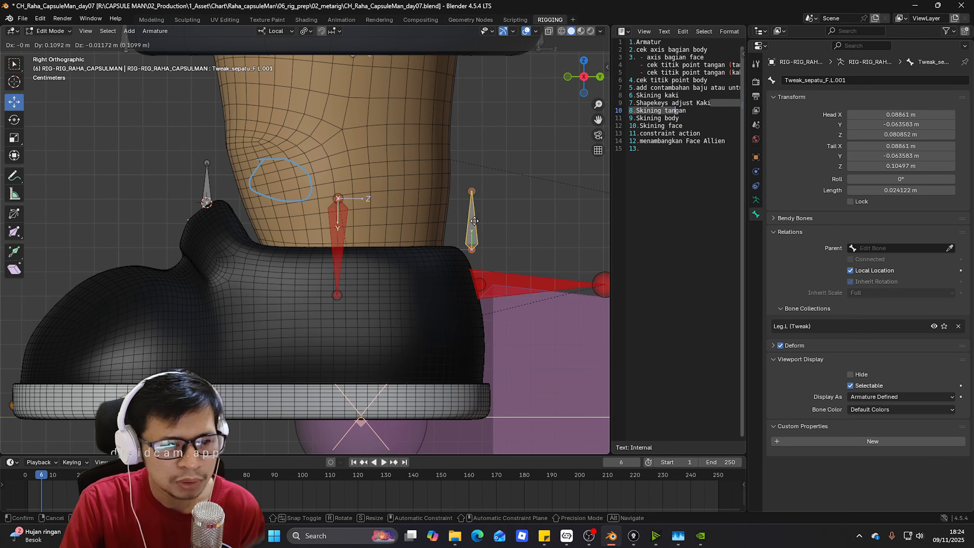
left_click(468, 230)
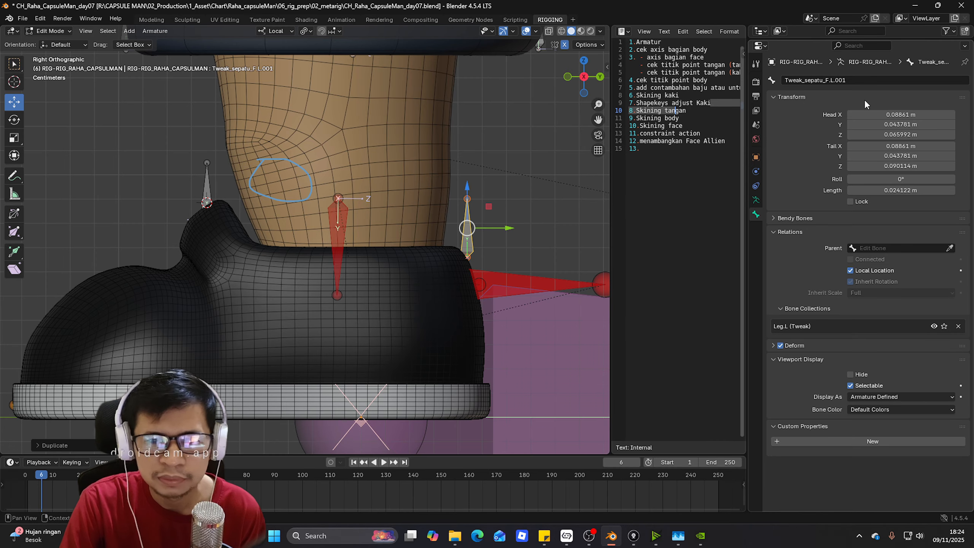
- Rename the duplicated back bone as Tweak_sepatu_B.L
double_click(851, 80)
key("BackSpace")
key("BackSpace")
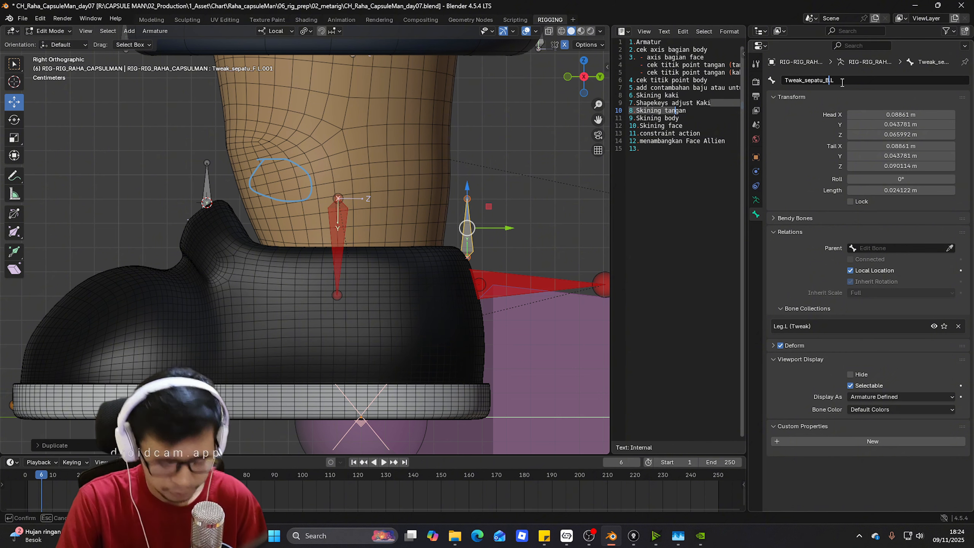
key("Return")
- Select the root bone and snap the 3D cursor to it
key("KP_1")
scroll(416, 241, "up", 2)
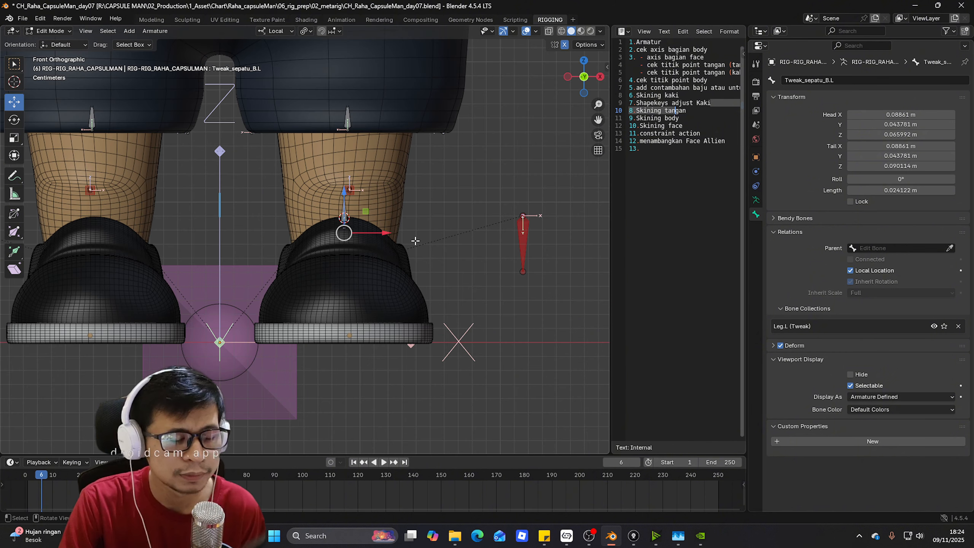
middle_click_drag(298, 207, 559, 230, "shift")
left_click(369, 274)
key("shift+s")
left_click(370, 313)
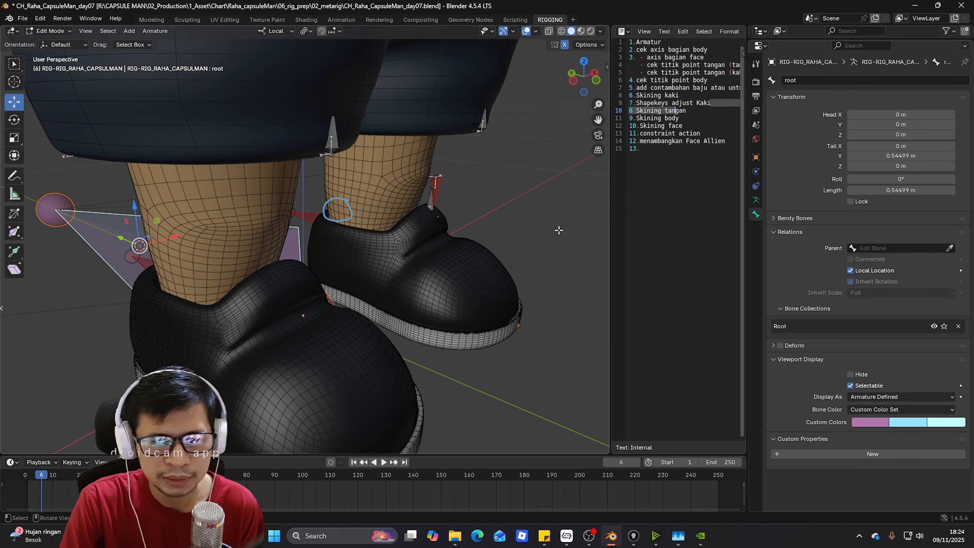
- Select the front and back tweak bones of the left shoe and set the pivot point to 3D Cursor
left_click(430, 202)
middle_click_drag(314, 214, 466, 222)
left_click(116, 249)
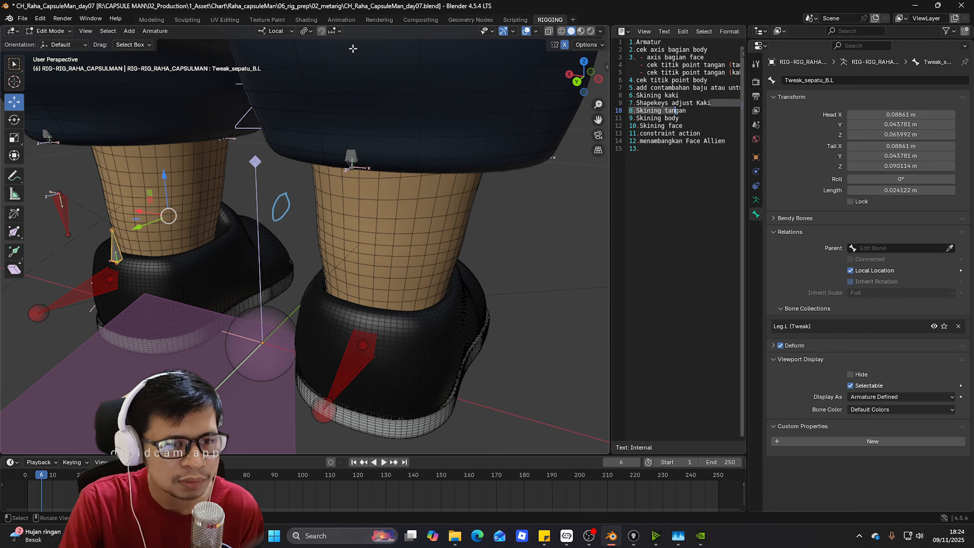
left_click(311, 34)
left_click(318, 68)
middle_click_drag(322, 116, 446, 137, "shift")
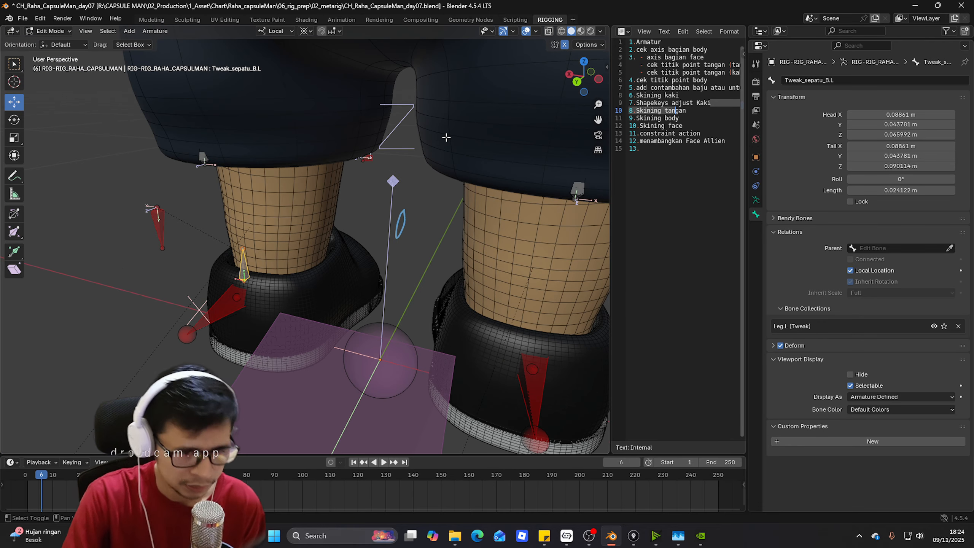
- Duplicate both shoe tweak bones in place and mirror the copies to the right shoe by scaling X by -1
key("shift+d")
right_click(446, 137)
type("s")
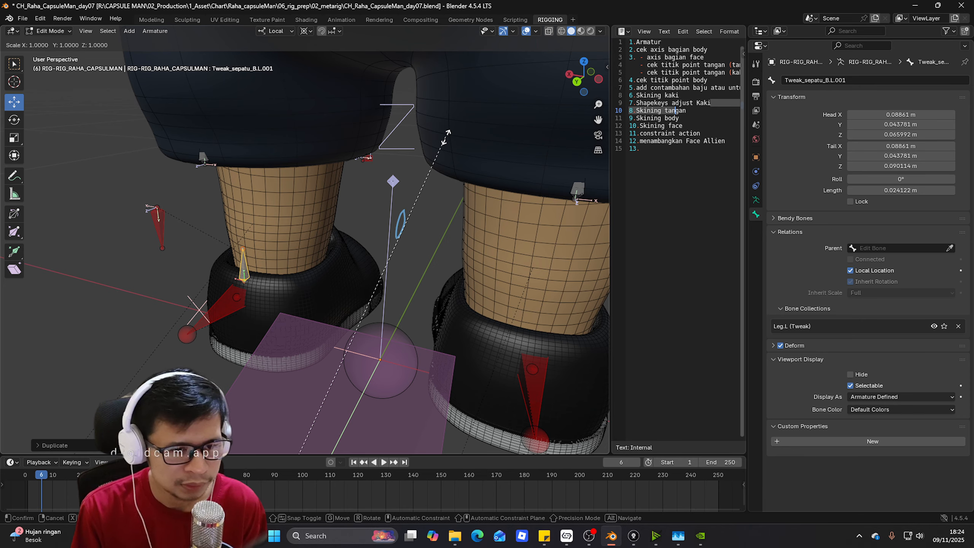
type("x-1")
key("Return")
middle_click_drag(243, 101, 88, 77)
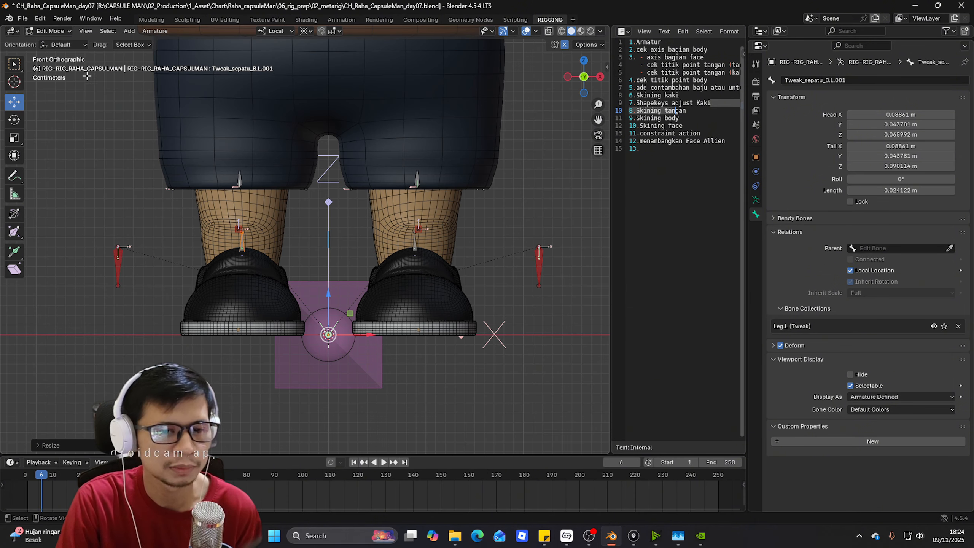
- Open the extensions section of the Preferences and allow online access
left_click(39, 18)
left_click(67, 149)
left_click_drag(121, 4, 121, 35)
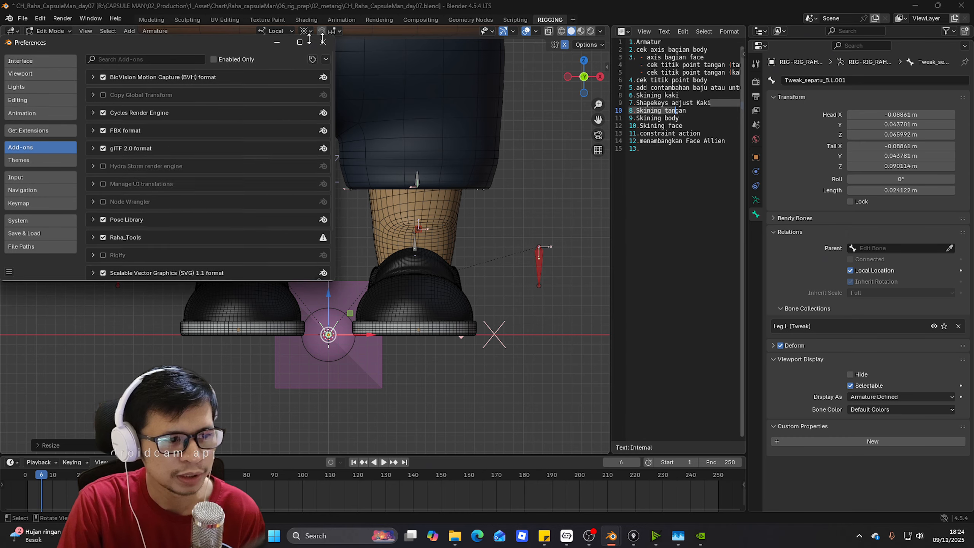
left_click_drag(198, 38, 483, 42)
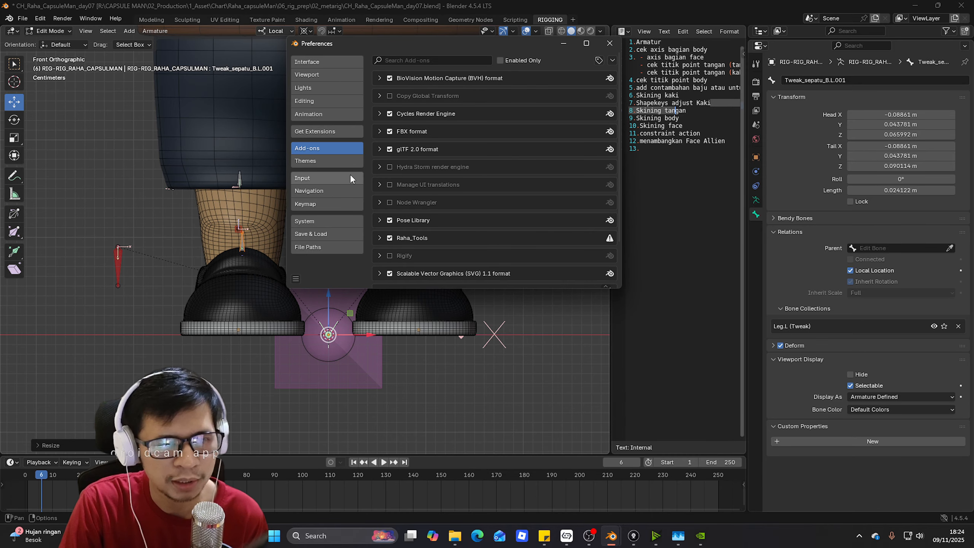
left_click(337, 131)
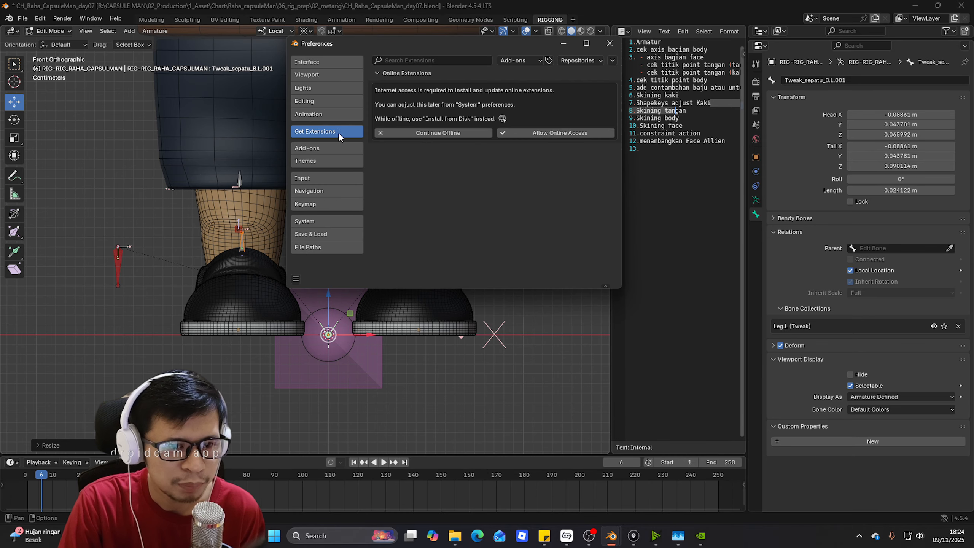
left_click(520, 134)
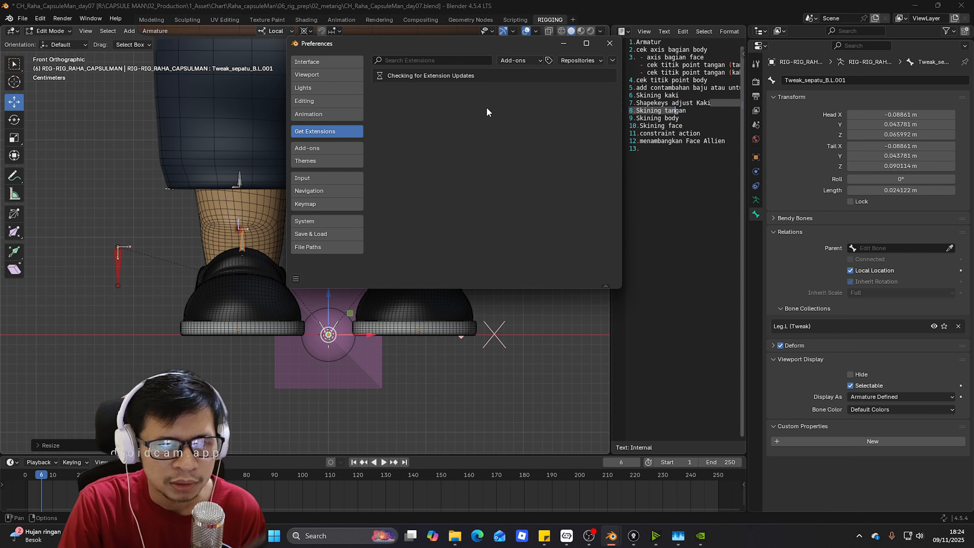
- Search the extensions for "scree", install Screencast Keys and close the Preferences
right_click(455, 40)
left_click_drag(426, 44, 425, 51)
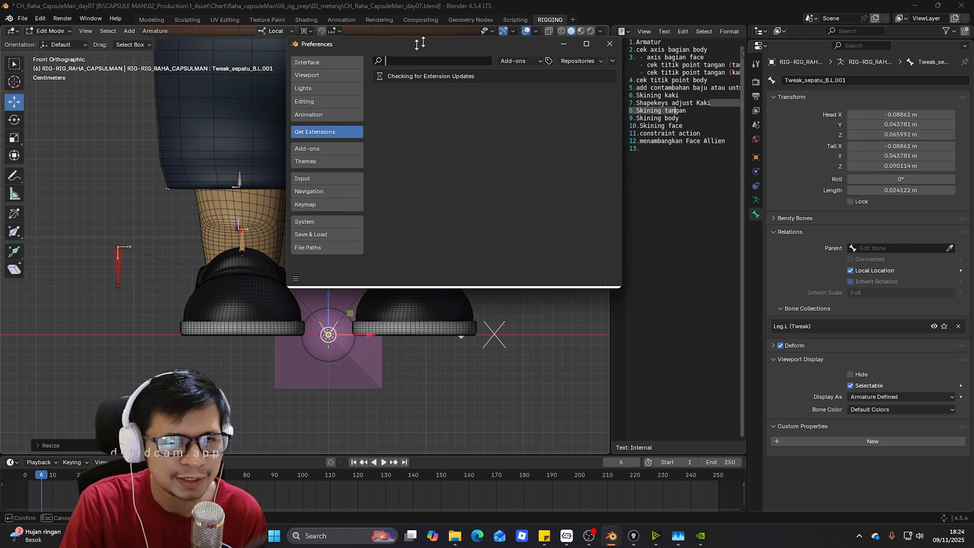
type("scree")
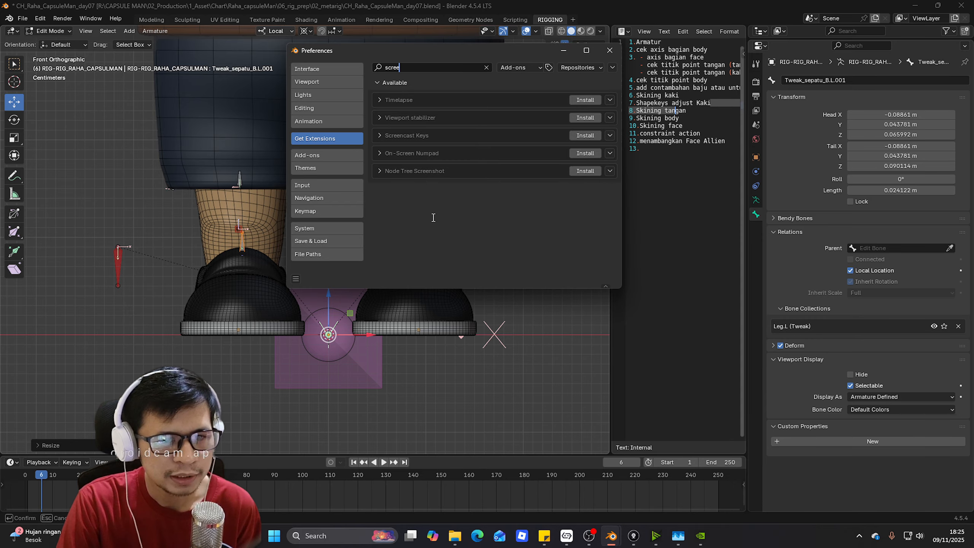
key("Return")
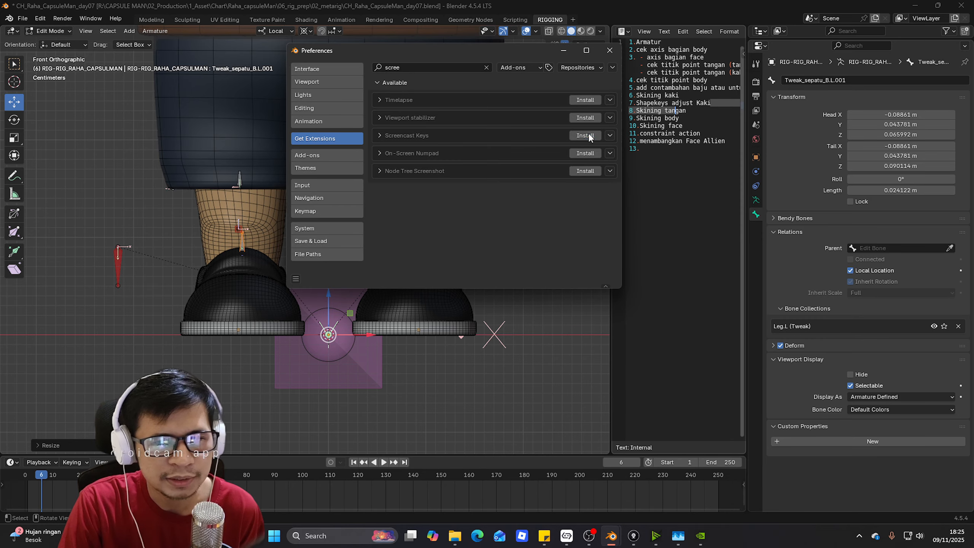
left_click(607, 50)
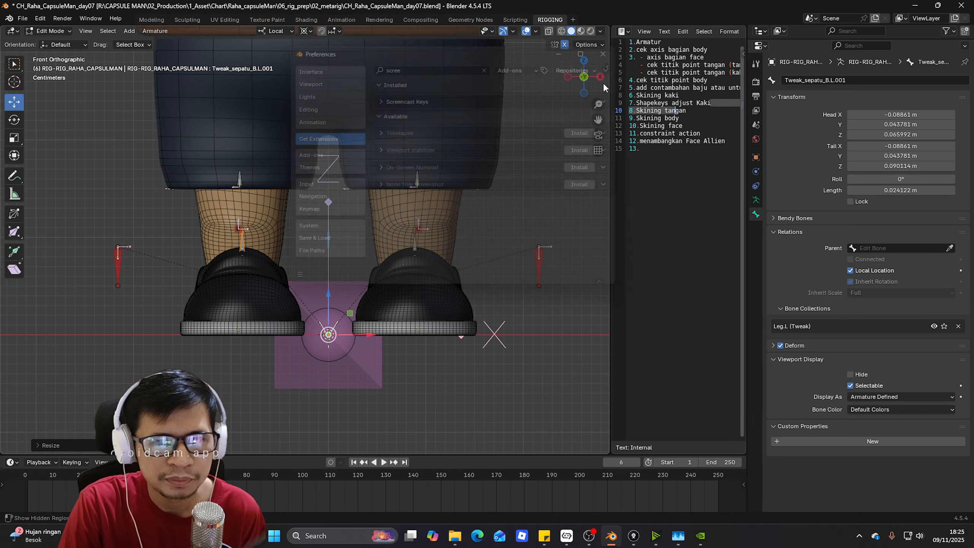
- Turn on Screencast Keys in the viewport and test its display with a few keystrokes
key("n")
left_click(604, 227)
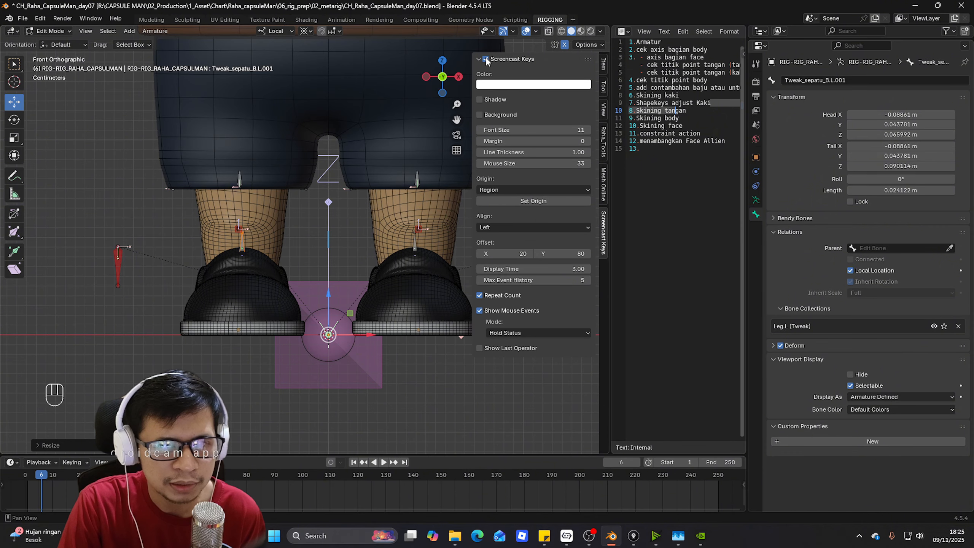
scroll(88, 390, "down", 1)
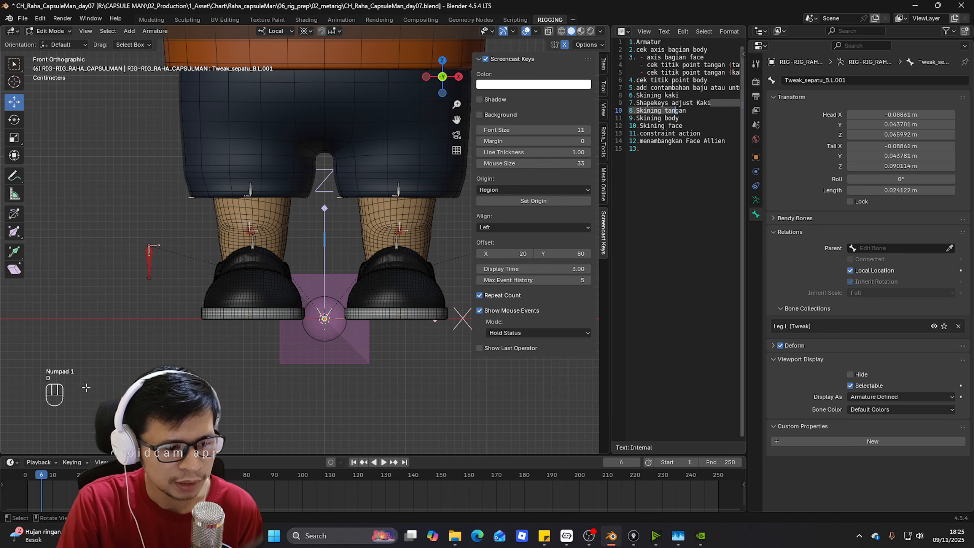
key("a")
key("d")
key("ctrl+z")
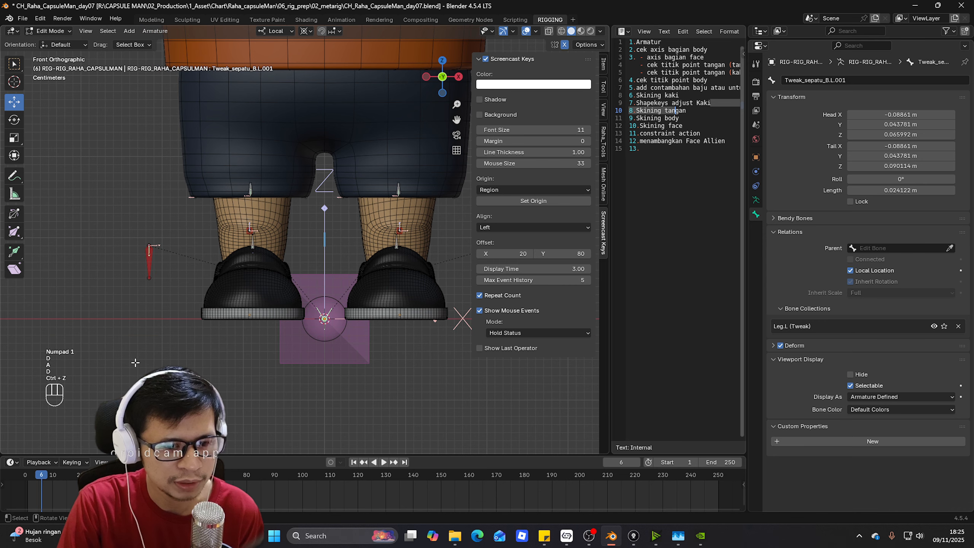
- Set the Screencast Keys font size to 50 and mouse size to 64, and hide the sidebar
left_click_drag(518, 131, 552, 130)
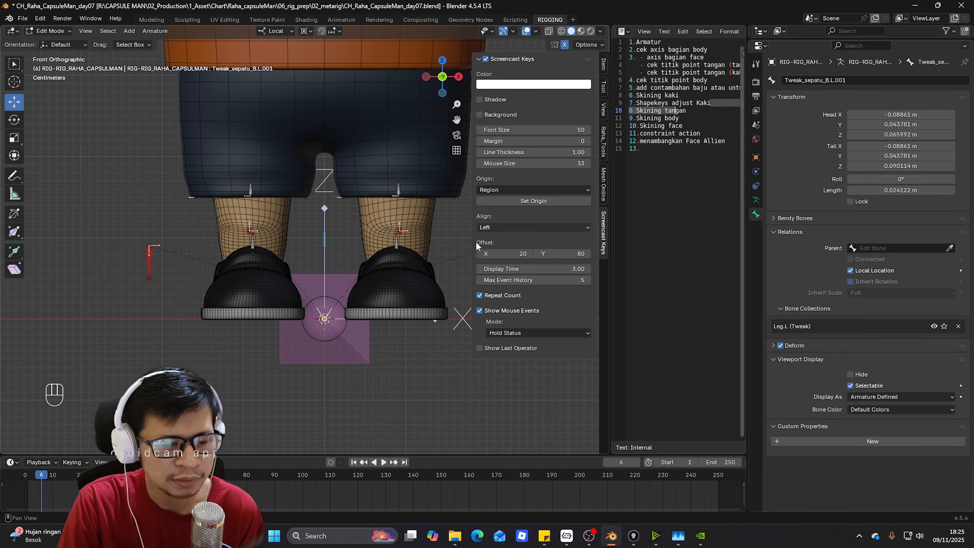
left_click_drag(505, 163, 513, 178)
key("f")
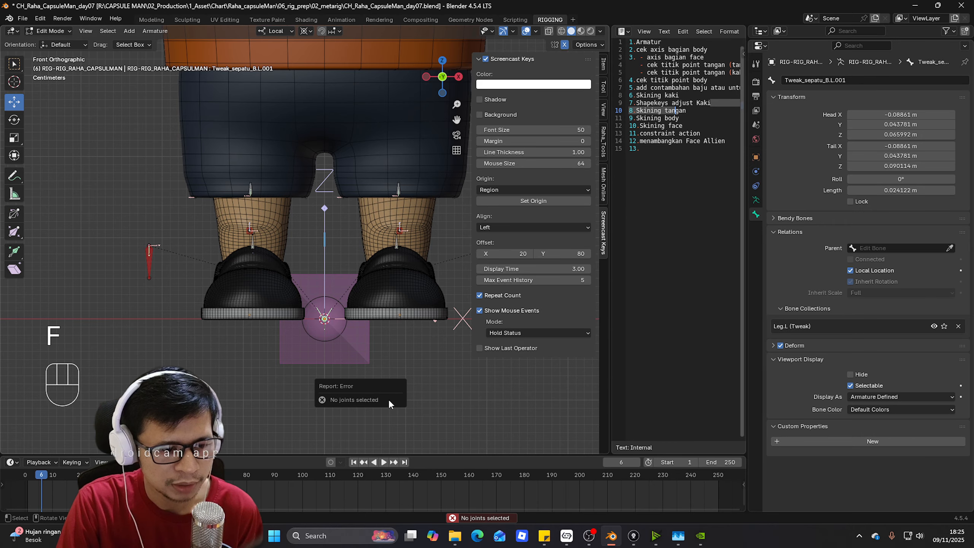
key("n")
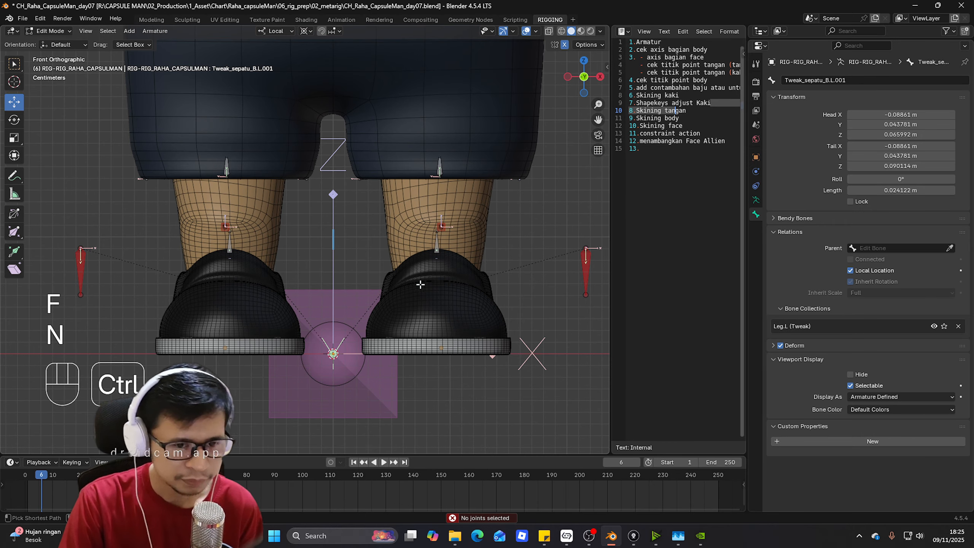
- Rename the right shoe's back tweak bone from the mirrored copy's name to Tweak_sepatu_B.R
key("ctrl+z")
middle_click_drag(413, 276, 449, 278)
left_click(380, 273)
middle_click_drag(138, 261, 252, 266)
left_click(338, 275)
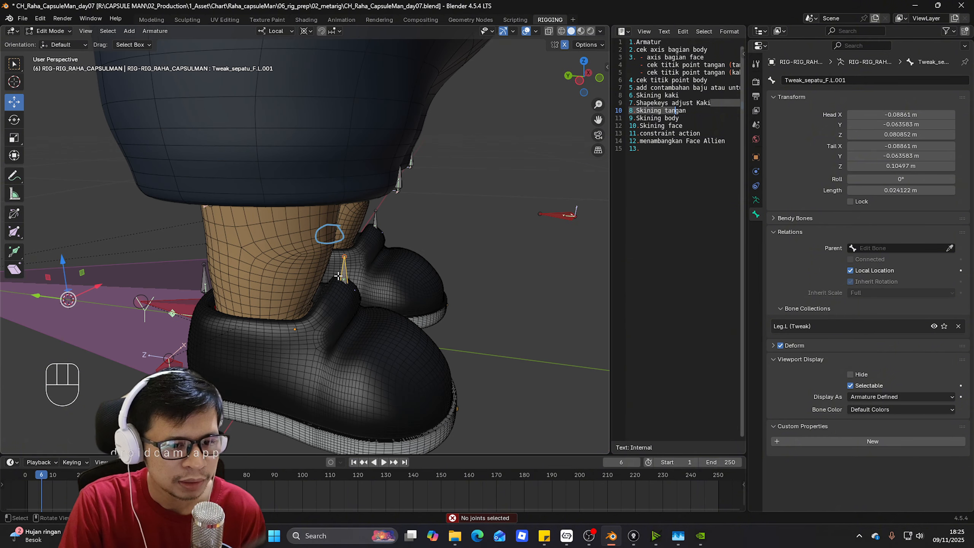
left_click(203, 275, "shift")
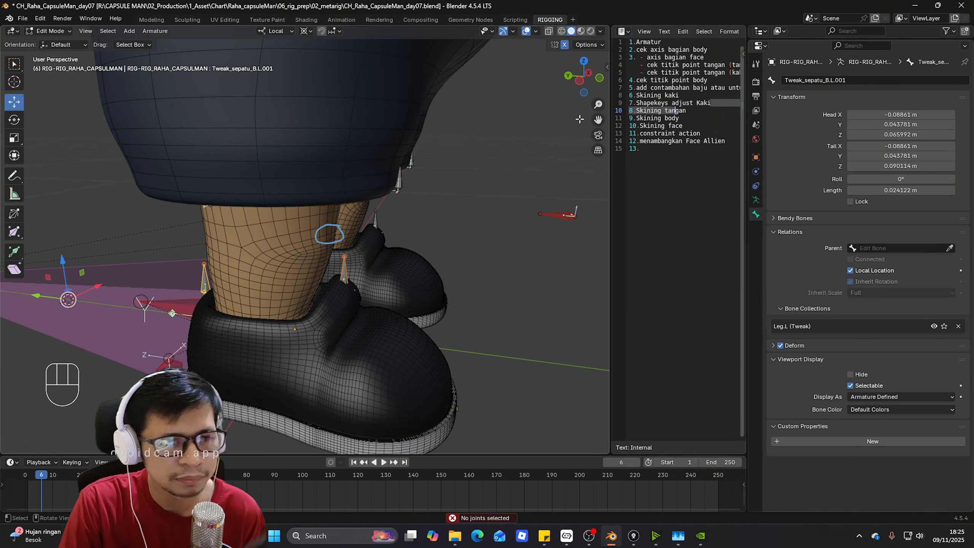
double_click(870, 80)
key("BackSpace")
key("BackSpace")
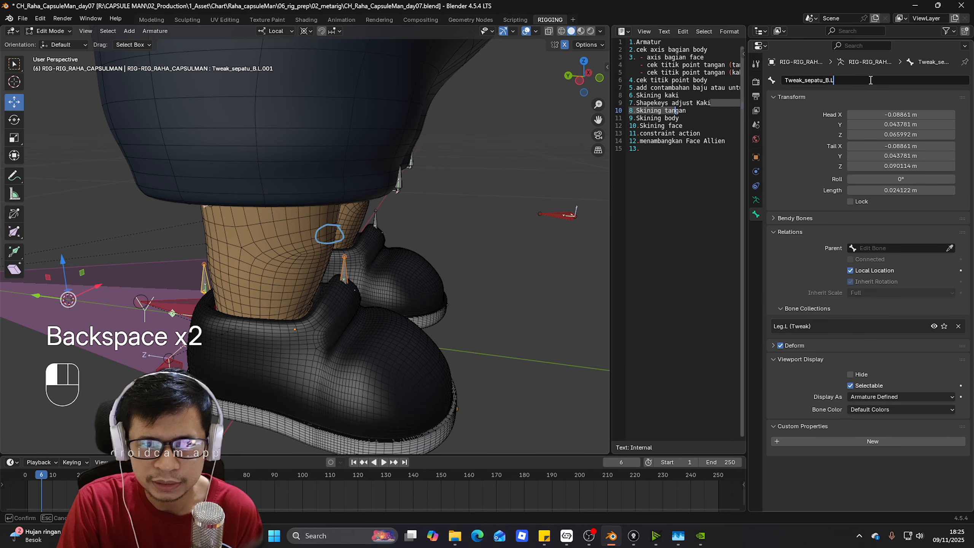
type(".R")
key("Return")
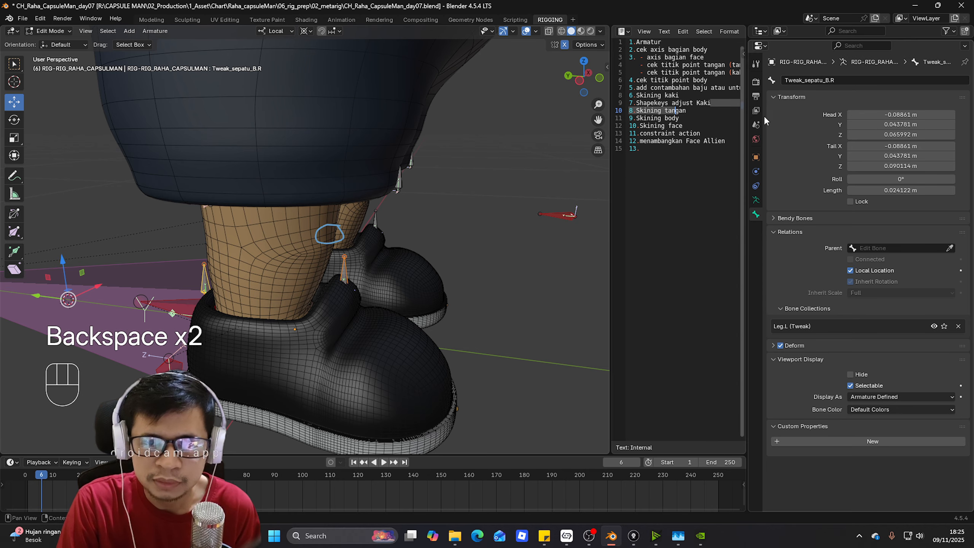
- Rename the right shoe's front tweak bone as Tweak_sepatu_F.R
left_click(381, 262)
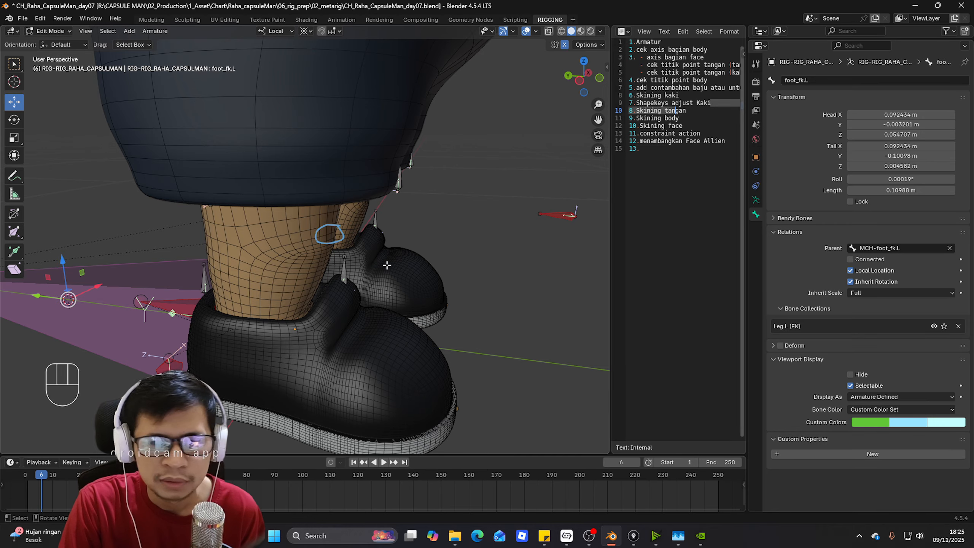
left_click(346, 272)
double_click(883, 79)
key("BackSpace")
key("BackSpace")
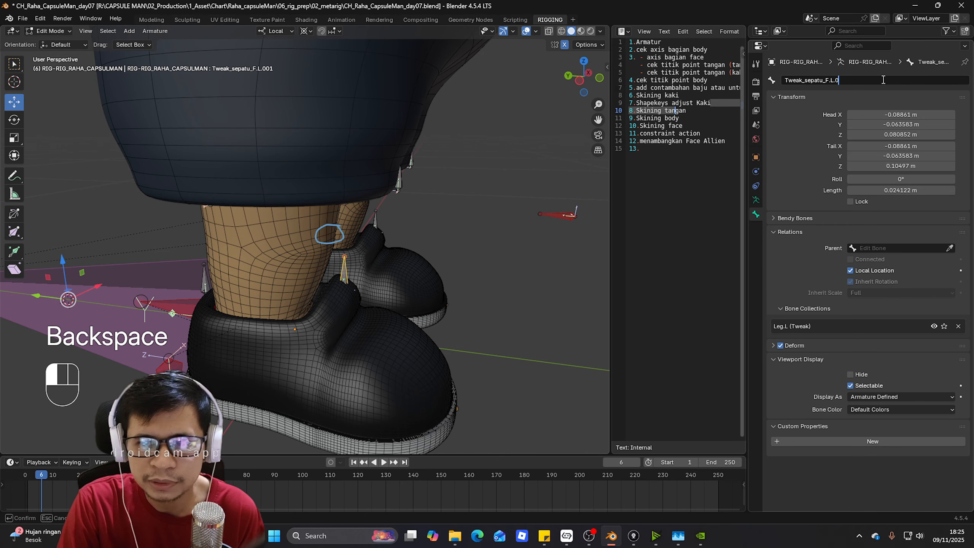
type(".R")
key("Return")
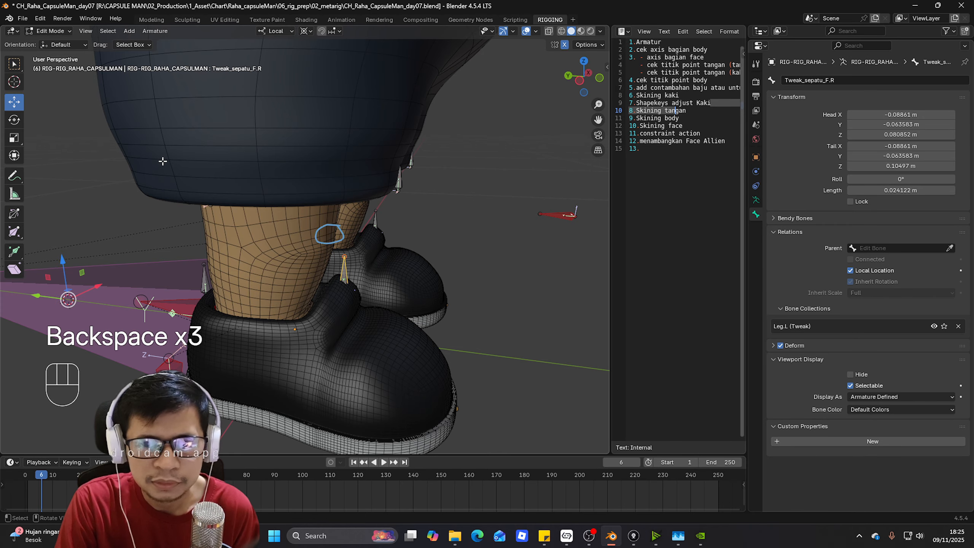
- Try moving the left shoe's front and back tweak bones
key("KP_1")
scroll(442, 249, "up", 2)
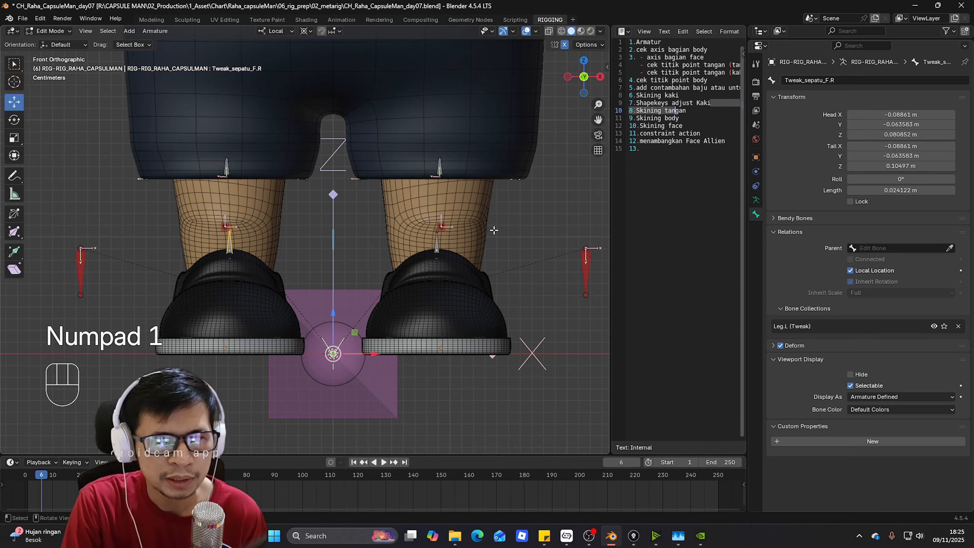
left_click(433, 253)
key("g")
right_click(471, 246)
middle_click_drag(472, 246, 417, 234)
scroll(470, 271, "down", 4)
middle_click_drag(470, 271, 399, 279)
left_click(344, 277)
key("g")
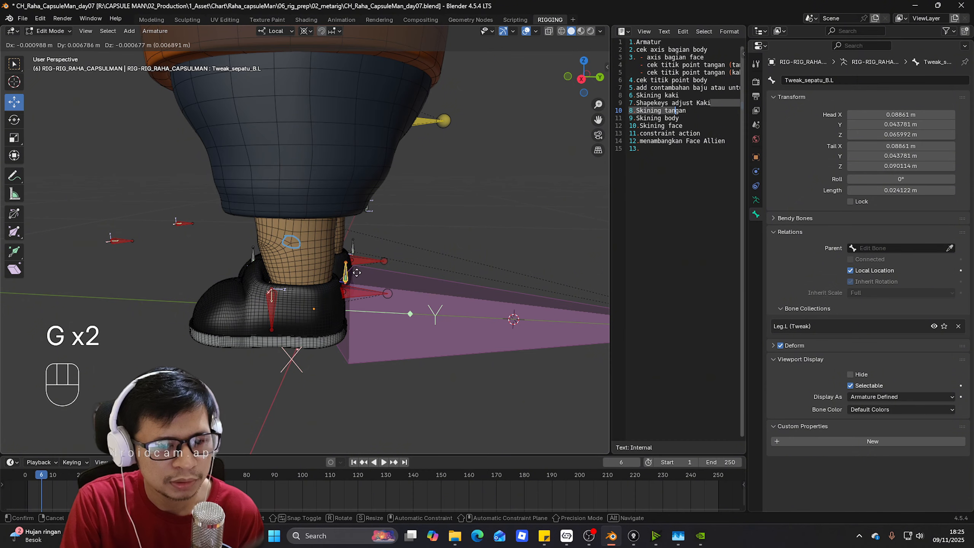
right_click(383, 253)
- Set the transform pivot point to Median Point in the front view
key("KP_1")
left_click(305, 32)
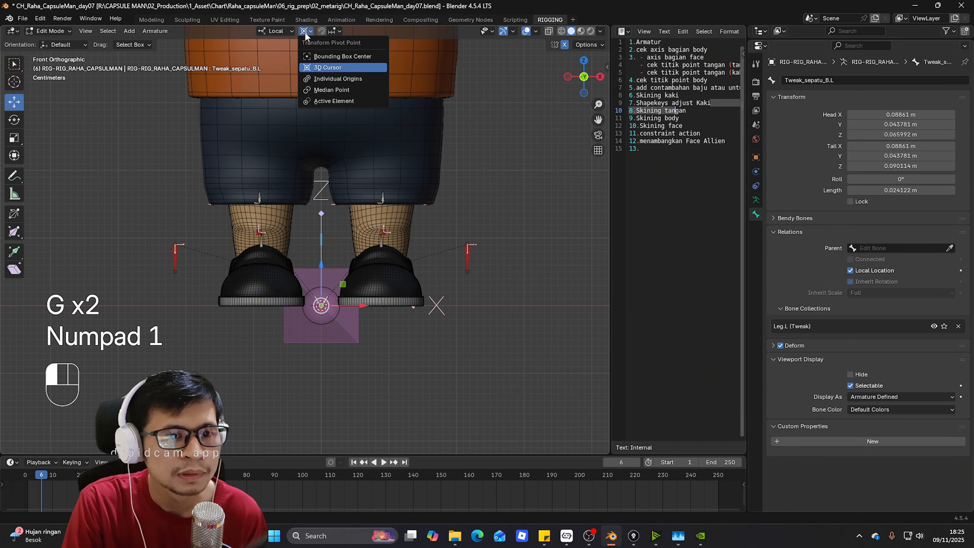
left_click(324, 86)
middle_click_drag(535, 218, 518, 261, "shift")
- Return the rig to Object Mode and save the file
key("ctrl+Tab")
left_click(422, 265)
scroll(422, 274, "up", 2)
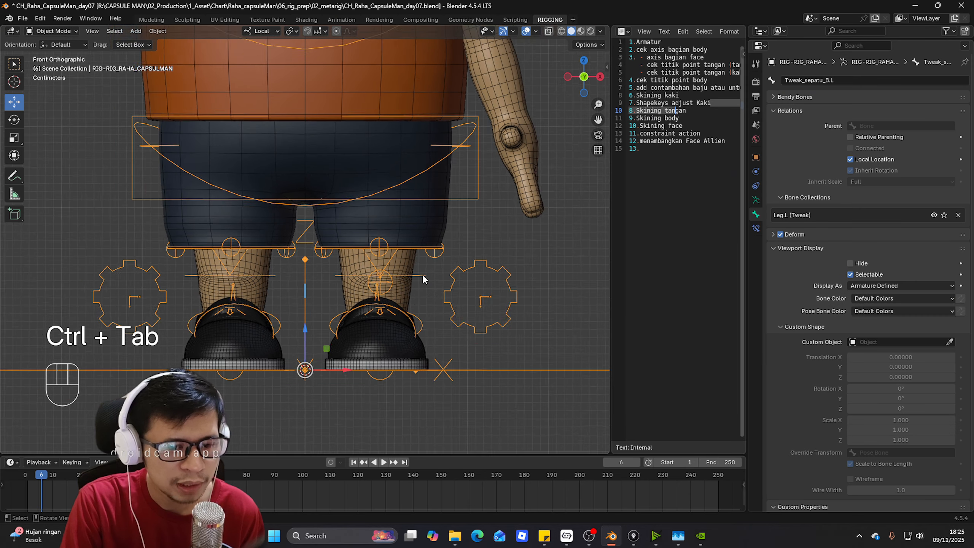
key("ctrl+s")
- Enter Pose Mode on the rig and copy the custom shape object name of the shin_tweak.L bone
middle_click_drag(470, 299, 442, 166)
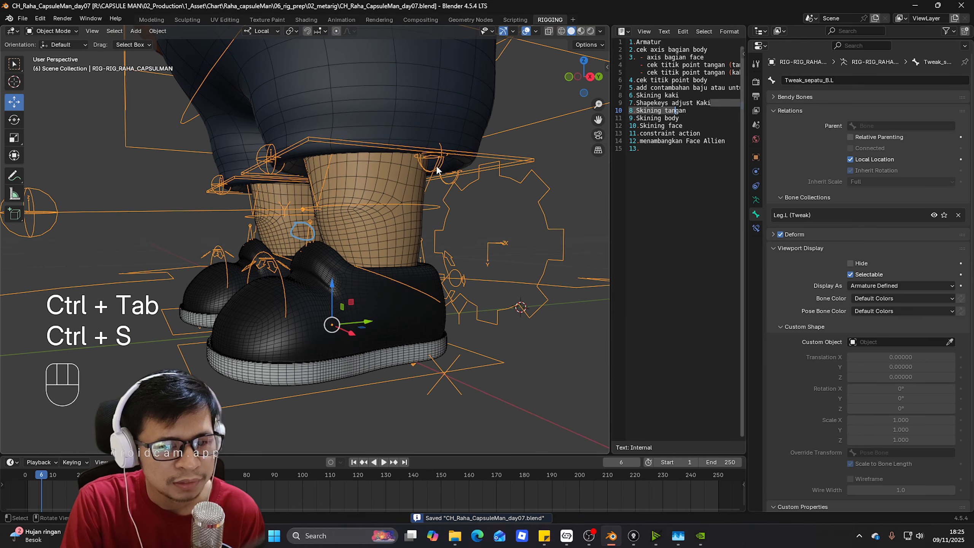
key("ctrl+Tab")
left_click(441, 166)
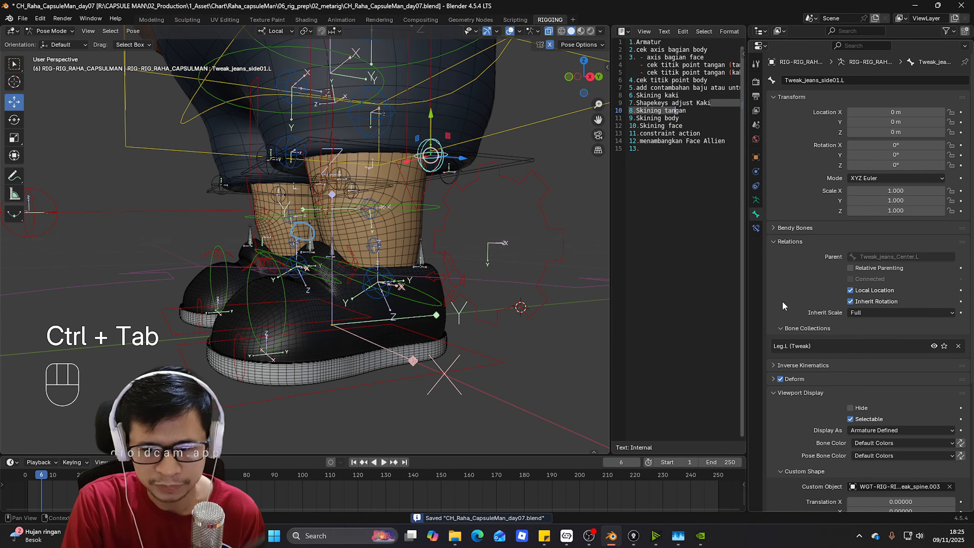
left_click(372, 220)
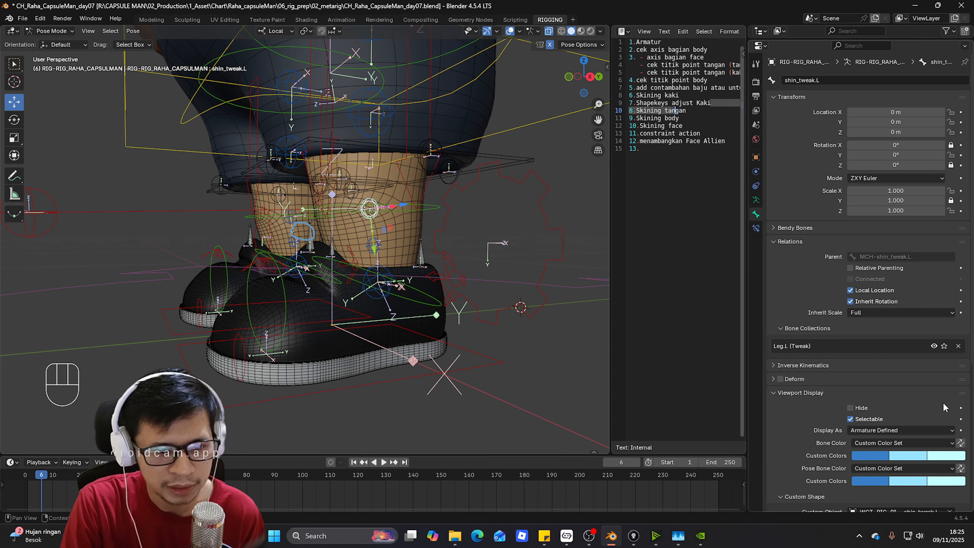
scroll(901, 426, "down", 10)
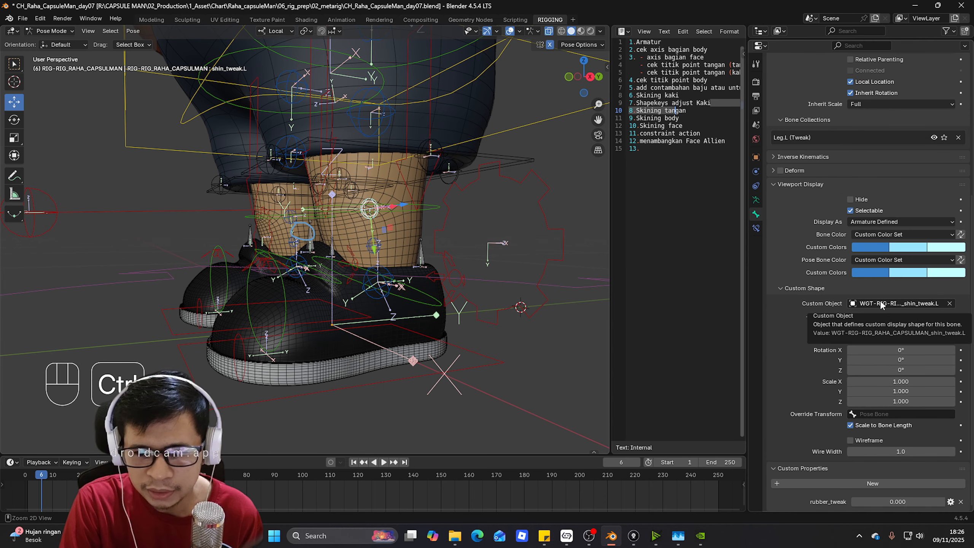
key("ctrl+c")
- Assign the copied shin_tweak.L widget as the custom shape of the left shoe's front and back tweak bones
middle_click_drag(286, 256, 391, 231)
scroll(397, 255, "up", 1)
left_click(433, 246)
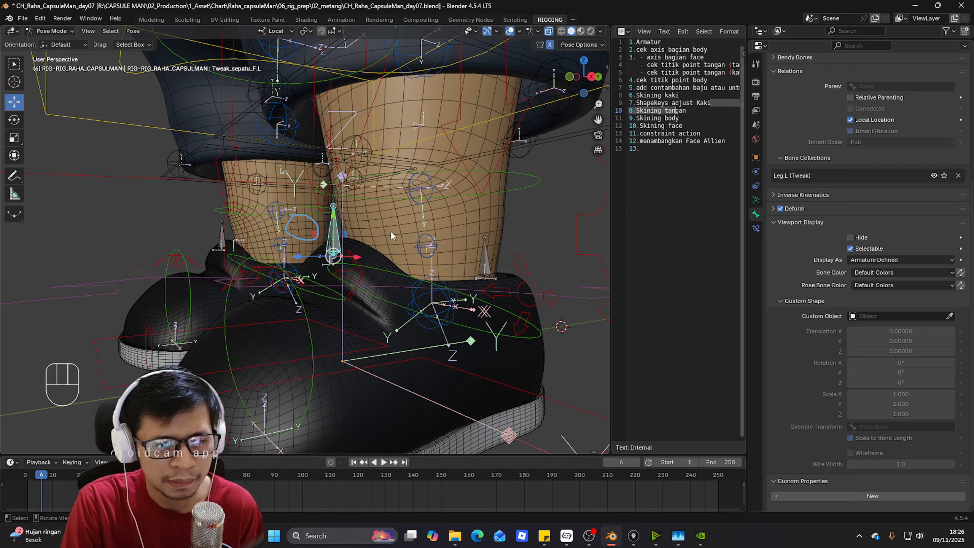
left_click(908, 316)
key("ctrl+v")
left_click(902, 334)
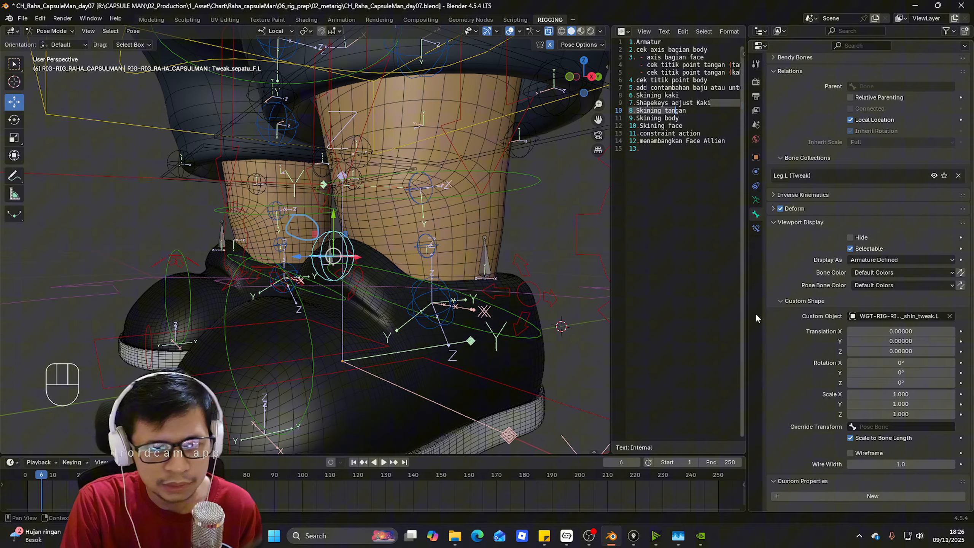
left_click(486, 269)
left_click(908, 316)
key("ctrl+v")
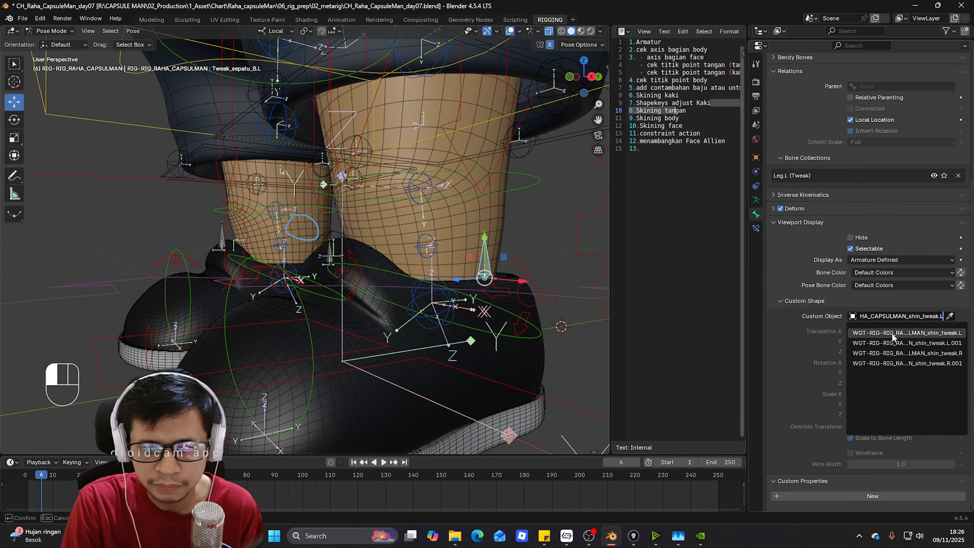
left_click(892, 336)
- Assign the same shin_tweak.L widget as the custom shape of Tweak_sepatu_F.R and Tweak_sepatu_B.R
middle_click_drag(422, 287, 260, 259)
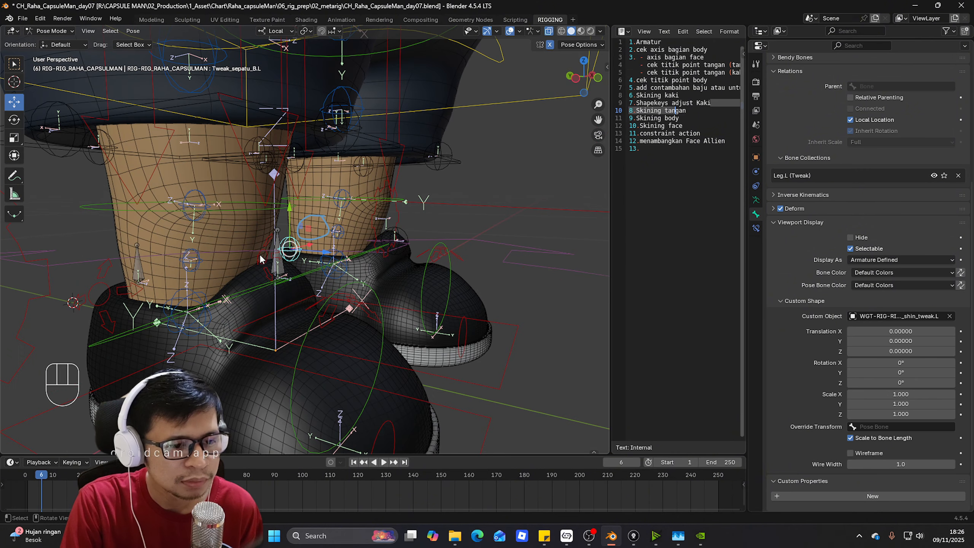
left_click(283, 236)
left_click(928, 316)
key("ctrl+v")
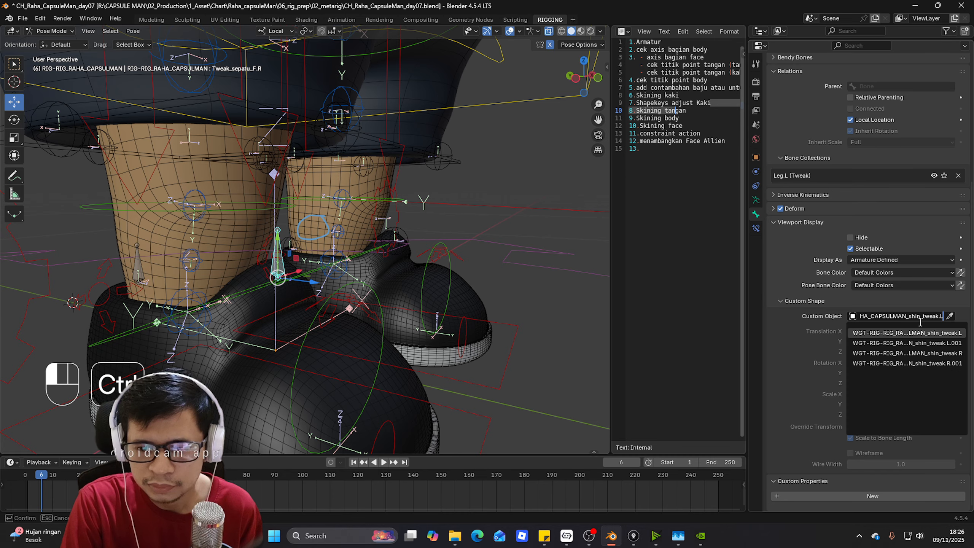
left_click(913, 333)
left_click(140, 275)
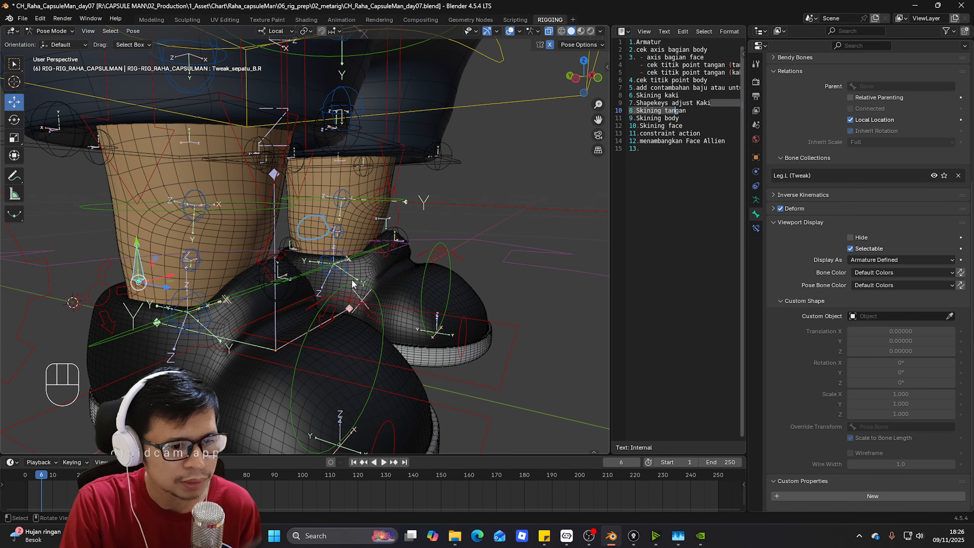
left_click(920, 316)
key("ctrl+v")
left_click(913, 332)
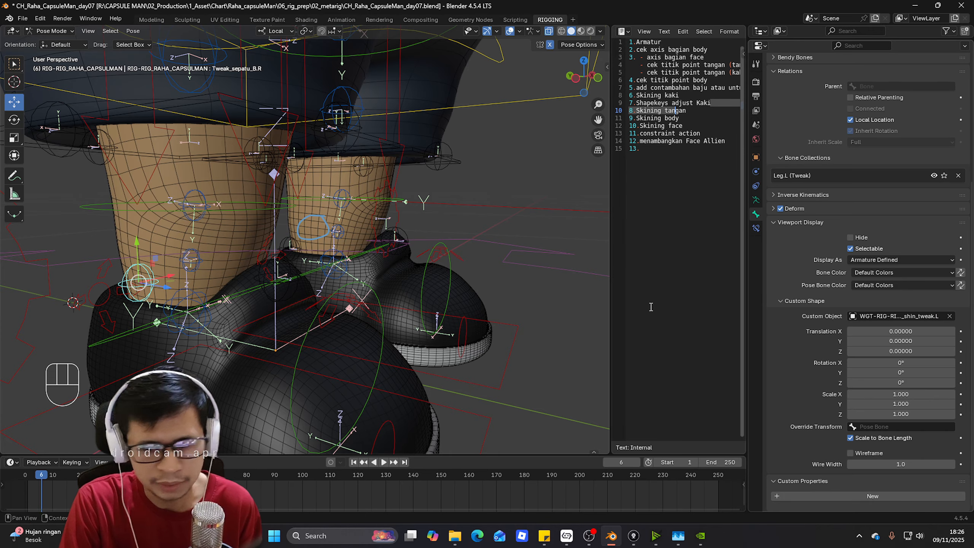
- Return the rig to Object Mode and load Raha Tools in the viewport sidebar
key("KP_1")
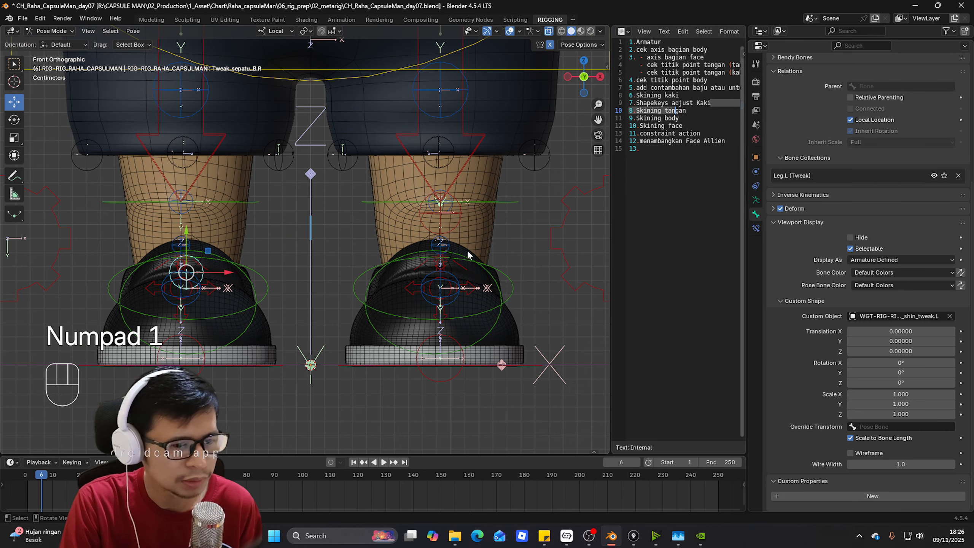
left_click(606, 60)
middle_click_drag(384, 226, 285, 313, "shift")
scroll(334, 275, "down", 2)
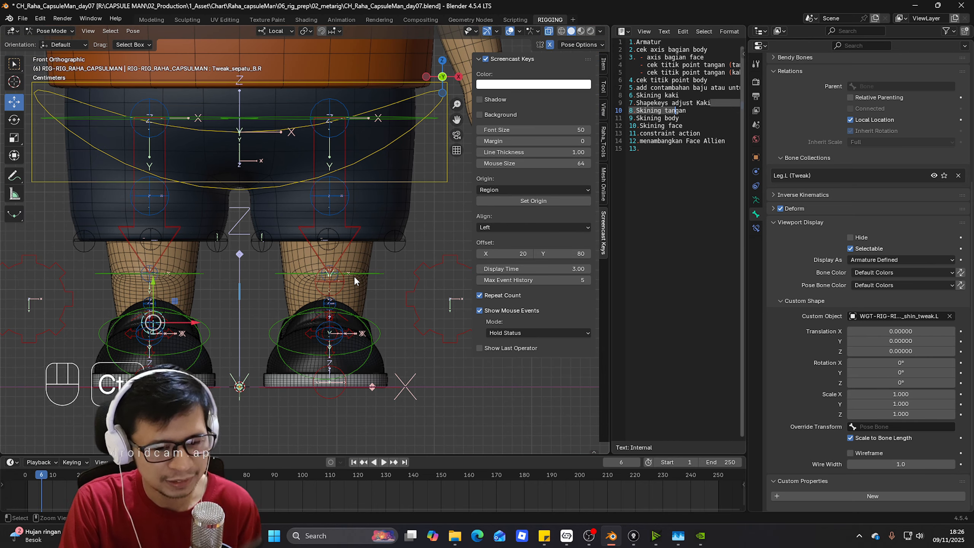
key("ctrl+Tab")
middle_click_drag(327, 273, 343, 282)
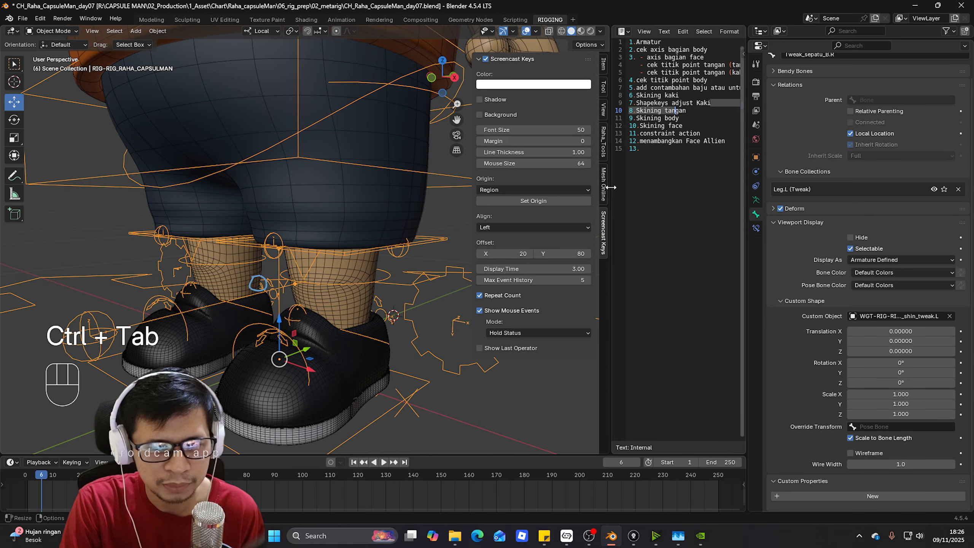
left_click(604, 152)
left_click(540, 101)
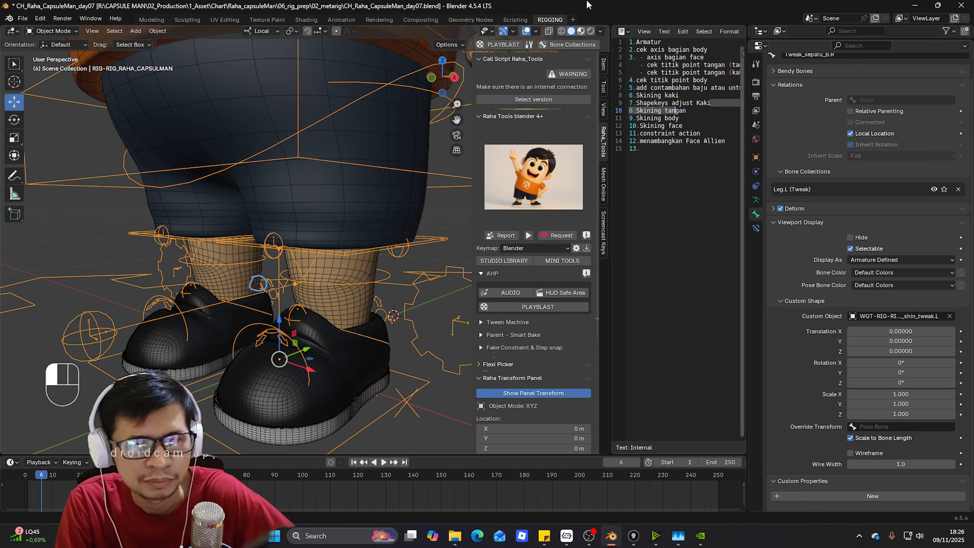
- Hide the torso, root and all leg bone collections, leaving only the Leg.L (Tweak) collection visible
left_click(562, 43)
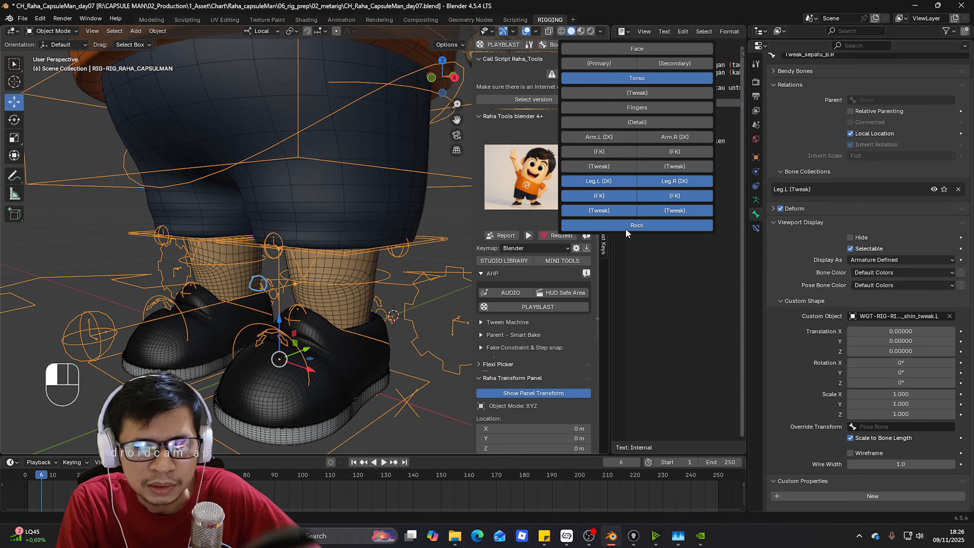
left_click(625, 211)
left_click(648, 212)
left_click(660, 195)
left_click(660, 181)
left_click(625, 181)
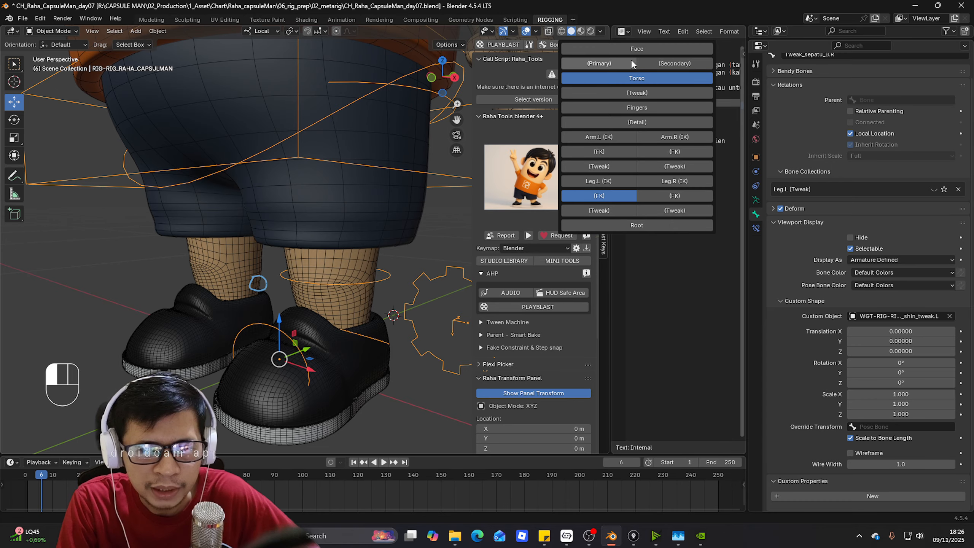
left_click(630, 79)
left_click(623, 194)
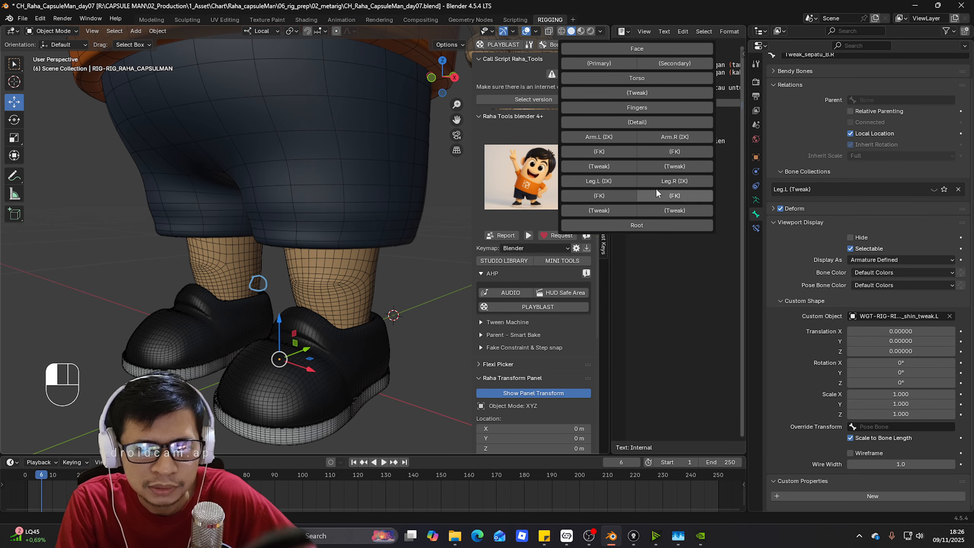
left_click(615, 211)
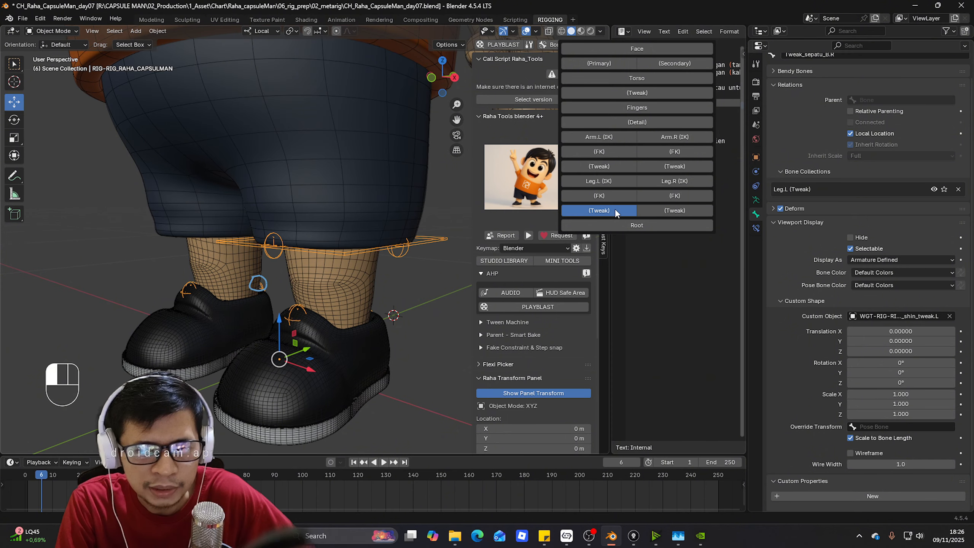
- In Edit Mode with wireframe shading, move the right shoe's two tweak bones to the Leg.R (Tweak) collection
middle_click_drag(215, 269, 264, 271)
key("Tab")
key("z")
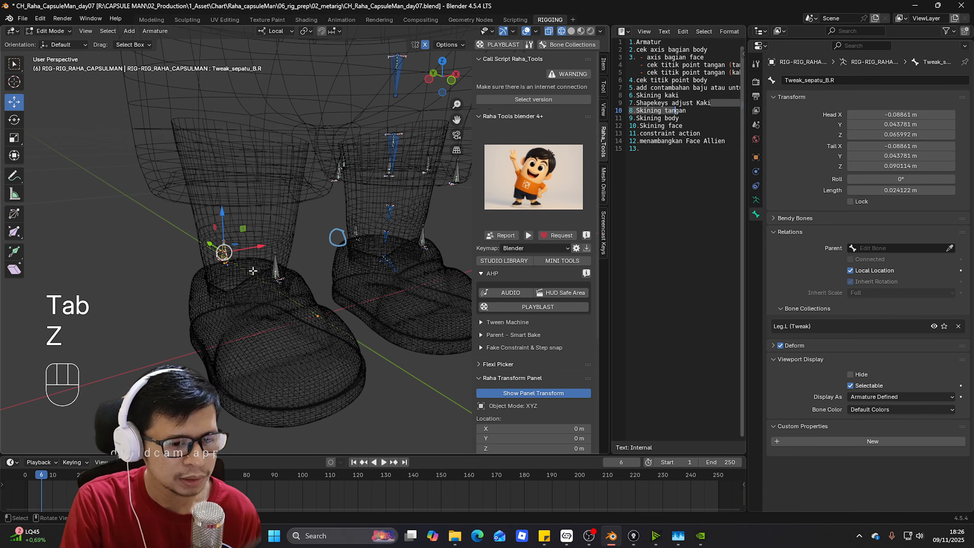
left_click(275, 264)
left_click(222, 252, "shift")
key("m")
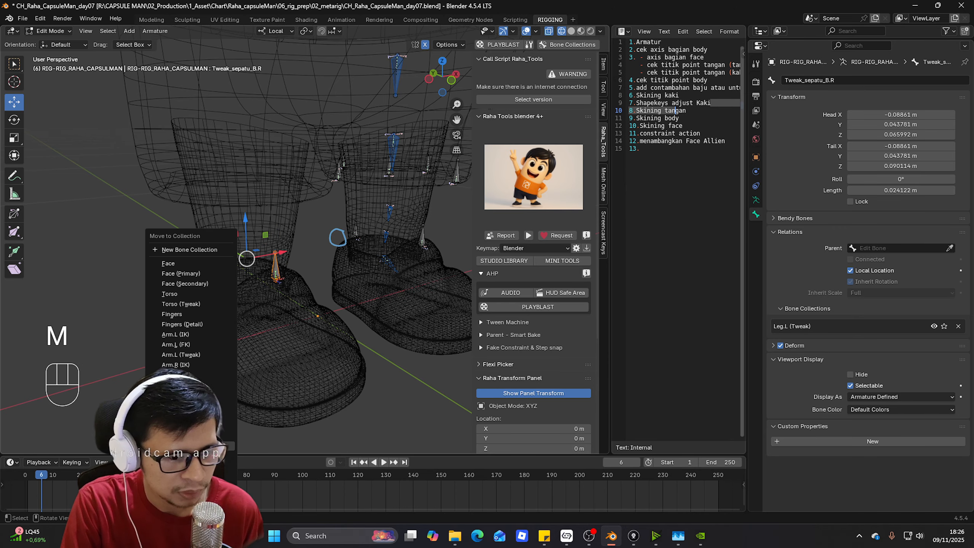
left_click(188, 446)
- Switch the rig to Pose Mode with solid shading and select the left shoe's front tweak bone
key("KP_1")
middle_click_drag(383, 263, 317, 283, "shift")
key("ctrl+Tab")
left_click(317, 338)
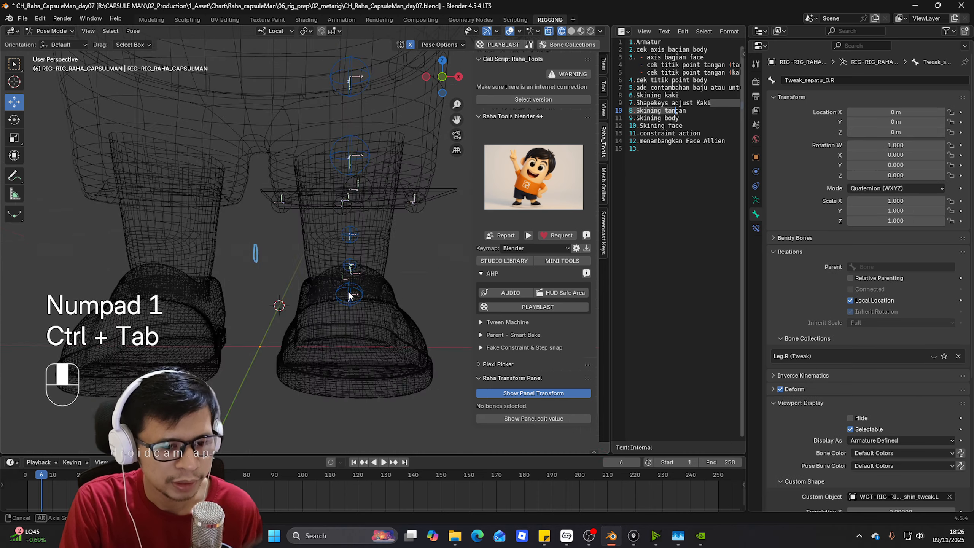
middle_click_drag(317, 338, 279, 300)
key("z")
left_click(333, 307)
scroll(334, 304, "up", 2)
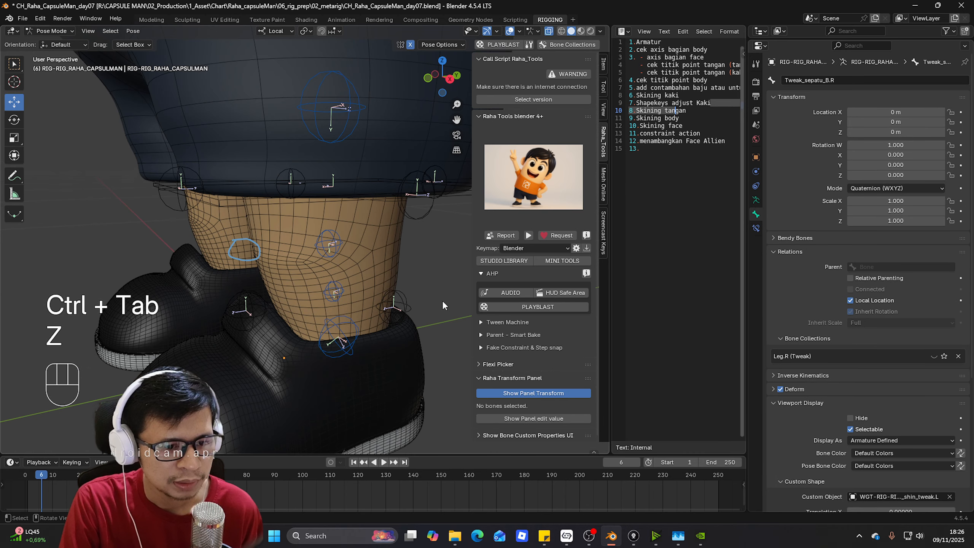
left_click(395, 305)
middle_click_drag(338, 306, 356, 295)
left_click(286, 290)
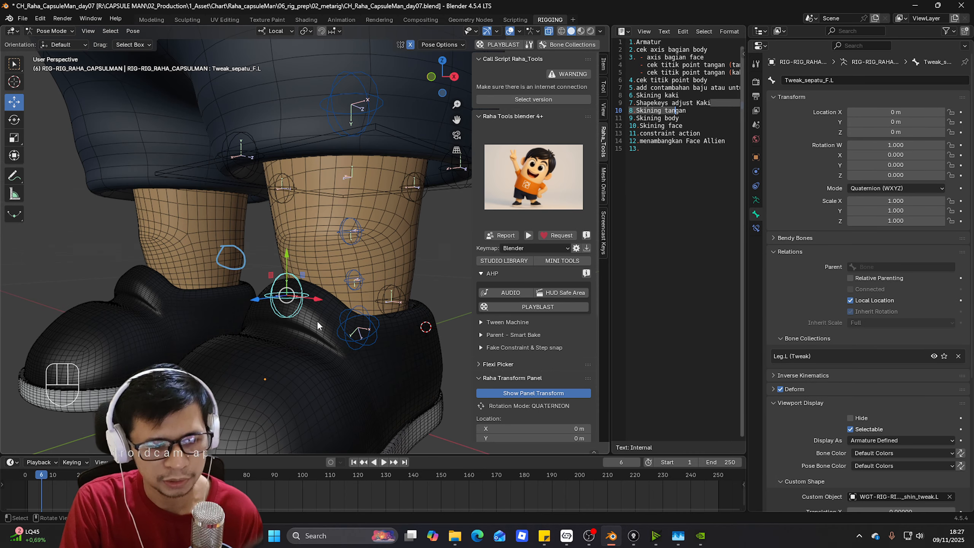
- Examine the display colors and custom shape settings of the left shoe's front tweak bone and the nearby shin tweak bone
middle_click_drag(317, 320, 328, 311)
scroll(918, 405, "down", 8)
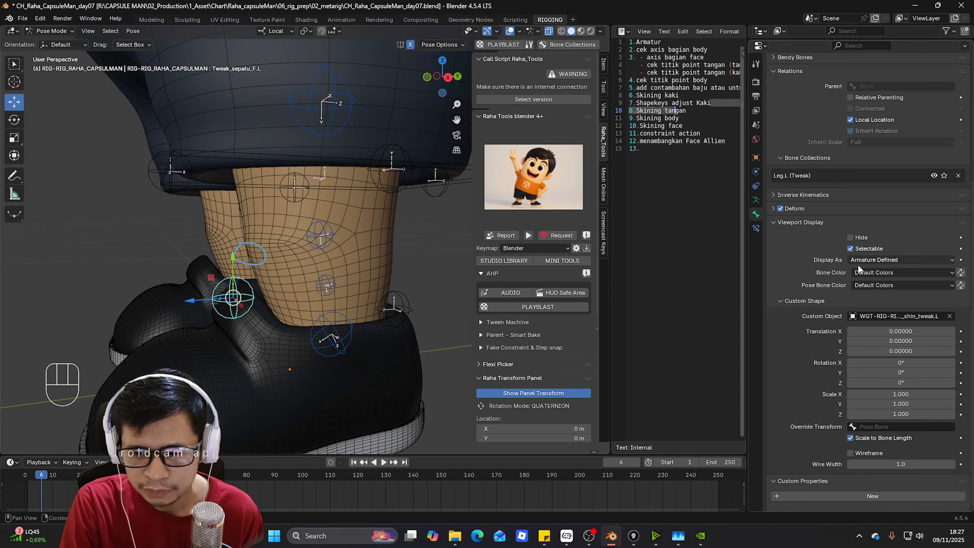
scroll(917, 405, "up", 8)
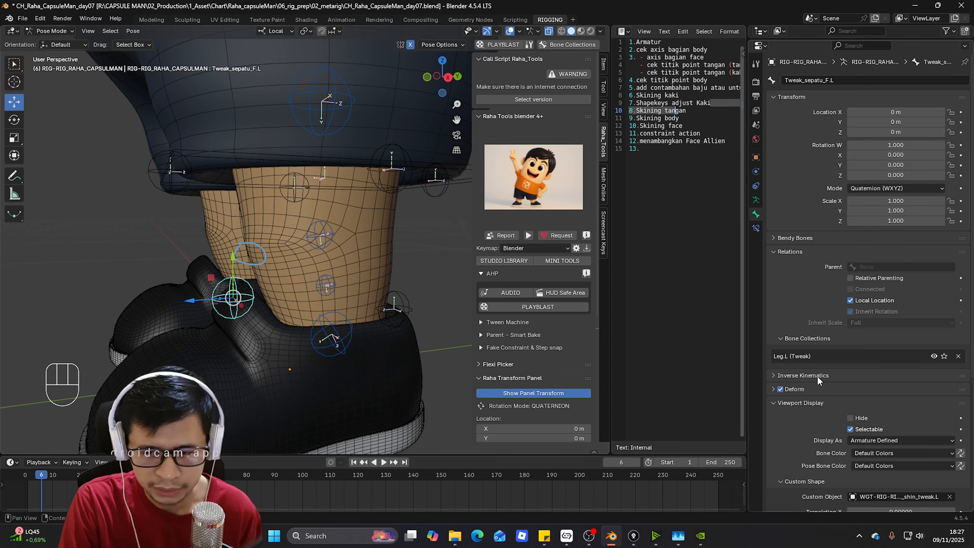
key("Tab")
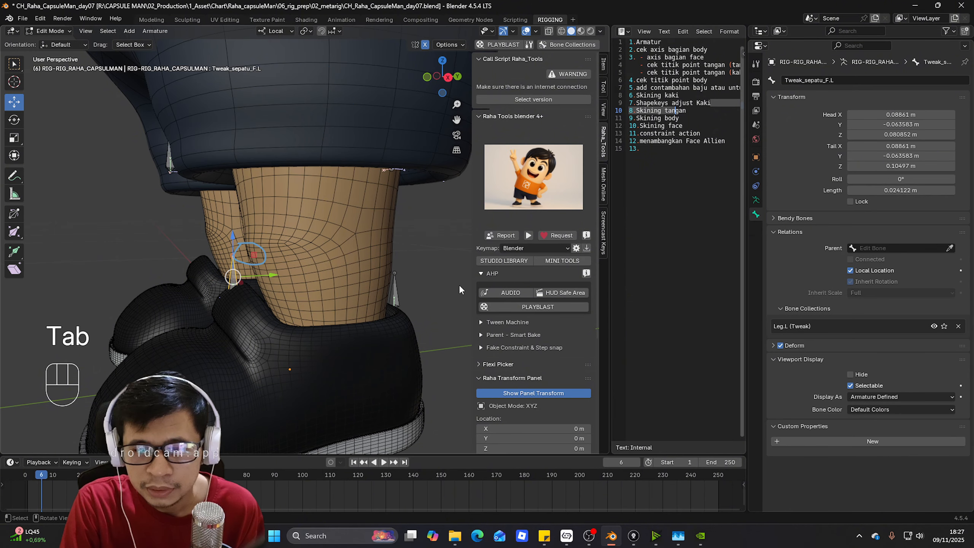
key("Tab")
scroll(838, 385, "down", 5)
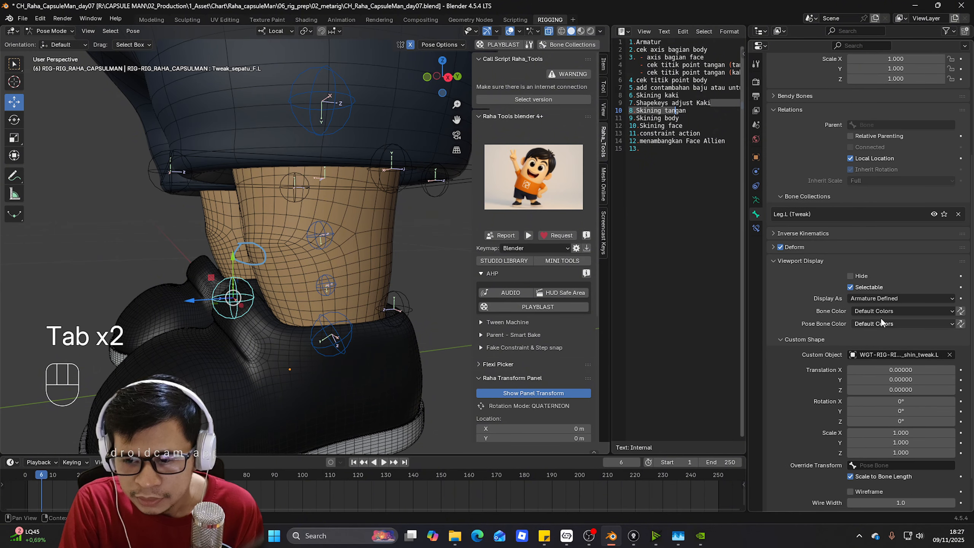
left_click(338, 291)
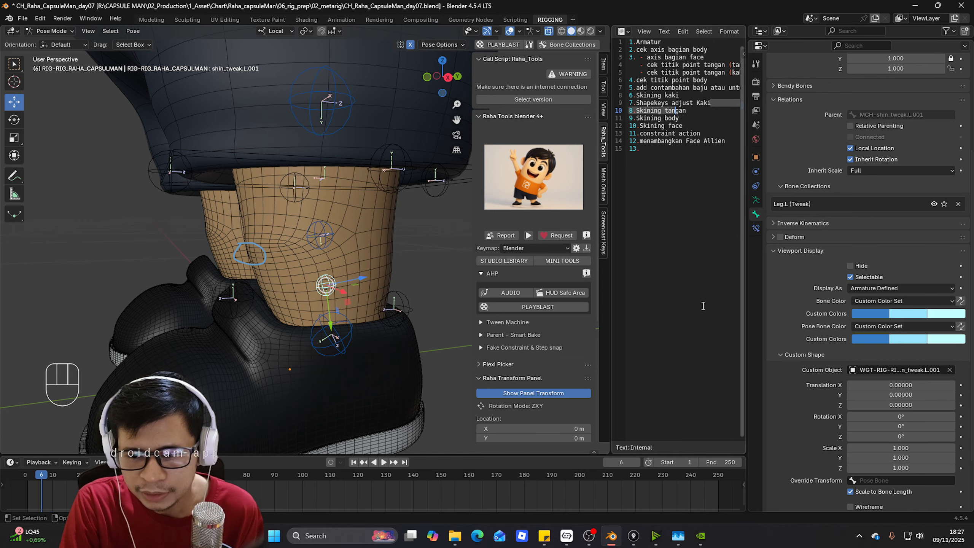
- Set both the Bone Color and Pose Bone Color of the left shoe's front tweak bone to 04 - Theme Color Set
left_click(245, 306)
left_click(888, 312)
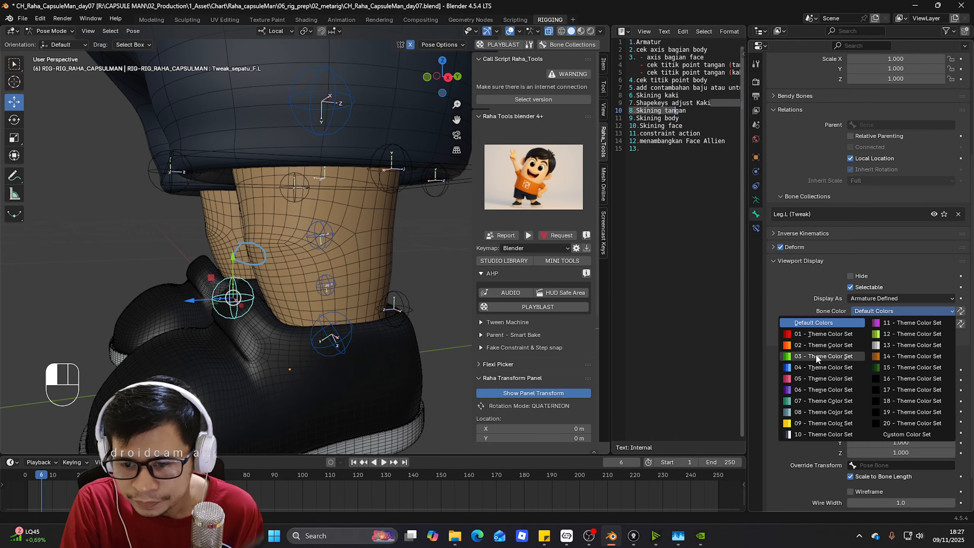
left_click(812, 368)
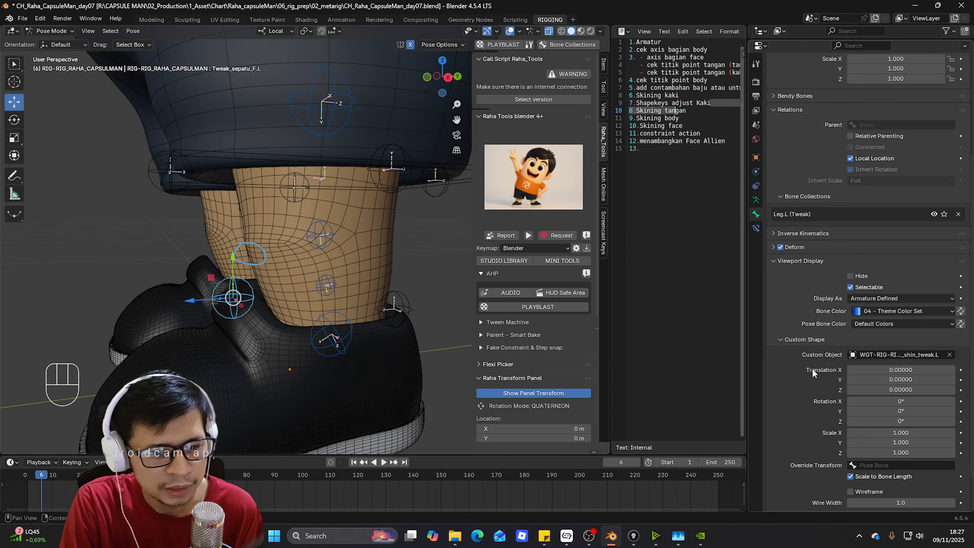
left_click(389, 327)
left_click(251, 303)
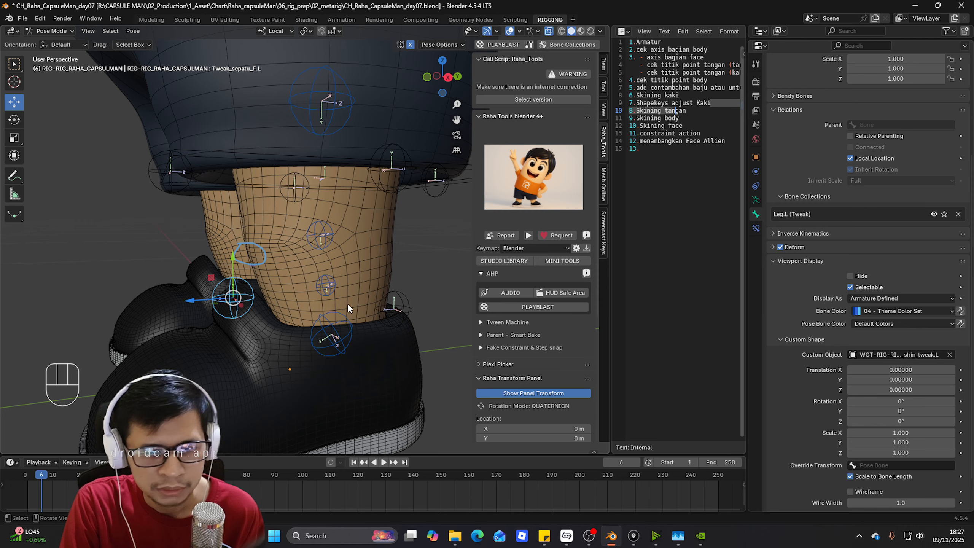
left_click(883, 324)
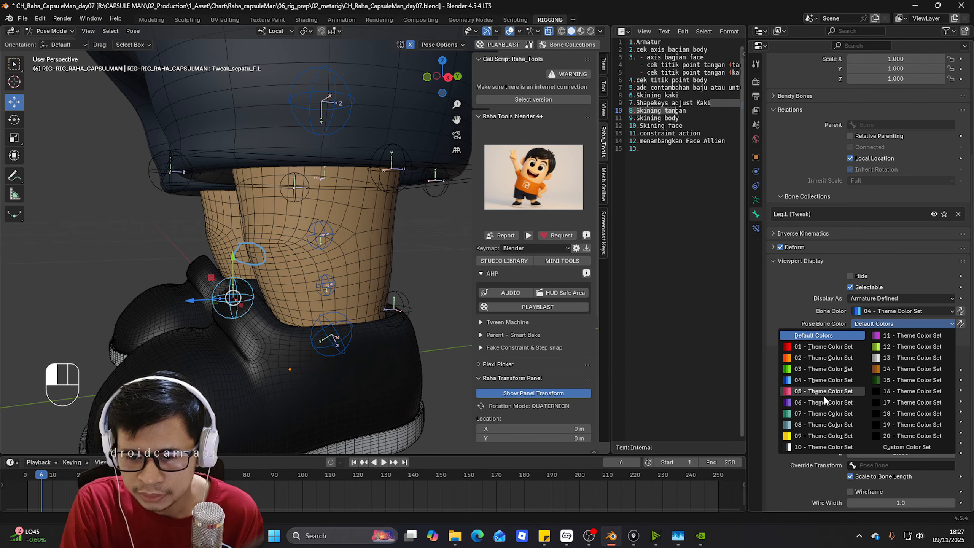
left_click(818, 380)
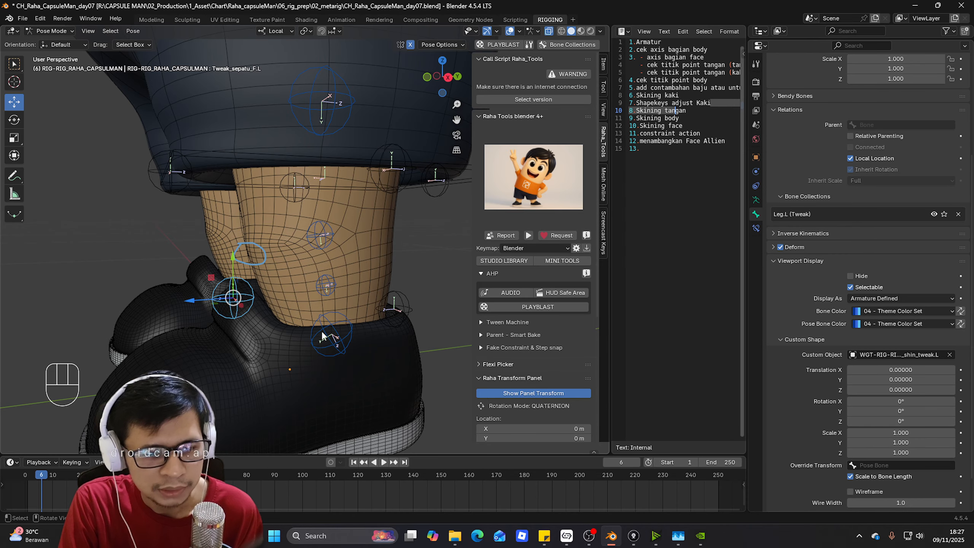
- Set the Bone Color of the left shoe's back tweak bone to 04 - Theme Color Set
left_click(403, 313)
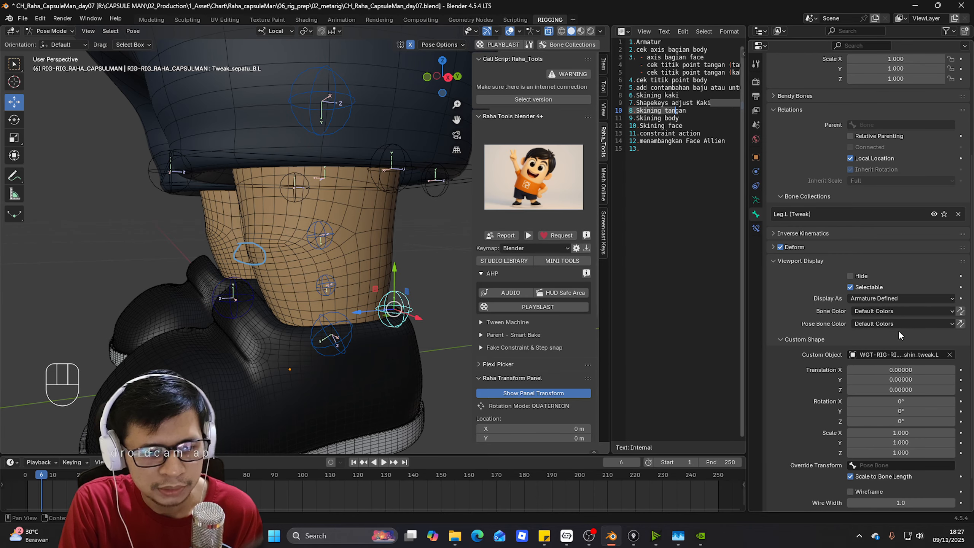
left_click(877, 313)
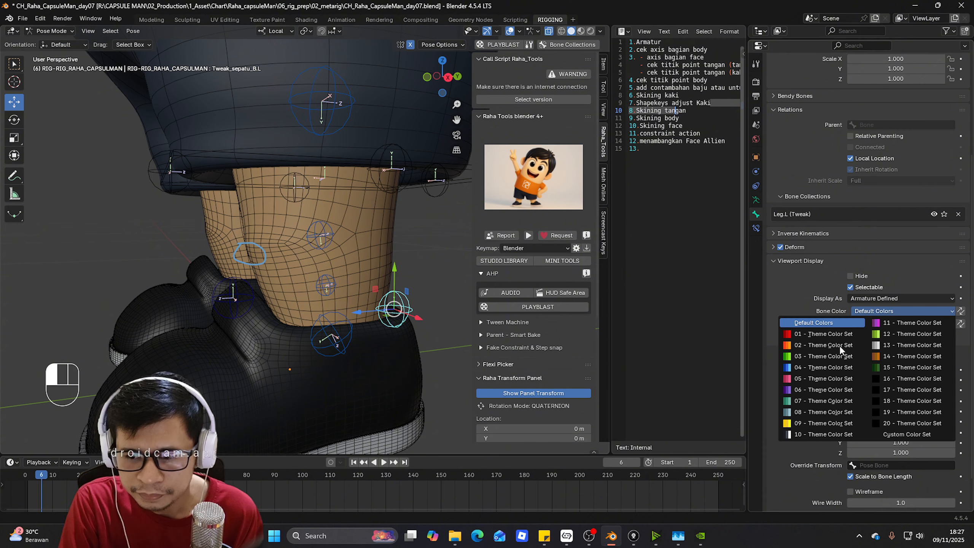
left_click(811, 368)
- Inspect the left shoe's front and back tweak bones and the ankle controls from several angles
left_click(443, 334)
middle_click_drag(443, 334, 326, 328)
left_click(337, 310)
left_click(395, 304)
left_click(361, 341)
left_click(427, 304)
middle_click_drag(428, 303, 236, 278)
middle_click_drag(323, 301, 362, 310)
left_click(300, 312)
left_click(394, 291)
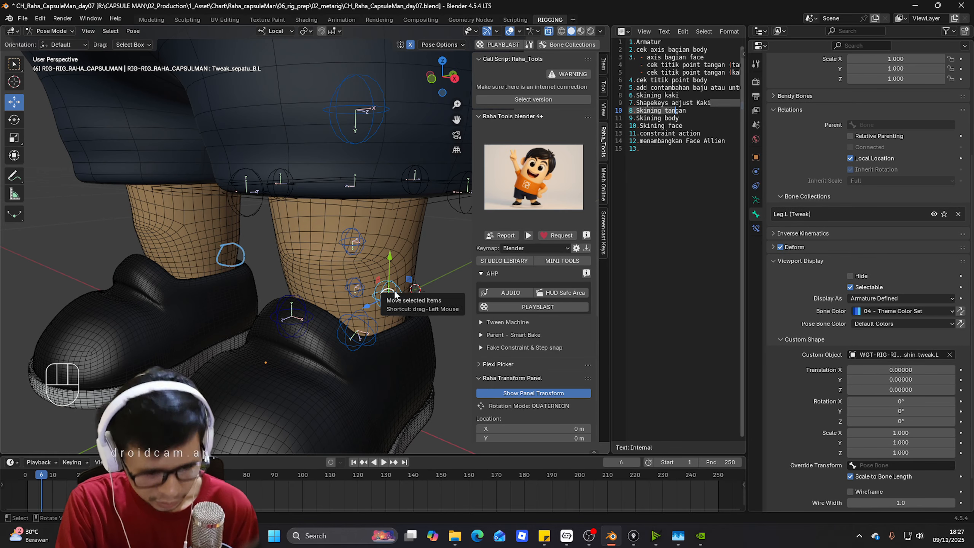
- Hide the viewport sidebar, return to Object Mode in right orthographic view, and show the vertex groups of the shoe mesh Shoe.001
key("n")
middle_click_drag(456, 315, 327, 269)
key("KP_1")
key("KP_3")
scroll(328, 269, "up", 3)
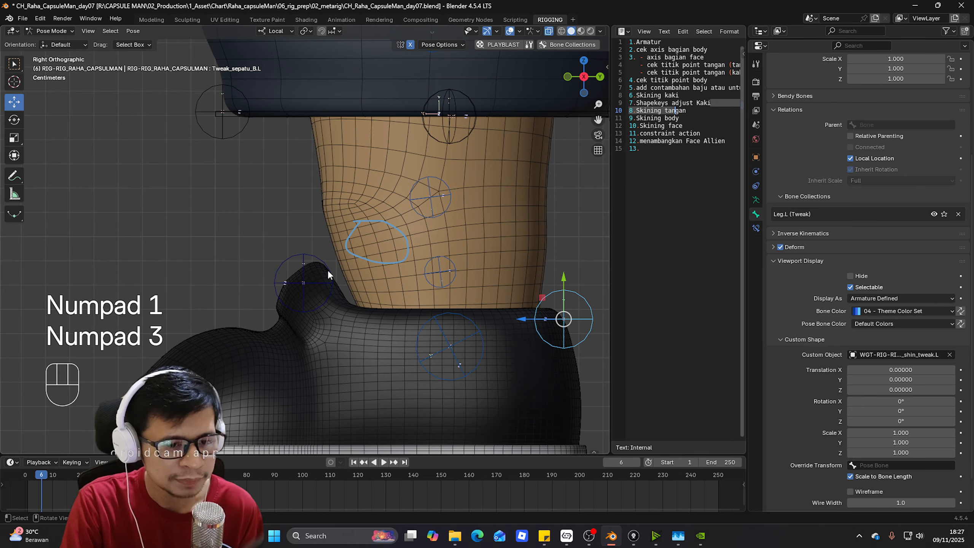
left_click(356, 293)
key("ctrl+Tab")
left_click(309, 332)
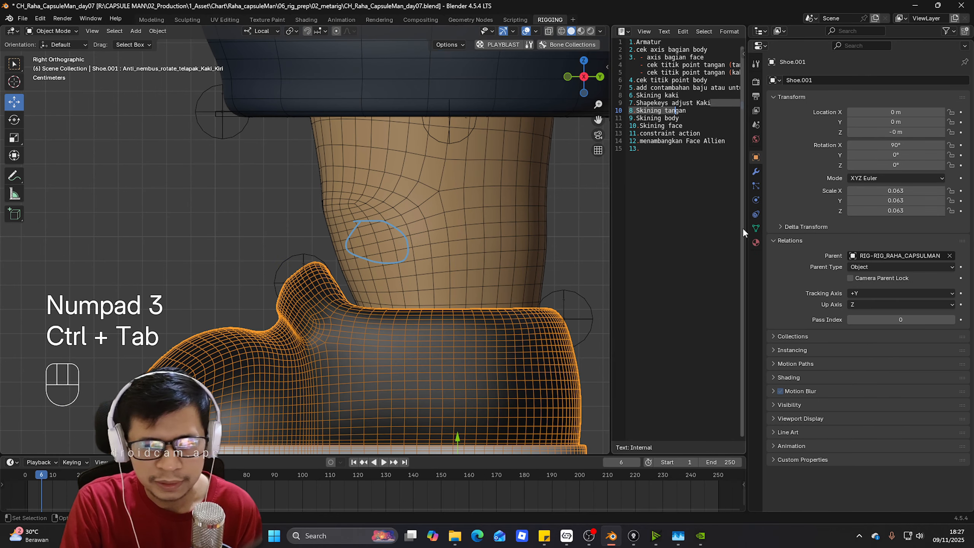
left_click(756, 228)
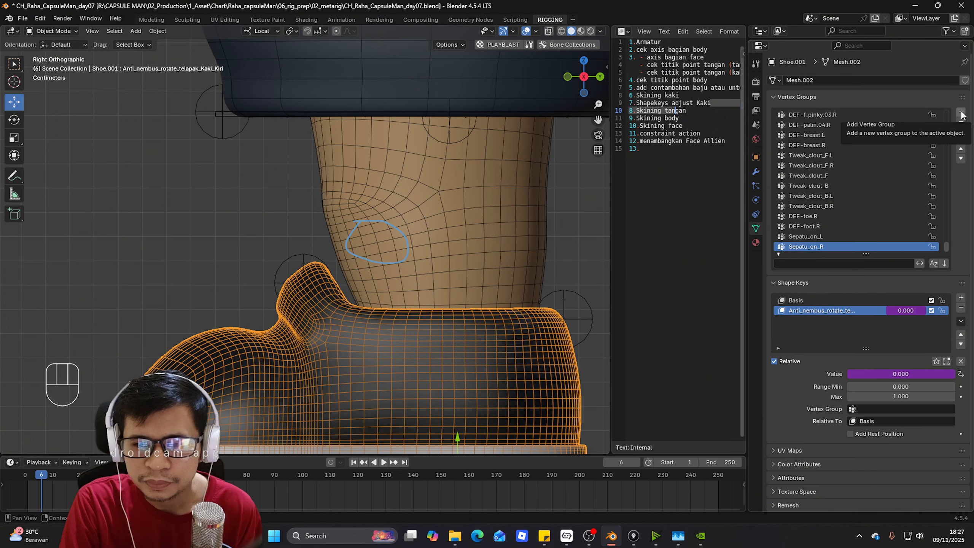
- Copy the front tweak bone's name and use it for a new Shoe.001 vertex group, Tweak_sepatu_F.L
left_click(286, 260)
key("ctrl+Tab")
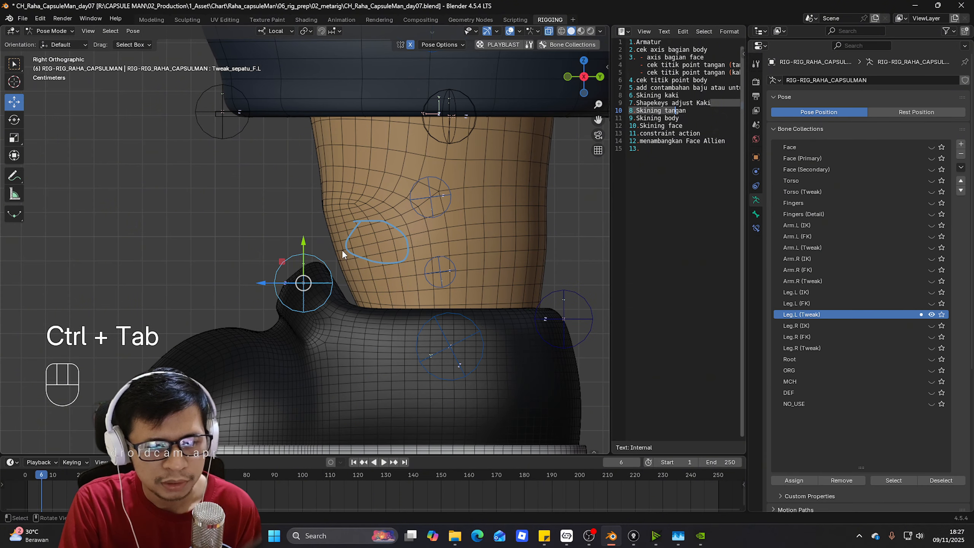
left_click(756, 214)
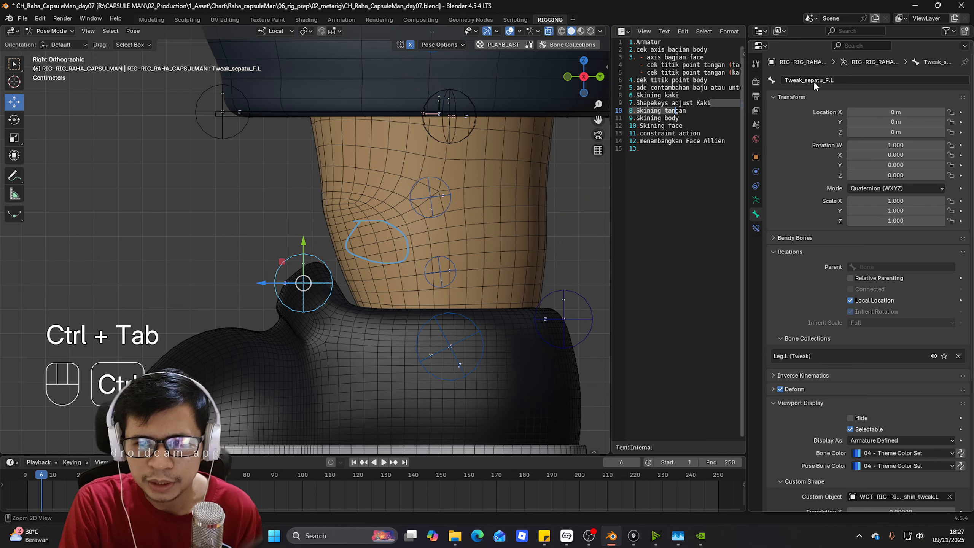
key("ctrl+c")
key("ctrl+Tab")
left_click(334, 343)
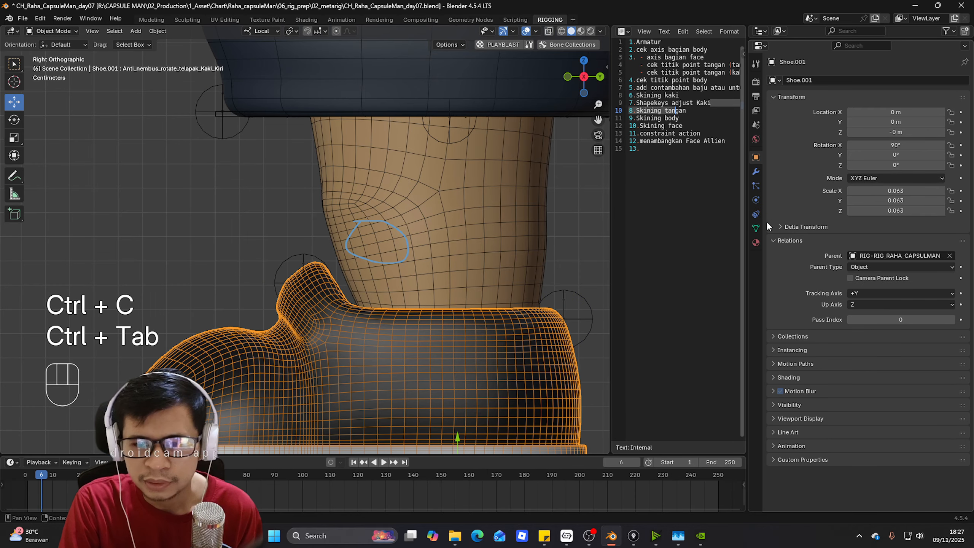
left_click(756, 228)
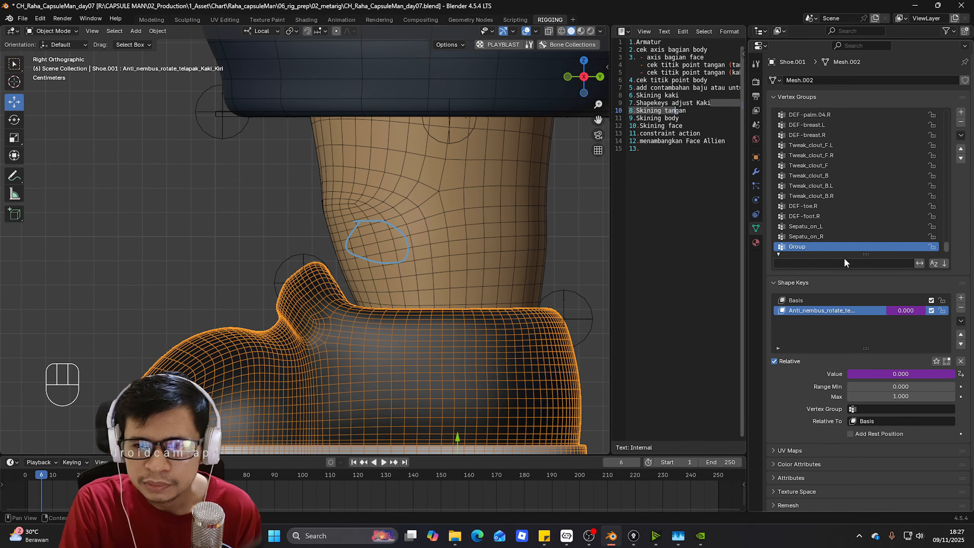
double_click(831, 246)
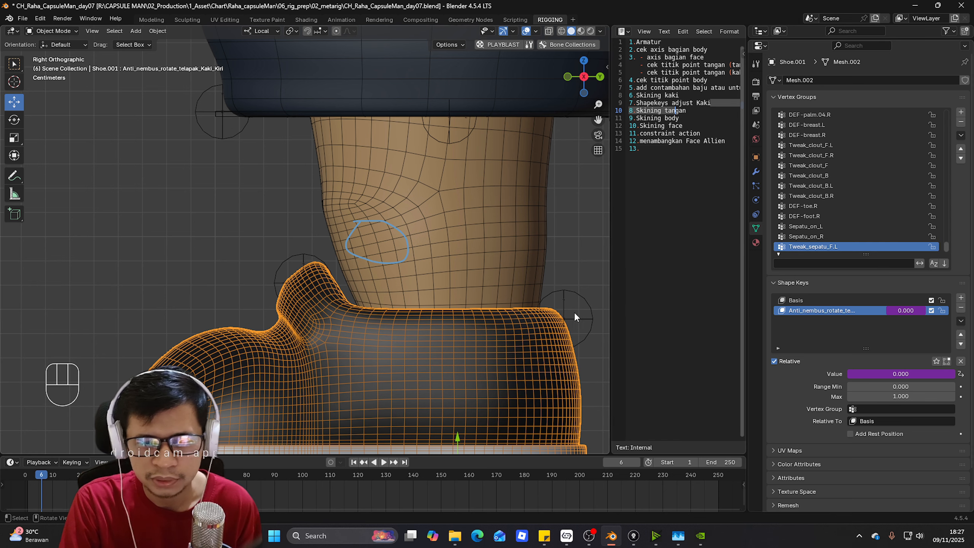
- Add another vertex group to Shoe.001 and name it Tweak_sepatu_B.L
left_click(574, 296)
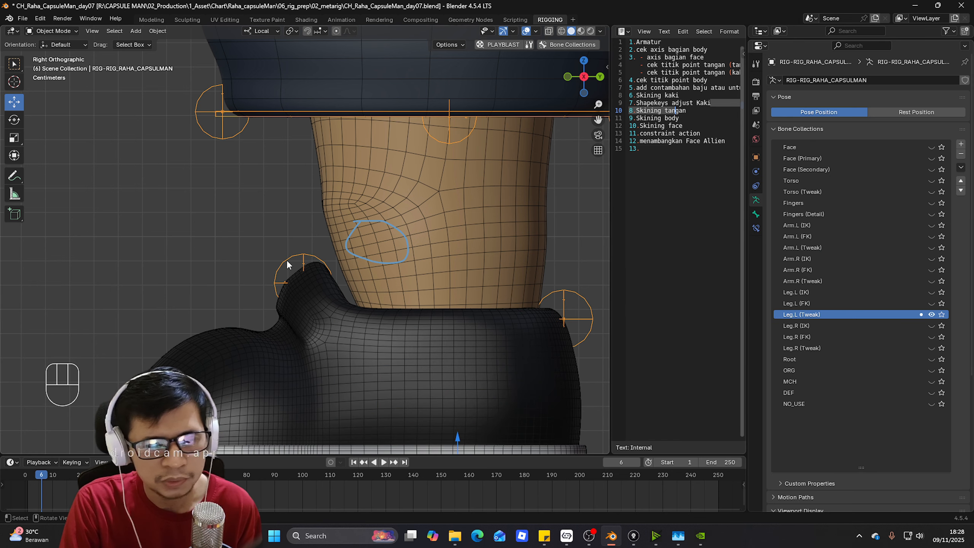
left_click(543, 325)
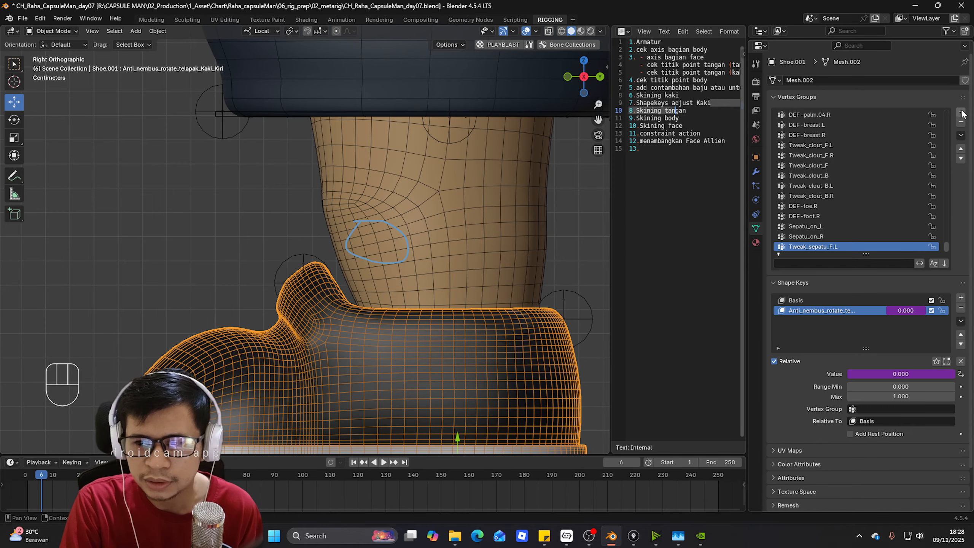
double_click(830, 246)
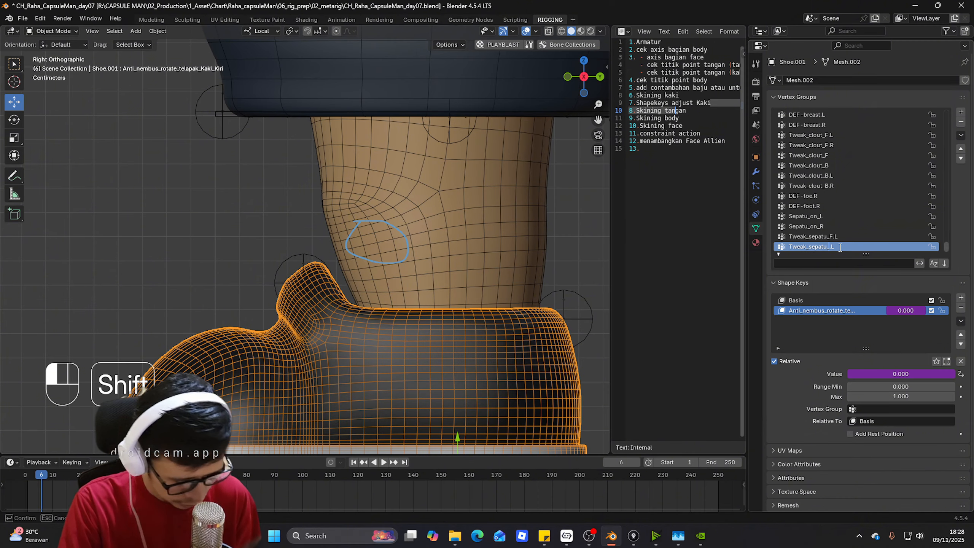
- Select the rig together with the Shoe.001 mesh as the active object and switch to Weight Paint mode
middle_click_drag(344, 284, 440, 256)
left_click(408, 255)
key("KP_1")
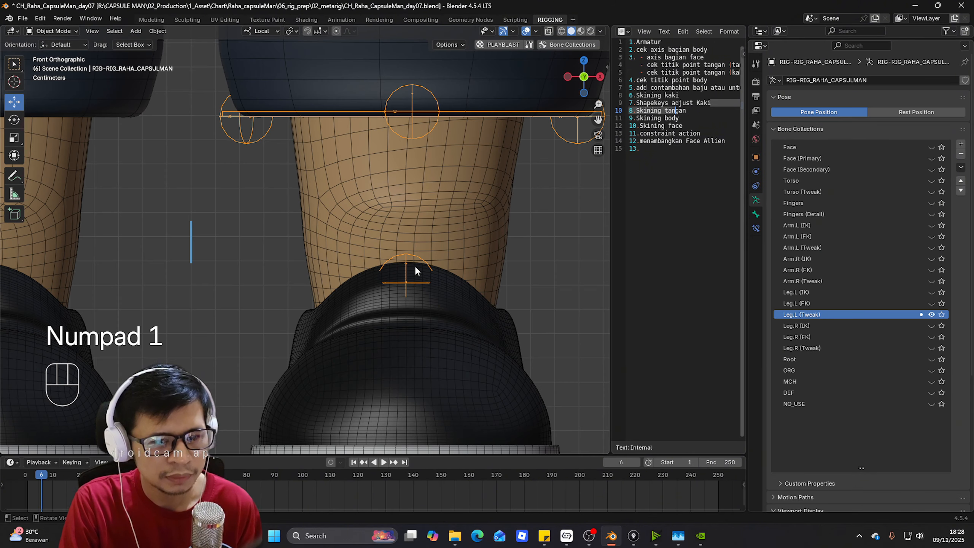
left_click(447, 295)
middle_click_drag(481, 291, 410, 298)
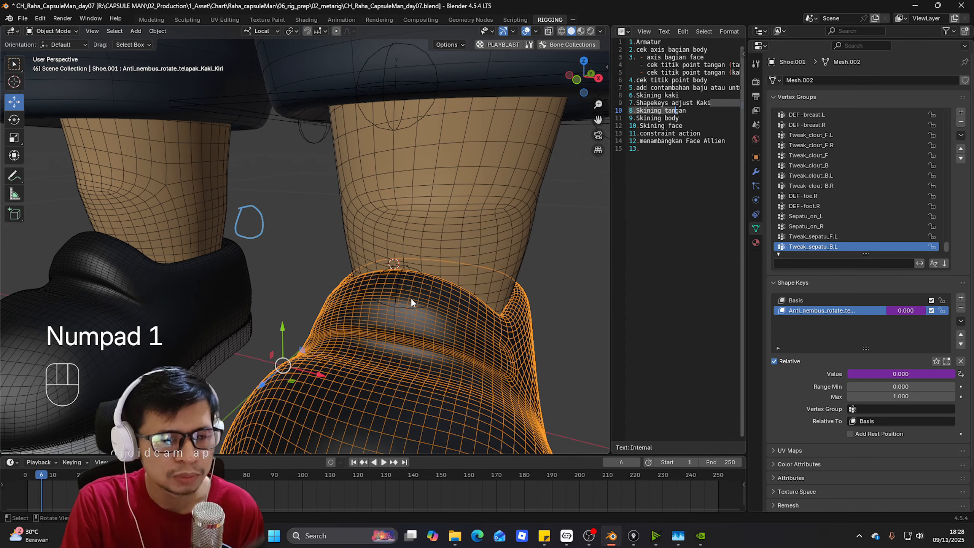
left_click(415, 283)
left_click(391, 254, "shift")
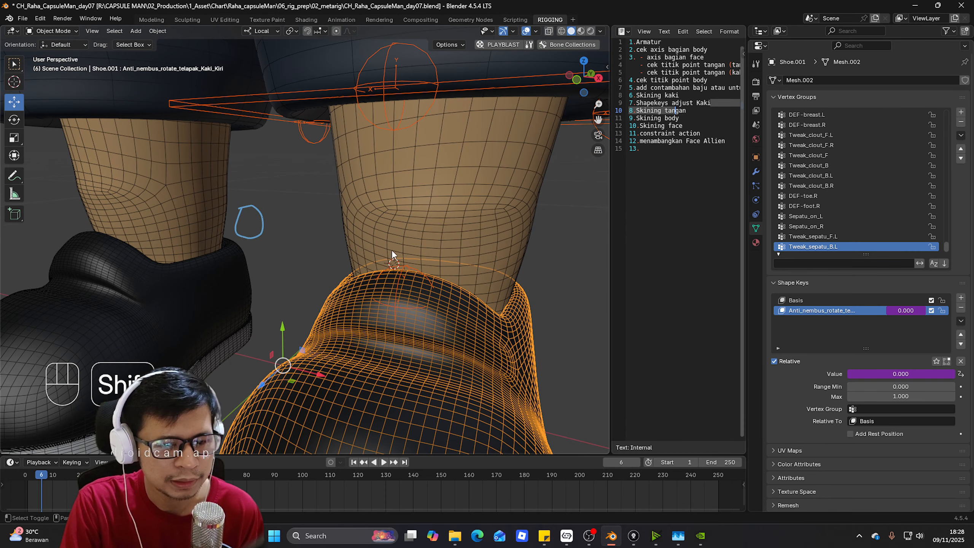
left_click(56, 32)
left_click(61, 87)
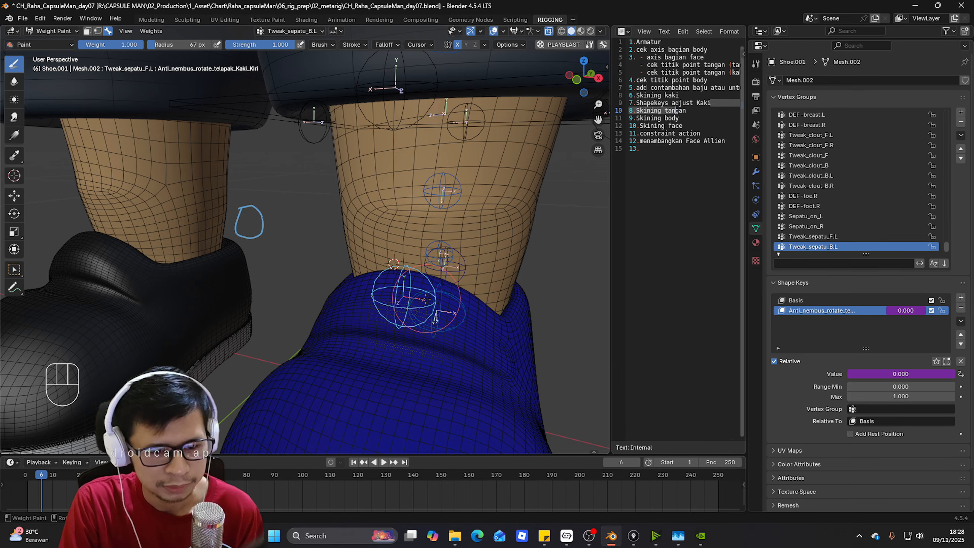
- Try a weight dab on the front of the shoe tongue with an 81 px brush in front view, and undo it
mouse_move(402, 289)
middle_mouse_down()
mouse_move(397, 278)
mouse_move(406, 287)
middle_mouse_up()
key("f")
left_click(461, 293)
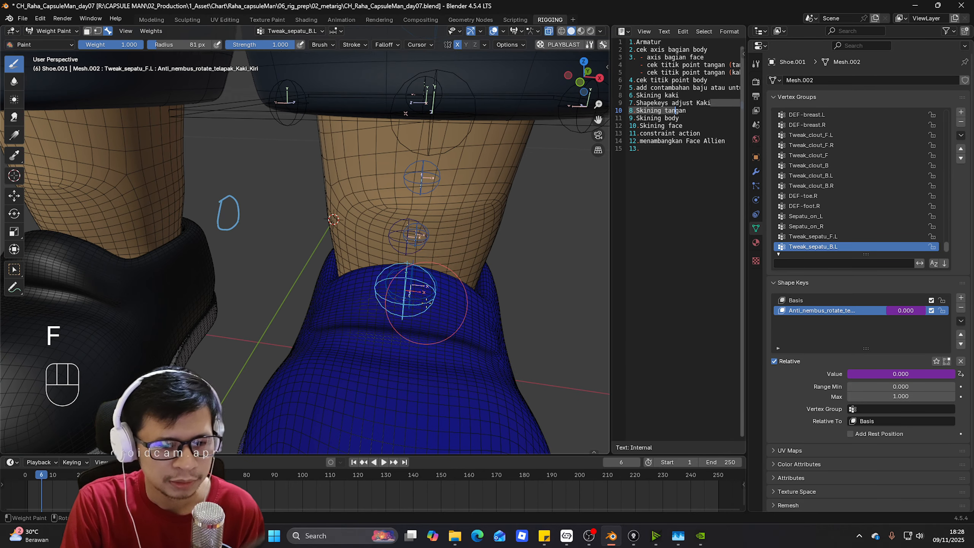
key("KP_1")
mouse_move(333, 292)
middle_mouse_down("shift")
mouse_move(336, 307)
mouse_move(334, 265)
middle_mouse_up("shift")
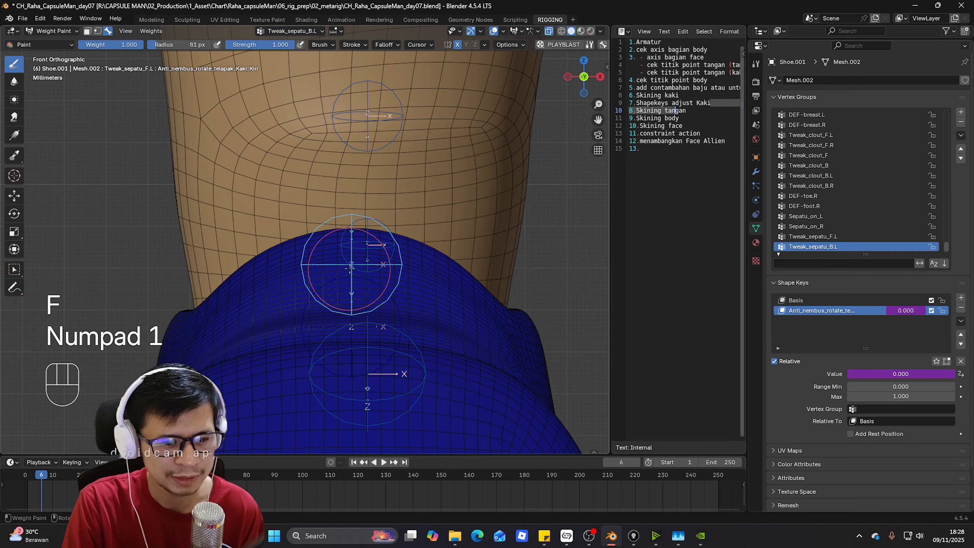
left_click(351, 267)
key("ctrl+z")
- Enlarge the brush radius to 206 px and paint weight over the shoe tongue from the front and right side views
key("f")
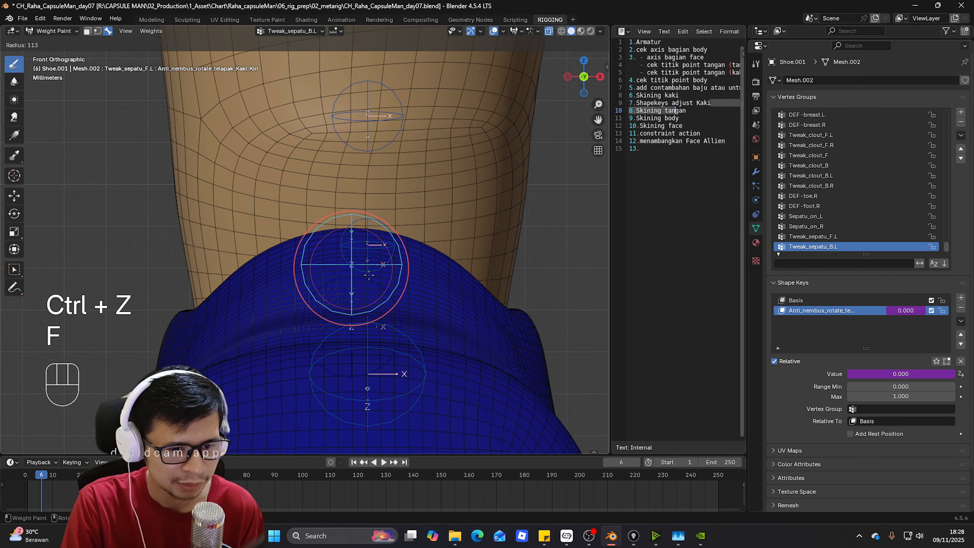
left_click(458, 282)
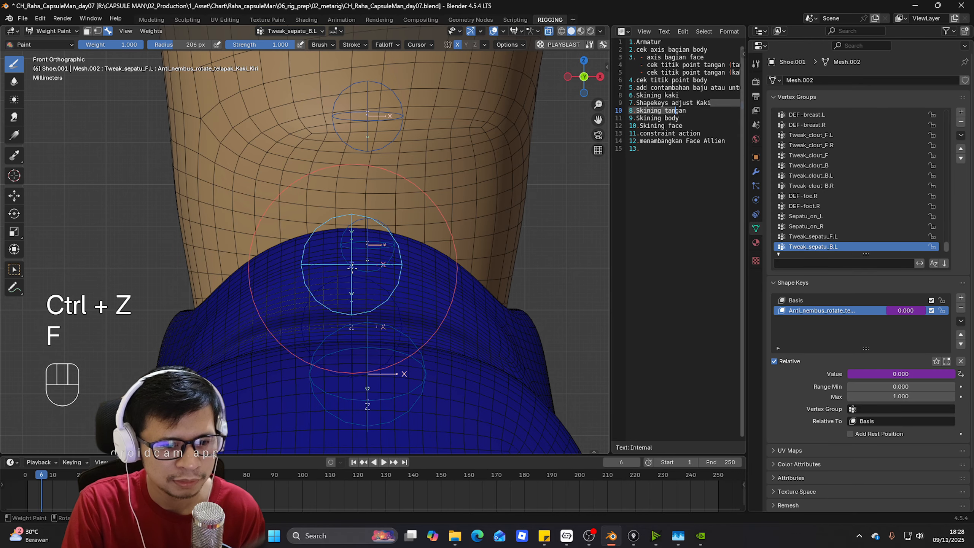
left_click(360, 269)
scroll(356, 275, "up", 3)
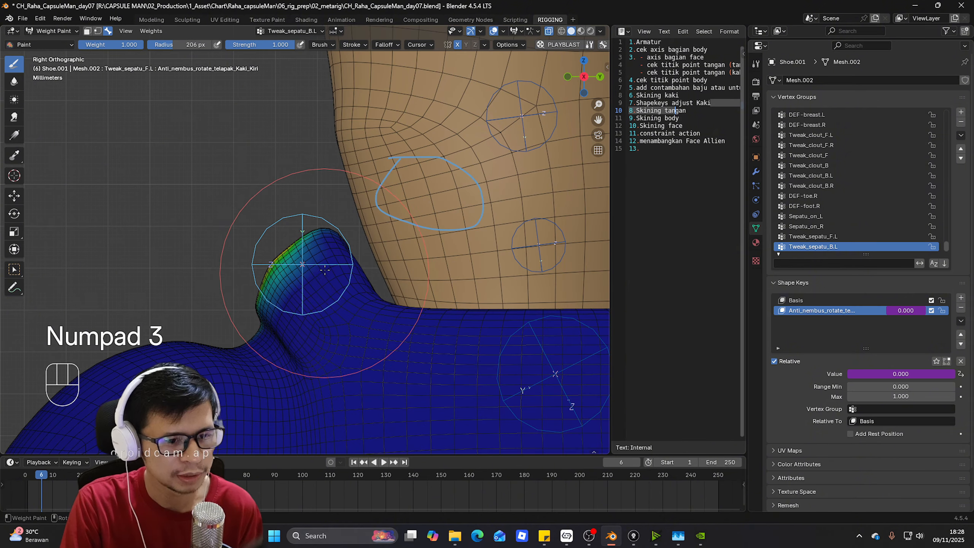
left_click_drag(303, 265, 250, 266)
- Try painting the shoe tongue's weight from the left side view, and undo the latest strokes
key("ctrl+KP_3")
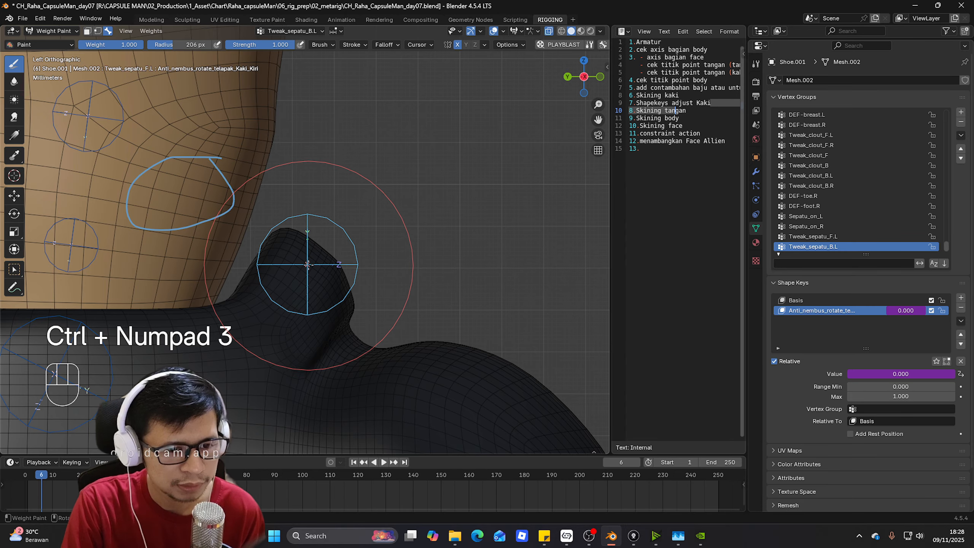
left_click_drag(308, 265, 307, 264)
middle_click_drag(321, 265, 398, 304)
key("ctrl+z")
key("ctrl+z")
key("ctrl+z")
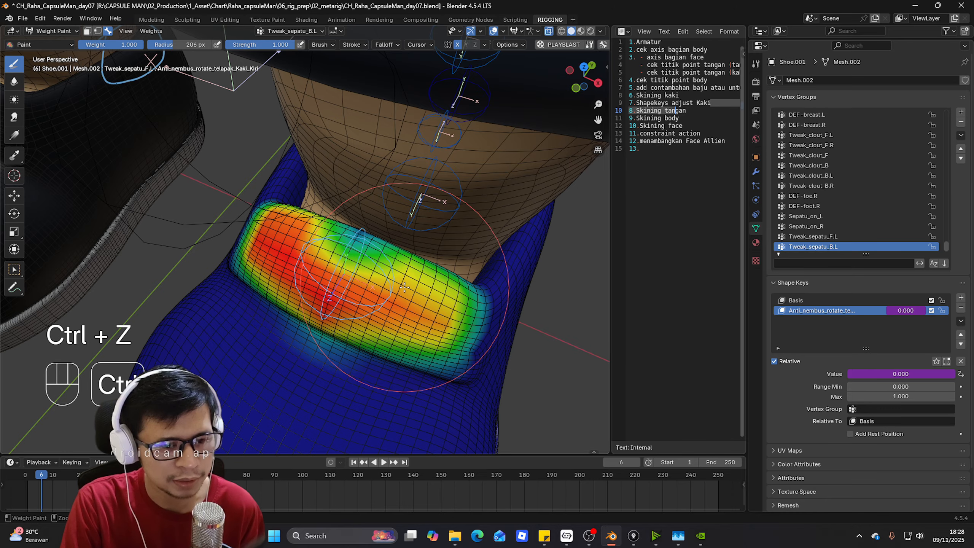
- Leave Weight Paint mode and hide the opposite shoe mesh named Shoe
key("ctrl+KP_3")
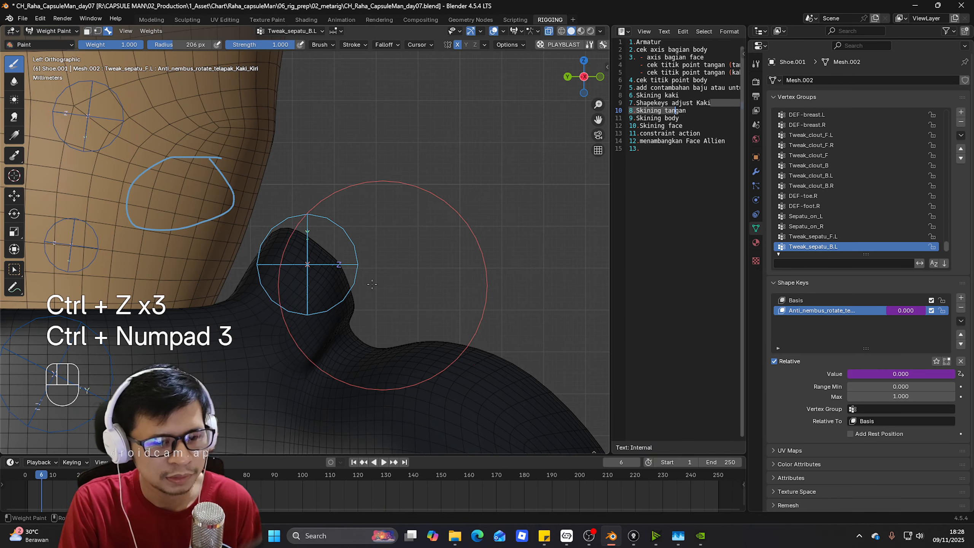
mouse_move(307, 264)
middle_mouse_down()
mouse_move(306, 257)
mouse_move(378, 275)
middle_mouse_up()
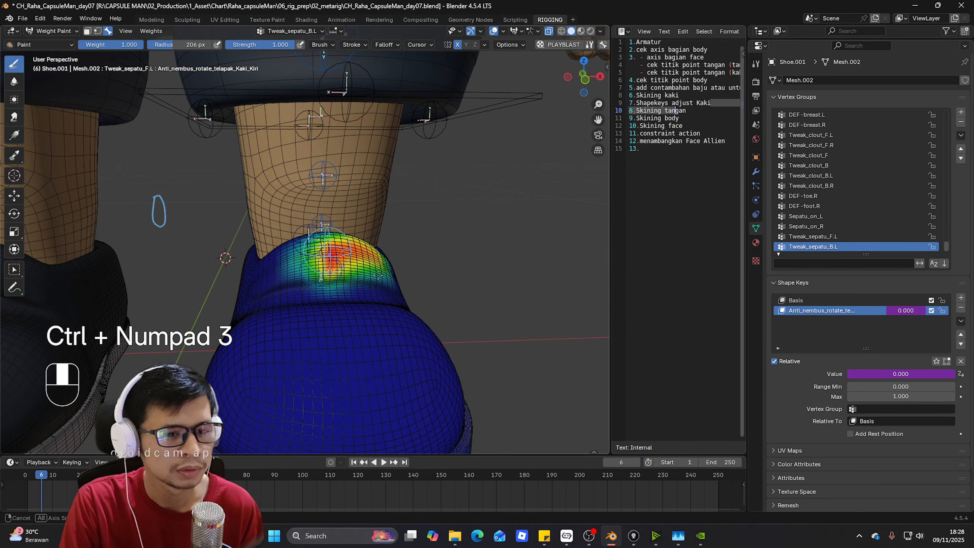
key("ctrl+Tab")
left_click(119, 273)
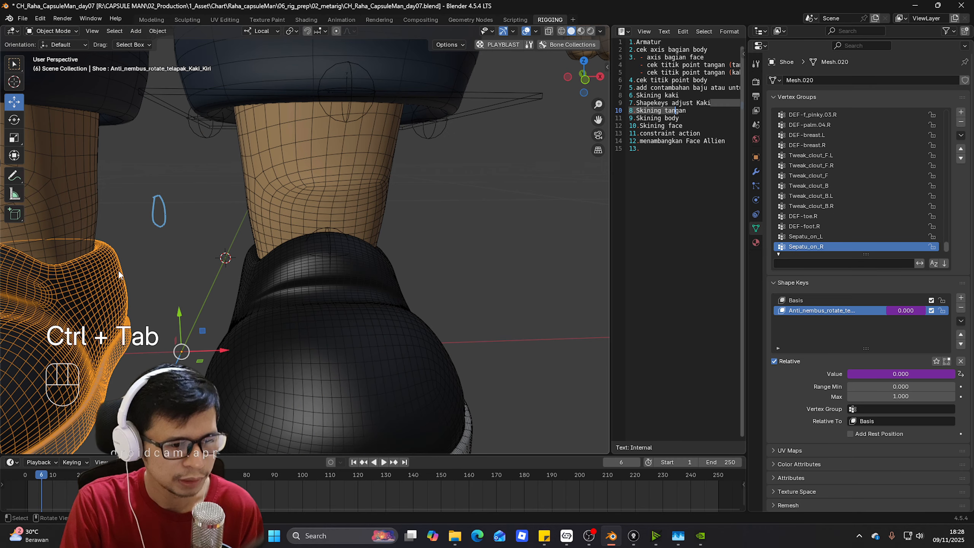
key("h")
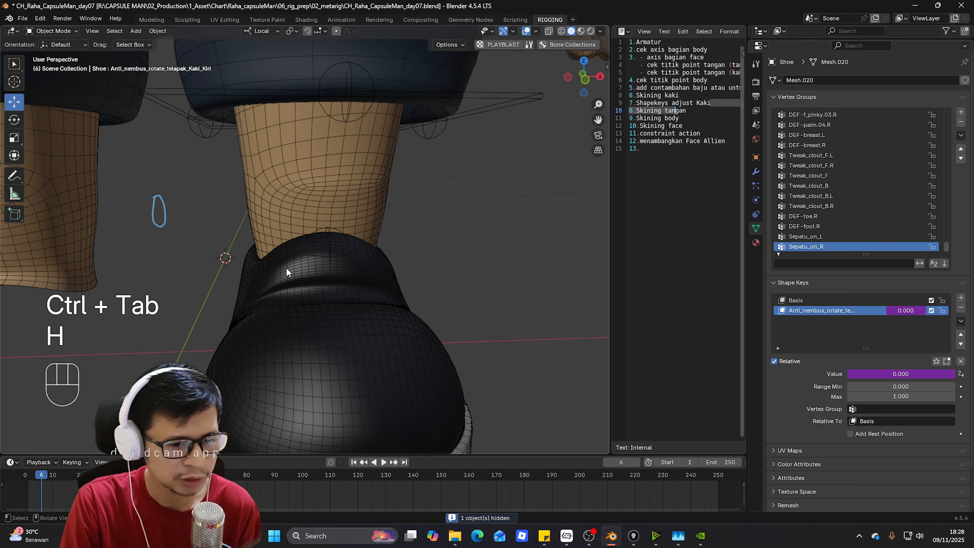
- Select the rig with the Shoe.001 mesh as the active object and enter Weight Paint mode
left_click(315, 258)
left_click(335, 256, "shift")
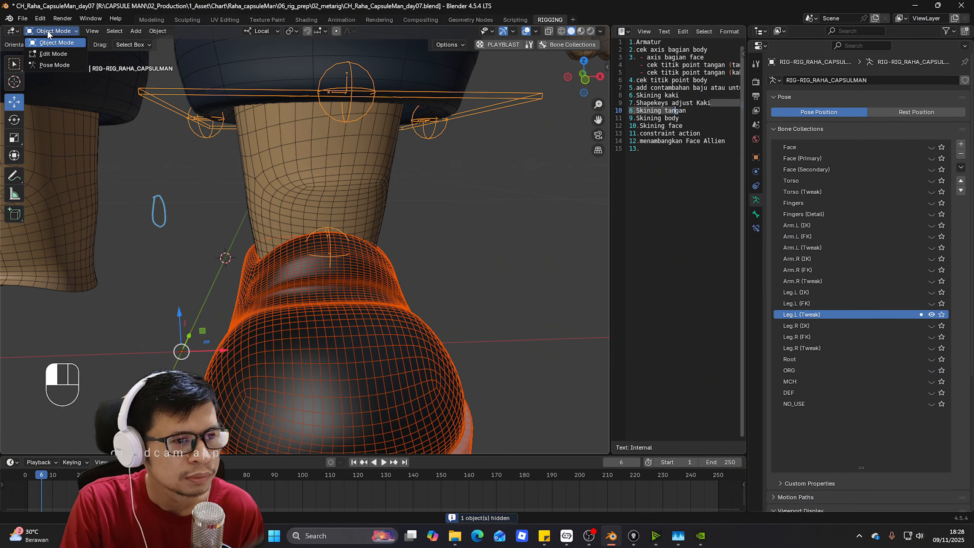
left_click(332, 255)
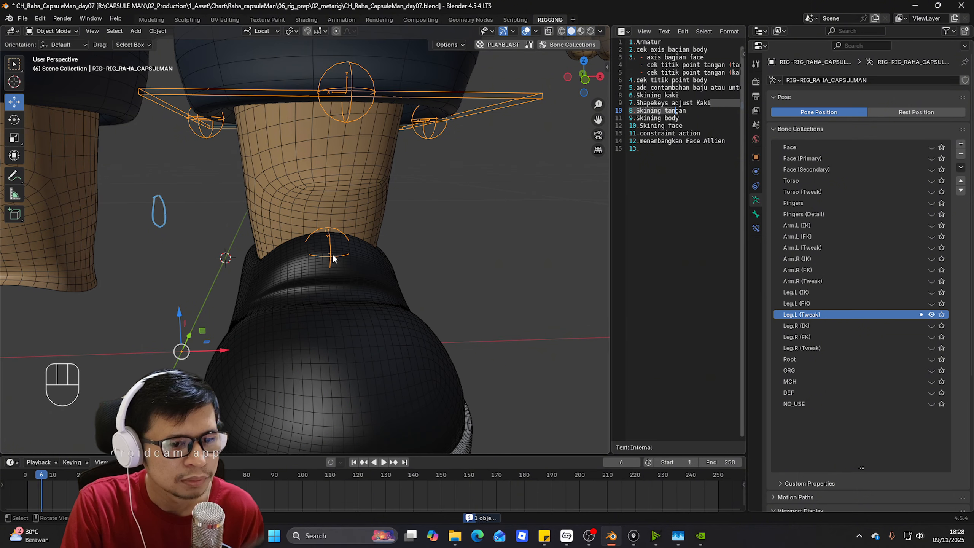
left_click(354, 296, "shift")
left_click(46, 31)
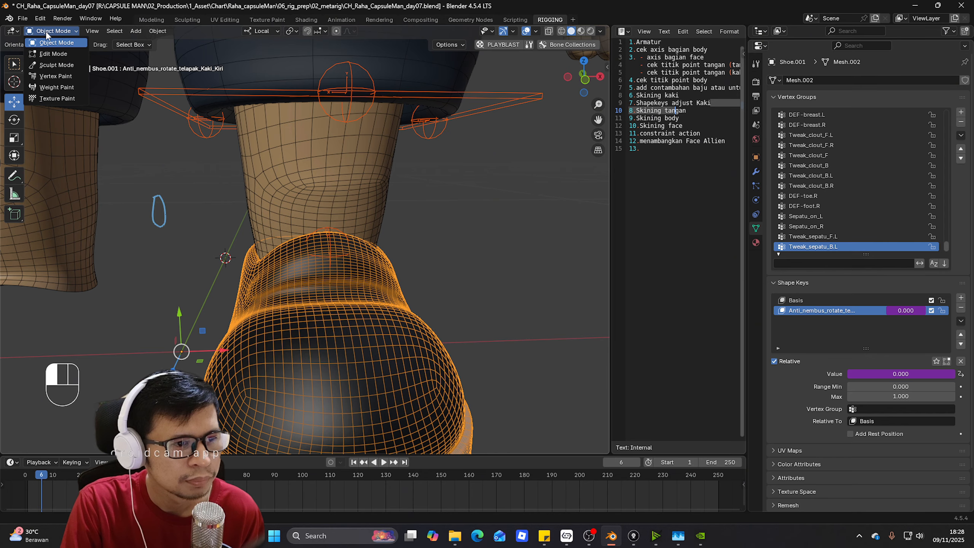
left_click(43, 76)
- Paint weight onto the shoe tongue from the left side view with the 206 px brush
key("ctrl+KP_3")
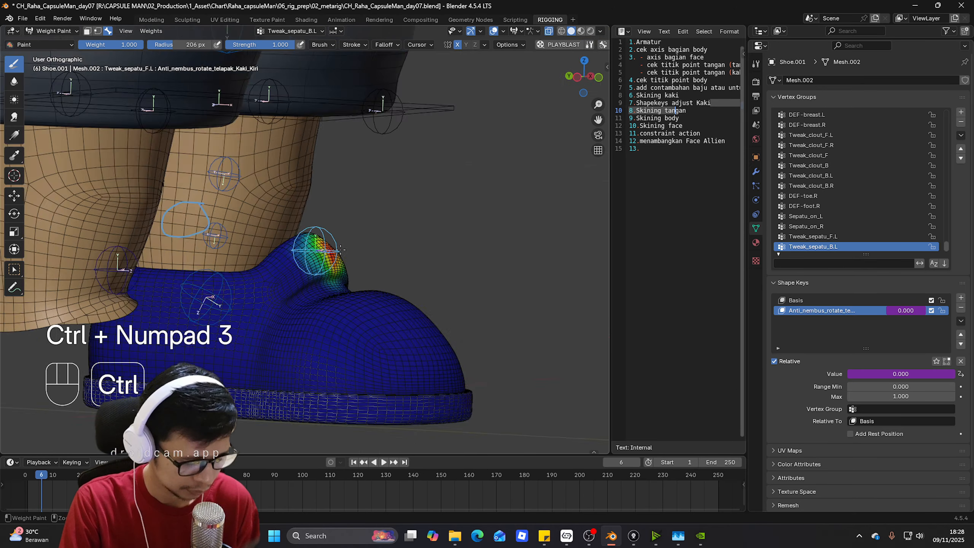
scroll(307, 257, "up", 5)
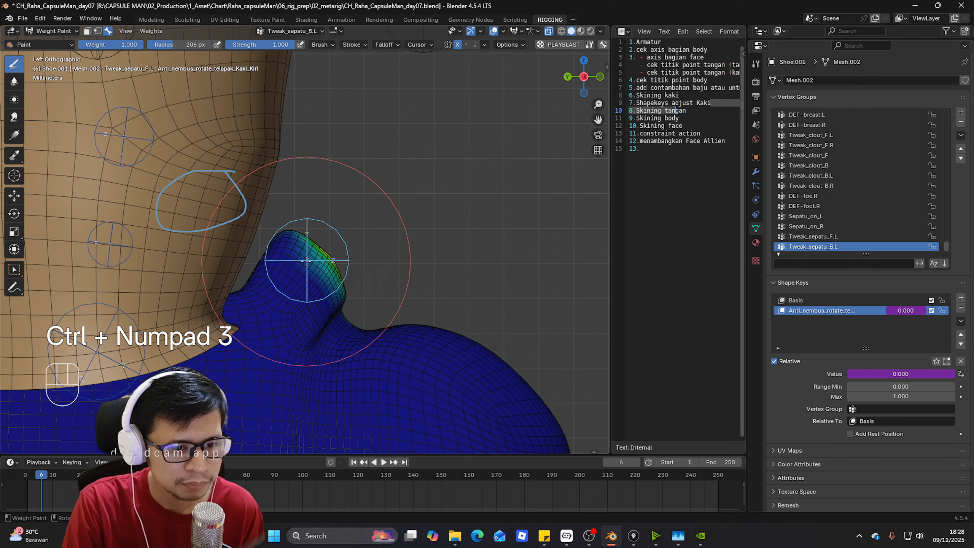
left_click(307, 260)
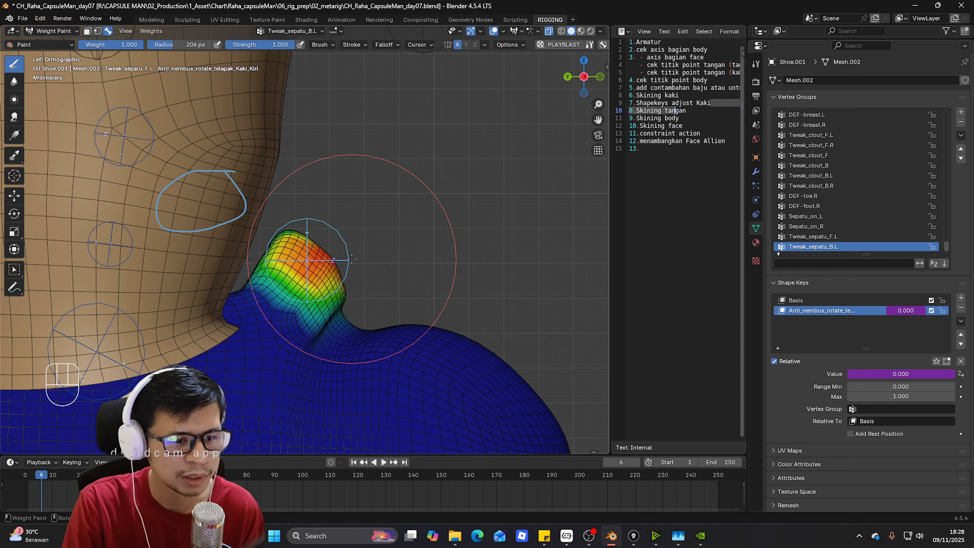
- Test the tongue's weights by trial-moving the Tweak_sepatu_F.L bone in Weight Paint and Pose mode, cancelling each move
key("g")
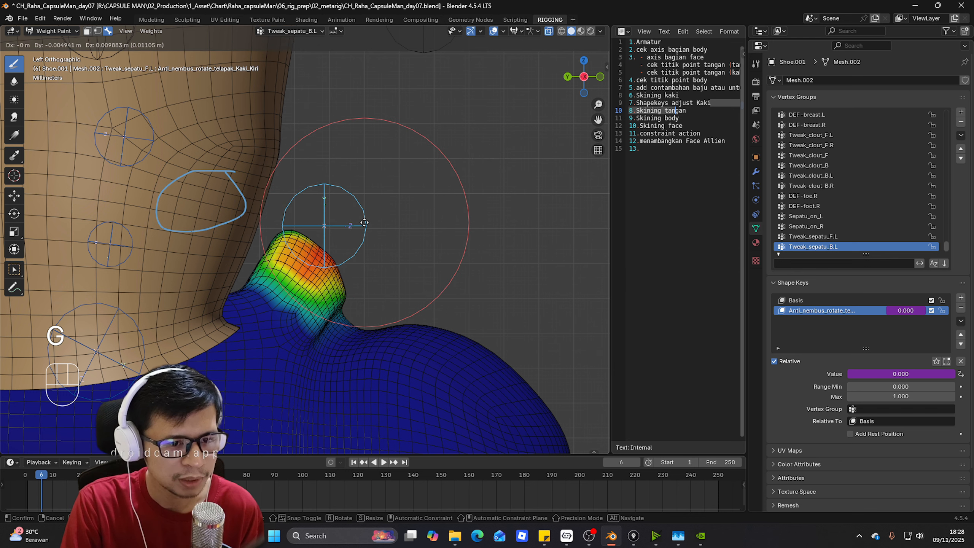
right_click(363, 222)
key("ctrl+Tab")
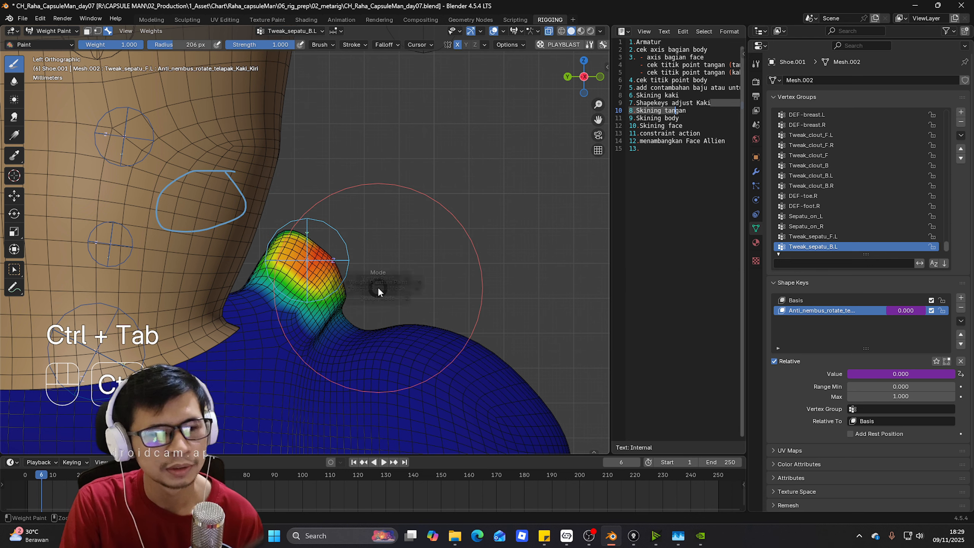
key("g")
key("ctrl+Tab")
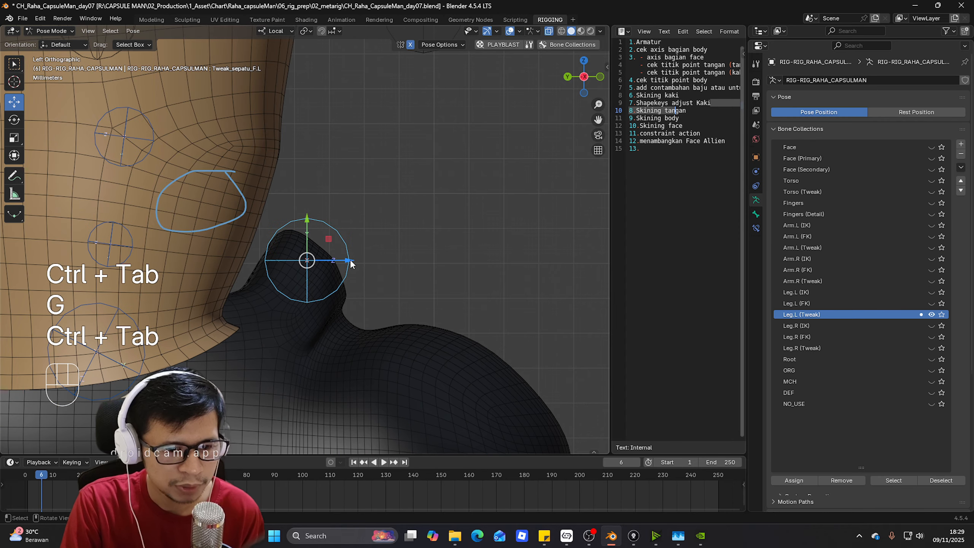
key("g")
right_click(370, 207)
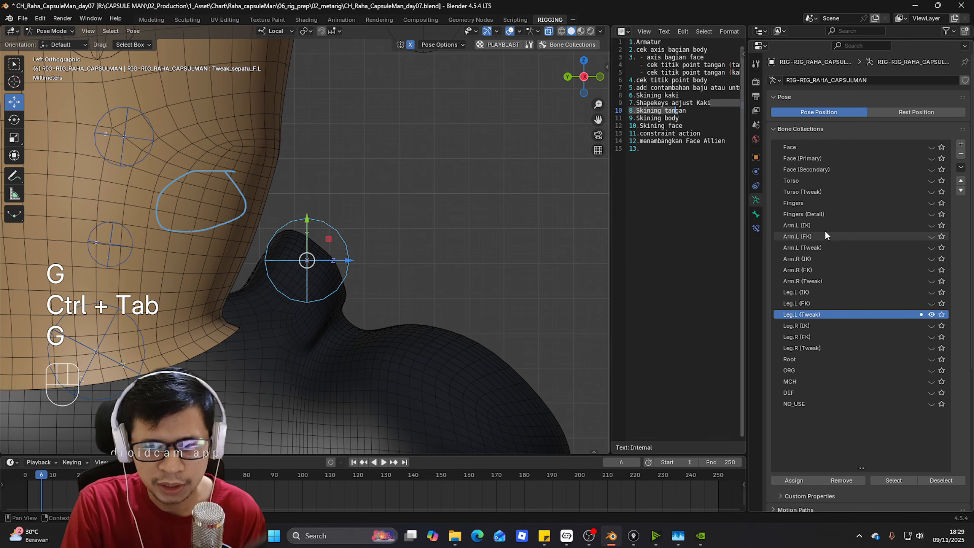
- Check the Deform settings of the Tweak_sepatu_F.L bone
left_click(756, 215)
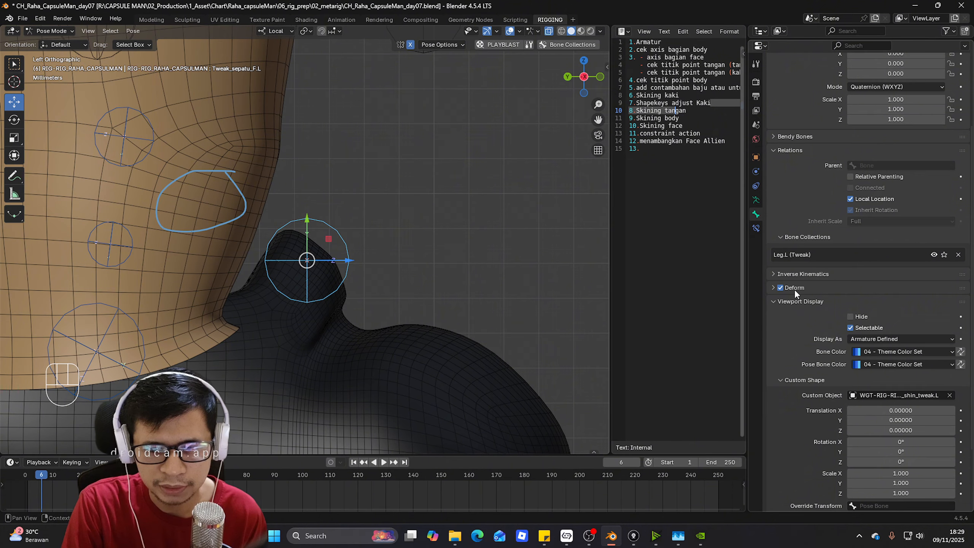
left_click(795, 289)
middle_click_drag(302, 283, 363, 314, "ctrl")
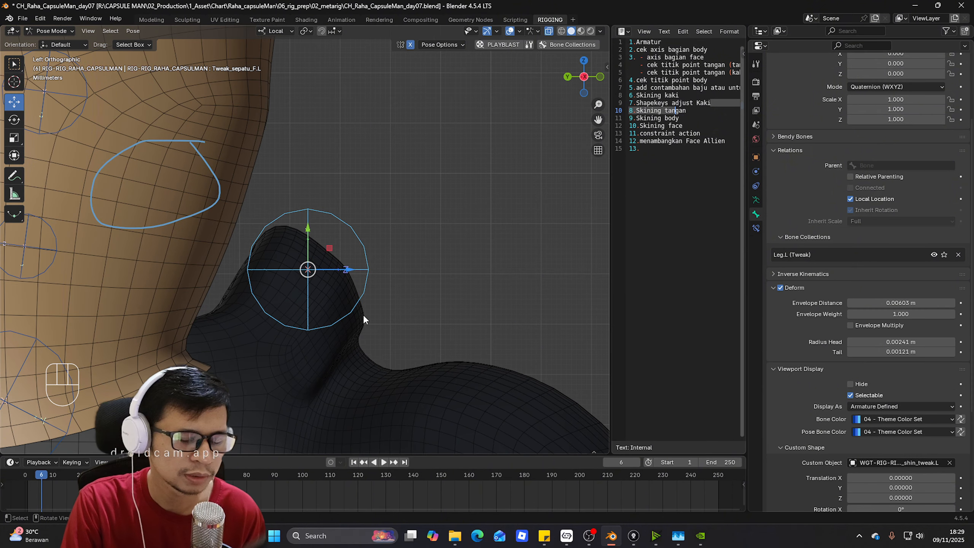
- Inspect the Shoe.001 mesh's vertex groups in Edit Mode and return to Object Mode
key("ctrl+Tab")
left_click(357, 313)
key("Tab")
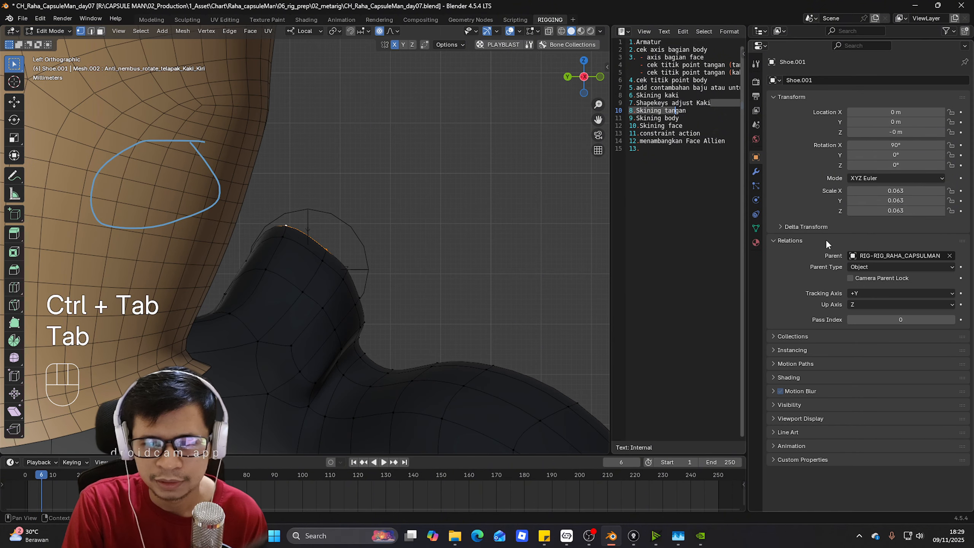
left_click(756, 229)
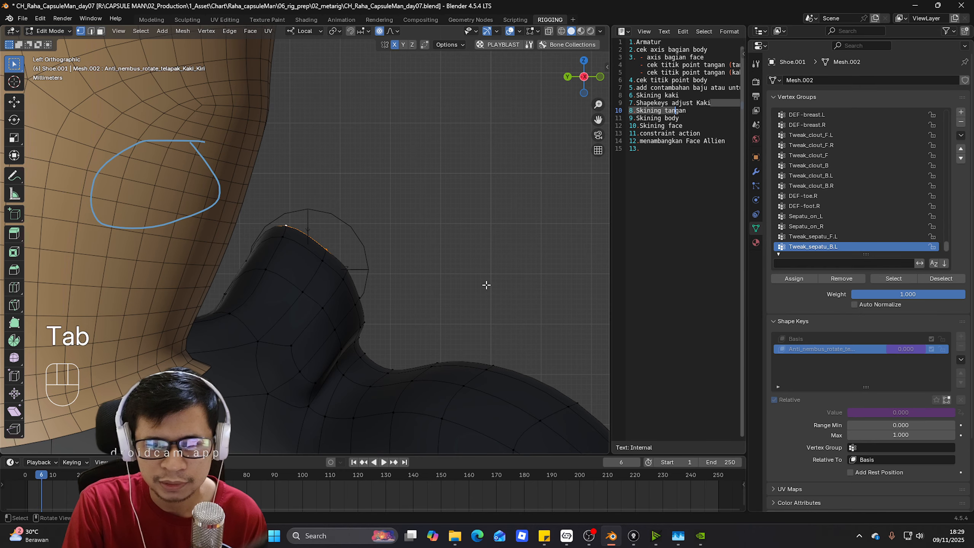
scroll(440, 288, "down", 5)
key("ctrl+Tab")
left_click(347, 259)
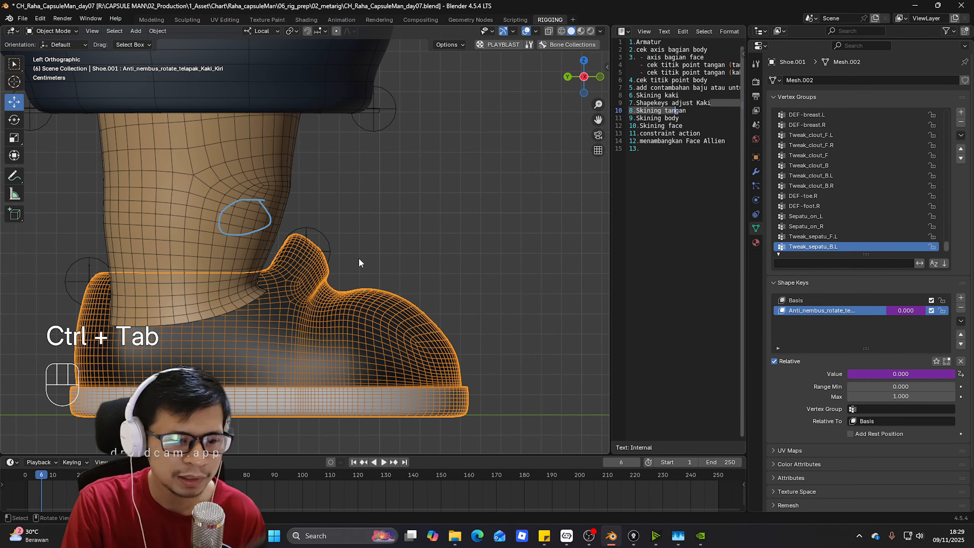
- Test how the shoe deforms by trial-moving the back tweak bone Tweak_sepatu_B.L in Pose Mode
middle_click_drag(407, 259, 193, 276)
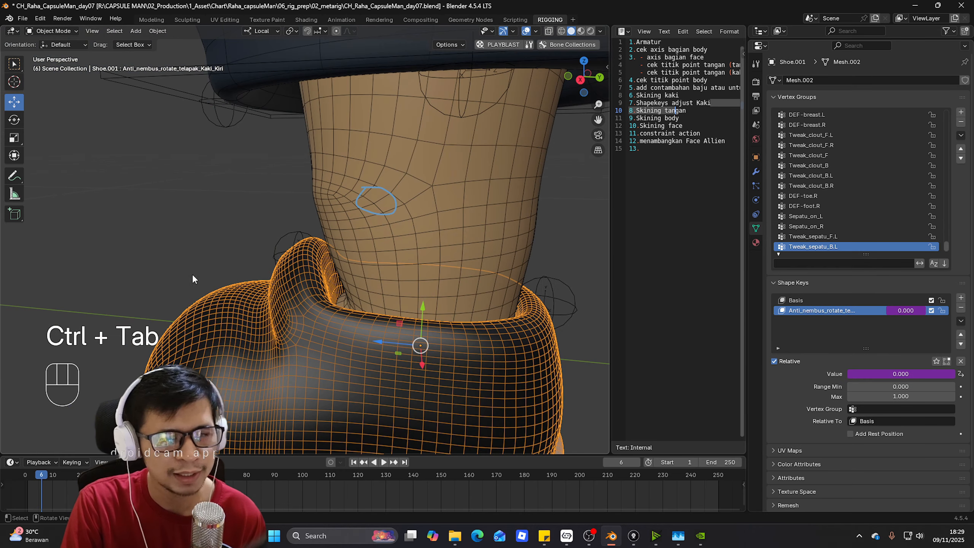
left_click(554, 294)
key("ctrl+Tab")
left_click(545, 275)
key("g")
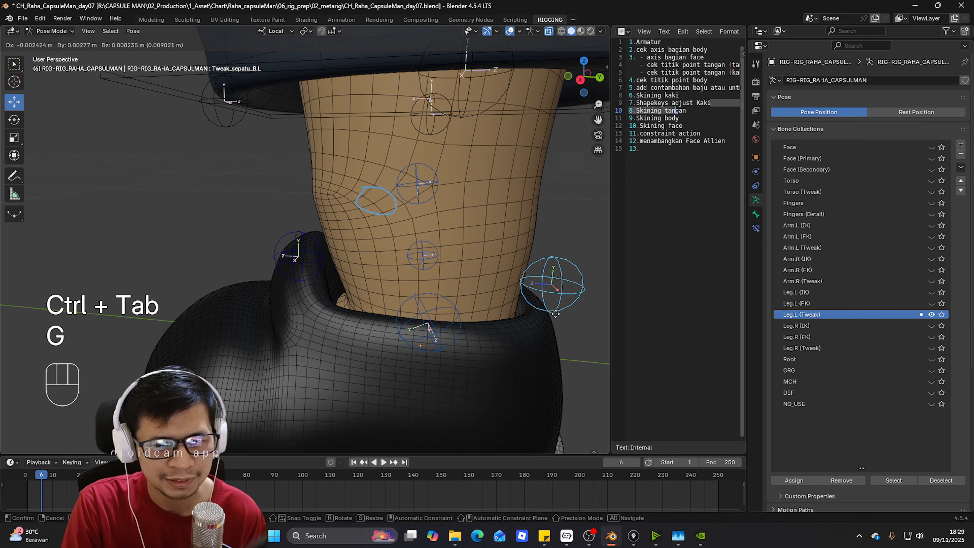
left_click(555, 314)
- Select the Tweak_sepatu_B.L group's vertices on Shoe.001 in Edit Mode to check which area is weighted
key("ctrl+Tab")
key("KP_3")
left_click(317, 283)
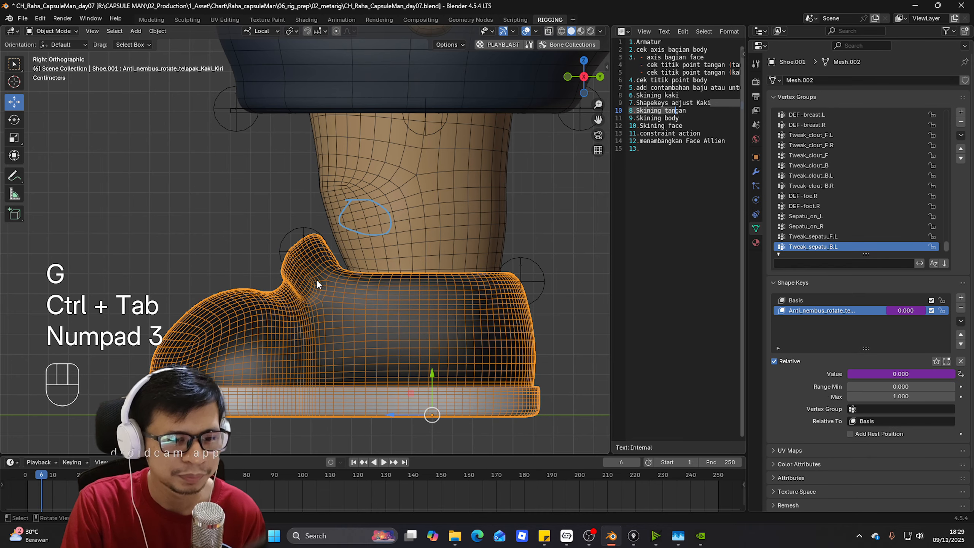
key("Tab")
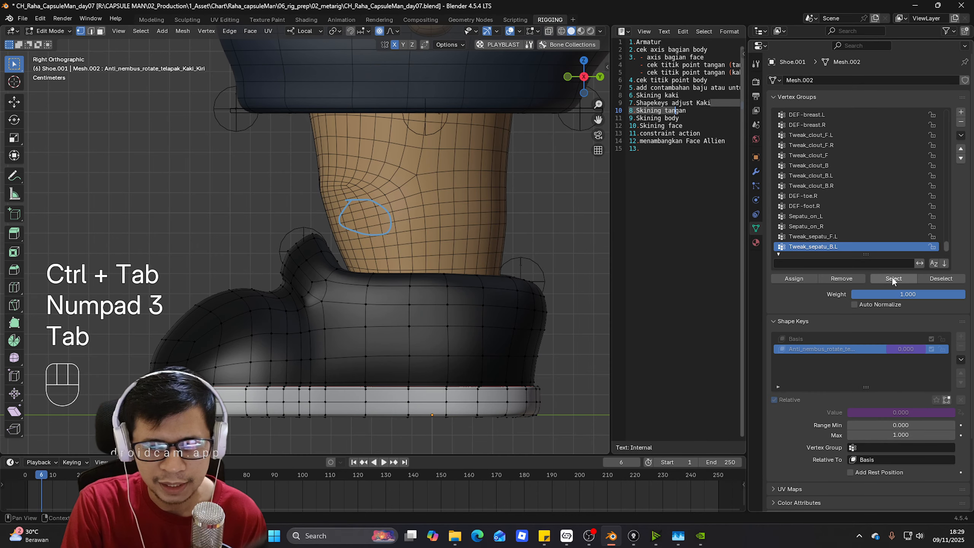
middle_click_drag(328, 245, 405, 273)
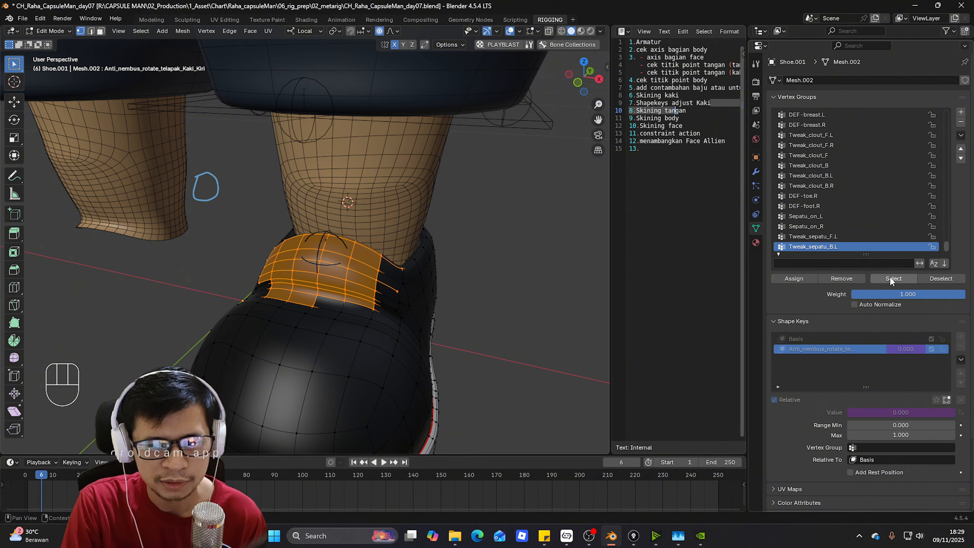
- Return to Object Mode and make Tweak_sepatu_F.L the active vertex group of Shoe.001
key("KP_1")
key("ctrl+Tab")
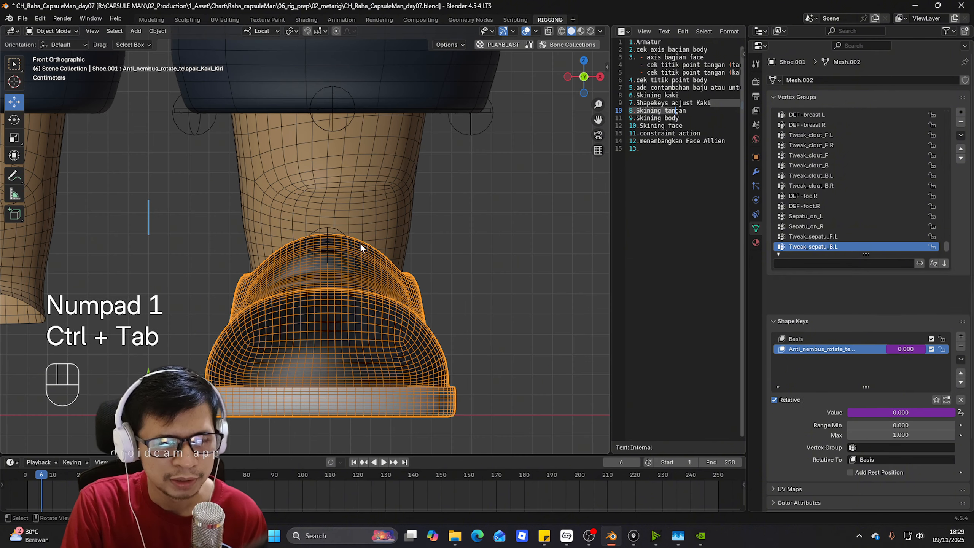
middle_click_drag(360, 243, 339, 241)
left_click(339, 244)
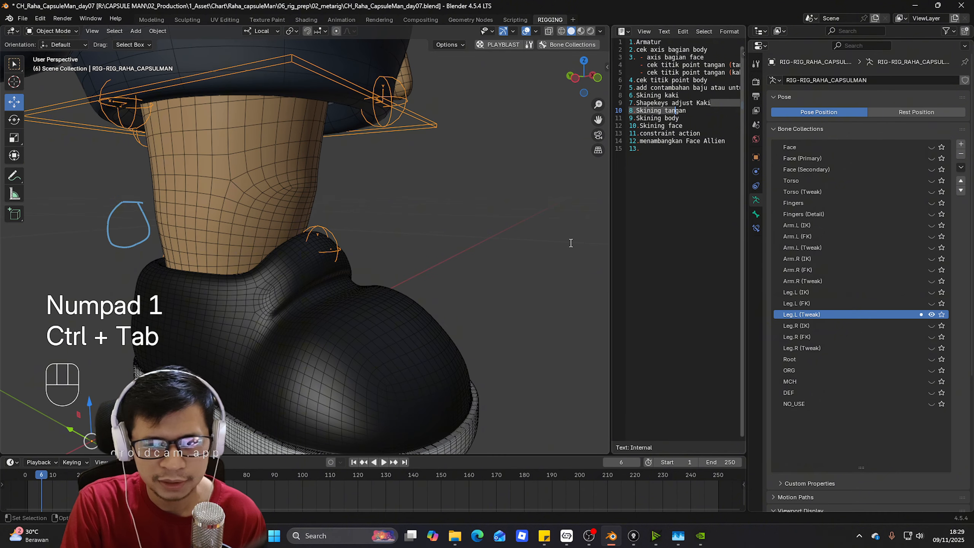
left_click(319, 298)
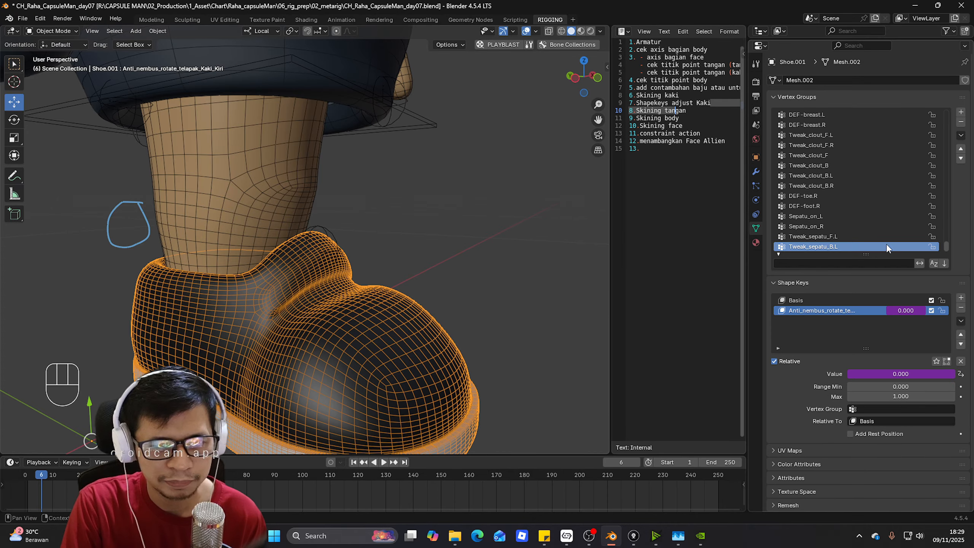
left_click(828, 236)
- Select the rig together with Shoe.001 as the active mesh and switch back to Weight Paint mode
scroll(347, 227, "up", 3)
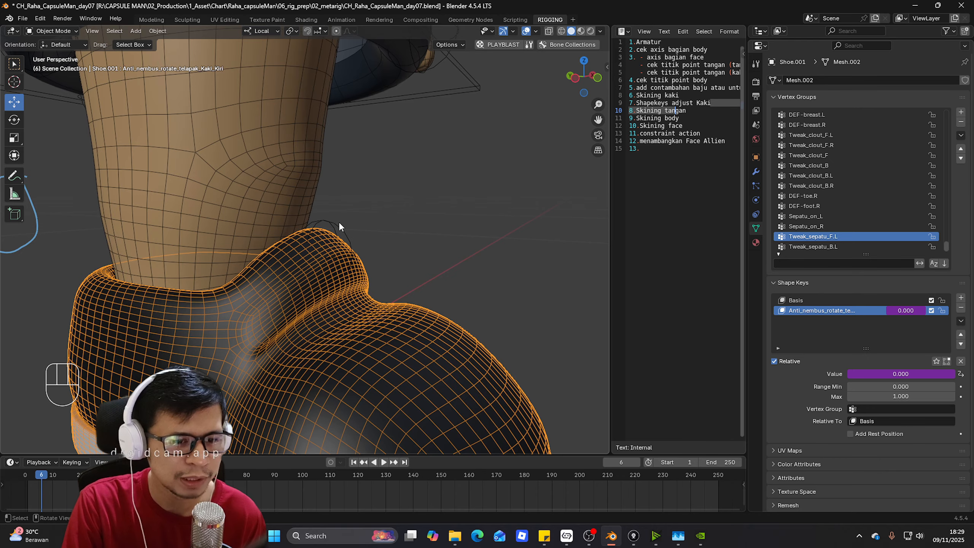
left_click(339, 221)
left_click(358, 278, "shift")
left_click(29, 31)
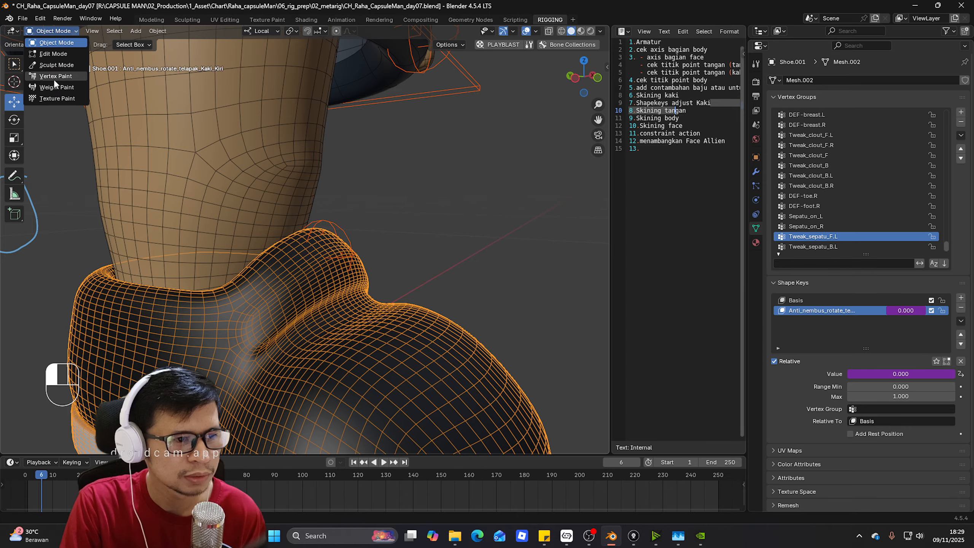
left_click(56, 87)
- Paint Tweak_sepatu_F.L weight at full strength over the shoe tongue, working from the left, front and right sides
key("ctrl+KP_3")
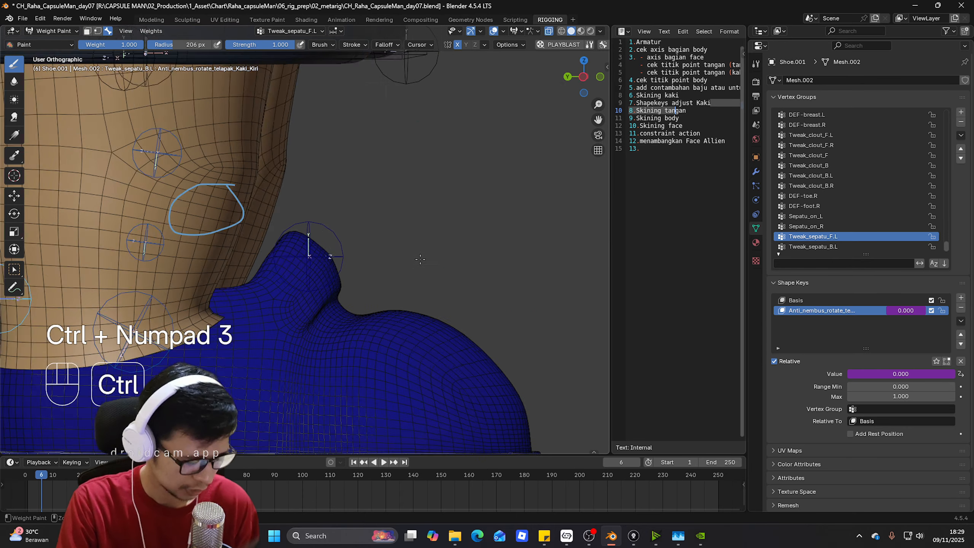
left_click(306, 261)
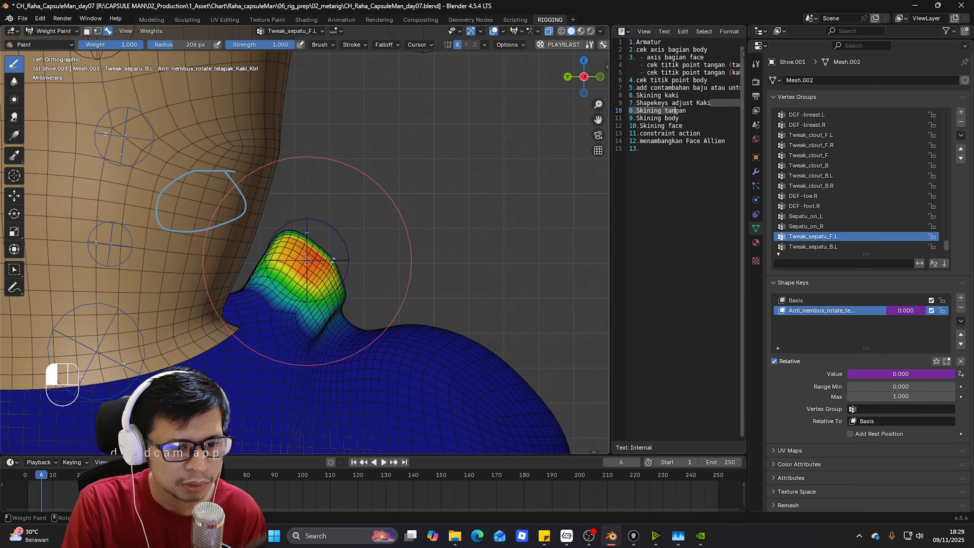
key("KP_3")
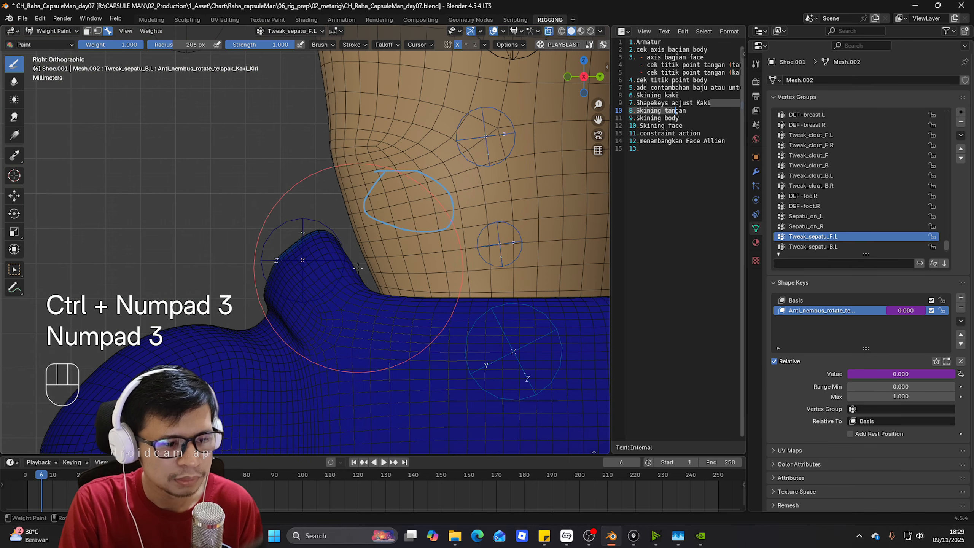
key("KP_1")
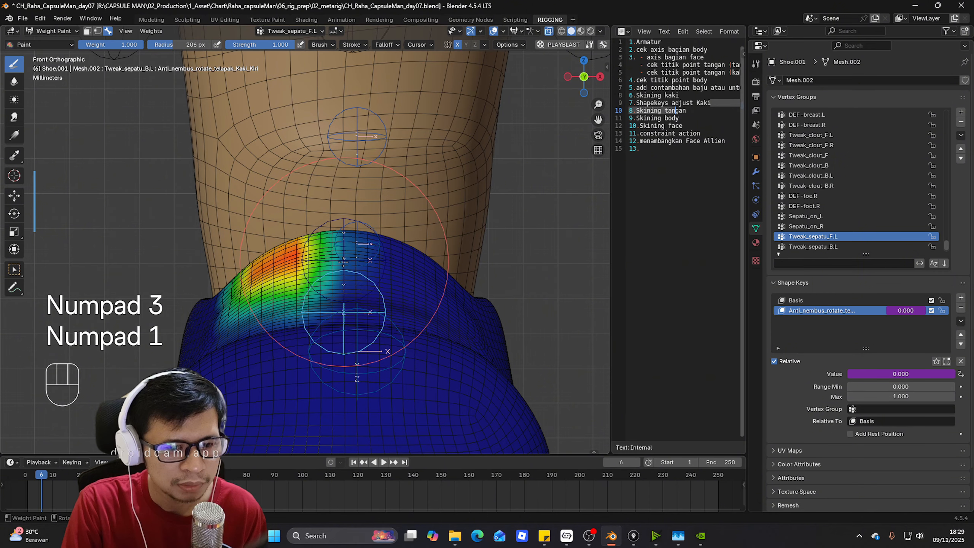
left_click(343, 261)
key("ctrl+KP_3")
key("ctrl+KP_1")
key("KP_1")
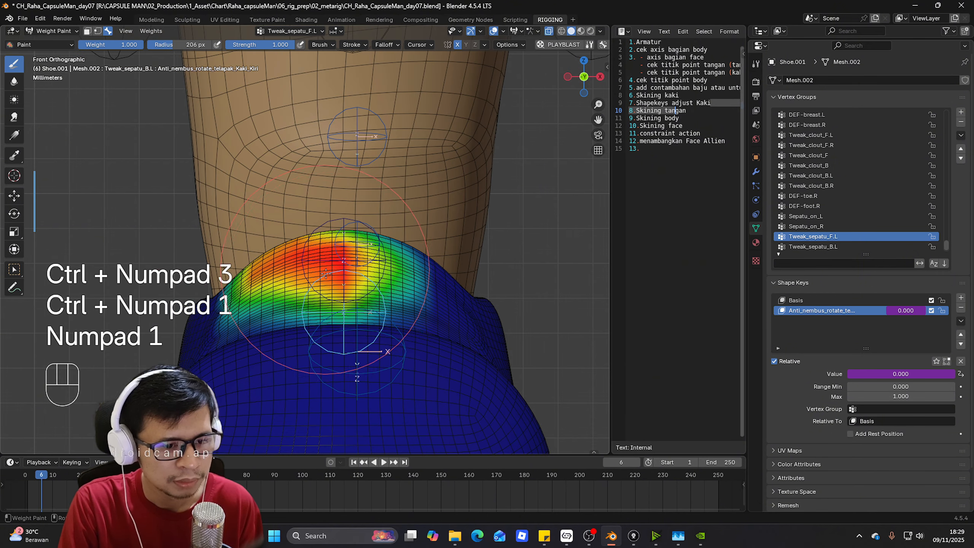
key("KP_3")
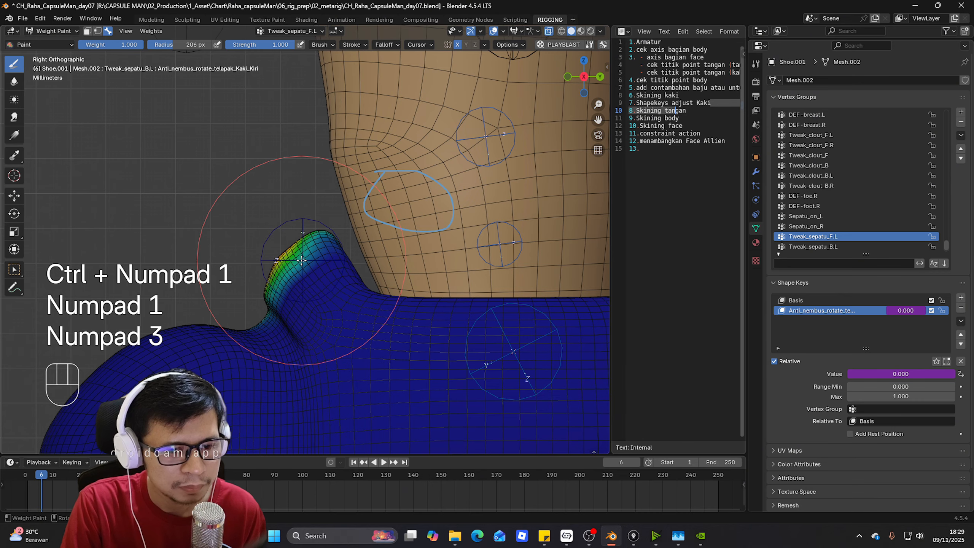
left_click(302, 261)
key("KP_1")
- Test the painted shoe tongue by selecting the front tweak bone Tweak_sepatu_F.L and trial-moving it
key("g")
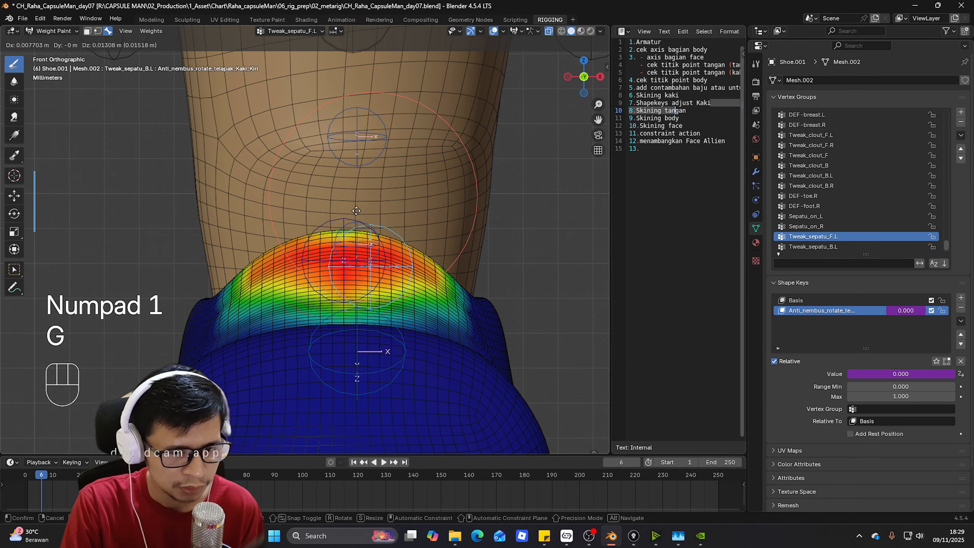
right_click(346, 282)
middle_click_drag(303, 265, 357, 261)
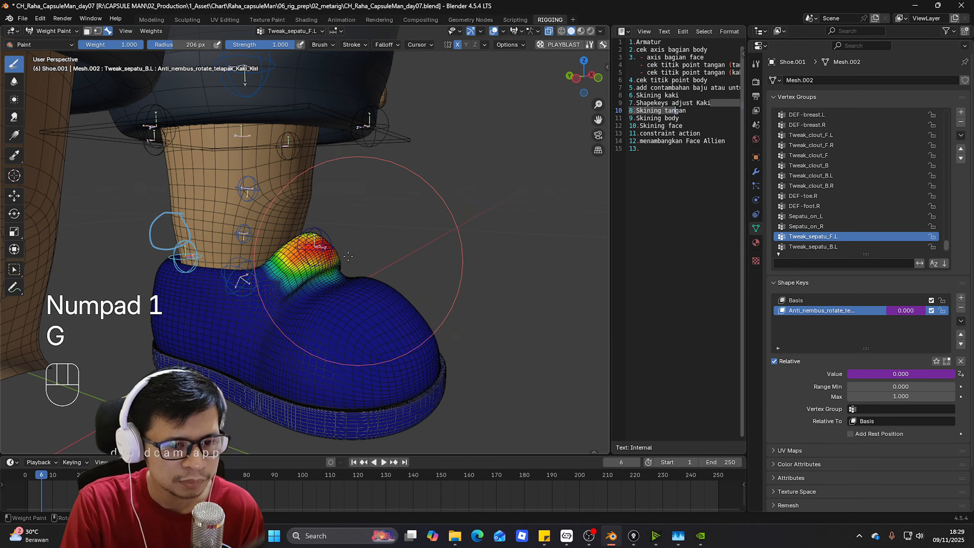
left_click(318, 227, "shift")
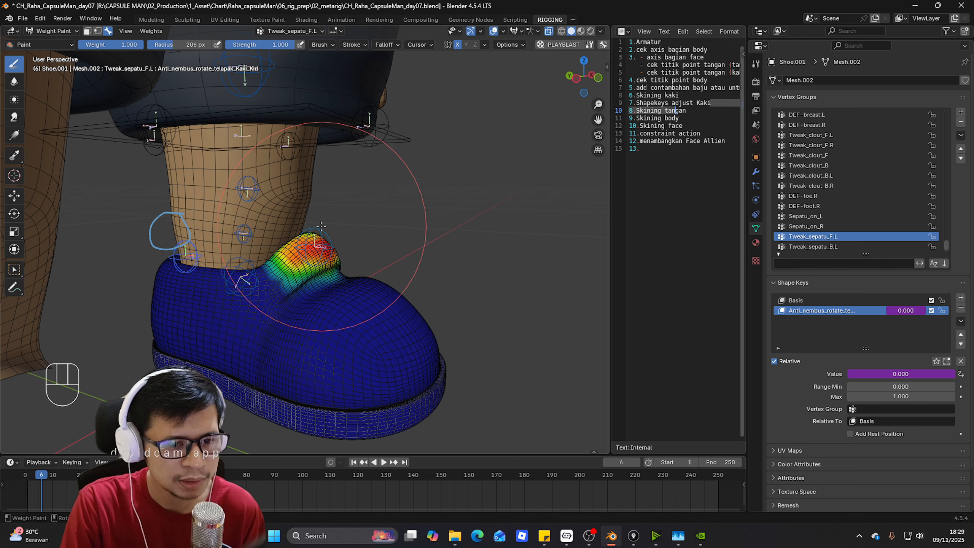
key("f")
key("g")
key("g")
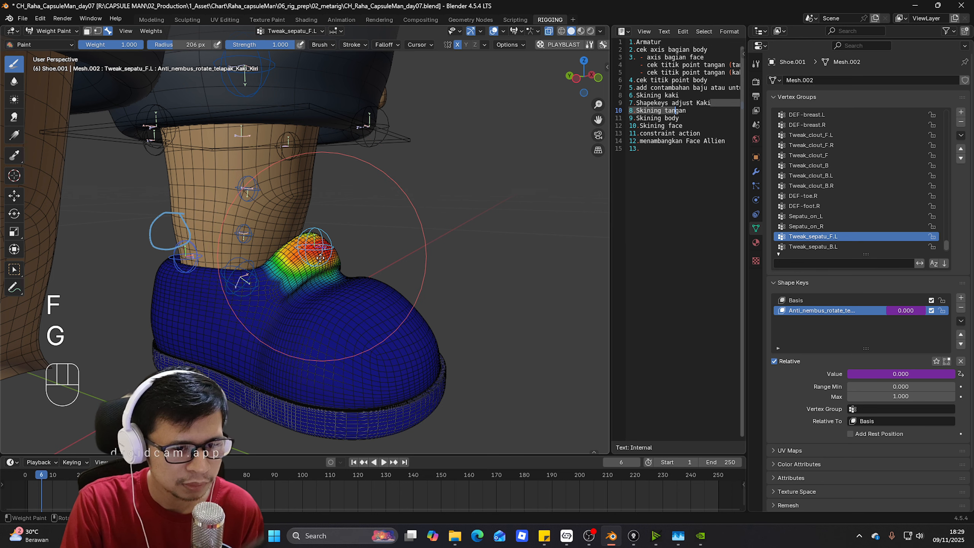
key("KP_3")
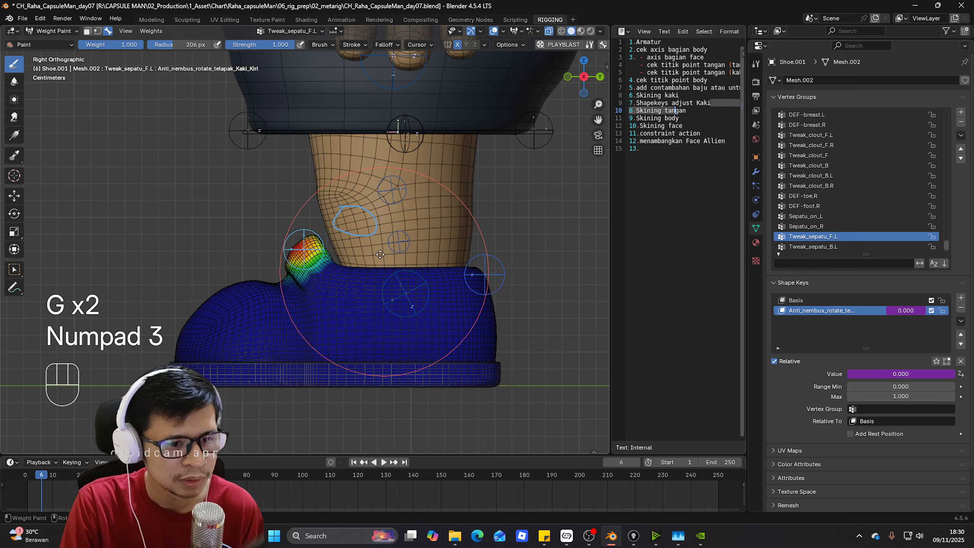
key("g")
left_click(334, 244)
scroll(334, 244, "up", 2)
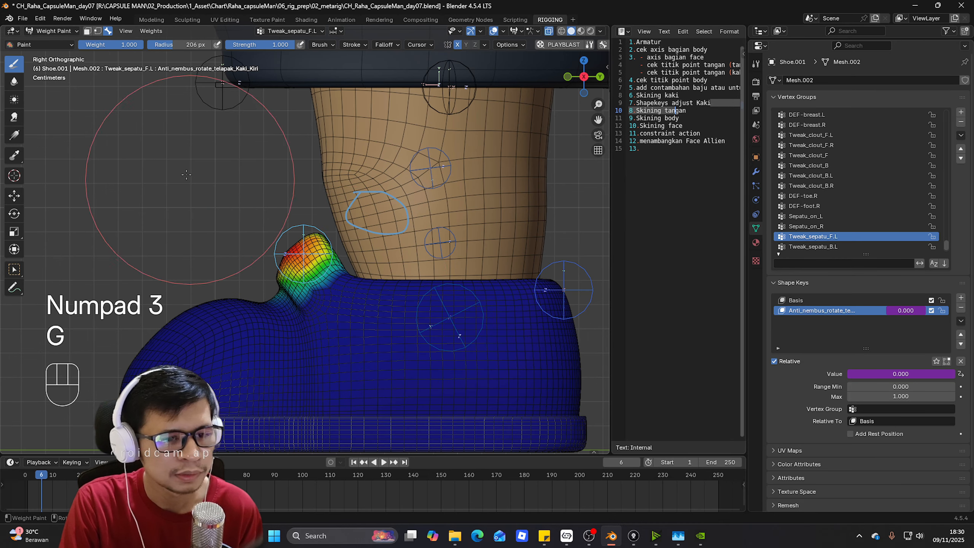
- Return to Object Mode, select the rig, show its Leg.L (IK) bones and enter Pose Mode
left_click(53, 31)
left_click(42, 42)
scroll(282, 173, "down", 2)
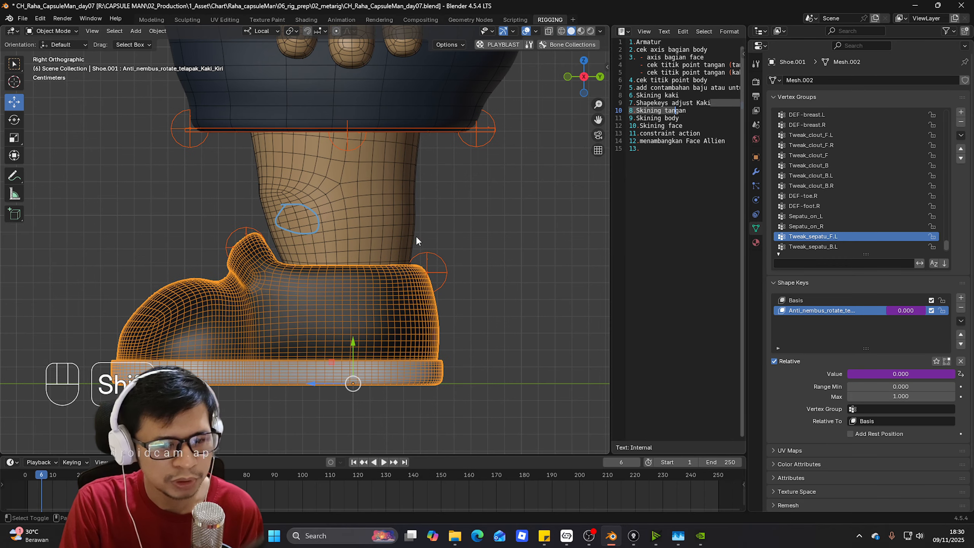
left_click(447, 260)
left_click(564, 45)
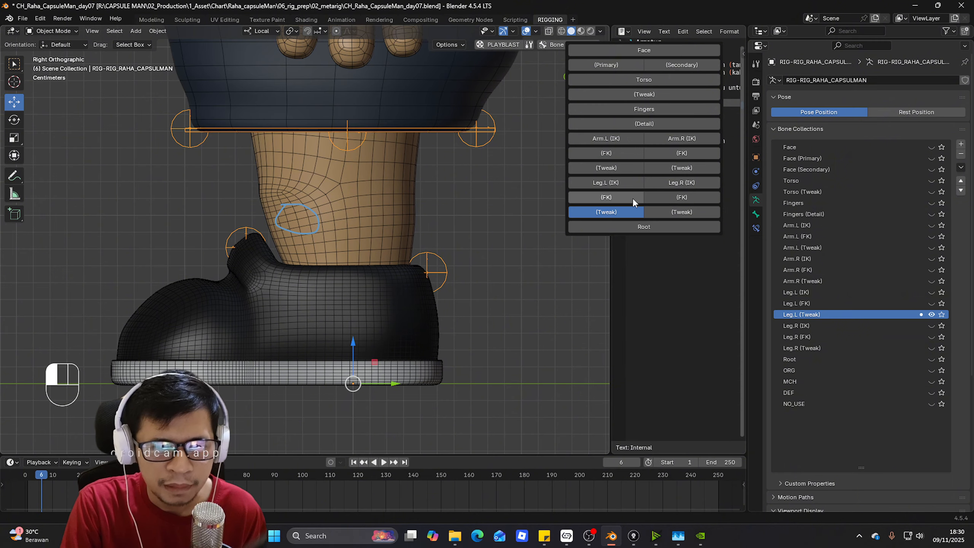
left_click(621, 185)
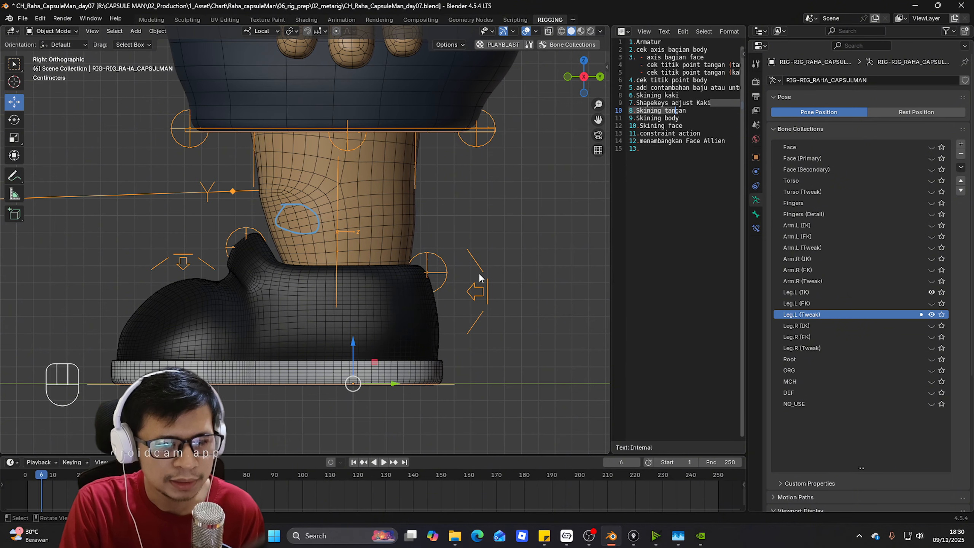
key("ctrl+Tab")
- Raise the left heel by rotating foot_heel_ik.L and trial-move Tweak_sepatu_F.L to check the tongue against the leg
left_click(487, 290)
key("r")
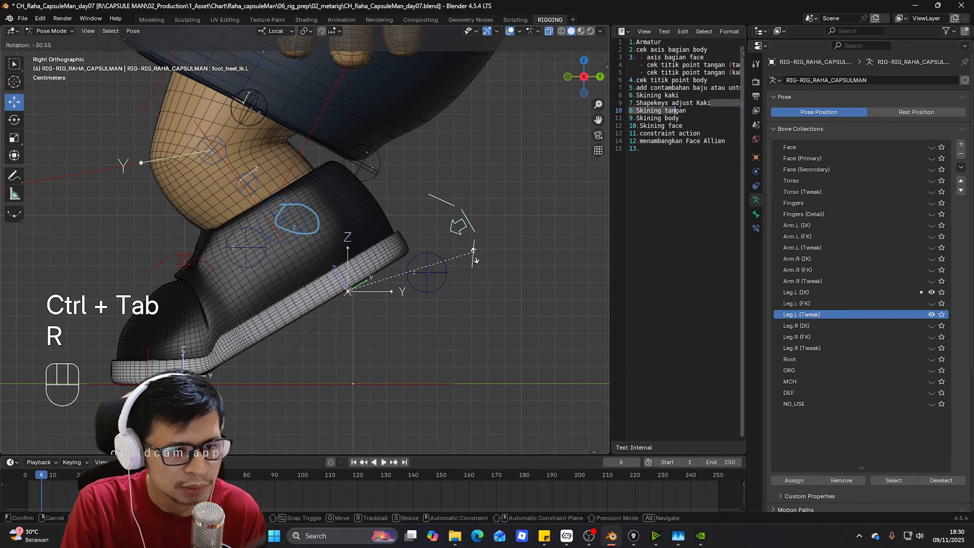
left_click(484, 284)
middle_click_drag(299, 225, 358, 271, "shift")
left_click(326, 292)
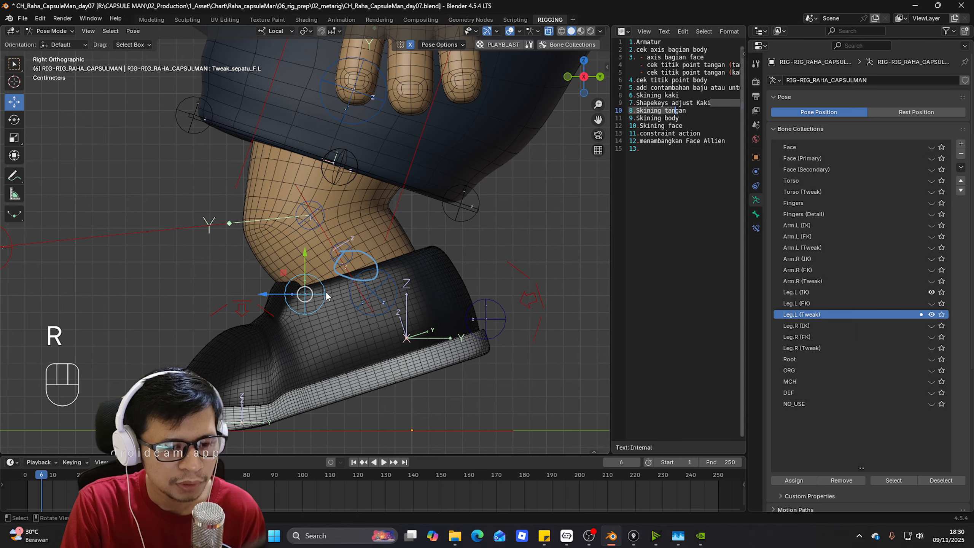
key("g")
right_click(293, 297)
- Clear the rotation and location of all visible pose bones and reveal any hidden ones
key("a")
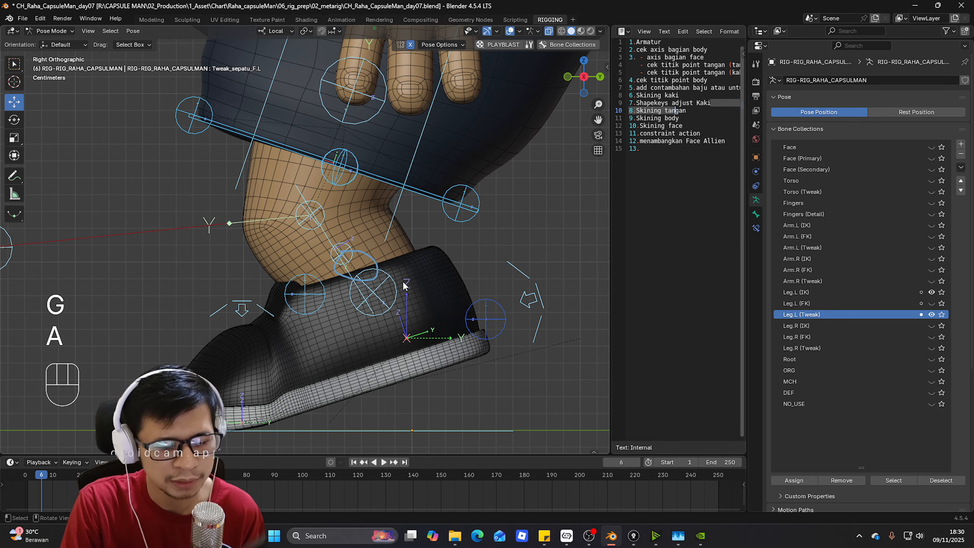
key("alt+r")
key("alt+g")
key("alt+h")
middle_click_drag(375, 242, 342, 301, "shift")
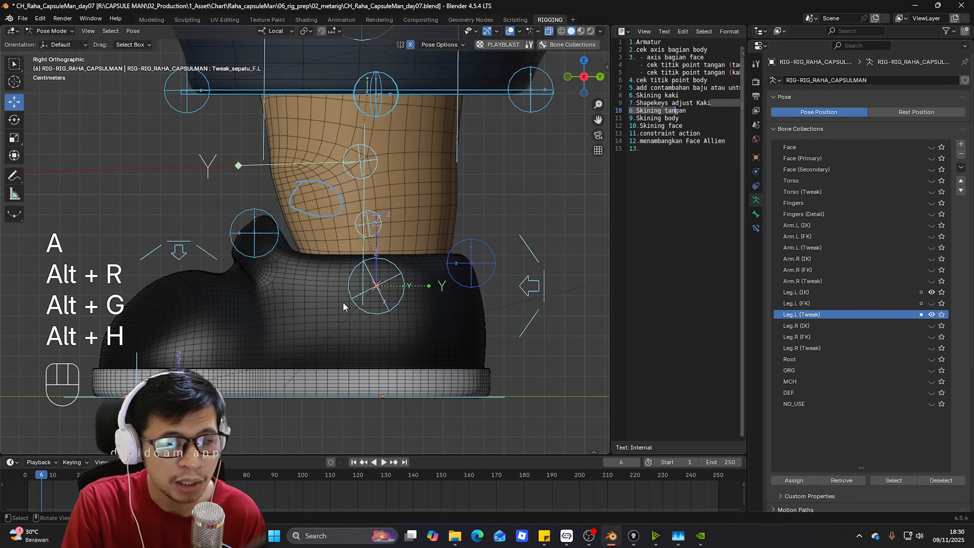
- Temporarily show the ORG bone collection and trial-rotate the selected bones to examine how the foot bones follow
left_click(931, 371)
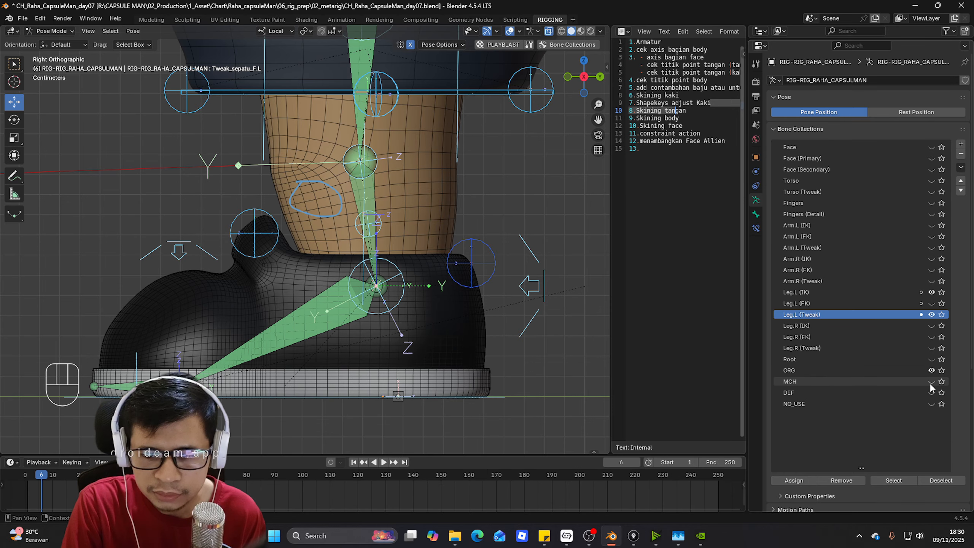
key("r")
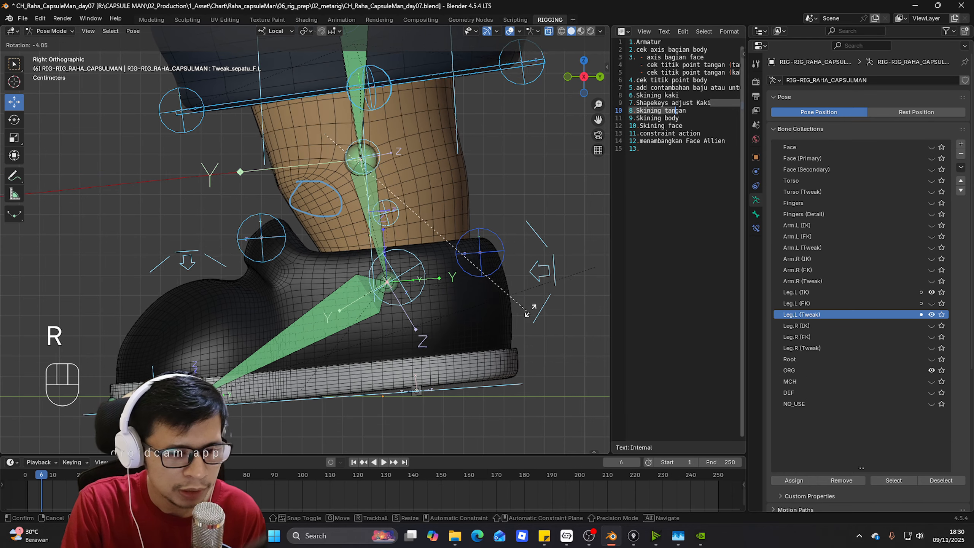
right_click(531, 319)
left_click(931, 371)
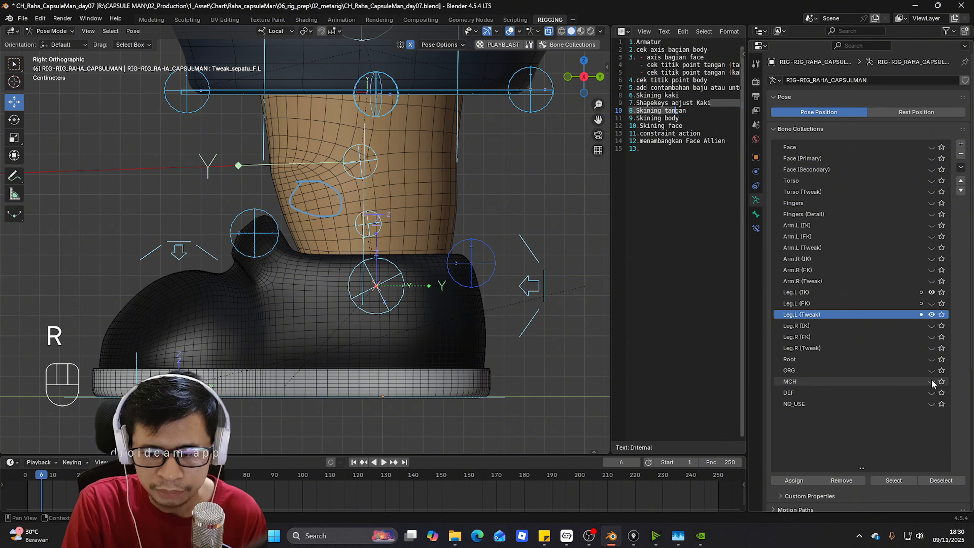
- Show the MCH bone collection and examine how its foot bones follow a trial rotation of foot_heel_ik.L, clearing that rotation
left_click(932, 382)
left_click(539, 288)
key("r")
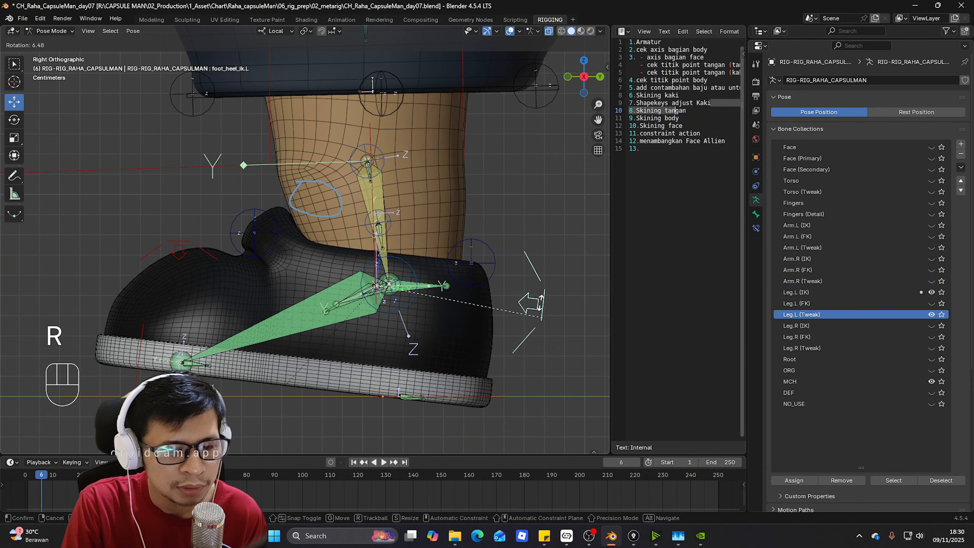
left_click(524, 238)
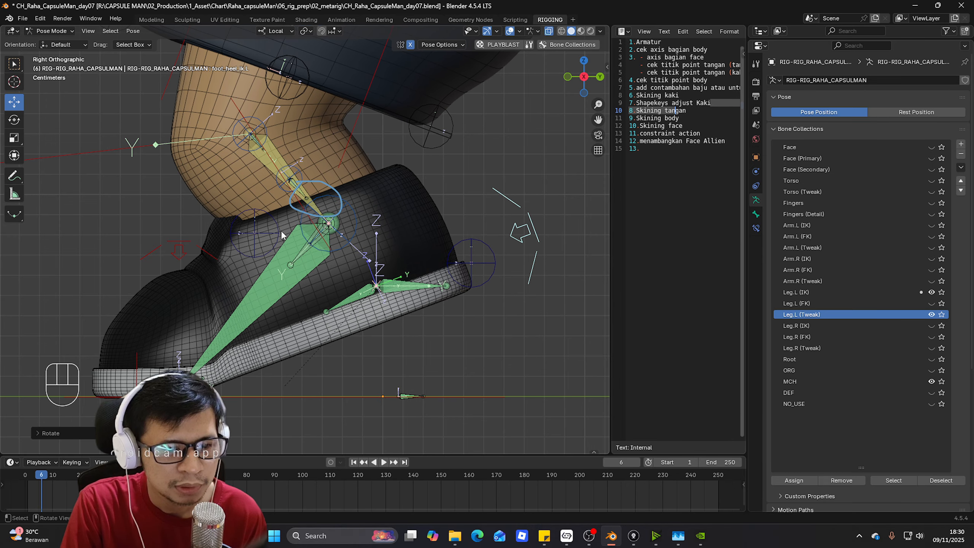
left_click(296, 270)
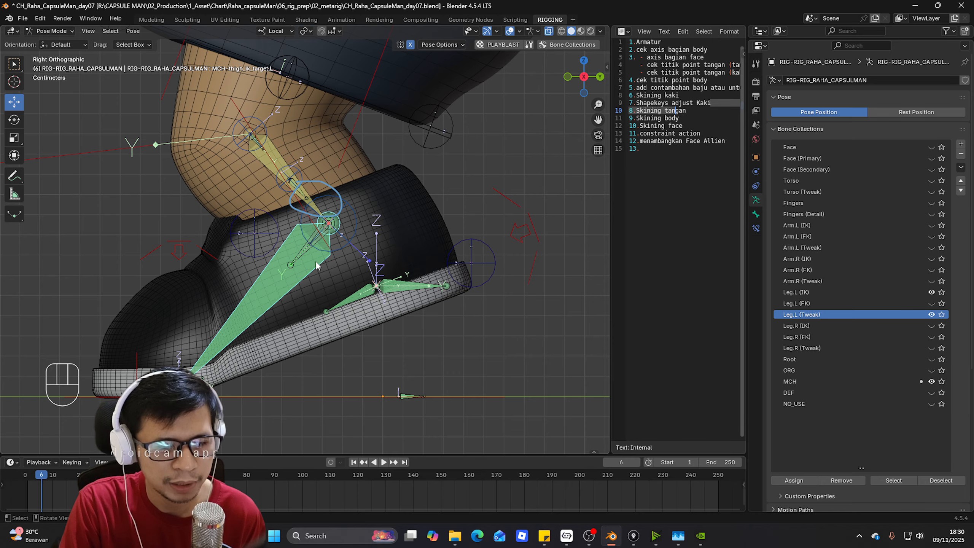
left_click(537, 235)
key("alt+r")
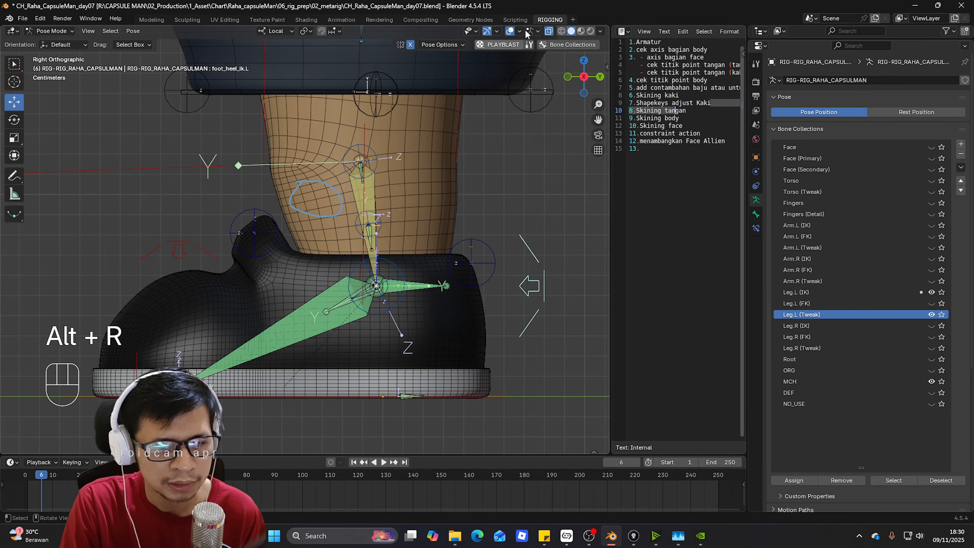
- Show the Leg.L (FK) bones and trial-rotate foot_fk.L to check its effect on the shoe
left_click(584, 46)
left_click(621, 196)
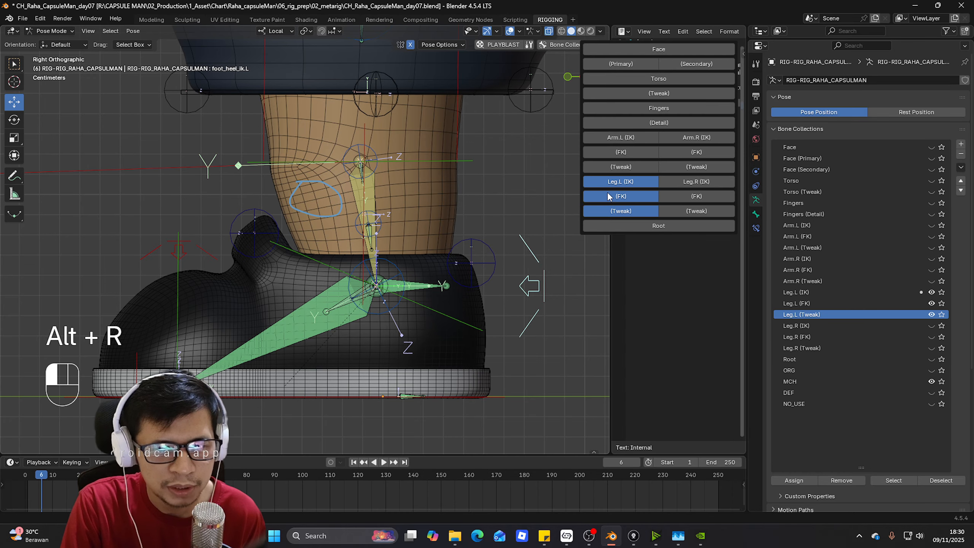
left_click(458, 314)
key("r")
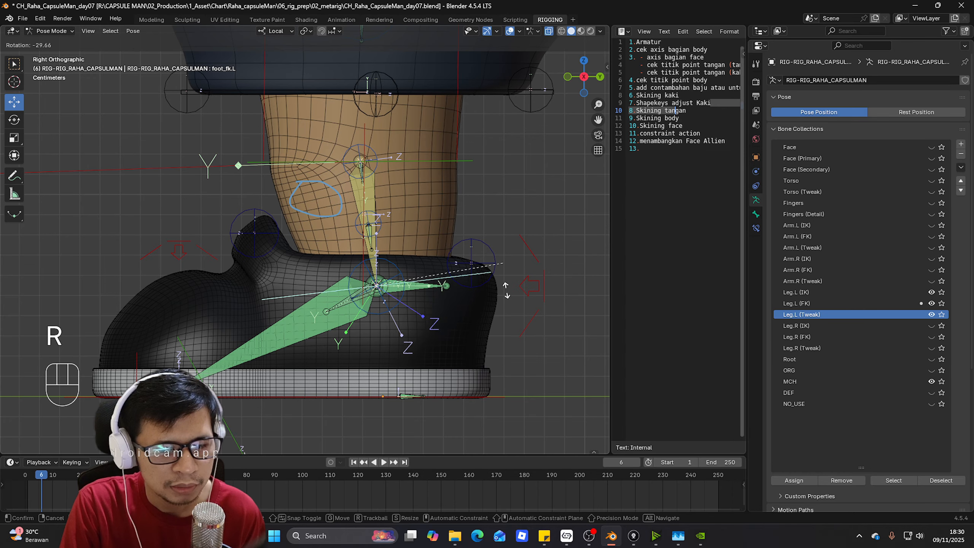
right_click(469, 242)
scroll(465, 225, "down", 3)
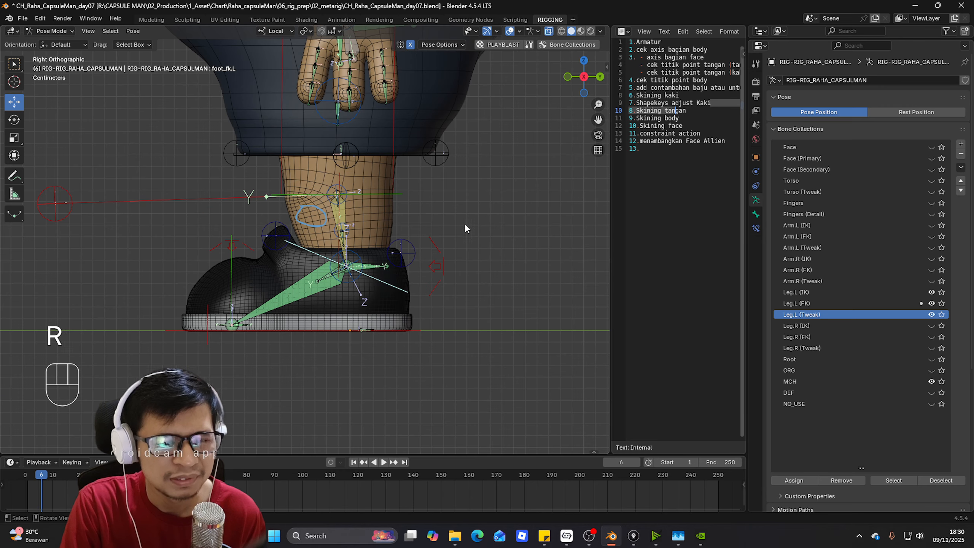
middle_click_drag(465, 228, 579, 113)
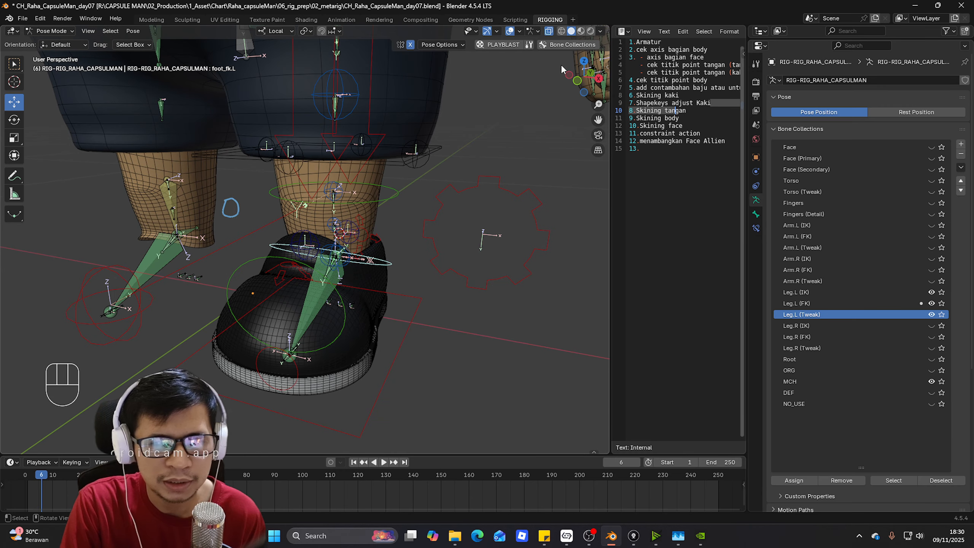
scroll(447, 278, "up", 2)
key("KP_3")
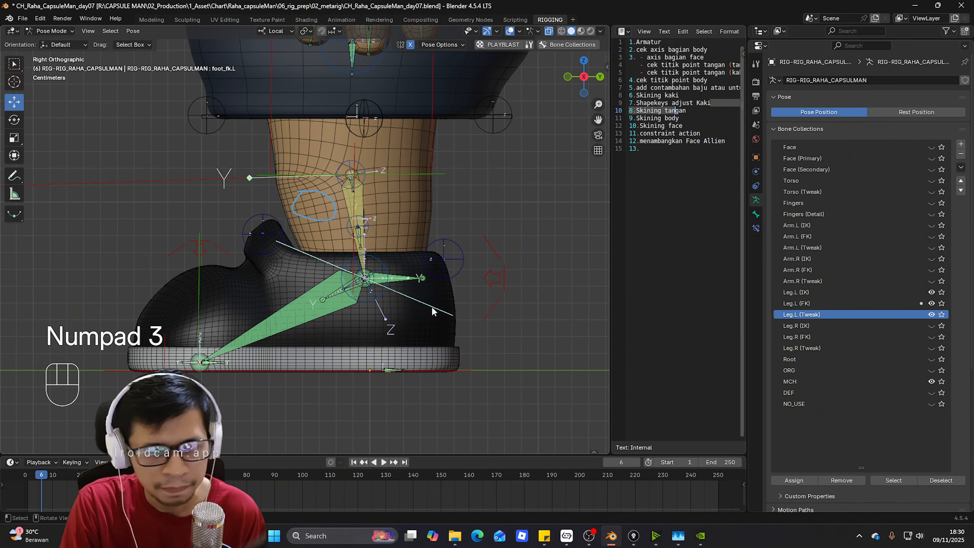
key("r")
key("KP_1")
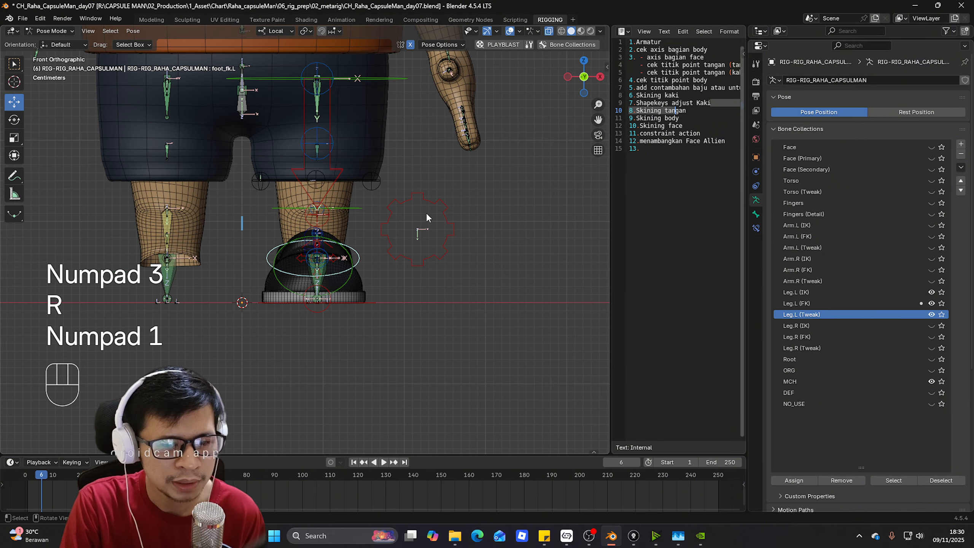
- Set the IK_FK custom property of thigh_parent.L to 1.000
left_click(608, 68)
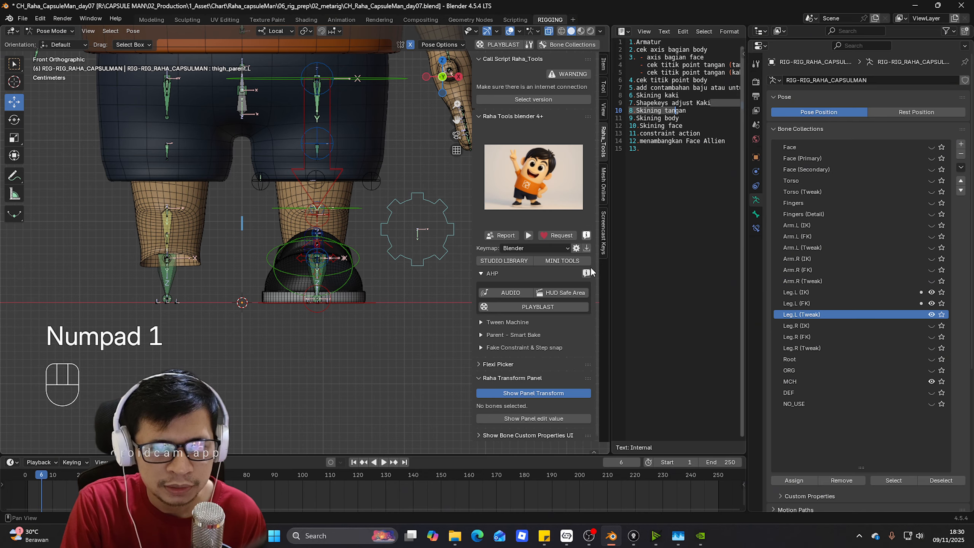
left_click(433, 267)
scroll(544, 410, "down", 6)
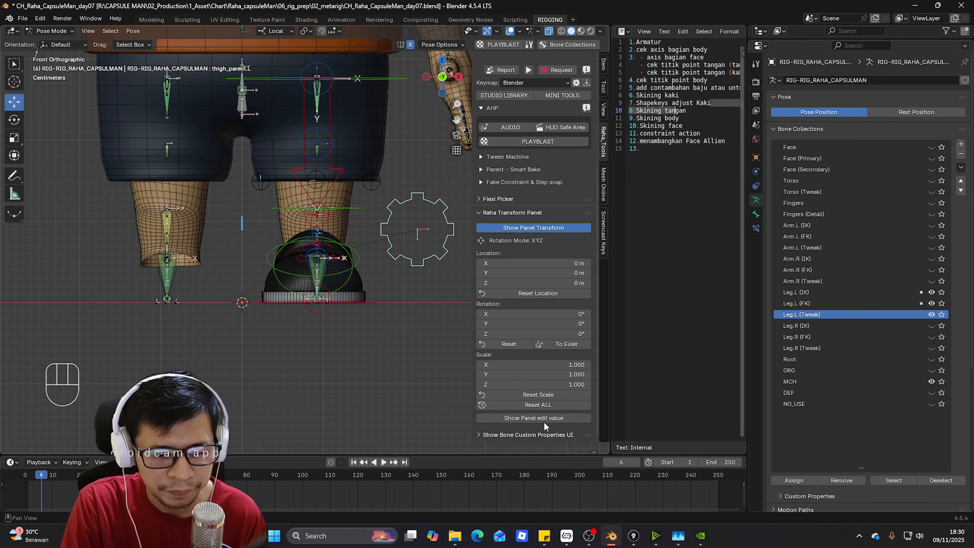
left_click(516, 435)
scroll(528, 411, "down", 5)
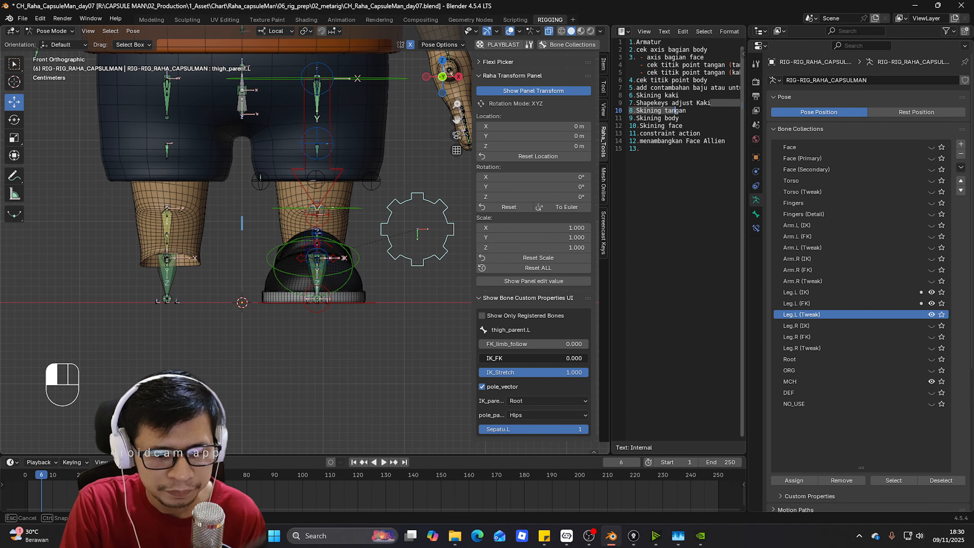
left_click_drag(514, 358, 587, 358)
- Trial-rotate foot_fk.L in the right side view to check its effect on the shoe, cancelling the rotation
key("KP_3")
left_click(361, 277)
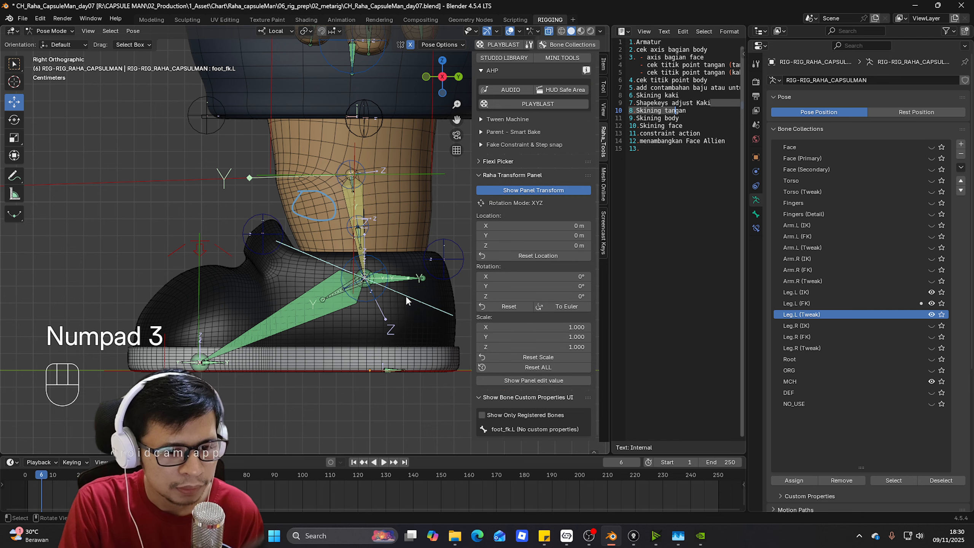
key("r")
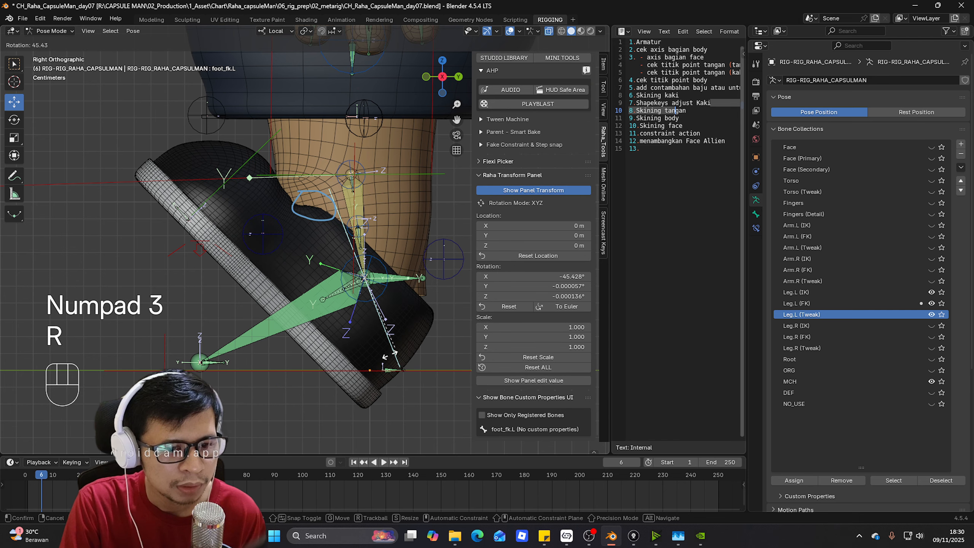
right_click(406, 345)
- Trial-rotate foot_heel_ik.L and select MCH-thigh_ik_target.L to examine which MCH foot bones follow the IK heel control
scroll(422, 314, "down", 2)
middle_click_drag(423, 314, 373, 312, "shift")
scroll(383, 303, "up", 1)
left_click(402, 300)
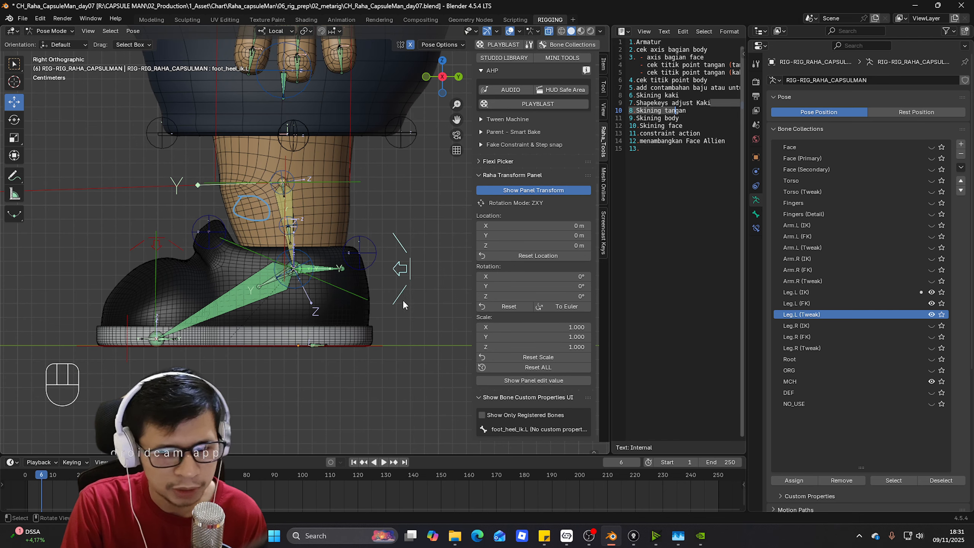
key("r")
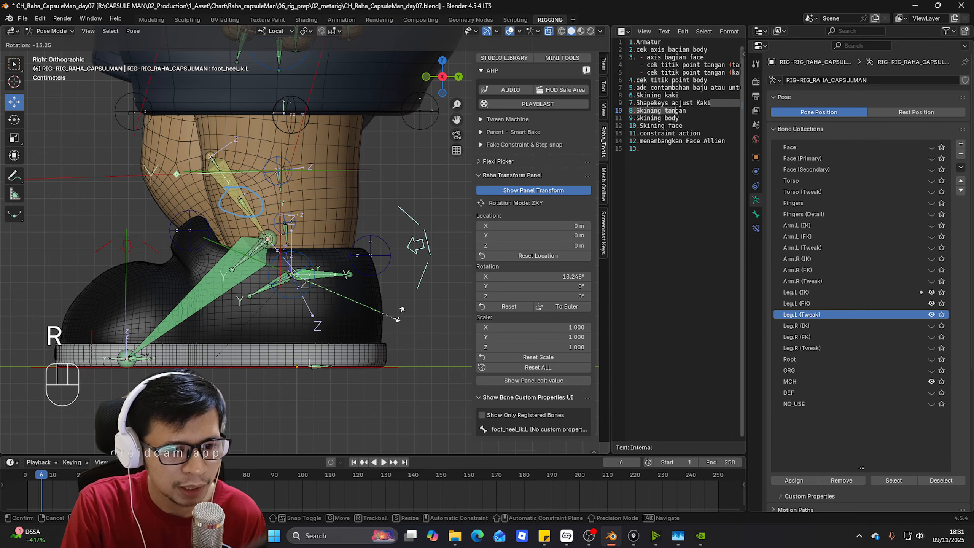
left_click(399, 320)
left_click(232, 275)
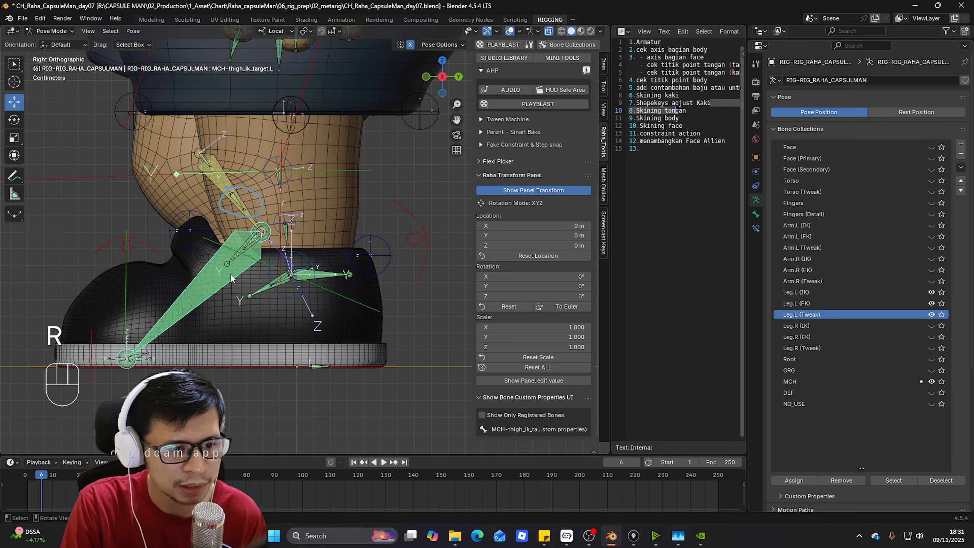
- Trial-rotate foot_fk.L by about 13° and then foot_tweak.L to examine how the MCH foot bones follow
left_click(324, 275)
key("r")
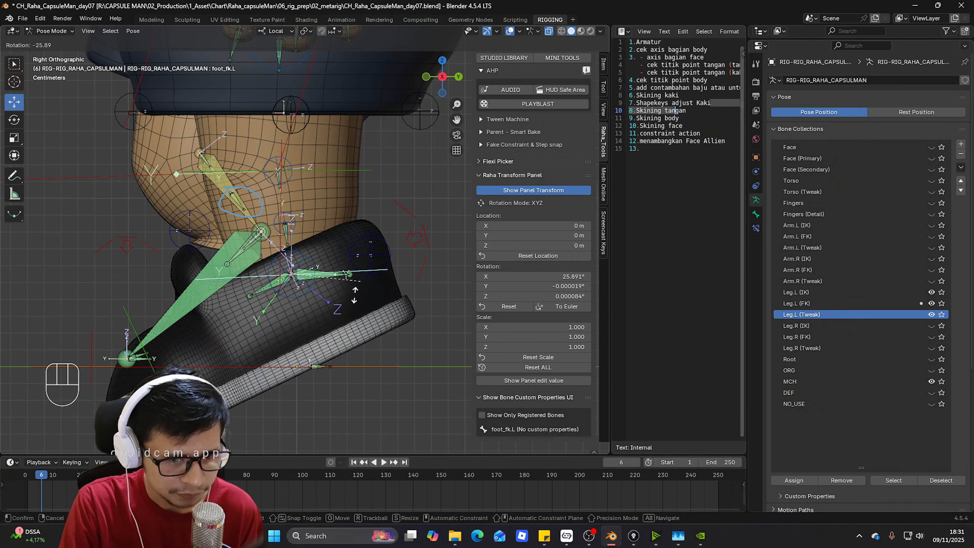
left_click(250, 351)
scroll(250, 351, "up", 4)
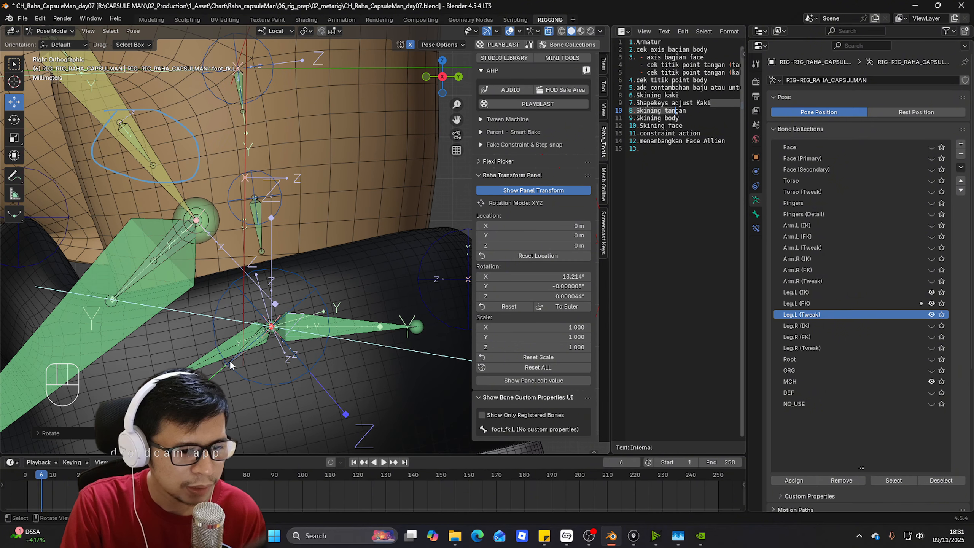
left_click(228, 364)
scroll(235, 361, "up", 2)
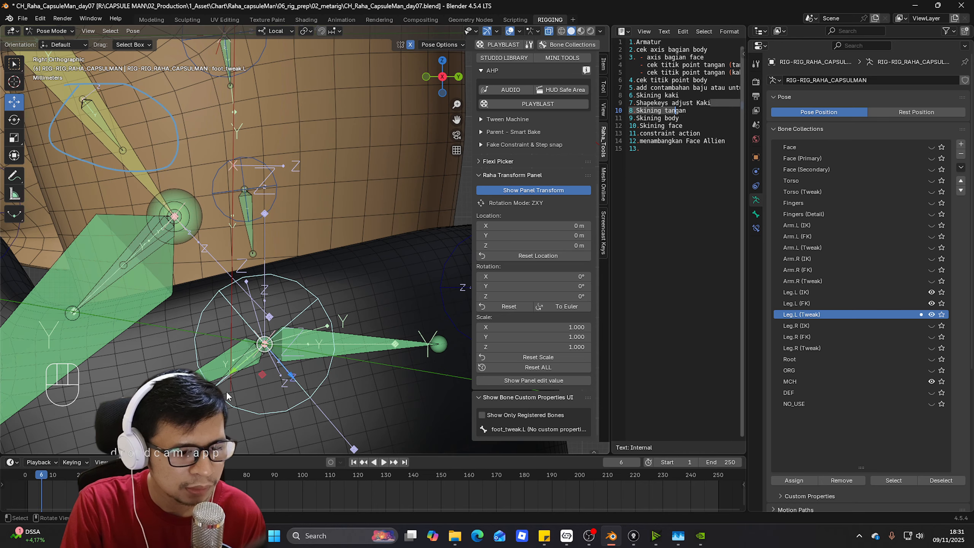
scroll(380, 268, "down", 4)
key("r")
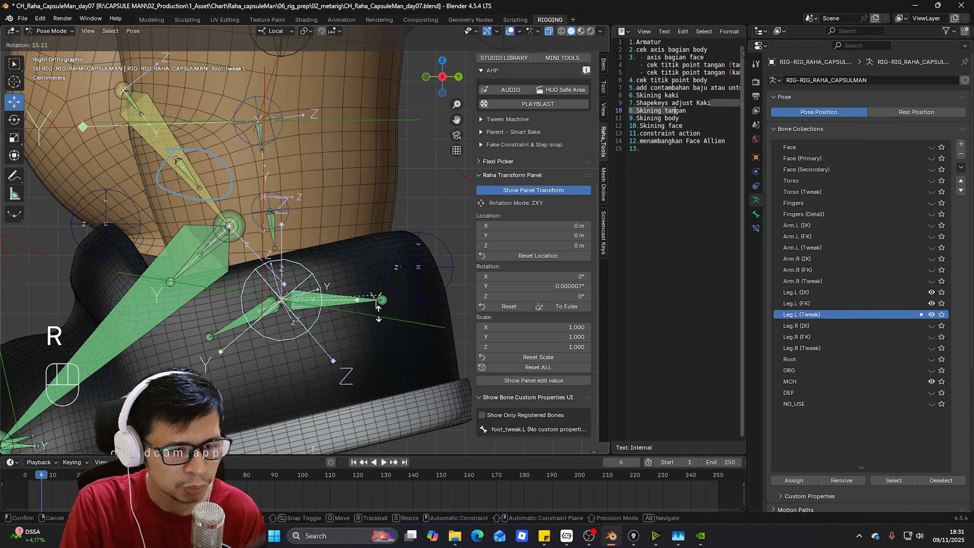
left_click(399, 300)
- Clear the rotation and location of all visible pose bones
key("alt+r")
key("a")
key("alt+r")
key("alt+g")
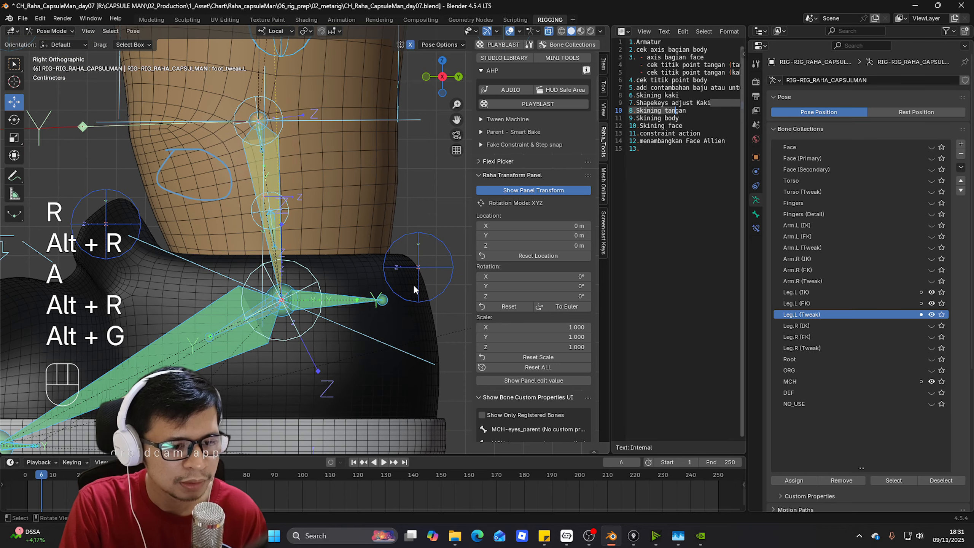
- Hide the MCH bone collection and show the ORG collection alongside the left leg controls
left_click(438, 284)
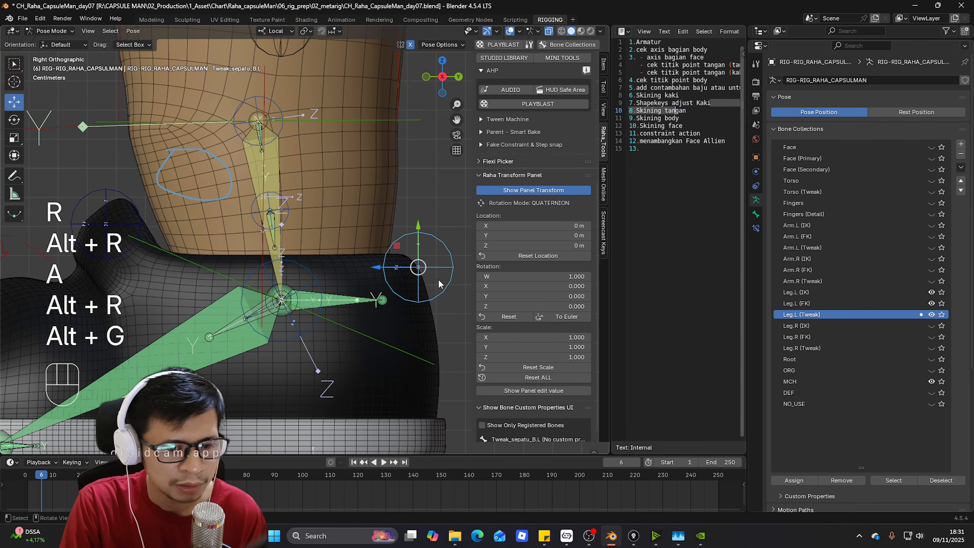
left_click(941, 381)
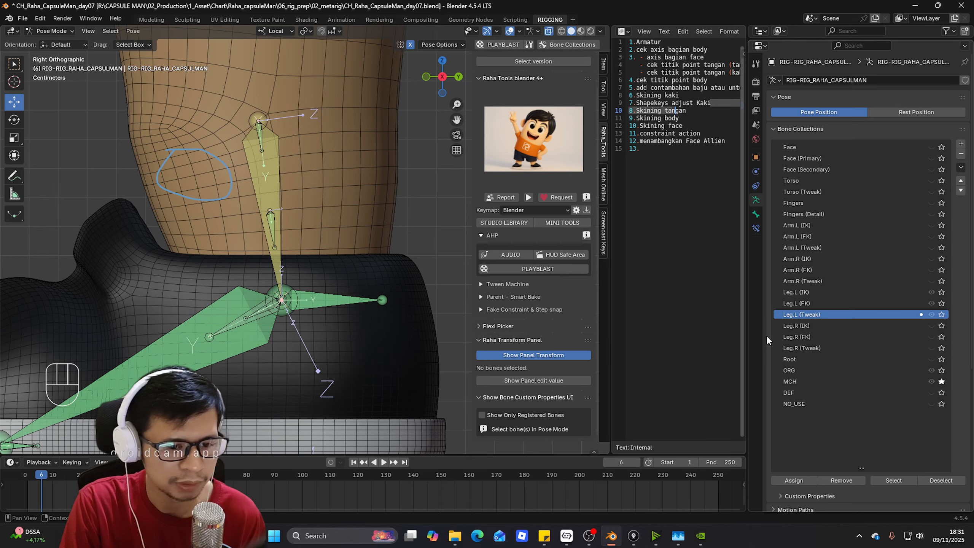
left_click(941, 381)
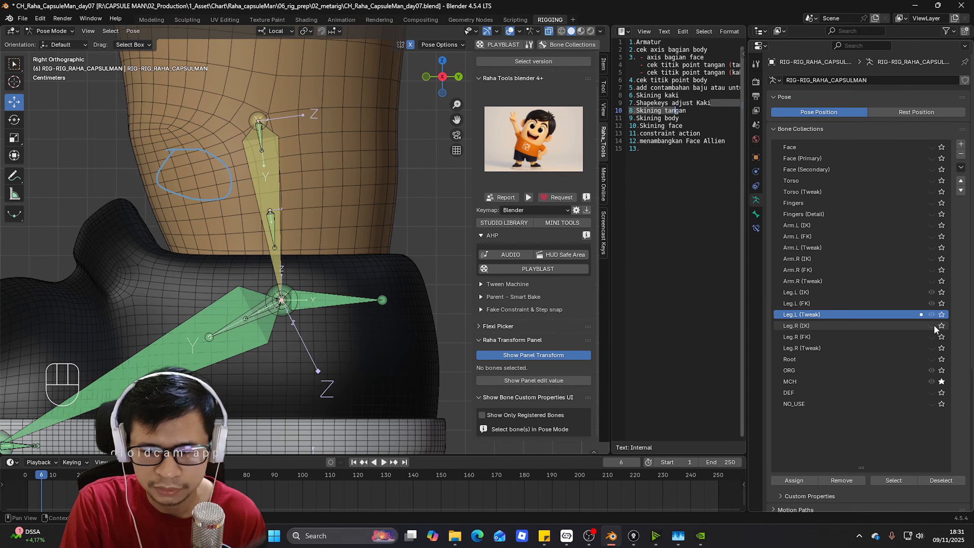
left_click(940, 380)
left_click(931, 381)
scroll(324, 290, "down", 4)
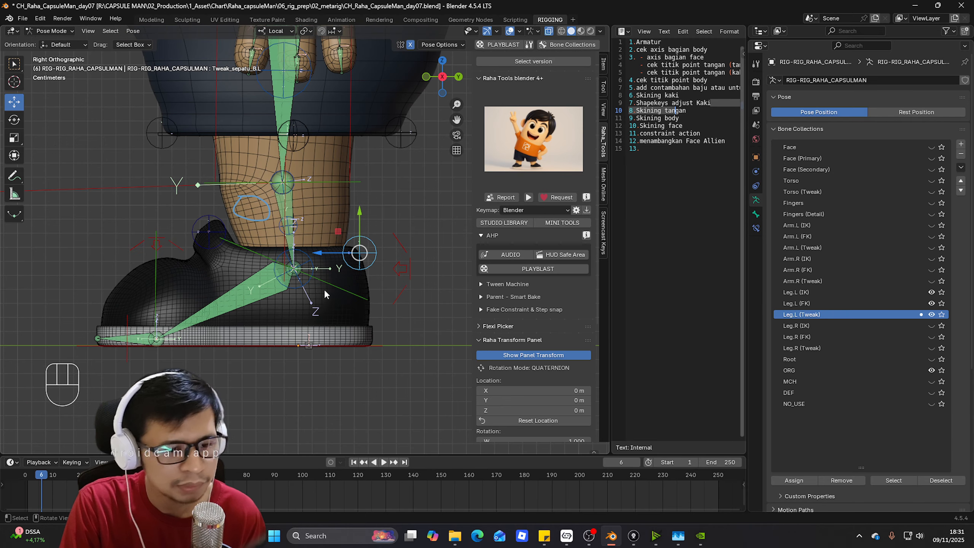
- Trial-rotate foot_heel_ik.L from several view angles to examine how the ORG foot bones follow, cancelling each rotation
left_click(403, 280)
scroll(403, 280, "up", 2)
key("r")
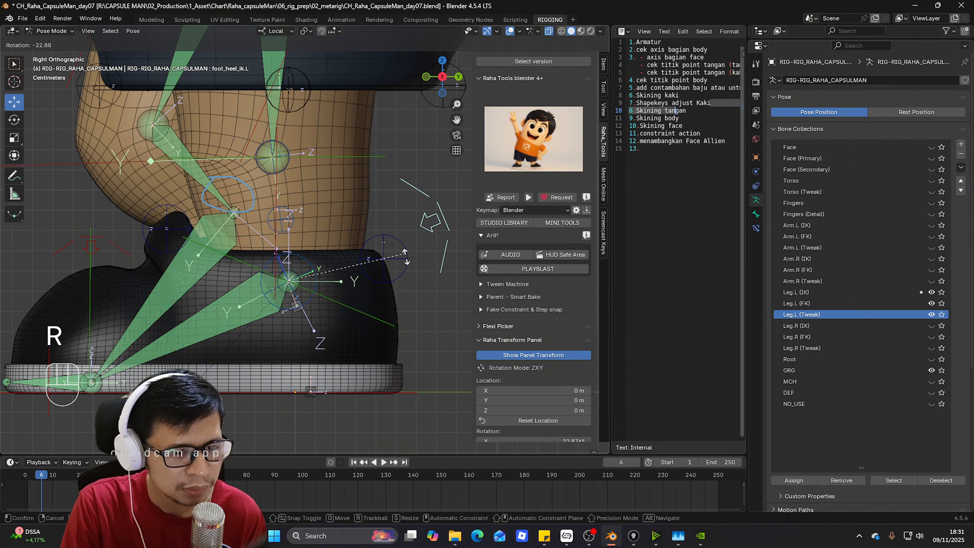
right_click(405, 270)
scroll(398, 269, "down", 4)
middle_click_drag(259, 243, 282, 249)
key("r")
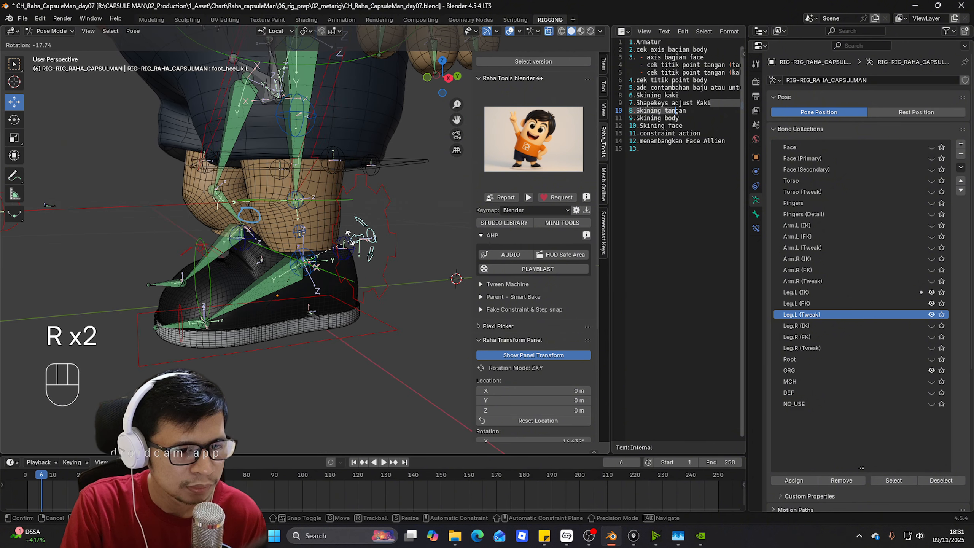
right_click(372, 265)
middle_click_drag(372, 266, 423, 271)
key("r")
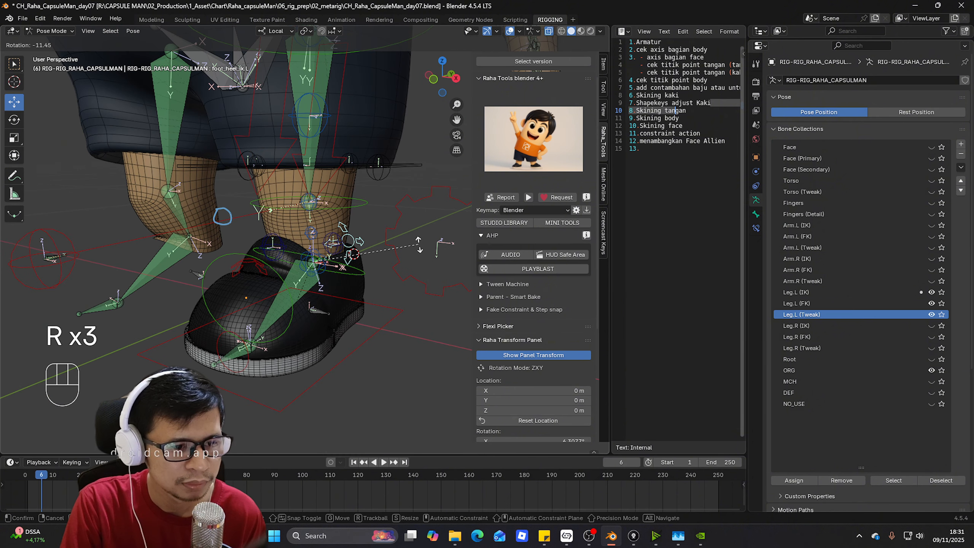
right_click(419, 244)
- Set the IK_FK property of thigh_parent.L to 0.000
key("KP_3")
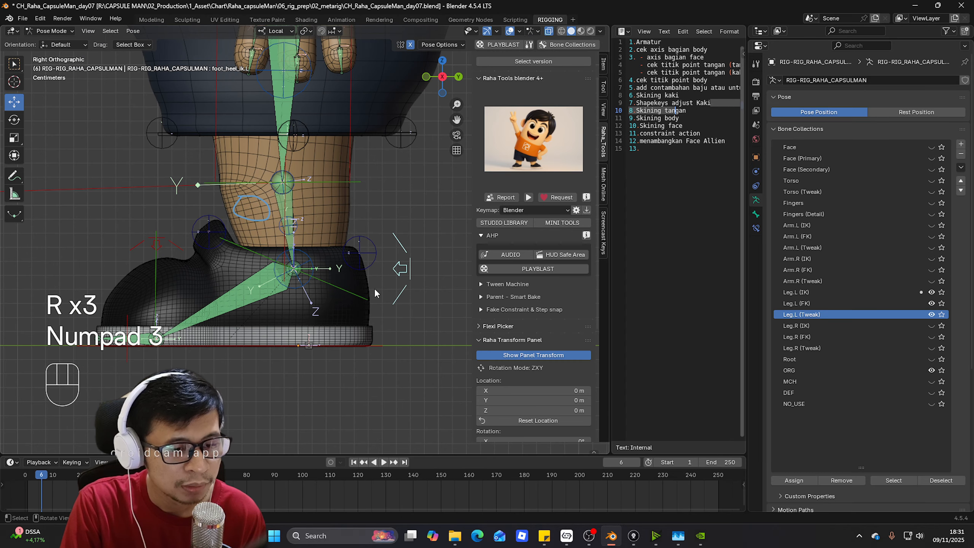
key("KP_1")
scroll(533, 347, "down", 10)
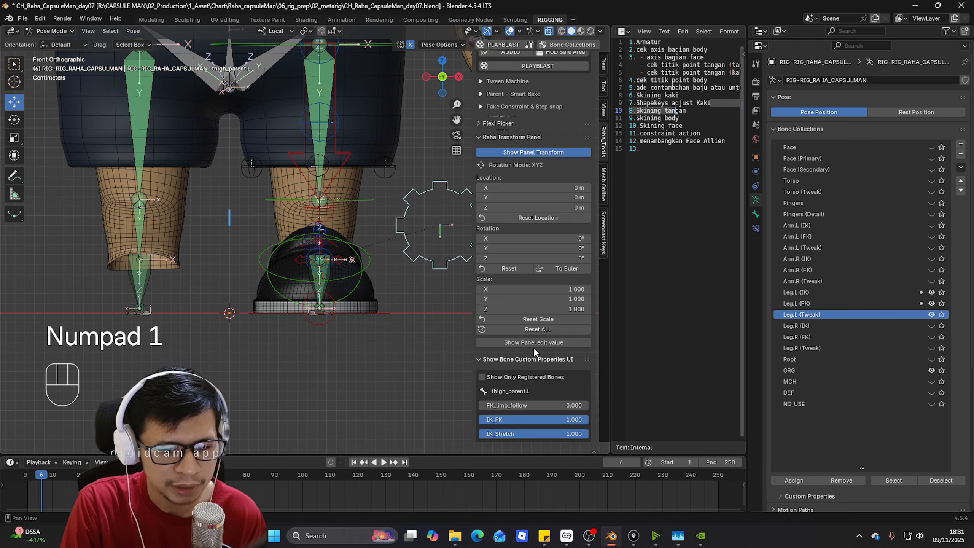
key("KP_4")
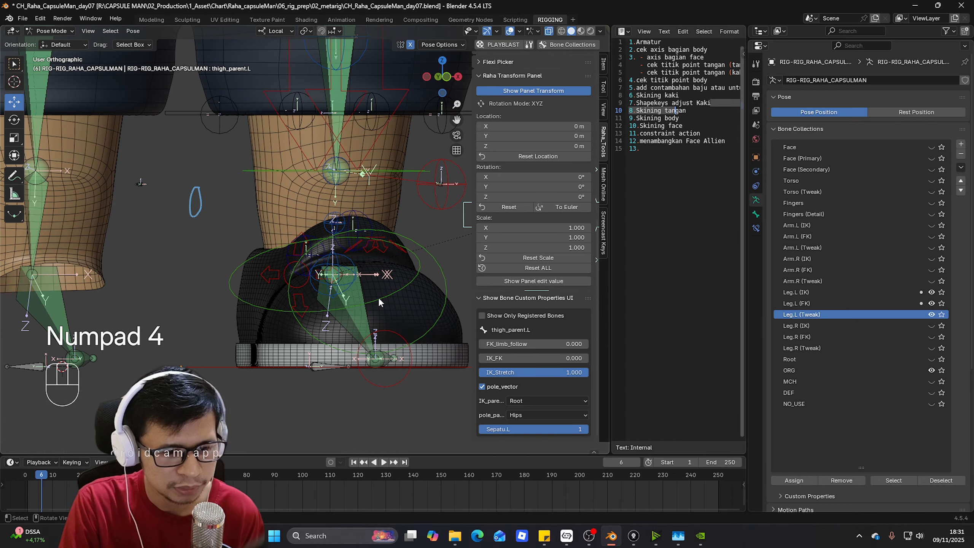
key("KP_3")
- Rotate foot_heel_ik.L to about 9° on X, selecting ORG-foot.L to check that it follows the shoe in IK mode
left_click(442, 287)
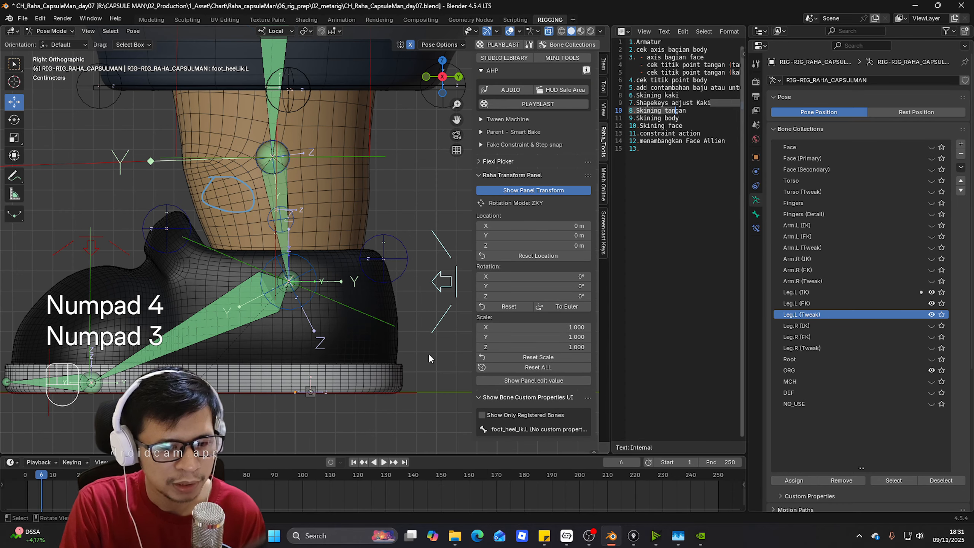
key("r")
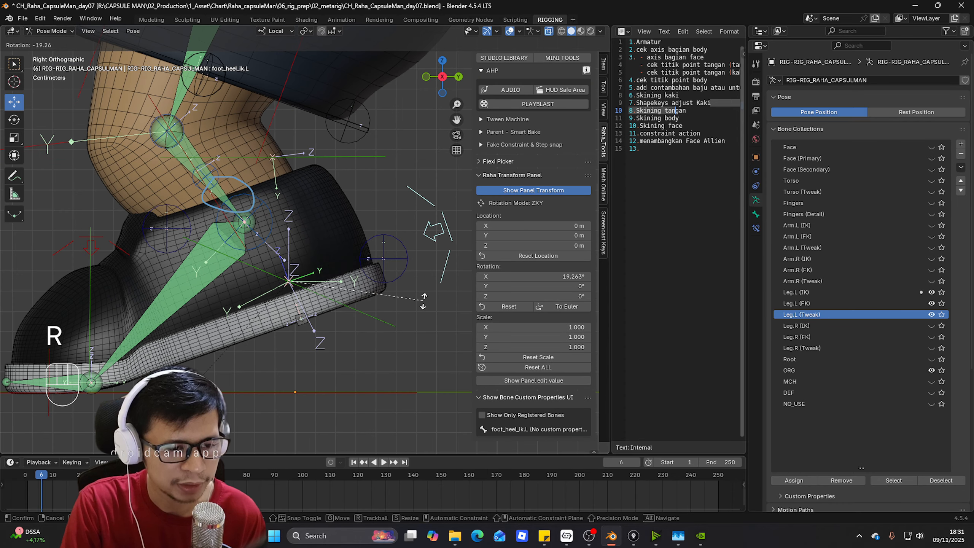
left_click(425, 325)
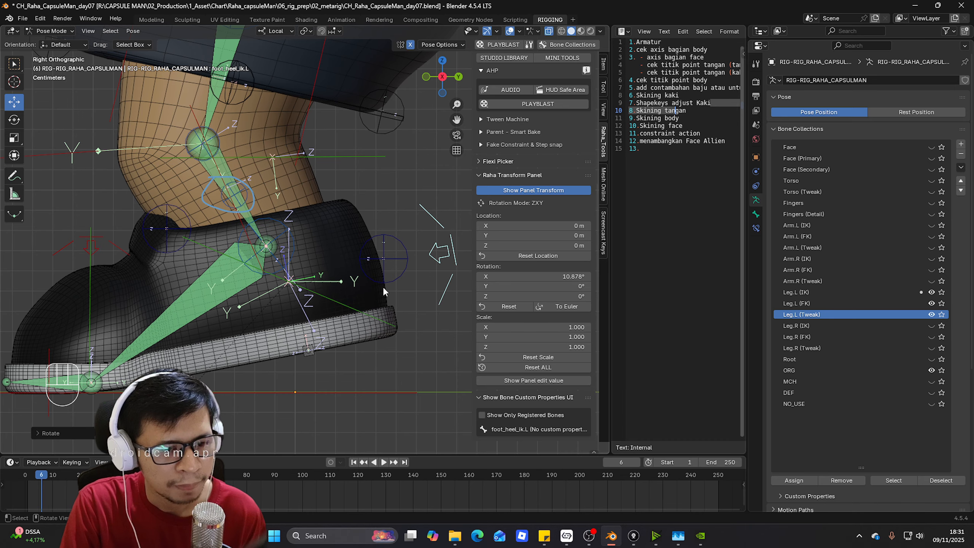
left_click(237, 280)
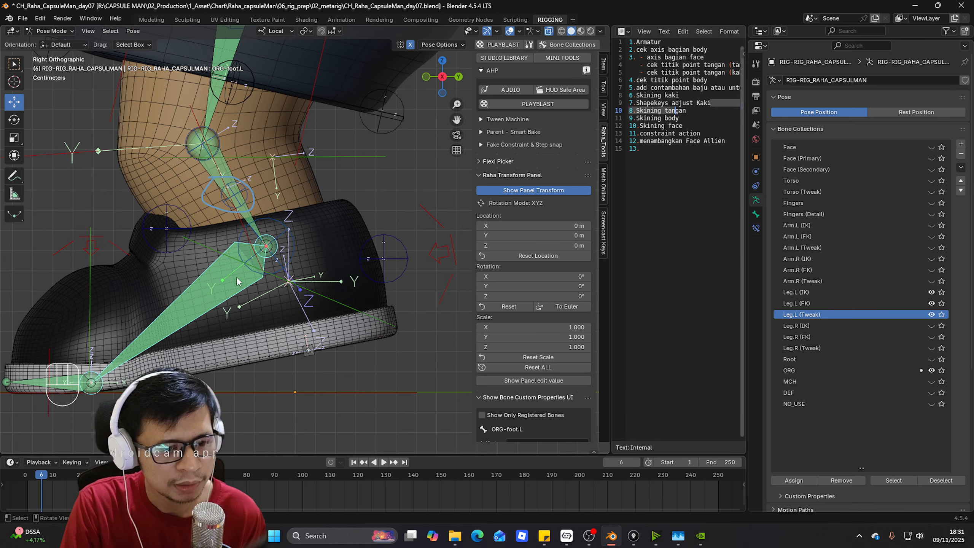
left_click(437, 258)
key("r")
left_click(420, 271)
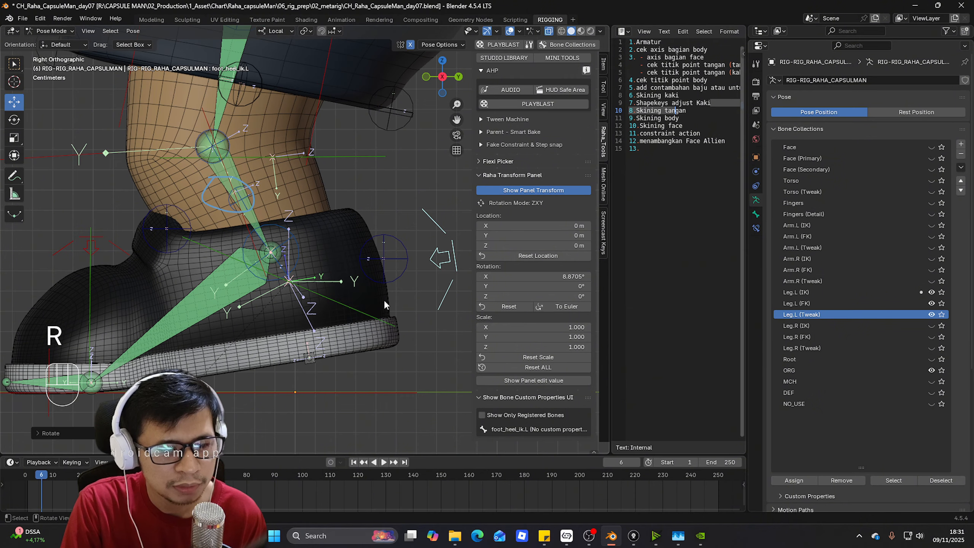
- Switch the left leg back to FK by setting the IK_FK property of thigh_parent.L to 1.000
scroll(384, 295, "down", 3)
middle_click_drag(357, 269, 422, 277)
left_click(418, 258)
scroll(514, 330, "down", 3)
scroll(521, 345, "down", 3)
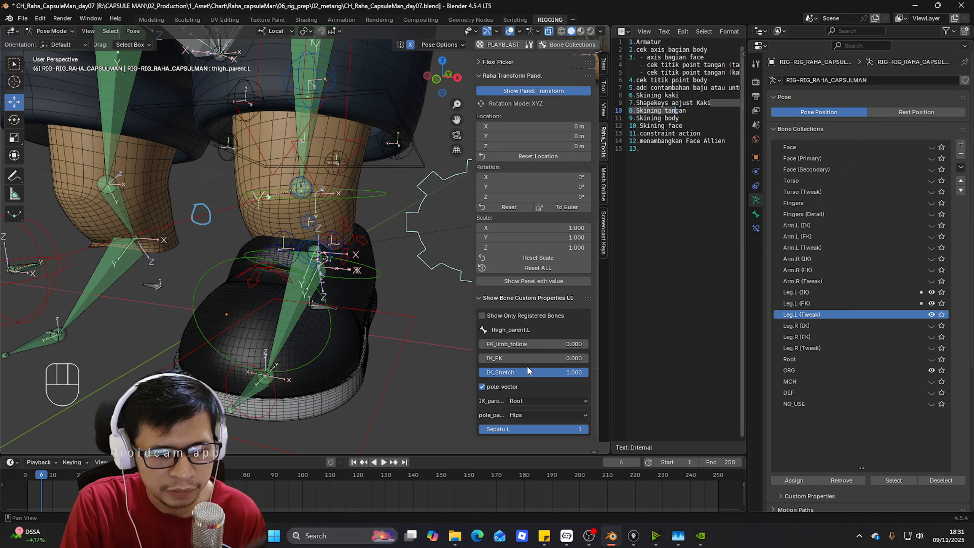
left_click(346, 268)
- Rotate foot_fk.L in the right side view to check that the ORG foot bone follows the shoe in FK mode
key("KP_3")
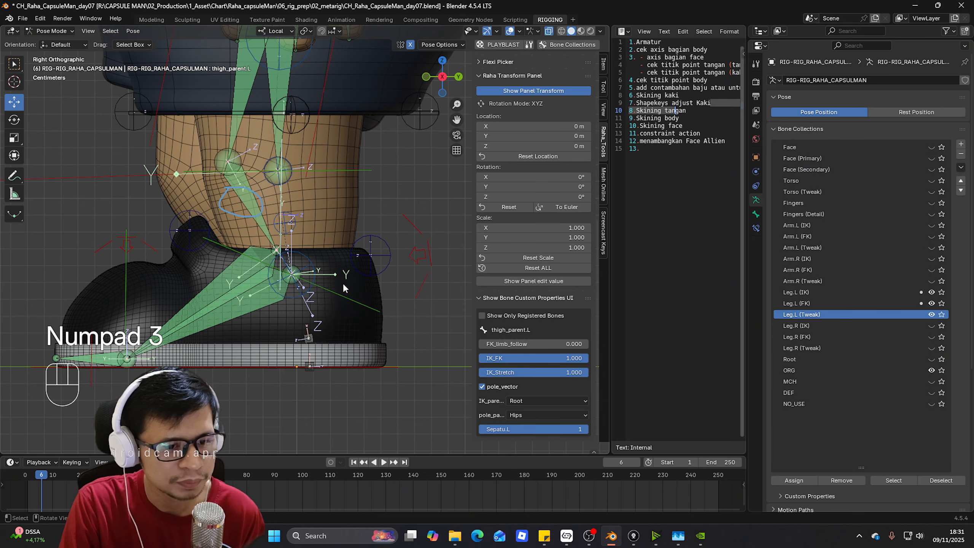
key("r")
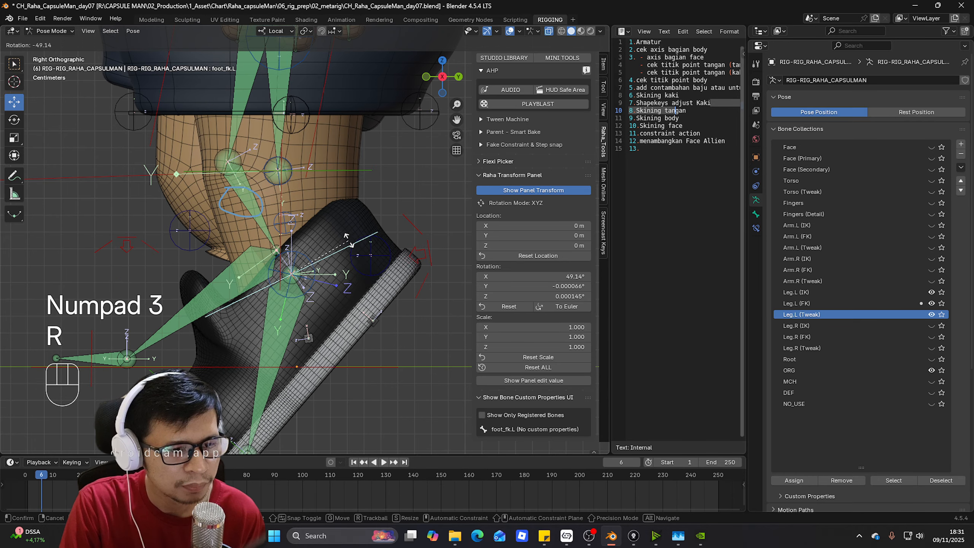
left_click(304, 310)
- Copy the bone name ORG-foot.L from its bone properties and select the front shoe tweak bone Tweak_sepatu_F.L
left_click(273, 327)
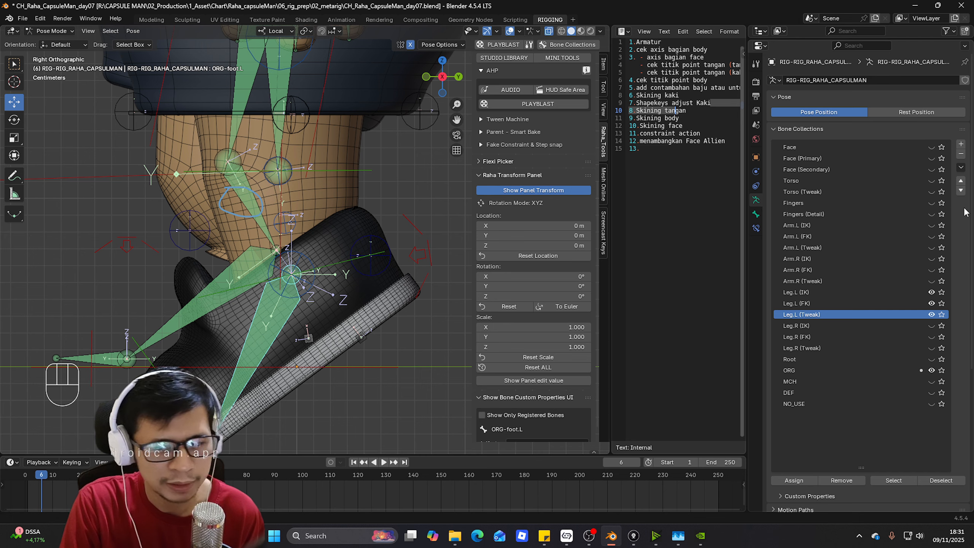
left_click(756, 214)
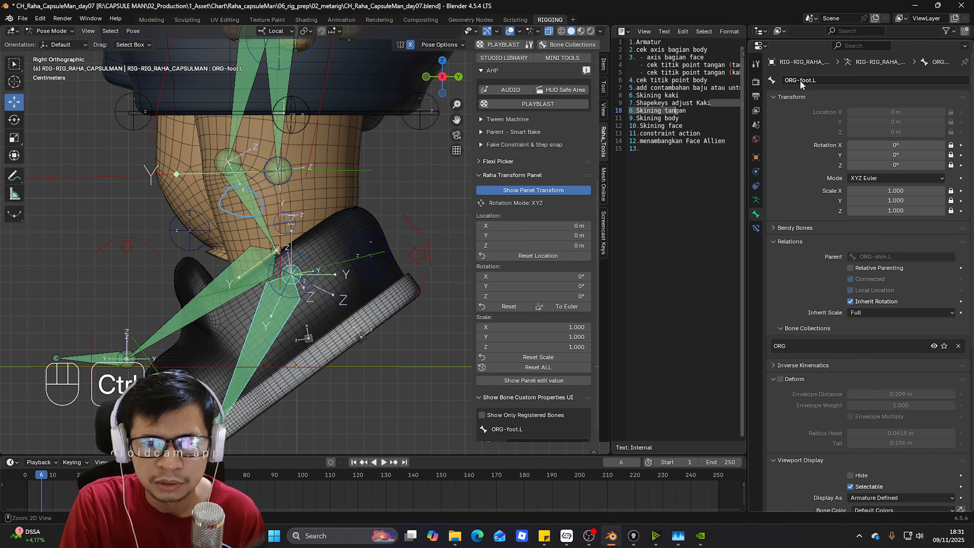
key("ctrl+c")
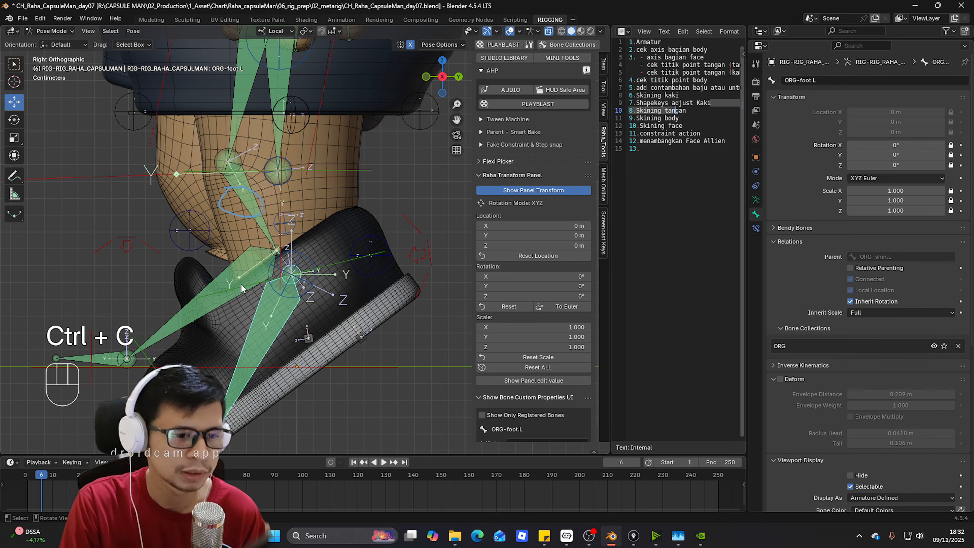
middle_click_drag(229, 303, 282, 309)
left_click(220, 251)
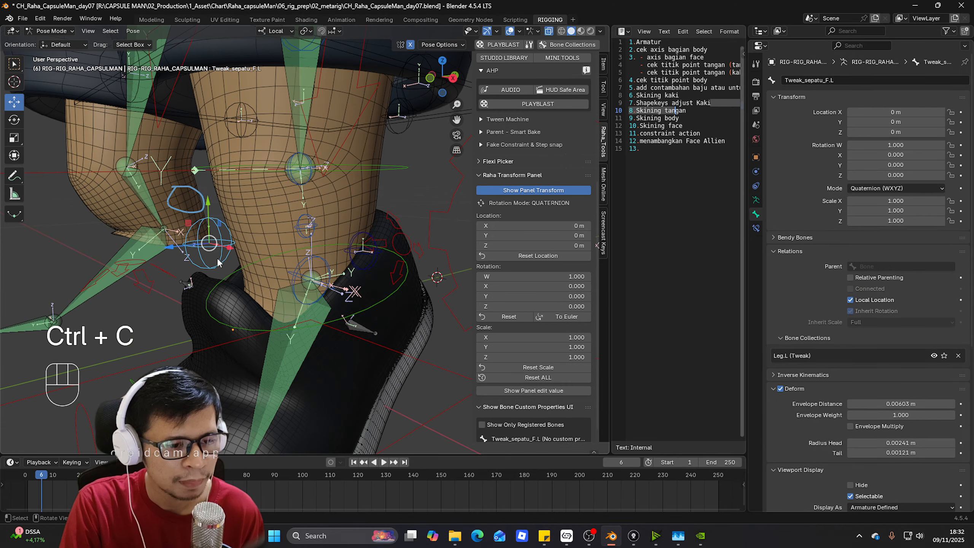
- In Edit Mode, parent the shoe tweak bones Tweak_sepatu_F.L and Tweak_sepatu_B.L to ORG-foot.L
key("Tab")
middle_click_drag(239, 262, 212, 264)
key("z")
left_click(166, 264)
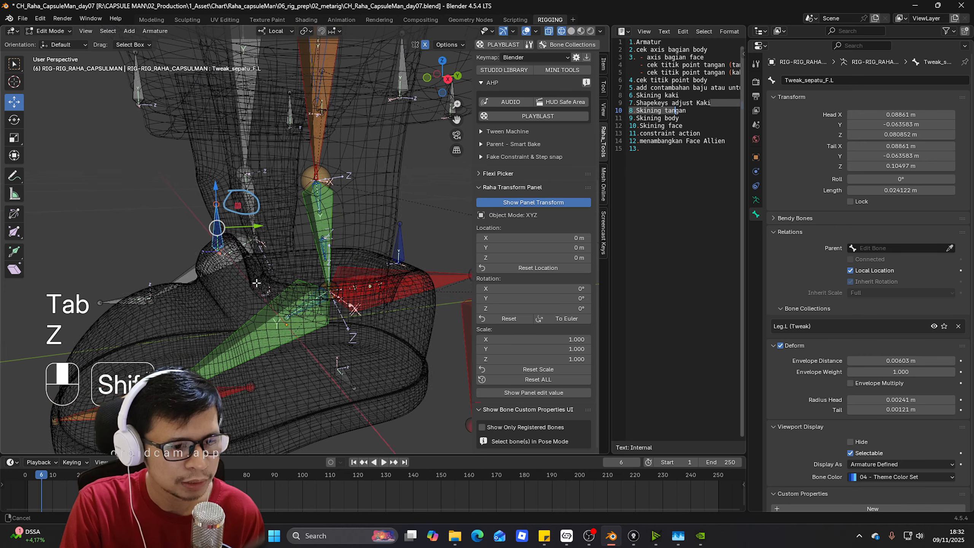
left_click(221, 245, "shift")
left_click(221, 244)
middle_click_drag(222, 245, 435, 248)
left_click(409, 239, "shift")
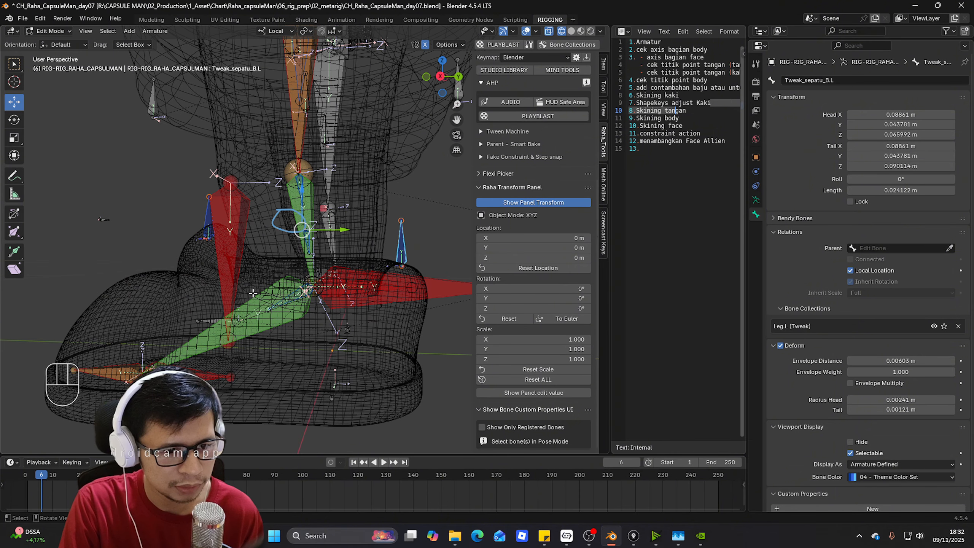
middle_click_drag(252, 292, 290, 302)
left_click(234, 340, "shift")
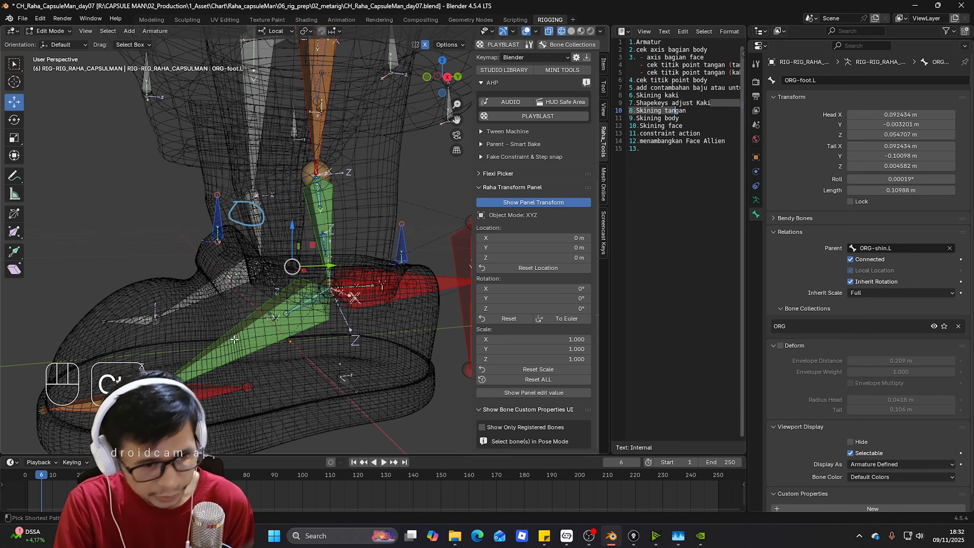
key("ctrl+p")
left_click(234, 343)
key("KP_2")
key("KP_3")
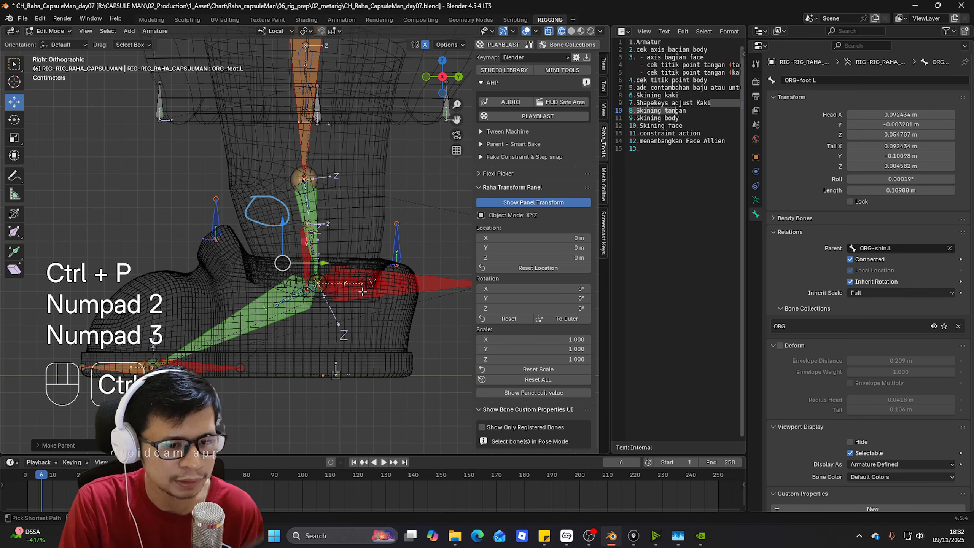
- Return the rig to Pose Mode in solid shading and clear the rotation and location of all bones
key("ctrl+Tab")
key("KP_1")
key("KP_3")
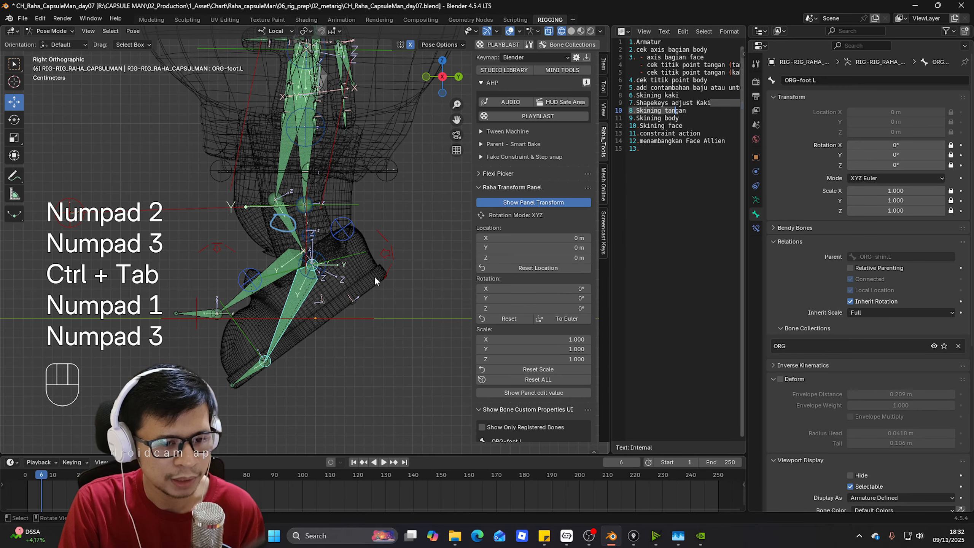
key("z")
key("z")
scroll(395, 265, "up", 2)
left_click(414, 277)
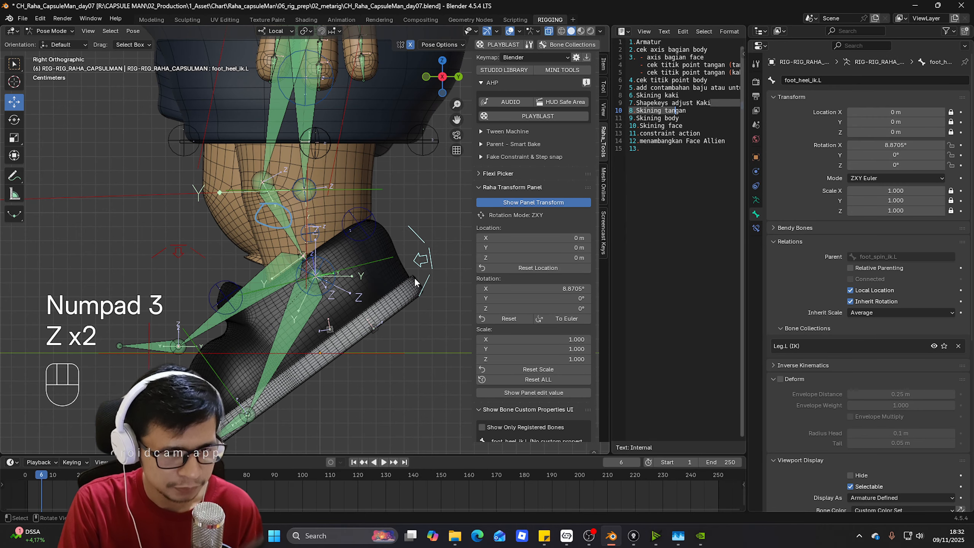
key("a")
key("alt+r")
key("alt+g")
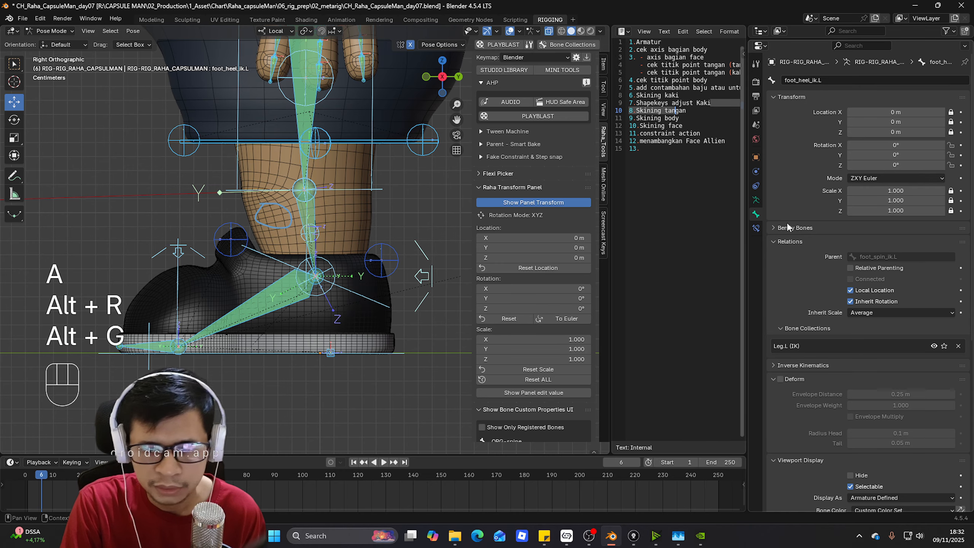
- Select foot_heel_ik.L and hide the ORG bone collection in the armature data properties
scroll(789, 219, "down", 5)
left_click(423, 276)
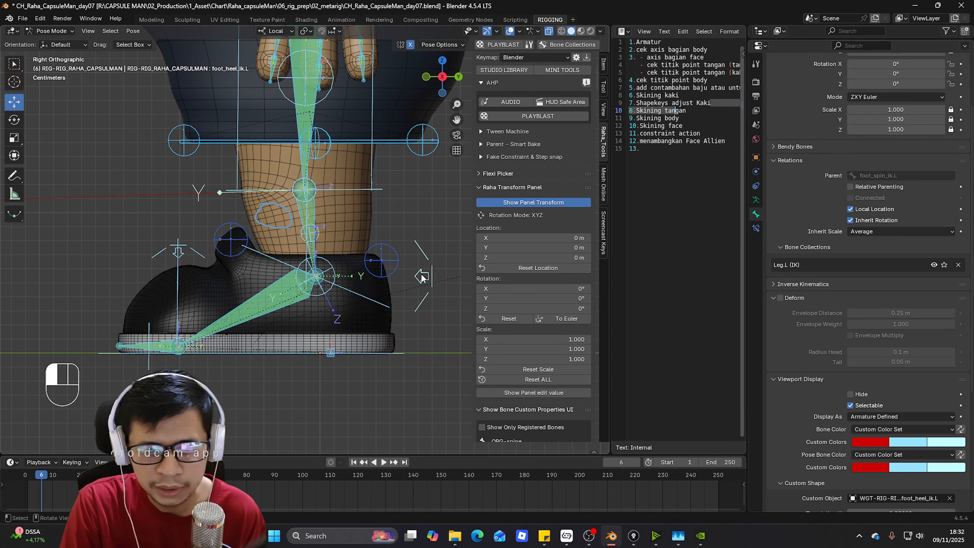
left_click(755, 200)
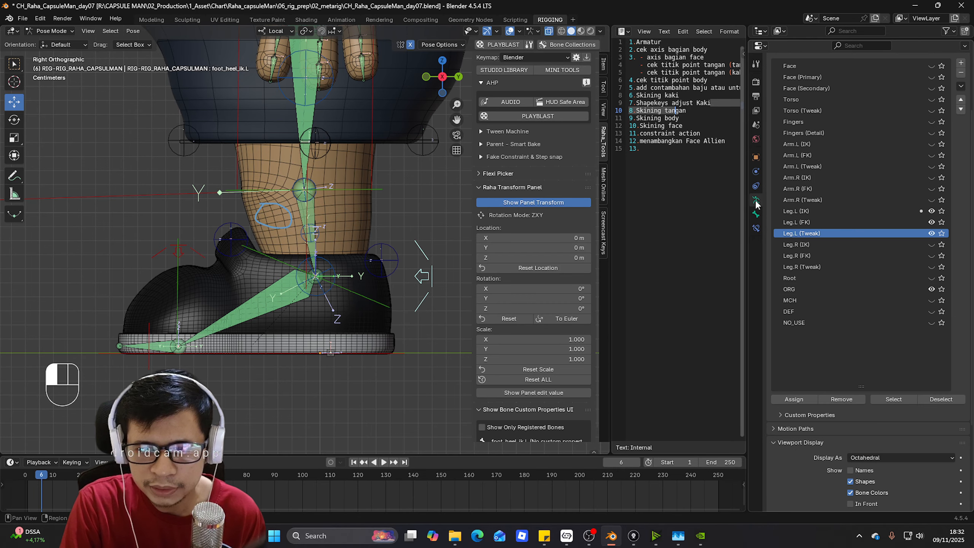
left_click(931, 289)
- Trial-rotate foot_heel_ik.L to check the leg's response, then cancel the rotation
scroll(431, 336, "up", 2)
key("r")
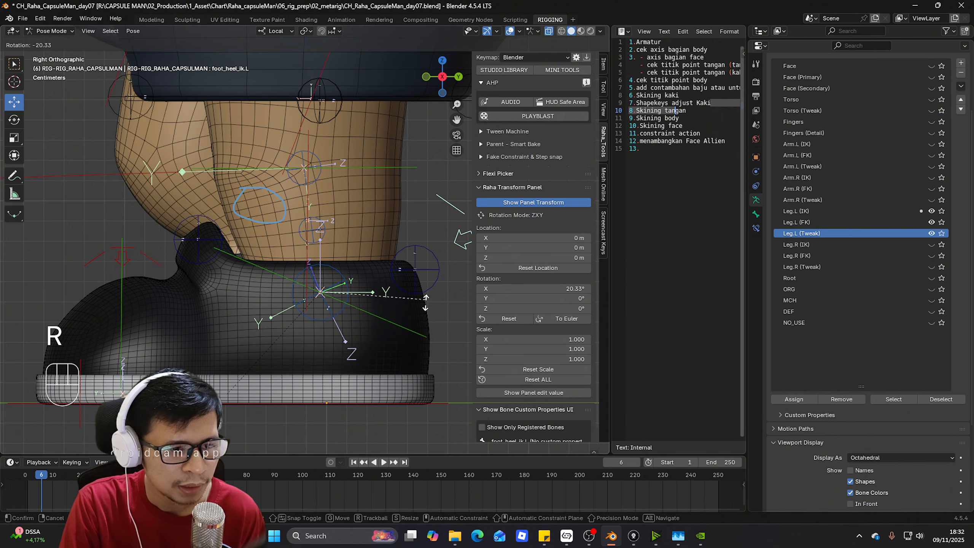
right_click(433, 312)
mouse_move(434, 313)
middle_mouse_down()
mouse_move(387, 294)
mouse_move(416, 307)
middle_mouse_up()
- Trial-rotate foot_fk.L in the right side view to check that the shoe tweak bones follow, then cancel it
left_click(345, 282)
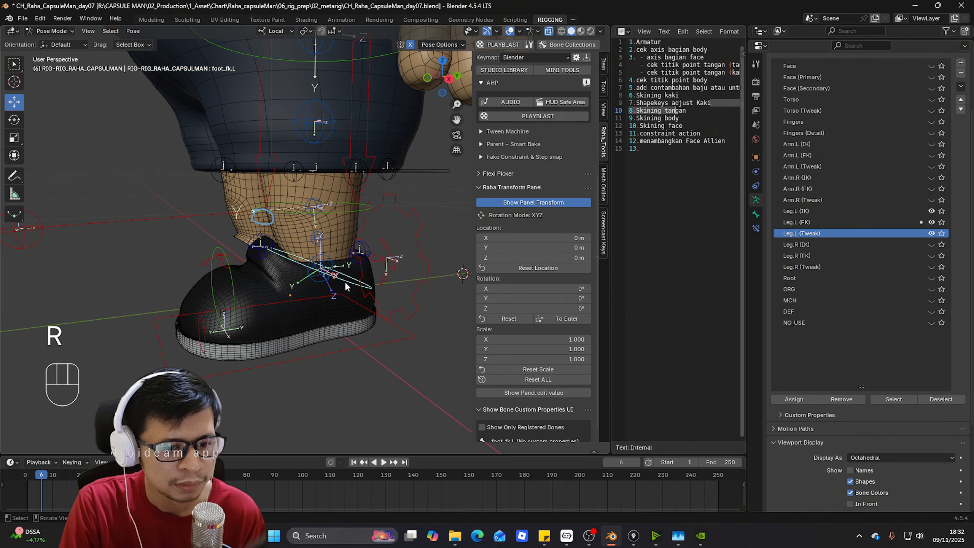
key("KP_3")
key("r")
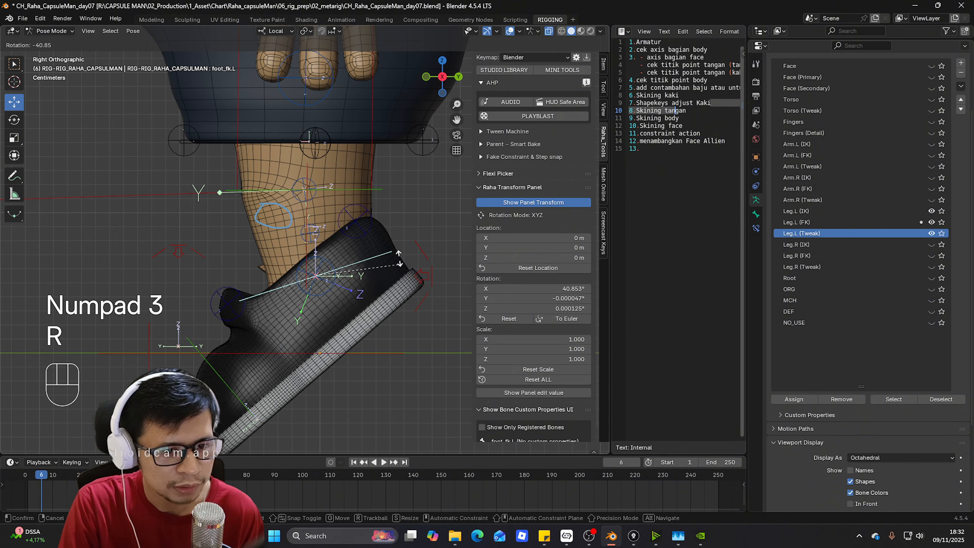
right_click(389, 279)
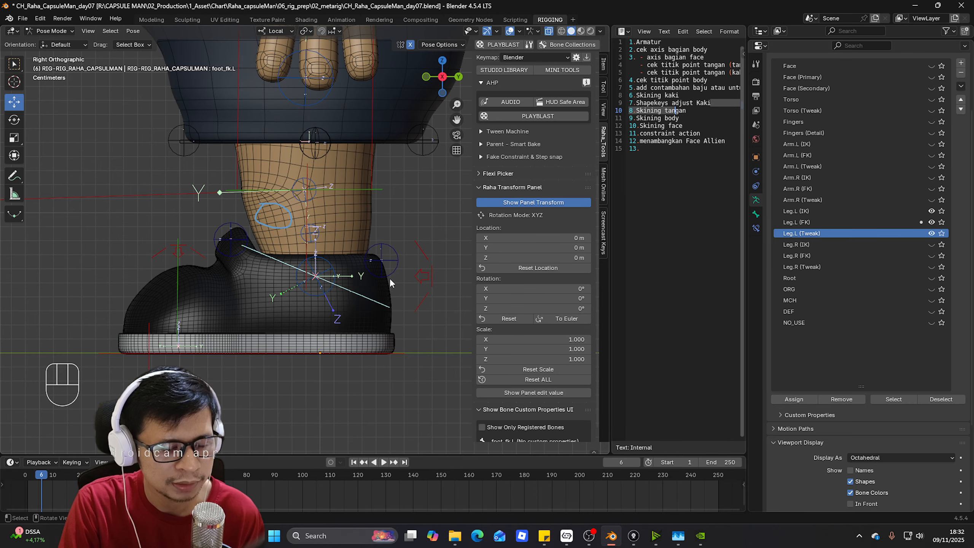
- Switch the left leg to IK with the IK_FK property of thigh_parent.L
scroll(556, 382, "down", 1)
middle_click_drag(321, 262, 382, 260)
left_click(382, 260)
scroll(540, 373, "down", 6)
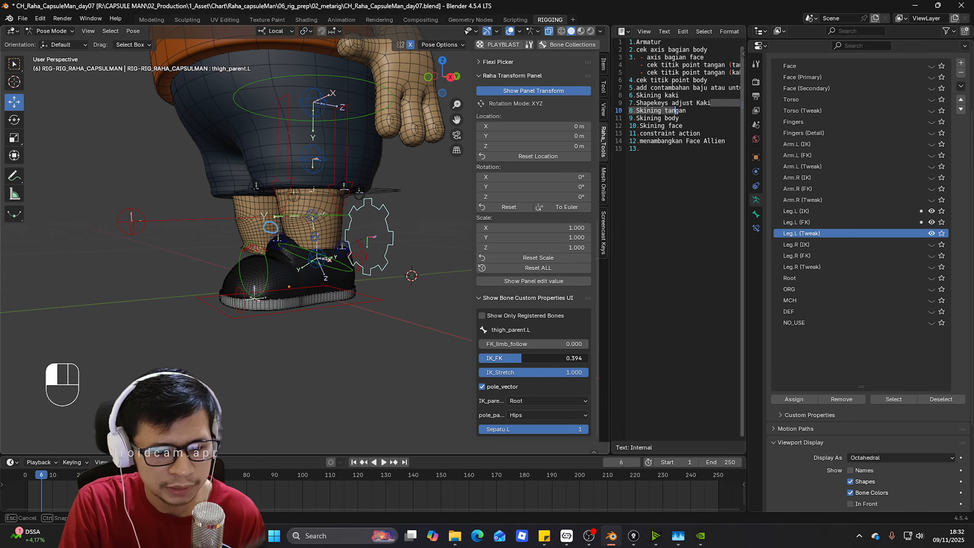
- Rotate foot_heel_ik.L to about 30° on X in the right side view to check the tweak bones in IK mode
key("KP_3")
left_click(412, 292)
key("r")
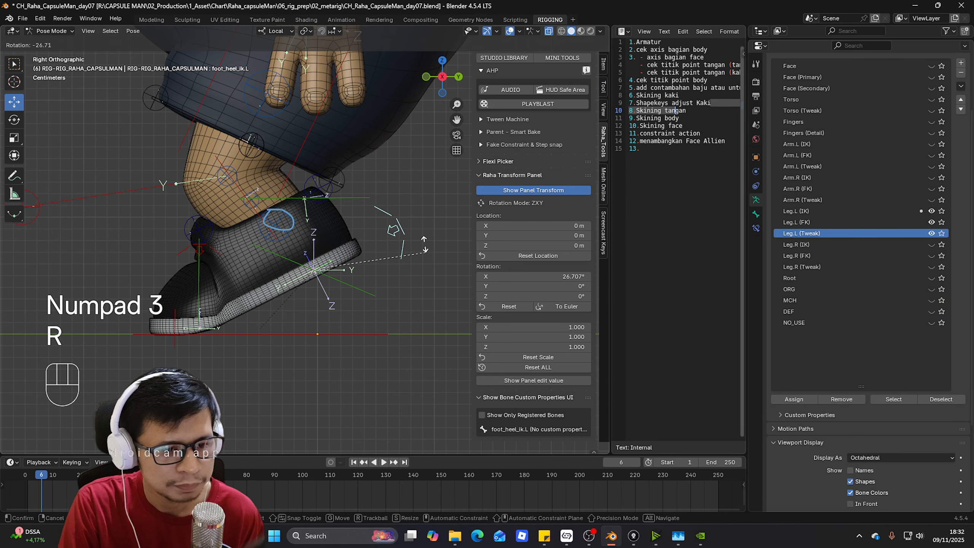
left_click(412, 251)
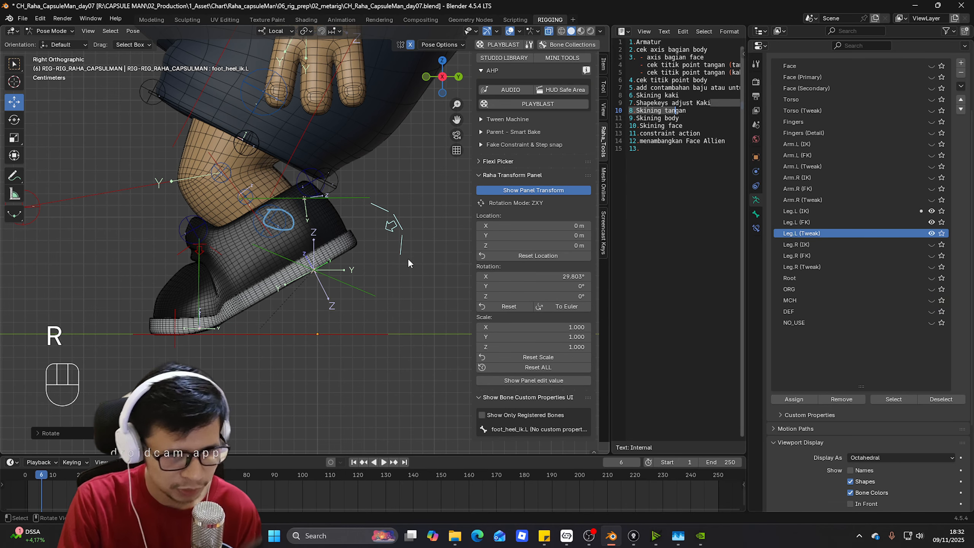
- Hide the viewport sidebar and clear the rotation and location of all bones
key("a")
key("n")
scroll(414, 263, "up", 3)
key("alt+r")
key("alt+g")
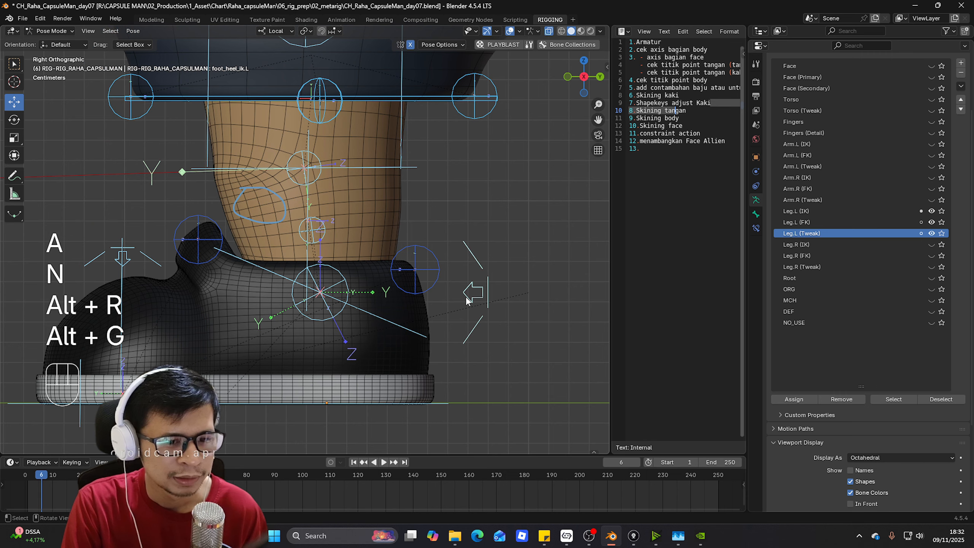
- Rotate foot_heel_ik.L to raise the heel slightly and bring the shoe tongue against the leg
left_click(480, 299)
key("r")
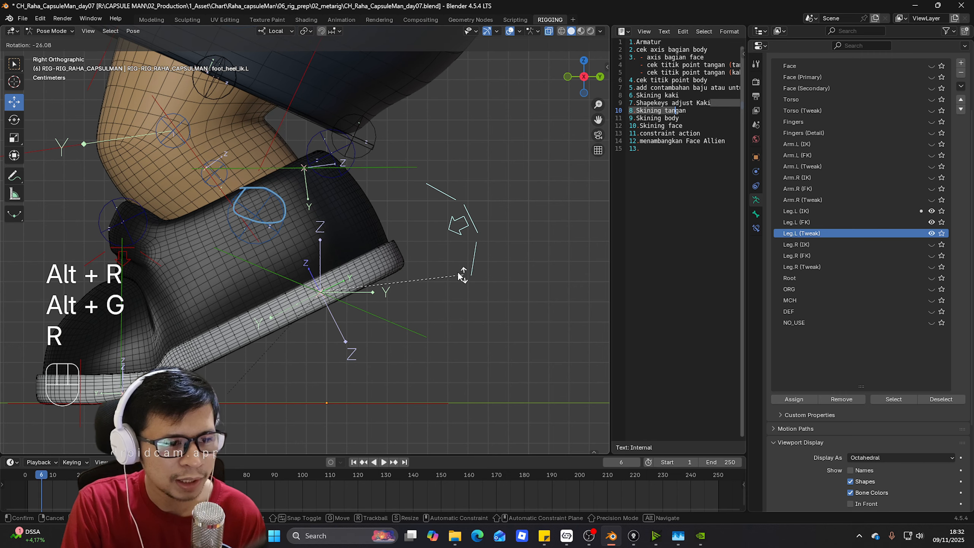
left_click(461, 276)
middle_click_drag(367, 233, 478, 266, "shift")
key("r")
left_click(485, 286)
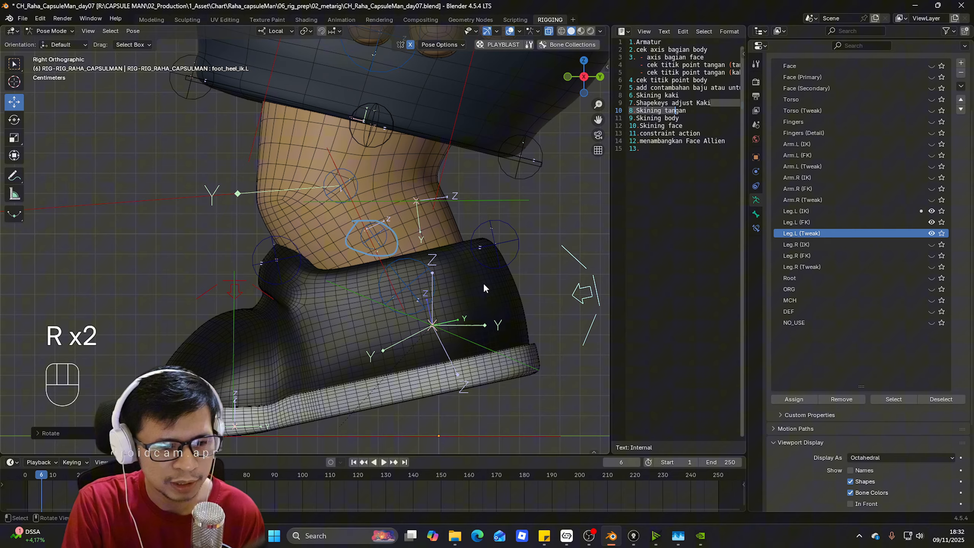
- Move Tweak_sepatu_F.L forward to pull the shoe tongue away from the leg
left_click(279, 272)
key("g")
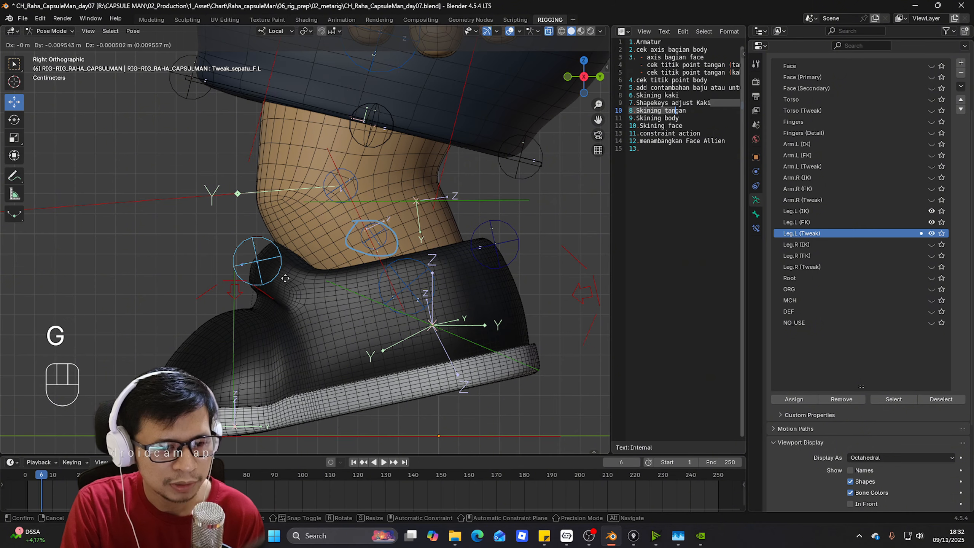
left_click(276, 288)
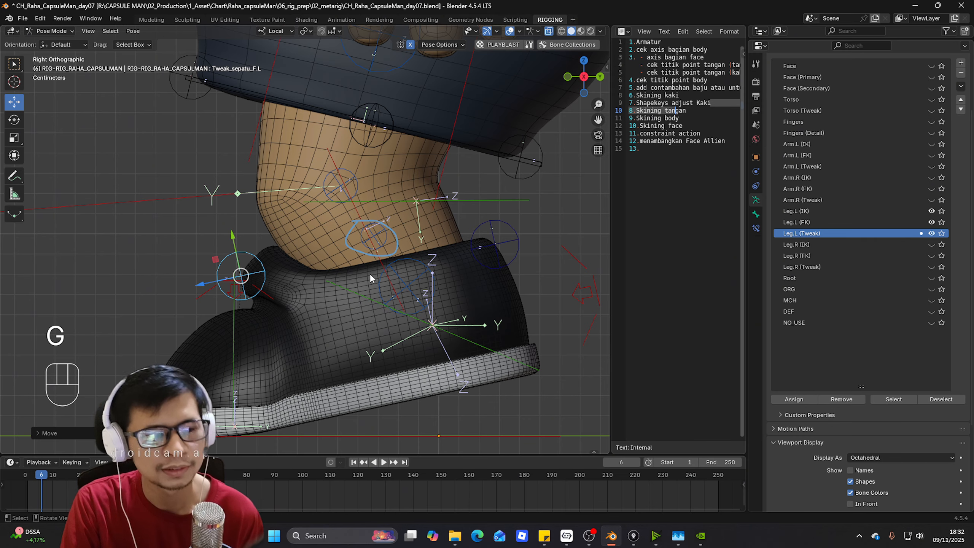
- Clear the rotation and location of all bones to undo the heel and tongue test
key("a")
key("alt+r")
key("alt+g")
- Try moving Tweak_sepatu_B.L backward to test its influence on the back of the shoe
left_click(492, 295, "shift")
middle_click_drag(492, 297, 449, 279, "shift")
left_click(447, 282)
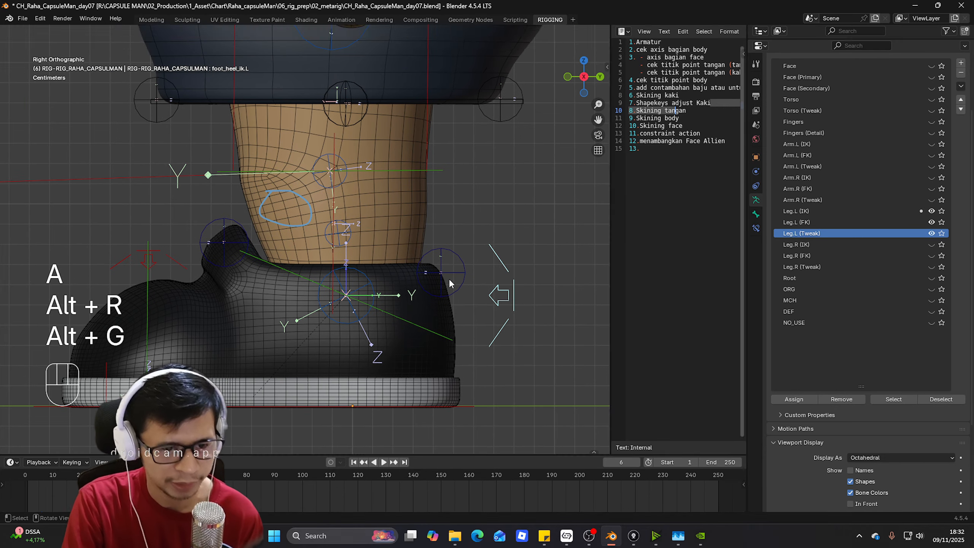
left_click(470, 275)
key("g")
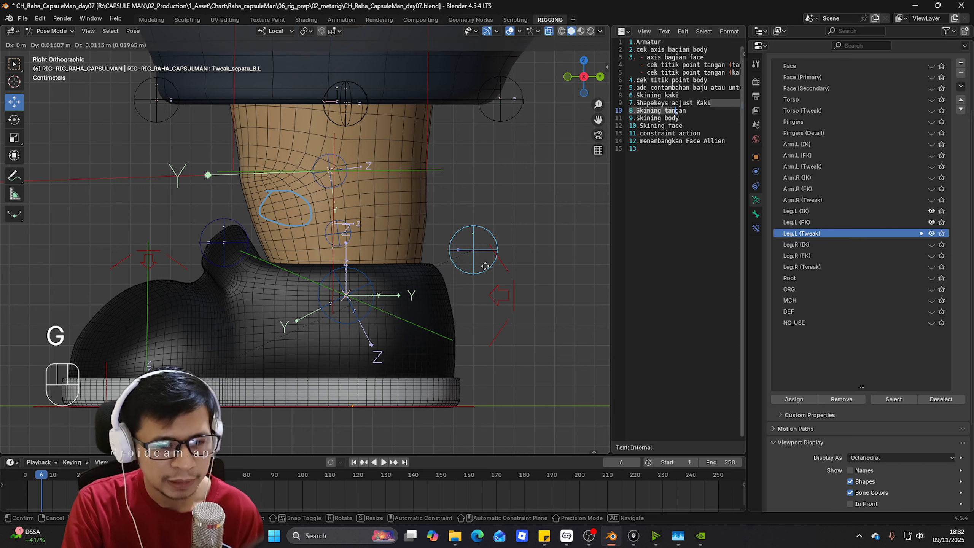
- Select the shoe with the rig, make Tweak_sepatu_B.L the active vertex group and enter Weight Paint mode in the back view
key("ctrl+Tab")
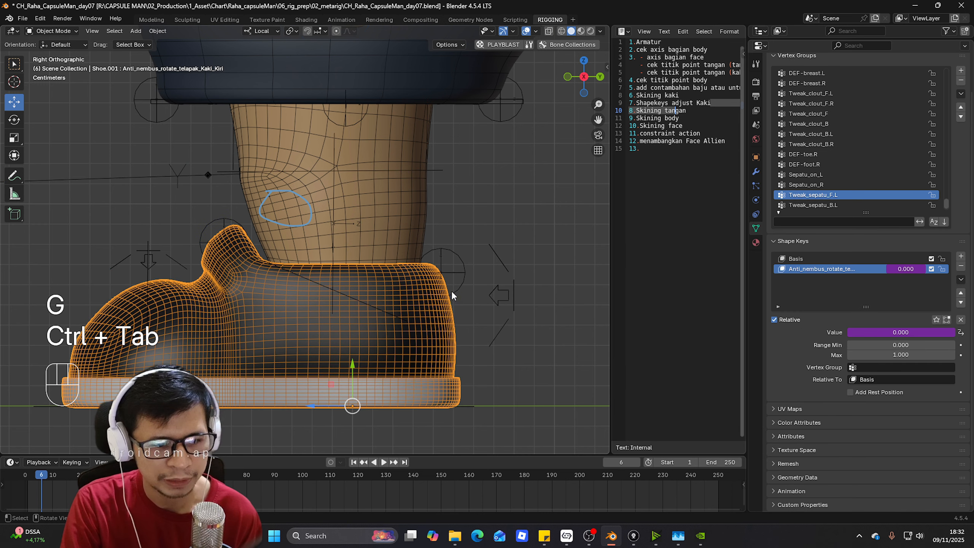
left_click(450, 319, "shift")
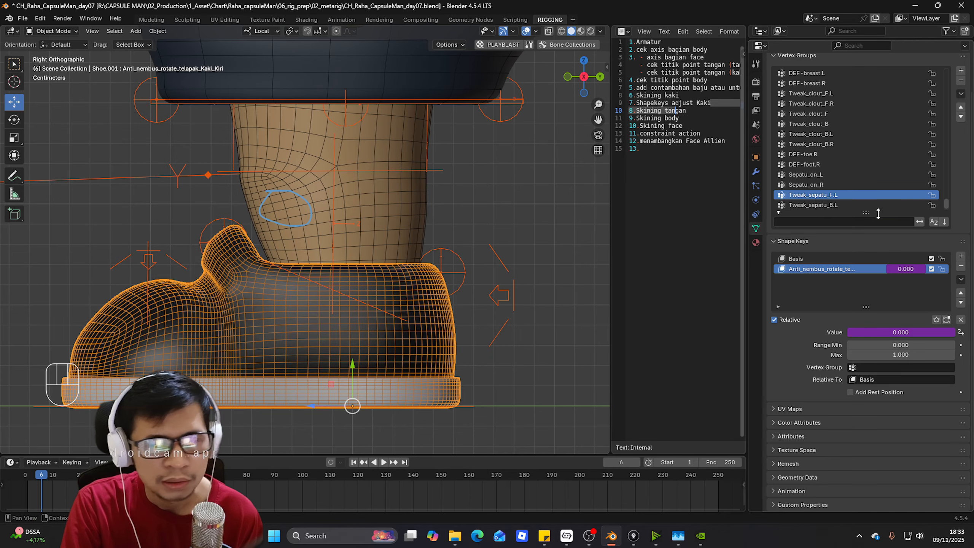
left_click(840, 205)
left_click(62, 33)
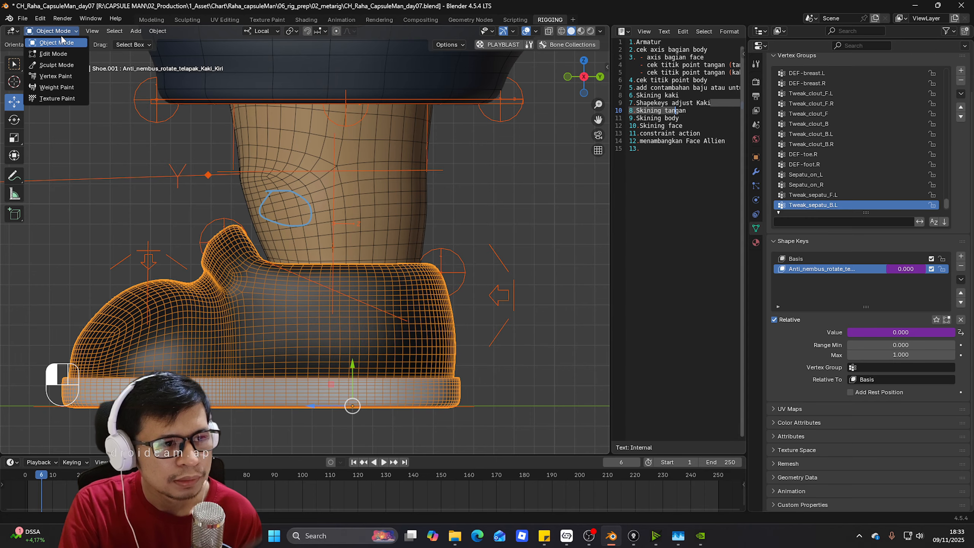
left_click(59, 87)
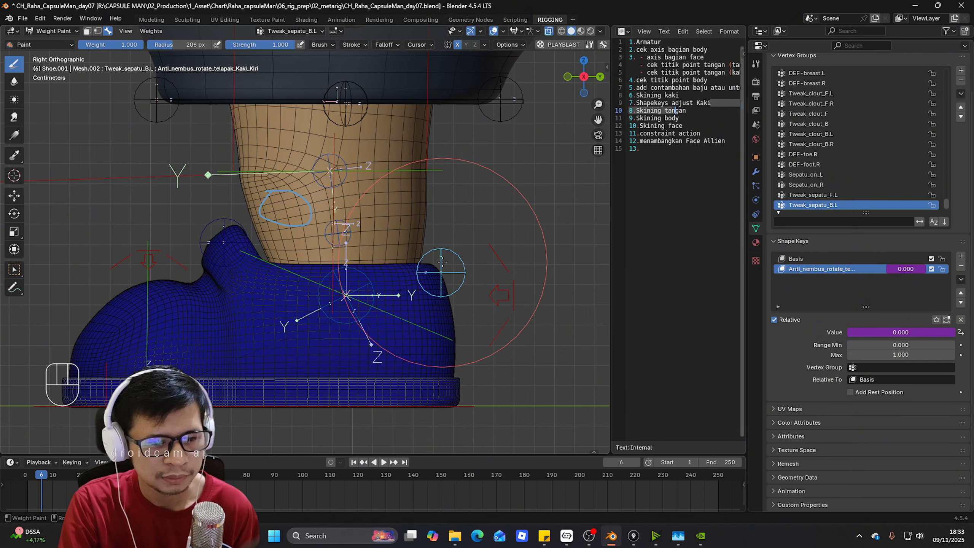
key("KP_3")
key("ctrl+KP_1")
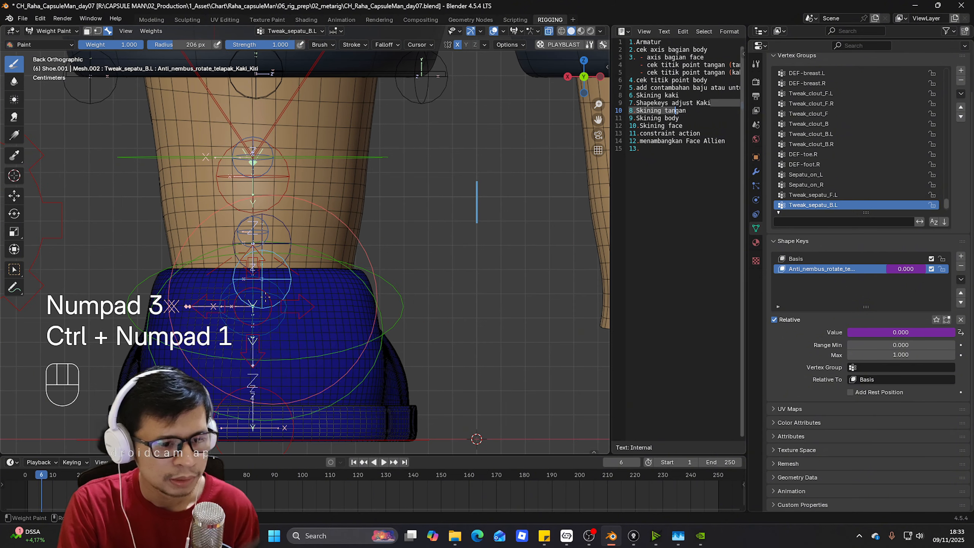
scroll(552, 47, "down", 3)
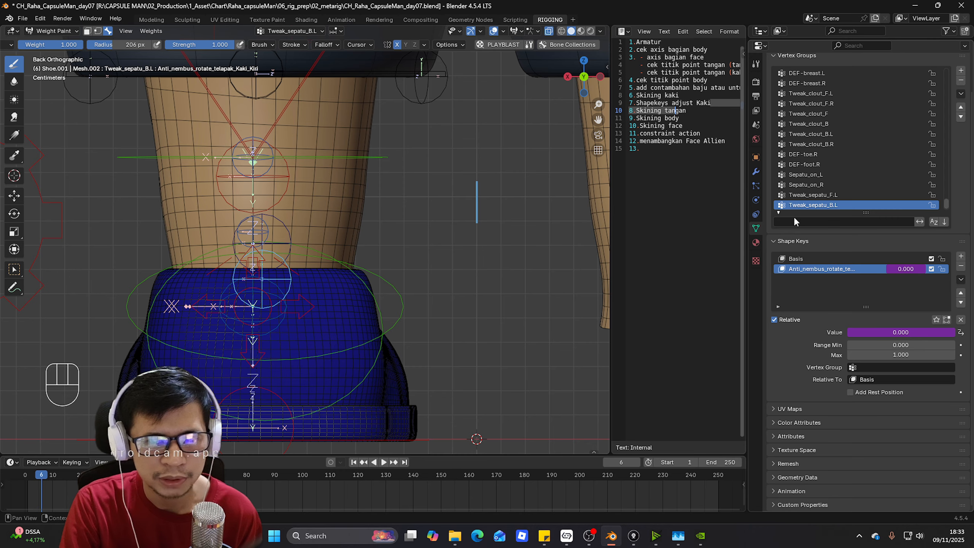
- Leave Weight Paint mode and hide the rig's Leg.L (FK) and Leg.L (IK) bone collections
key("ctrl+Tab")
left_click(389, 291)
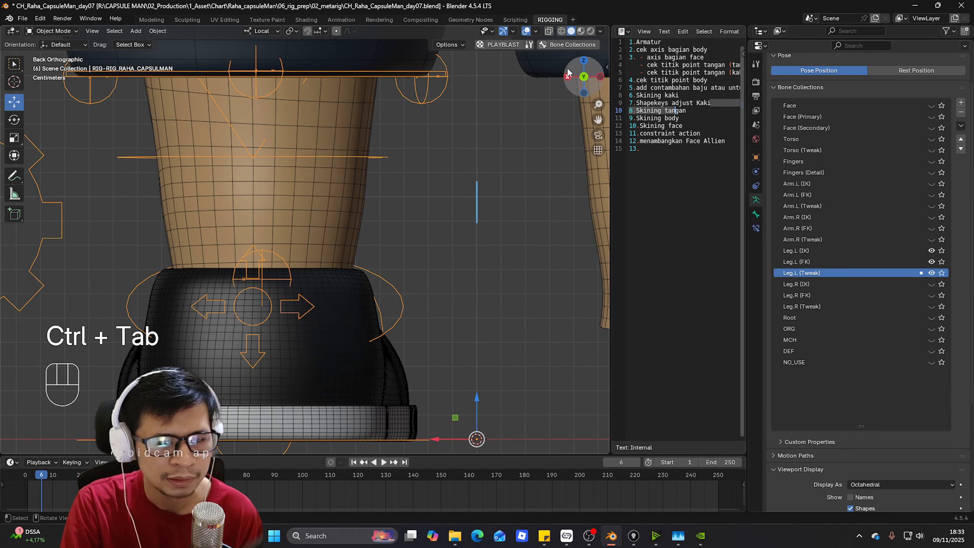
left_click(558, 45)
left_click(599, 201)
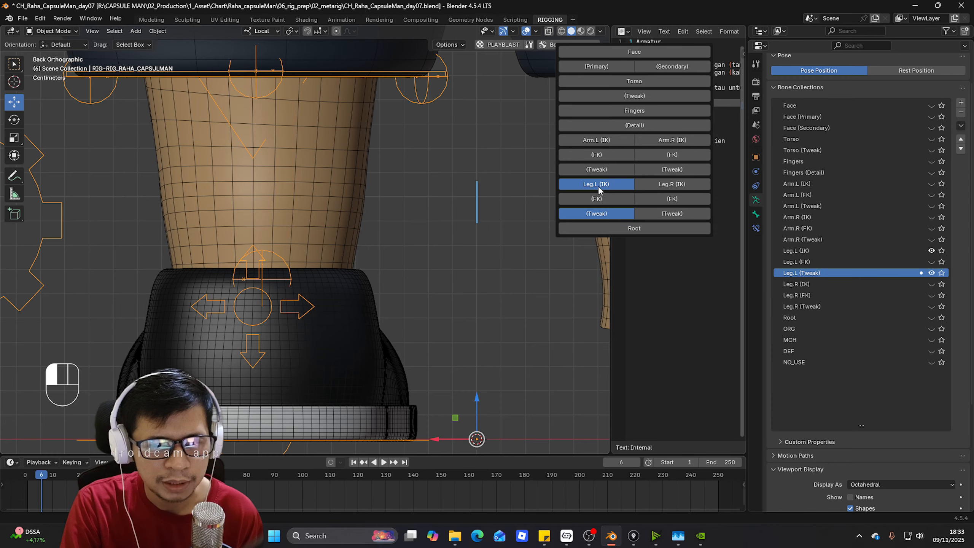
left_click(598, 186)
- Select the shoe together with the rig and re-enter Weight Paint mode on the Tweak_sepatu_B.L group
scroll(310, 262, "down", 3)
middle_click_drag(309, 262, 416, 265)
key("KP_3")
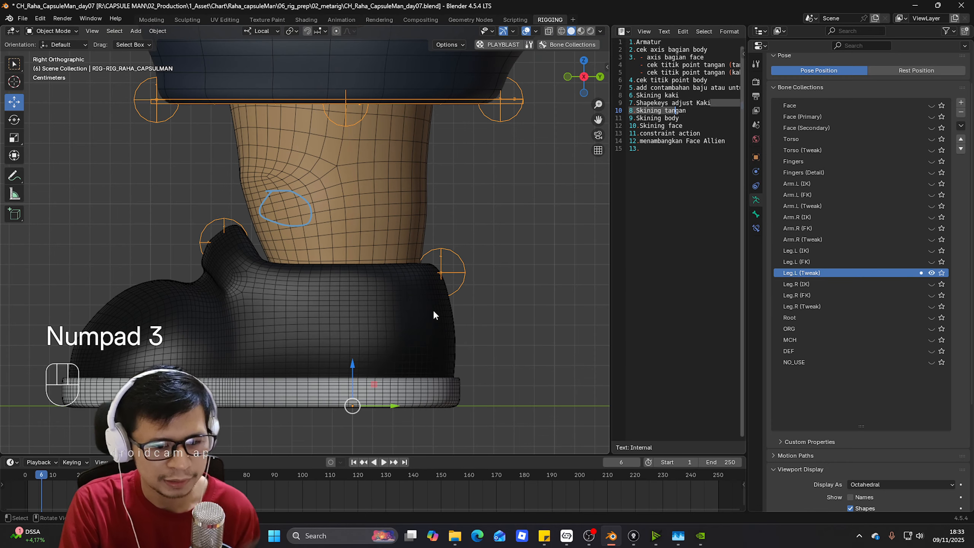
left_click(433, 315, "shift")
left_click(29, 32)
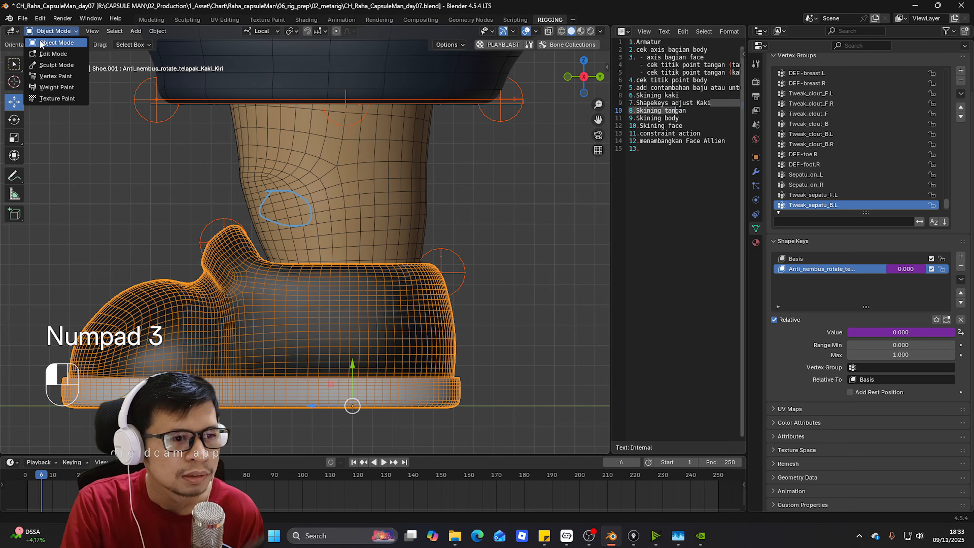
left_click(58, 89)
key("ctrl+KP_3")
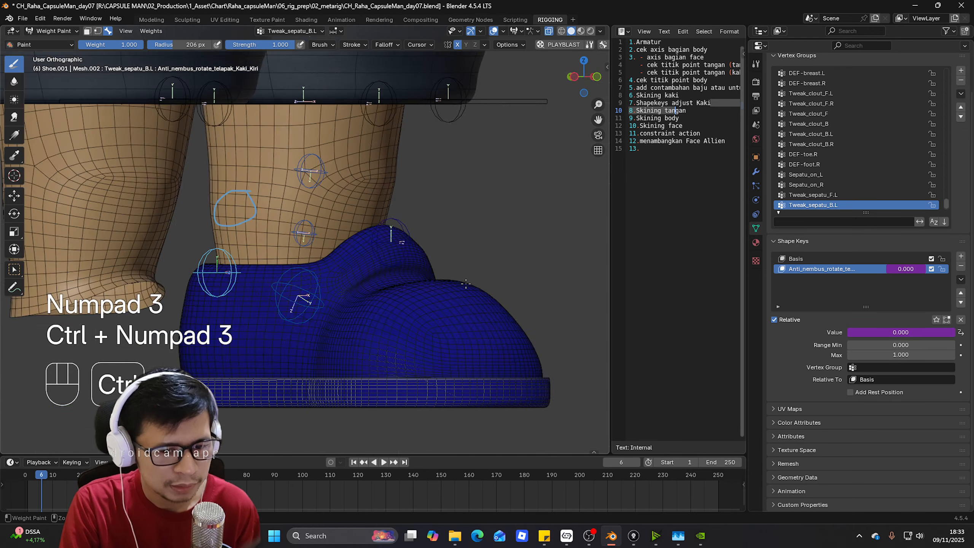
- Paint full weight for the Tweak_sepatu_B.L group on the centre back of the shoe's heel
key("ctrl+KP_1")
scroll(296, 272, "up", 3)
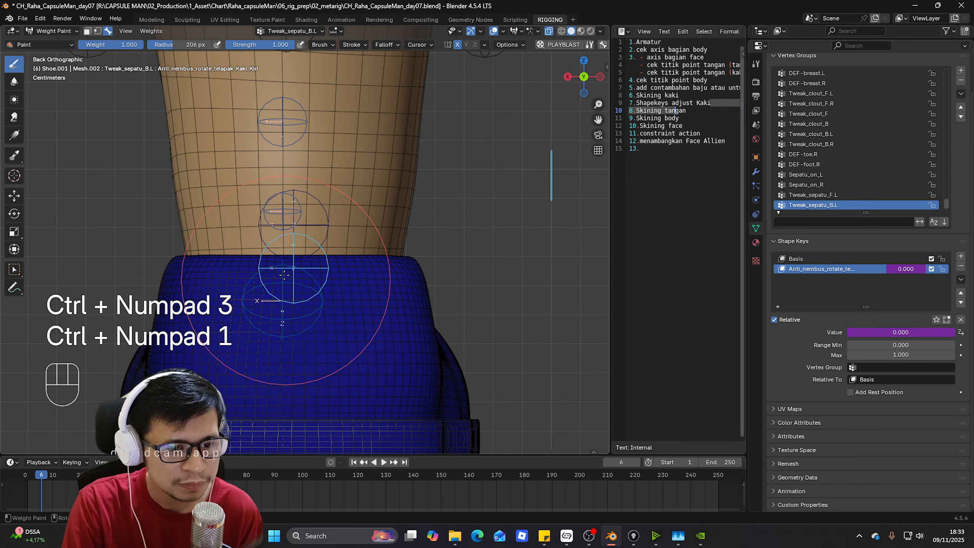
left_click(294, 267)
key("KP_3")
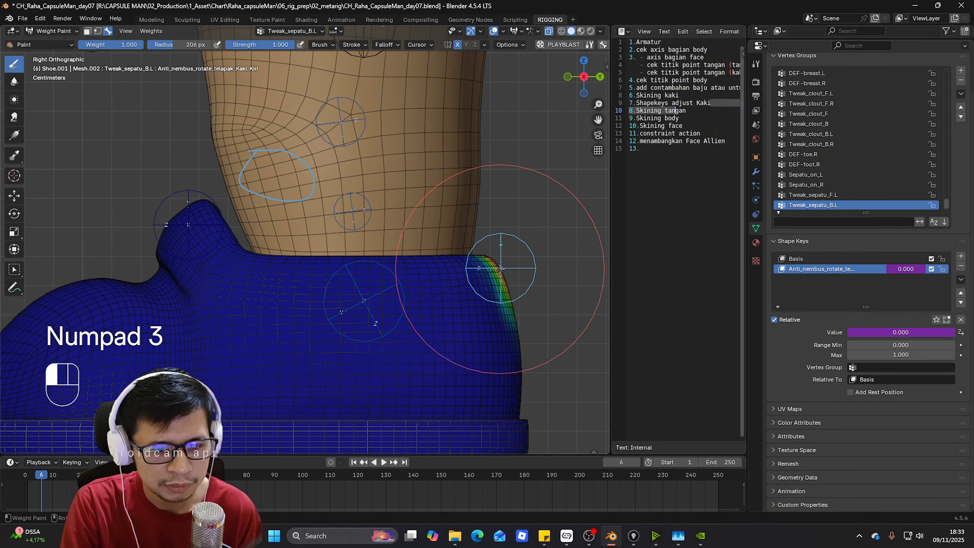
mouse_move(497, 257)
middle_mouse_down()
mouse_move(460, 300)
mouse_move(423, 283)
middle_mouse_up()
key("ctrl+z")
key("KP_1")
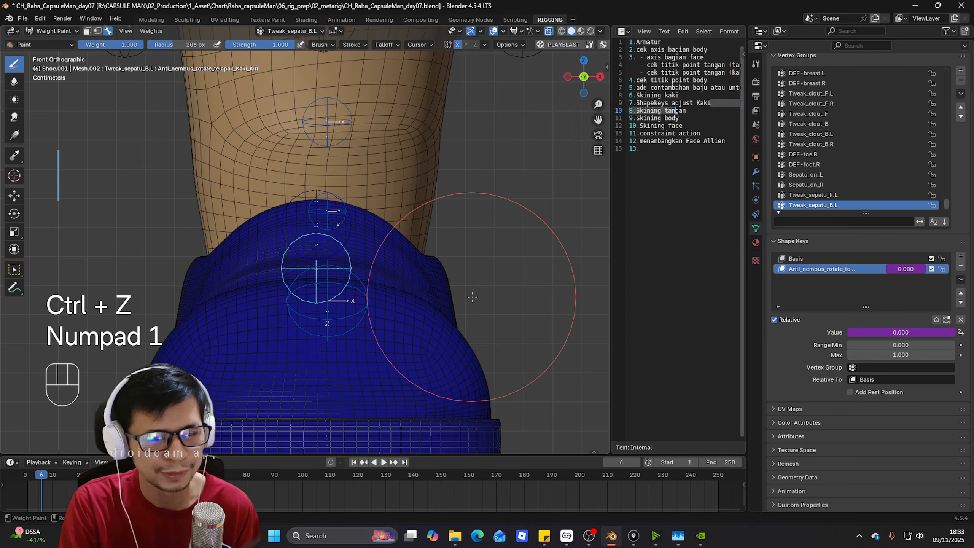
key("KP_3")
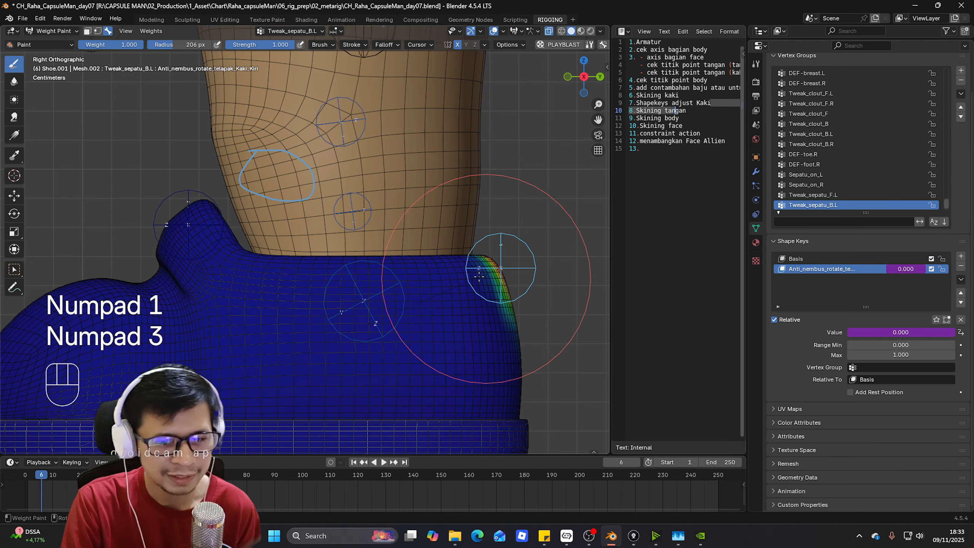
- Paint full weight on the outer side of the heel's upper rim and test it by moving the heel tweak bone
left_click(467, 268)
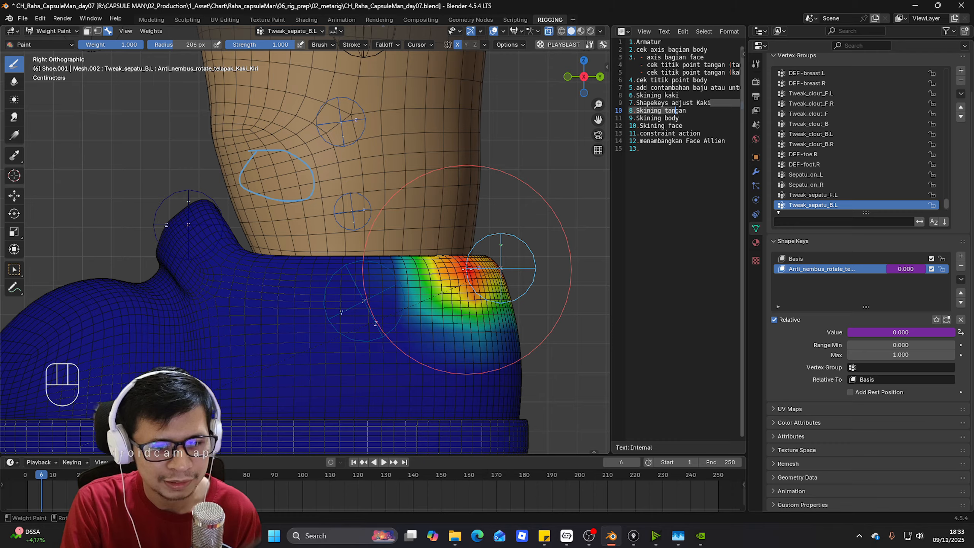
key("g")
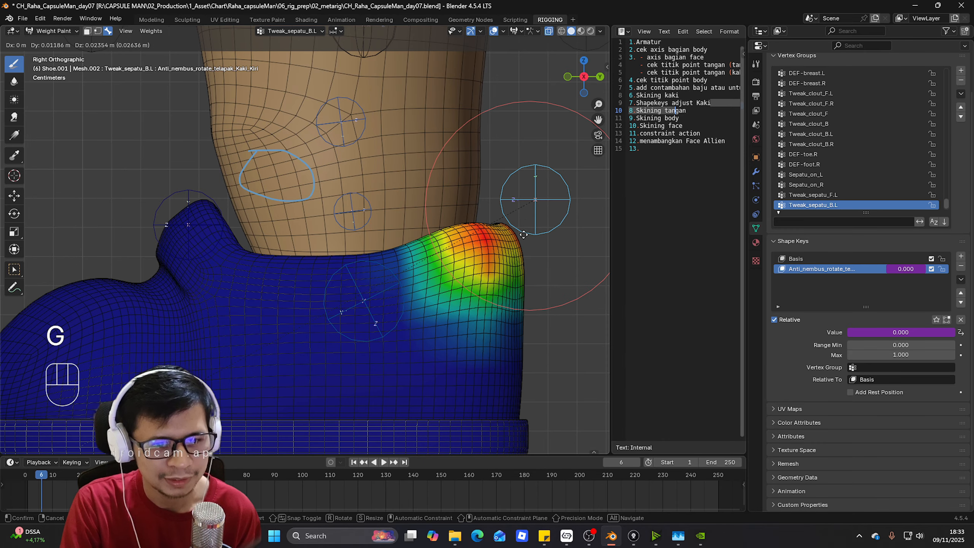
right_click(523, 246)
key("ctrl+z")
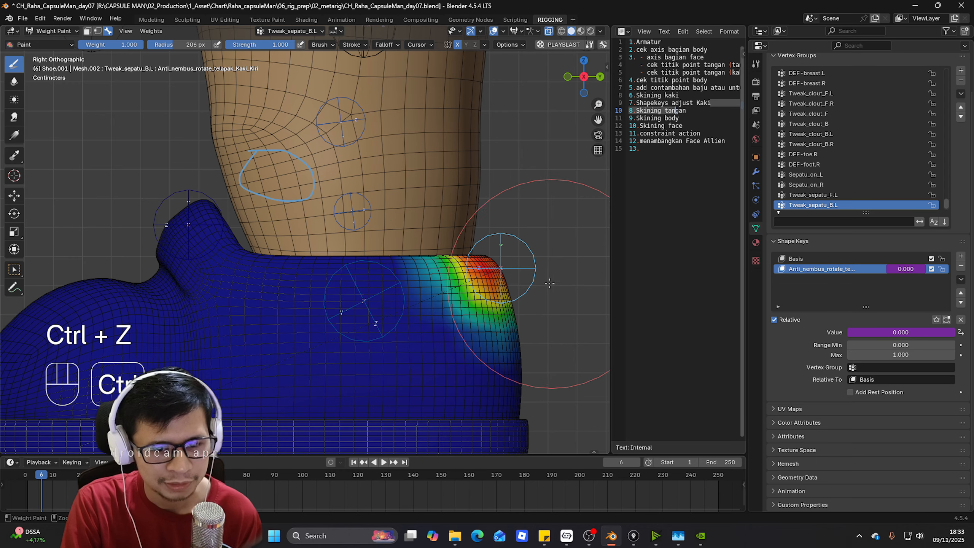
- Paint full weight on the inner side of the heel's upper rim and test it with a cancelled bone move
key("ctrl+KP_1")
key("ctrl+KP_3")
middle_click_drag(152, 275, 433, 246, "shift")
scroll(441, 244, "up", 2)
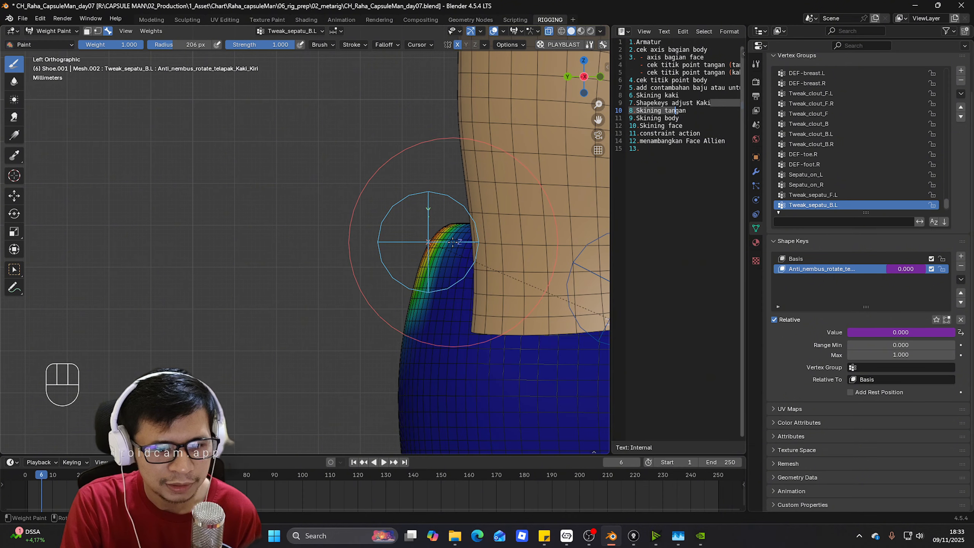
left_click(447, 244)
scroll(451, 243, "down", 1)
key("g")
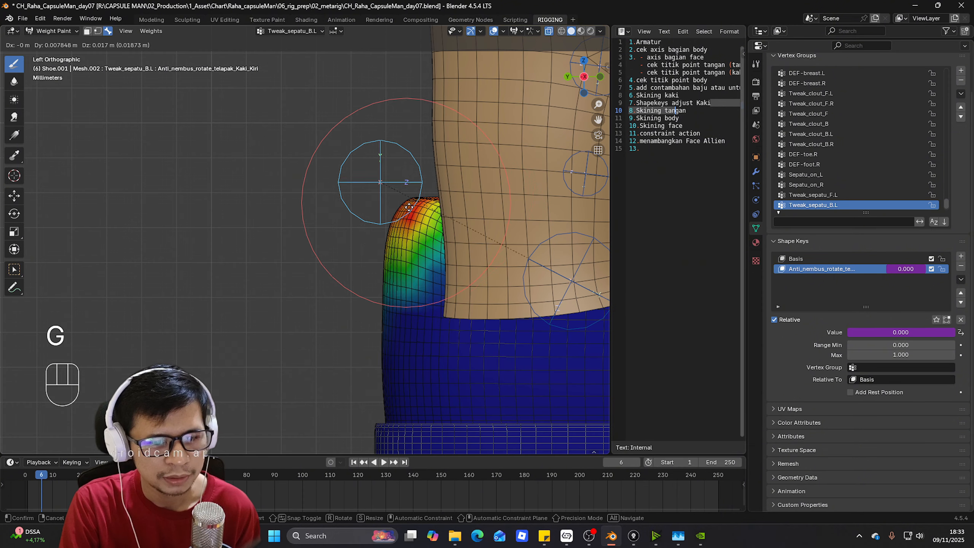
right_click(448, 244)
- Examine how the whole painted heel deforms by temporarily raising the heel tweak bone, and cancel the move
key("ctrl+KP_1")
middle_click_drag(430, 246, 337, 227)
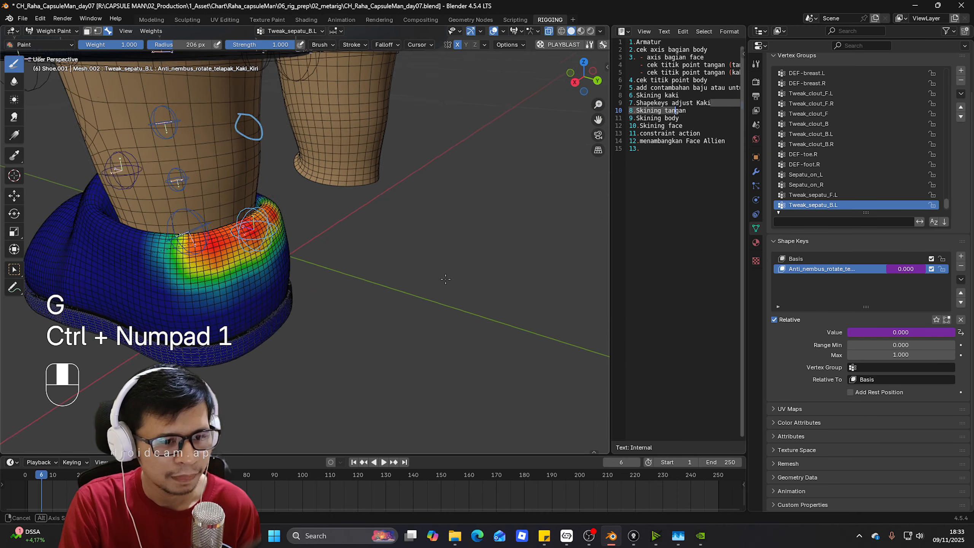
key("g")
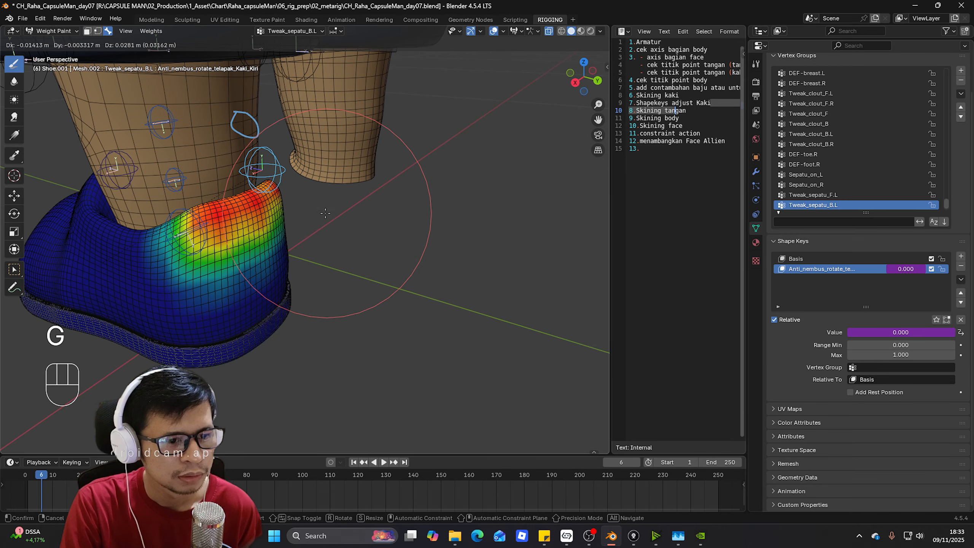
right_click(261, 163)
key("KP_3")
key("KP_1")
key("ctrl+KP_1")
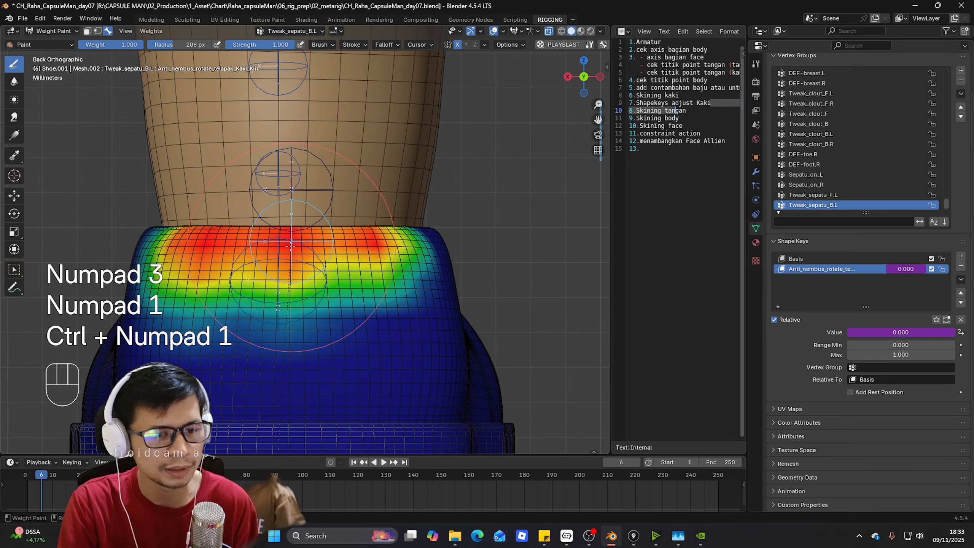
- Fill the gaps along the back heel rim at full weight with a 148 px brush, and move the heel tweak bone up
scroll(350, 249, "up", 2)
key("f")
left_click(321, 236)
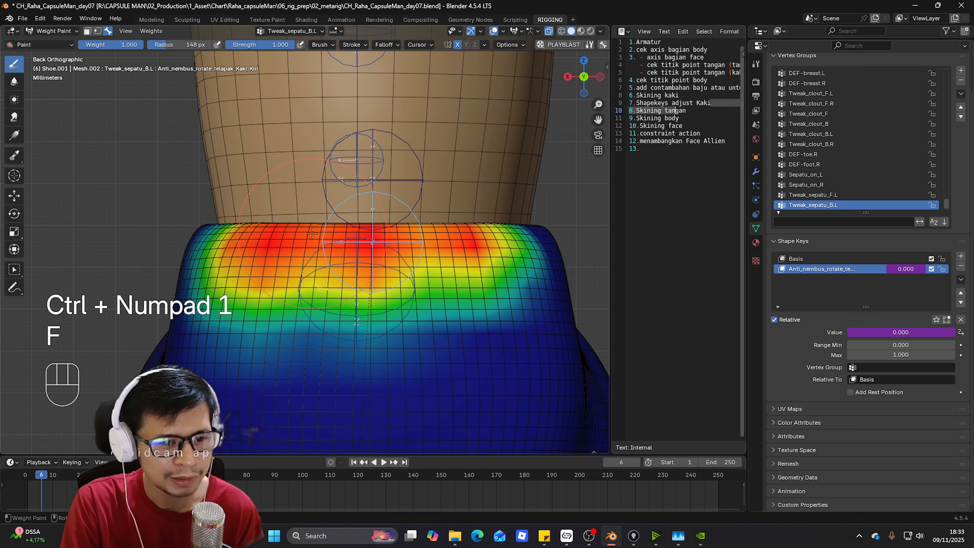
left_click(312, 233)
left_click(421, 233)
key("g")
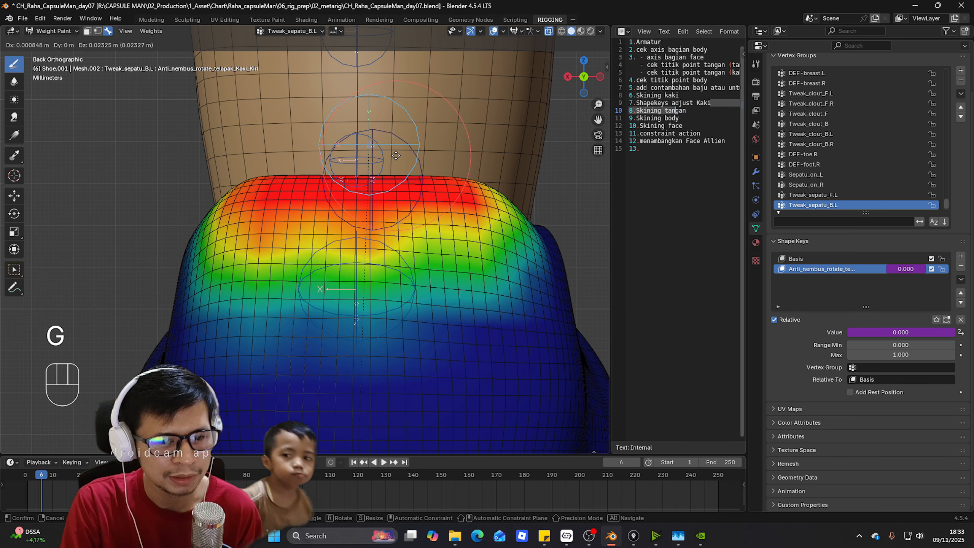
left_click(418, 194)
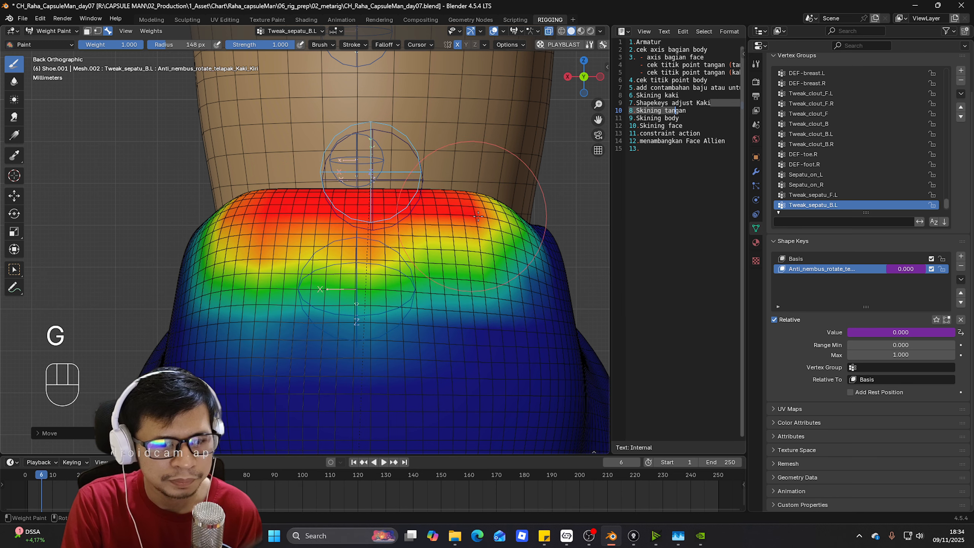
- Paint full weight onto the inner and outer ends of the raised heel rim
left_click_drag(478, 216, 490, 208)
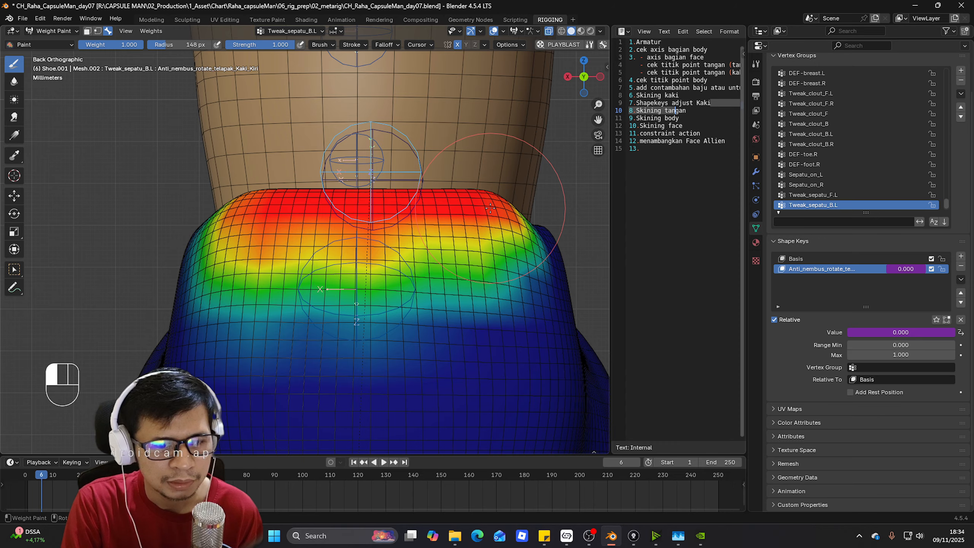
left_click(254, 200)
scroll(326, 205, "down", 3)
key("KP_1")
key("KP_3")
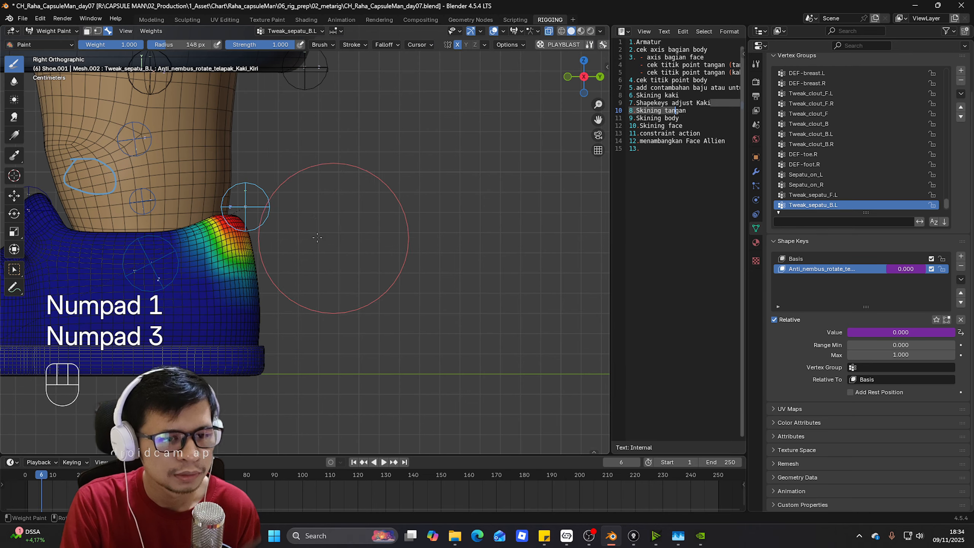
key("g")
key("KP_3")
key("ctrl+KP_1")
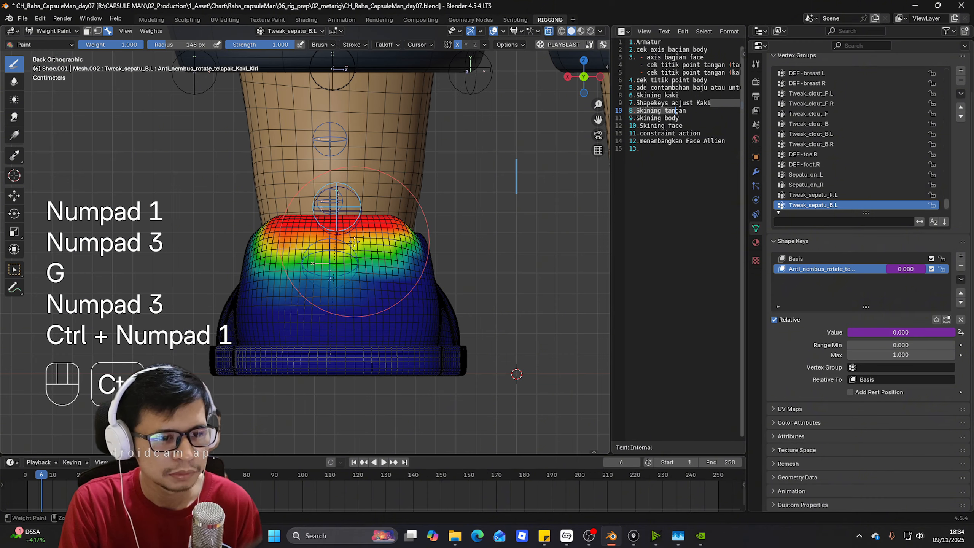
- Set the brush to weight 0.573, radius 158 px and strength 1.000, and repaint both ends of the heel rim
scroll(360, 246, "up", 5)
middle_click_drag(364, 244, 319, 255, "shift")
scroll(319, 255, "down", 1)
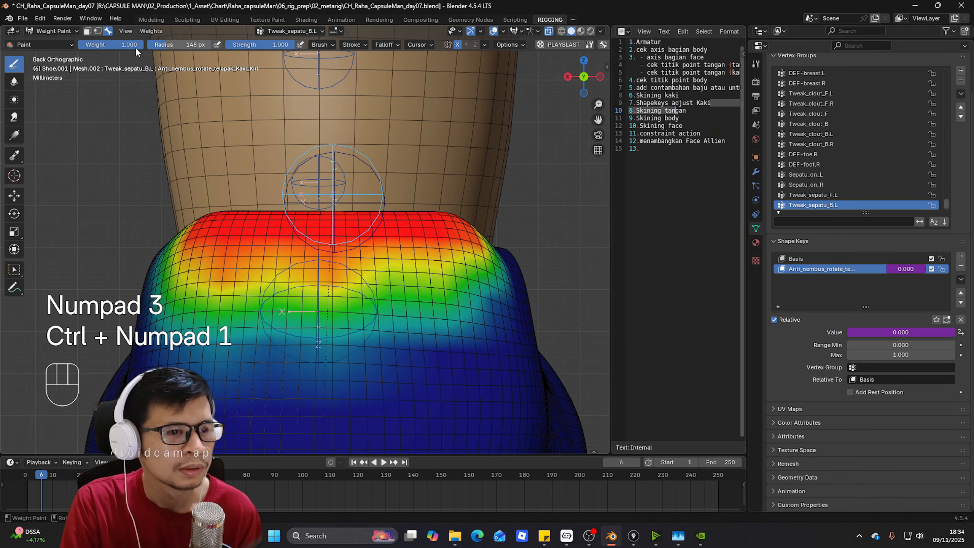
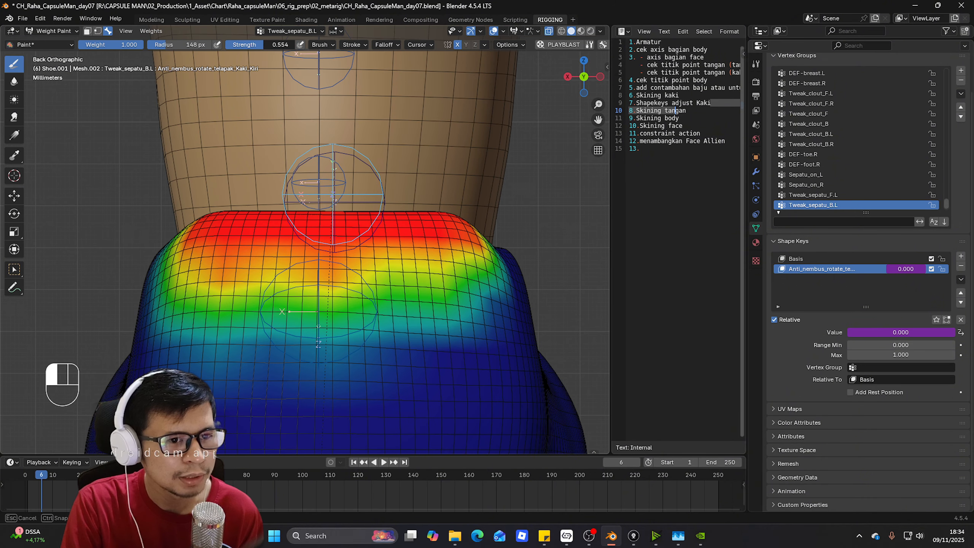
key("f")
left_click(220, 221)
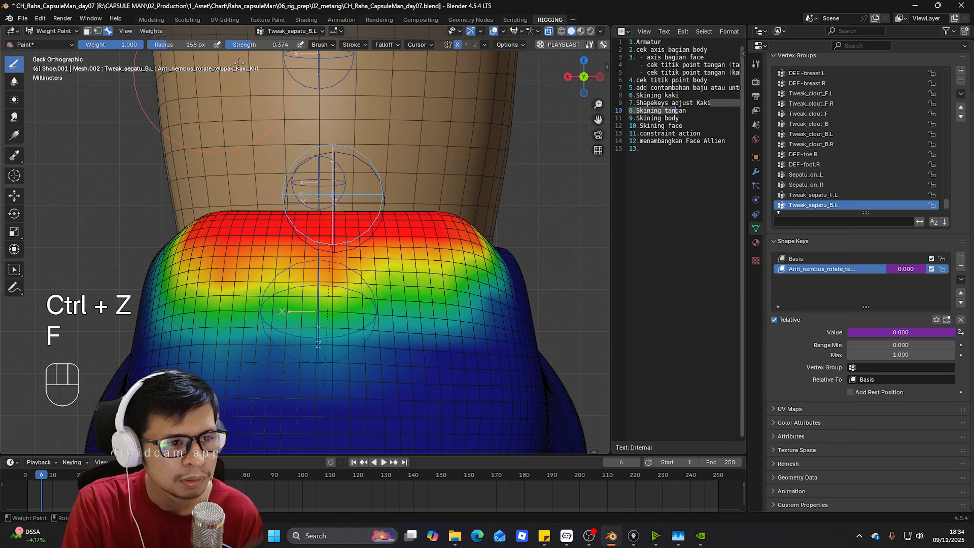
left_click_drag(288, 44, 295, 44)
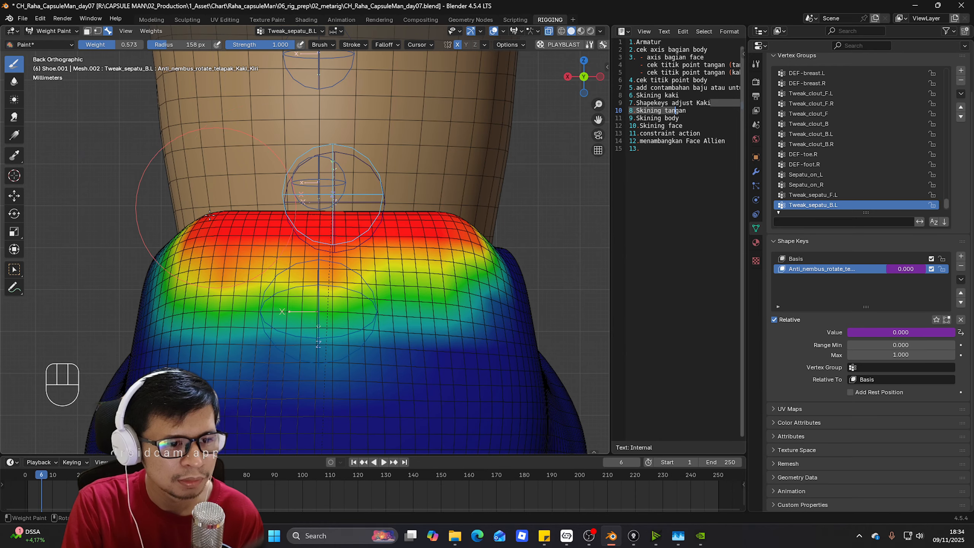
left_click_drag(209, 216, 212, 219)
mouse_move(465, 231)
left_mouse_down()
mouse_move(446, 225)
mouse_move(455, 221)
left_mouse_up()
key("ctrl+z")
key("ctrl+z")
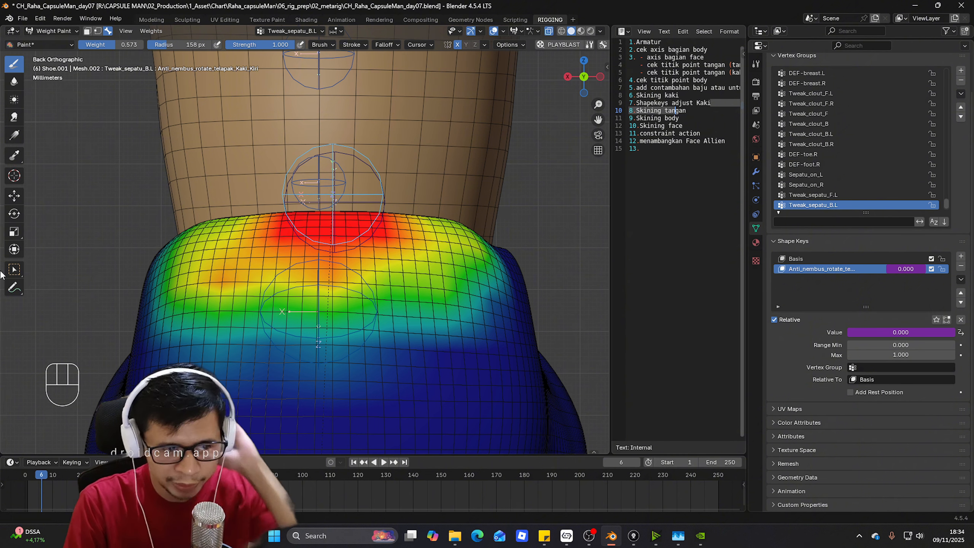
- Draw an annotation curve along the heel's upper rim from end to end, and undo it
left_click(14, 286)
left_click_drag(169, 237, 171, 239)
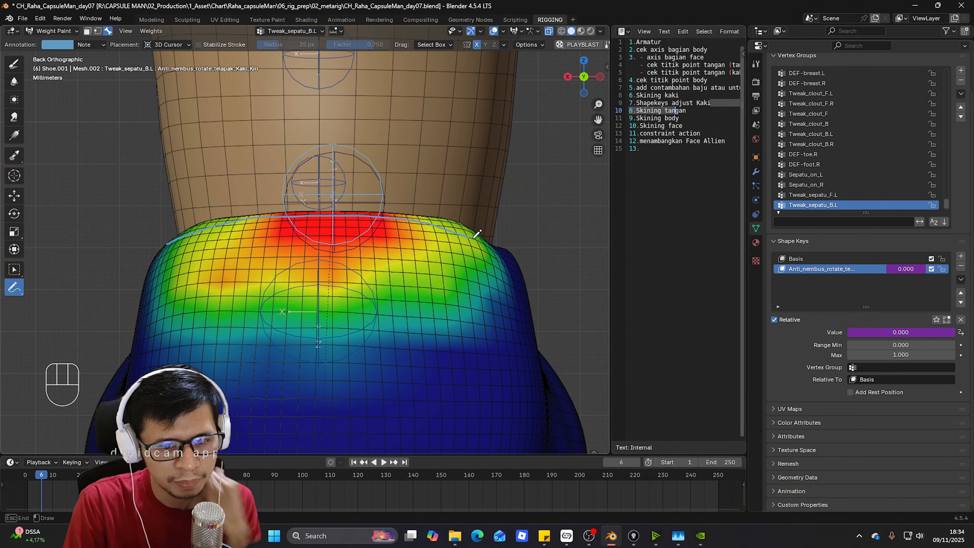
left_click_drag(477, 233, 486, 243)
key("z")
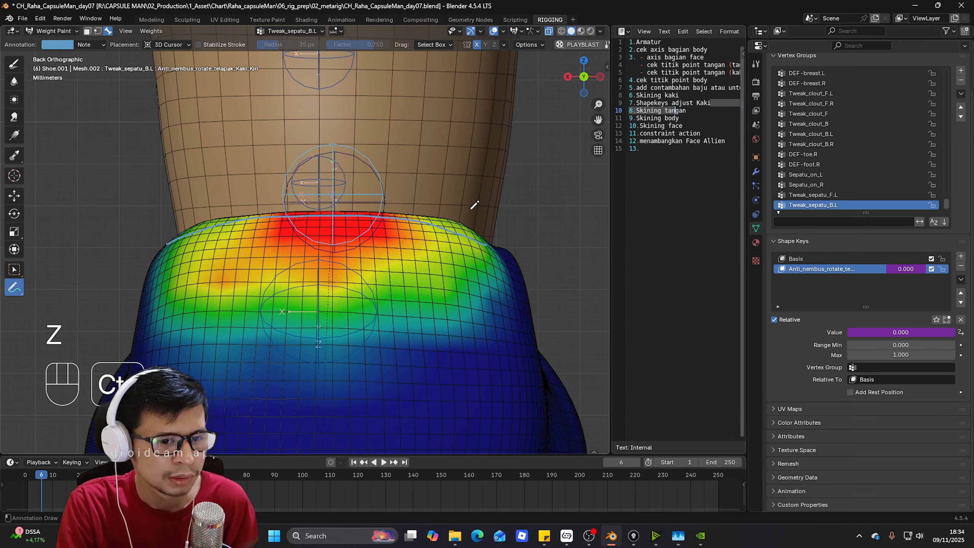
key("ctrl+z")
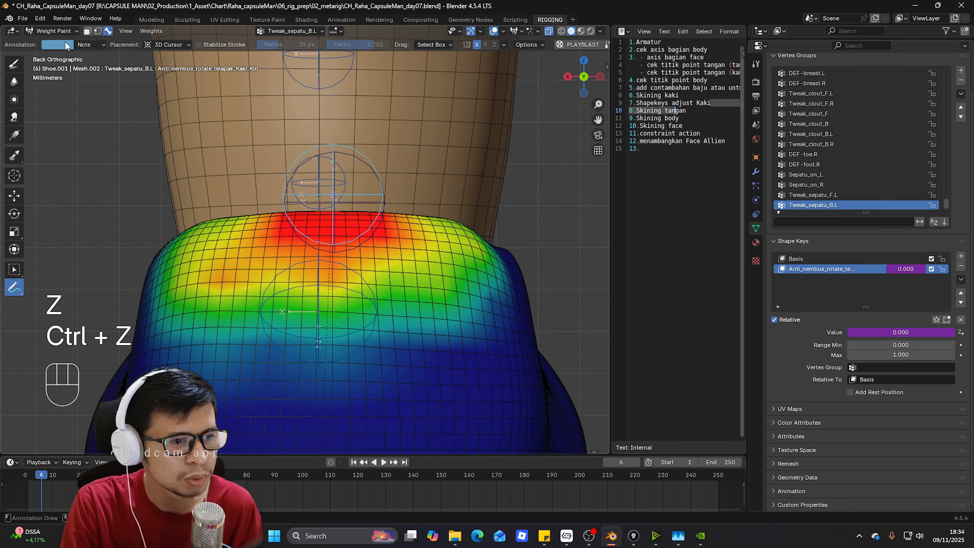
- Try painting the outer end of the heel rim with a brush weight of 0.382, and undo the strokes
left_click(19, 67)
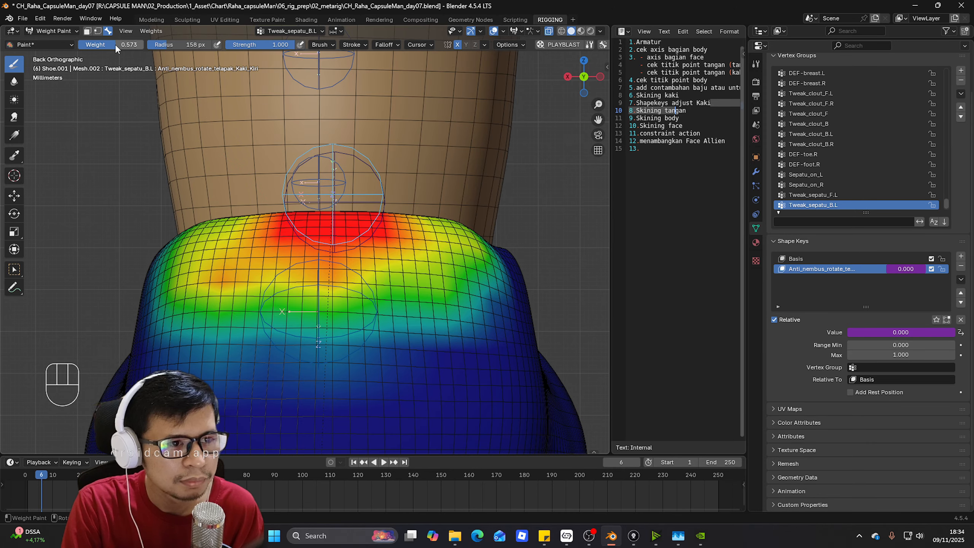
left_click_drag(103, 45, 103, 44)
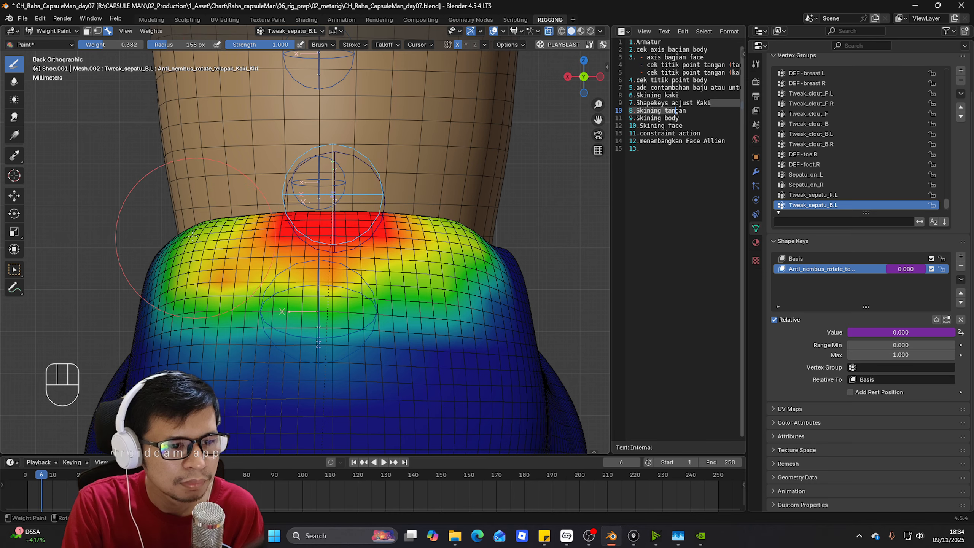
left_click_drag(193, 237, 168, 243)
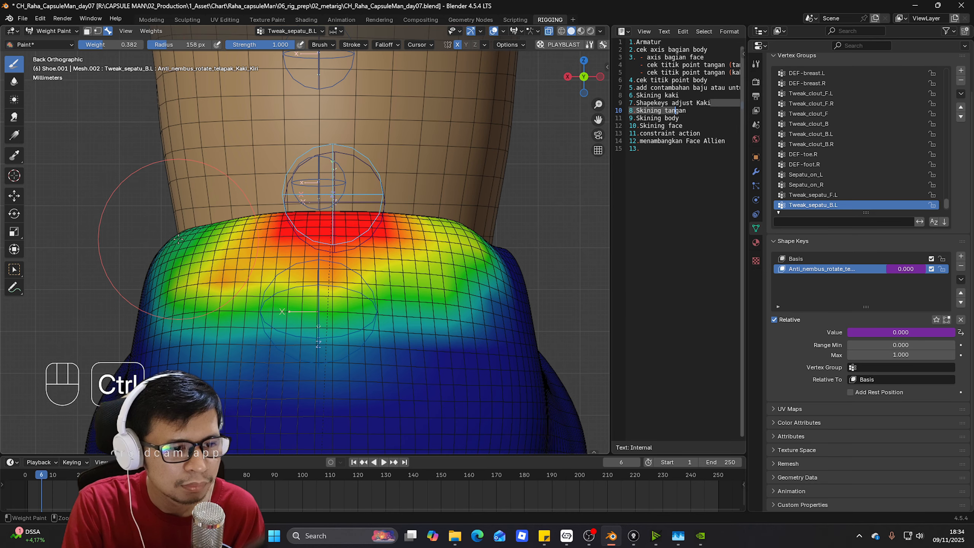
key("ctrl+z")
key("ctrl+z")
middle_click_drag(176, 239, 228, 258)
left_click(194, 241)
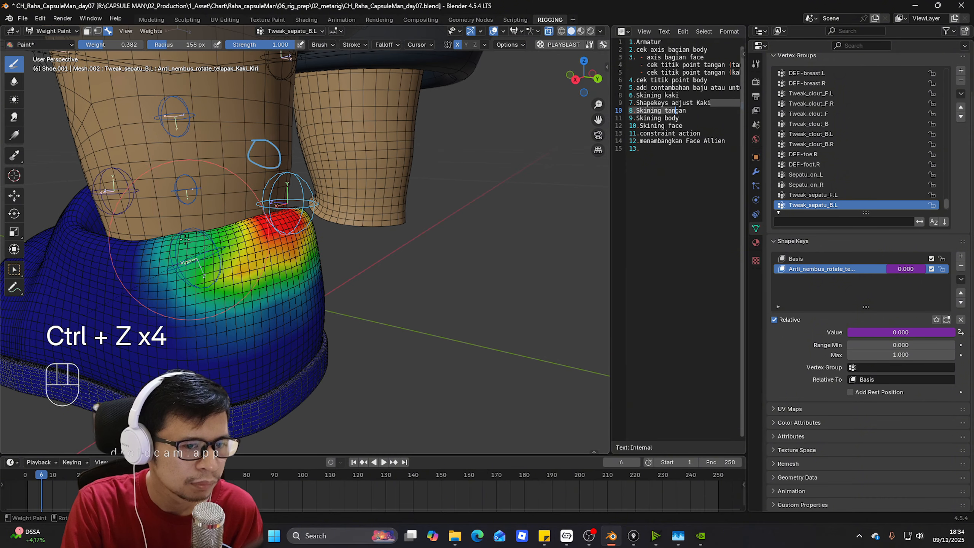
key("ctrl+z")
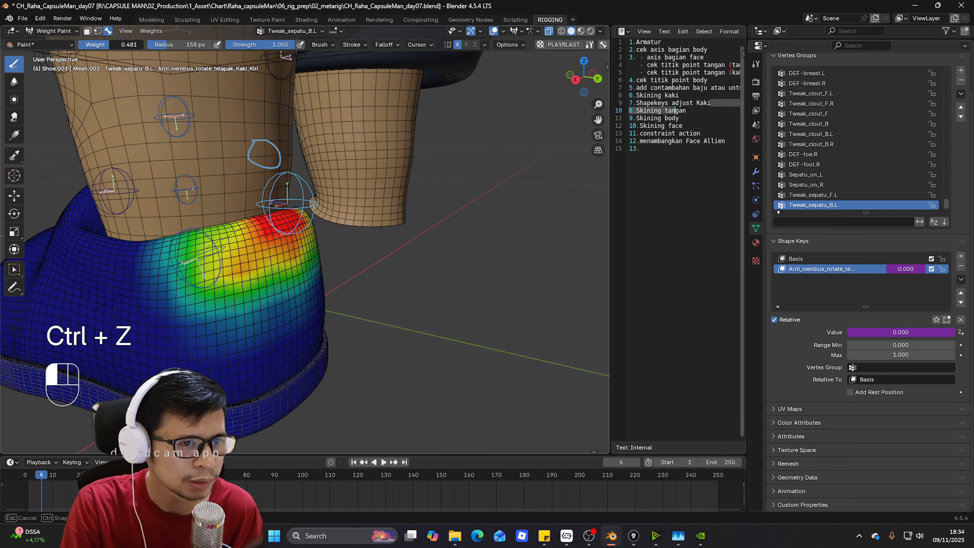
- Set the brush weight to 0.473 and paint the outer end of the heel rim
left_click(197, 247)
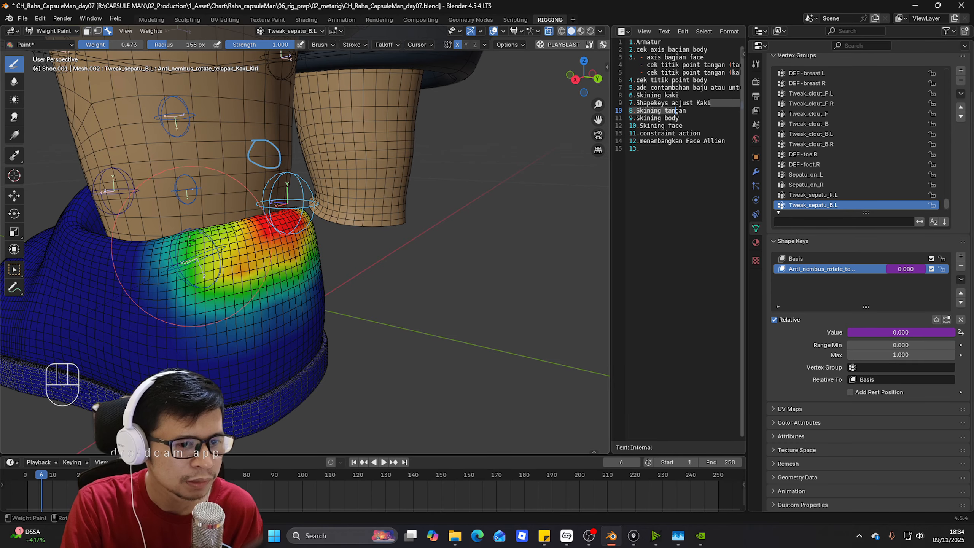
left_click_drag(190, 240, 193, 234)
key("ctrl+z")
key("KP_3")
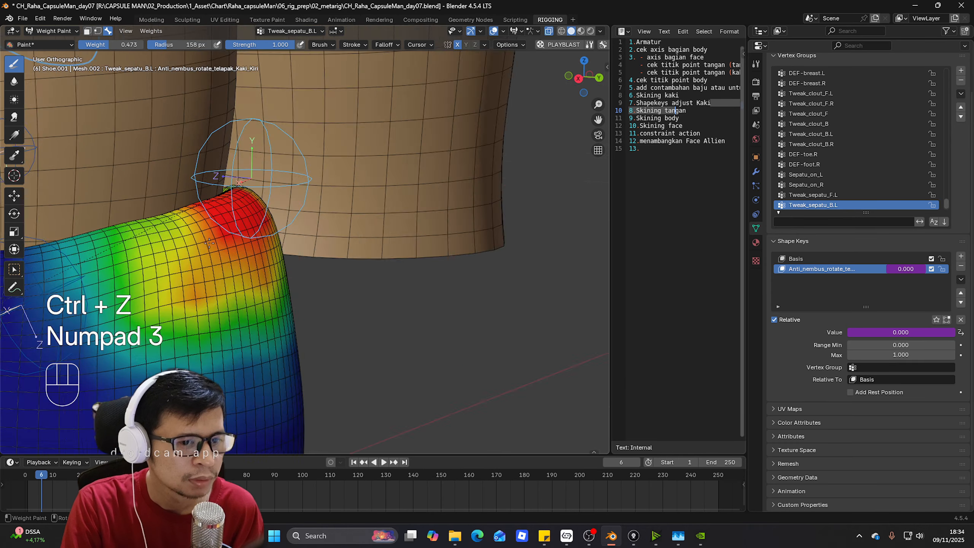
key("KP_1")
key("ctrl+KP_1")
mouse_move(365, 244)
middle_mouse_down("shift")
mouse_move(399, 247)
mouse_move(426, 234)
mouse_move(435, 252)
mouse_move(478, 266)
middle_mouse_up("shift")
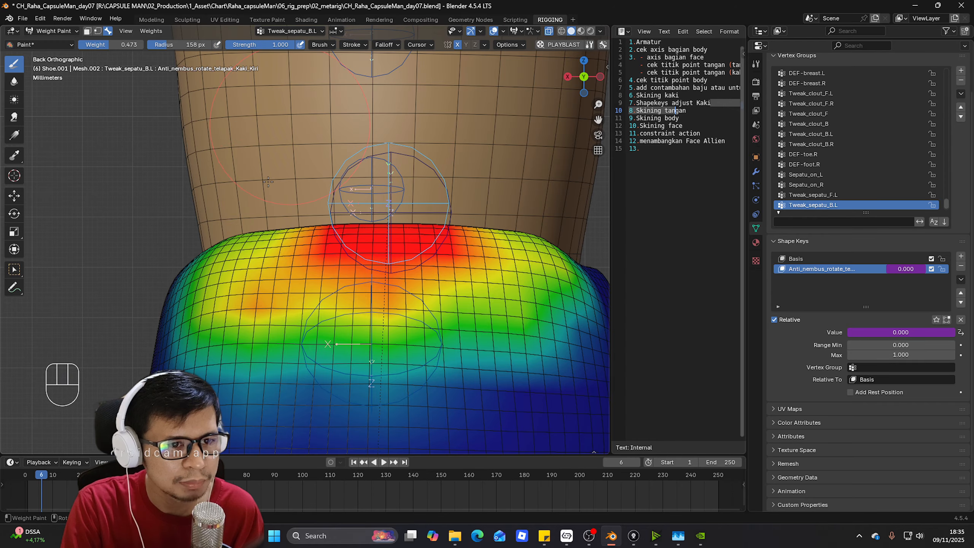
left_click_drag(223, 250, 198, 257)
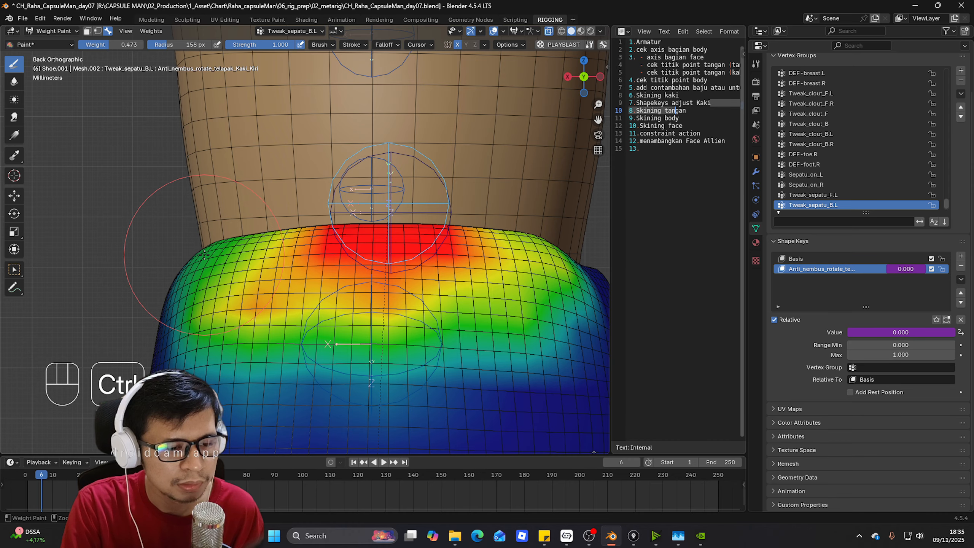
- Undo the last heel paint stroke and trial-move the Tweak_sepatu_B.L bone in side view to check the deformation
key("ctrl+z")
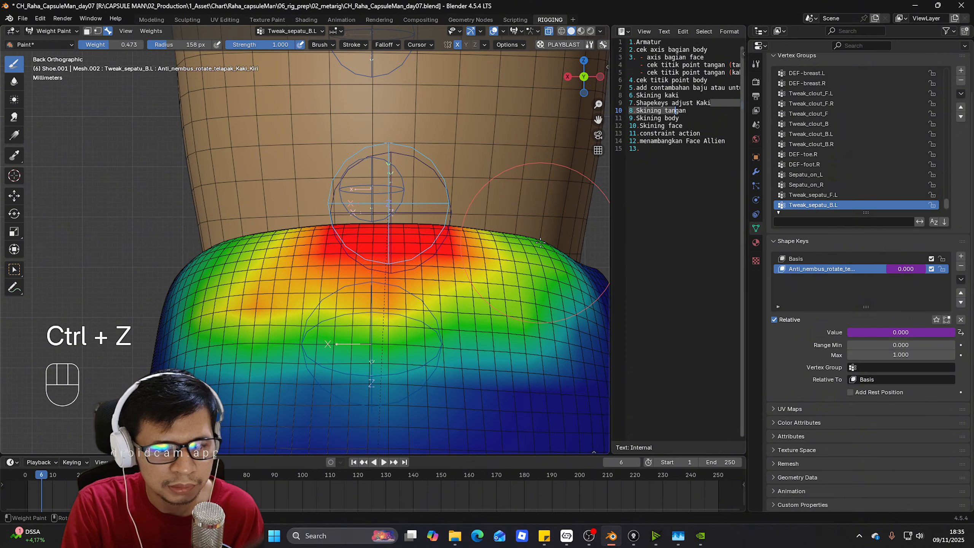
scroll(532, 240, "down", 4)
key("KP_1")
key("KP_3")
key("g")
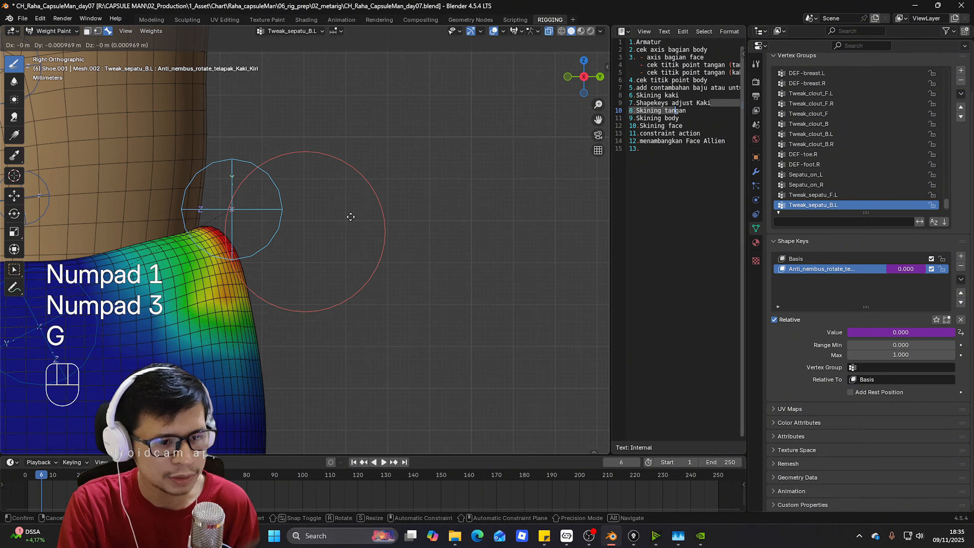
right_click(331, 61)
- Return the left shoe to Object Mode, select the rig, and save the file
scroll(341, 192, "down", 6)
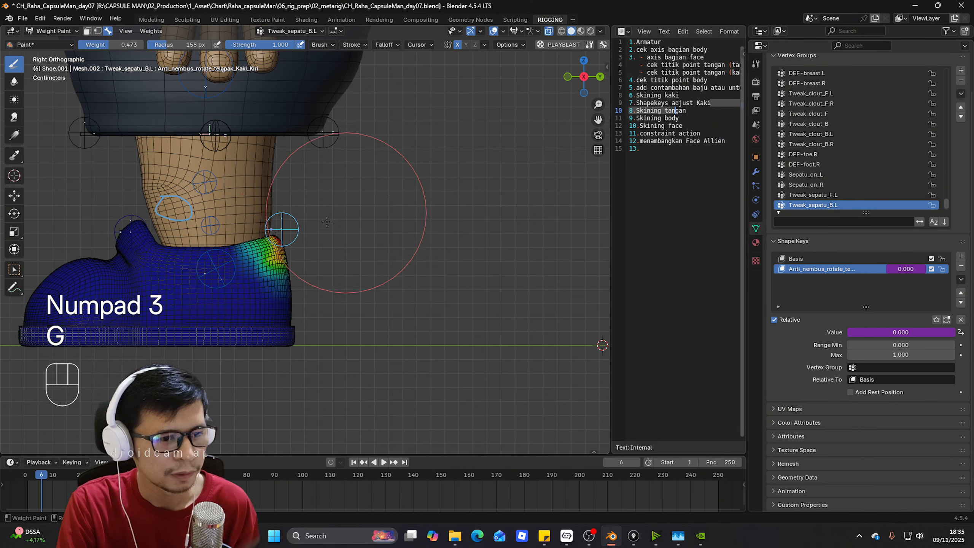
middle_click_drag(341, 199, 428, 217, "shift")
scroll(428, 219, "up", 2)
key("ctrl+Tab")
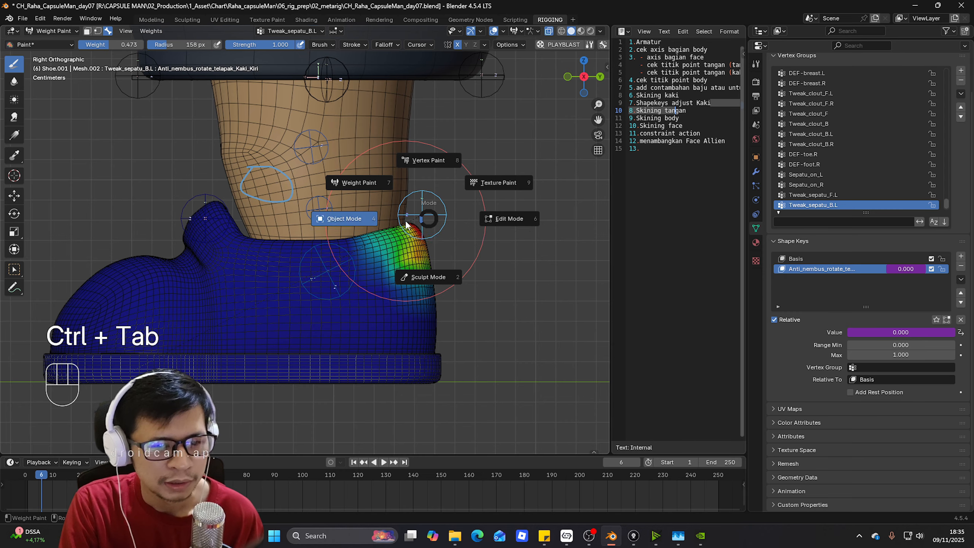
left_click(406, 225)
left_click(439, 232)
scroll(439, 232, "down", 2)
key("ctrl+s")
- Put the rig in Pose Mode and trial-move the left shoe's tweak bones to check how the rim deforms
middle_click_drag(438, 233, 355, 227)
key("ctrl+Tab")
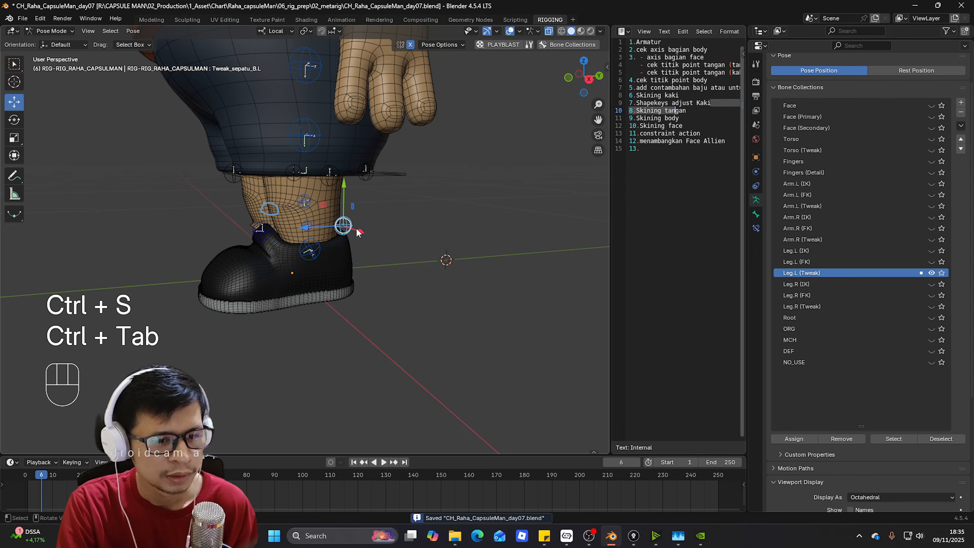
scroll(374, 250, "up", 2)
key("g")
right_click(356, 241)
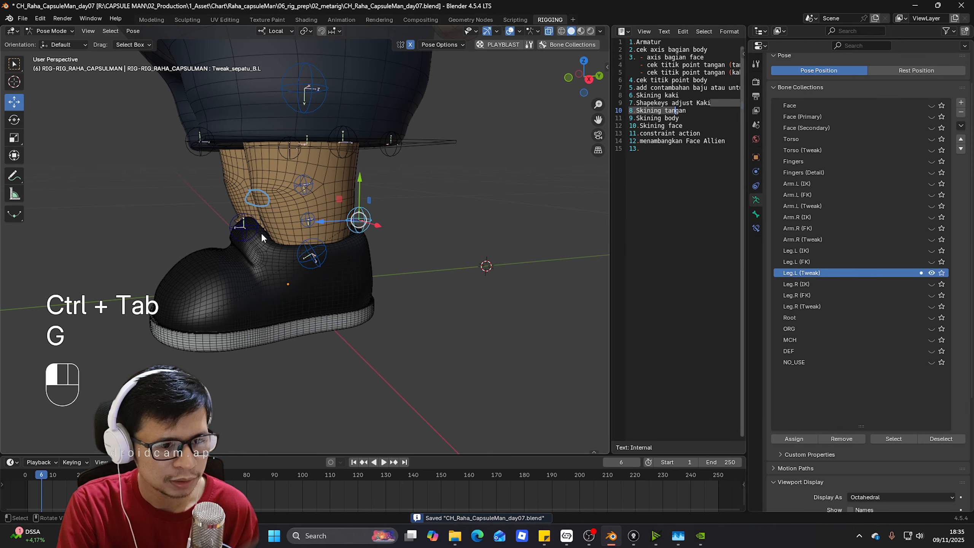
key("g")
key("KP_1")
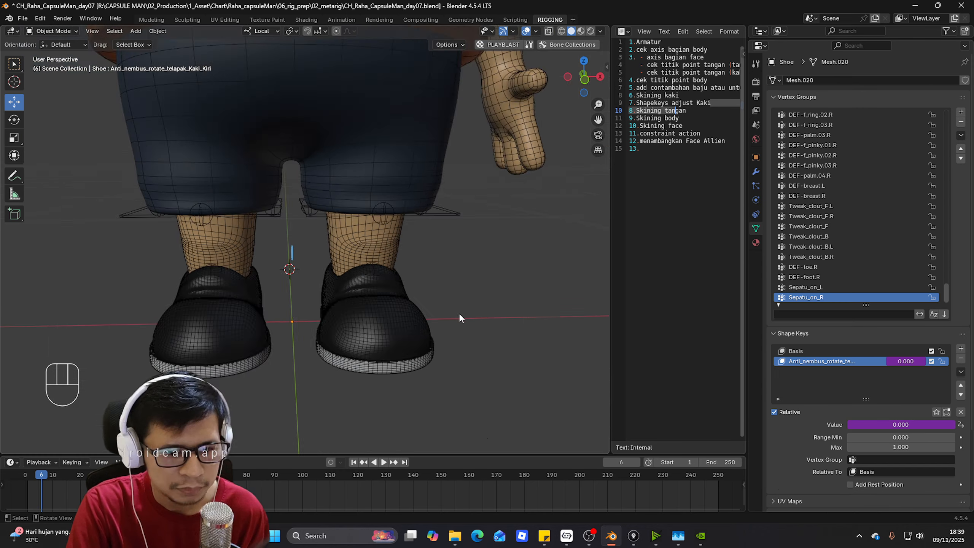
- Select the right shoe, add the left shoe as the active object, and join both into one mesh
scroll(459, 313, "up", 2)
middle_click_drag(458, 313, 484, 310, "shift")
left_click(460, 307)
middle_click_drag(483, 310, 504, 297, "shift")
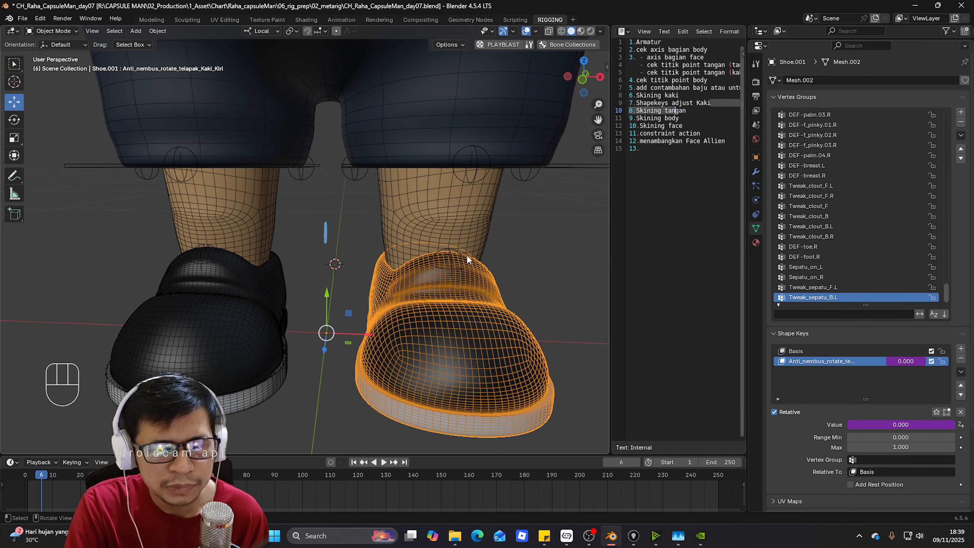
left_click(454, 266)
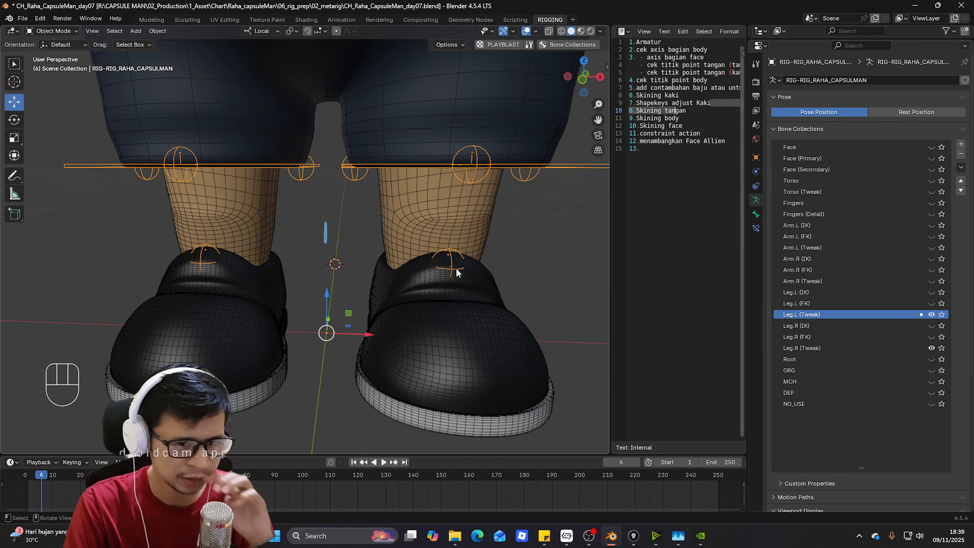
left_click(244, 285)
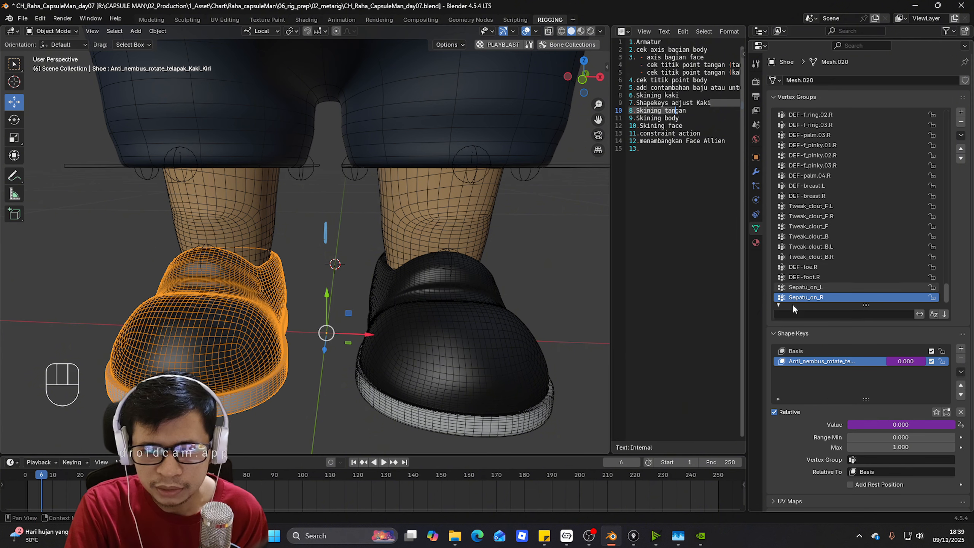
left_click(450, 353)
left_click(264, 347)
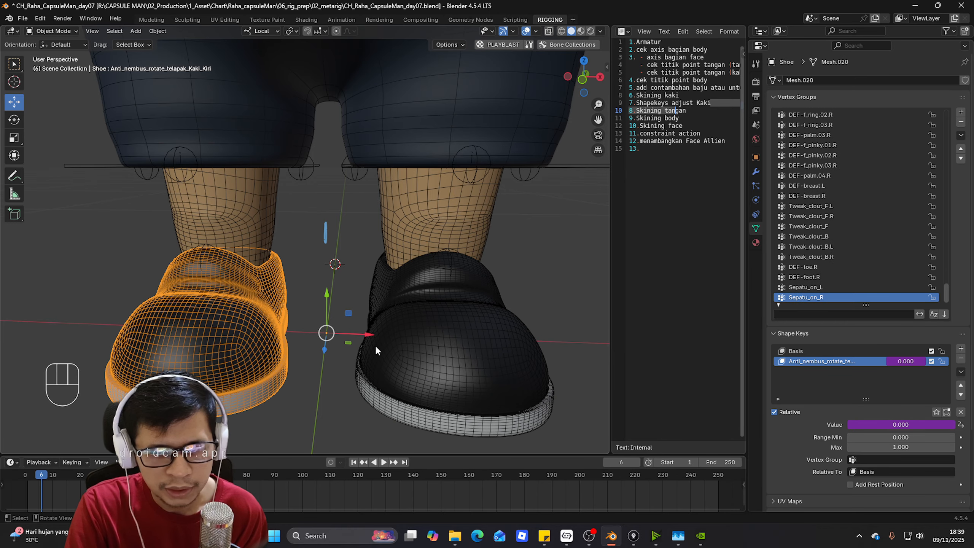
left_click(460, 350, "shift")
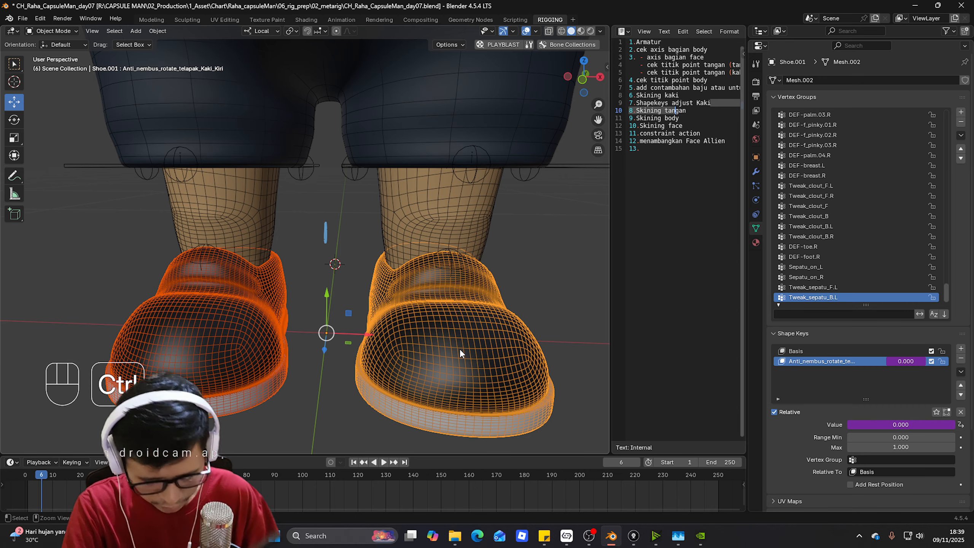
key("ctrl+j")
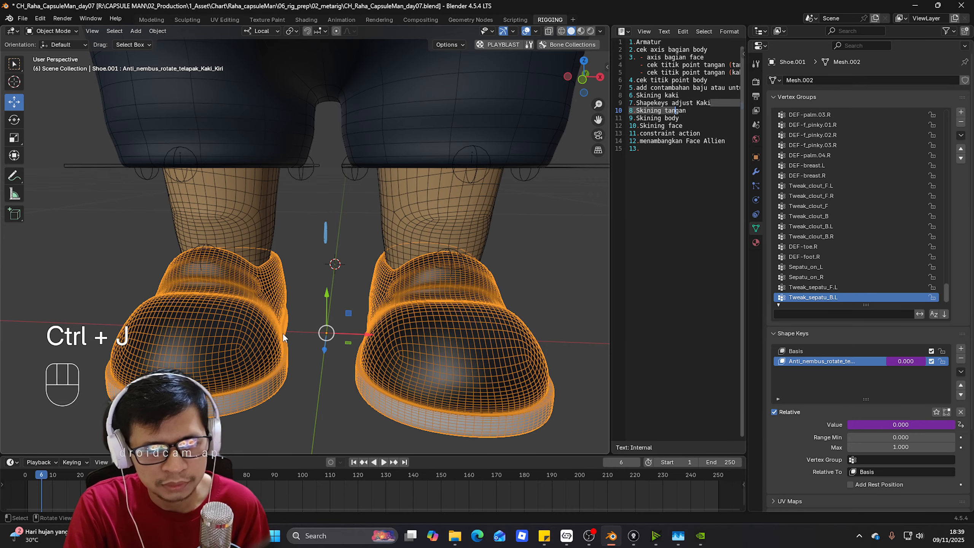
- Inspect the joined shoes in Edit Mode, and trial-move the Tweak_sepatu_F.L bone in Pose Mode
key("Tab")
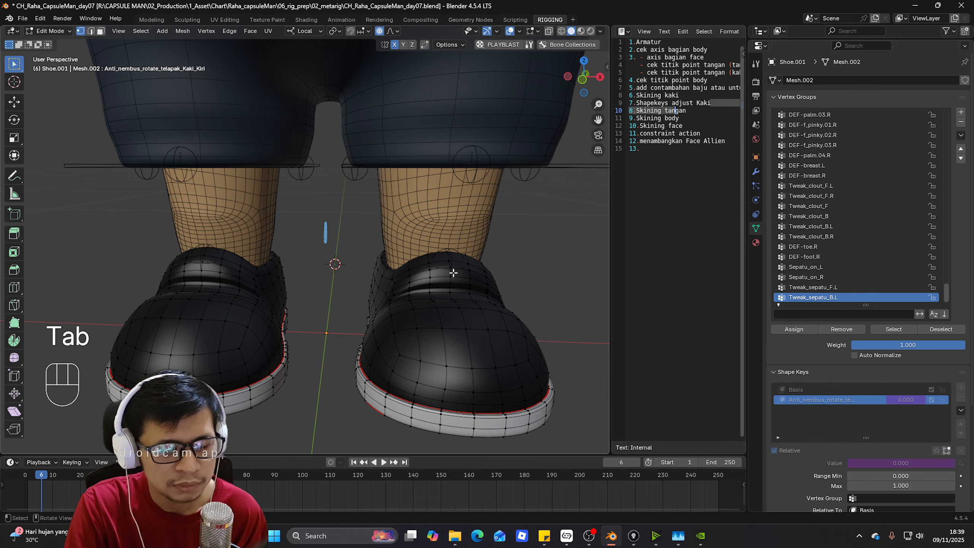
key("Tab")
key("ctrl+Tab")
key("ctrl+Tab")
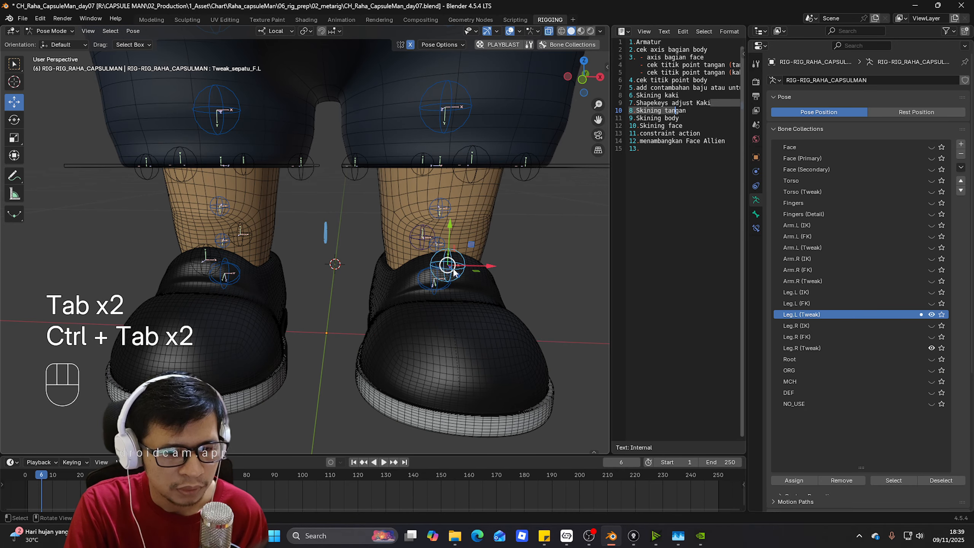
key("g")
left_click(448, 242)
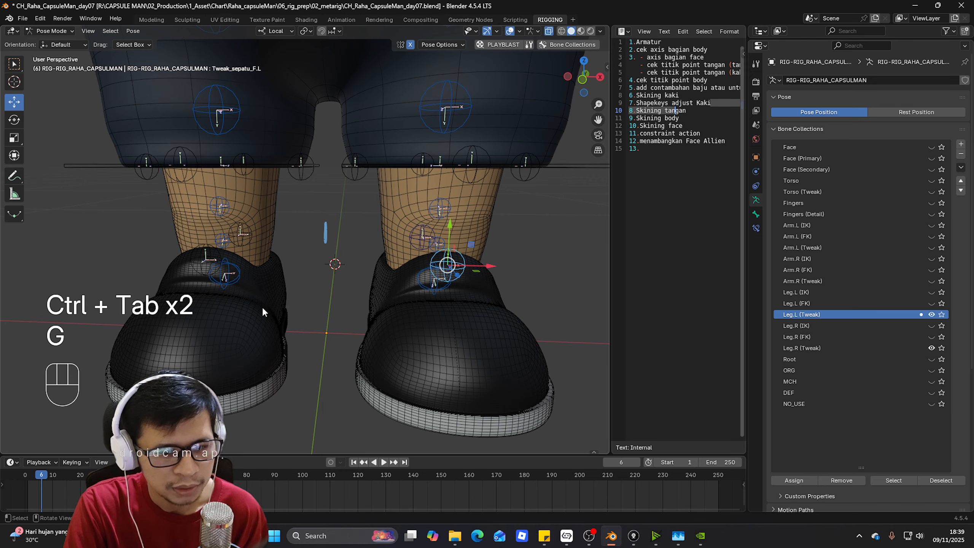
- Make Tweak_sepatu_F.L the joined shoes' active vertex group and put them in Weight Paint mode with the rig selected
key("ctrl+Tab")
left_click(441, 326)
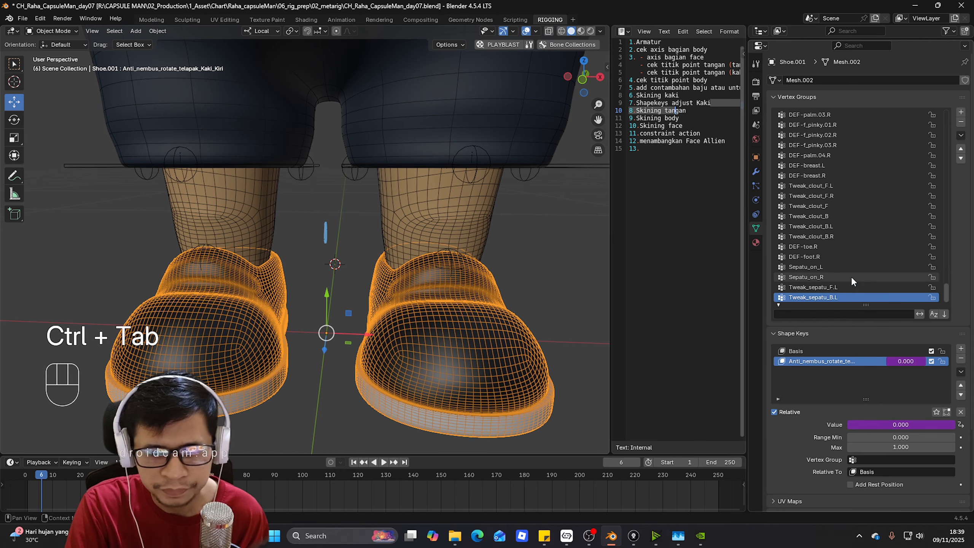
left_click(868, 288)
left_click(450, 259)
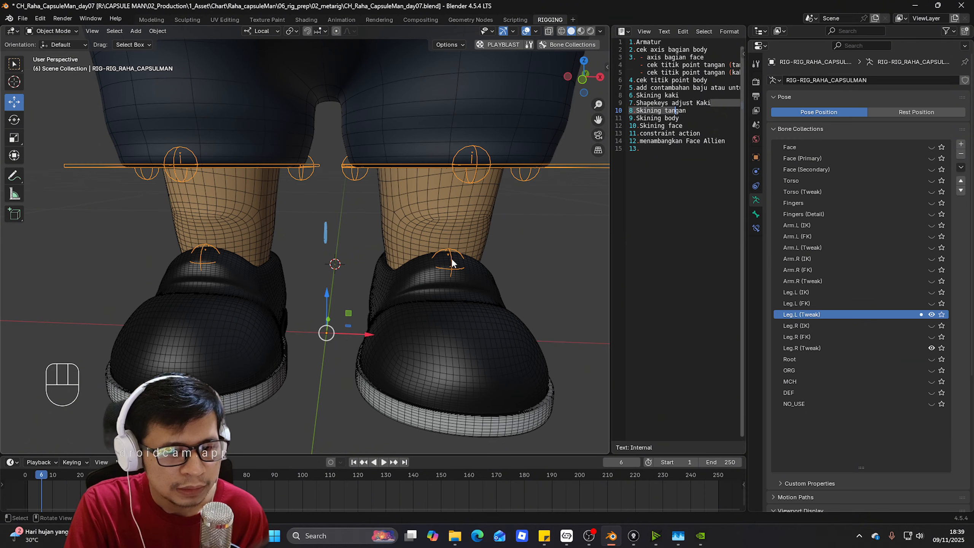
left_click(444, 299, "shift")
left_click(52, 31)
left_click(50, 92)
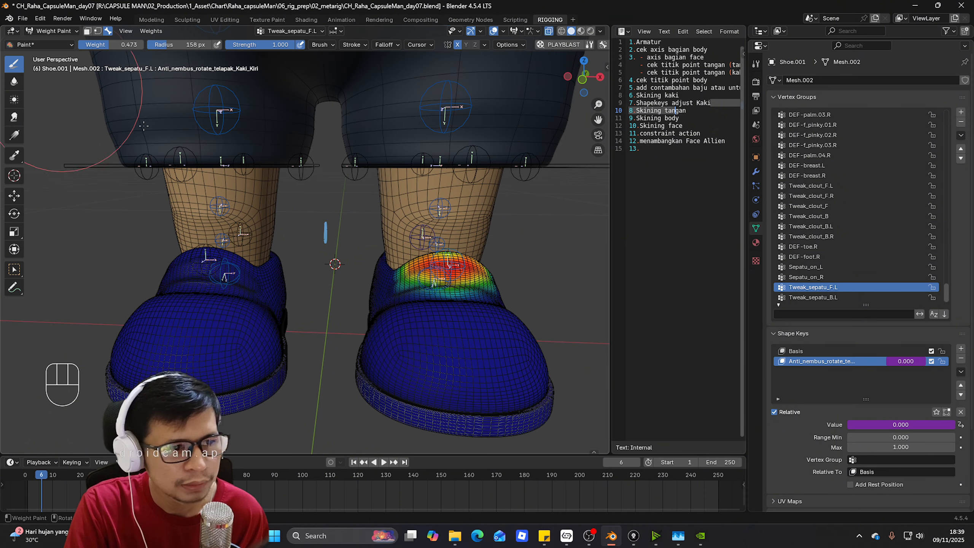
- Duplicate the Tweak_sepatu_F.L vertex group and mirror the copy's weights onto the right shoe
left_click(852, 297)
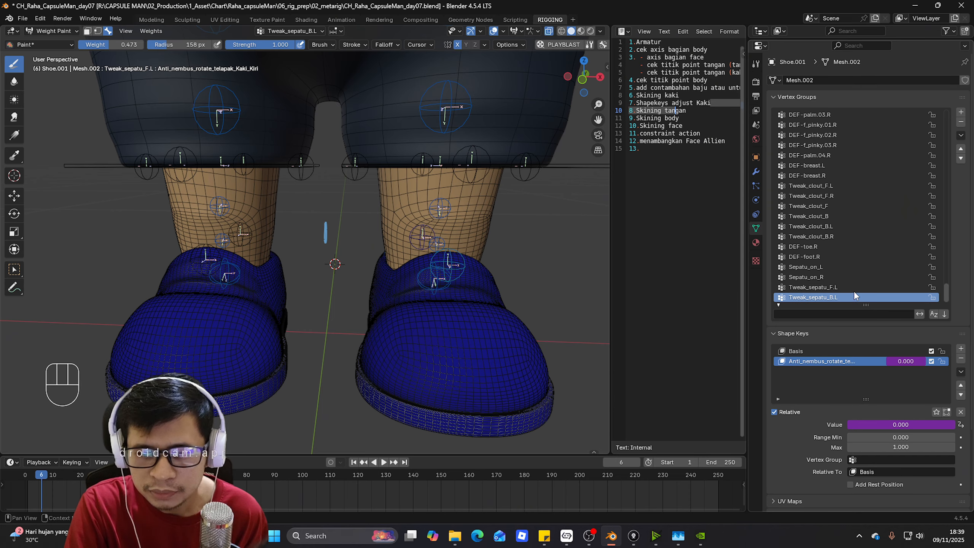
left_click(854, 286)
left_click(960, 135)
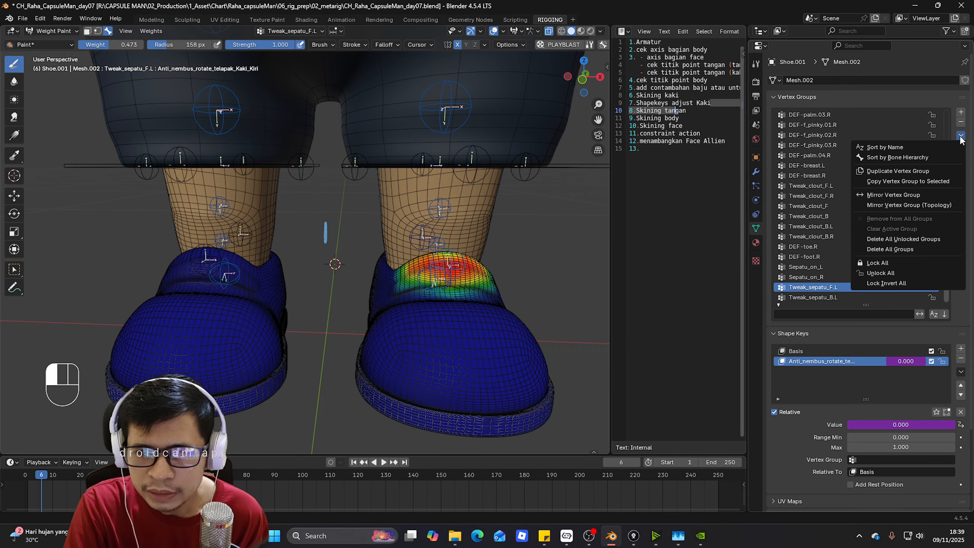
left_click(929, 170)
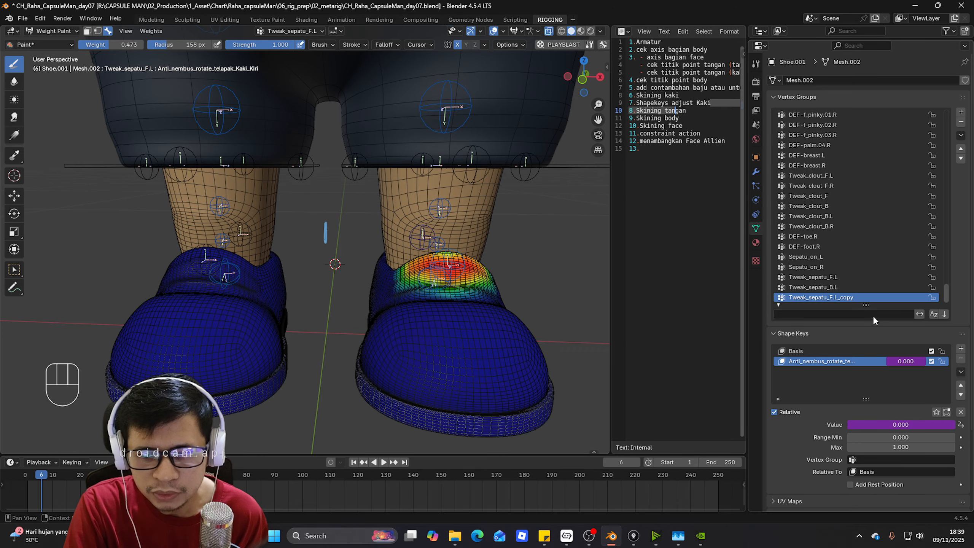
left_click(961, 135)
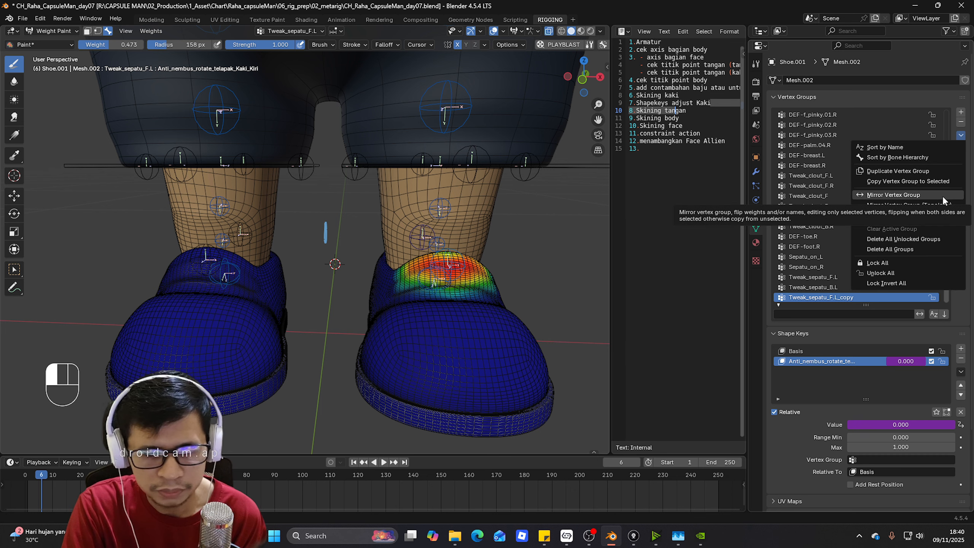
left_click(942, 196)
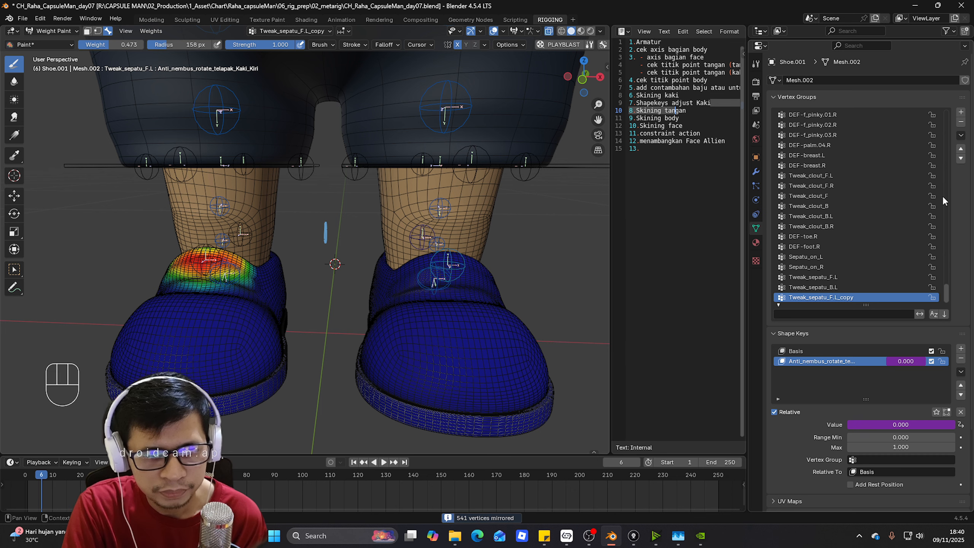
- Rename the mirrored front vertex group copy as Tweak_sepatu_F.R
double_click(869, 297)
left_click(870, 299)
key("BackSpace")
key("BackSpace")
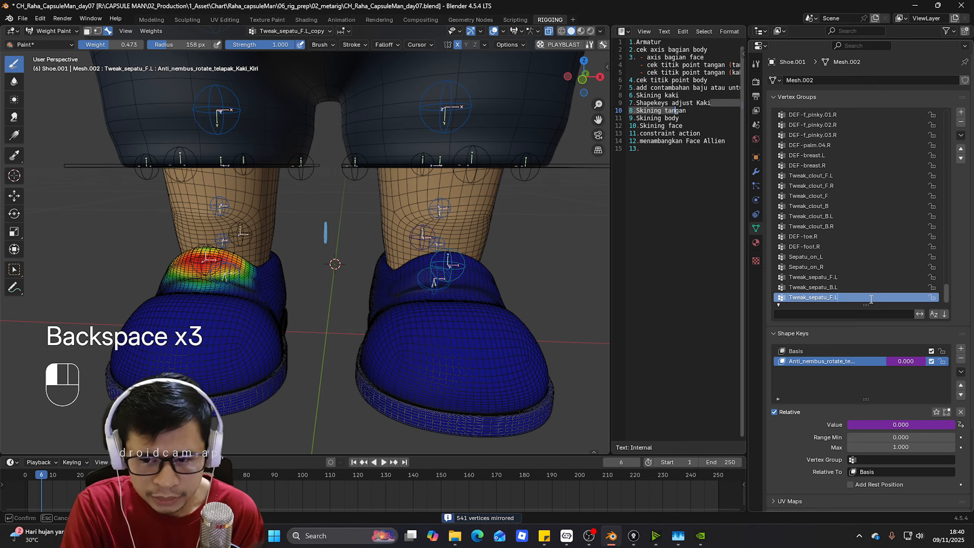
type("r")
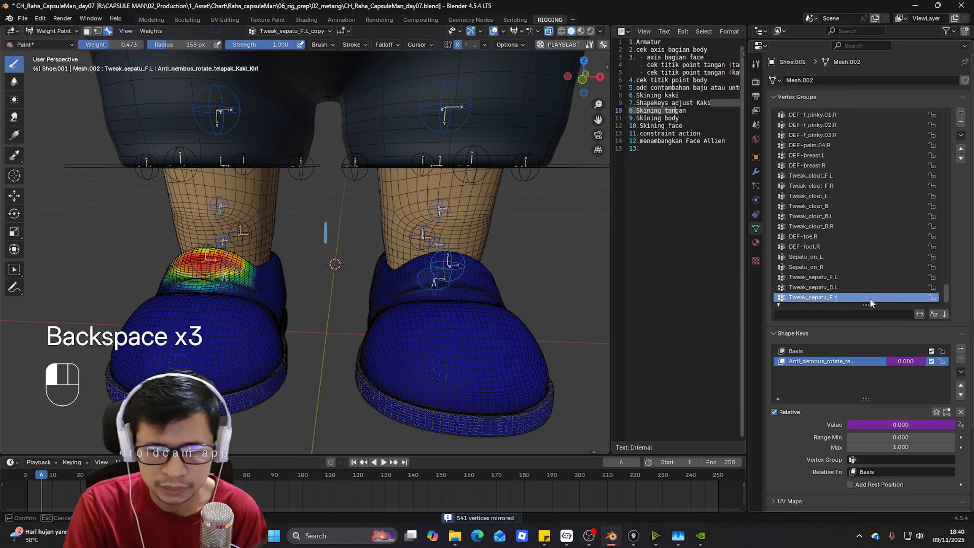
key("Return")
double_click(870, 299)
left_click(871, 299)
key("BackSpace")
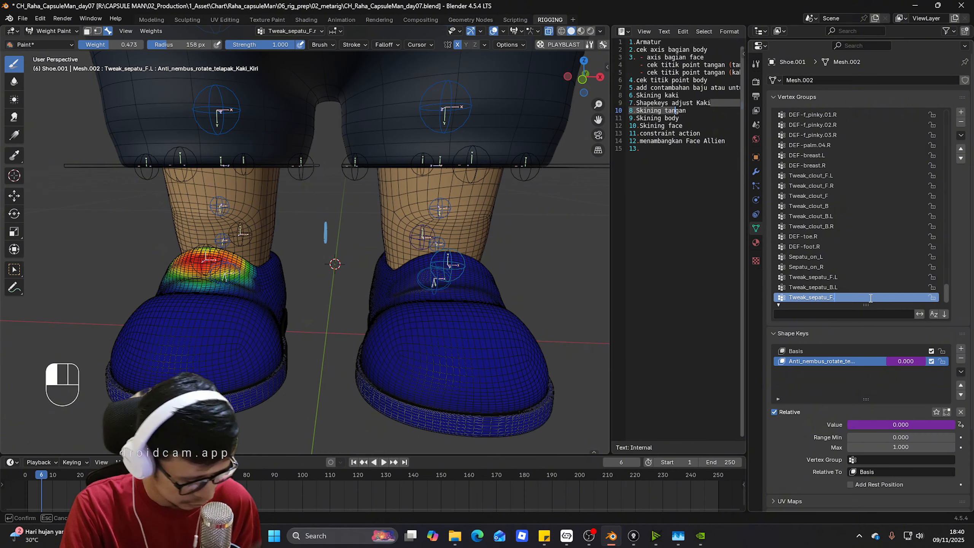
key("Return")
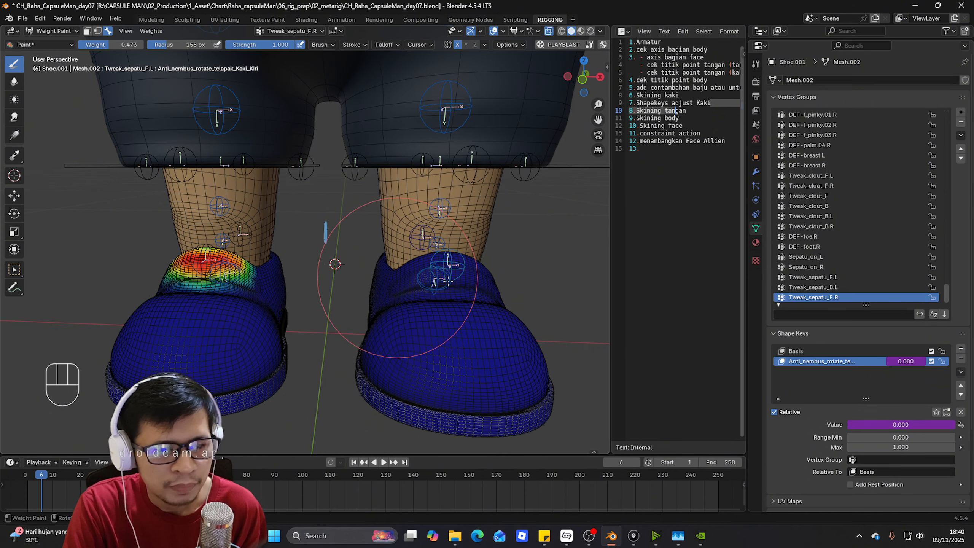
- Duplicate the Tweak_sepatu_B.L vertex group and mirror the copy's weights onto the right shoe's heel
left_click(856, 288)
left_click(961, 135)
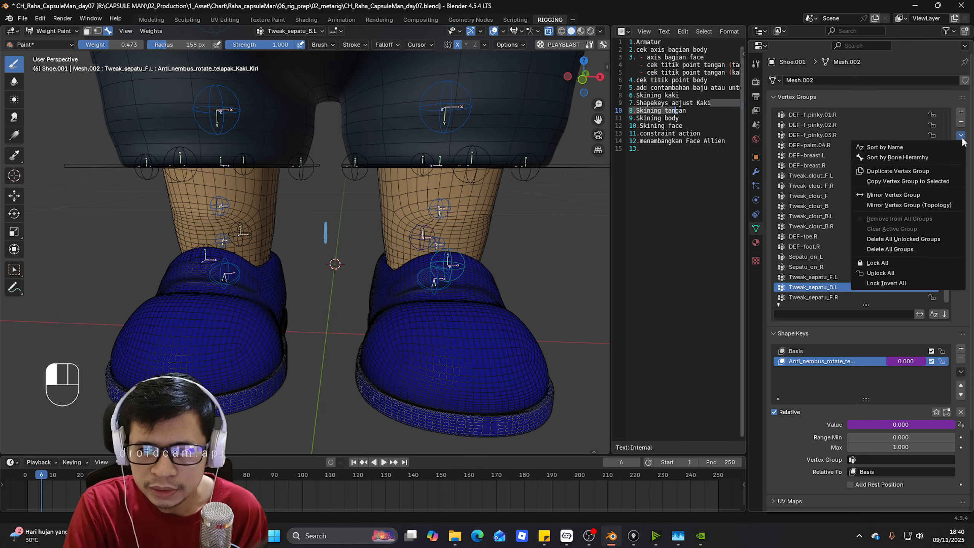
left_click(935, 172)
left_click(961, 135)
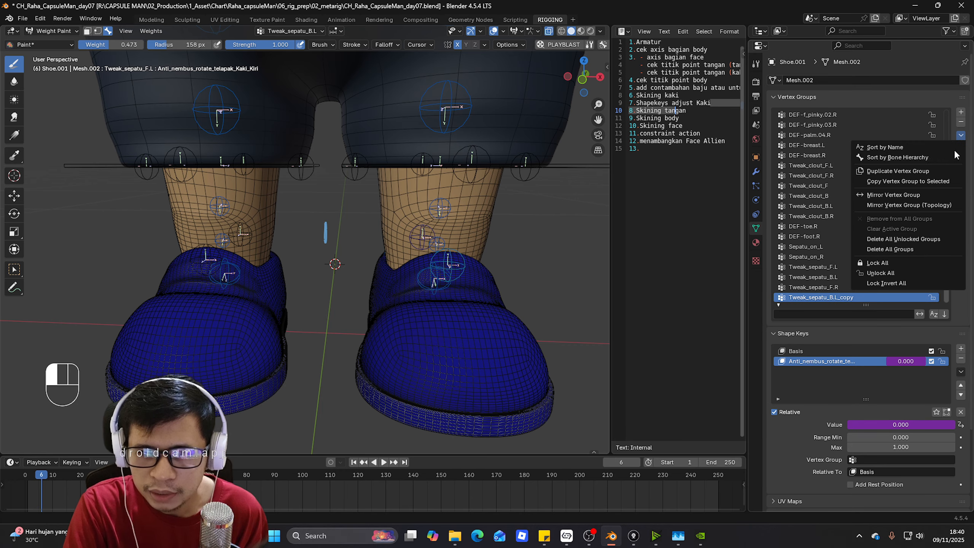
left_click(902, 193)
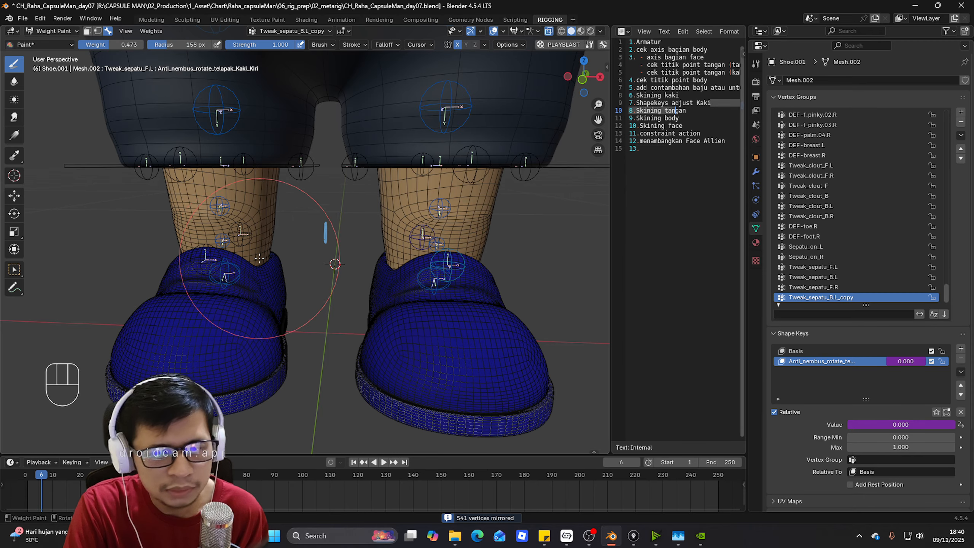
middle_click_drag(247, 290, 88, 249)
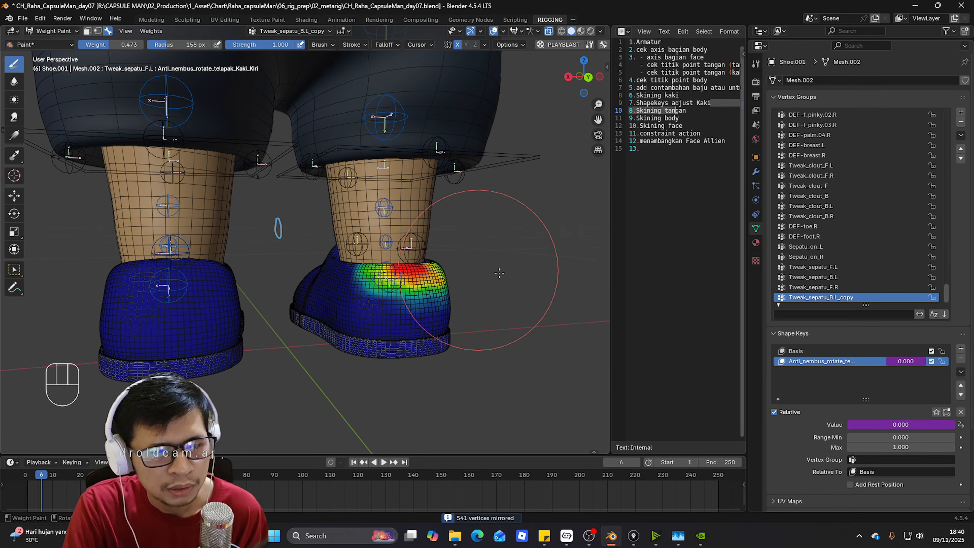
- Rename the mirrored heel vertex group copy as Tweak_sepatu_B.R
double_click(860, 298)
key("BackSpace")
key("BackSpace")
key("BackSpace")
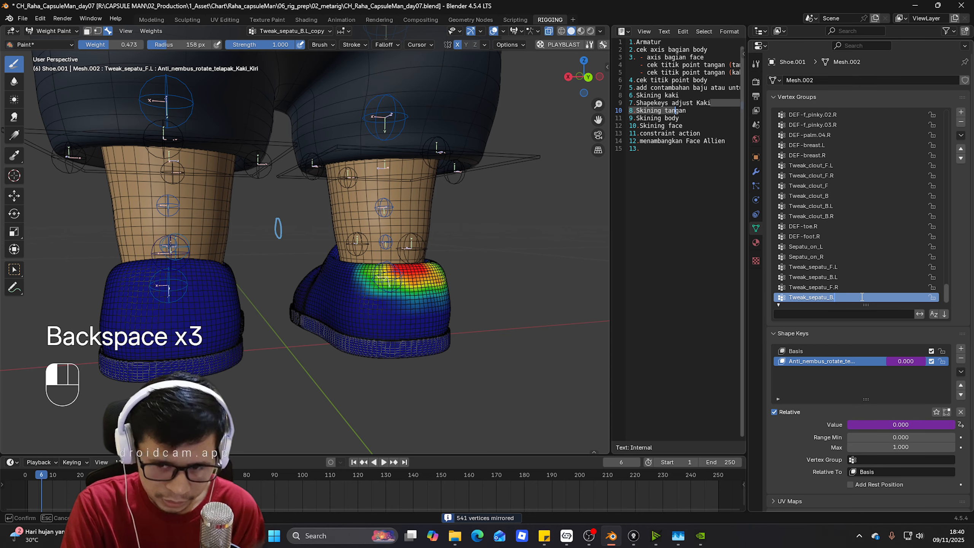
type("R")
key("Return")
- Return the shoes to Object Mode, select the rig, and switch it to Pose Mode
mouse_move(474, 282)
middle_mouse_down()
mouse_move(444, 292)
mouse_move(467, 296)
middle_mouse_up()
key("ctrl+Tab")
left_click(441, 297)
middle_click_drag(379, 294, 401, 257)
left_click(434, 277)
key("ctrl+Tab")
- Trial-move the shoe tweak bones, including Tweak_sepatu_B.R, to check the right heel's mirrored weights
key("KP_4")
key("KP_3")
key("g")
right_click(459, 253)
left_click(421, 240)
key("g")
right_click(412, 209)
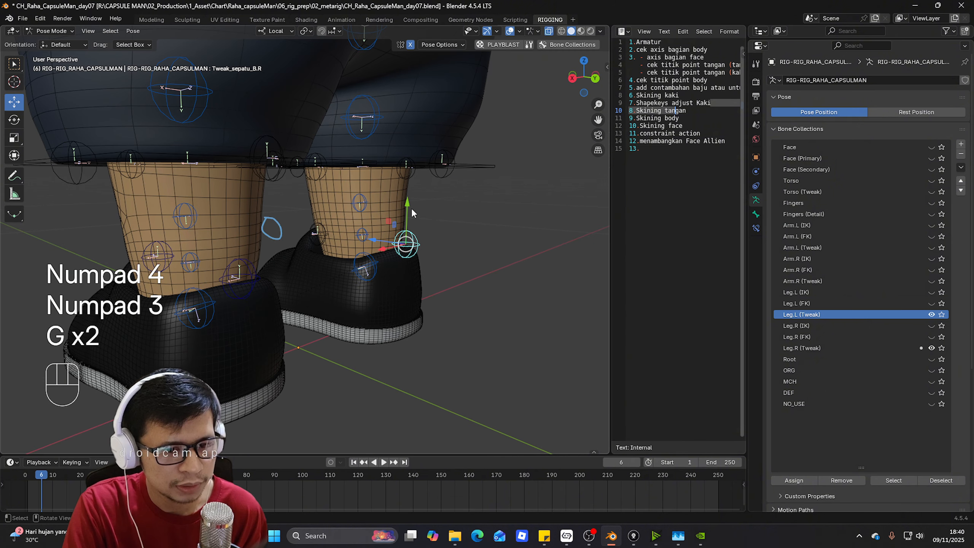
key("g")
right_click(483, 95)
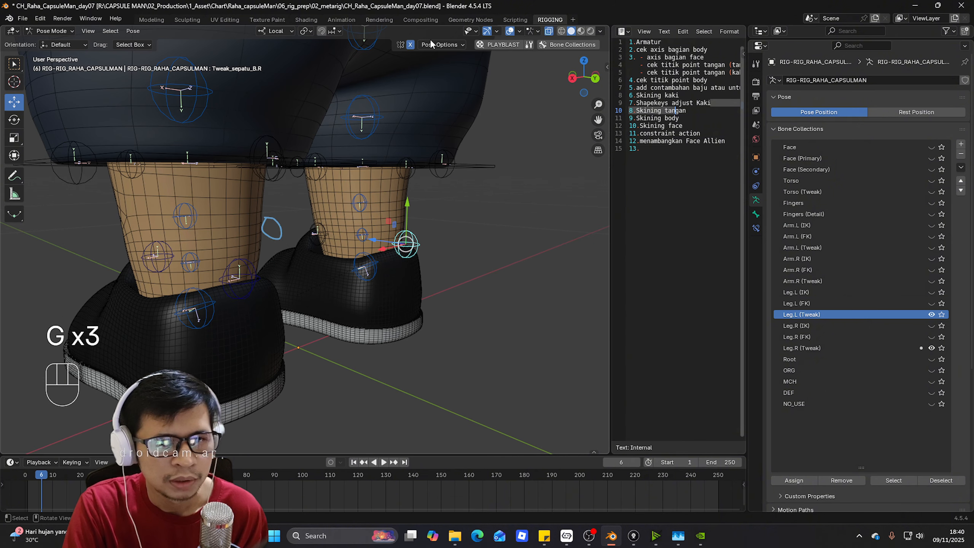
- Trial-move the heel and front shoe tweak bones on both feet, cancelling each move, to check the rim deformation
key("g")
right_click(336, 273)
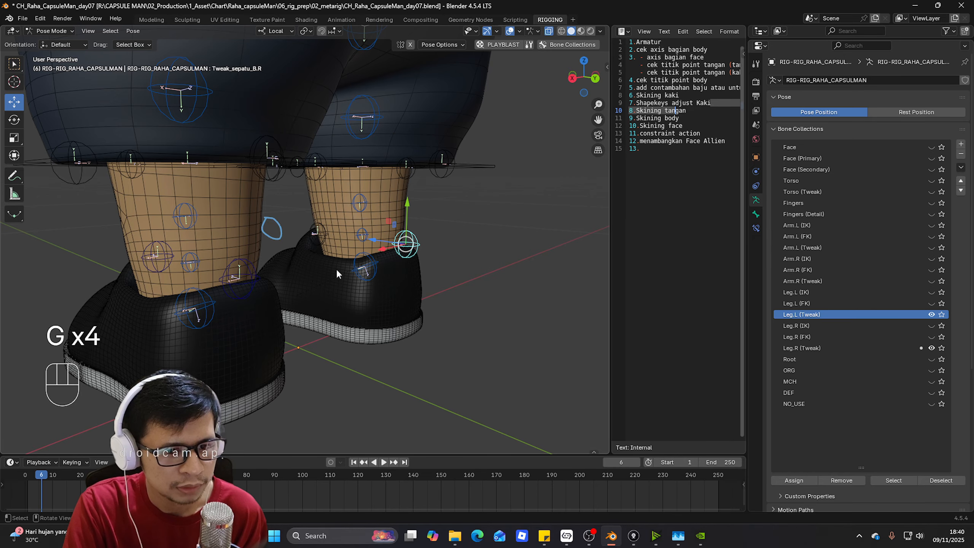
left_click(240, 287)
key("g")
right_click(245, 265)
middle_click_drag(246, 276, 413, 292)
left_click(455, 276)
key("g")
right_click(339, 271)
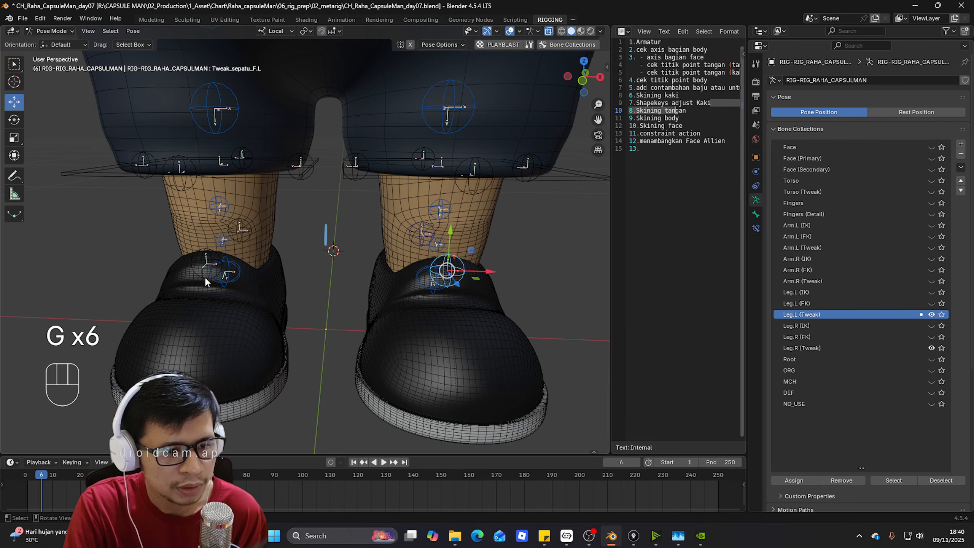
key("g")
right_click(231, 212)
key("KP_1")
- Return the rig to Object Mode, select the joined shoes, and show their modifier stack
key("ctrl+Tab")
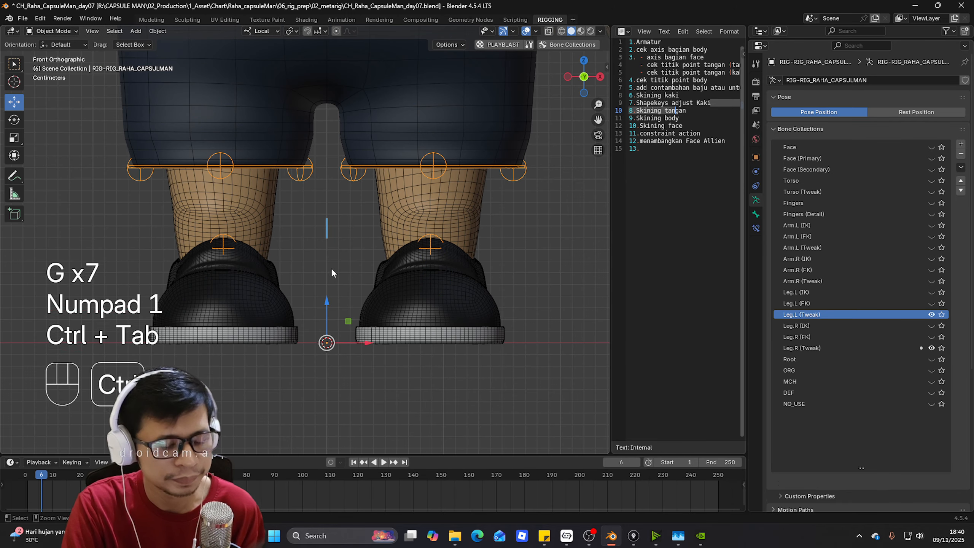
middle_click_drag(357, 256, 401, 290)
left_click(401, 290)
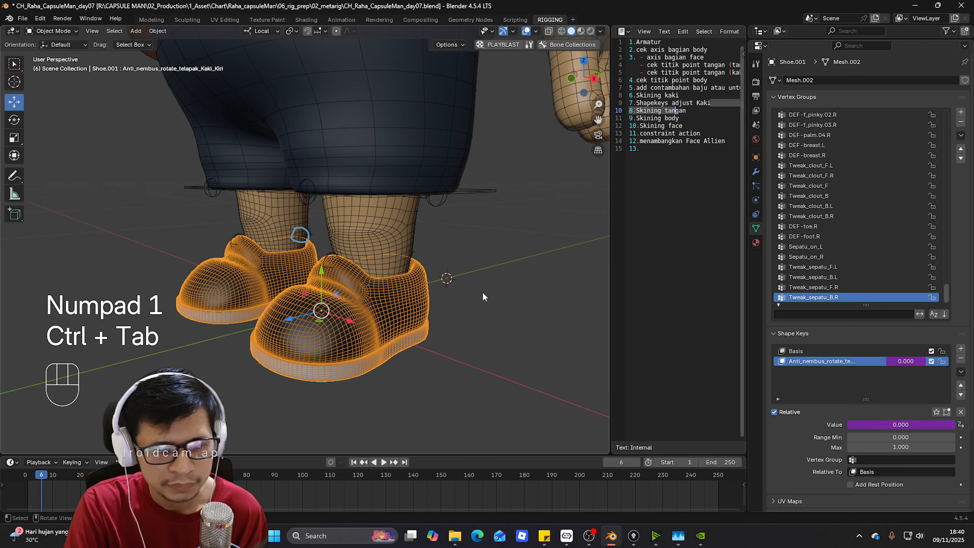
scroll(471, 208, "down", 6)
middle_click_drag(406, 94, 403, 215, "shift")
key("KP_1")
middle_click_drag(460, 328, 430, 238, "shift")
scroll(419, 220, "up", 3)
key("ctrl+Tab")
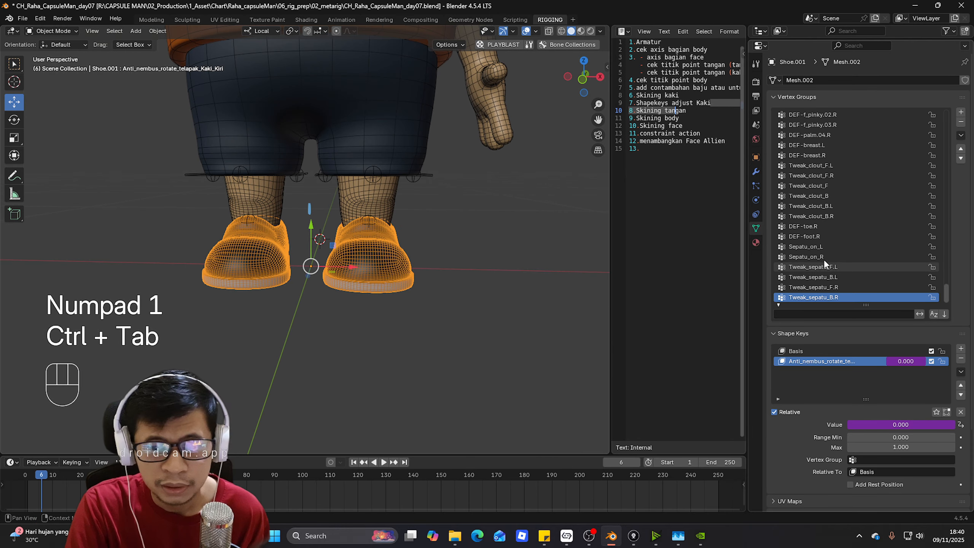
left_click(755, 173)
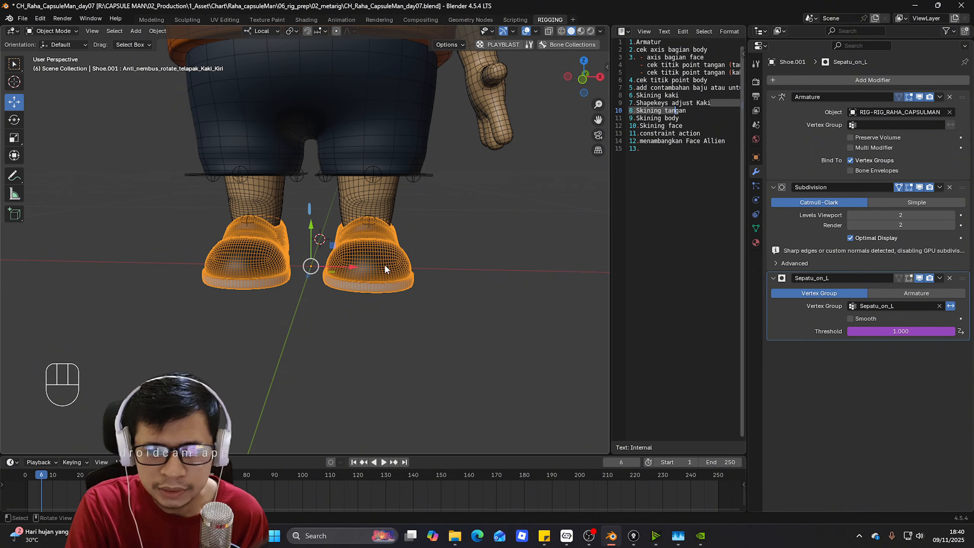
- Examine the shoes' linked right-side geometry and vertex groups in Edit Mode, and return to Object Mode
scroll(384, 262, "up", 2)
scroll(387, 269, "up", 1)
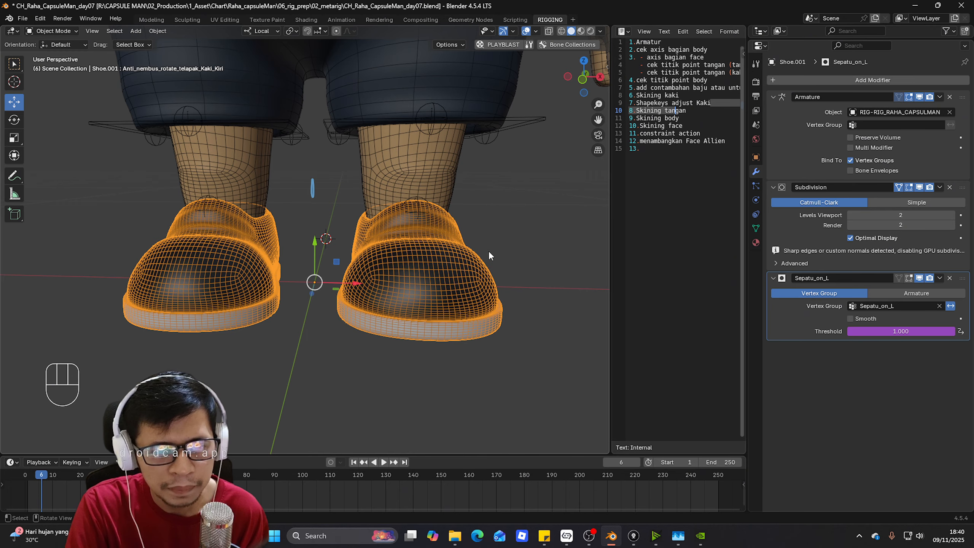
key("Tab")
left_click(755, 229)
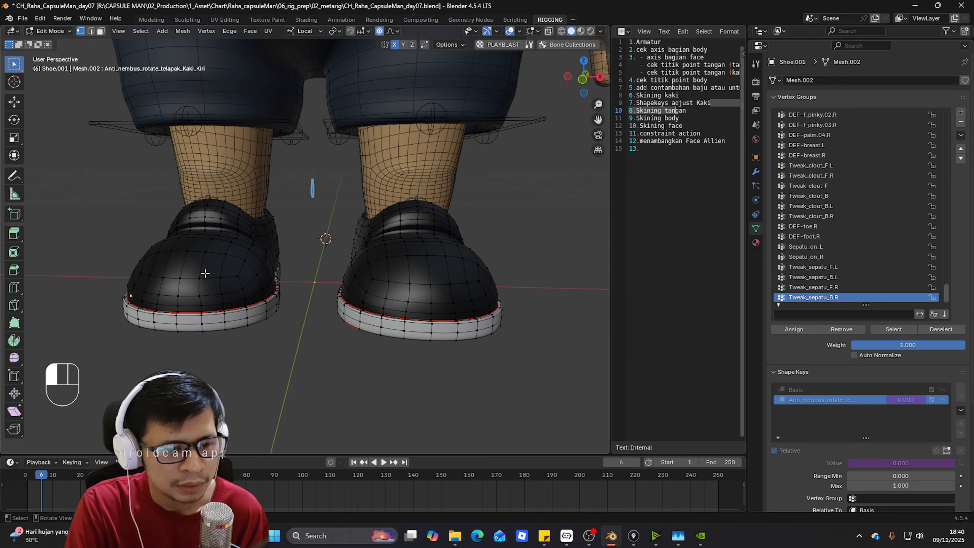
key("l")
middle_click_drag(206, 268, 380, 241)
key("Tab")
key("KP_1")
scroll(437, 171, "up", 3, "shift")
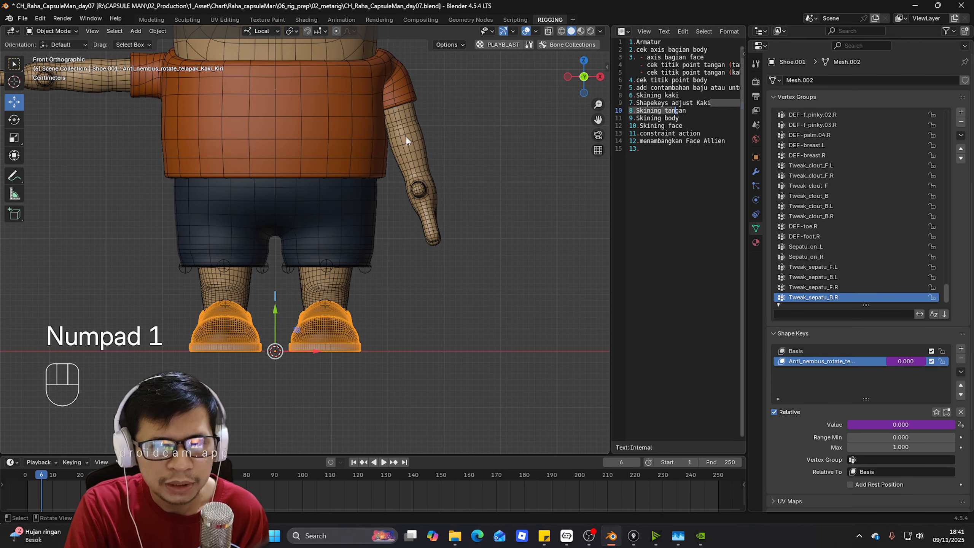
- Select the rig, show the Leg.L (IK) and Leg.R (IK) bone collections, and switch to Pose Mode
left_click(364, 272)
left_click(589, 45)
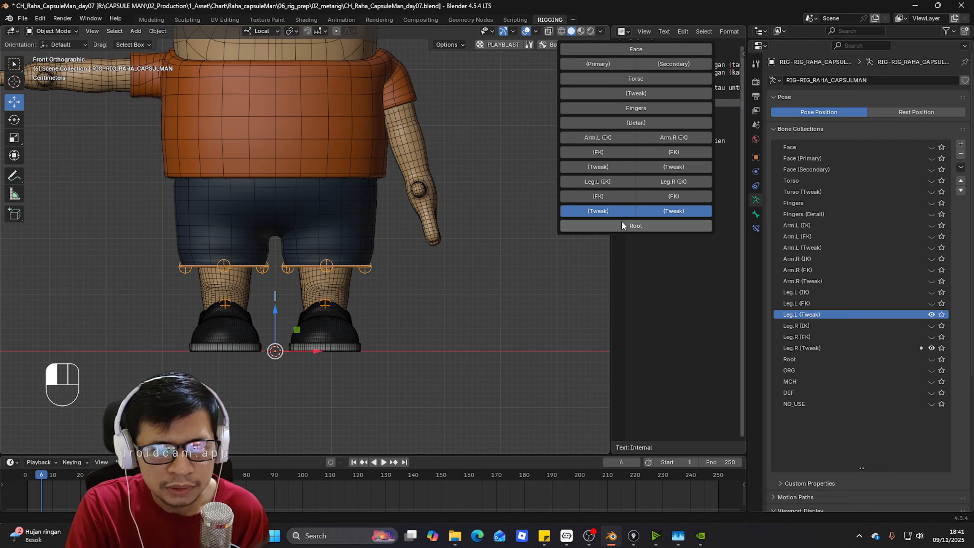
left_click(617, 183)
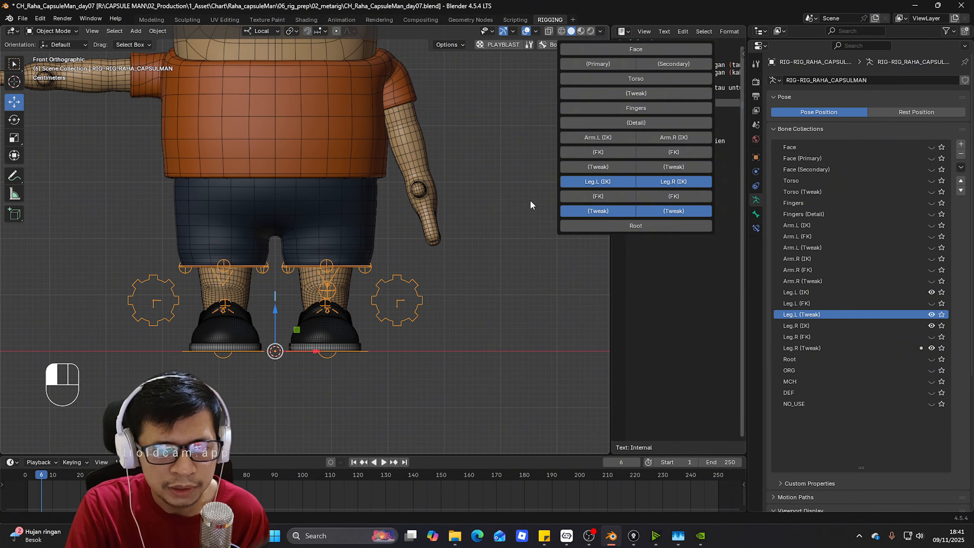
key("ctrl+Tab")
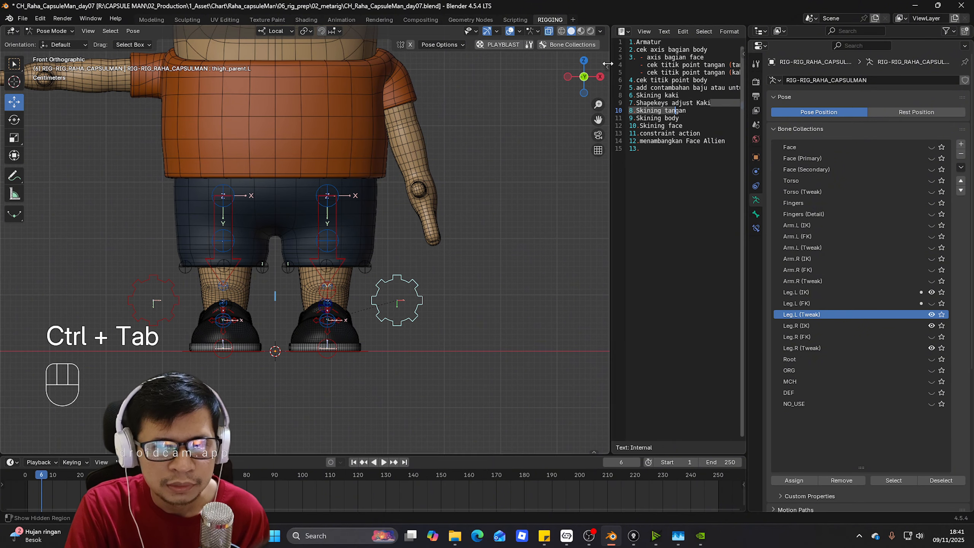
- Try the Sepatu.L and Sepatu.R custom properties on the thigh_parent bones to check each shoe's visibility
left_click(608, 64)
scroll(564, 233, "down", 5)
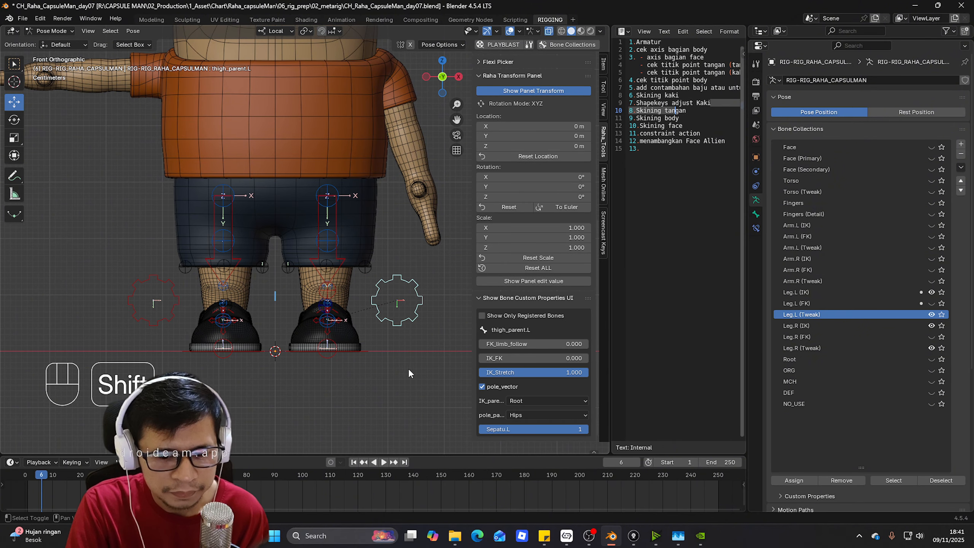
middle_click_drag(408, 373, 435, 300, "shift")
mouse_move(524, 428)
left_mouse_down()
mouse_move(495, 429)
mouse_move(537, 429)
left_mouse_up()
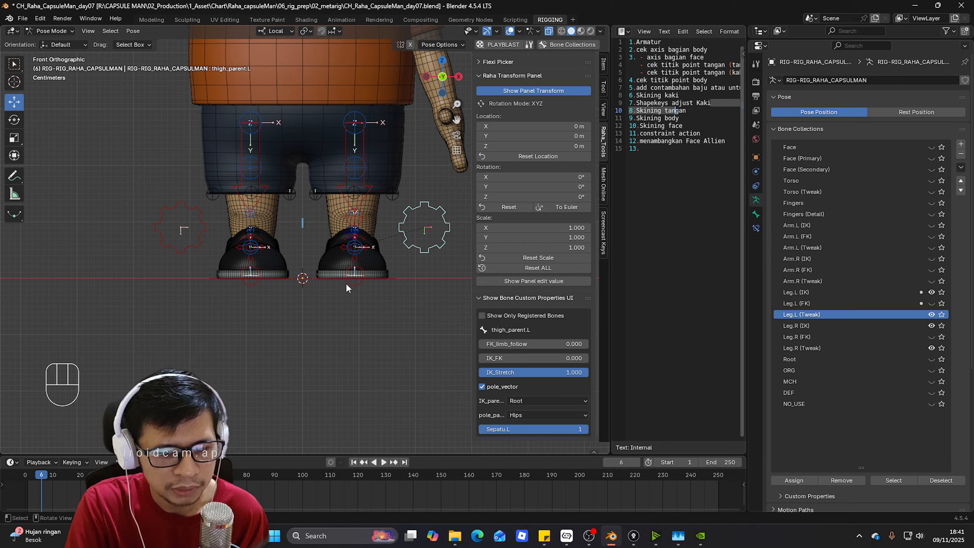
left_click(184, 238)
scroll(571, 400, "down", 1)
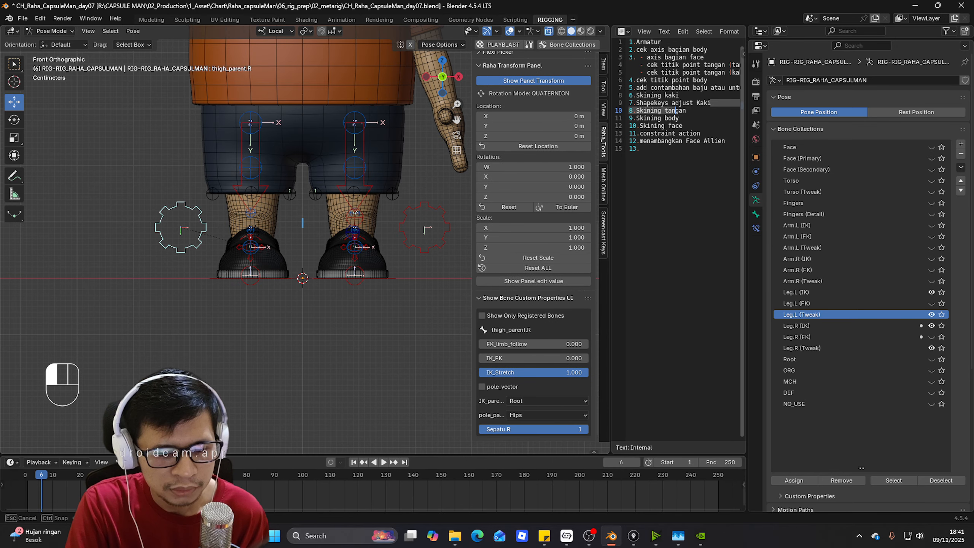
- Separate the right shoe's linked geometry from the joined shoes into its own object
scroll(358, 321, "up", 2)
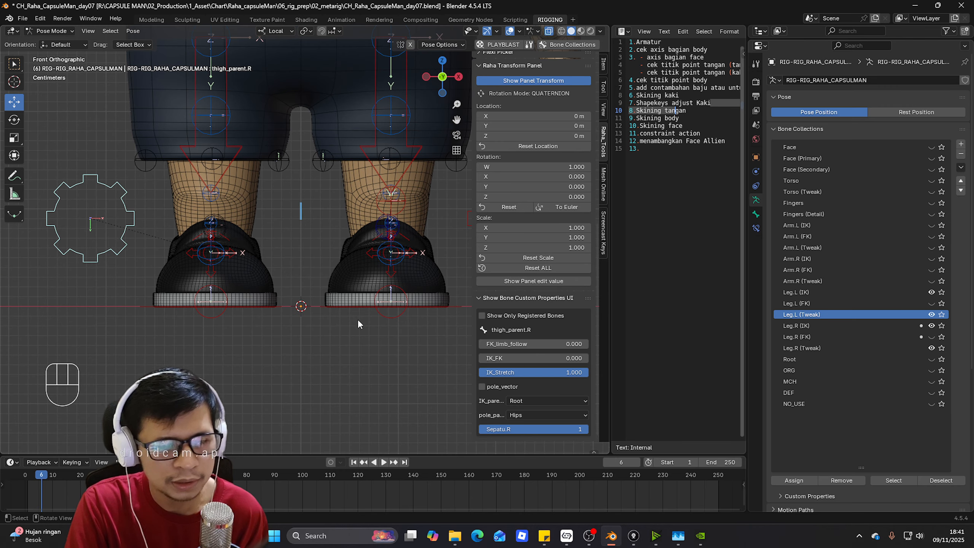
key("ctrl+Tab")
left_click(255, 274)
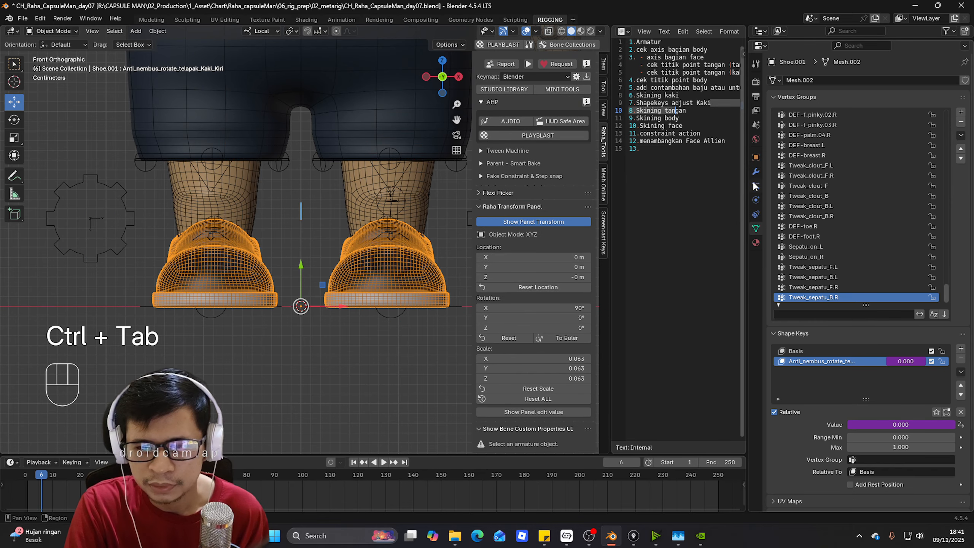
left_click(756, 172)
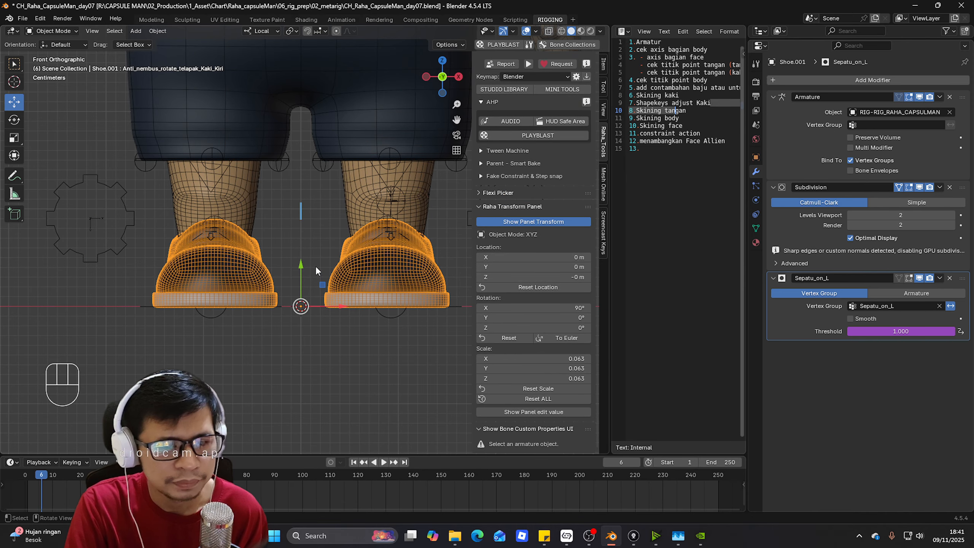
key("Tab")
key("alt+a")
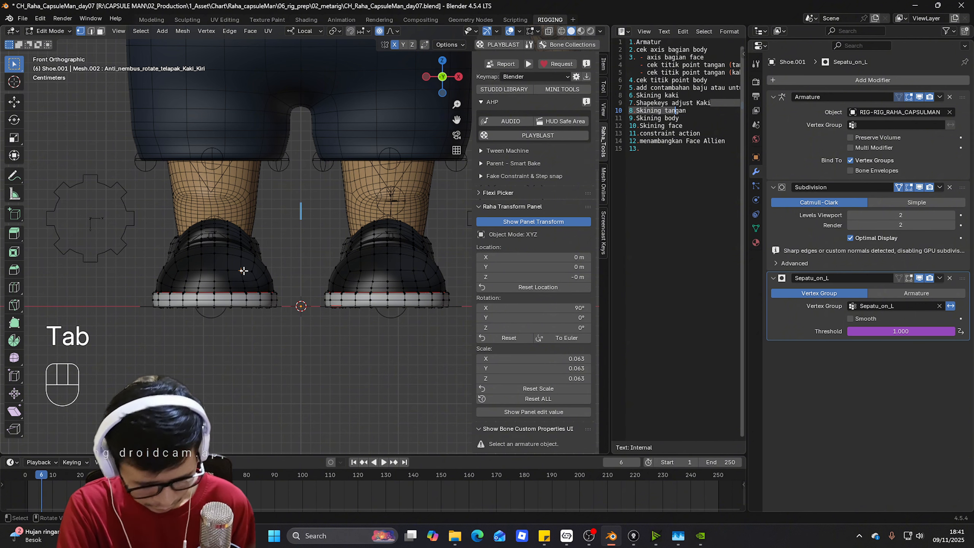
key("l")
key("p")
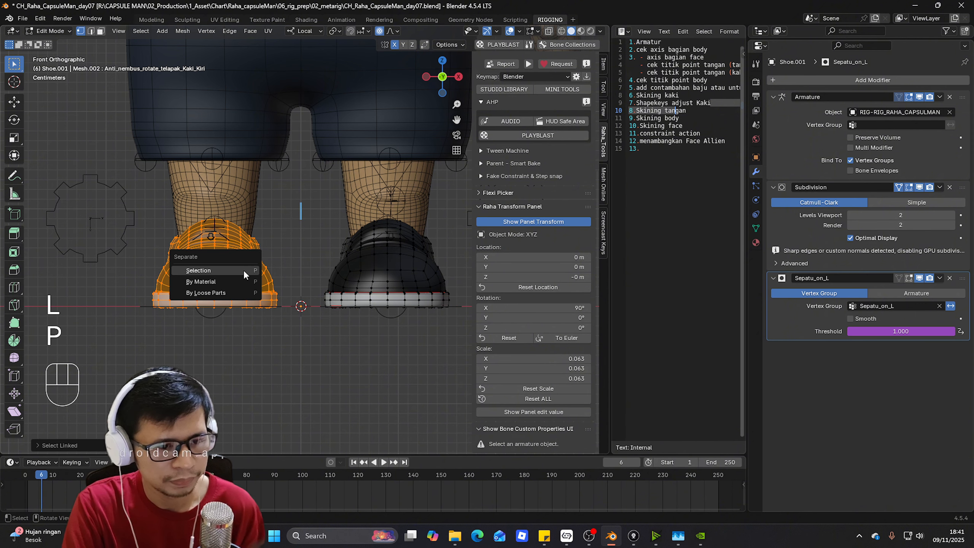
left_click(243, 273)
key("Tab")
- Set the separated right shoe's mask modifier to use the Sepatu_on_R vertex group
left_click(256, 268)
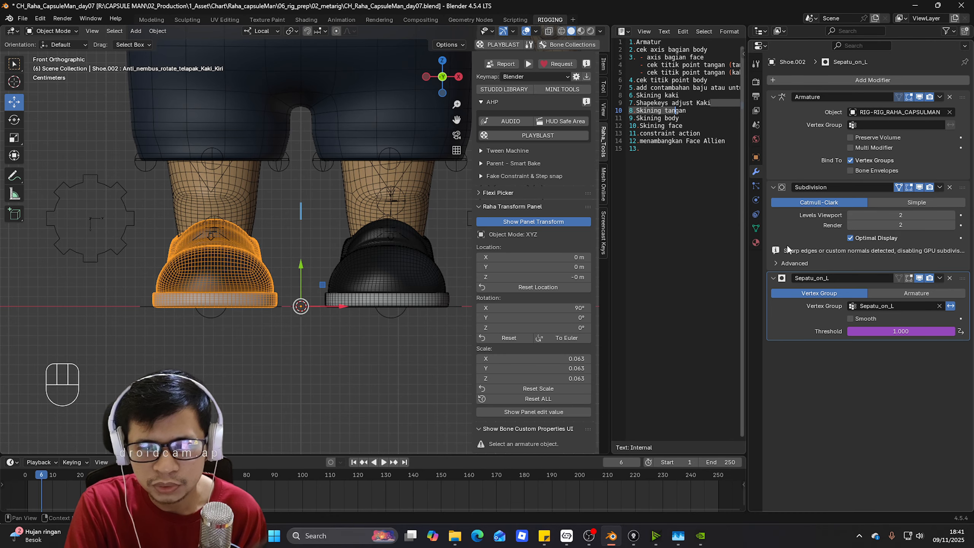
double_click(911, 307)
key("BackSpace")
left_click(891, 334)
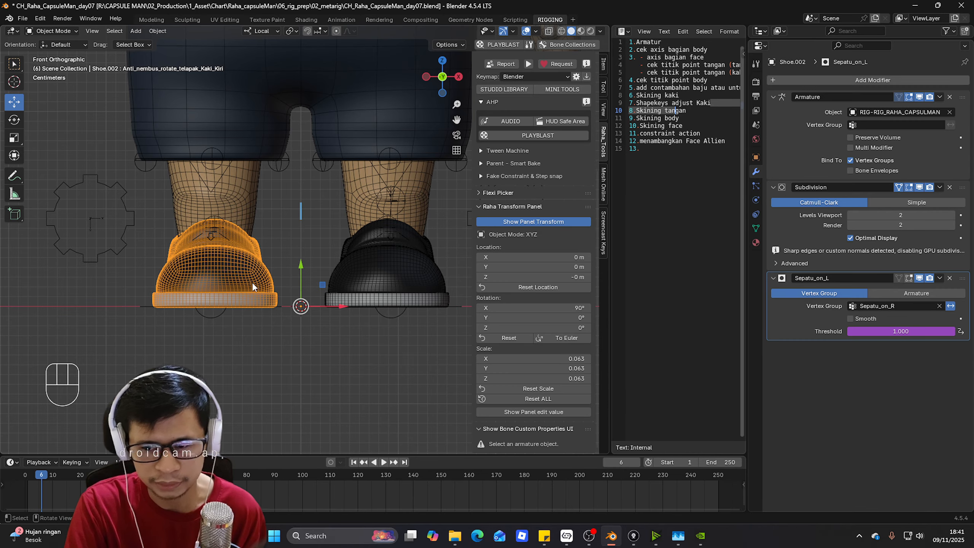
- Try setting Sepatu.R to 0 on thigh_parent.R to test the right shoe's mask, and return to Object Mode
left_click(140, 215)
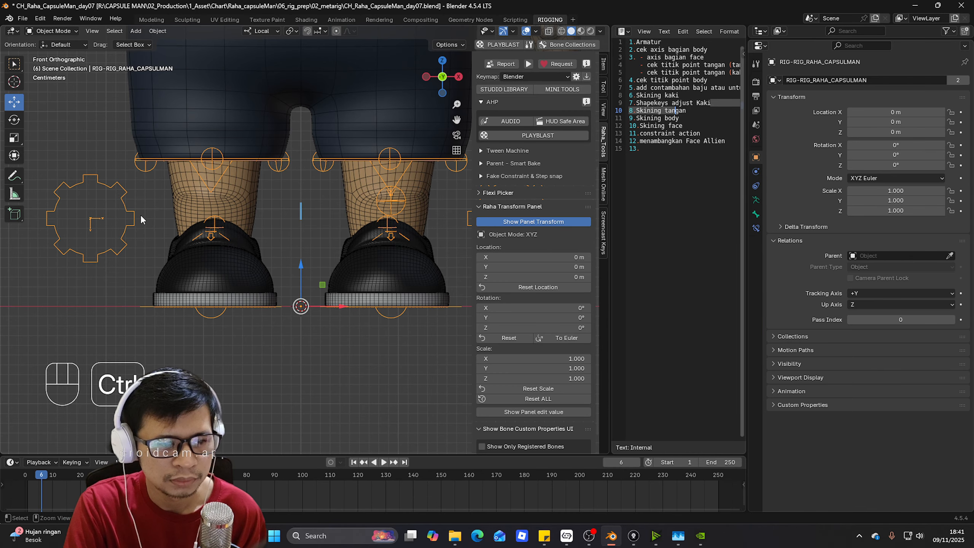
key("ctrl+Tab")
scroll(540, 341, "down", 5)
left_click_drag(527, 429, 512, 429)
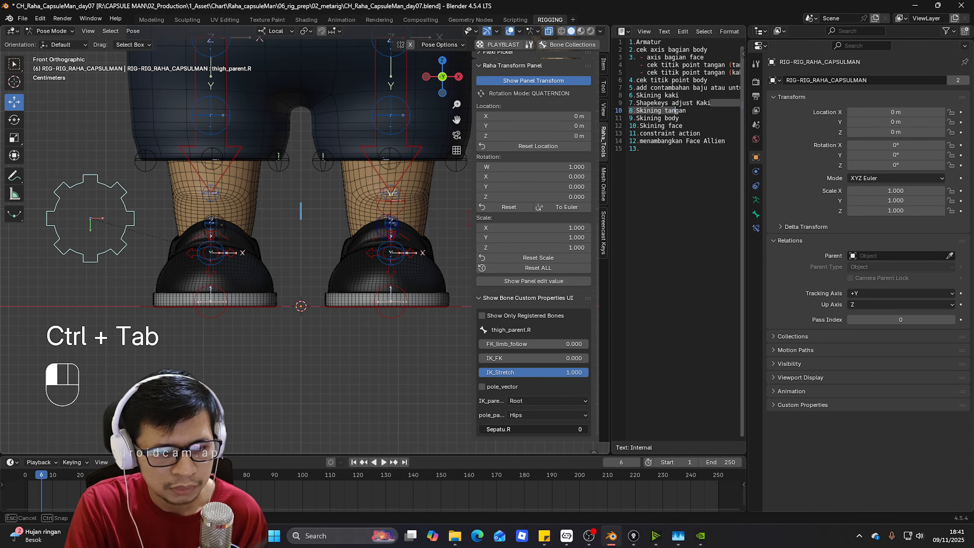
key("ctrl+Tab")
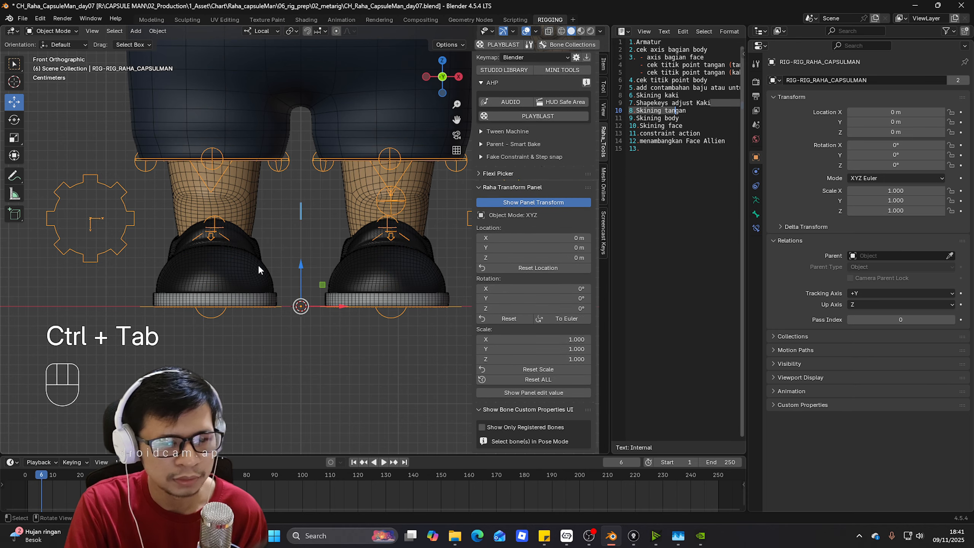
- Select the right shoe's Sepatu_on_R vertices in Edit Mode to check which geometry the group covers
left_click(258, 265)
key("Tab")
left_click(757, 230)
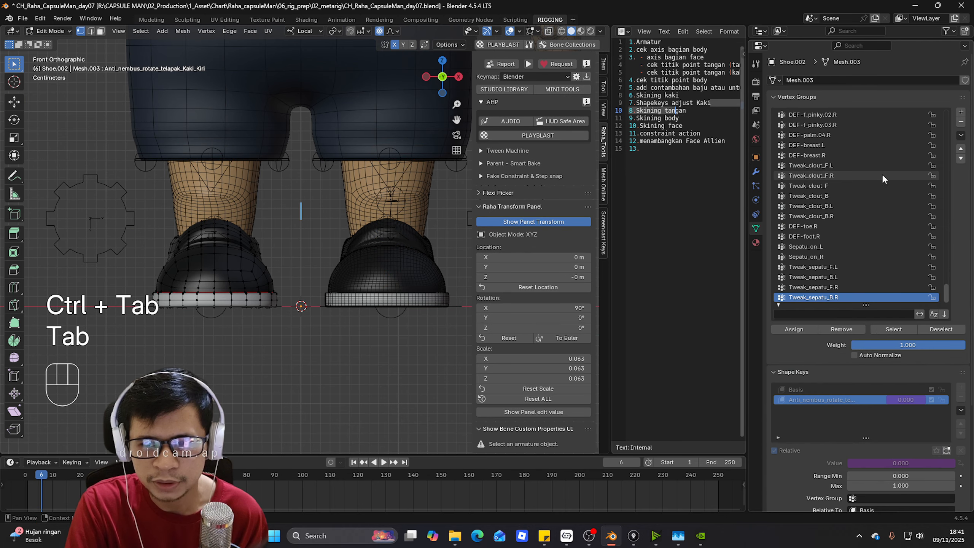
left_click(841, 256)
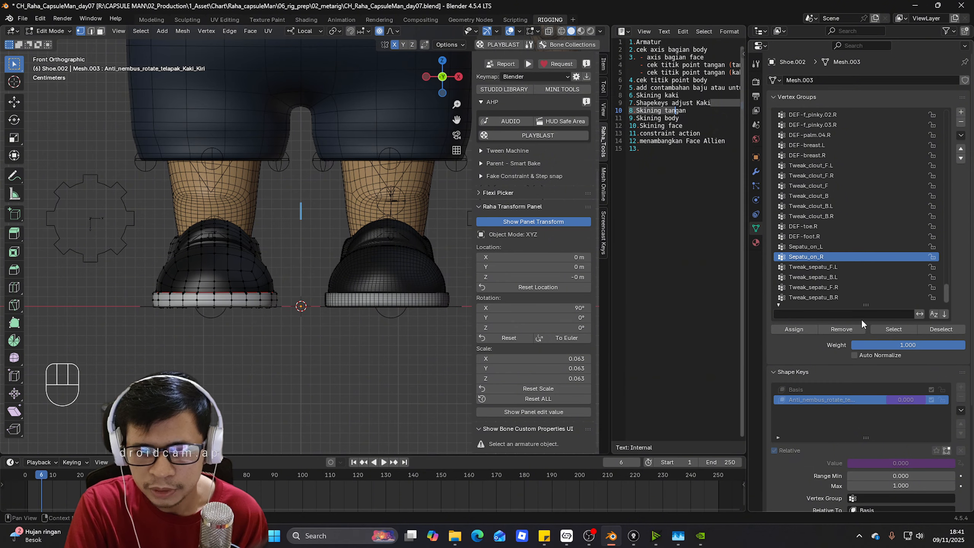
left_click(880, 328)
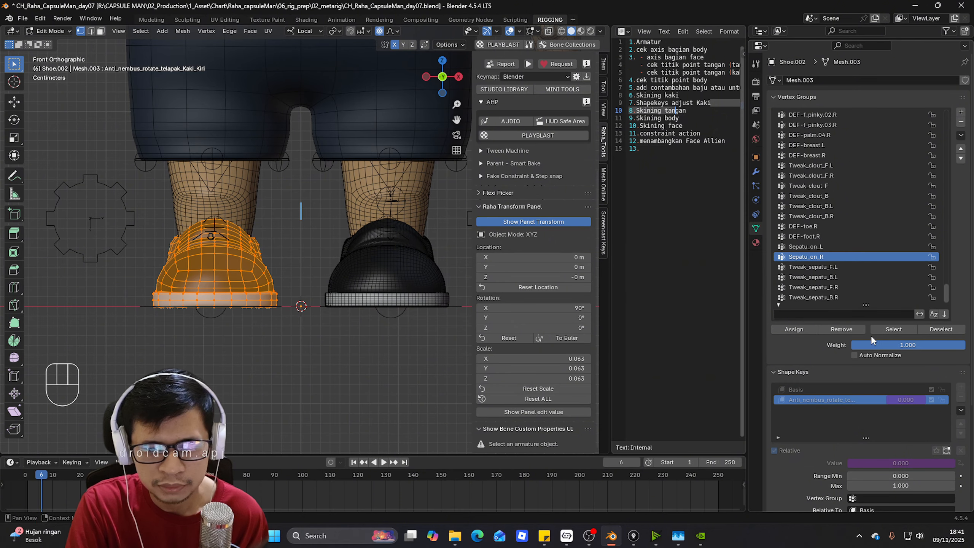
key("Tab")
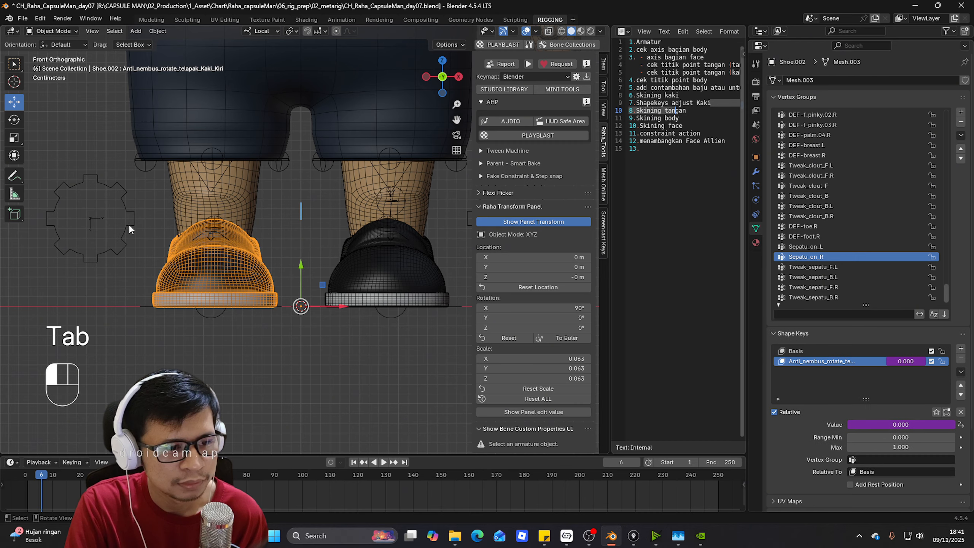
- Copy the Sepatu.R property of thigh_parent.R as a new driver in Pose Mode
left_click(129, 226)
key("ctrl+Tab")
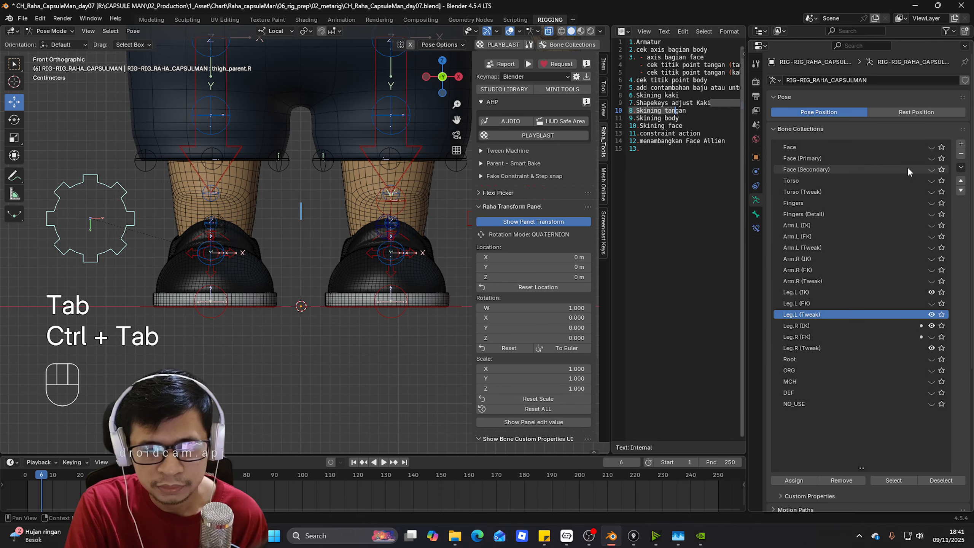
scroll(426, 251, "down", 3)
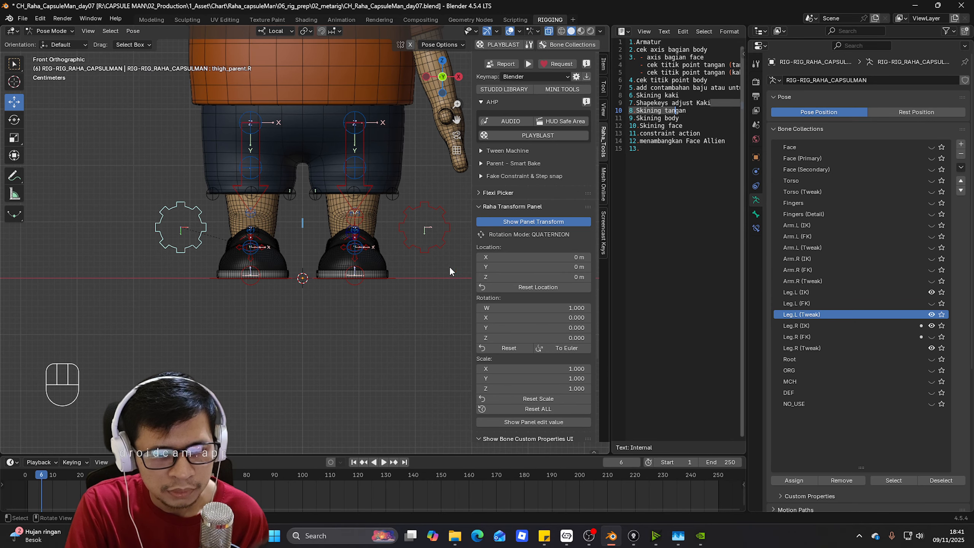
scroll(558, 338, "down", 5)
right_click(520, 426)
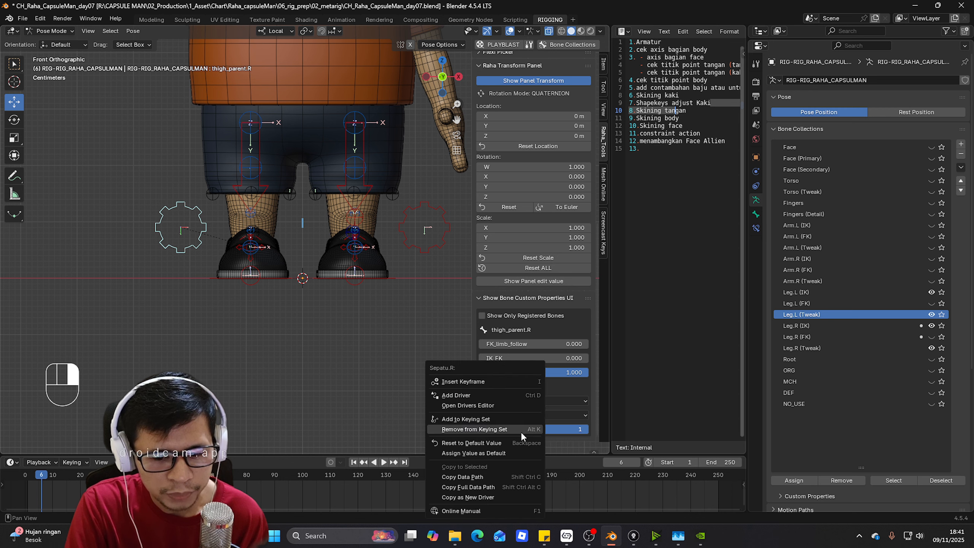
scroll(316, 331, "up", 5)
- Paste the copied driver onto the Threshold of the right shoe's mask modifier
key("ctrl+Tab")
left_click(231, 307)
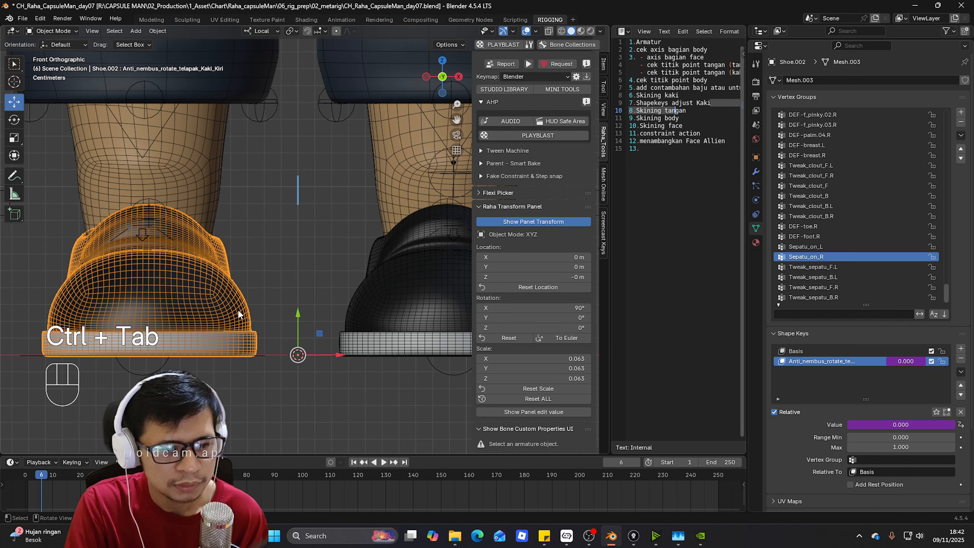
left_click(756, 171)
right_click(873, 331)
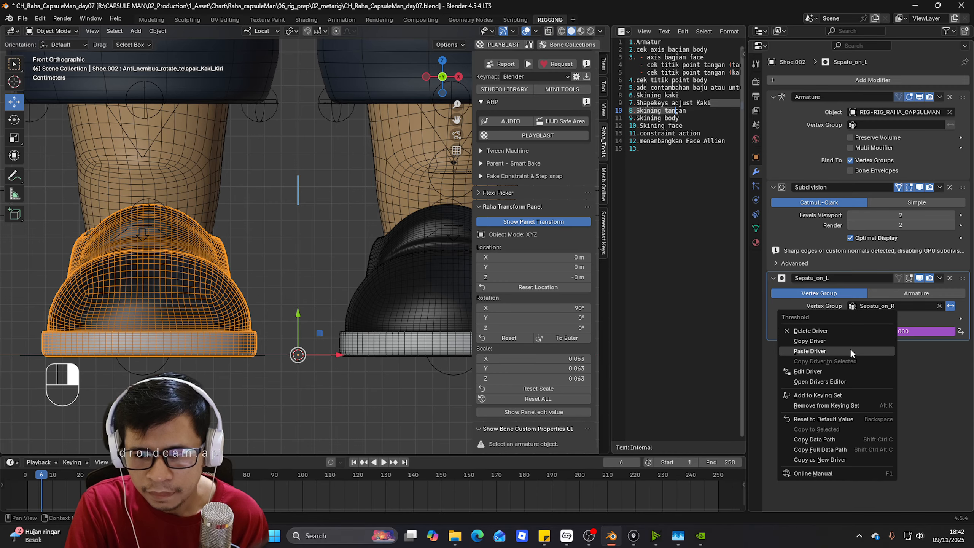
left_click(849, 351)
scroll(376, 303, "down", 6)
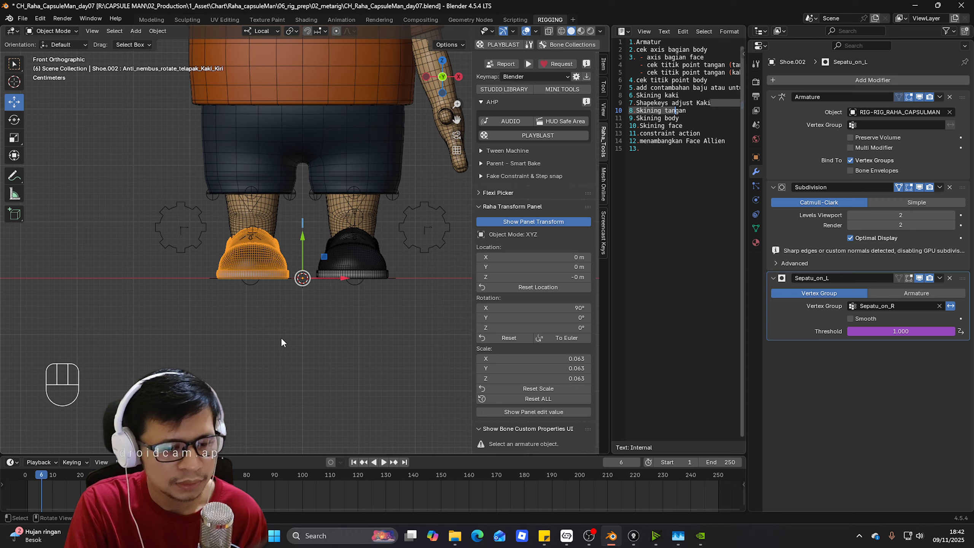
- Test the Sepatu.R property of thigh_parent.R in Pose Mode to check the right shoe's visibility, leaving it at 1
left_click(195, 234)
key("ctrl+Tab")
scroll(575, 376, "down", 8)
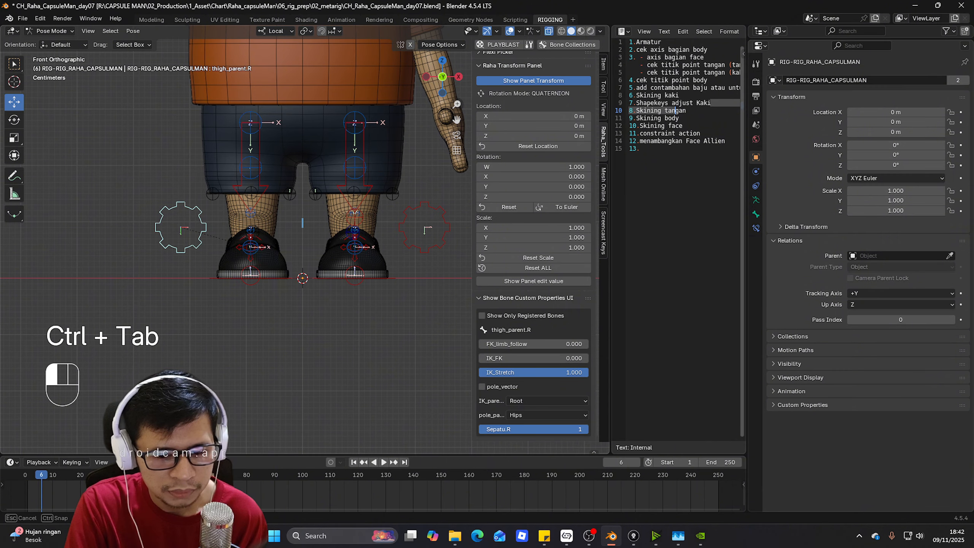
mouse_move(583, 429)
left_mouse_down()
mouse_move(480, 429)
mouse_move(582, 429)
left_mouse_up()
middle_click_drag(334, 268, 343, 262)
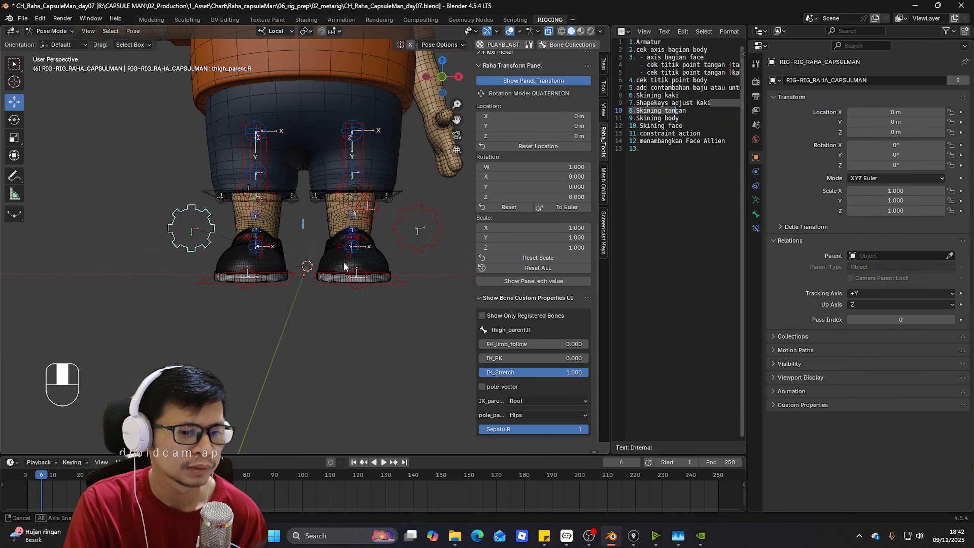
- Try rotating foot_heel_ik.R to check how the right shoe follows the heel control
key("KP_3")
key("KP_1")
key("KP_3")
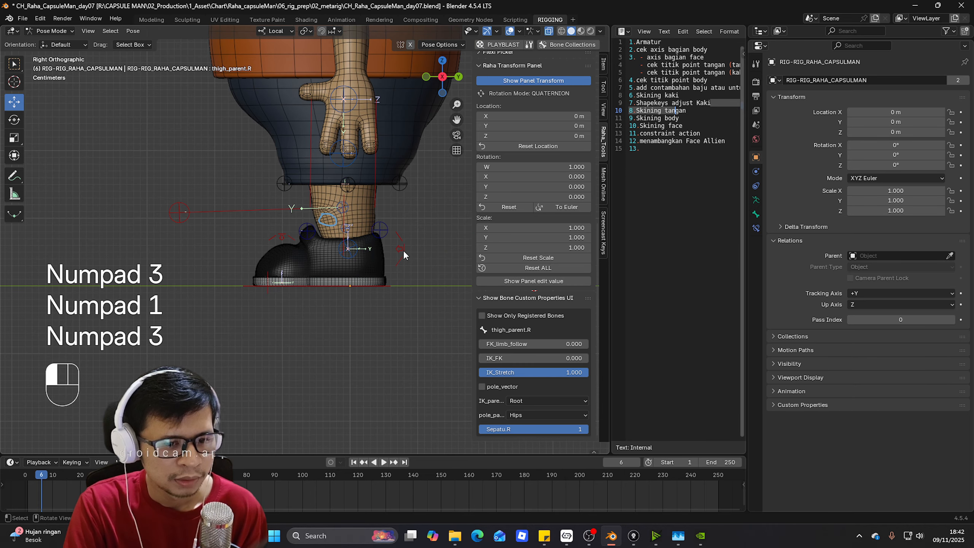
left_click(403, 250)
key("r")
right_click(420, 232)
middle_click_drag(424, 236, 437, 252)
key("r")
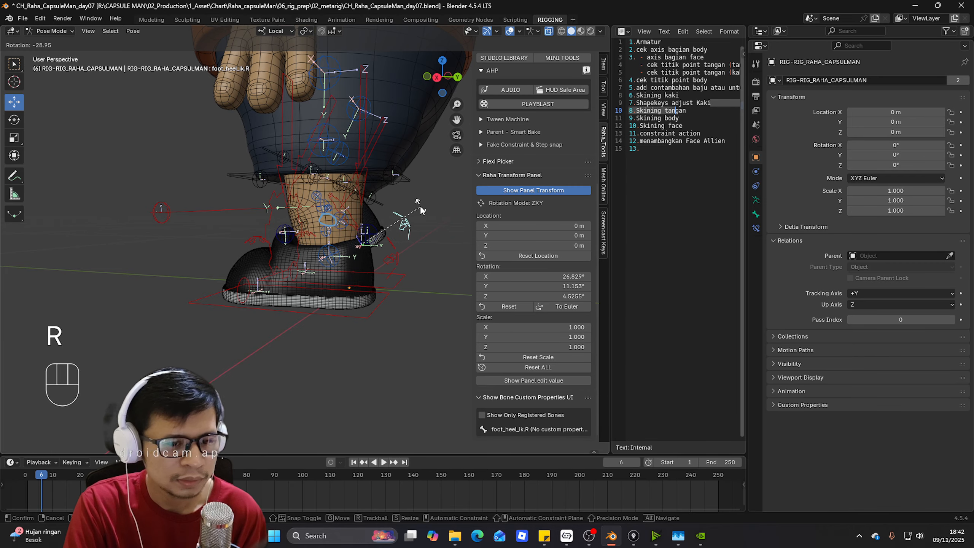
- Disable the Anti_nembus_rotate_telapak_Kaki_Kiri shape key on both the left shoe, Shoe.001, and the right shoe, Shoe.002
key("KP_3")
key("ctrl+Tab")
left_click(434, 265)
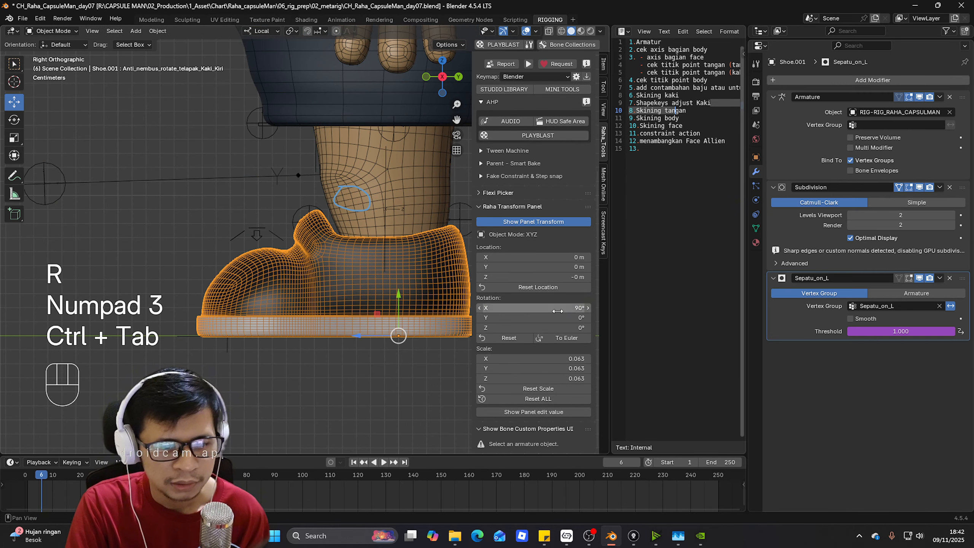
left_click(756, 228)
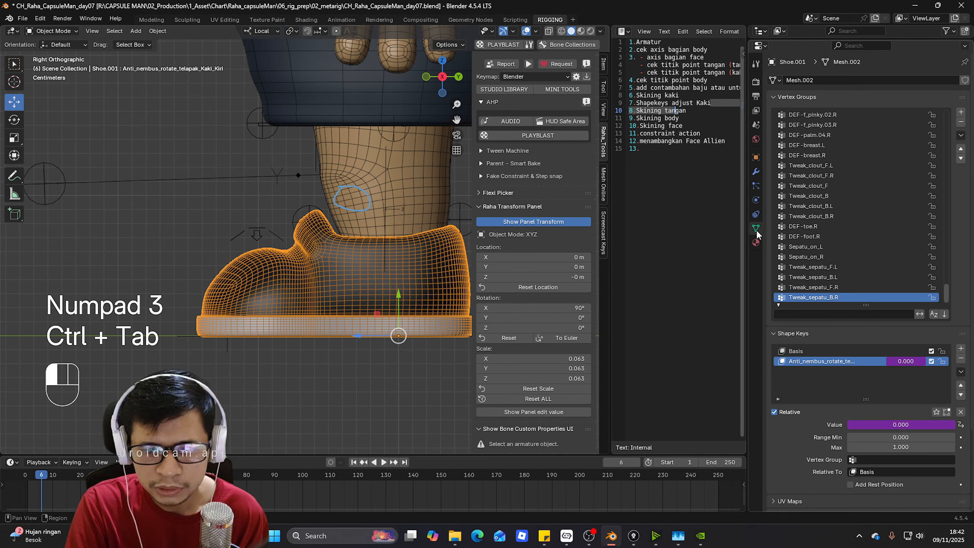
left_click(931, 361)
middle_click_drag(291, 276, 347, 280)
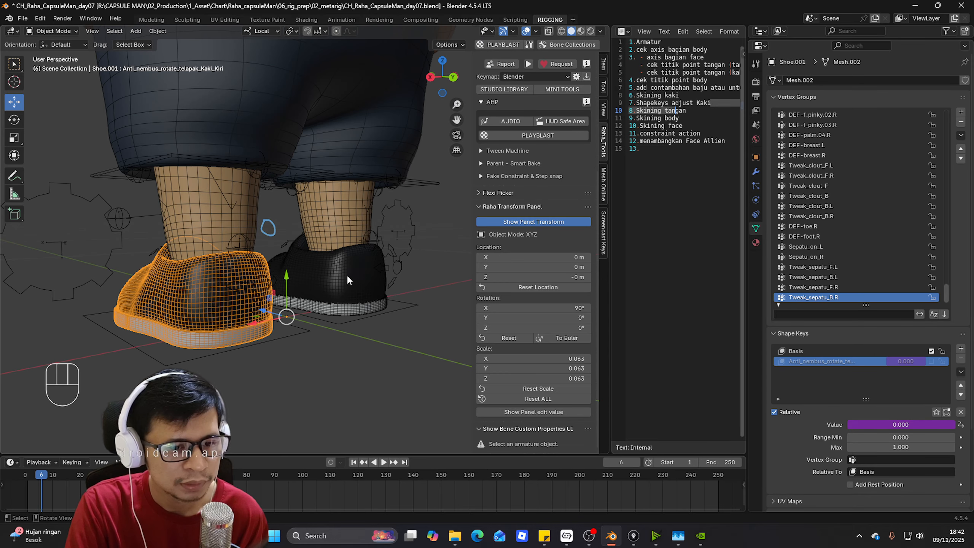
left_click(347, 277)
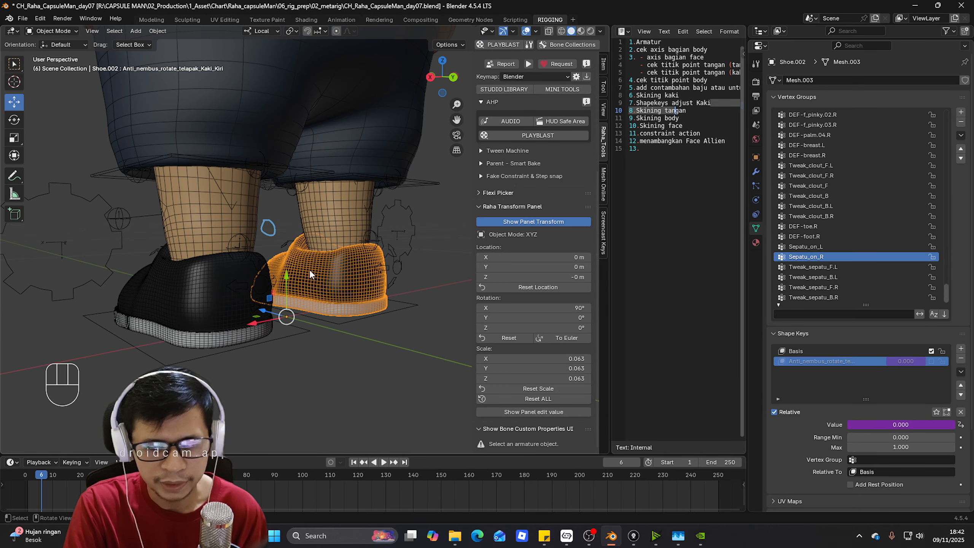
- Rotate foot_heel_ik.L about 22° on X in Pose Mode to test the left shoe's deformation
key("KP_3")
left_click(341, 267)
key("ctrl+Tab")
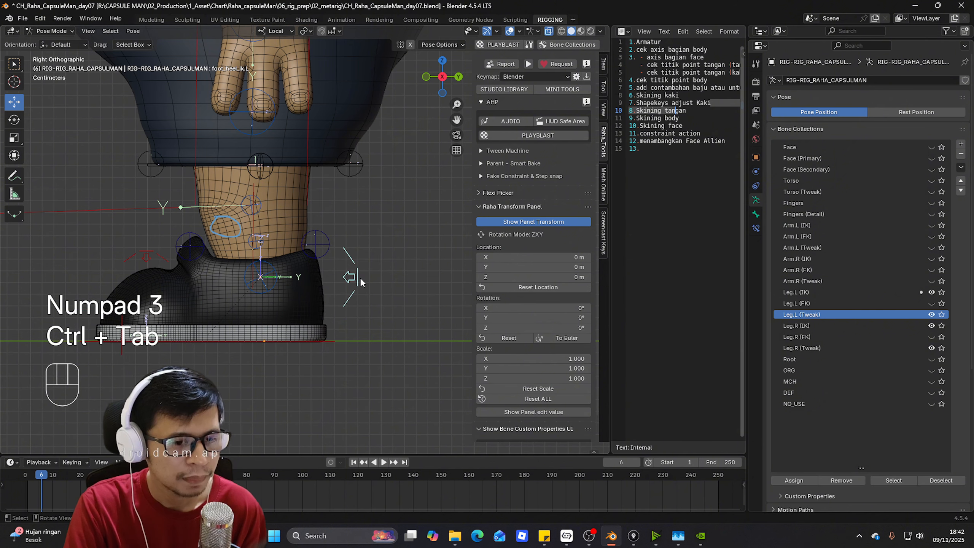
key("r")
left_click(246, 235)
middle_click_drag(246, 235, 378, 191)
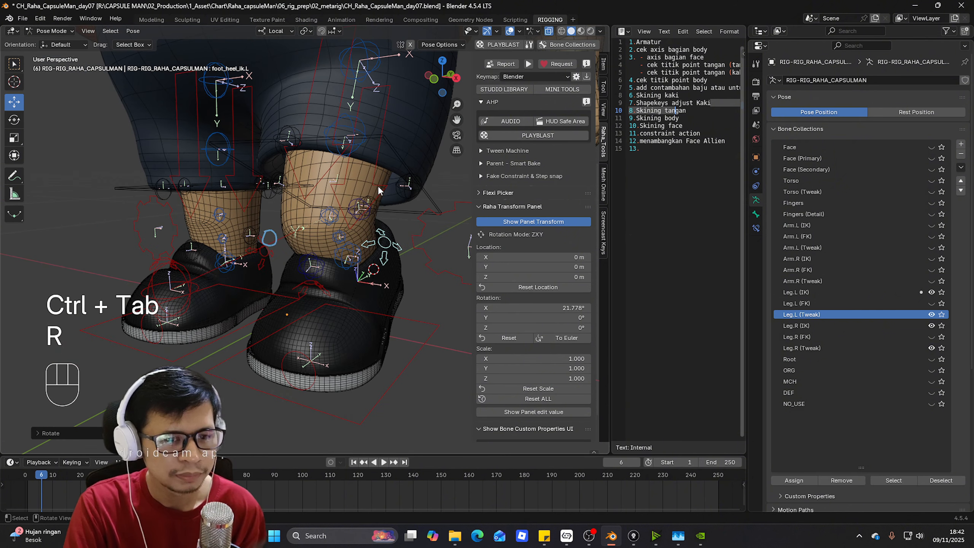
- Turn off the wireframe overlay and clear the rotation and location of all visible bones
left_click(521, 32)
key("KP_3")
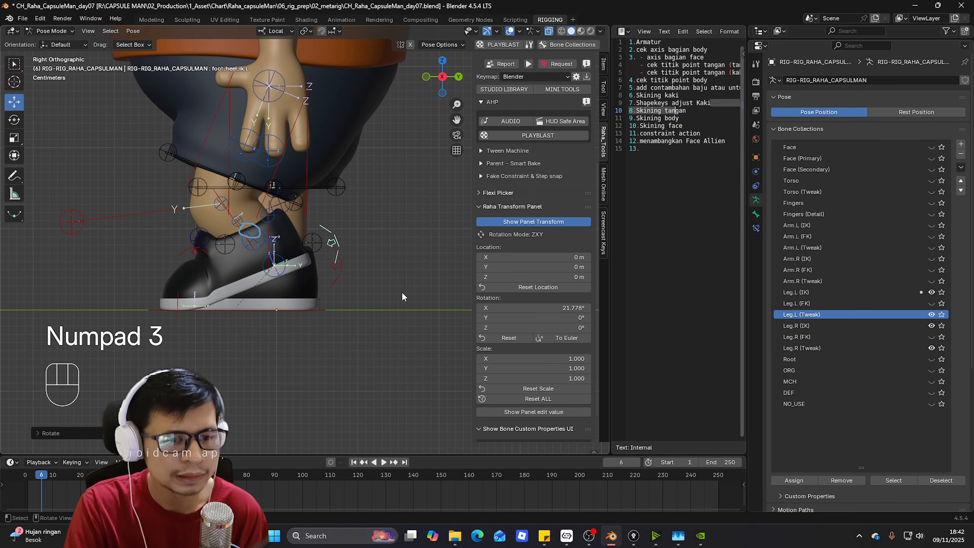
key("a")
key("alt+r")
key("alt+g")
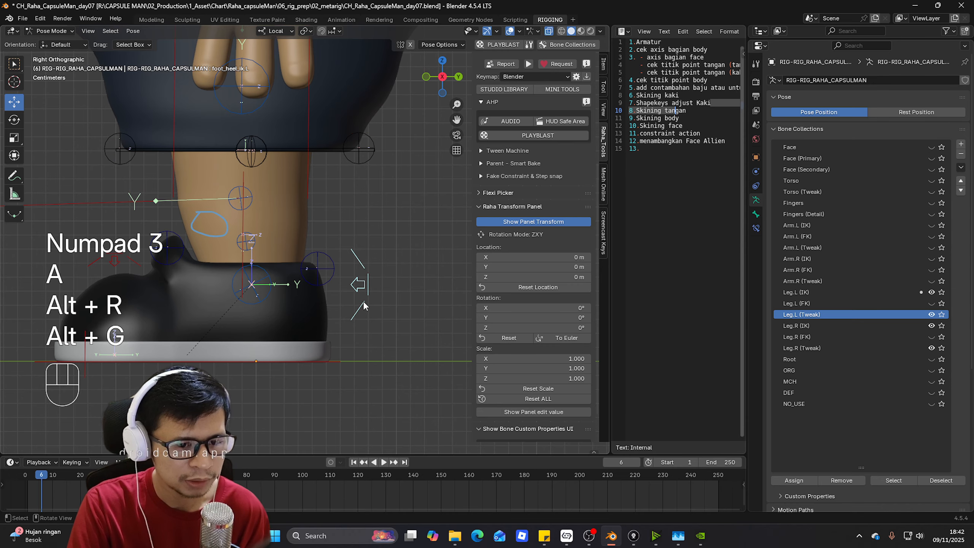
- Raise the left heel with foot_heel_ik.L and move Tweak_sepatu_F.L forward to test clearing the shoe's front edge from the shin
key("r")
left_click(317, 277)
middle_click_drag(317, 276, 411, 305, "shift")
key("n")
left_click(269, 264)
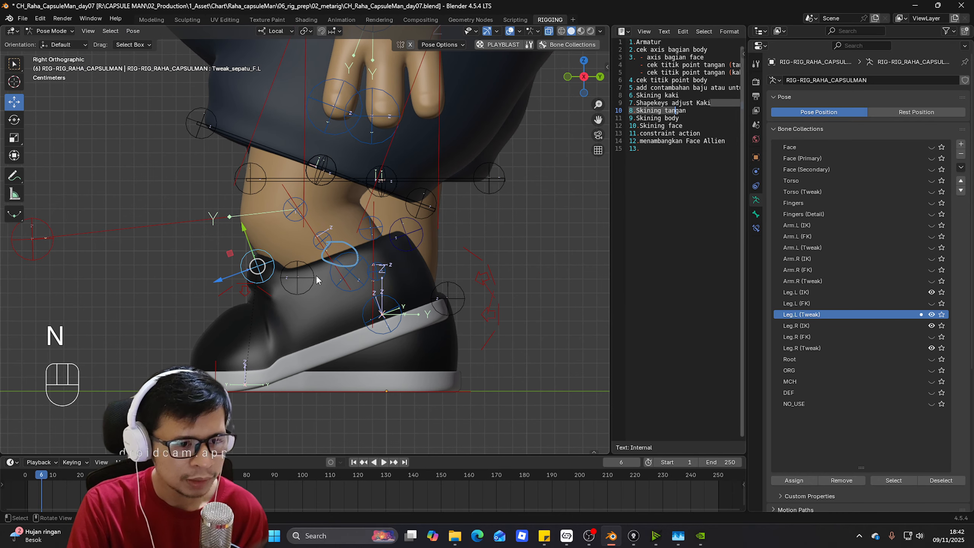
key("g")
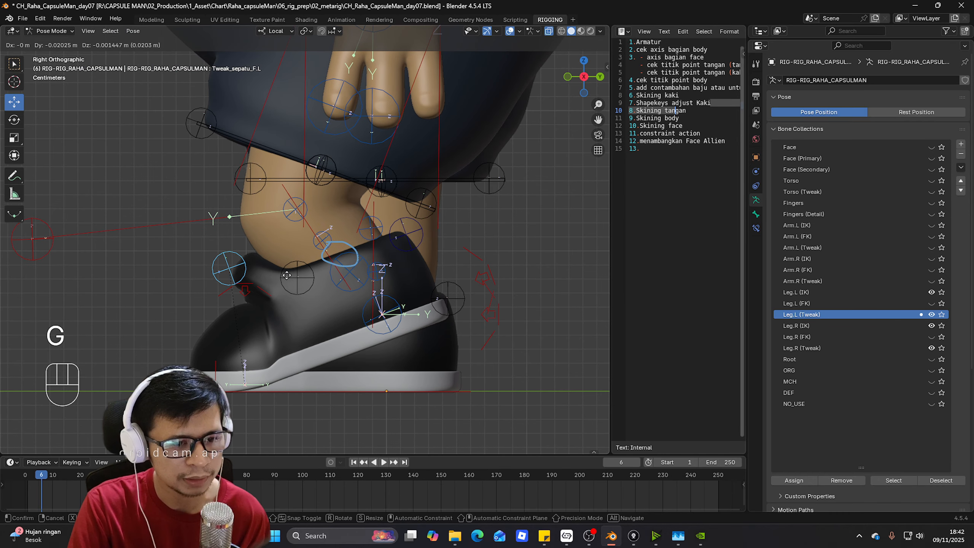
left_click(298, 272)
- Reset the rotation and location of every visible bone and save the file
key("a")
key("alt+r")
key("alt+g")
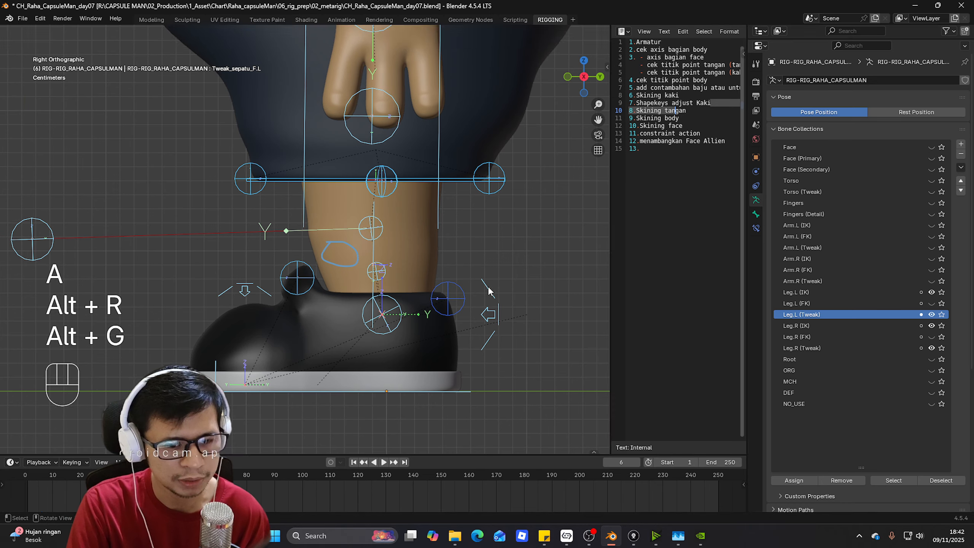
key("ctrl+s")
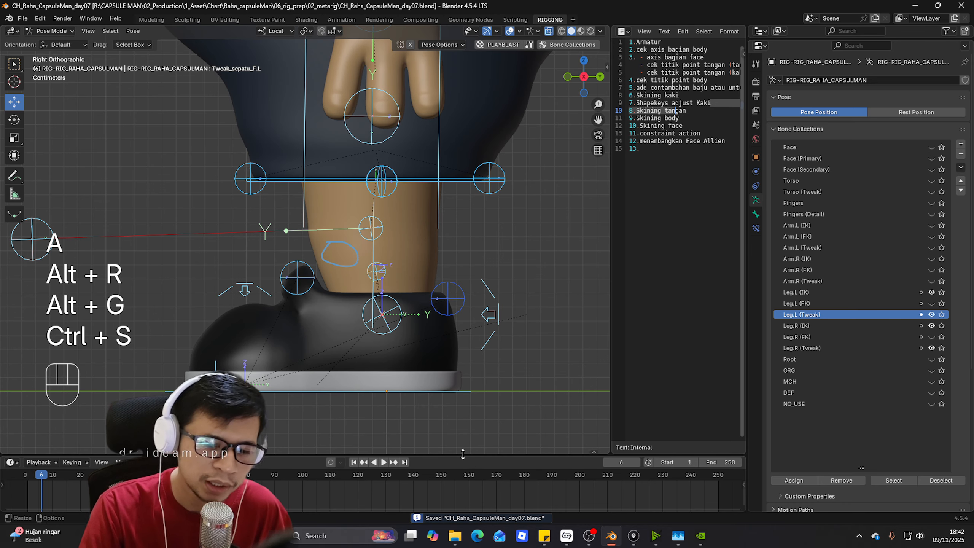
- Split off a new area below the 3D viewport, set it to the Dope Sheet's Action Editor and enlarge it
left_click_drag(609, 452, 600, 400)
left_click(12, 407)
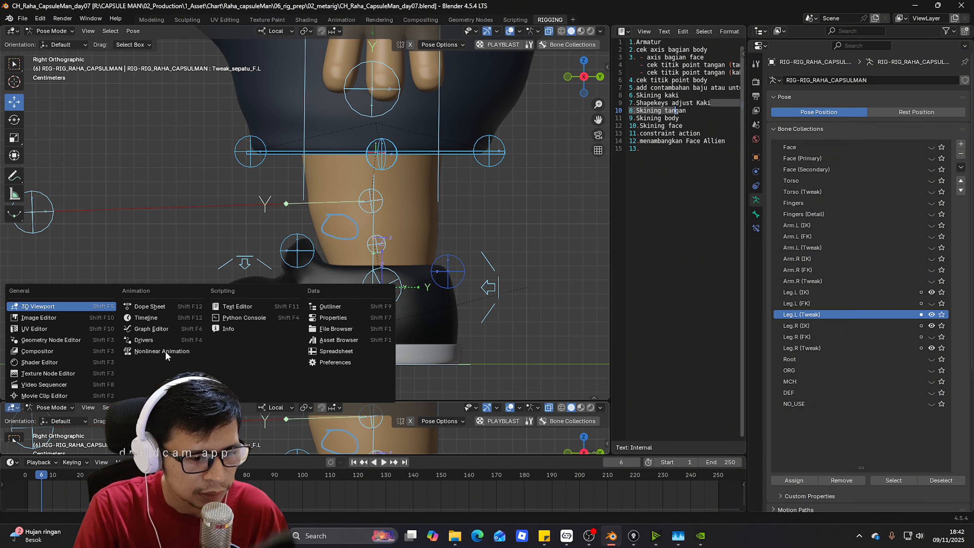
left_click(161, 305)
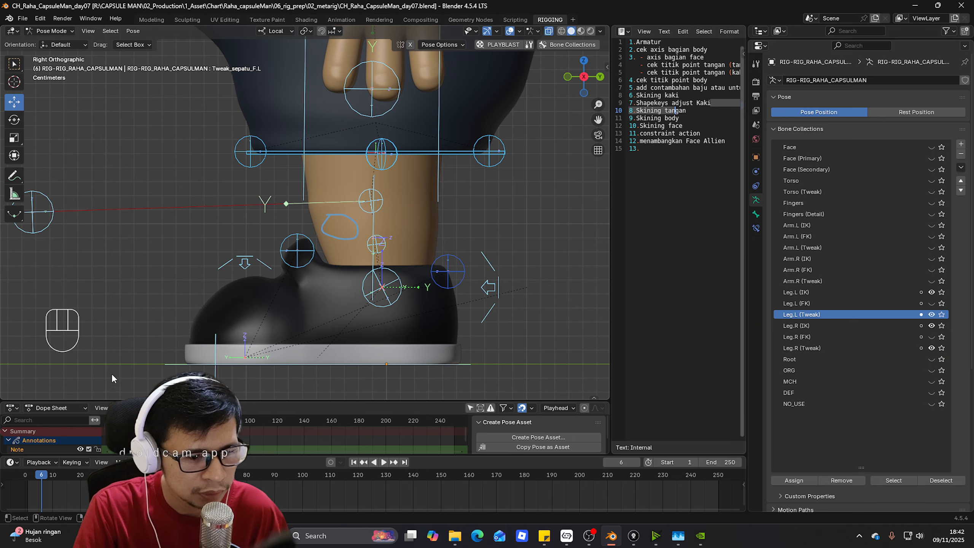
left_click(48, 408)
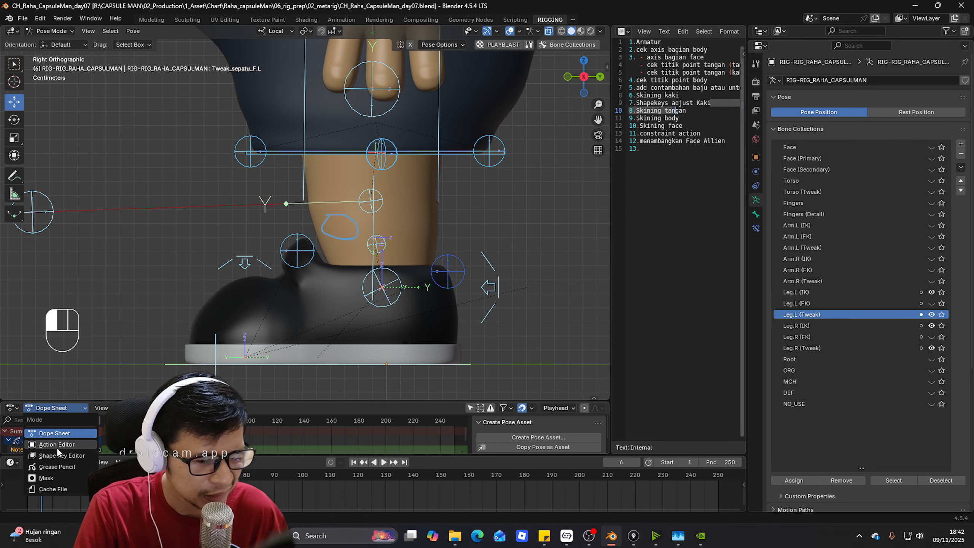
left_click(56, 444)
left_click_drag(315, 400, 307, 361)
scroll(296, 250, "down", 1)
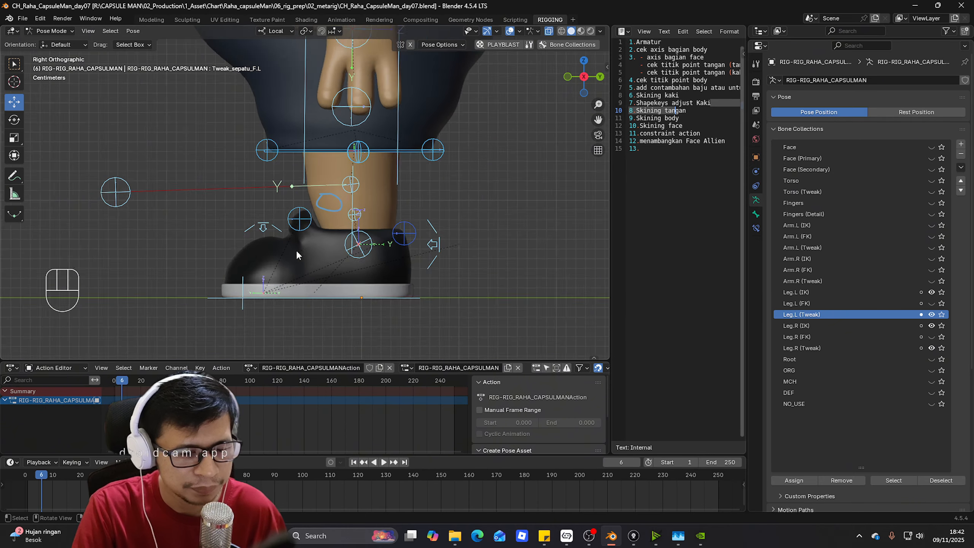
- Unlink the RIG-RIG_RAHA_CAPSULMANAction action from the armature and return the timeline to frame 1
middle_click_drag(296, 250, 326, 258)
left_click(390, 367)
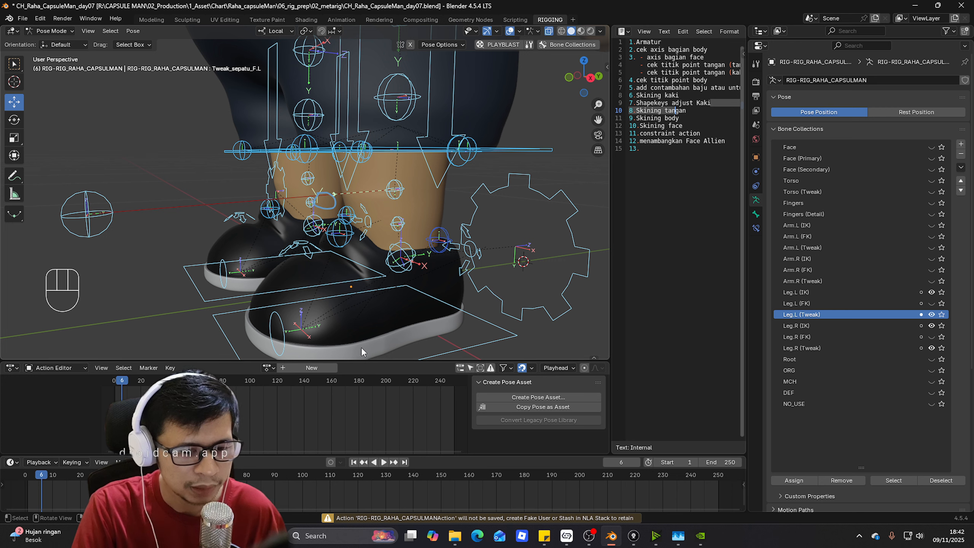
left_click(354, 462)
middle_click_drag(365, 298, 360, 264)
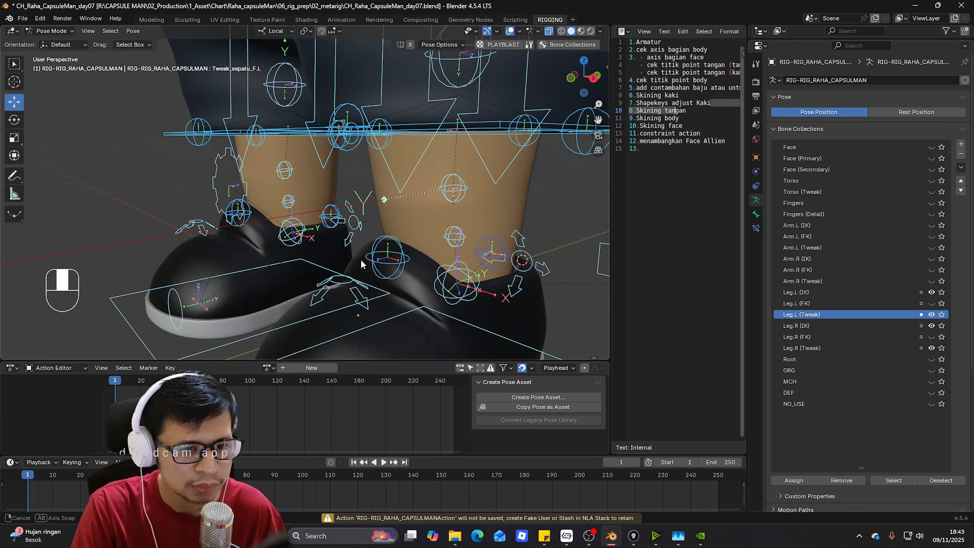
key("ctrl+Tab")
left_click(410, 264)
key("ctrl+Tab")
right_click(406, 253)
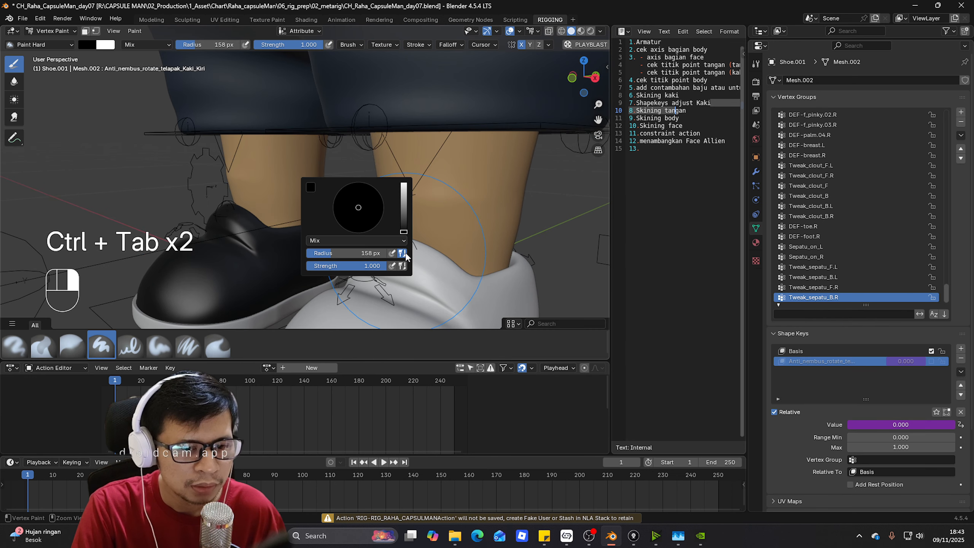
key("ctrl+z")
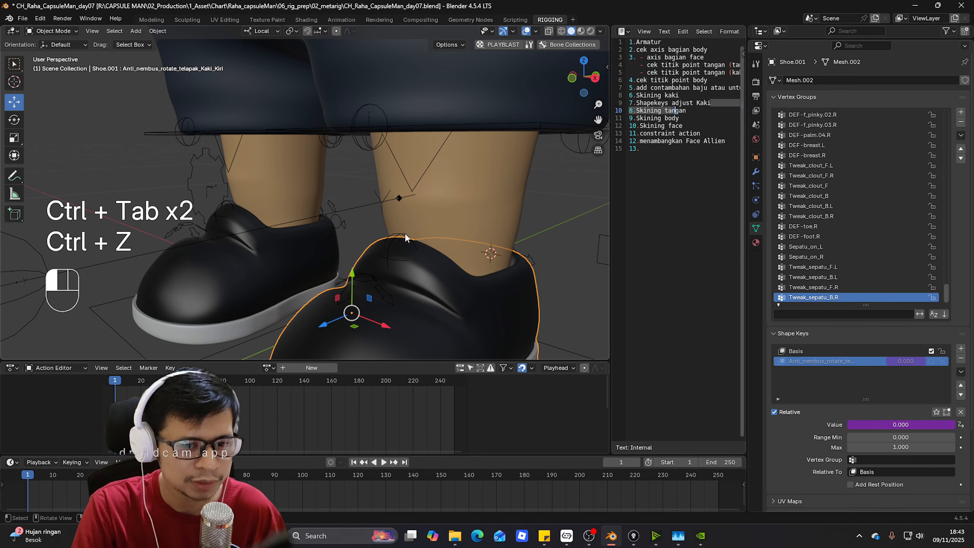
key("ctrl+Tab")
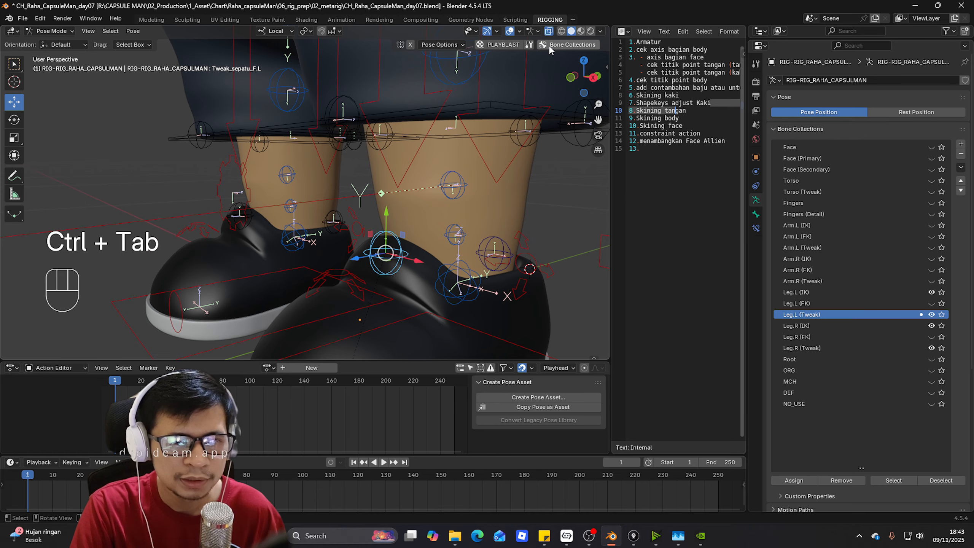
- Hide the Leg.L (IK) and Leg.R (IK) bone collections so the shoe tweak bones are isolated
left_click(549, 45)
left_click(597, 184)
left_click(641, 185)
scroll(408, 247, "down", 4)
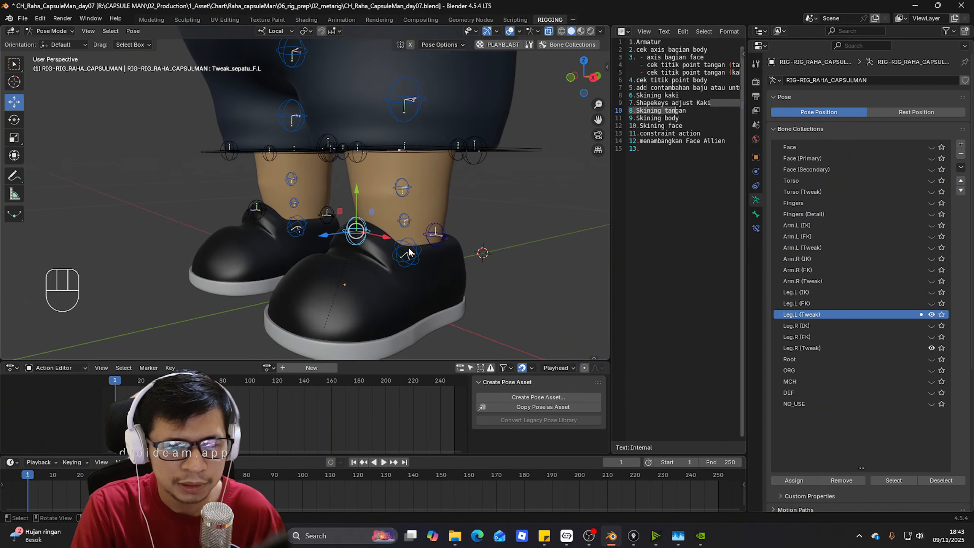
middle_click_drag(408, 248, 421, 229)
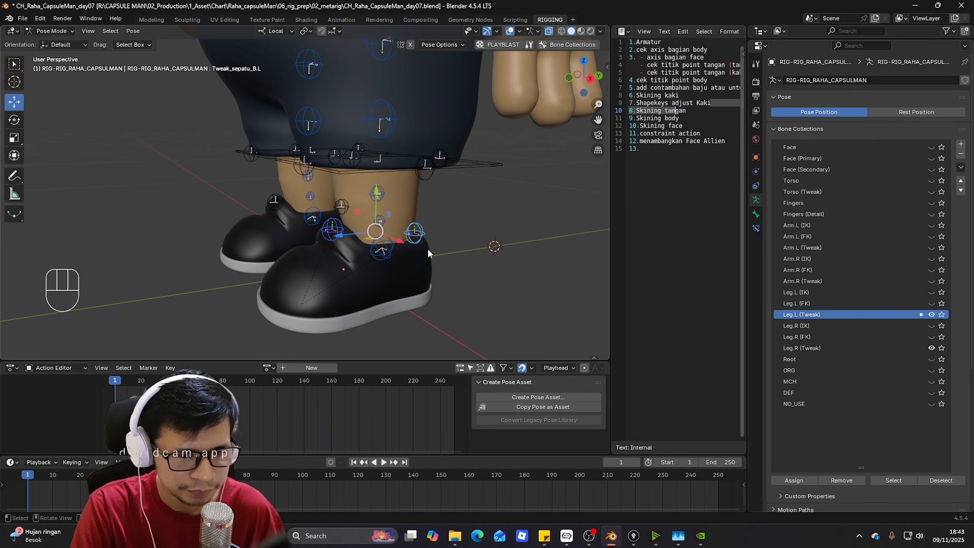
- Select Tweak_sepatu_F.L at the left shoe's front edge and show the Leg.L (IK) bone collection again
key("KP_3")
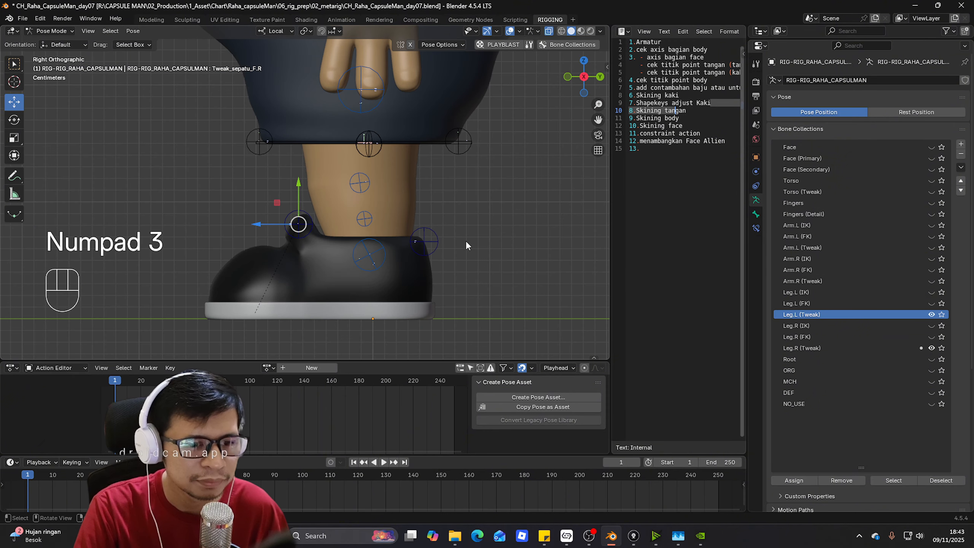
middle_click_drag(241, 197, 346, 239)
left_click(462, 235)
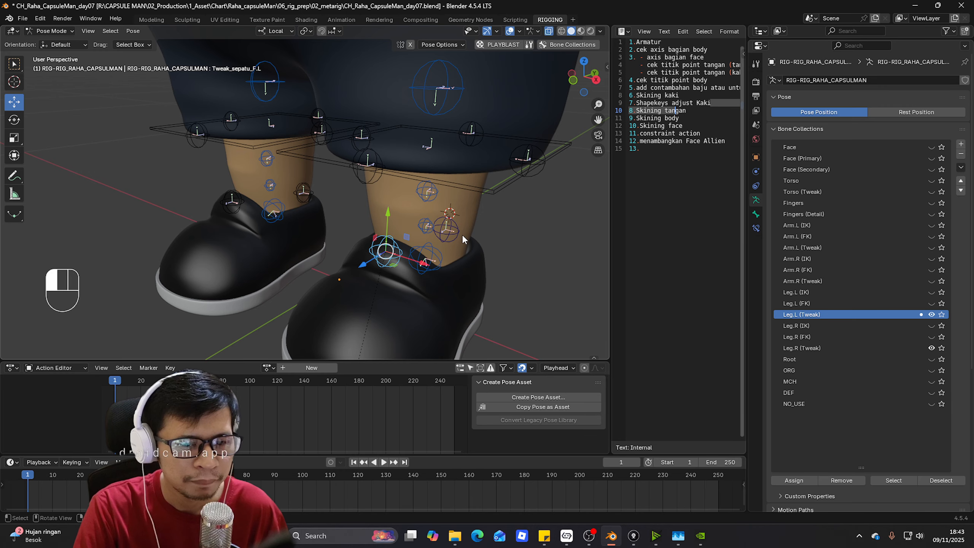
left_click(394, 234)
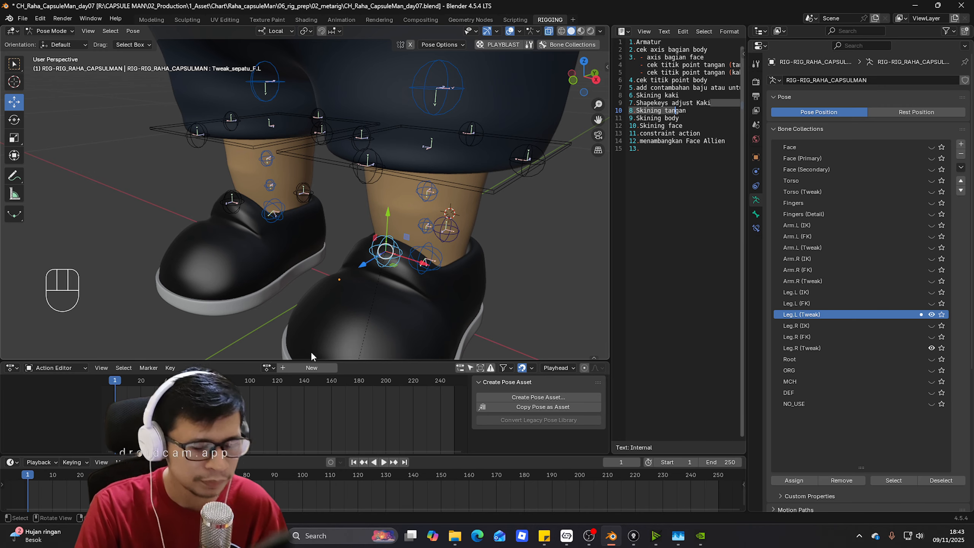
key("KP_3")
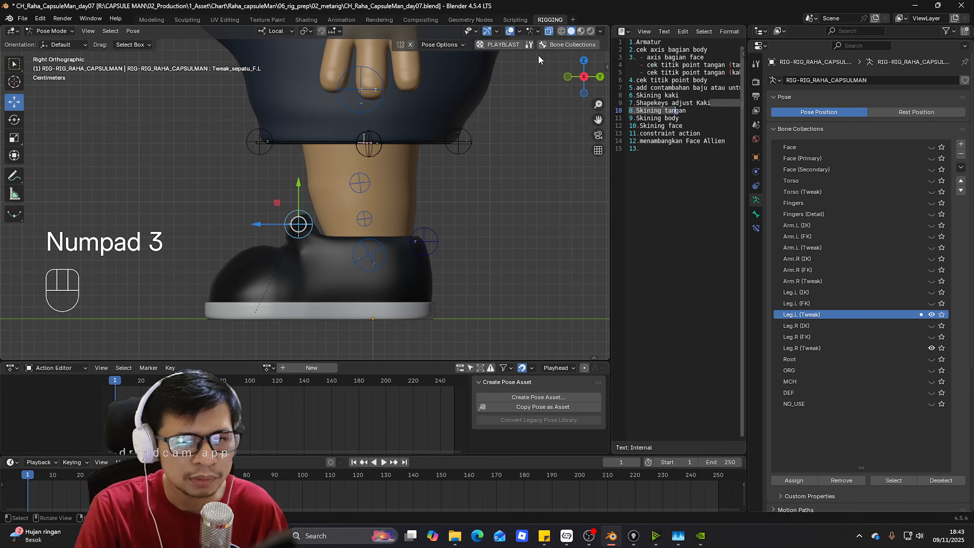
left_click(548, 44)
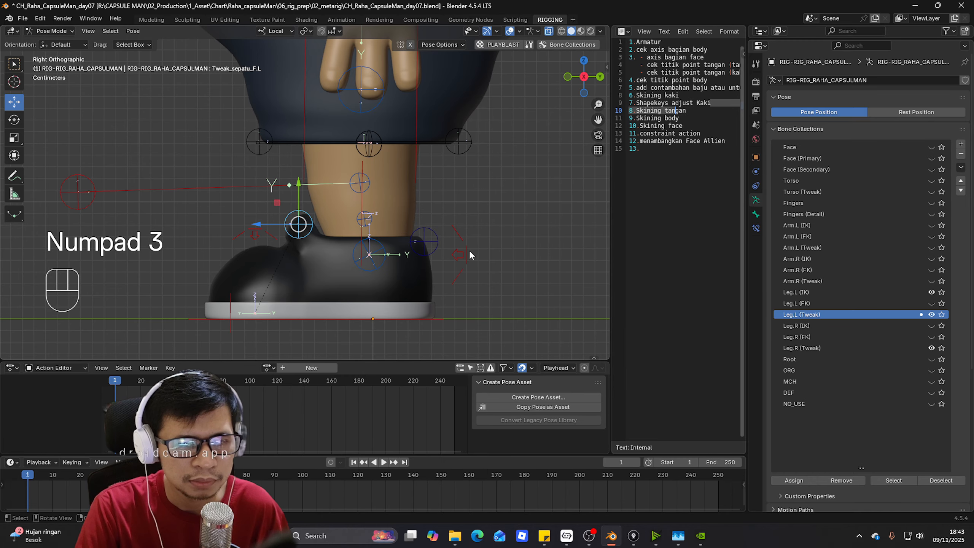
- Rotate foot_heel_ik.L about 13° in side view to raise the left heel
key("r")
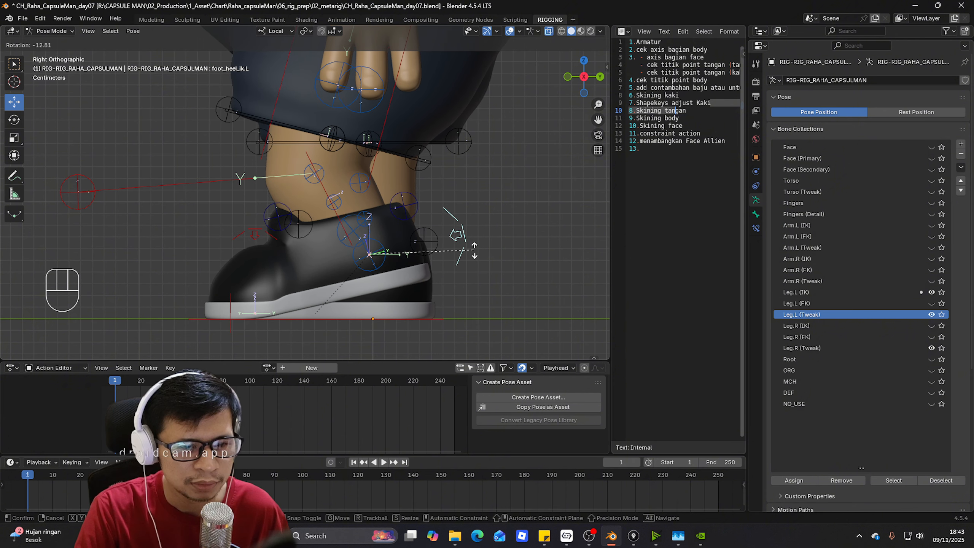
left_click(471, 247)
middle_click_drag(398, 243, 420, 239, "shift")
scroll(485, 262, "up", 2)
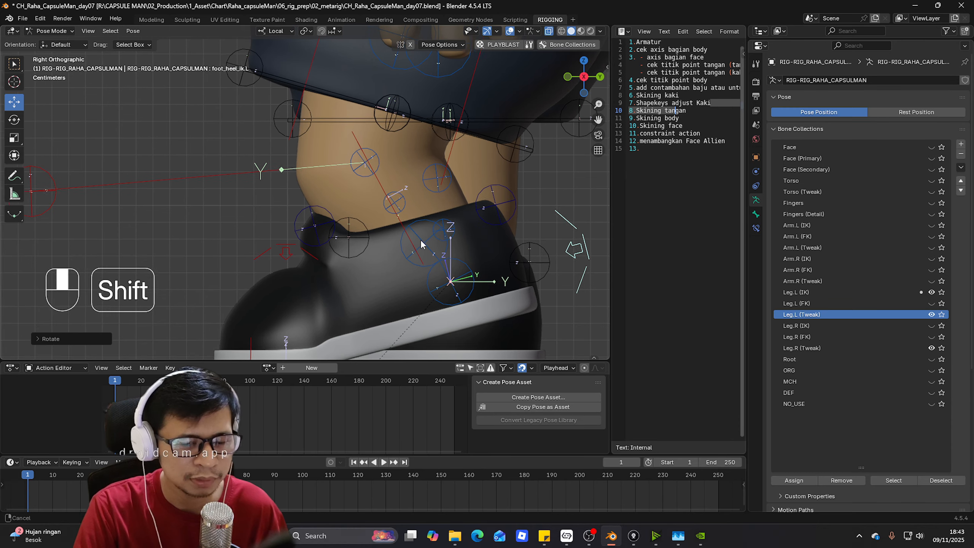
- Try to move Tweak_sepatu_F.L at the left shoe's front edge, and undo the move
left_click(481, 200)
left_click(319, 226)
key("g")
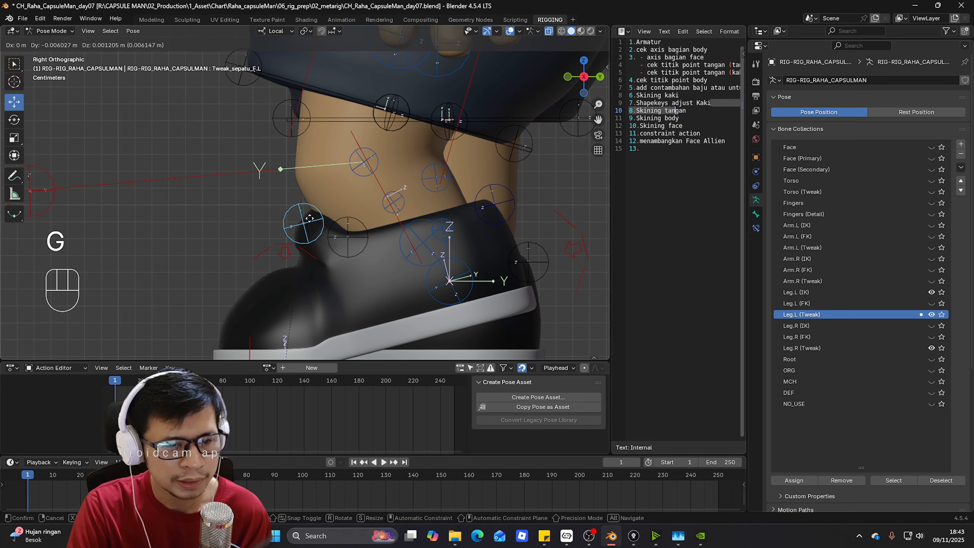
left_click(309, 226)
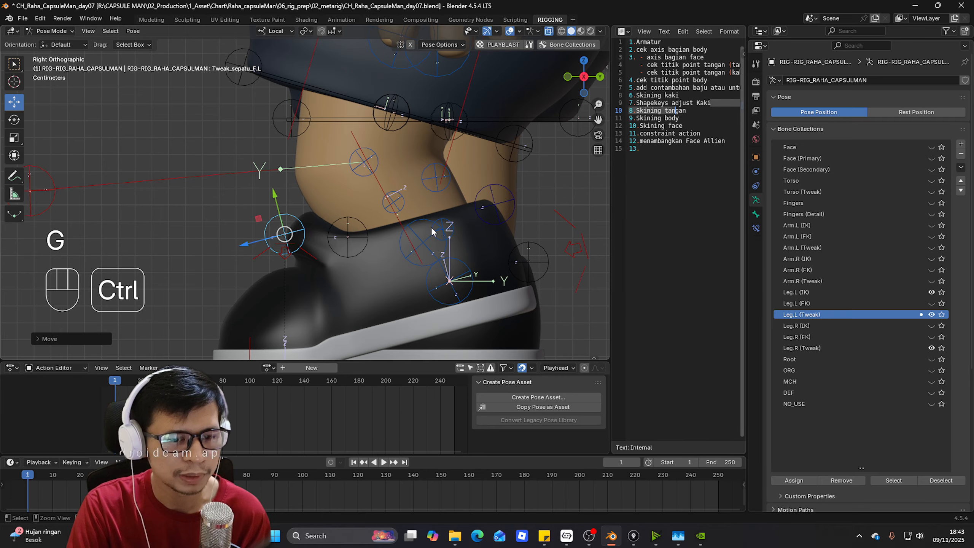
key("ctrl+z")
- Select Tweak_sepatu_B.L together with Tweak_sepatu_F.L and keyframe both shoe tweak bones at frame 1
left_click(463, 202, "shift")
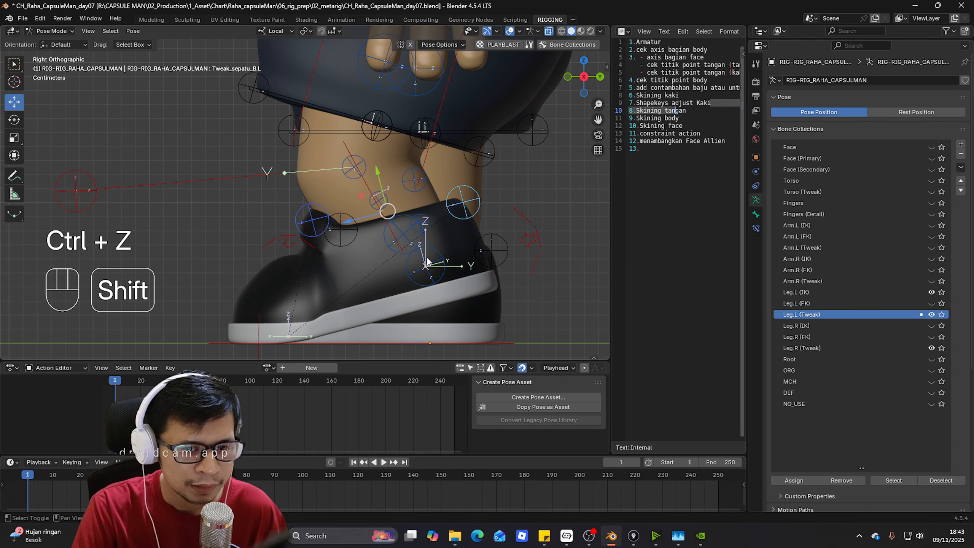
key("i")
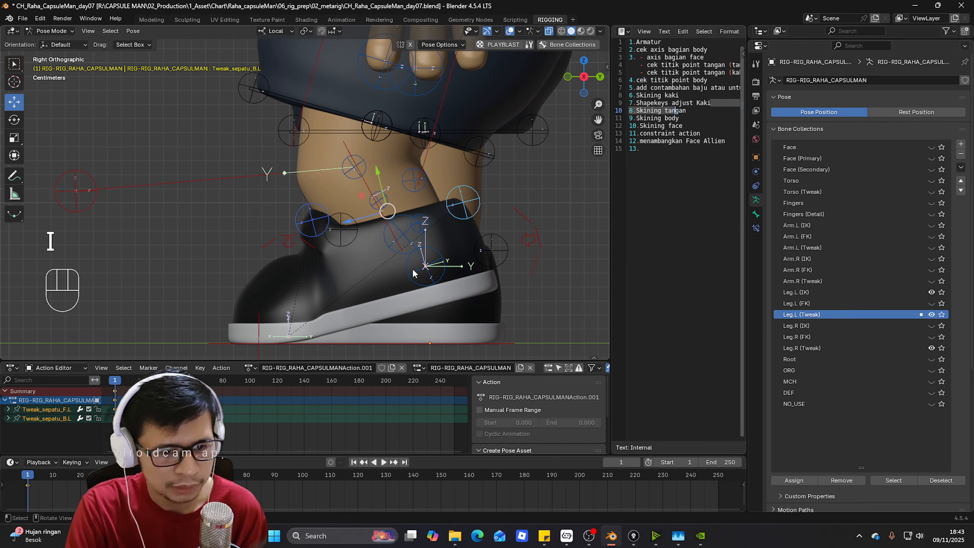
scroll(238, 422, "up", 1)
middle_click_drag(290, 423, 313, 436)
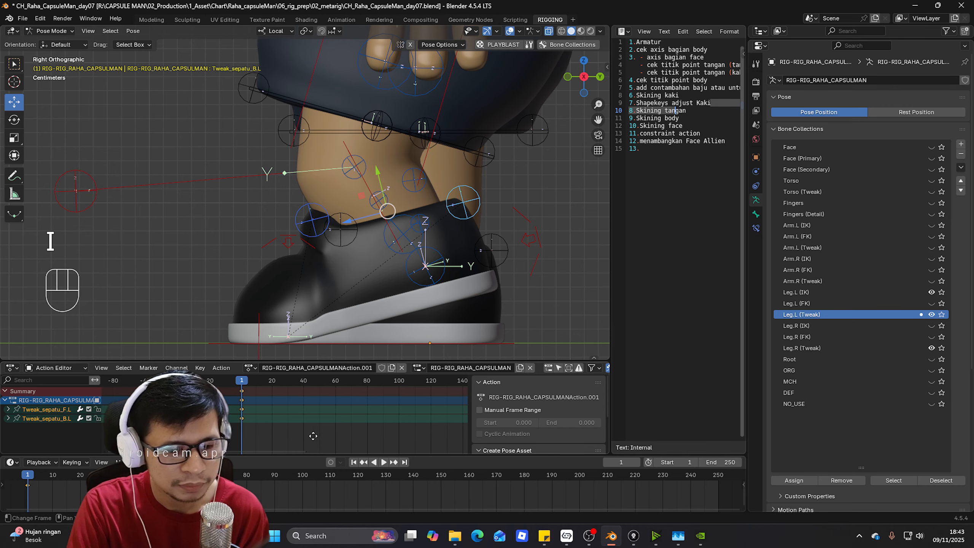
- Rename the armature's new action as Automatic_adjust_tweak_sepatu.L
left_click(331, 368)
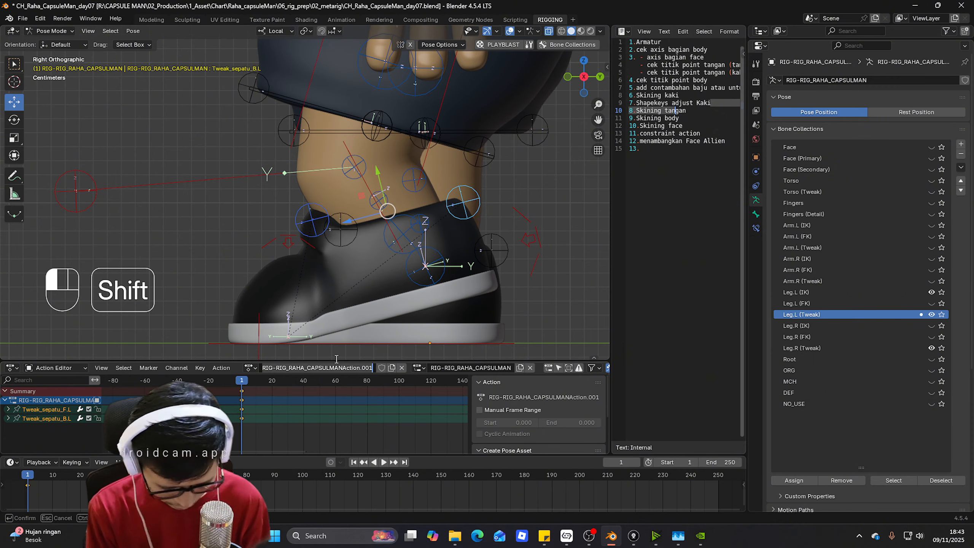
key("ctrl+a")
type("Auto")
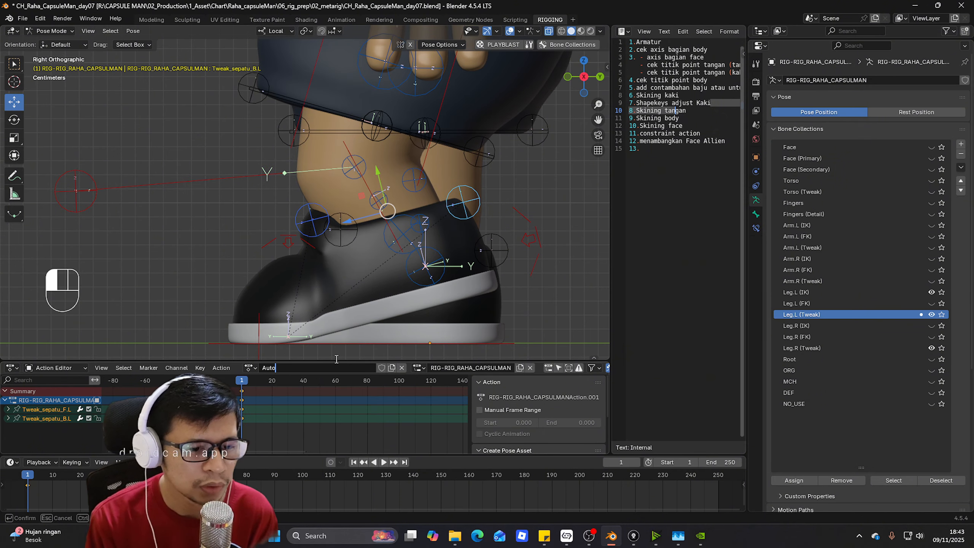
type("matic")
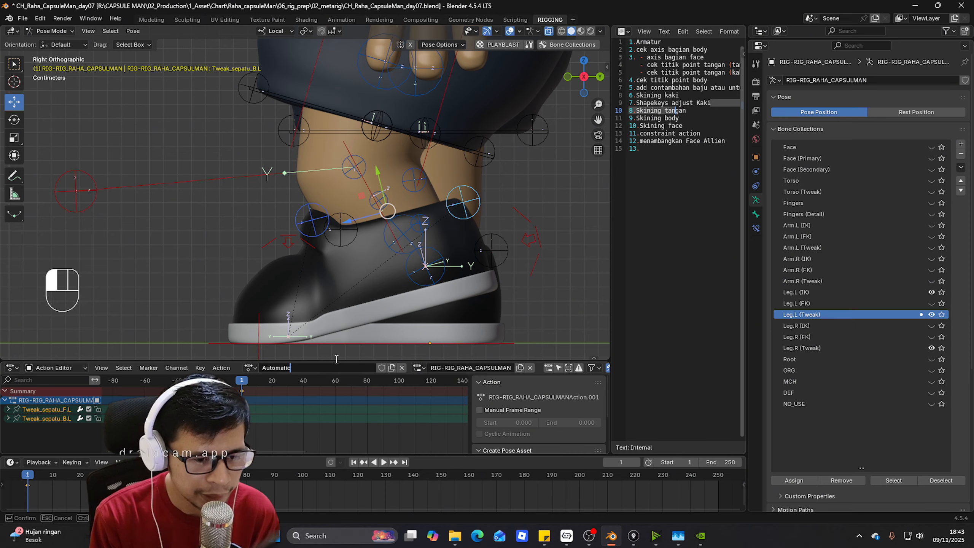
type("_adjus")
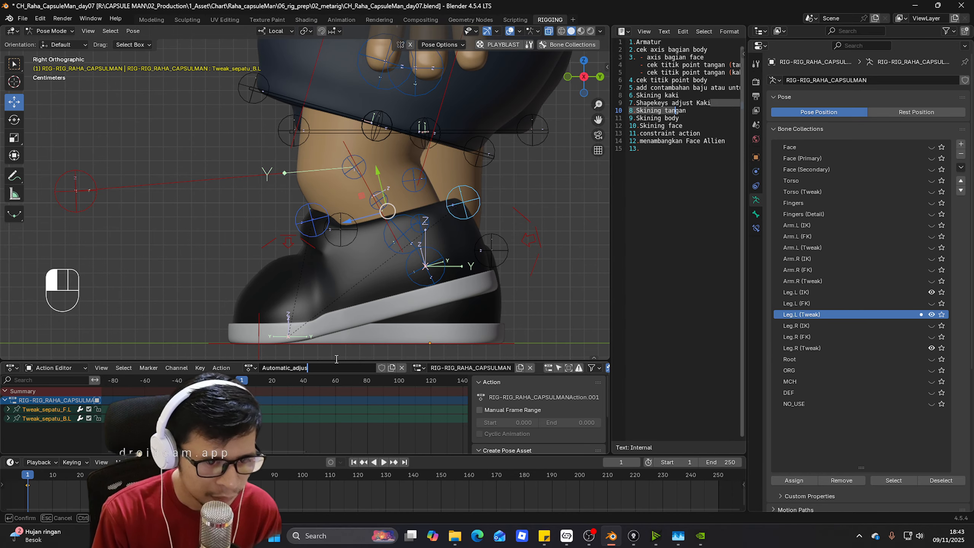
type("t_tweak")
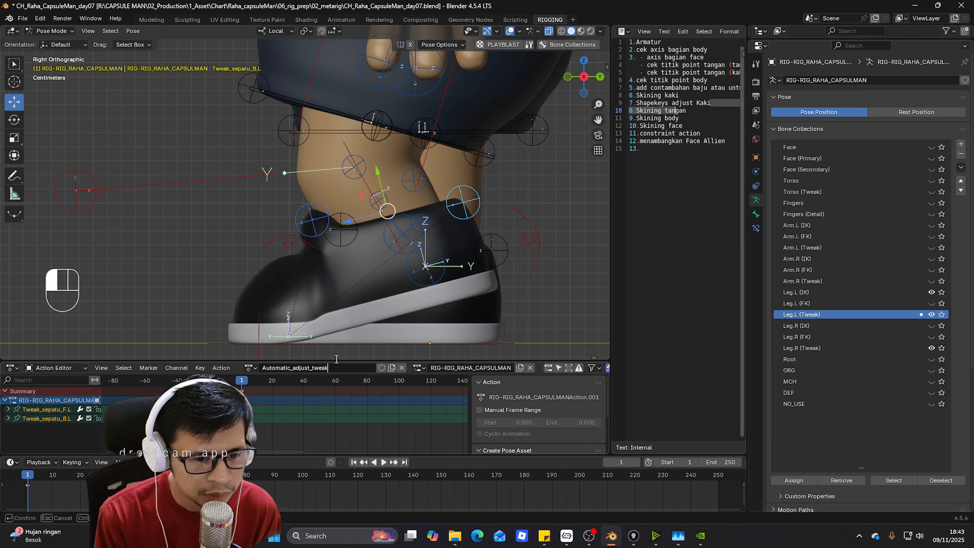
type(")s")
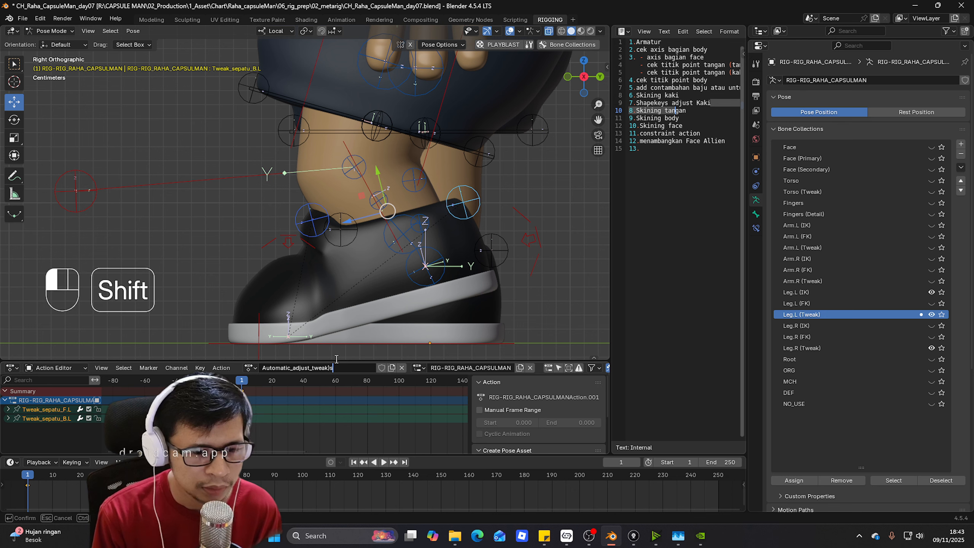
key("BackSpace")
key("BackSpace")
type("_sep")
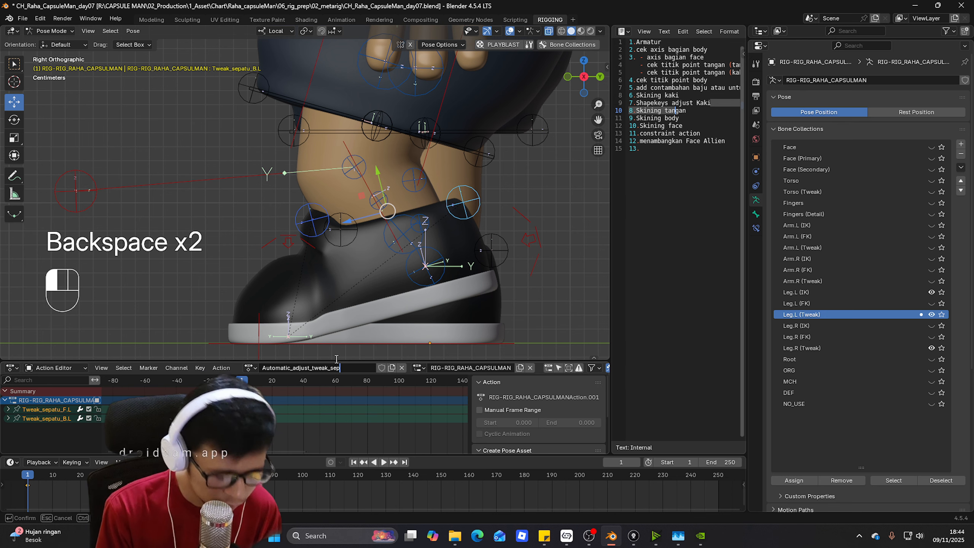
type("atu_")
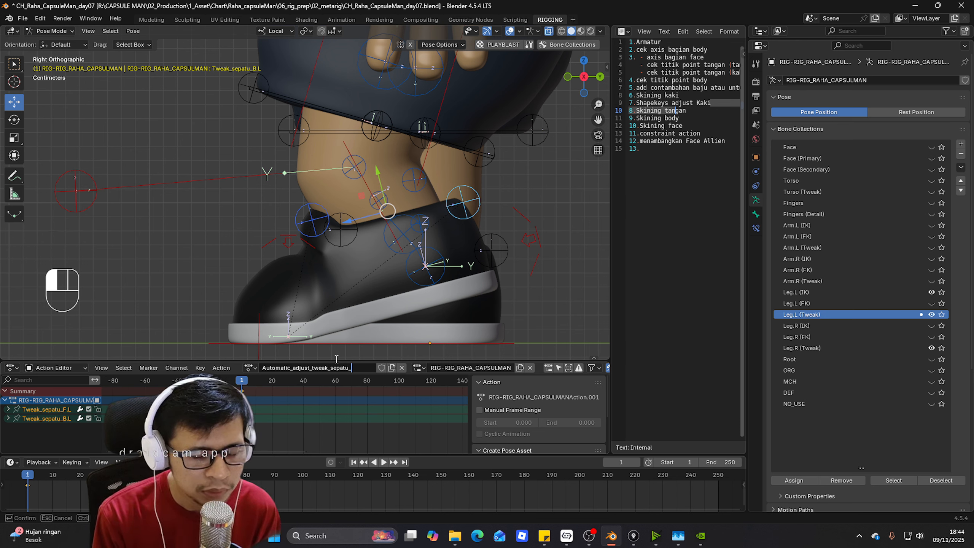
key("BackSpace")
type(".L")
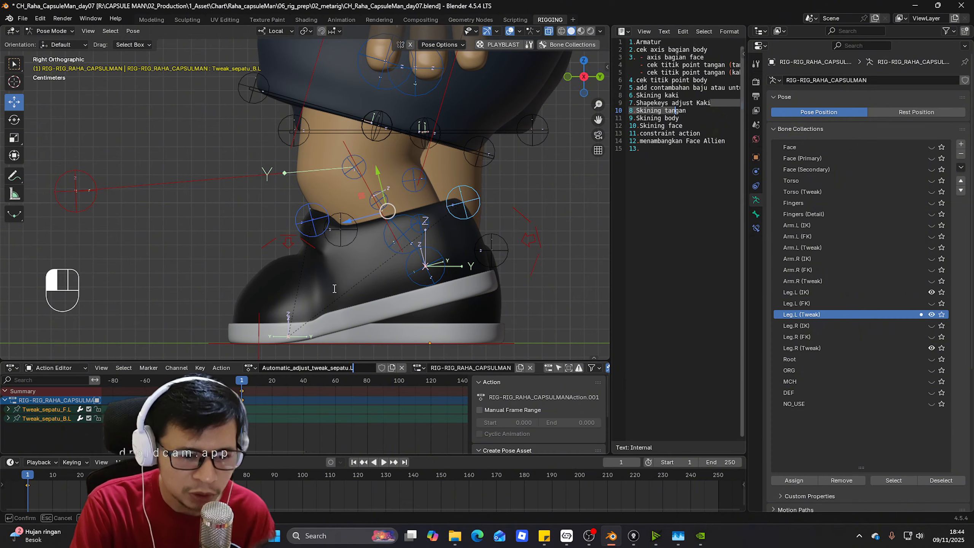
key("Return")
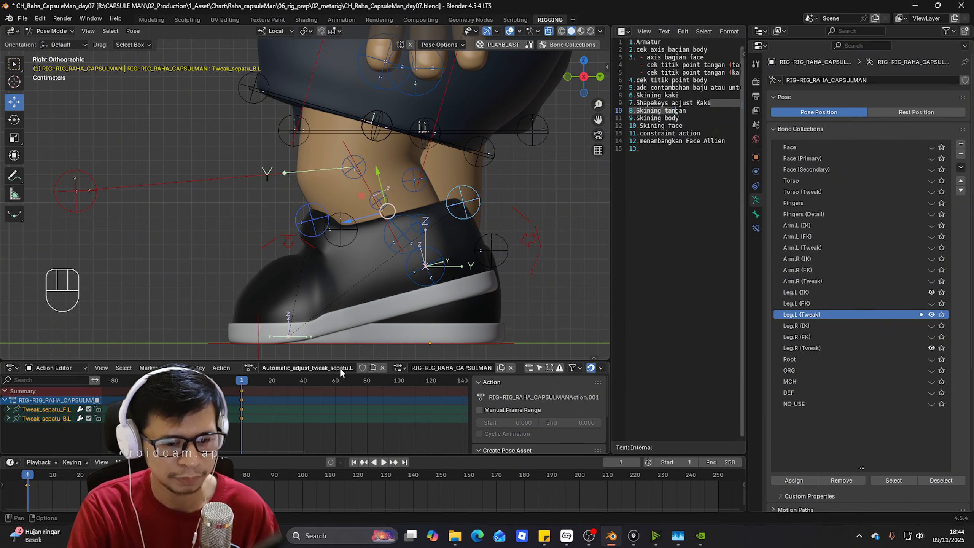
- Give the action a fake user and name its slot Automatic_adjust_tweak_sepatu.L as well
left_click(361, 369)
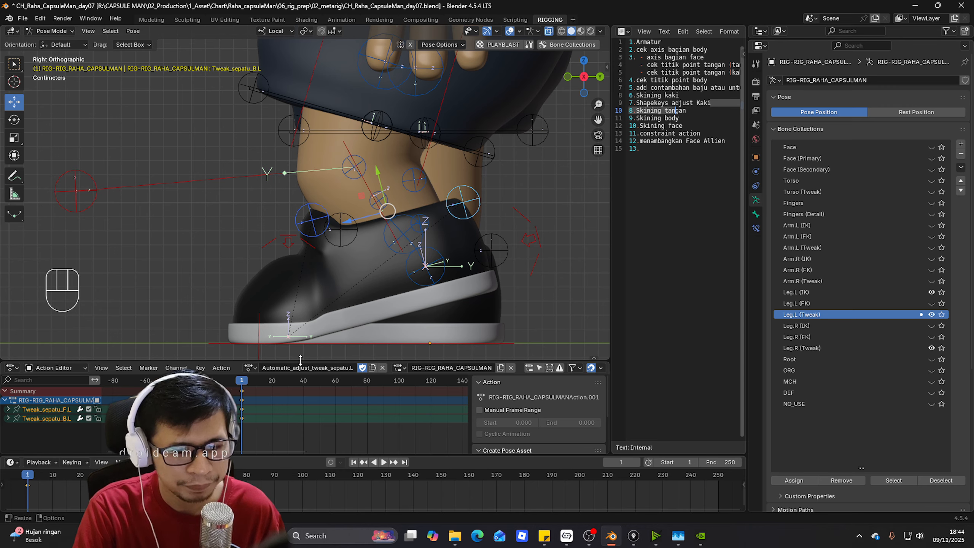
key("ctrl+c")
key("ctrl+v")
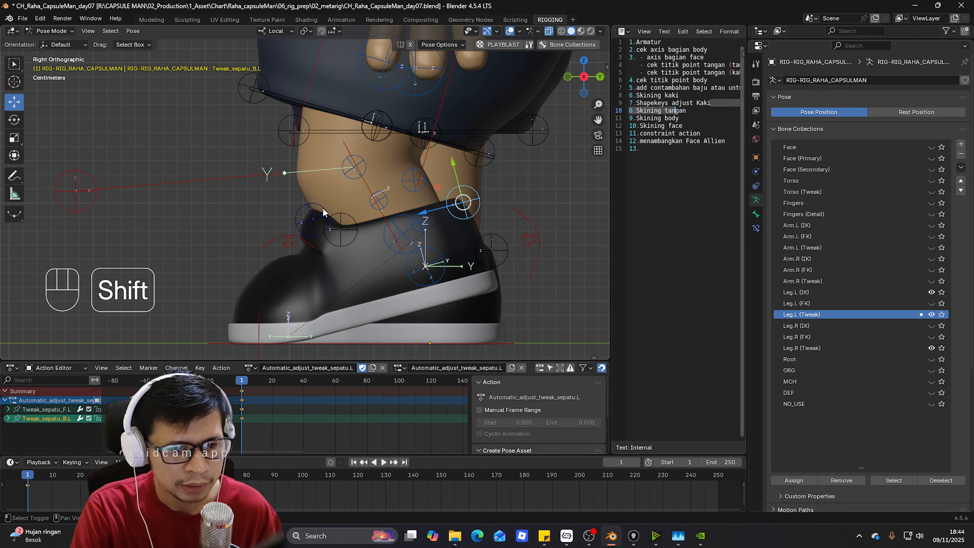
- Move Tweak_sepatu_F.L along its local Z axis, pushing the left shoe's front edge forward clear of the leg
left_click(306, 218, "shift")
left_click(292, 225)
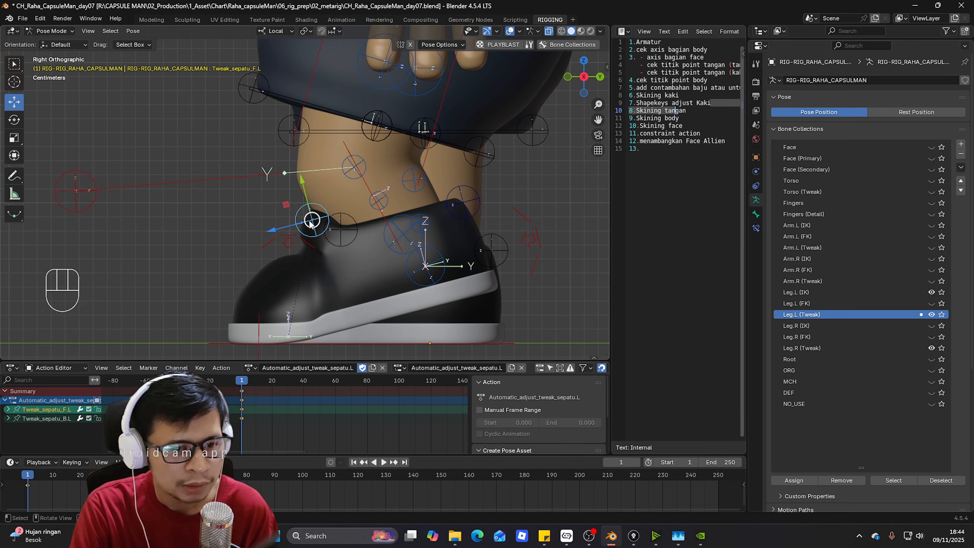
left_click_drag(291, 228, 266, 231)
middle_click_drag(371, 222, 486, 274)
key("KP_3")
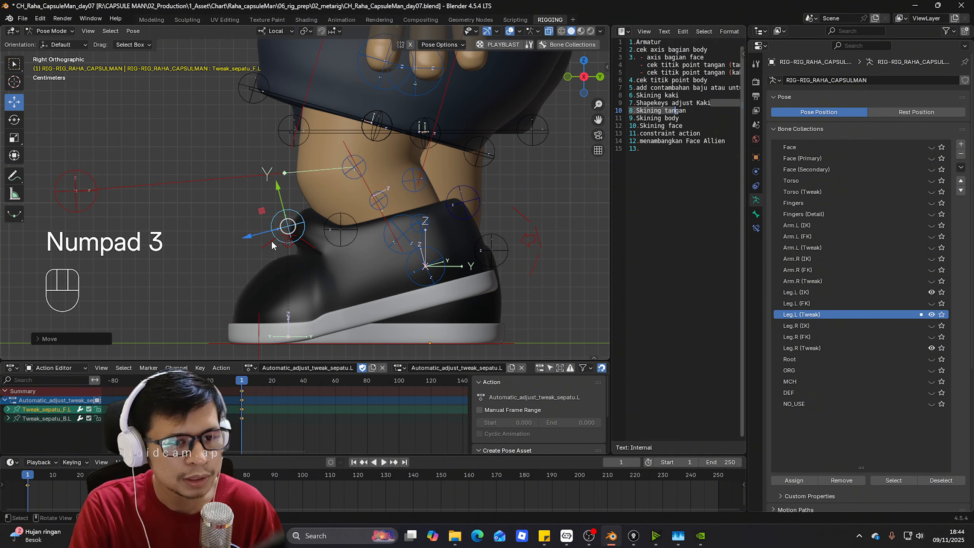
left_click_drag(256, 235, 256, 237)
- Move Tweak_sepatu_B.L slightly forward against the back of the leg, and keyframe both shoe tweak bones at frame 1
left_click(478, 202)
left_click_drag(415, 212, 419, 209)
left_click_drag(443, 166, 451, 184)
left_click_drag(415, 212, 420, 210)
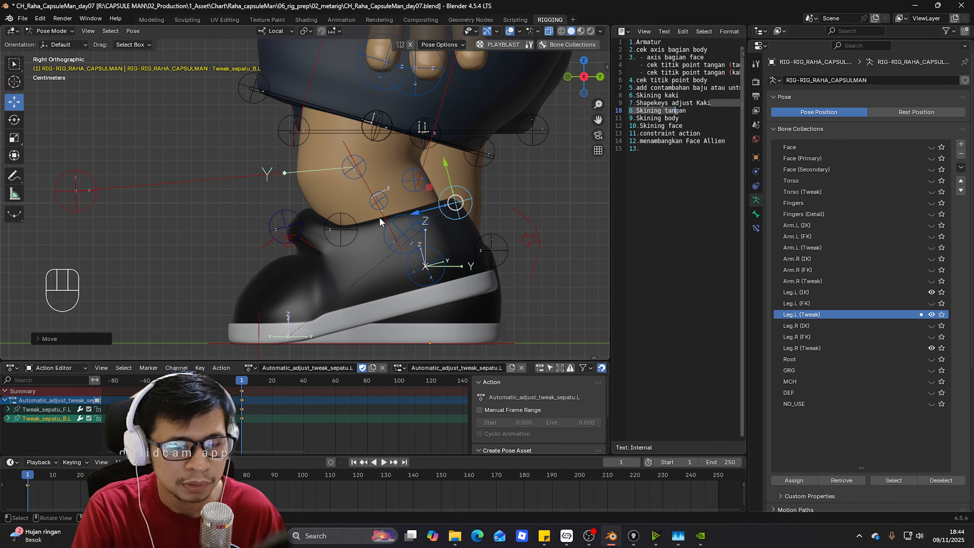
left_click(294, 231, "shift")
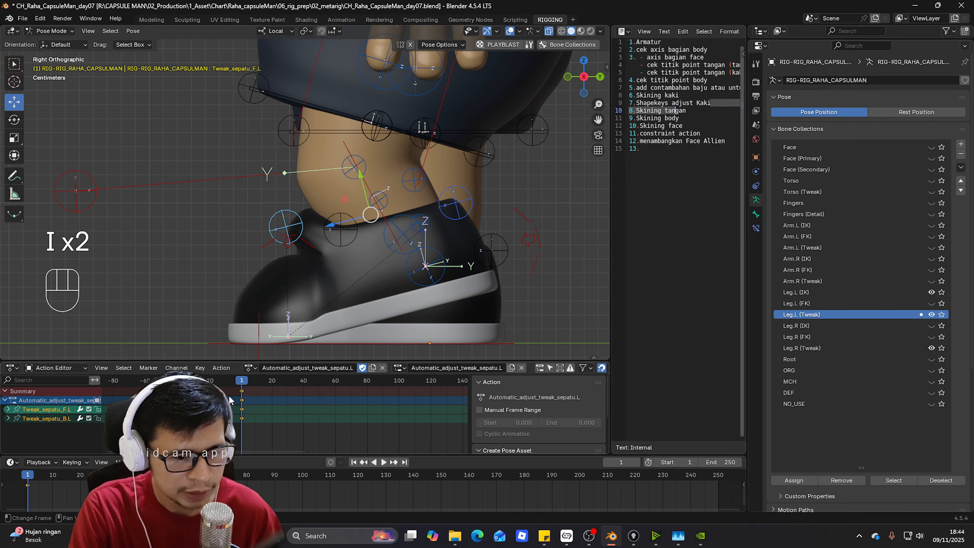
- Unlink the shoe adjustment action and create a new action named Tes_pose
left_click(382, 368)
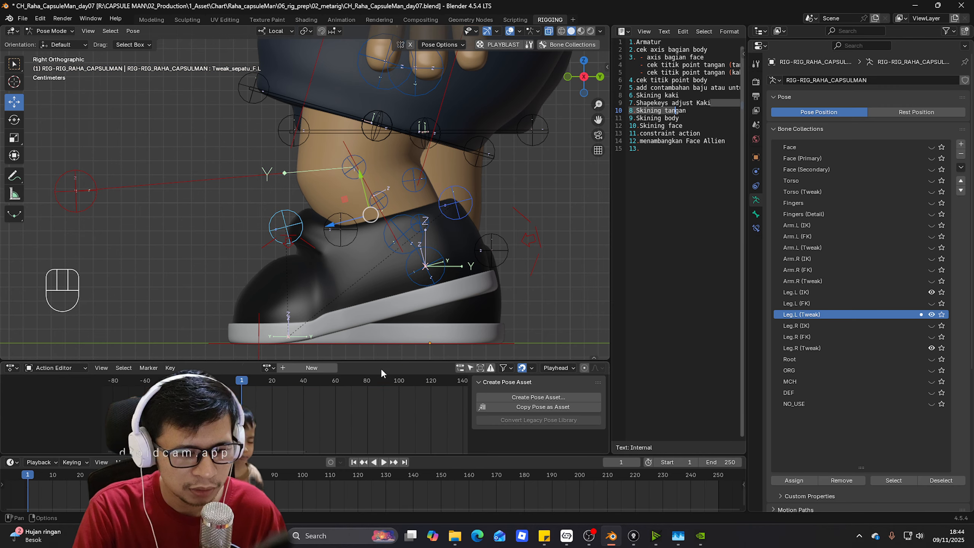
left_click(311, 367)
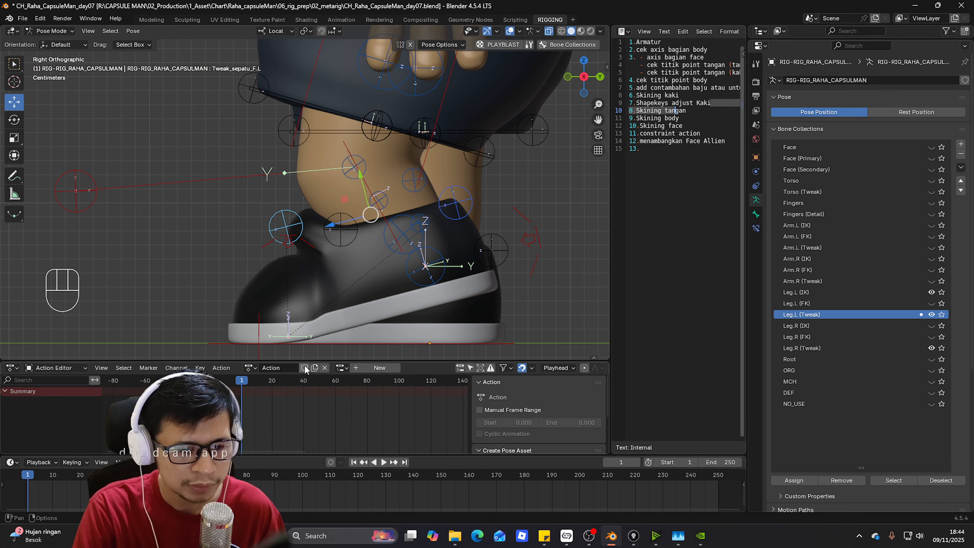
double_click(274, 367)
type("Tes")
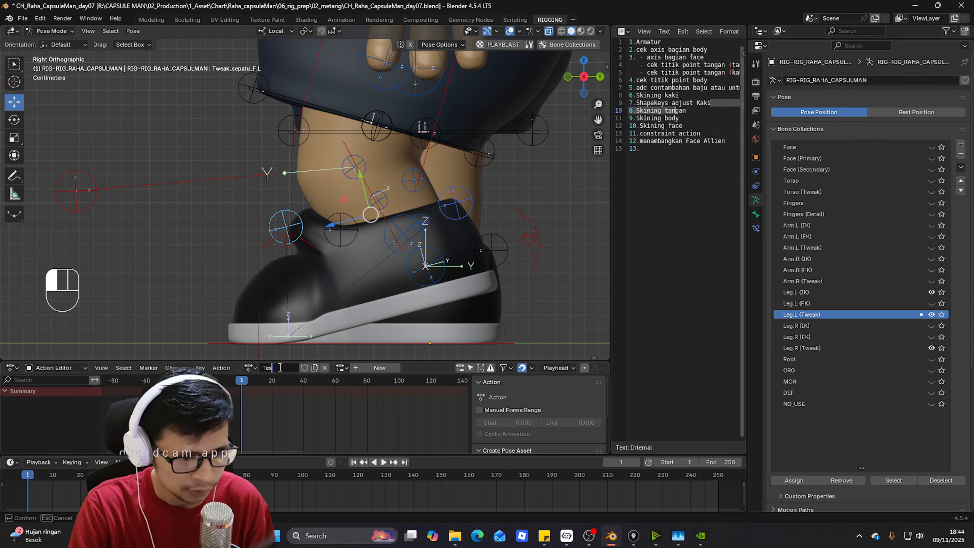
type("_pose")
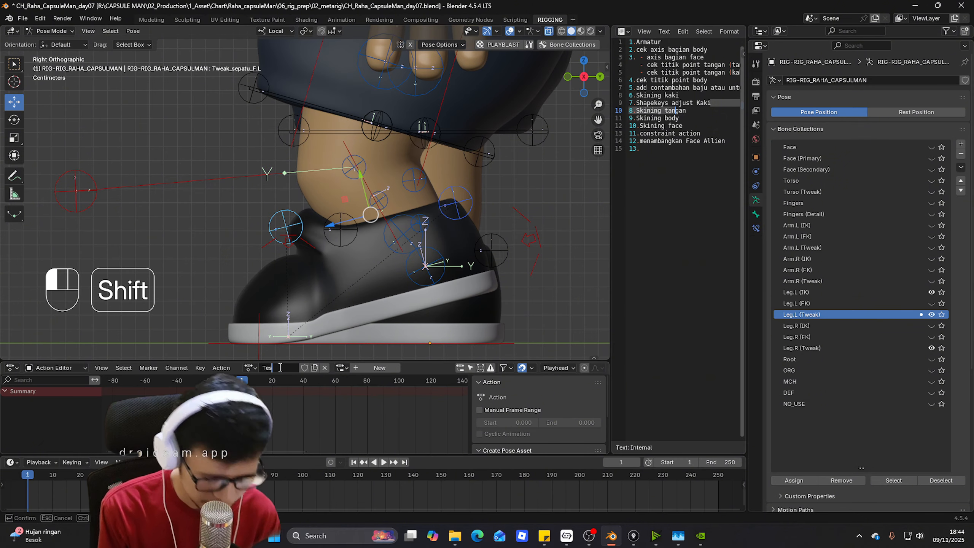
key("Return")
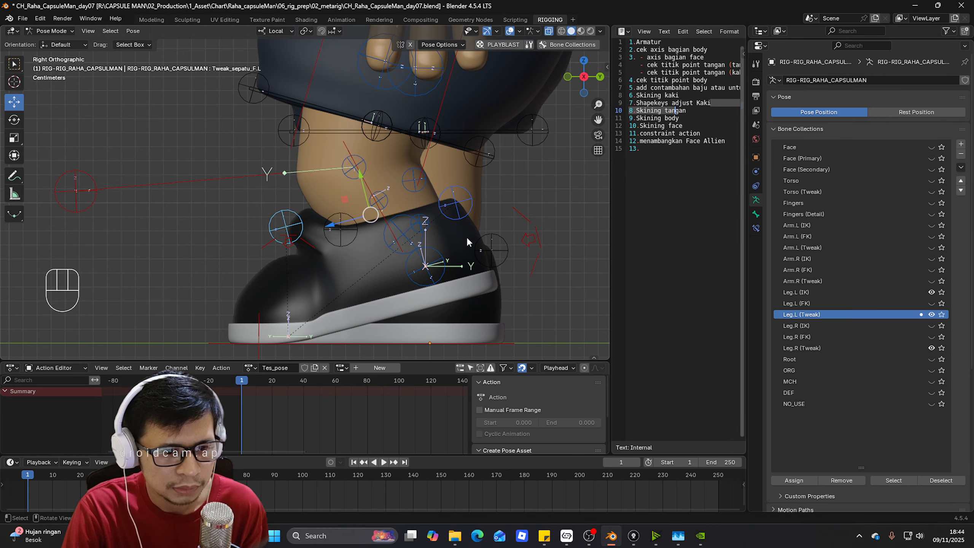
- Clear the rotation of foot_heel_ik.L, and reset the rotation and location of all visible bones
left_click(546, 241)
key("alt+r")
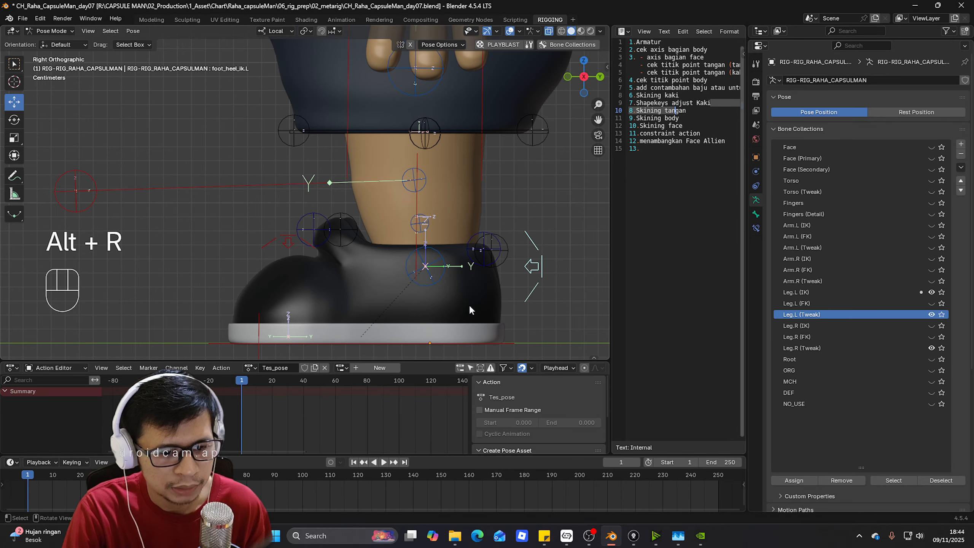
key("a")
key("alt+r")
key("alt+g")
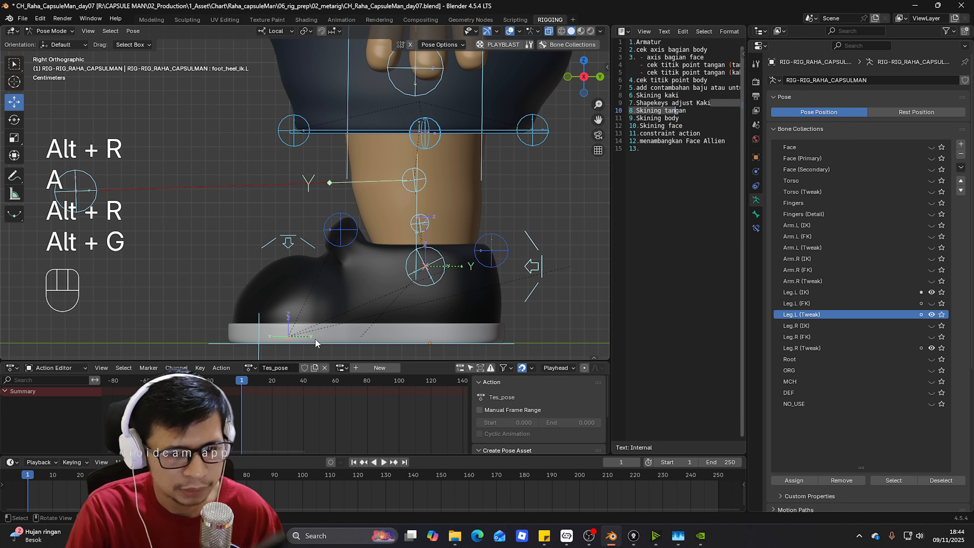
- Create a slot in the Tes_pose action and name it Tes_pose
left_click(346, 369)
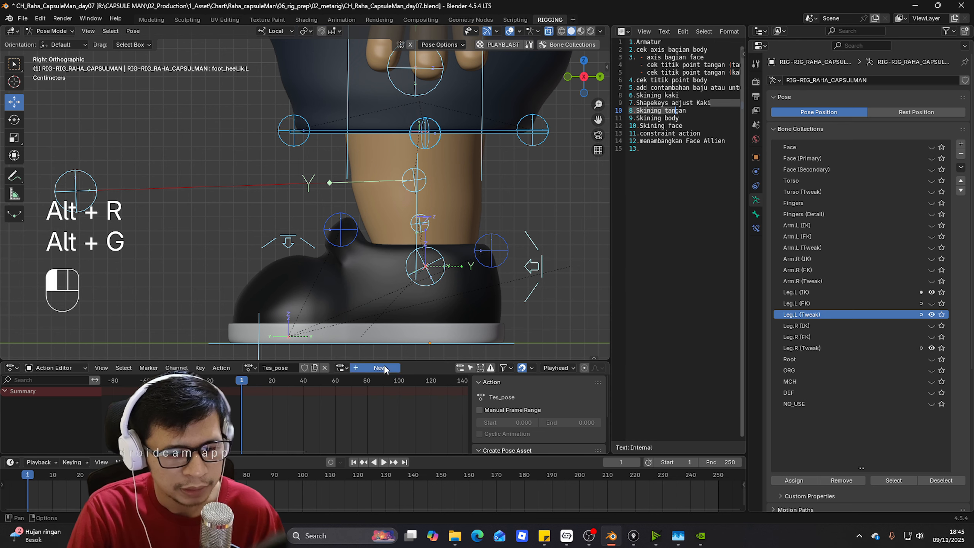
left_click(384, 364)
key("ctrl+c")
key("ctrl+v")
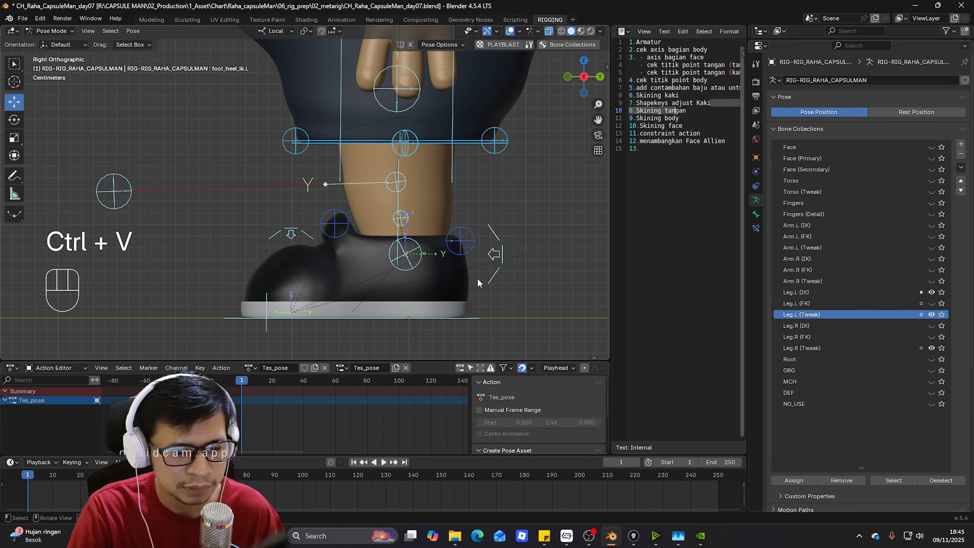
- Add an Action bone constraint to Tweak_sepatu_F.L on the left shoe's front edge
left_click(557, 282)
left_click(359, 234)
middle_click_drag(360, 234, 426, 251)
left_click(756, 228)
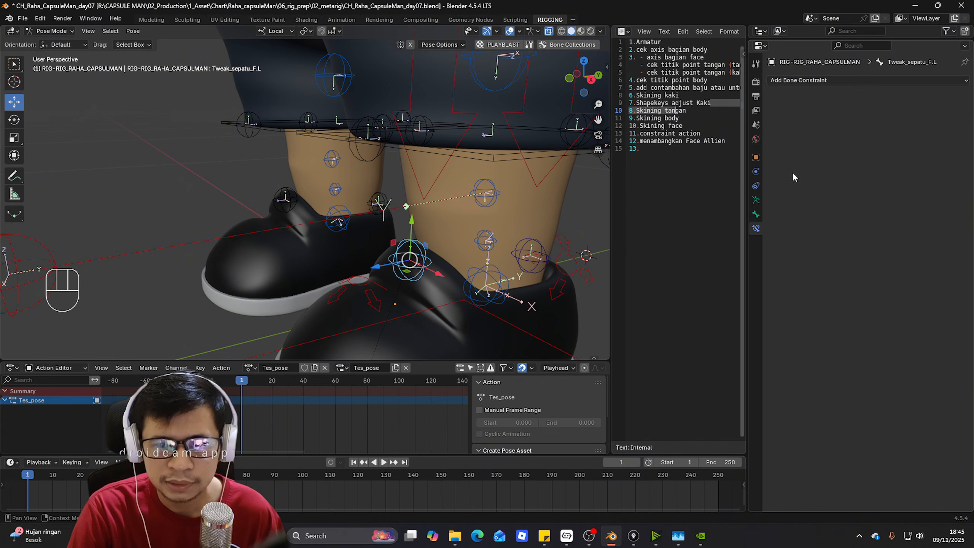
left_click(839, 80)
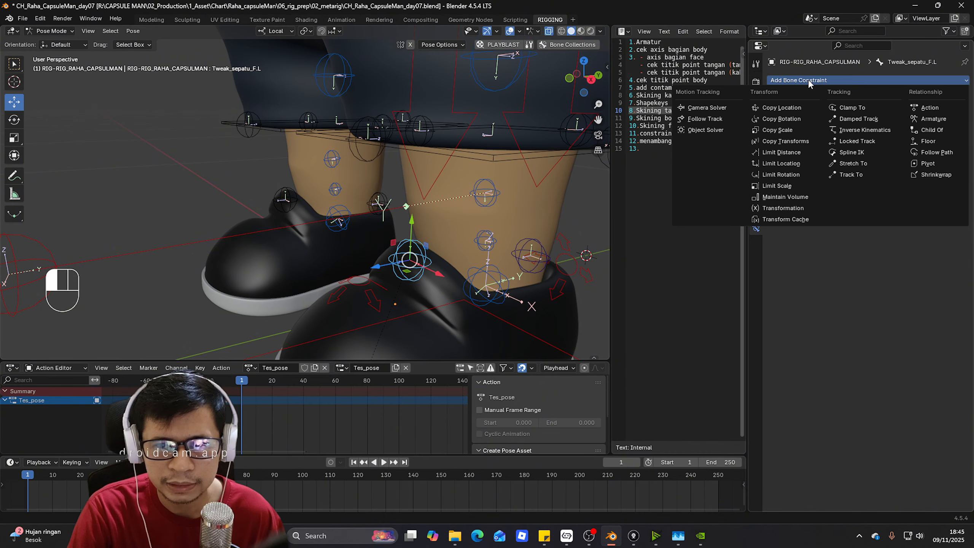
left_click(928, 107)
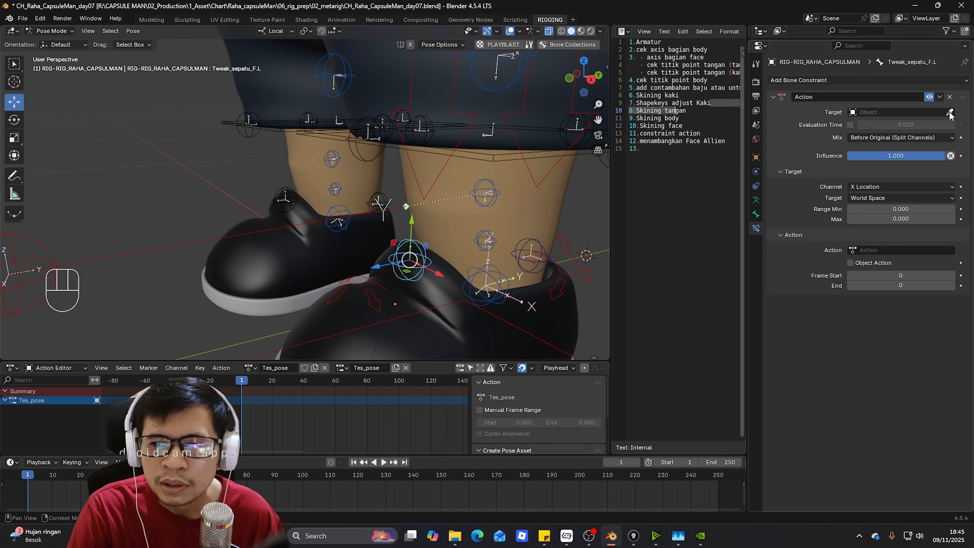
- Set the Action constraint's target to the RIG-RIG_RAHA_CAPSULMAN armature
scroll(675, 115, "down", 2)
middle_click_drag(547, 237, 425, 228, "shift")
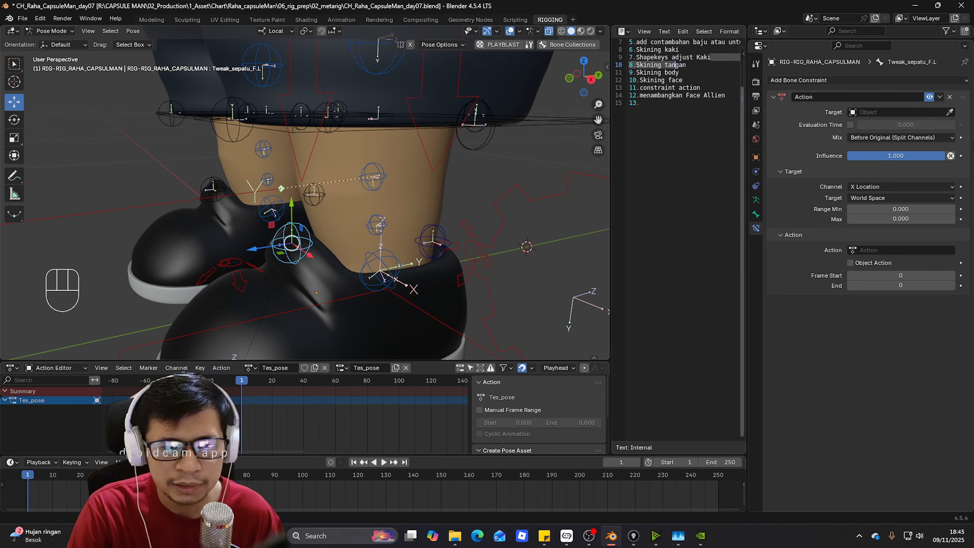
left_click(950, 112)
left_click(503, 222)
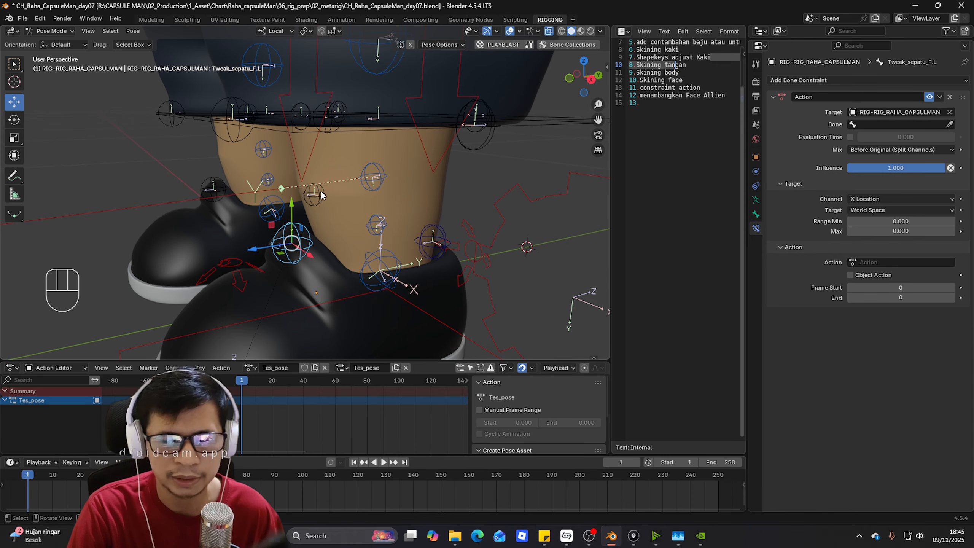
left_click(480, 212)
scroll(551, 176, "down", 2)
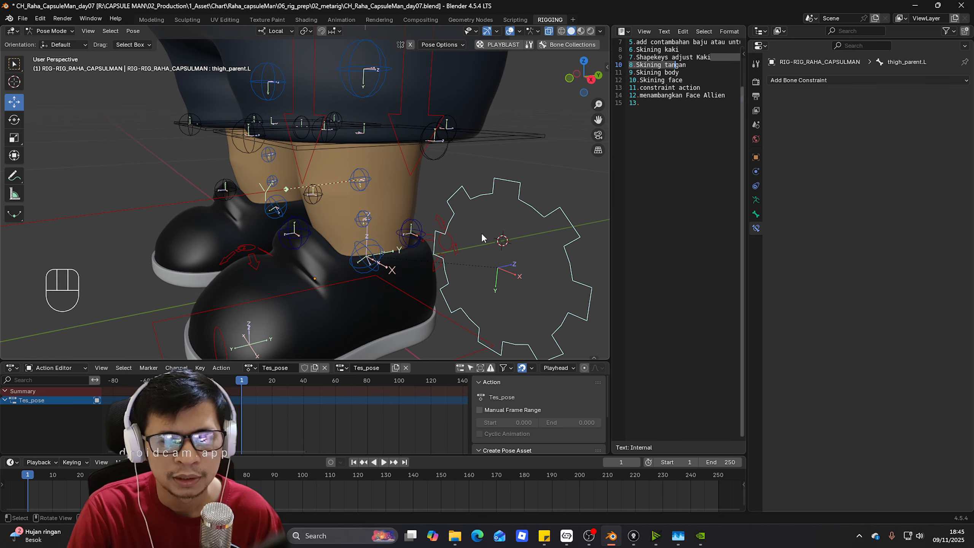
left_click(441, 222)
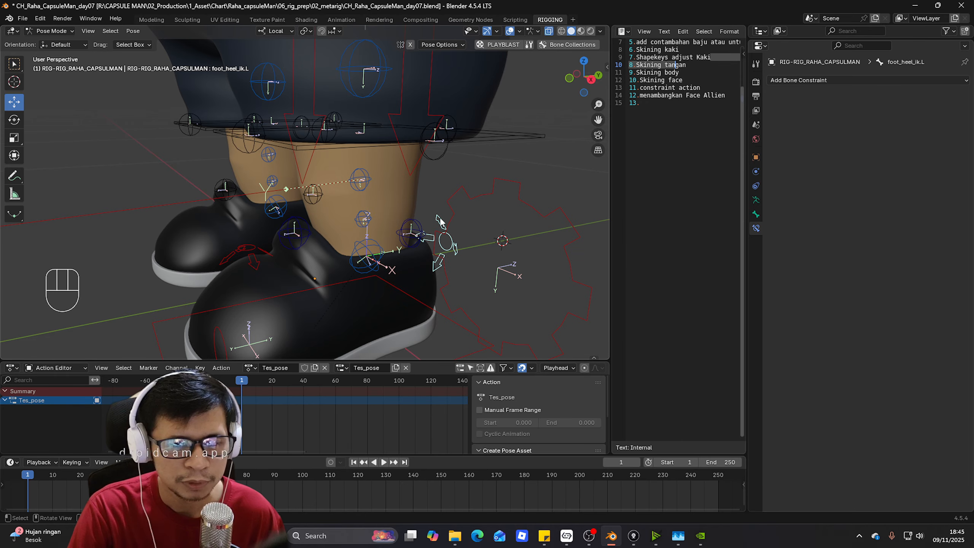
left_click(301, 242)
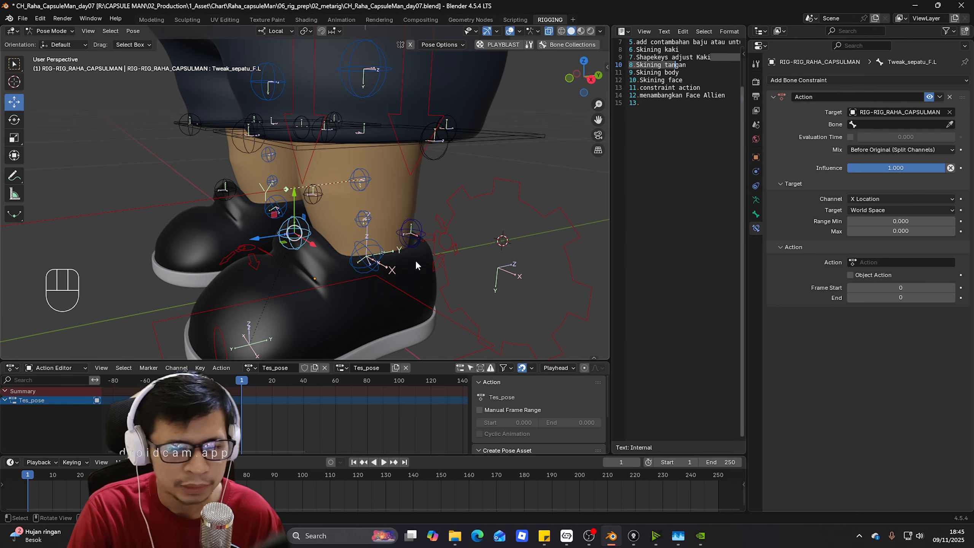
left_click(367, 254)
- Copy the name of the Automatic_adjust_tweak_sepatu.L action and switch back to the Tes_pose action
left_click(251, 368)
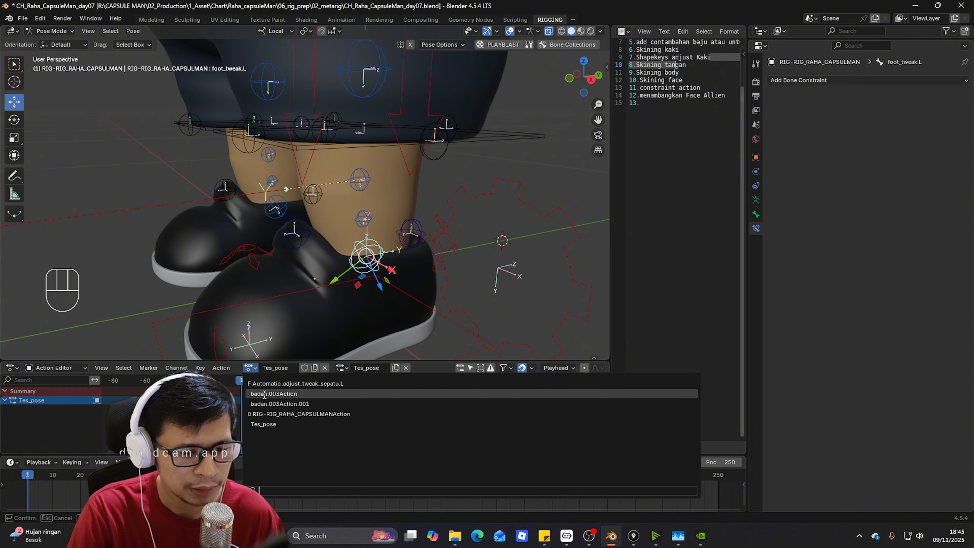
left_click(268, 383)
key("ctrl+c")
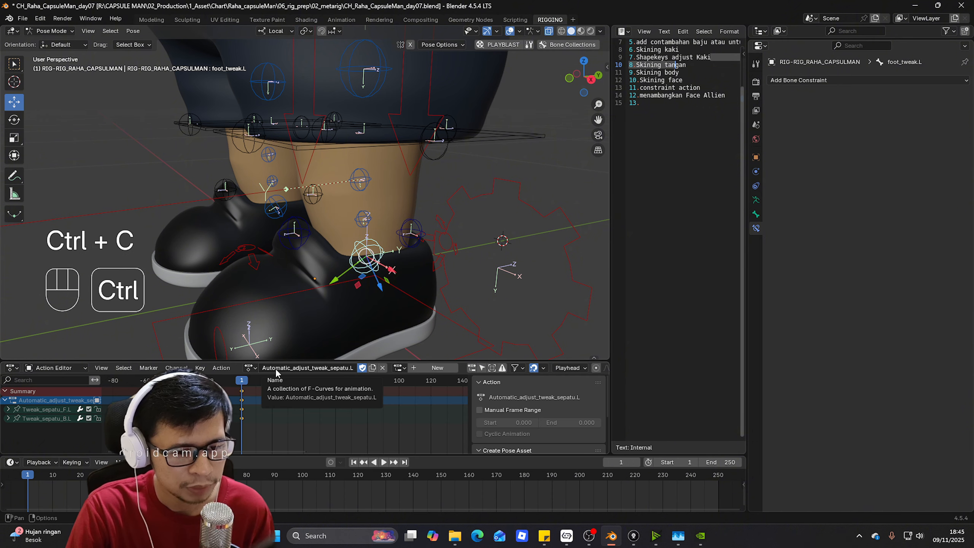
left_click(249, 368)
left_click(279, 425)
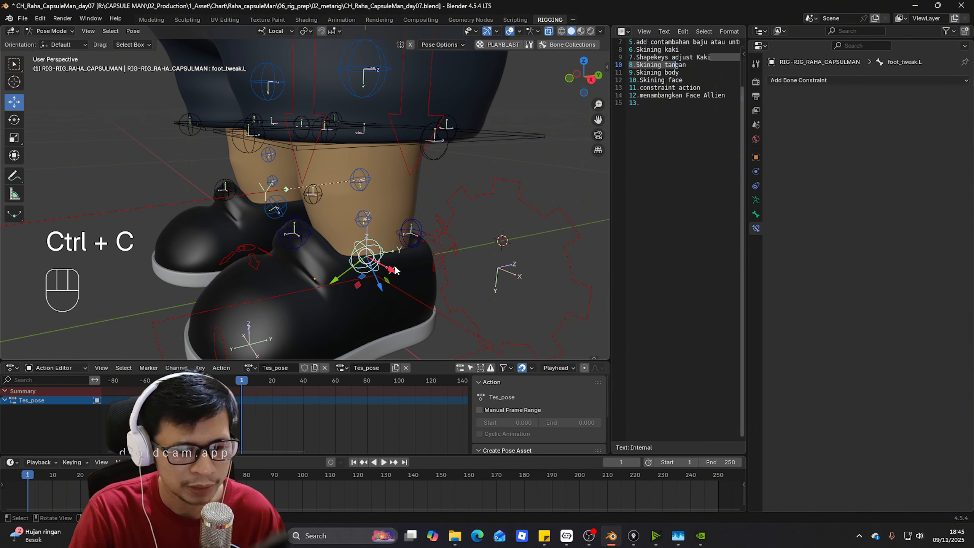
- Rename the Action constraint on Tweak_sepatu_F.L as Automatic_adjust_tweak_sepatu.L
left_click(280, 229)
left_click(836, 96, "ctrl")
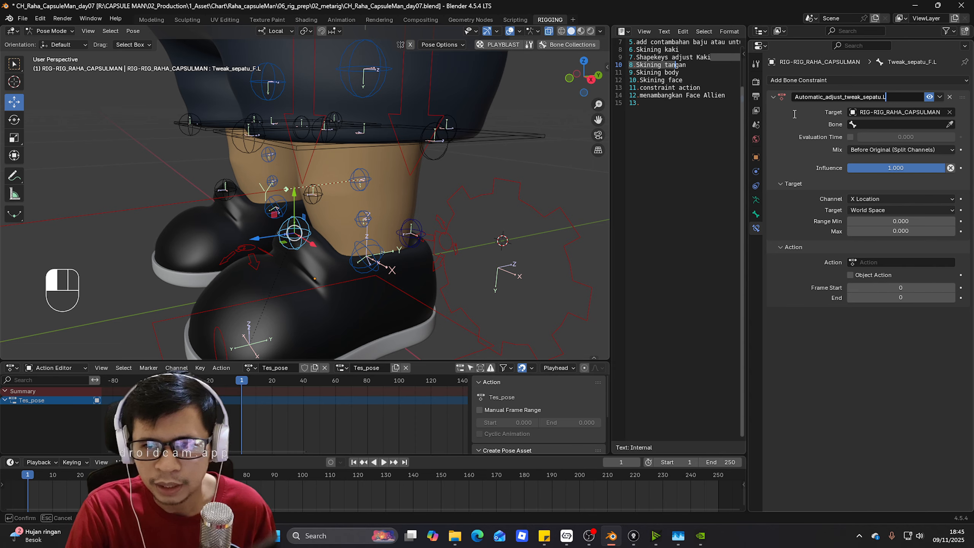
key("Return")
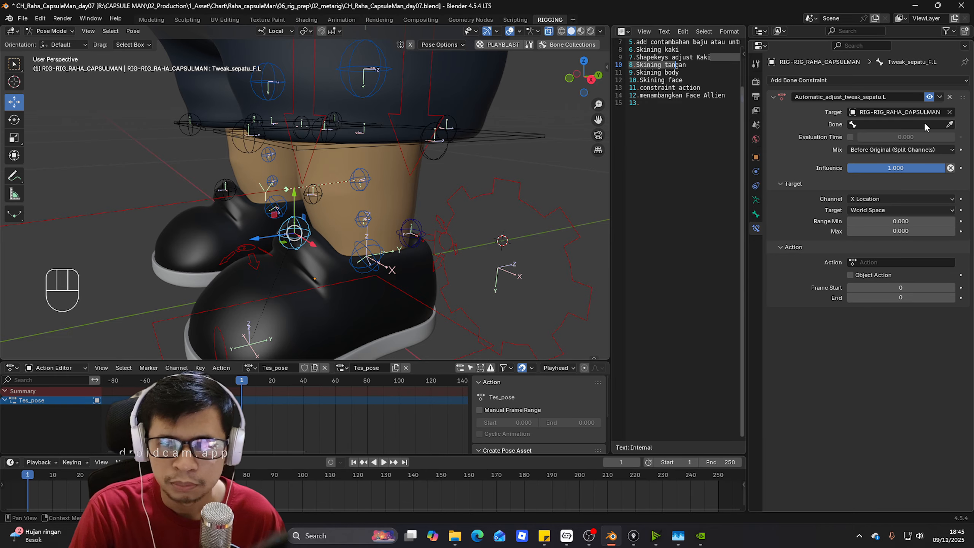
- Select foot_heel_ik.L behind the left shoe and show the model in wireframe from the right side view
left_click(440, 247)
key("KP_3")
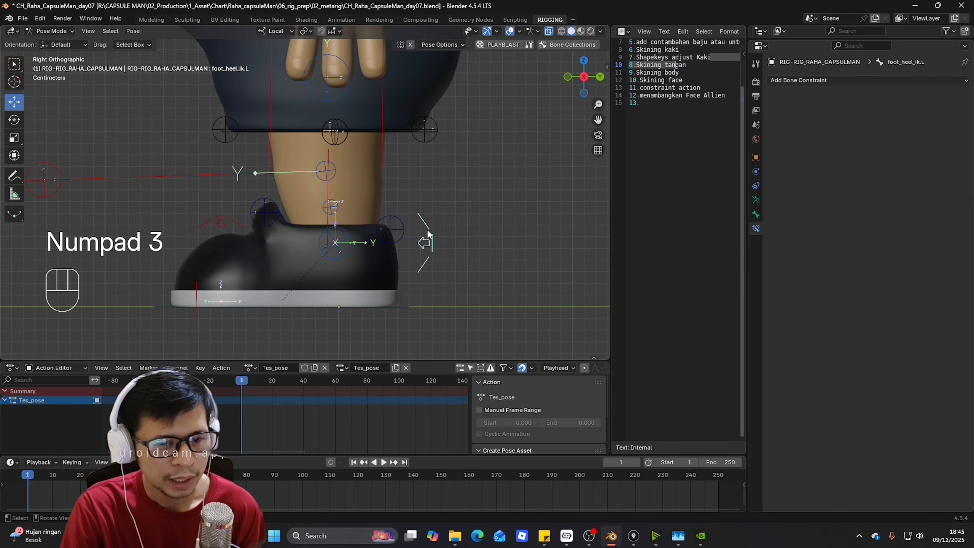
mouse_move(426, 239)
middle_mouse_down()
mouse_move(380, 256)
mouse_move(416, 262)
middle_mouse_up()
key("z")
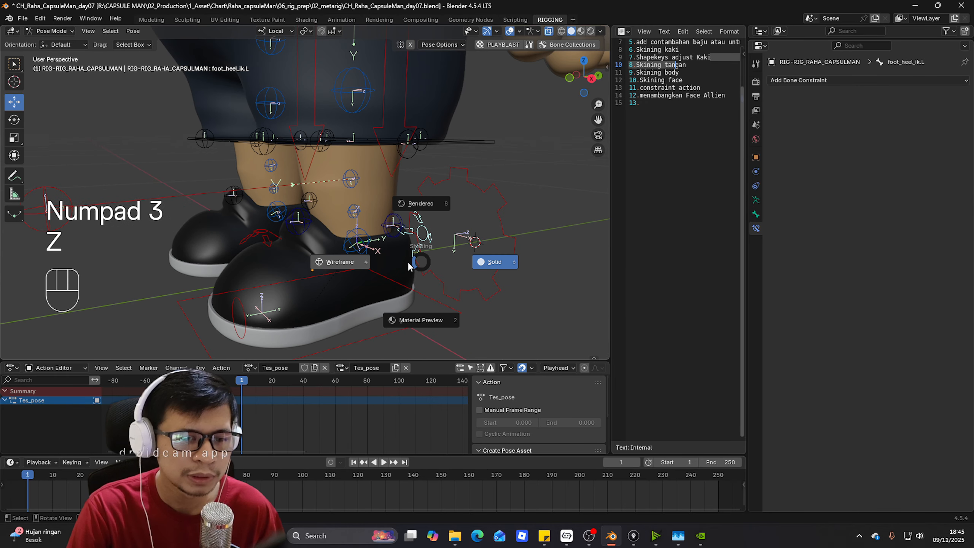
left_click(392, 270)
scroll(430, 251, "up", 1)
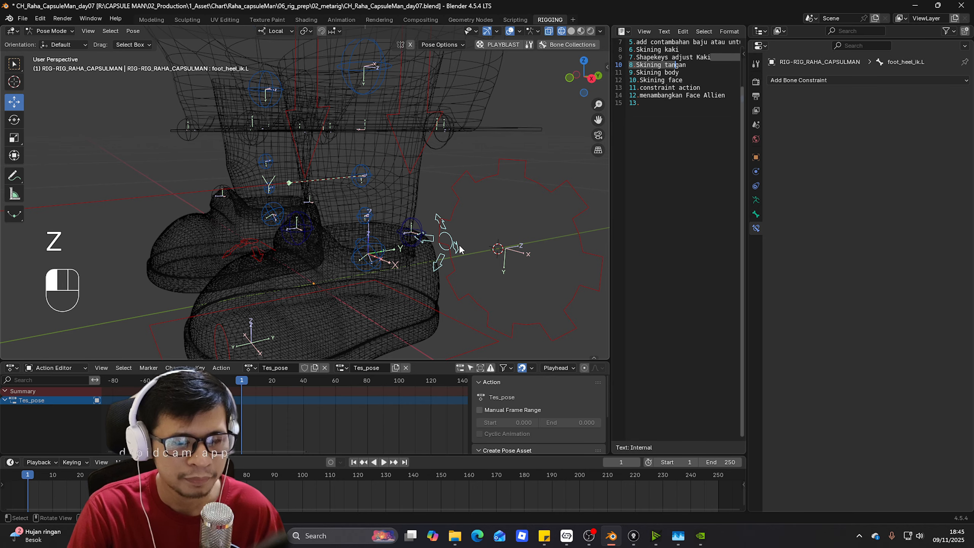
middle_click_drag(459, 279, 445, 272)
key("KP_3")
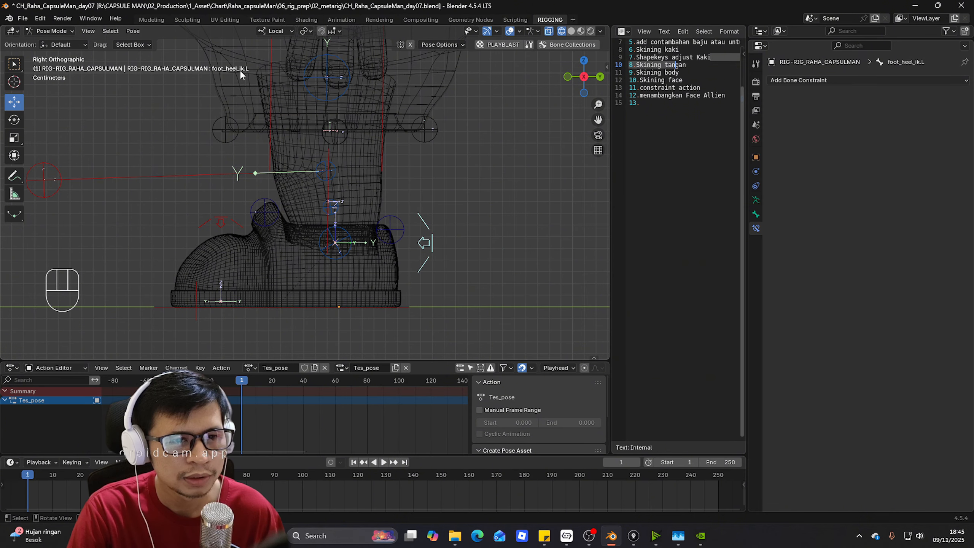
key("z")
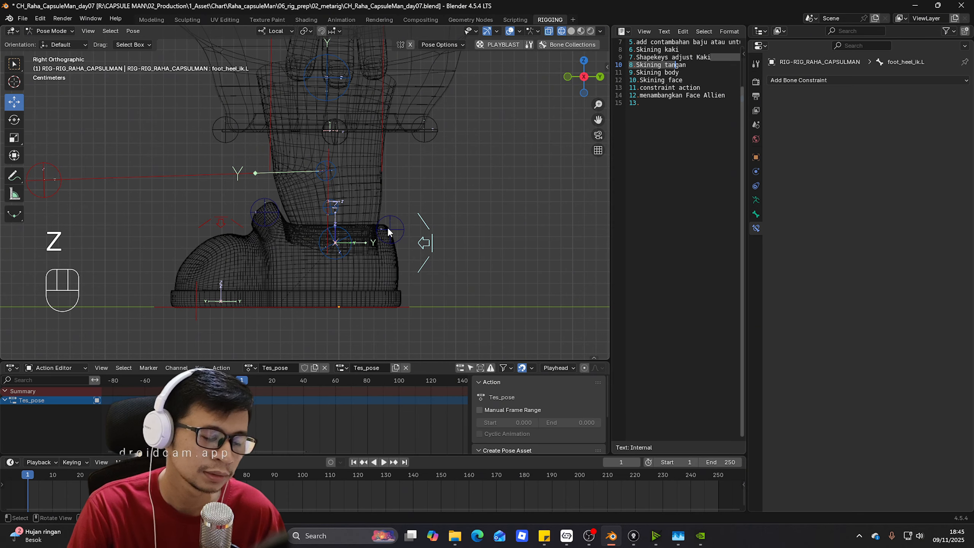
- Put the armature in Object Mode and make its ORG bone collection visible
key("ctrl")
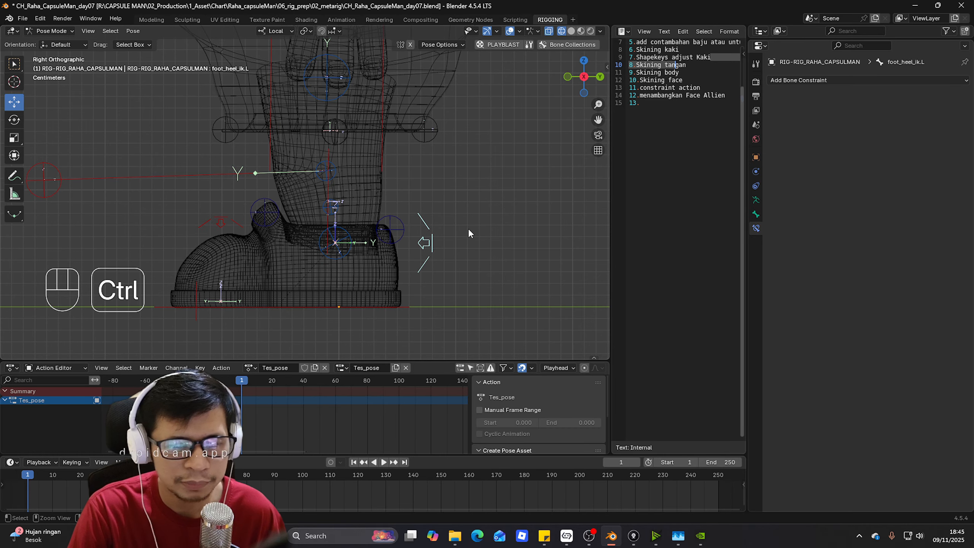
key("ctrl+Tab")
left_click(757, 198)
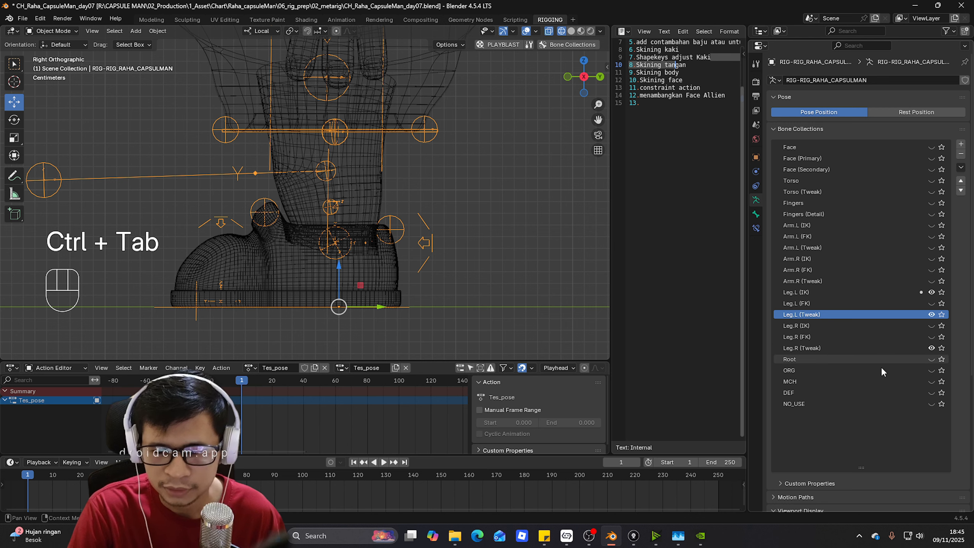
left_click(930, 370)
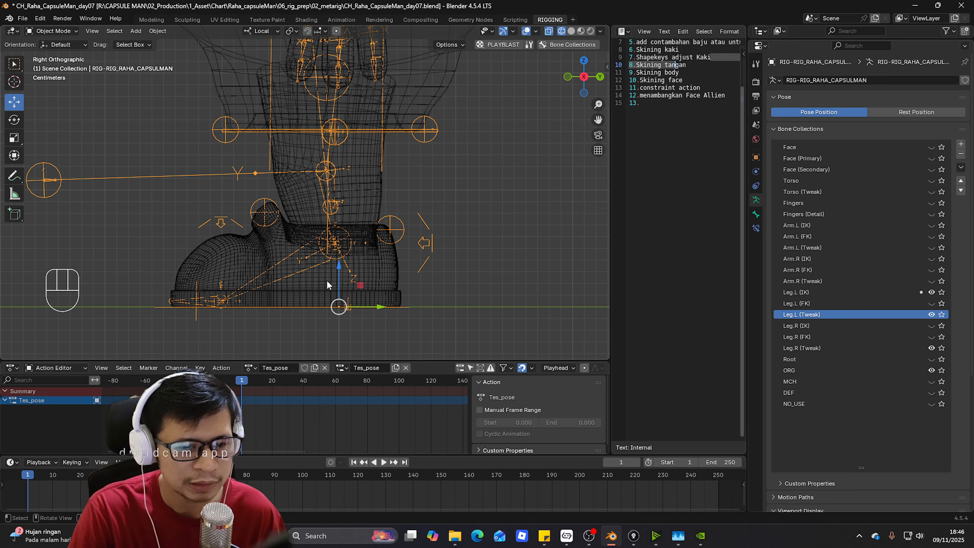
- Return the armature to Pose Mode, select ORG-foot.L in the left shoe and copy its bone name
left_click(299, 272)
key("ctrl+Tab")
left_click(300, 271)
left_click(300, 271)
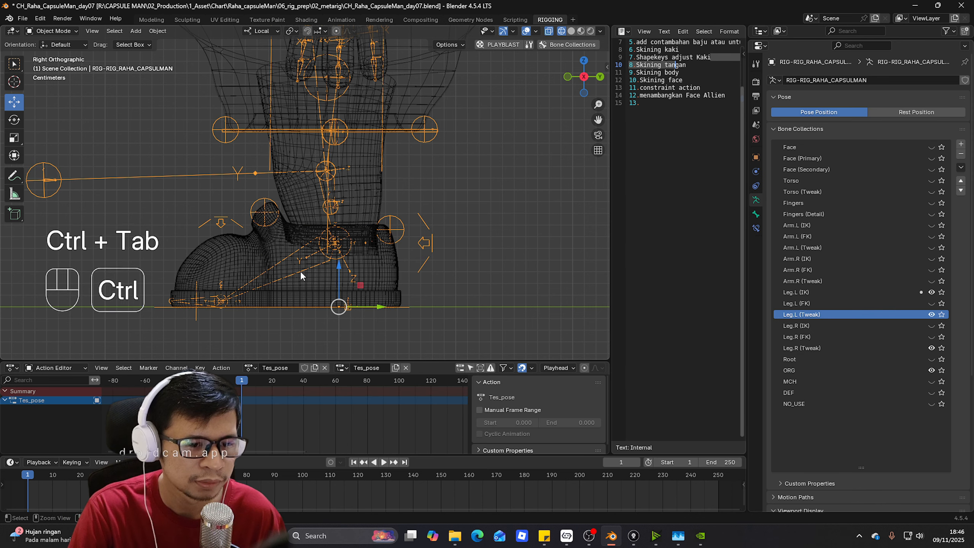
key("ctrl+Tab")
left_click(300, 271)
mouse_move(356, 270)
middle_mouse_down()
mouse_move(369, 271)
mouse_move(350, 278)
middle_mouse_up()
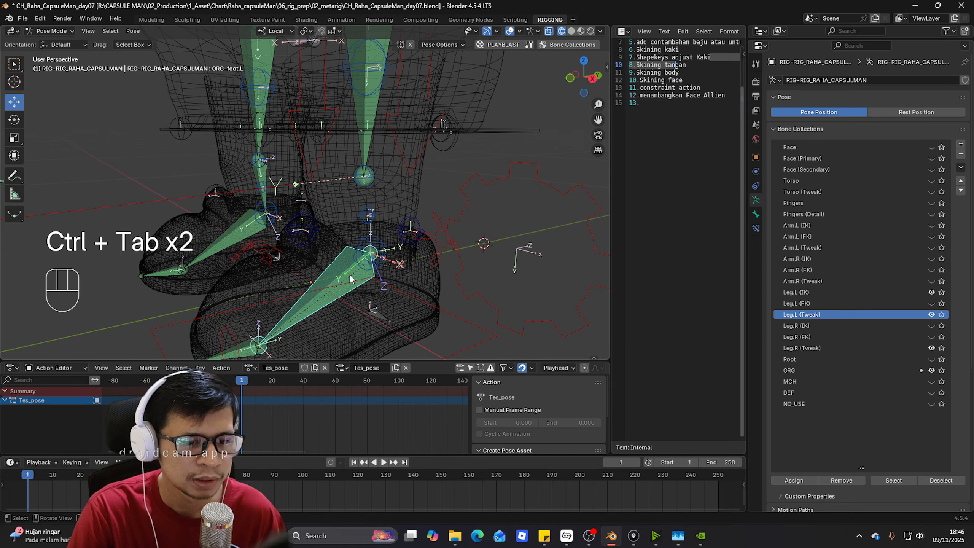
left_click(756, 228)
left_click(756, 213)
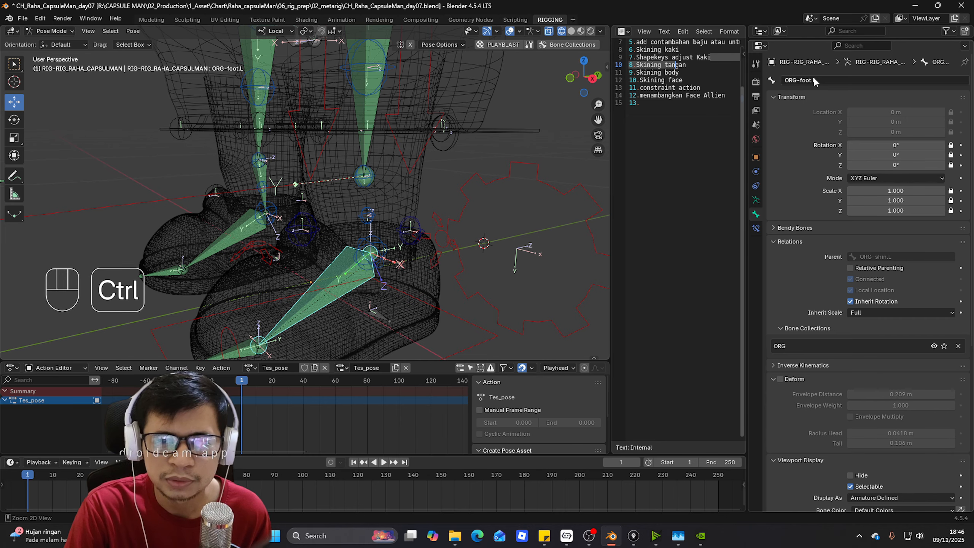
key("ctrl+c")
key("ctrl+Tab")
left_click(310, 224)
left_click(310, 225)
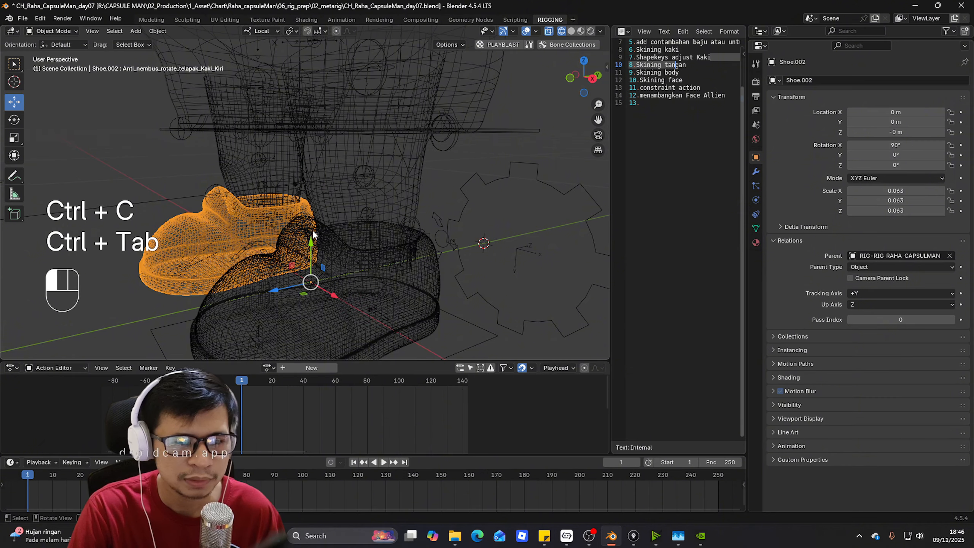
left_click(308, 218)
left_click(308, 218)
key("ctrl+Tab")
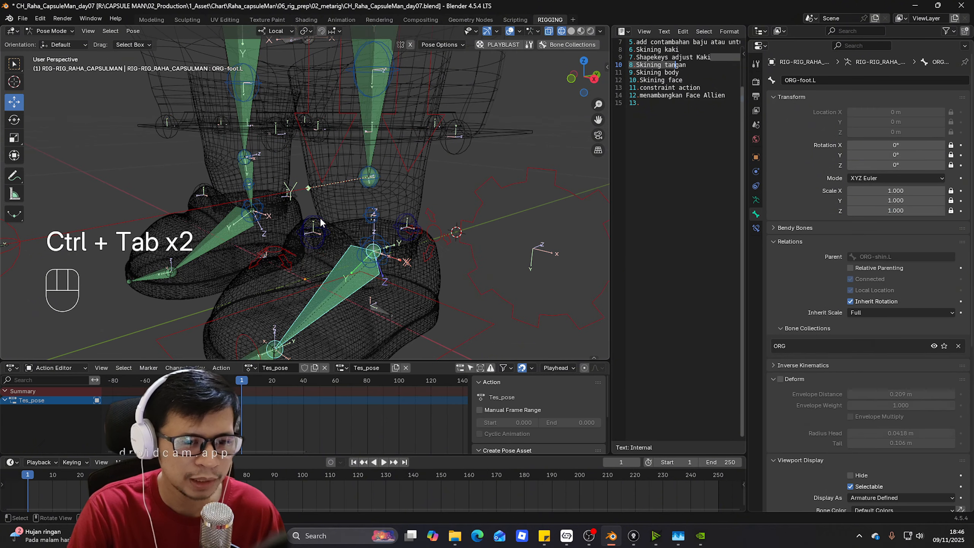
- Set the target bone of the Action constraint on Tweak_sepatu_F.L to ORG-foot.L
left_click(756, 228)
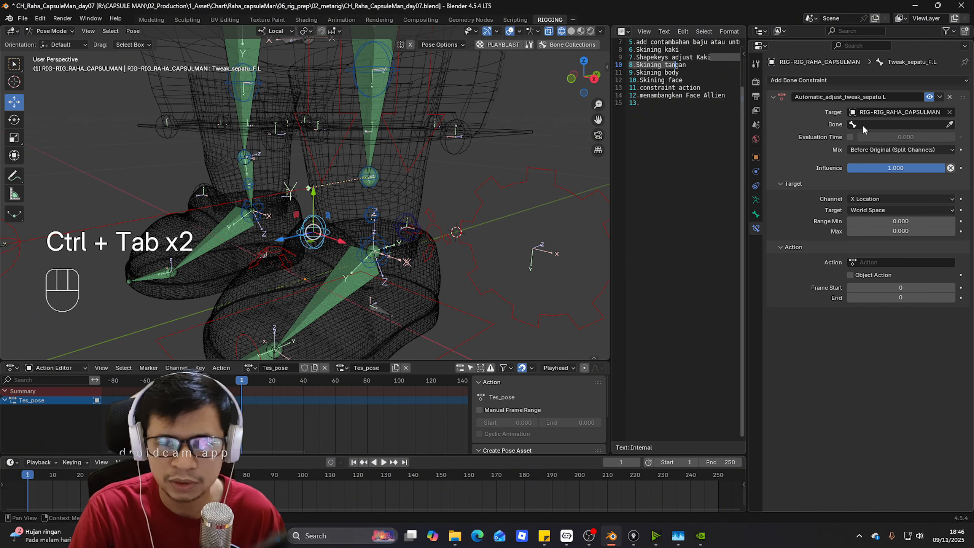
left_click(872, 124)
key("ctrl+v")
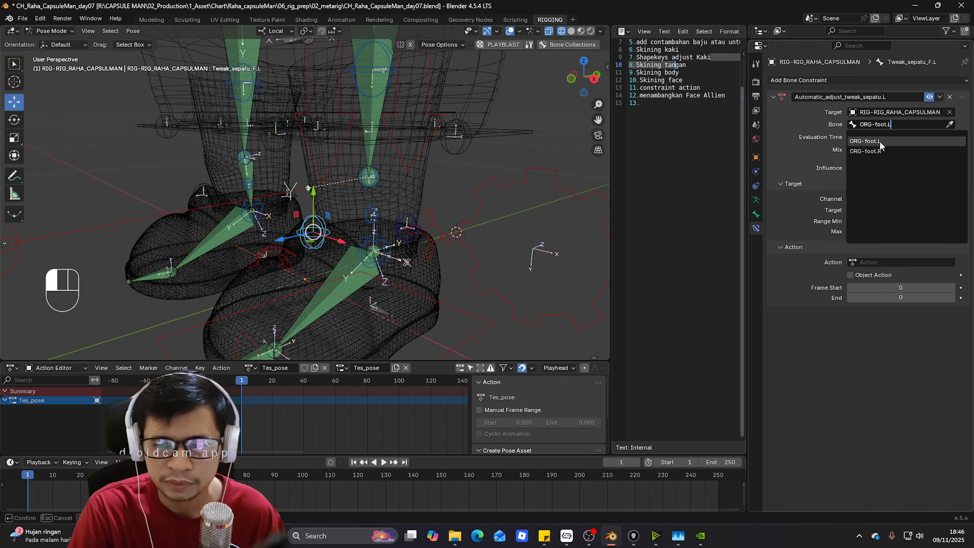
left_click(879, 143)
- Examine the location and rotation values of ORG-foot.L with the Rotate tool active
left_click(899, 199)
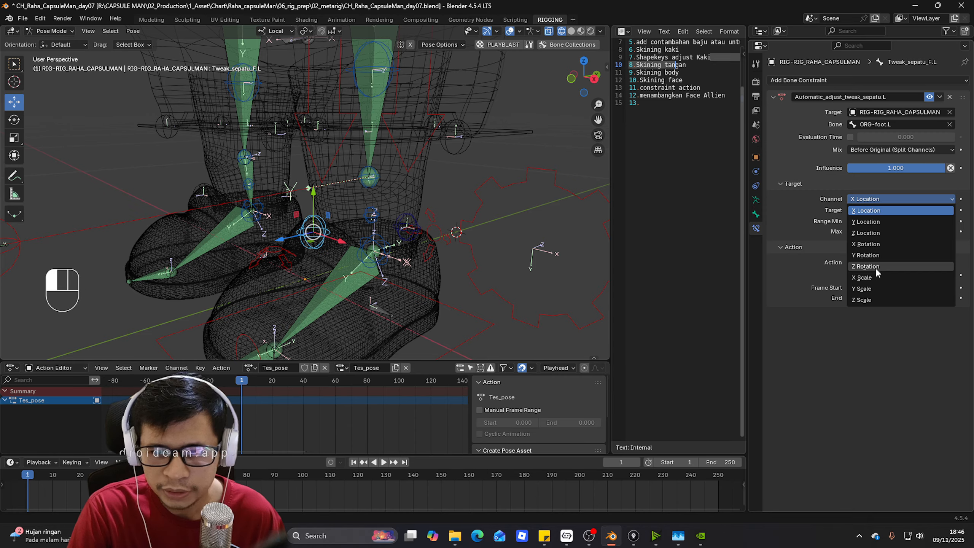
left_click(378, 279)
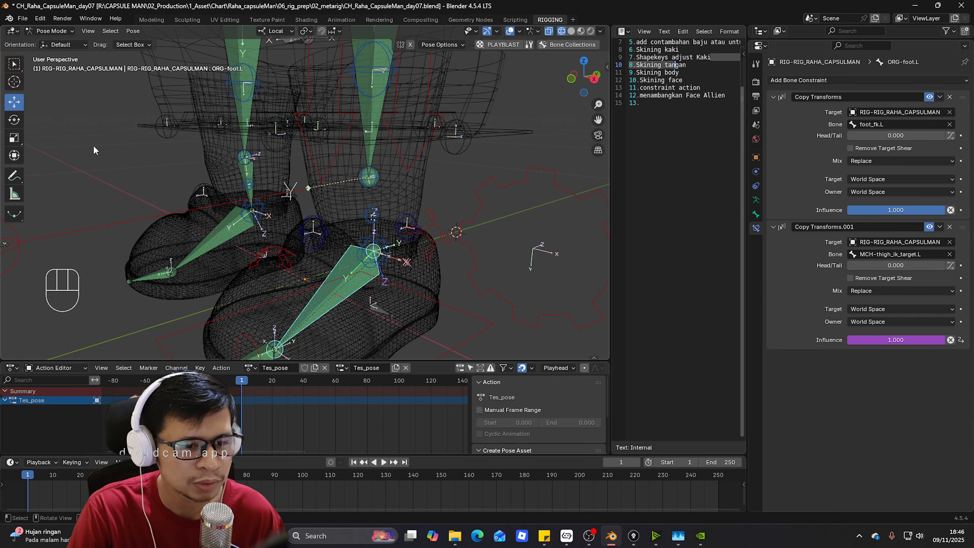
left_click(15, 124)
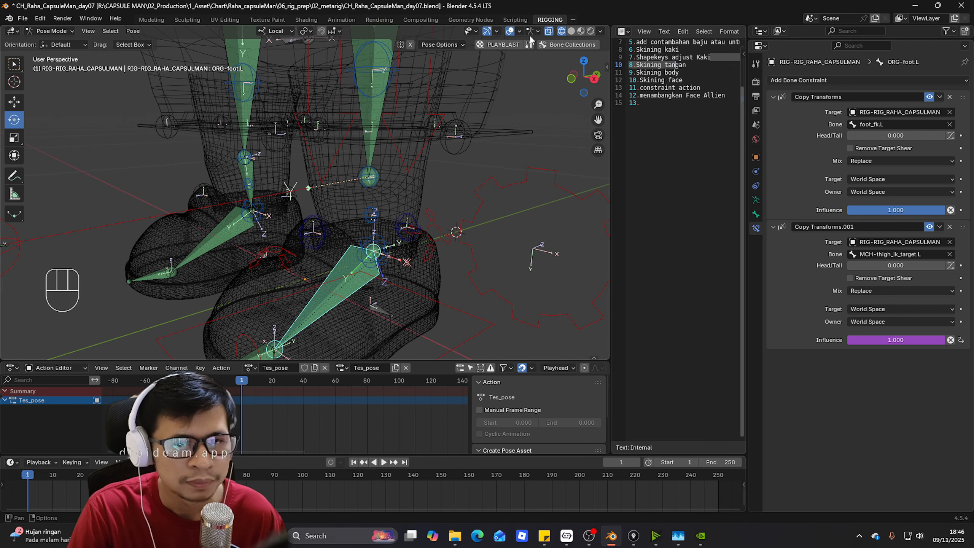
middle_click_drag(378, 242, 537, 163)
left_click(606, 68)
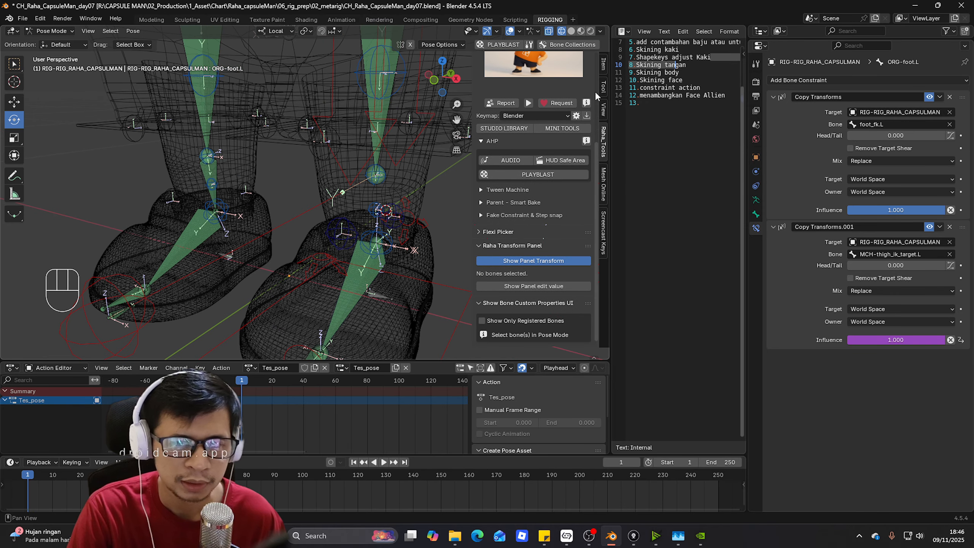
left_click(603, 69)
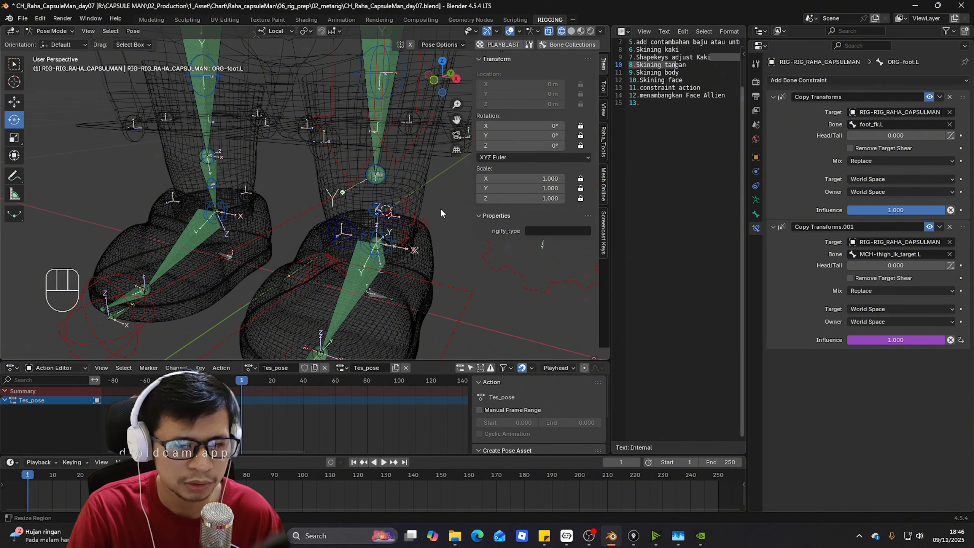
left_click(343, 299)
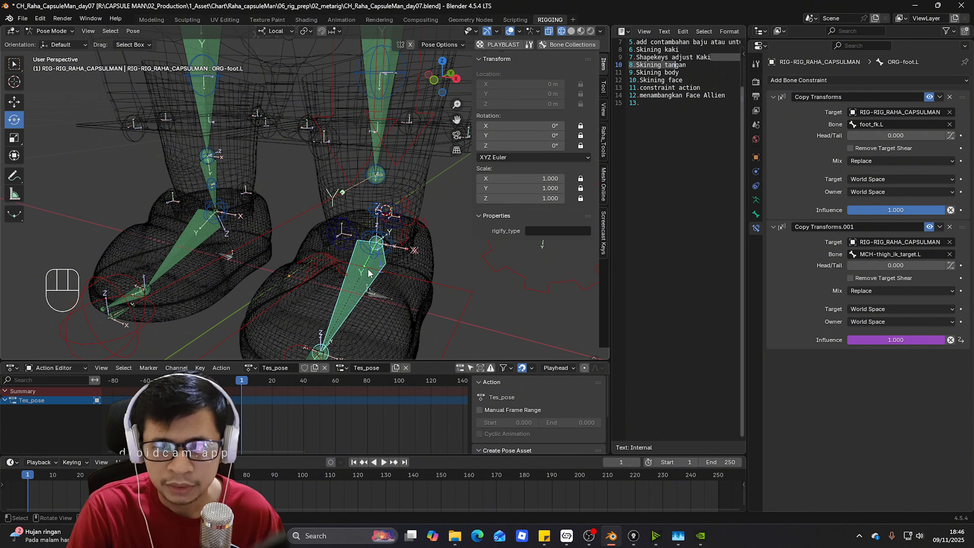
- Copy the bone name foot_heel_ik.L and set it as the target bone of the Action constraint on Tweak_sepatu_F.L
left_click(335, 237)
middle_click_drag(336, 236, 343, 251)
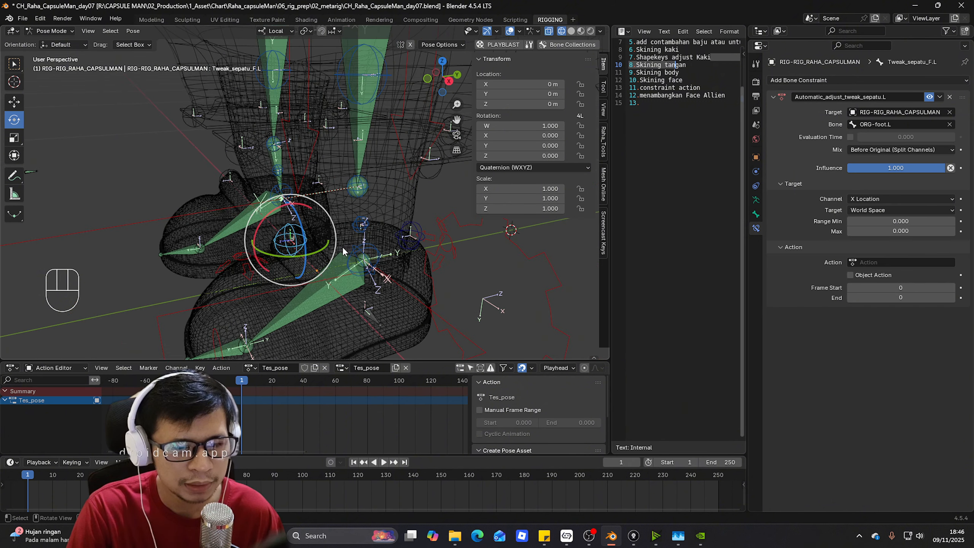
left_click(459, 245)
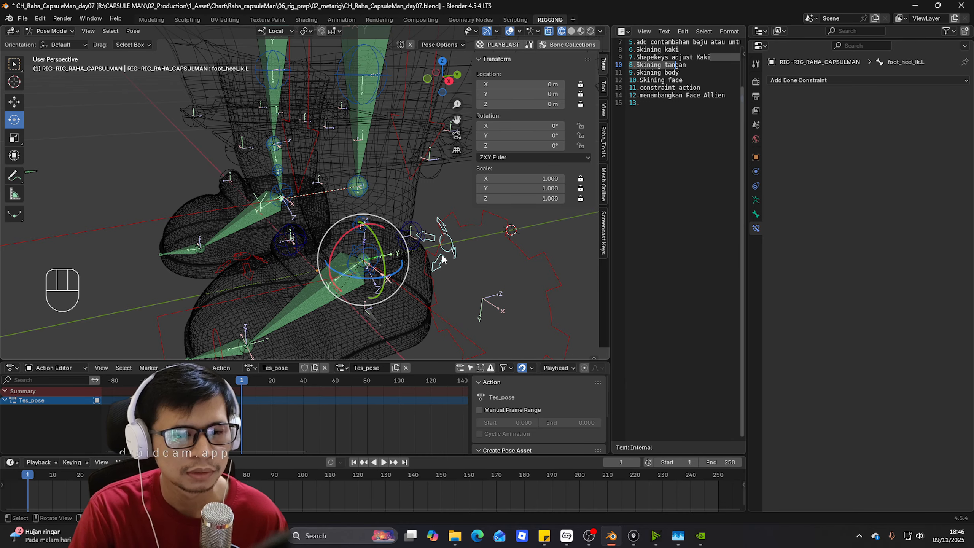
left_click(756, 215)
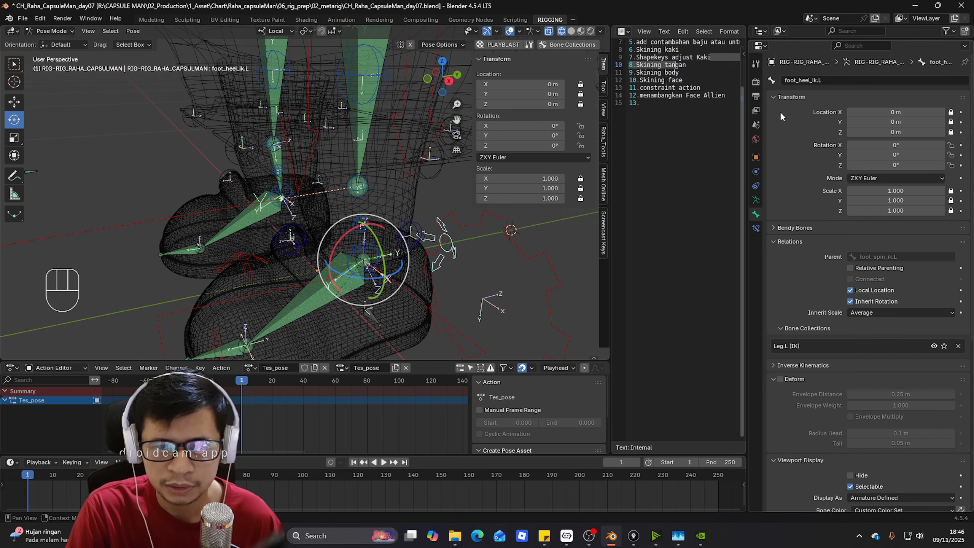
key("ctrl+c")
left_click(281, 251)
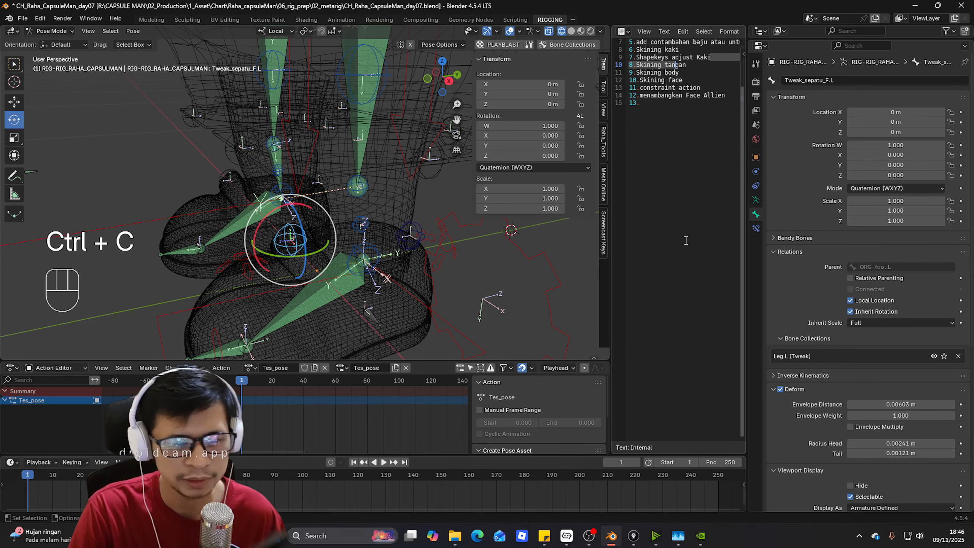
left_click(762, 227)
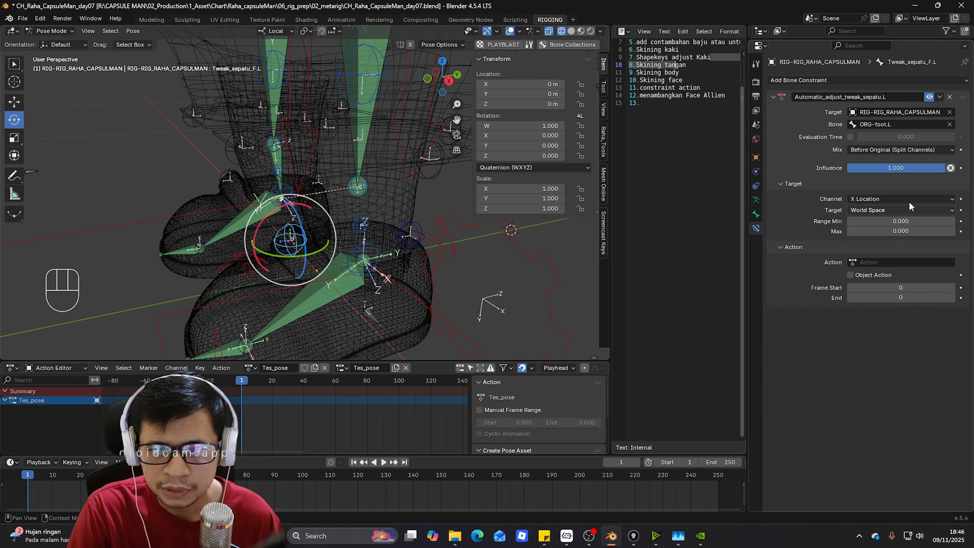
key("ctrl+v")
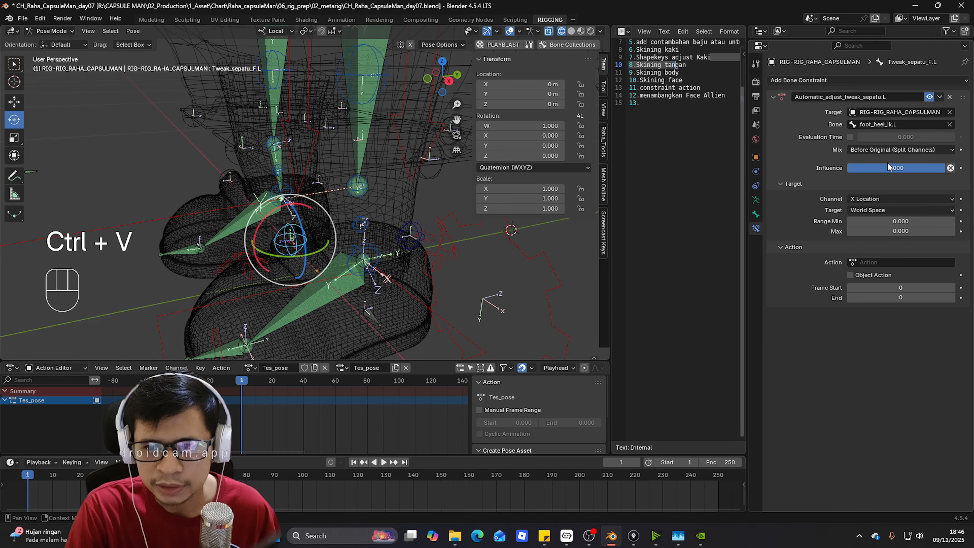
- Set the Action constraint on Tweak_sepatu_F.L to the X Rotation channel, with Pose Space as its target space
left_click(880, 198)
left_click(878, 266)
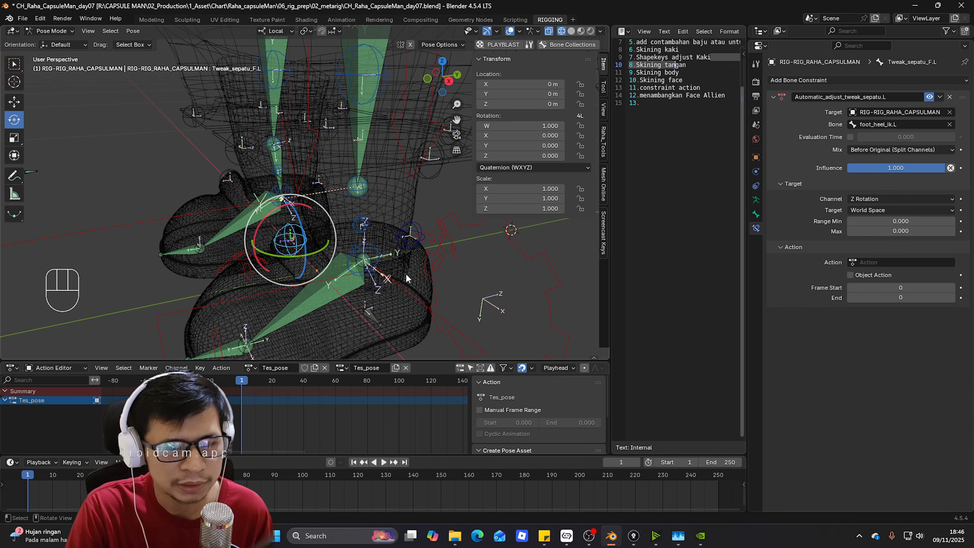
middle_click_drag(405, 273, 455, 254)
left_click(444, 233)
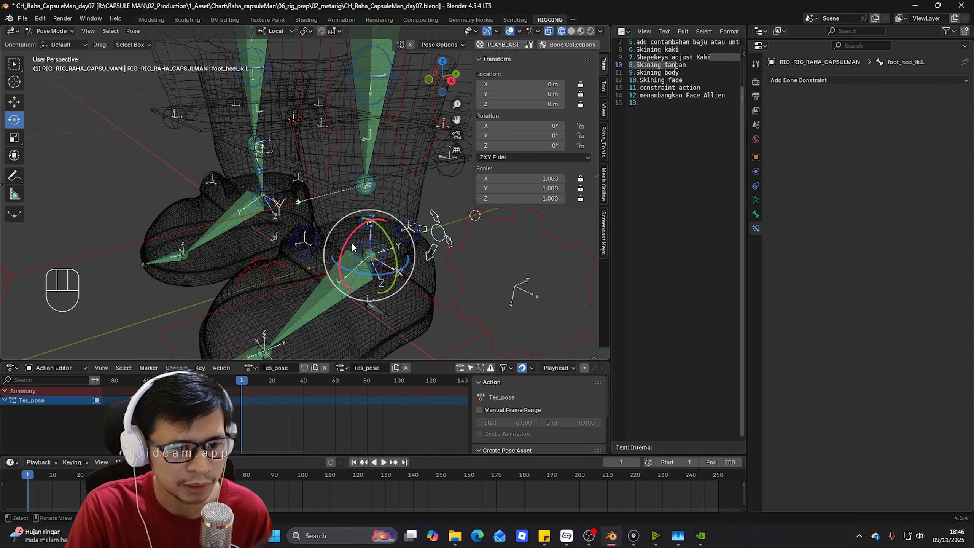
left_click(303, 249)
left_click(868, 203)
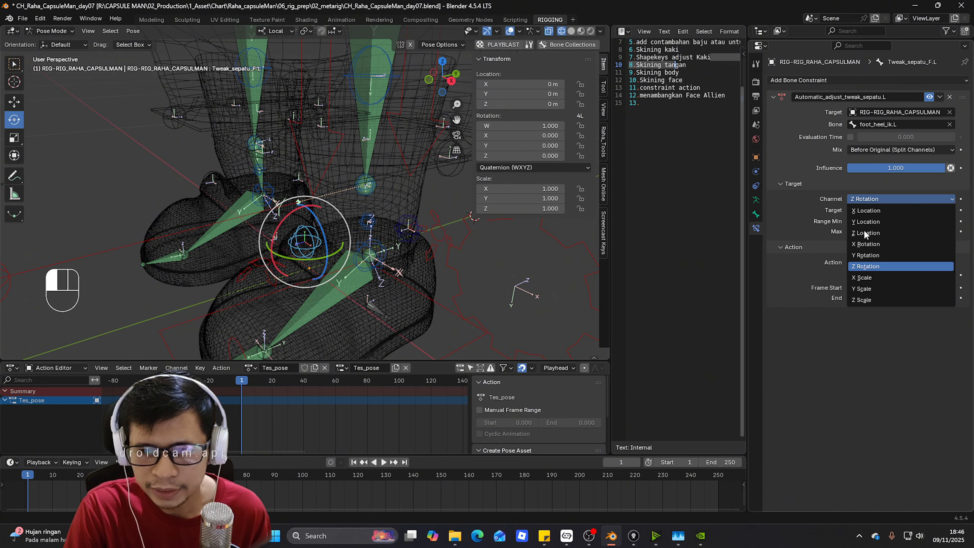
left_click(870, 246)
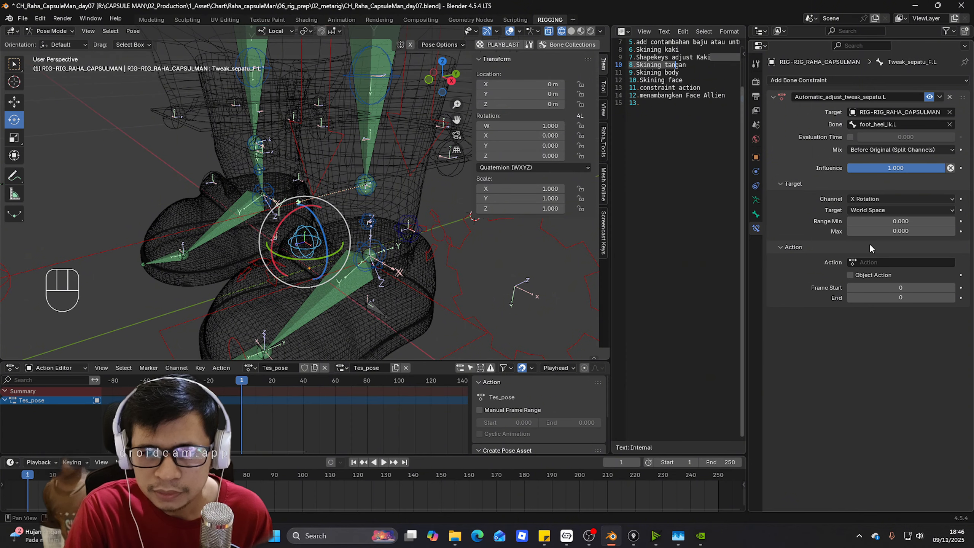
left_click(867, 211)
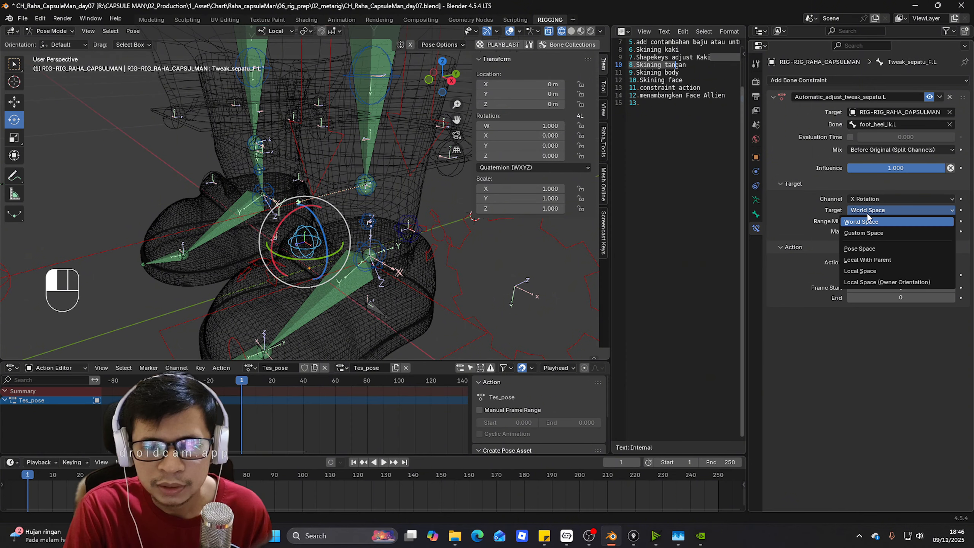
left_click(866, 249)
- Examine the transform orientation options with foot_heel_ik.L selected
left_click(438, 215)
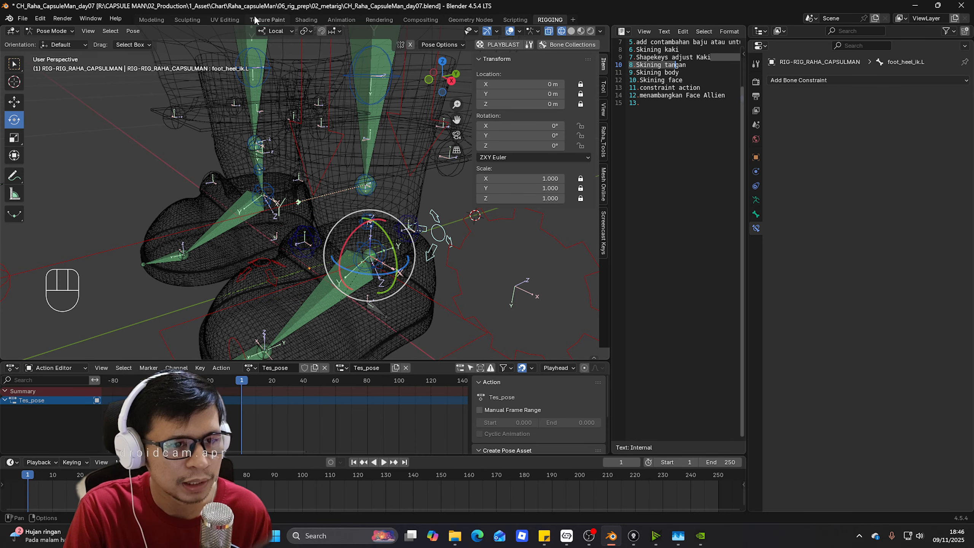
left_click(273, 31)
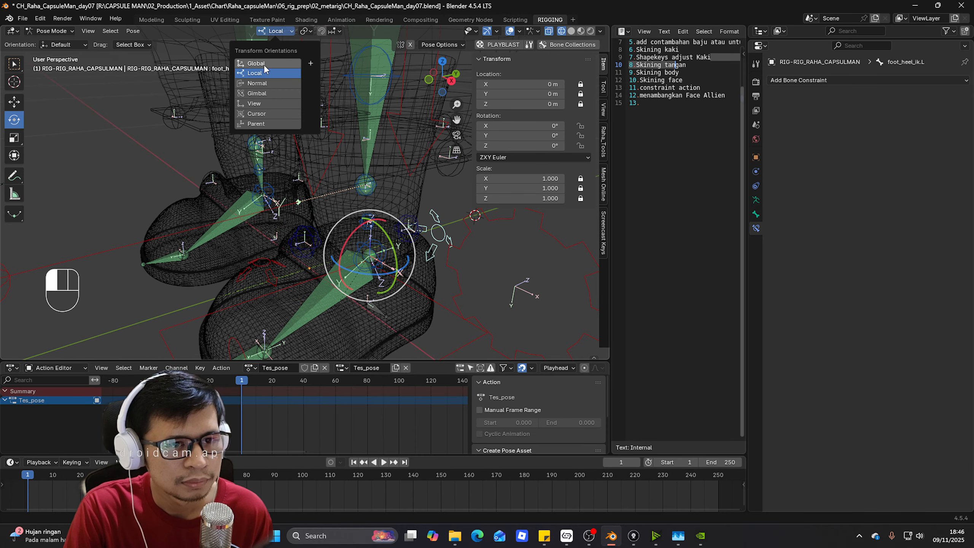
left_click(299, 245)
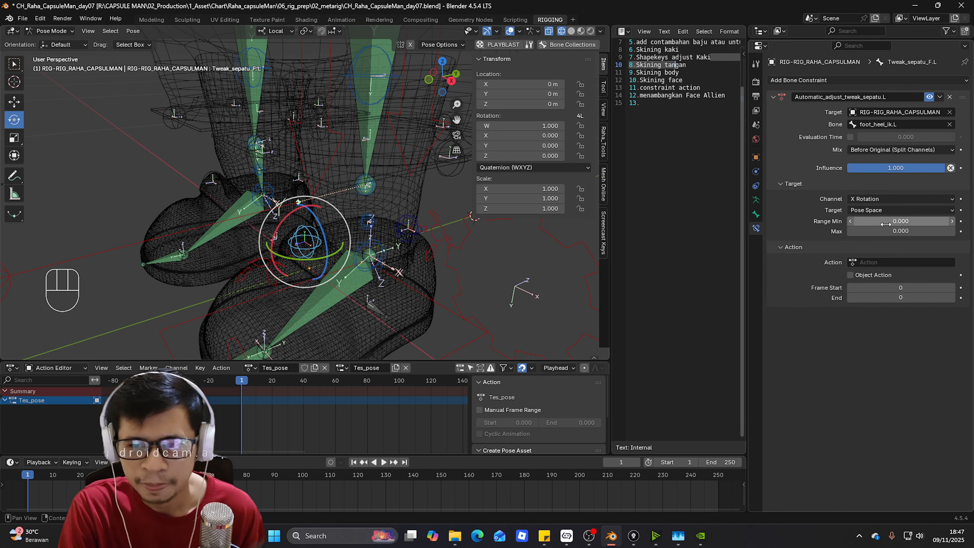
- Rotate foot_heel_ik.L about 16° around X in the right side view, with the mesh displayed as solid instead of wireframe
key("KP_3")
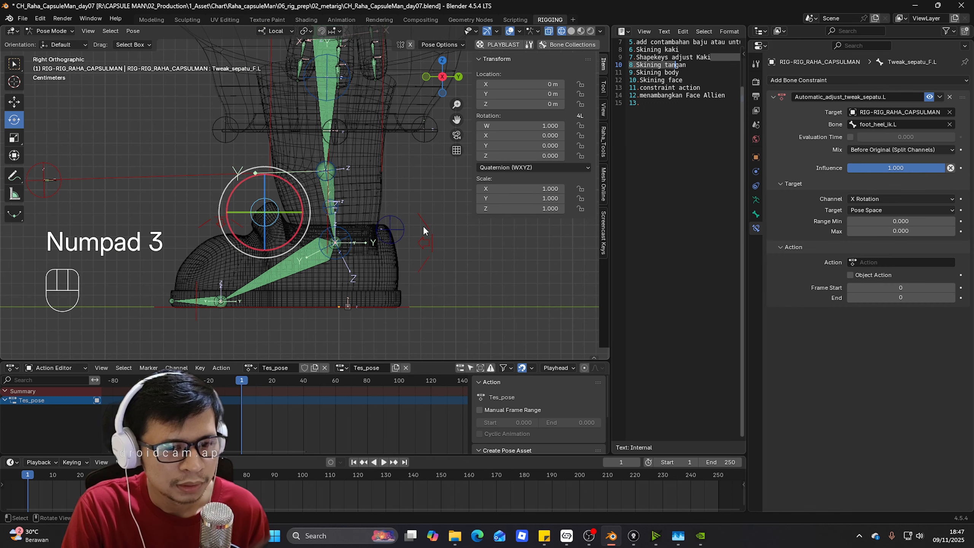
left_click(424, 227)
key("r")
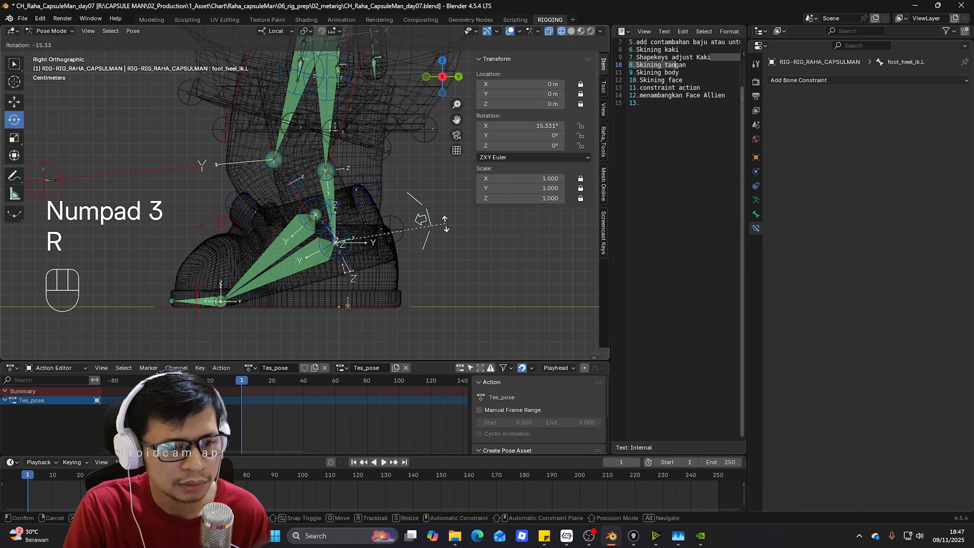
left_click(445, 224)
key("z")
left_click(498, 224)
scroll(222, 221, "up", 2)
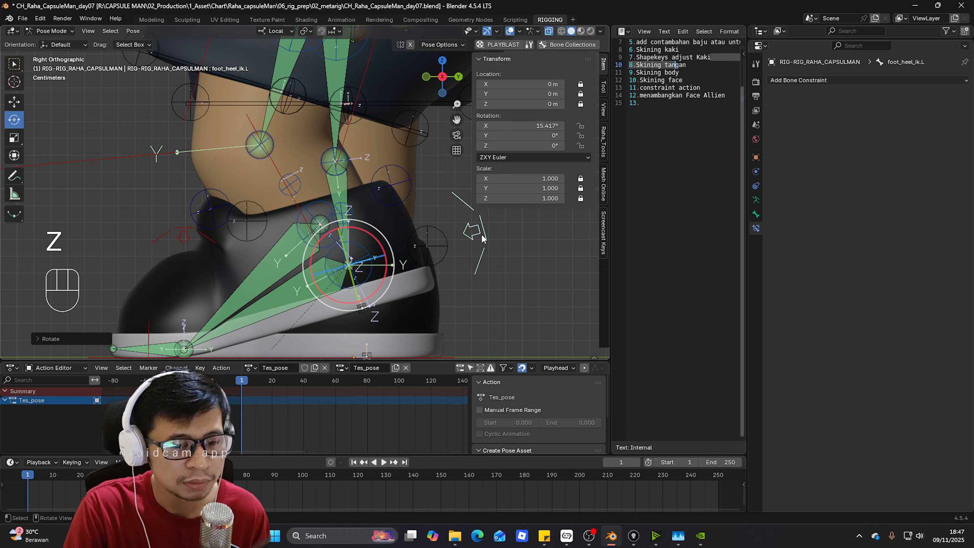
key("r")
left_click(226, 233)
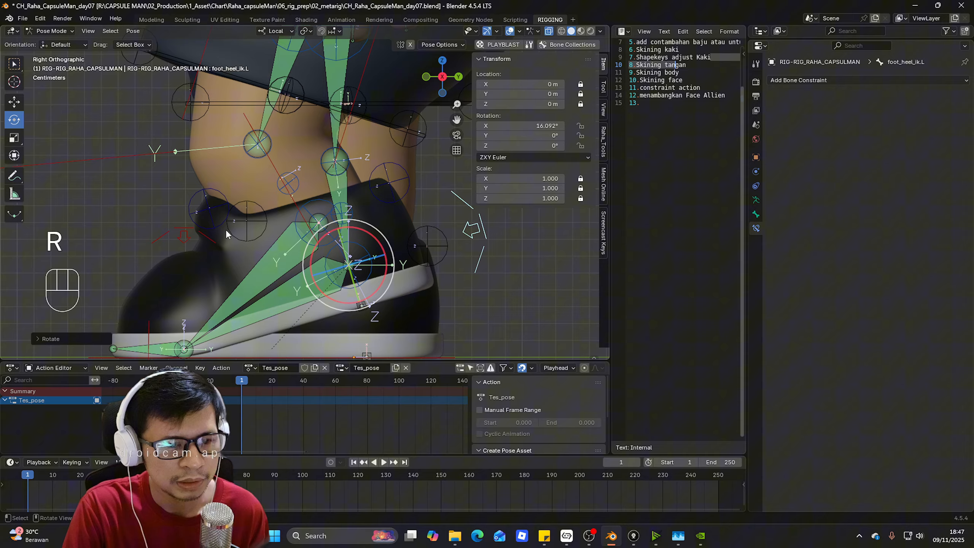
- Set both the start and end frames of the Action constraint on Tweak_sepatu_F.L to 1
left_click(199, 210)
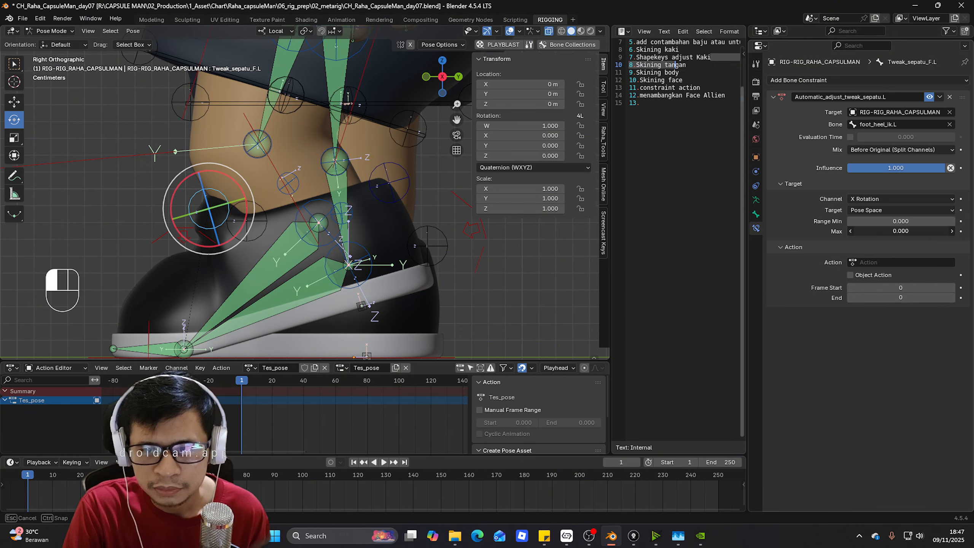
left_click(902, 230)
type("1")
key("Escape")
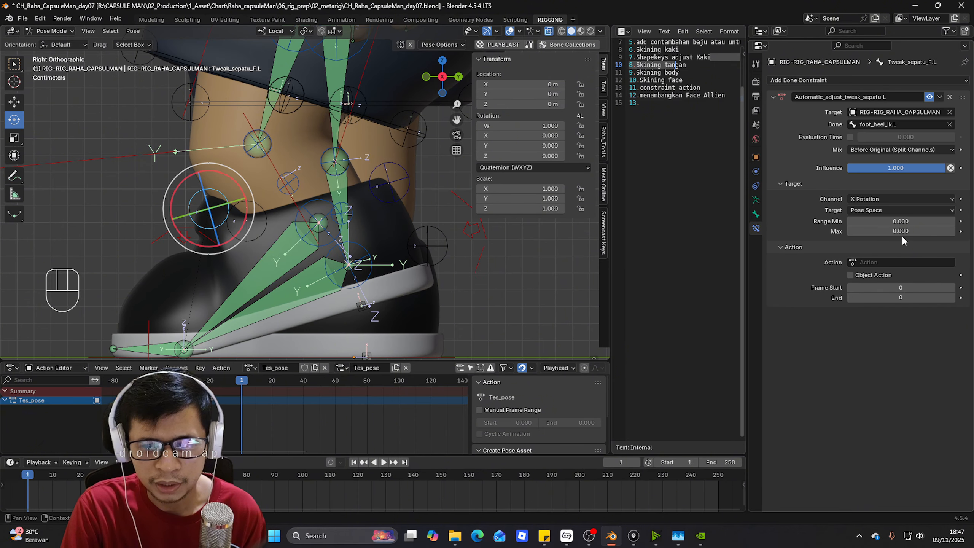
double_click(904, 285)
type("1")
key("Return")
double_click(901, 298)
type("1")
key("Return")
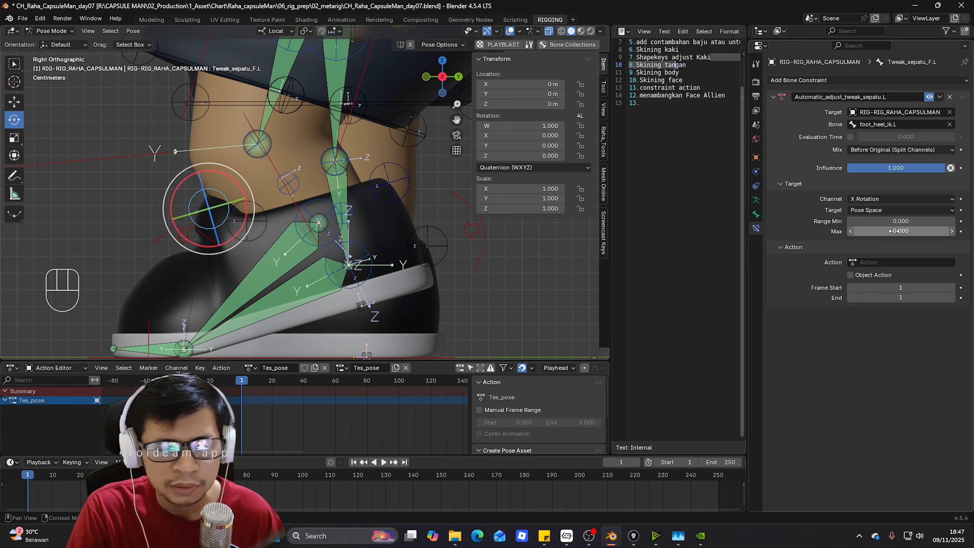
- Assign the action Automatic_adjust_tweak_sepatu.L to the constraint and clear the rotation of foot_heel_ik.L
left_click_drag(894, 231, 905, 231)
key("ctrl+z")
left_click(902, 263)
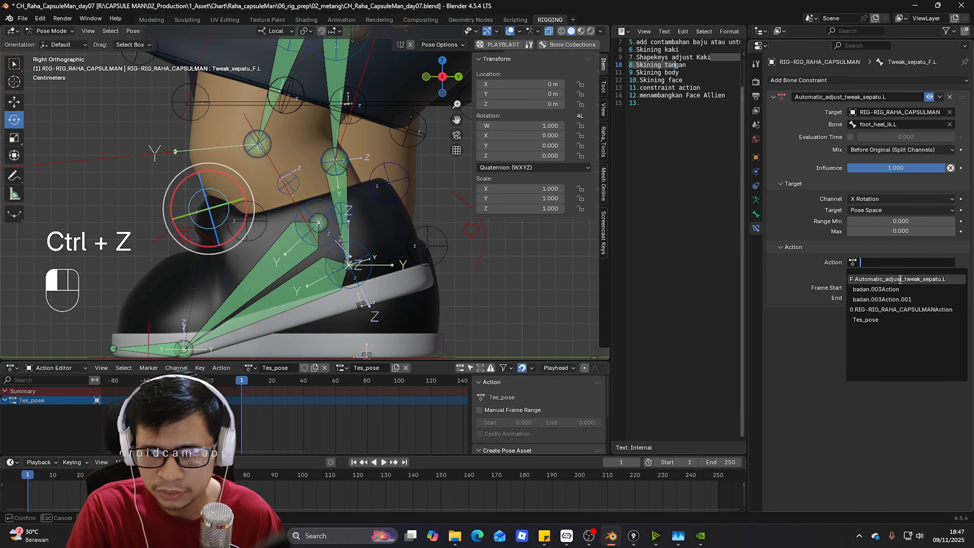
left_click(900, 279)
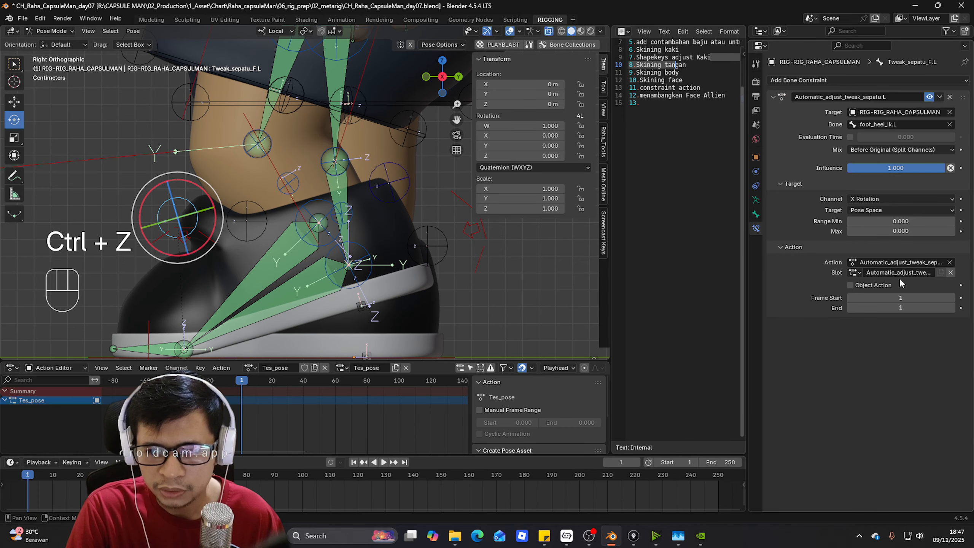
left_click(483, 234)
key("alt+r")
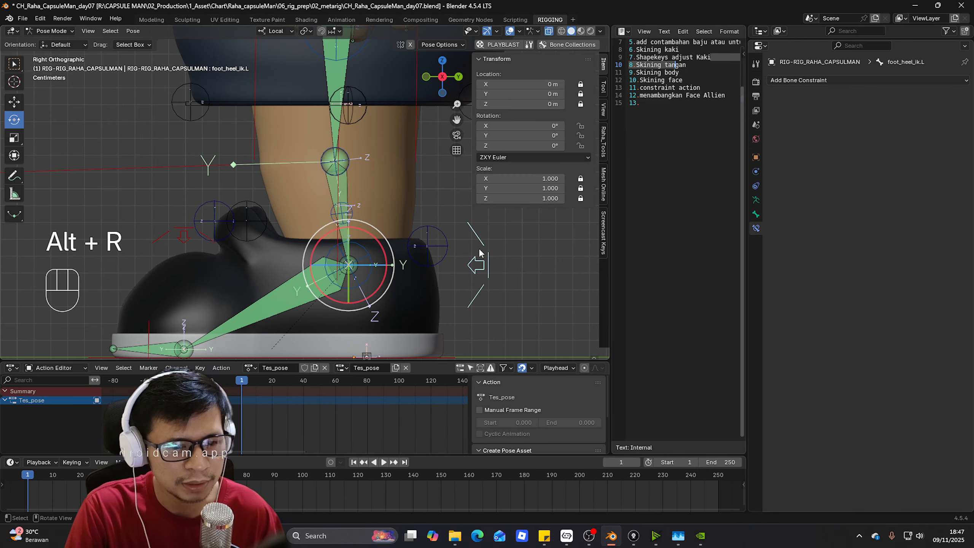
- Try adjusting the maximum target range of the Action constraint on Tweak_sepatu_F.L, and undo the change
left_click(224, 226)
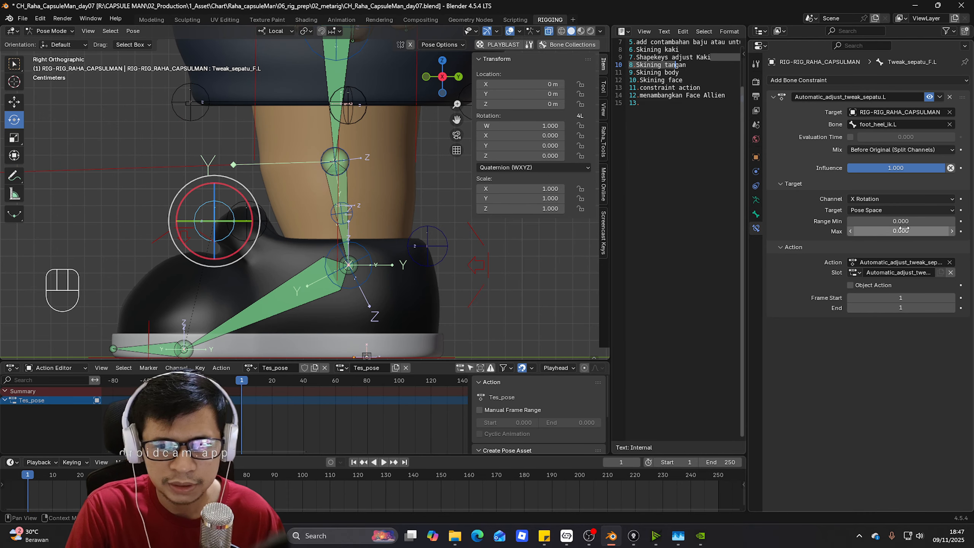
left_click_drag(924, 230, 943, 231)
key("ctrl+z")
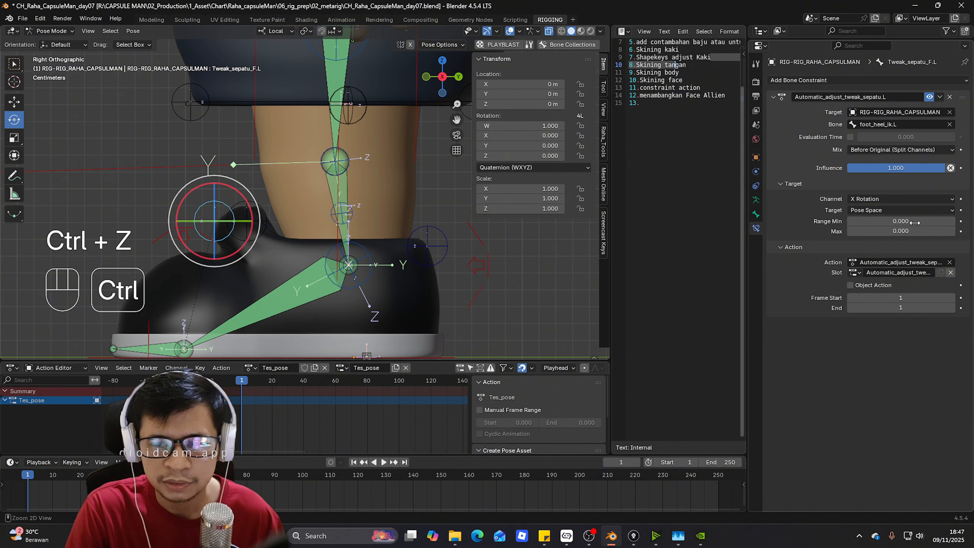
mouse_move(951, 168)
left_mouse_down()
mouse_move(848, 168)
mouse_move(966, 168)
left_mouse_up()
- Copy the X rotation of foot_heel_ik.L as a new driver and paste it onto the Influence of Tweak_sepatu_F.L's Action constraint
left_click(489, 266)
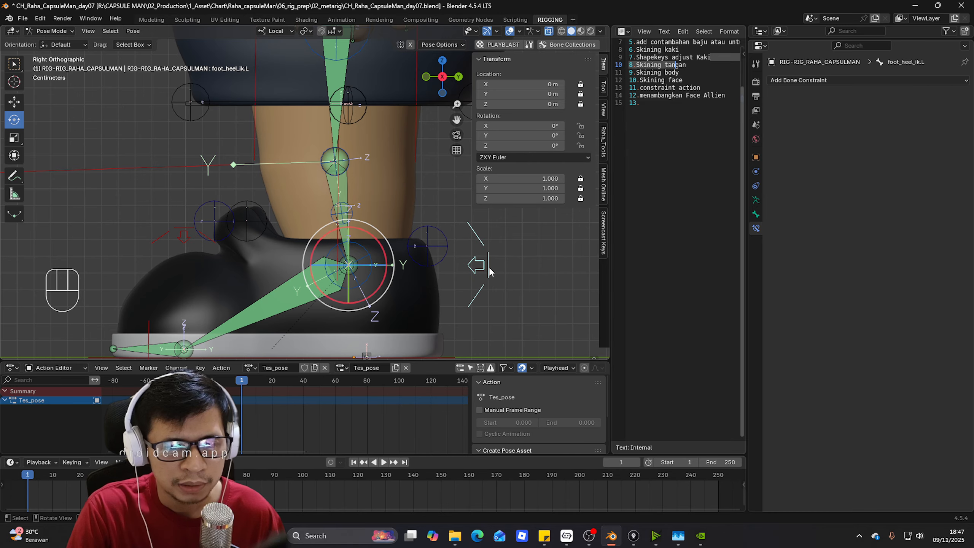
right_click(527, 127)
right_click_drag(528, 127, 498, 277)
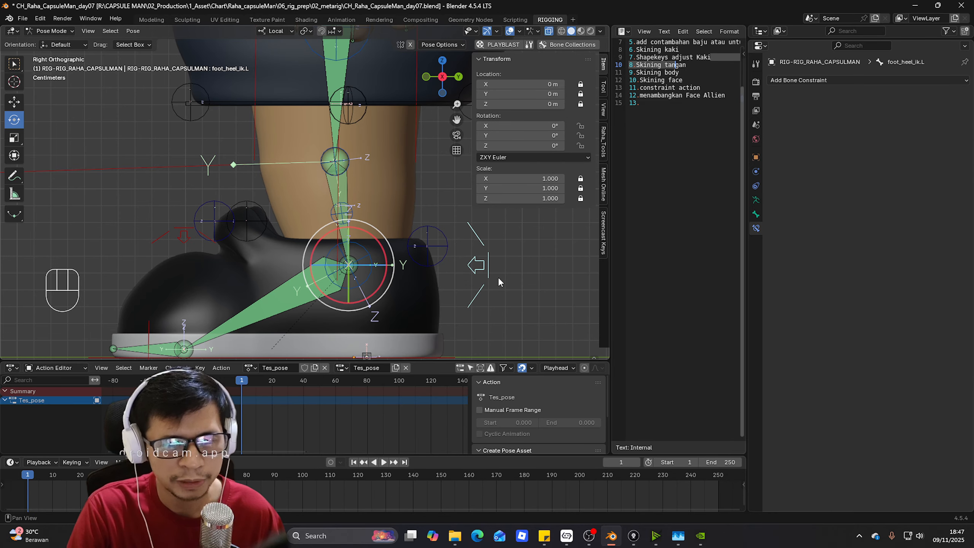
left_click(224, 215)
right_click_drag(873, 162, 846, 186)
- Rotate foot_heel_ik.L about 18° around X in the right side view to test the driven constraint
middle_click_drag(498, 234, 419, 218)
left_click(417, 216)
key("KP_3")
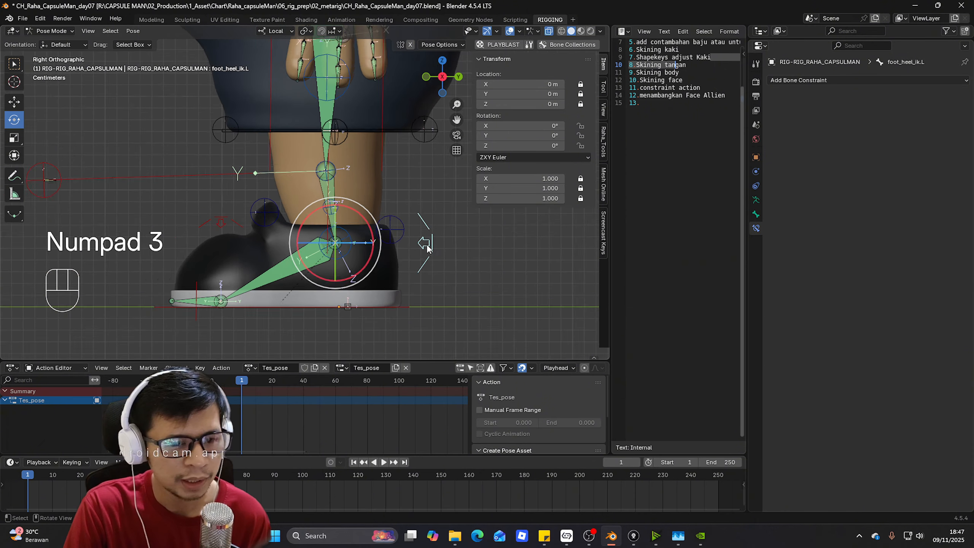
key("r")
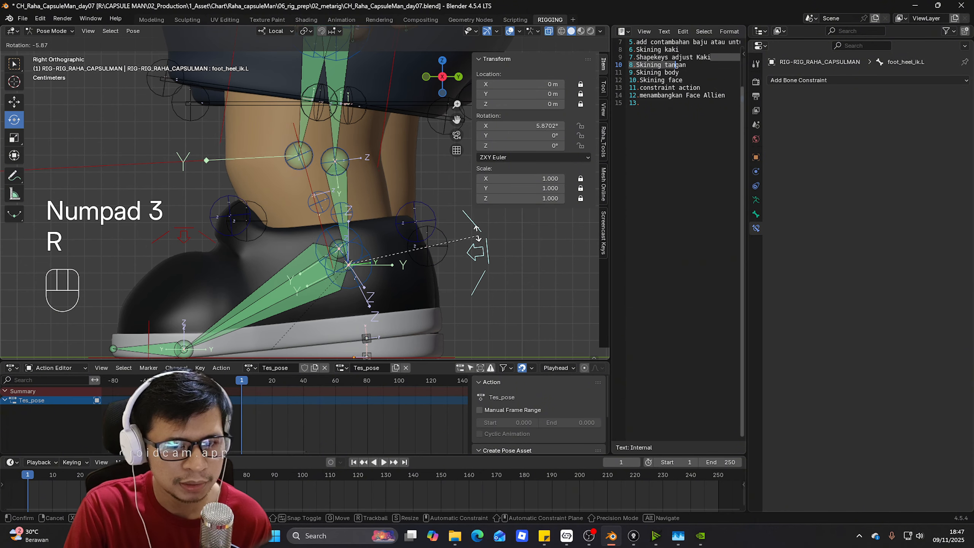
left_click(461, 224)
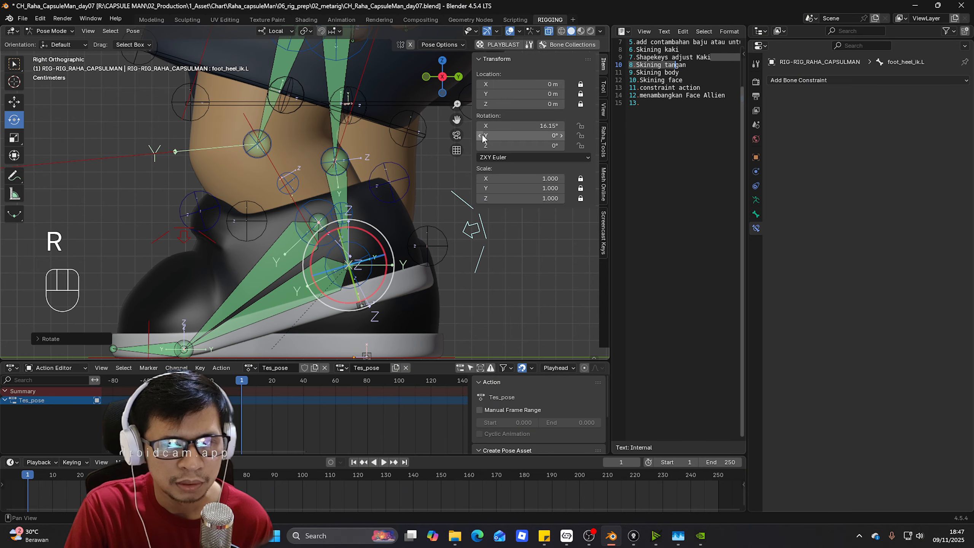
key("r")
left_click(384, 181)
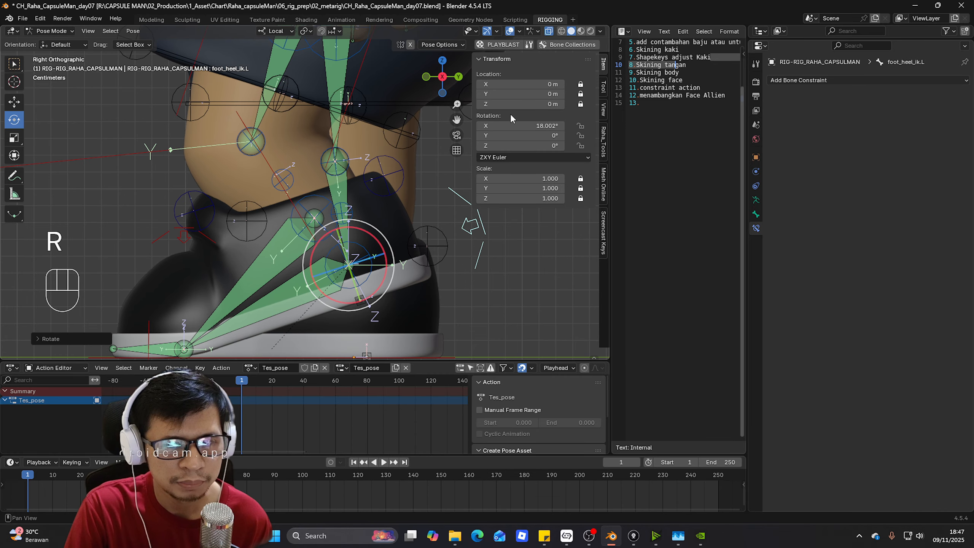
- Open the Drivers Editor for the Influence of Tweak_sepatu_F.L's Action constraint and select its driver curve
left_click(182, 214)
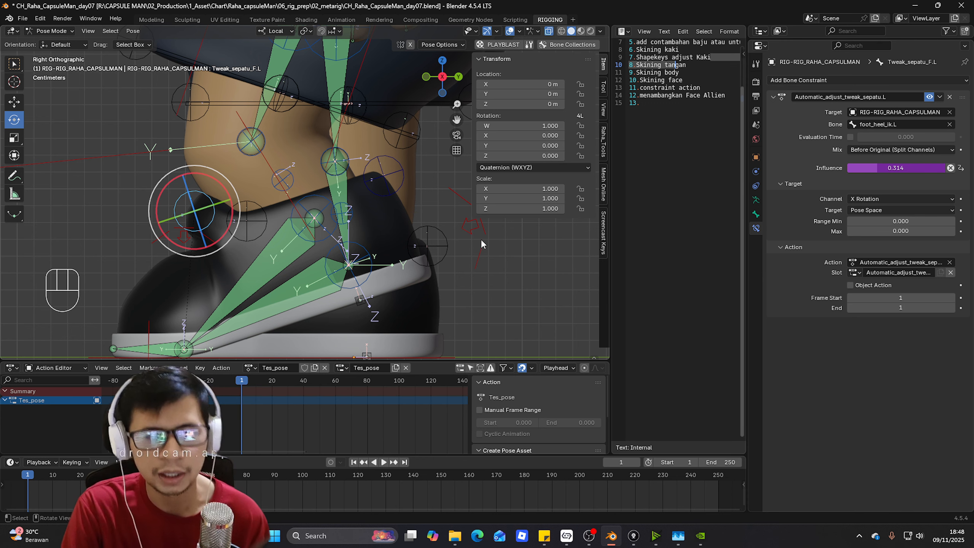
right_click(909, 165)
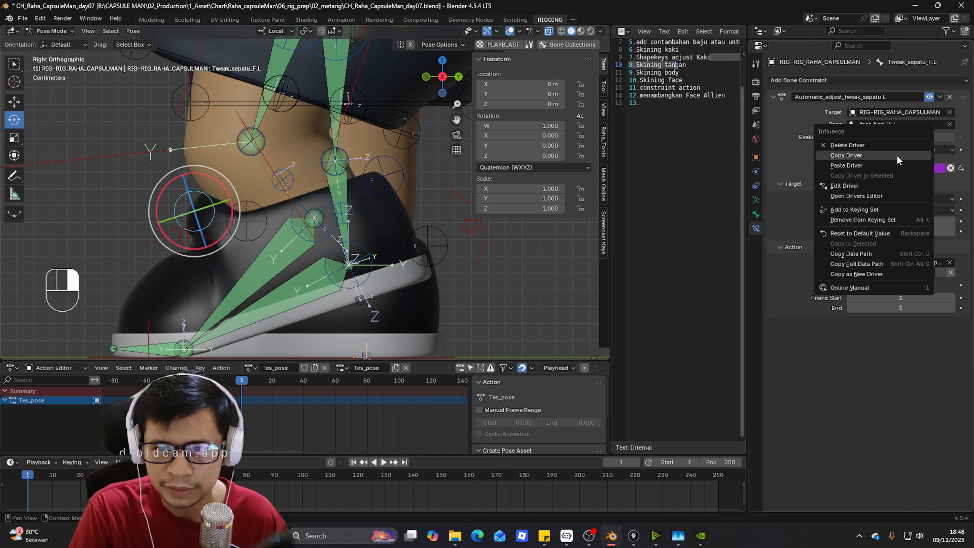
left_click(882, 196)
left_click_drag(767, 48, 614, 149)
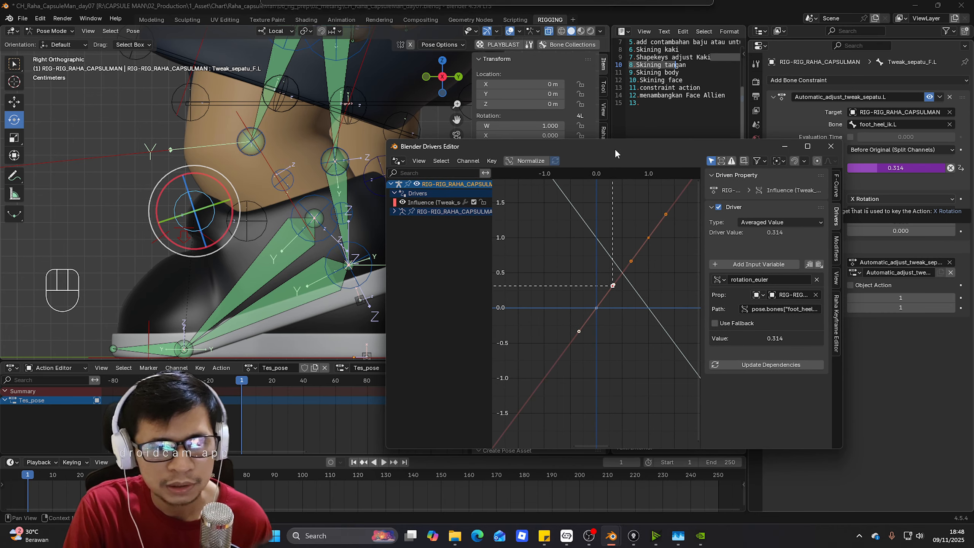
left_click(429, 201)
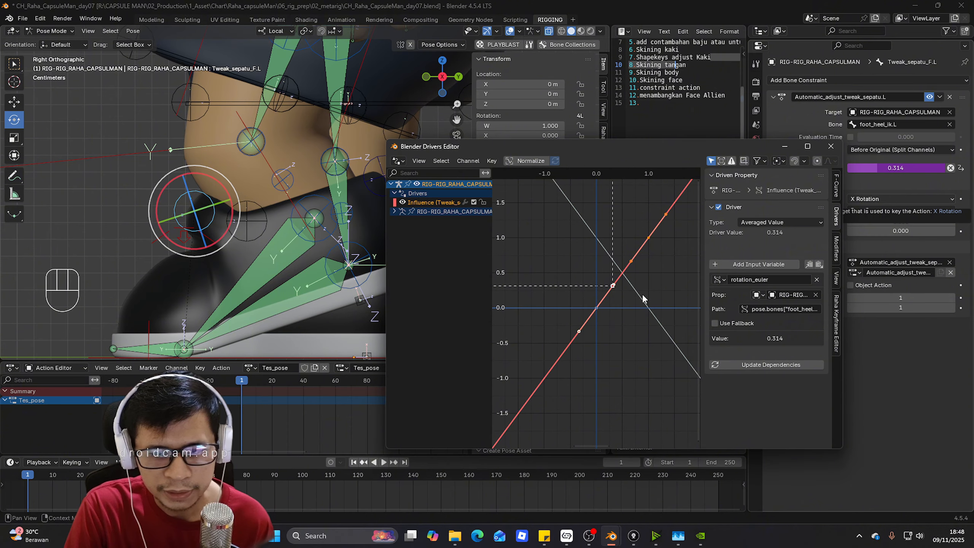
- Add a Generator modifier to the Influence driver curve and set its x^1 coefficient to 2
left_click(837, 247)
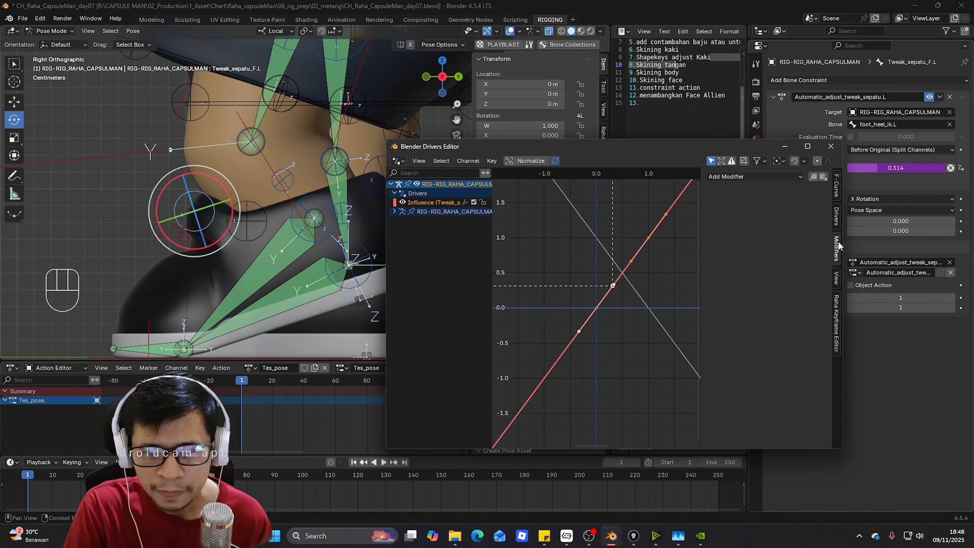
left_click(757, 178)
left_click(741, 193)
left_click(783, 257)
type("2")
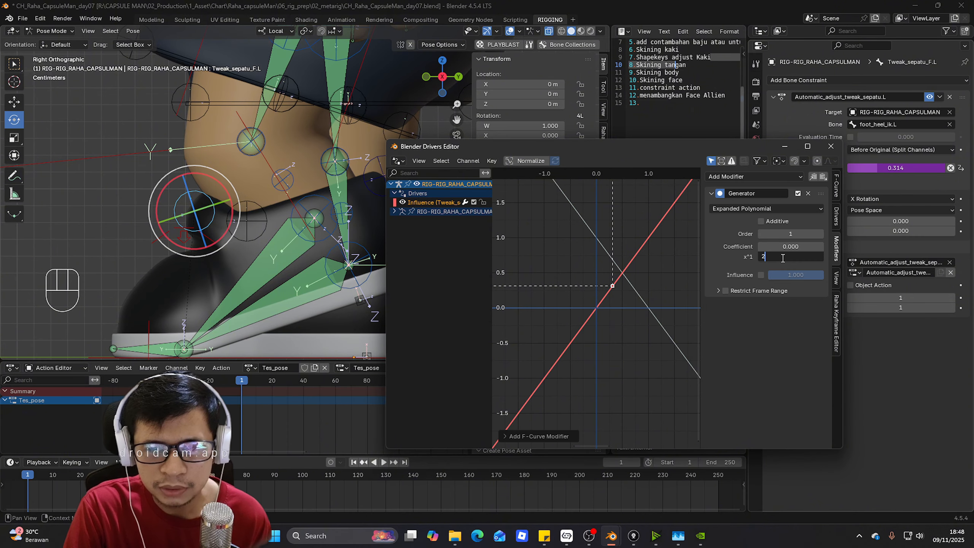
key("Return")
- Increase the Generator modifier's x^1 coefficient to 2.5, and finally to 2.6
left_click(782, 257)
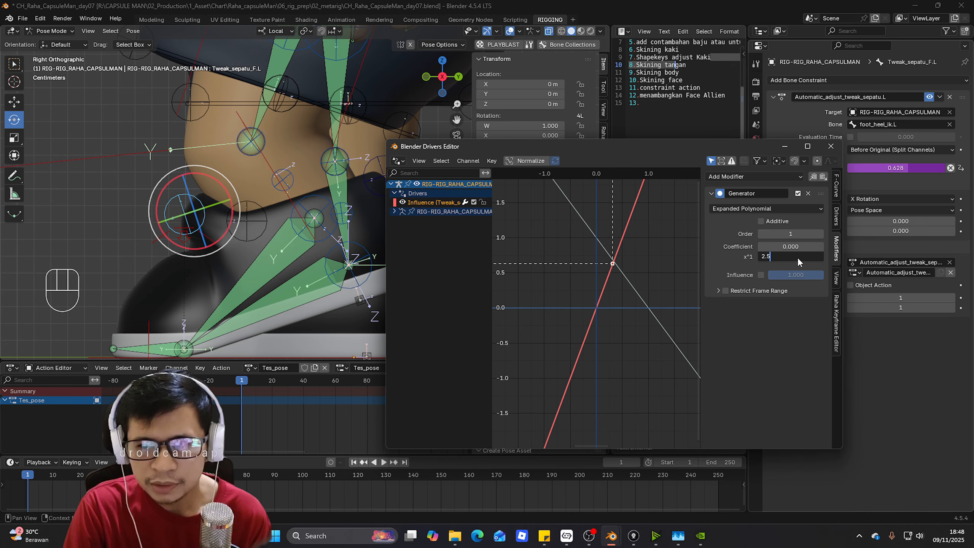
type("2.5")
key("Return")
left_click(798, 258)
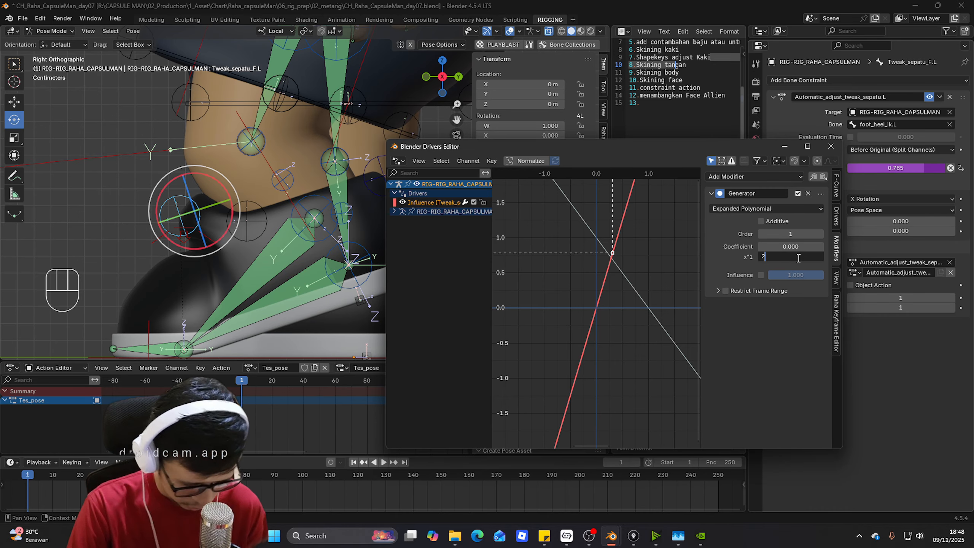
key("Return")
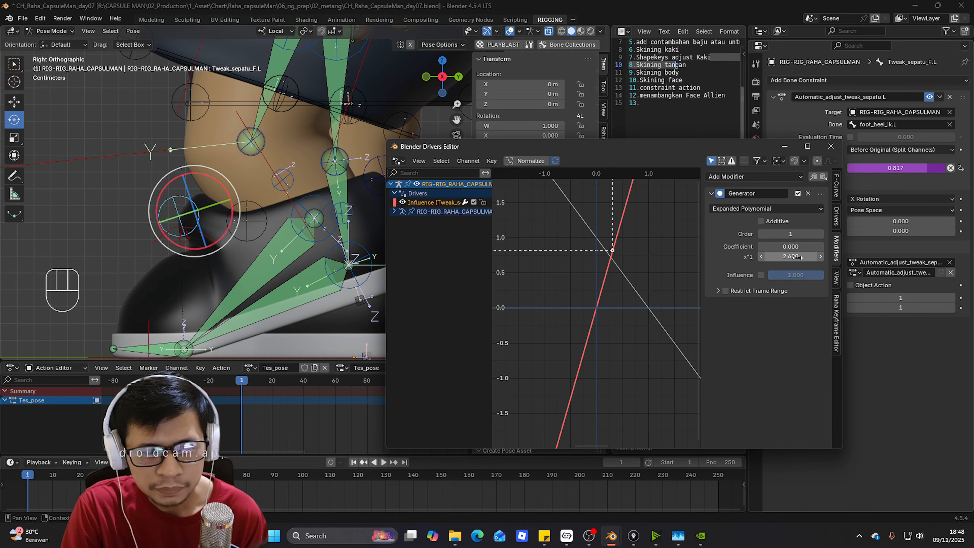
- Raise the Generator modifier's x^1 coefficient to 3, and finally to 3.2, and minimize the Drivers Editor window
left_click(798, 257)
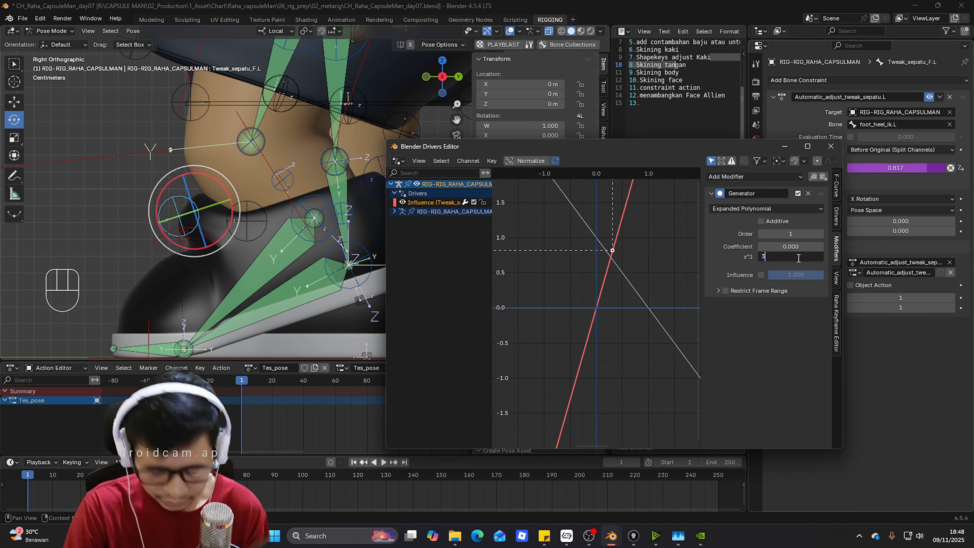
type("3")
key("Return")
left_click(798, 258)
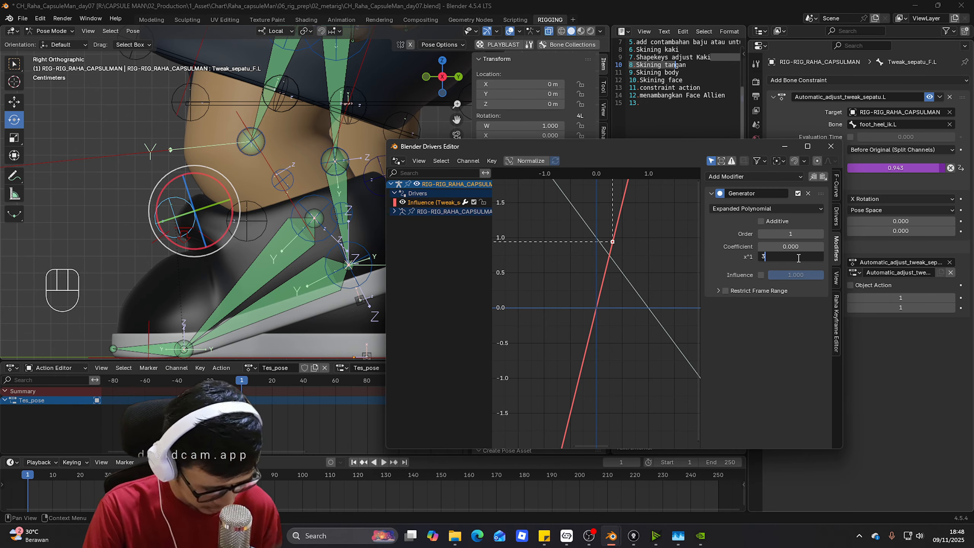
key("Return")
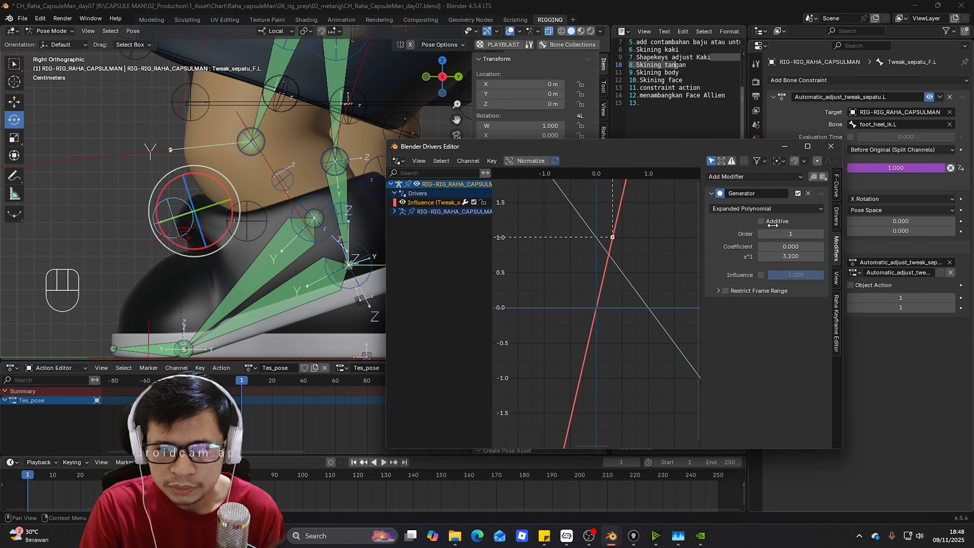
left_click(785, 147)
- Clear the rotation of foot_heel_ik.L and rotate it about 19° around X to test the driven shoe correction
scroll(370, 221, "down", 2)
scroll(438, 222, "up", 1)
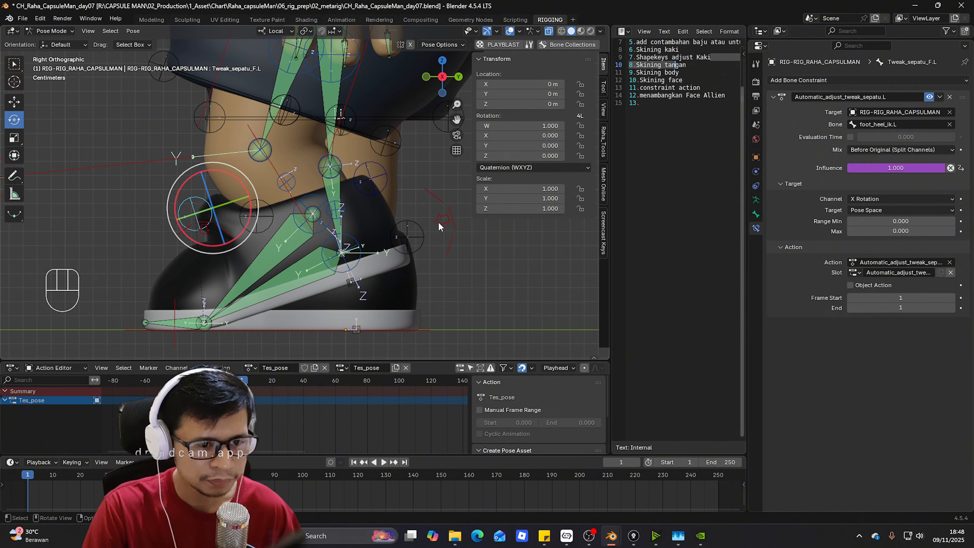
left_click(448, 225)
key("alt+r")
scroll(449, 226, "up", 2)
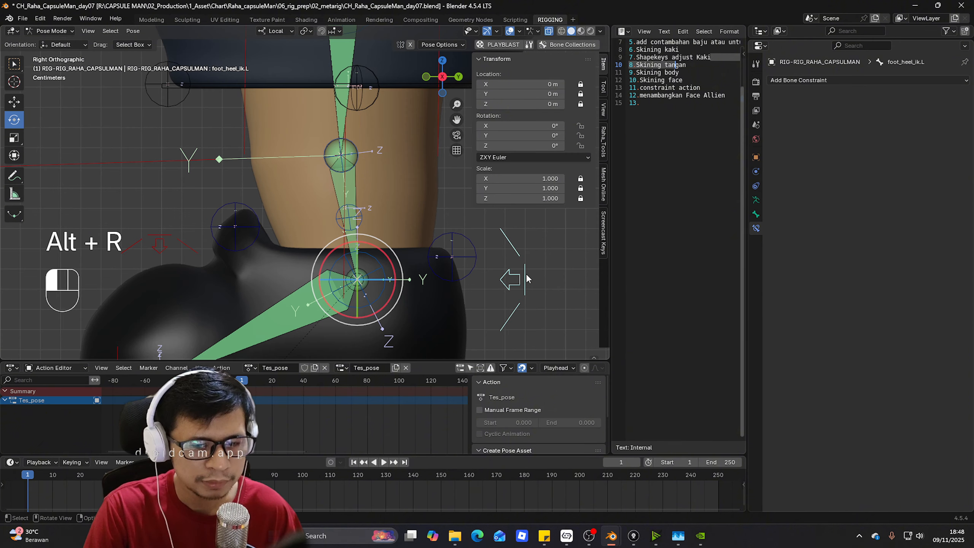
key("r")
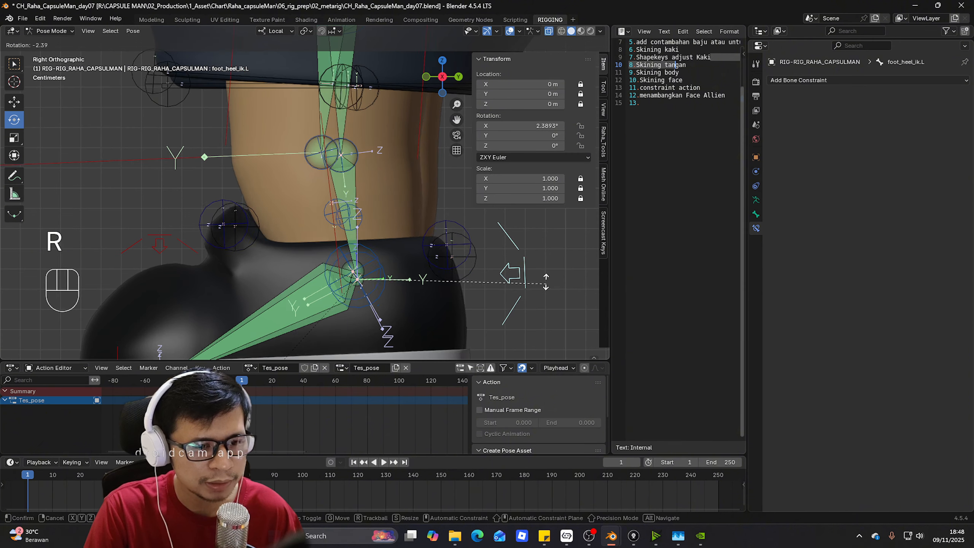
left_click(468, 255)
- Copy the pose of foot_heel_ik.L and paste it flipped onto the opposite heel control
left_click(130, 215)
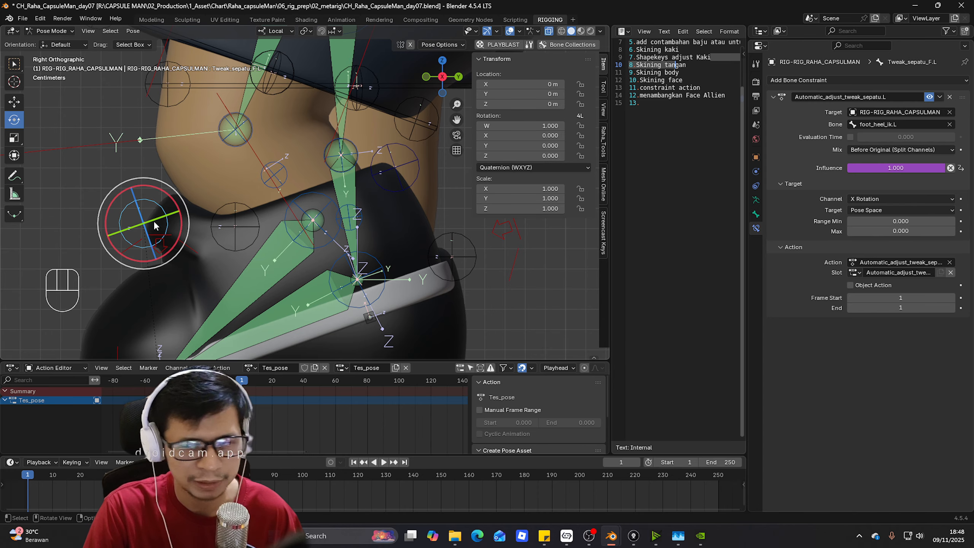
middle_click_drag(129, 215, 191, 202)
left_click(427, 226)
key("ctrl+c")
key("ctrl+shift+v")
key("KP_3")
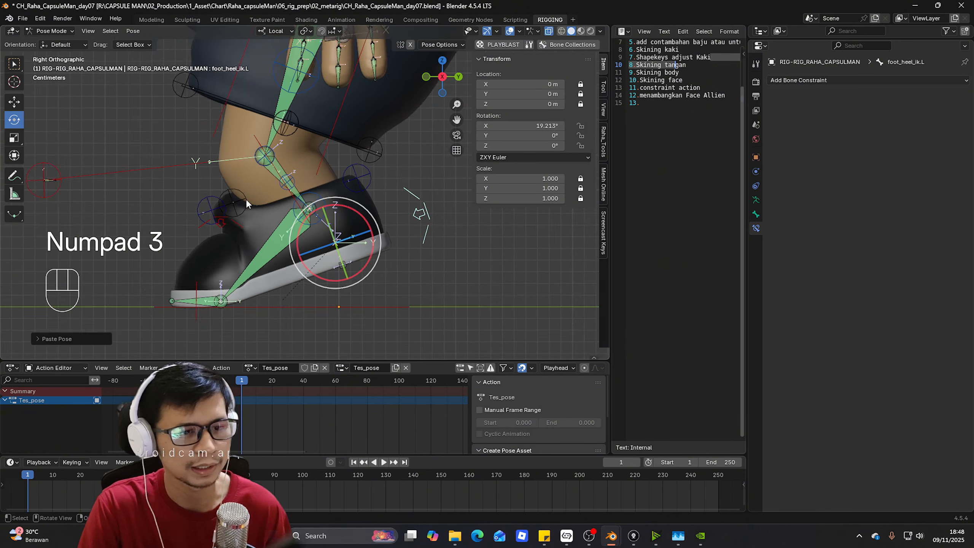
- Select Tweak_sepatu_F.L and examine the front of the shoe and its Action constraint in the right side view
middle_click_drag(291, 203, 249, 217)
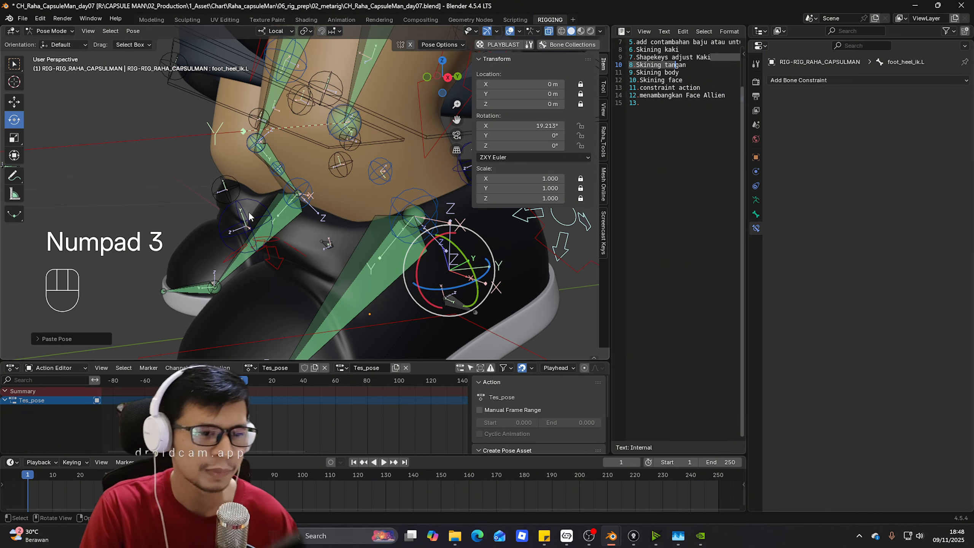
left_click(245, 209)
key("KP_3")
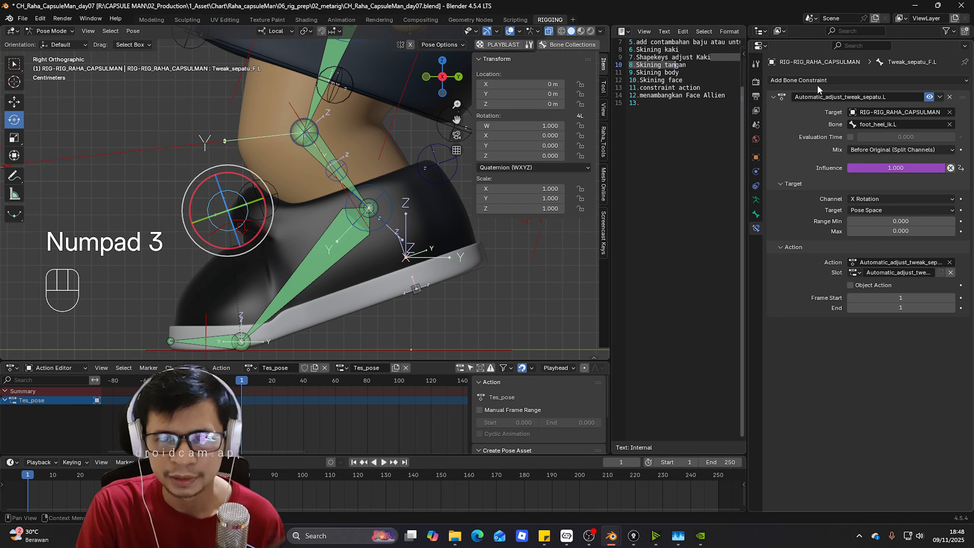
middle_click_drag(407, 236, 384, 215, "shift")
scroll(384, 215, "up", 2)
scroll(391, 199, "down", 2)
- Clear the rotation and location of all visible bones and hide the ORG bone collection
key("a")
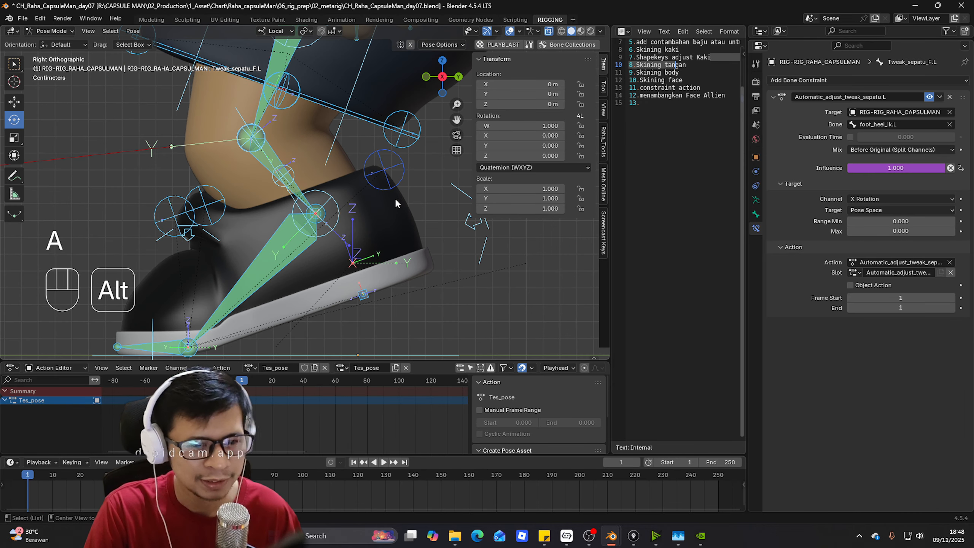
key("alt+r")
key("alt+g")
left_click(756, 199)
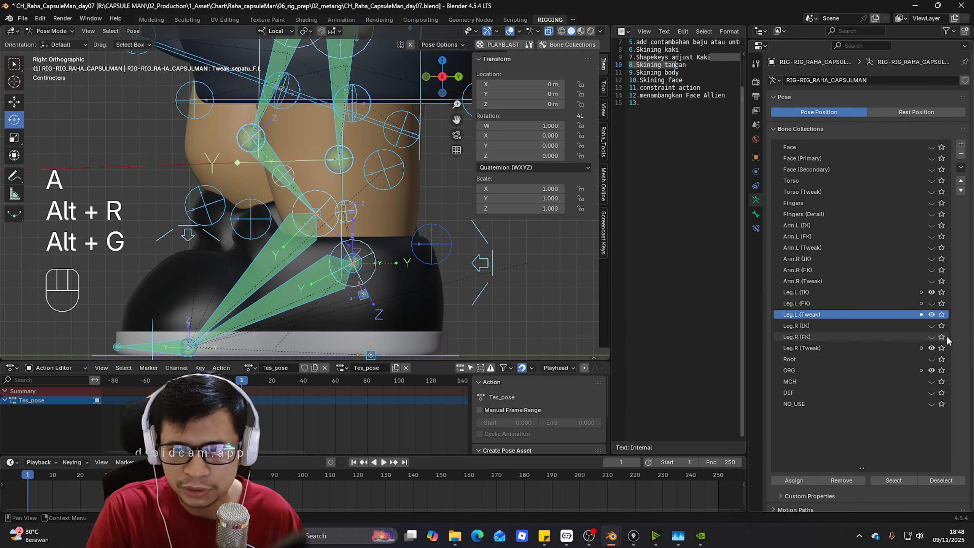
left_click(931, 370)
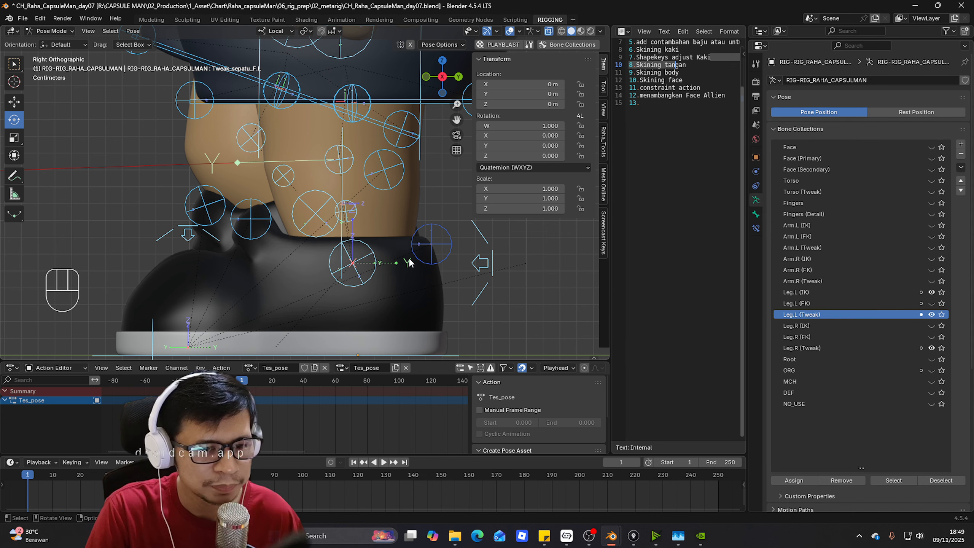
- Select Tweak_sepatu_B.L and check its bone constraints
left_click(442, 242)
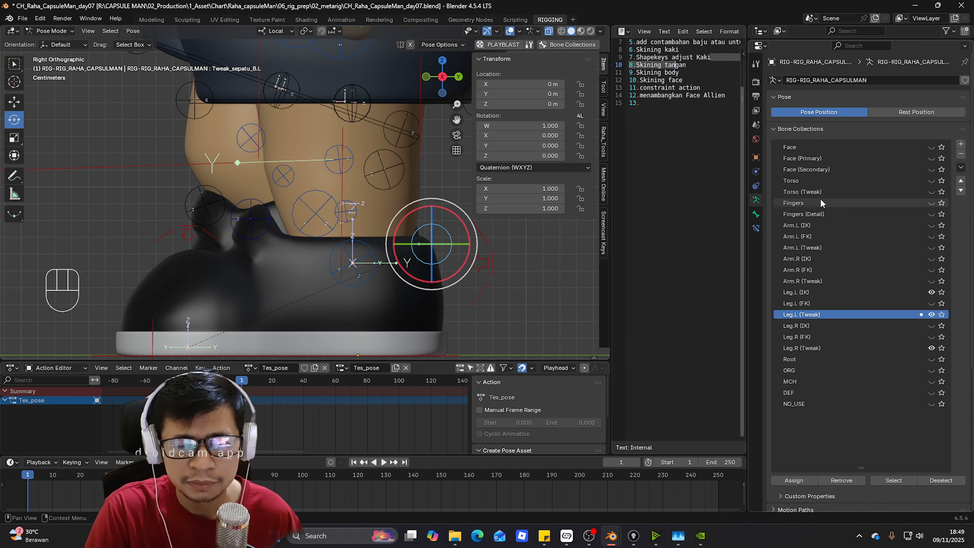
left_click(755, 227)
left_click(756, 200)
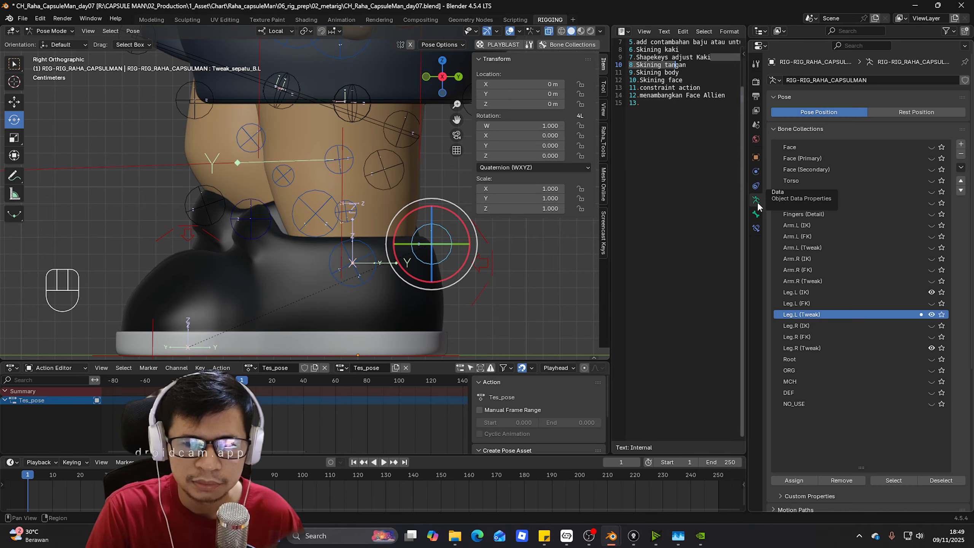
left_click(756, 214)
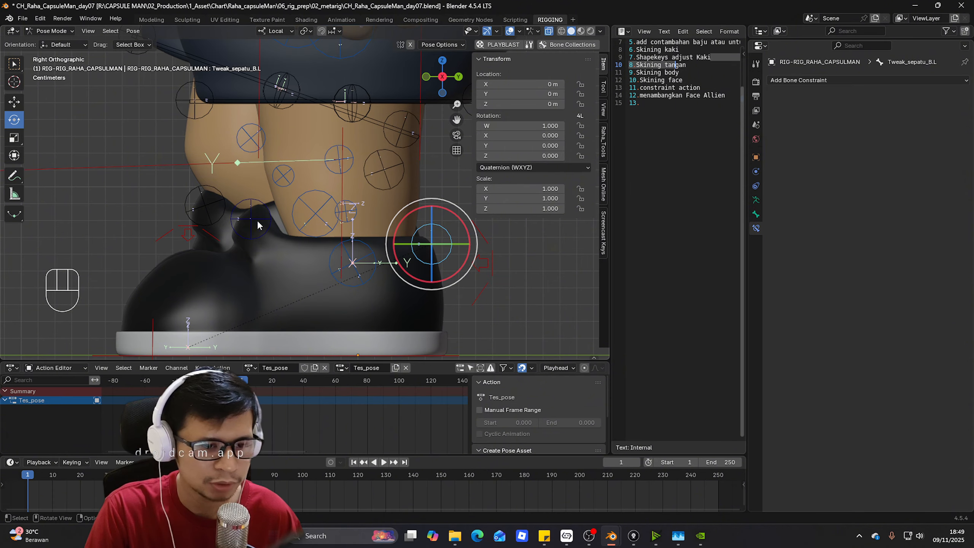
- Duplicate the Automatic_adjust_tweak_sepatu.L Action constraint on Tweak_sepatu_F.L
left_click(301, 230)
left_click(483, 273)
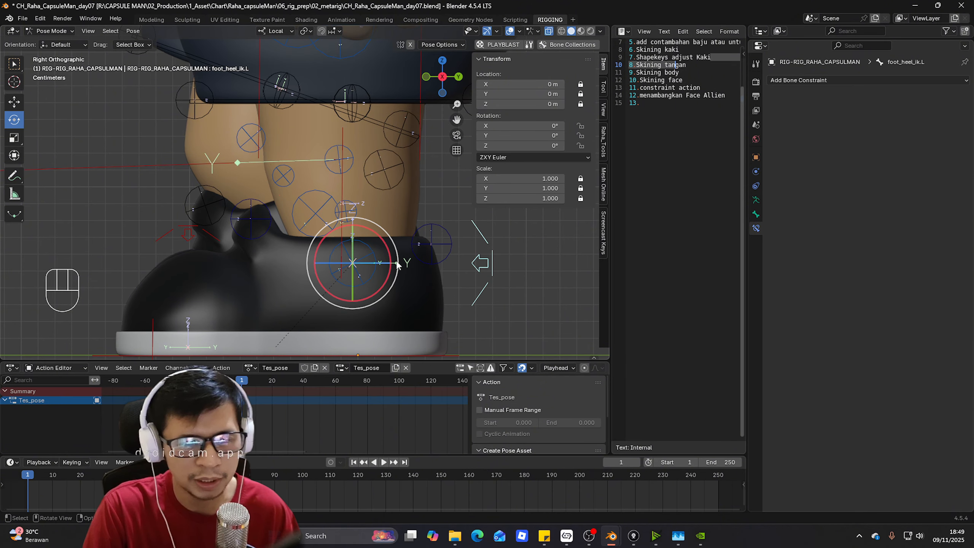
middle_click_drag(483, 275, 299, 238)
left_click(294, 236)
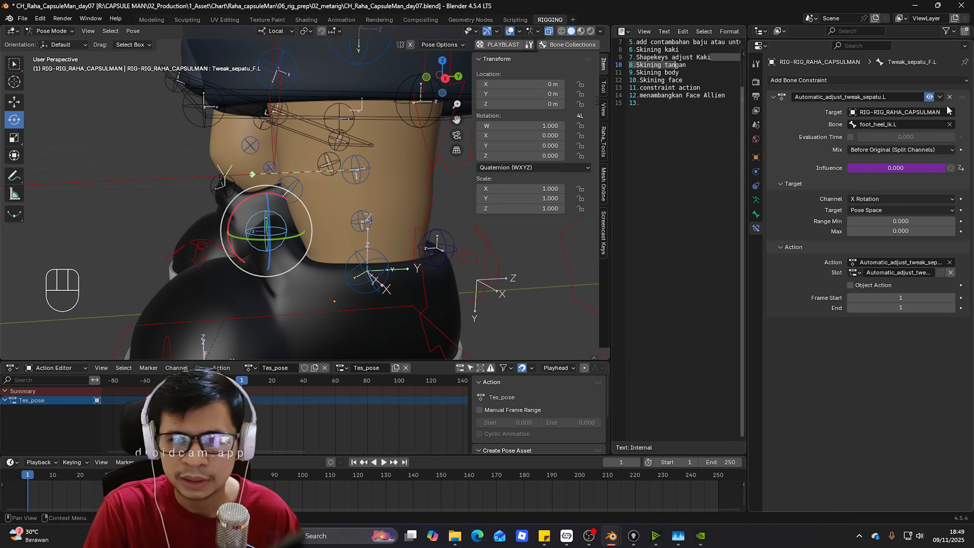
left_click(940, 96)
left_click(897, 118)
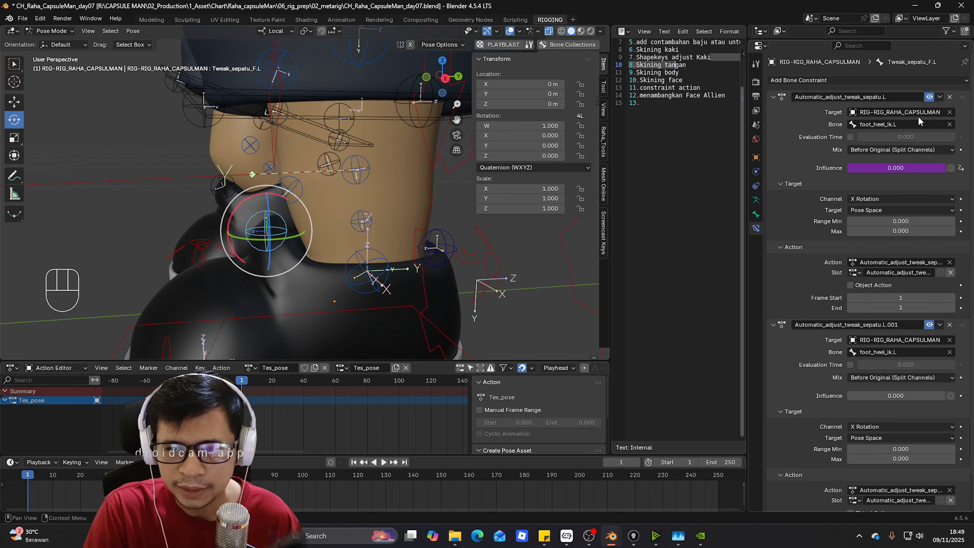
scroll(824, 349, "down", 2)
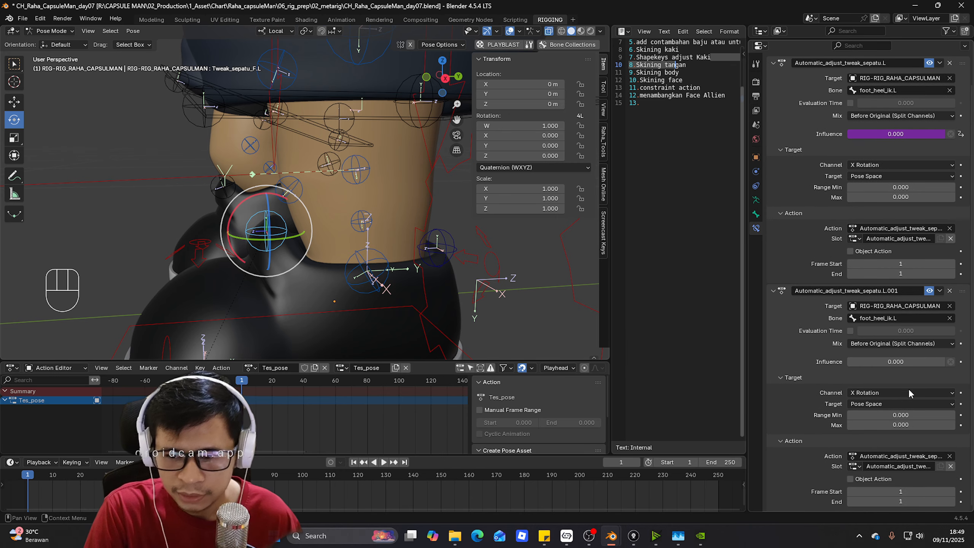
scroll(315, 270, "down", 5)
- Switch the viewport to wireframe, show the Leg.L (FK) bone collection and select foot_fk.L in the right side view
mouse_move(315, 270)
middle_mouse_down()
mouse_move(406, 253)
mouse_move(430, 230)
middle_mouse_up()
key("z")
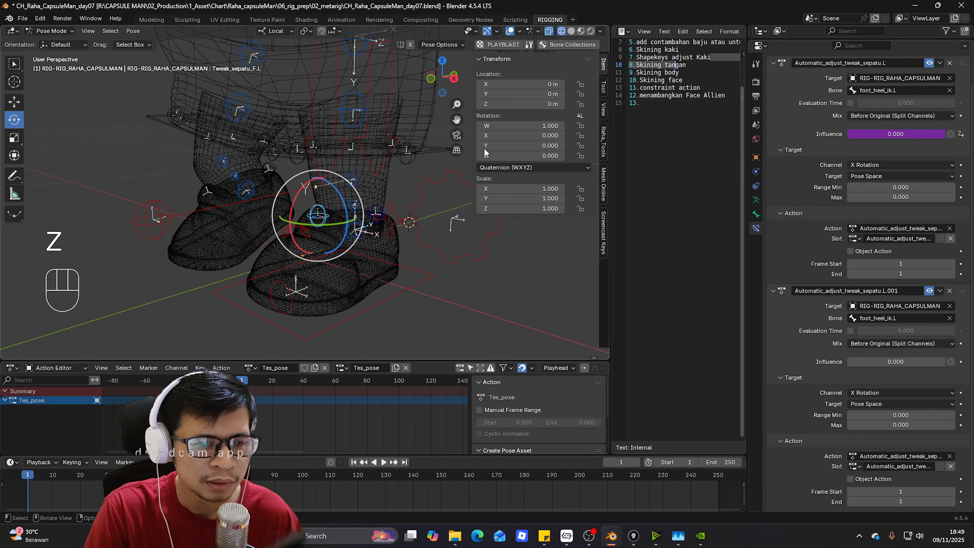
left_click(550, 45)
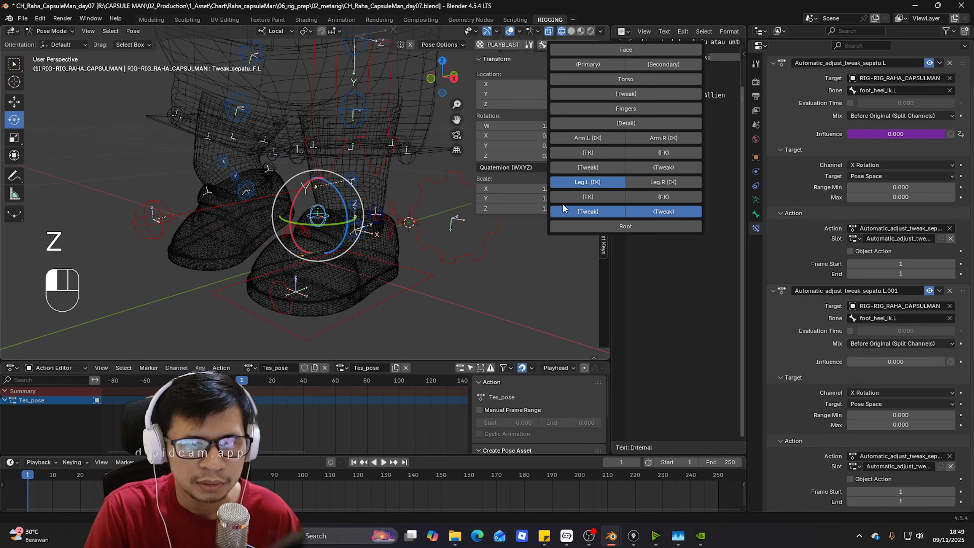
left_click(582, 197)
left_click(423, 262)
key("KP_3")
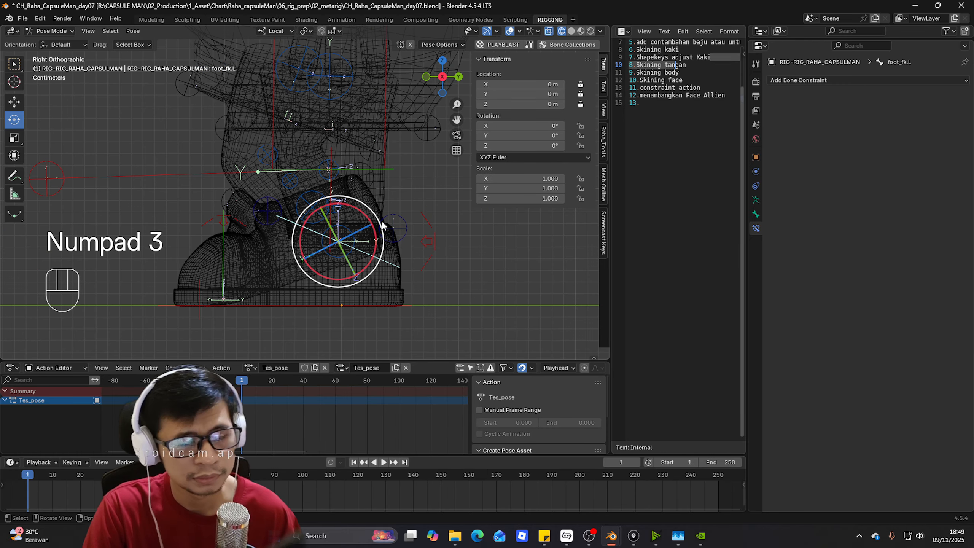
- Return the viewport from wireframe to solid shading
key("z")
left_click(373, 209)
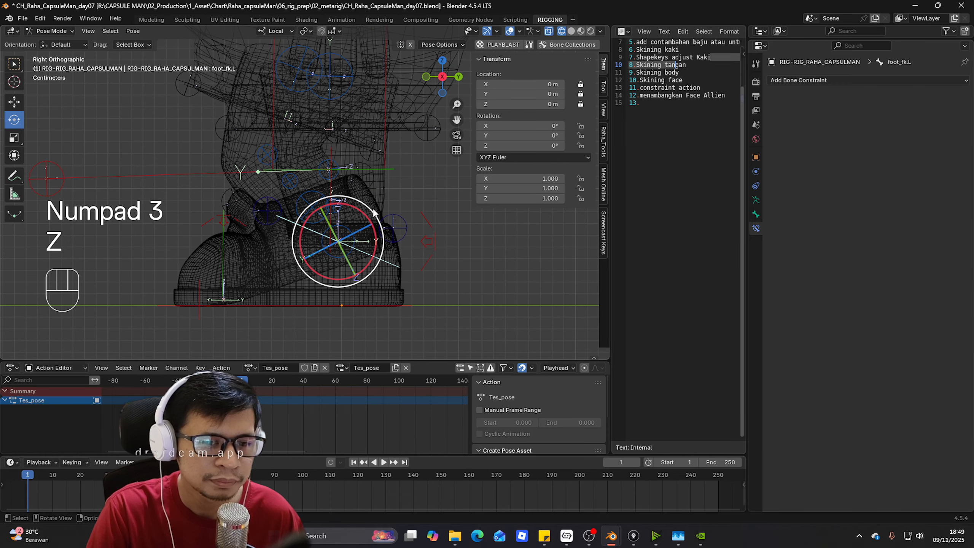
key("z")
left_click(400, 209)
- Try rotating foot_fk.L to test the ankle's movement
mouse_move(400, 210)
middle_mouse_down()
mouse_move(480, 271)
mouse_move(436, 262)
middle_mouse_up()
key("r")
right_click(480, 271)
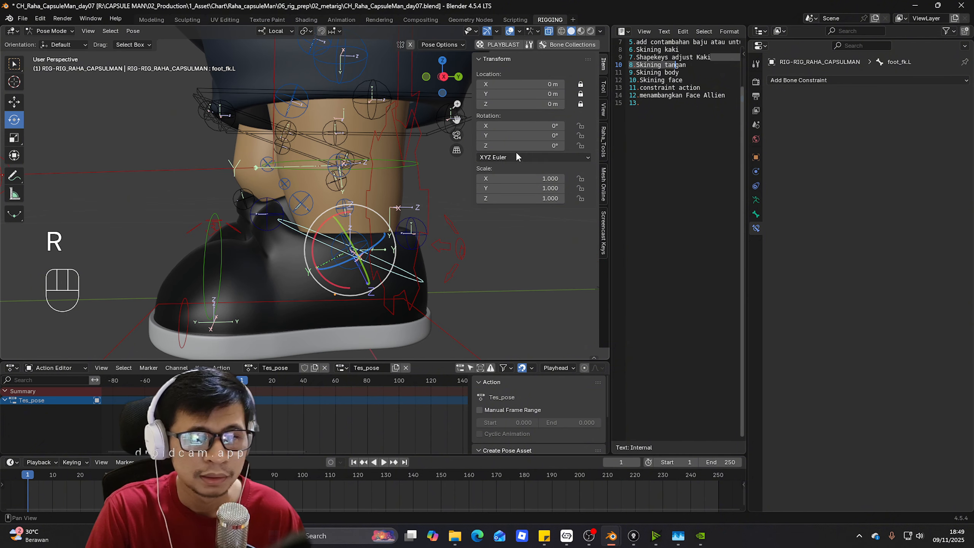
key("r")
right_click(397, 217)
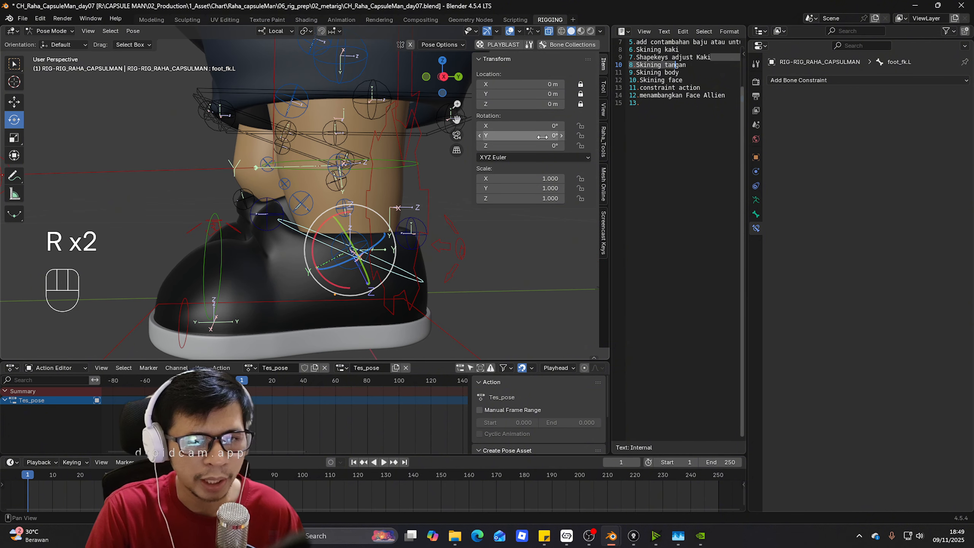
- Copy foot_fk.L's X rotation as a new driver and paste it on the Influence of Tweak_sepatu_F.L's Automatic_adjust_tweak_sepatu.L.001 constraint
right_click(525, 126)
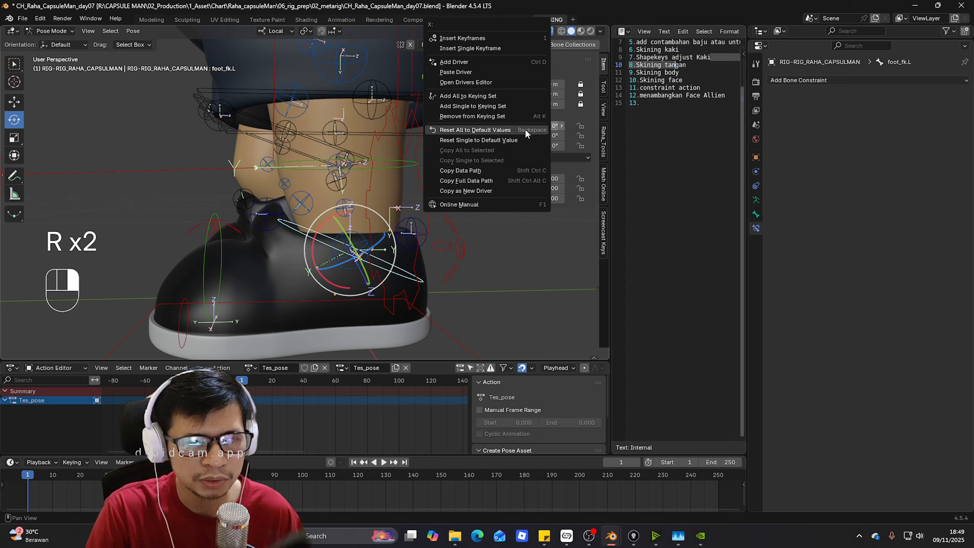
left_click(497, 191)
left_click(264, 220)
scroll(873, 344, "down", 2)
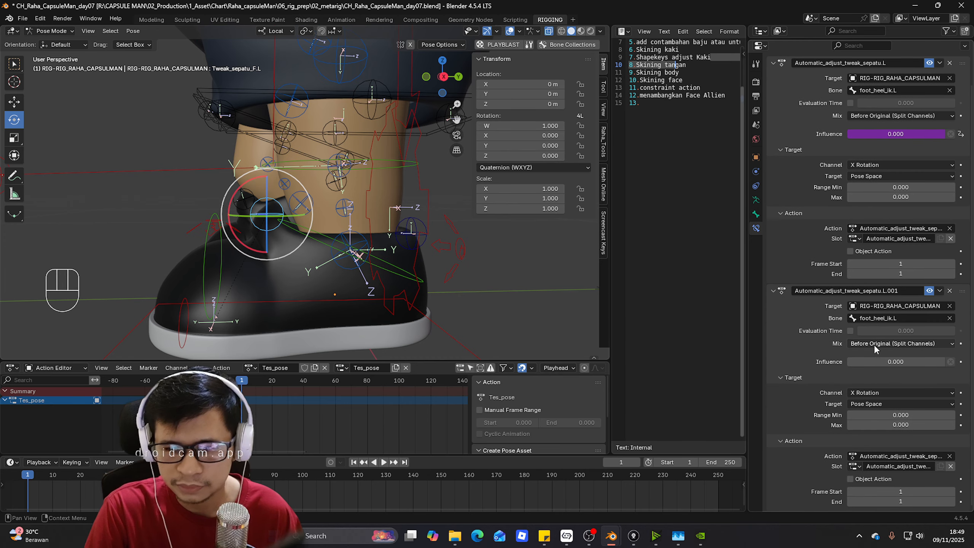
right_click(891, 360)
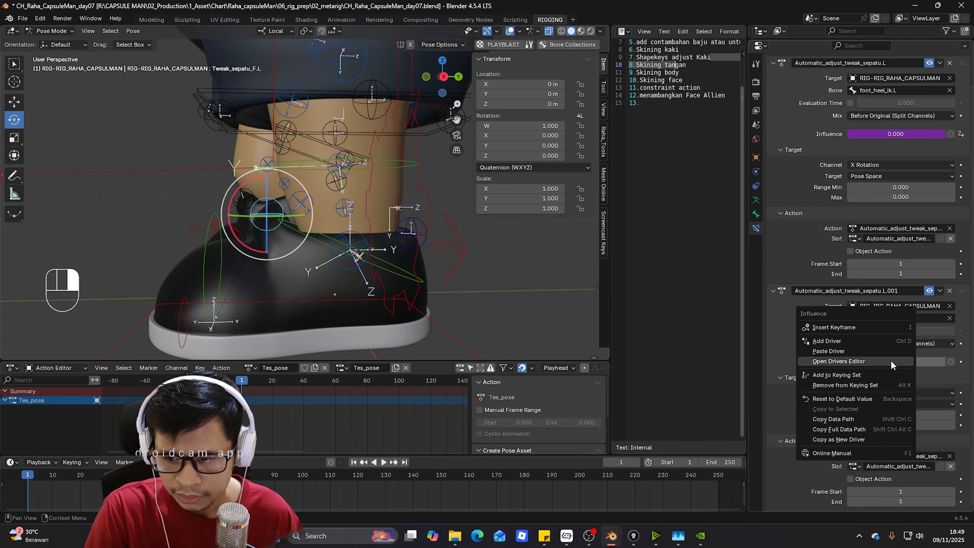
left_click(881, 349)
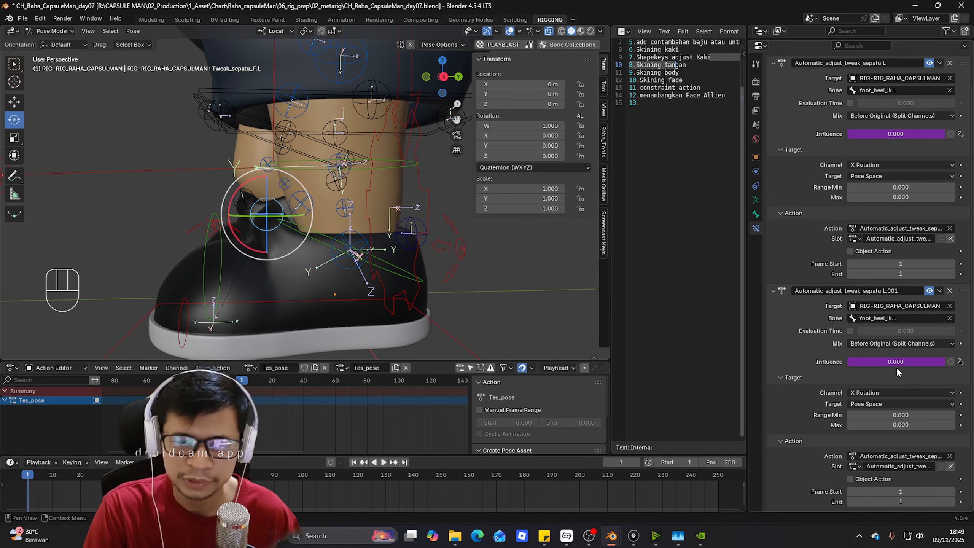
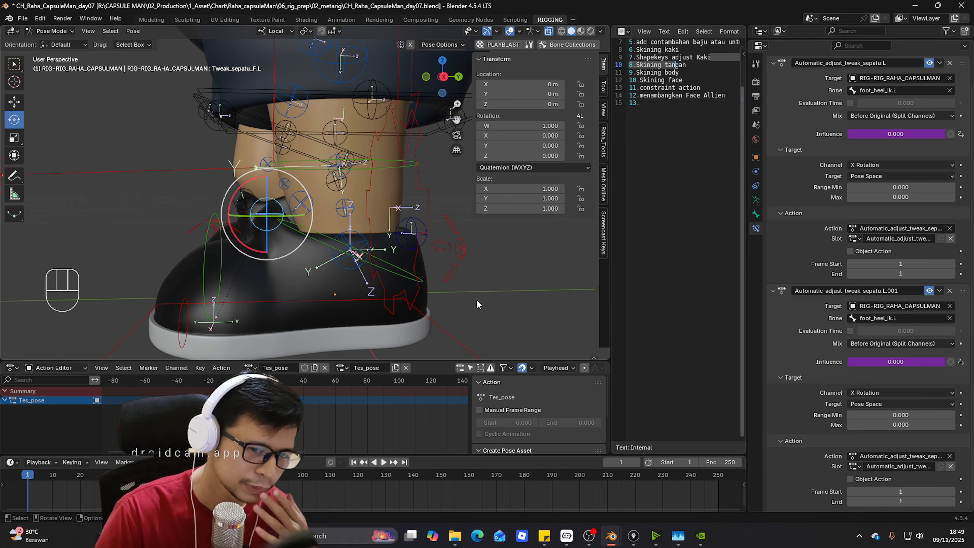
- Select the foot_heel_ik.L control and show the rig from the right side in wireframe shading
middle_click_drag(476, 300, 448, 280)
left_click(454, 280)
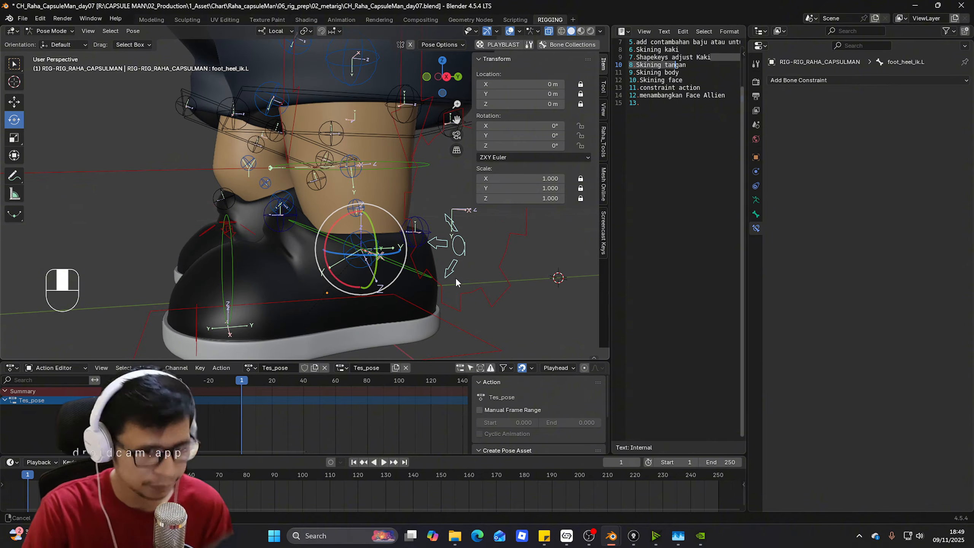
key("KP_3")
key("z")
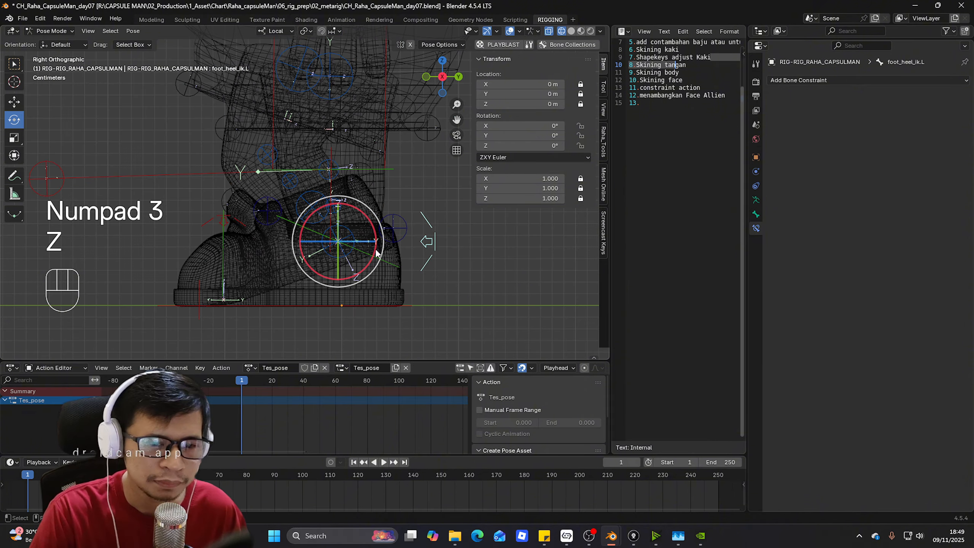
- Disable the Automatic_adjust_tweak_sepatu.L.001 action constraint on the Tweak_sepatu_F.L bone, leaving its X Rotation channel as is
left_click(266, 212)
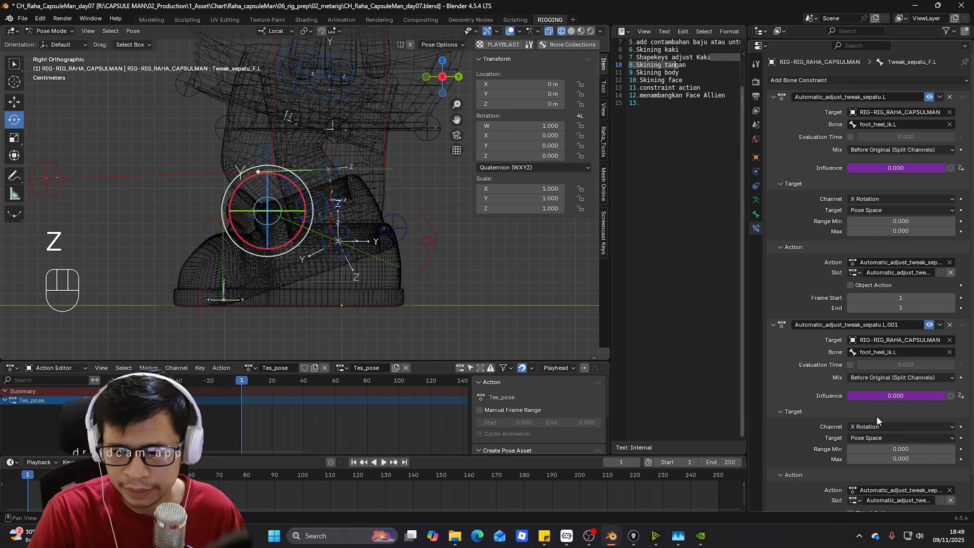
left_click(878, 427)
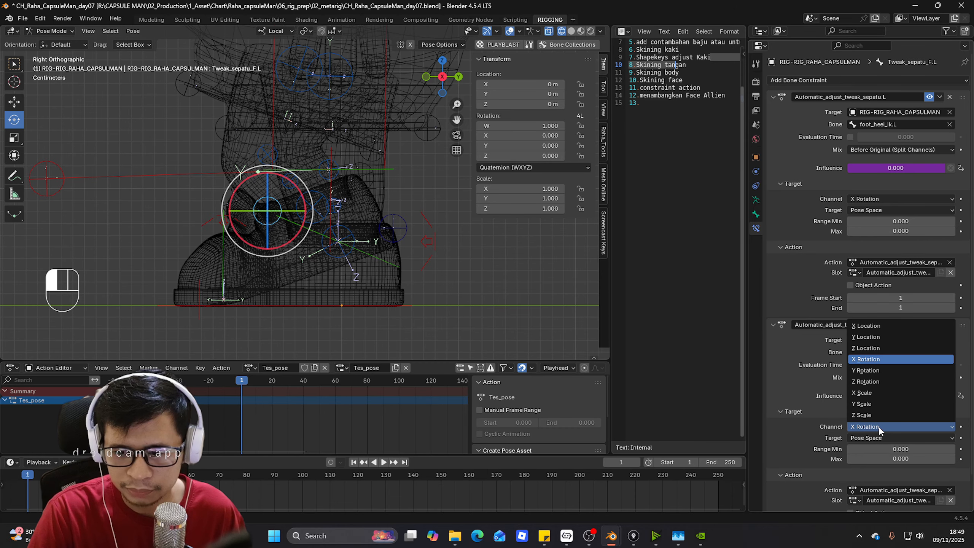
left_click(882, 438)
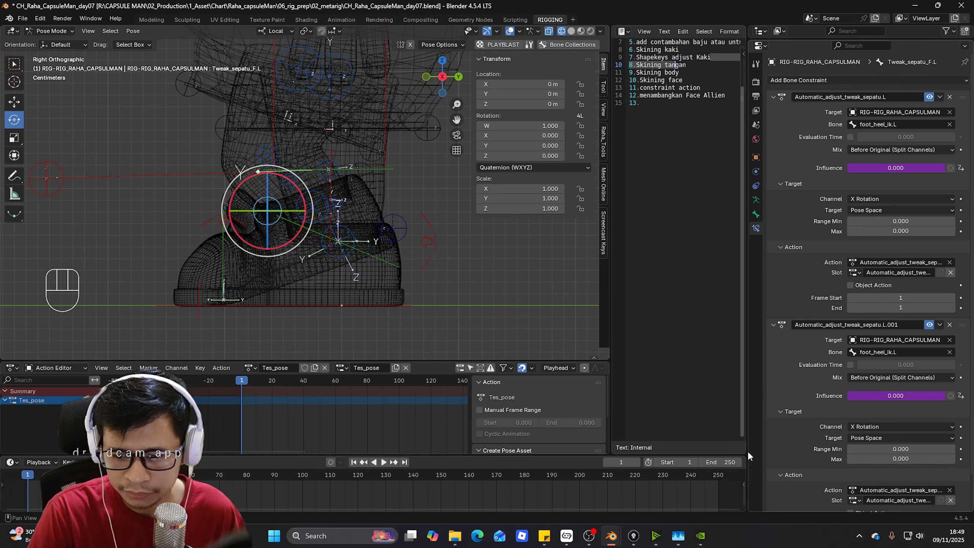
middle_click_drag(423, 304, 602, 297)
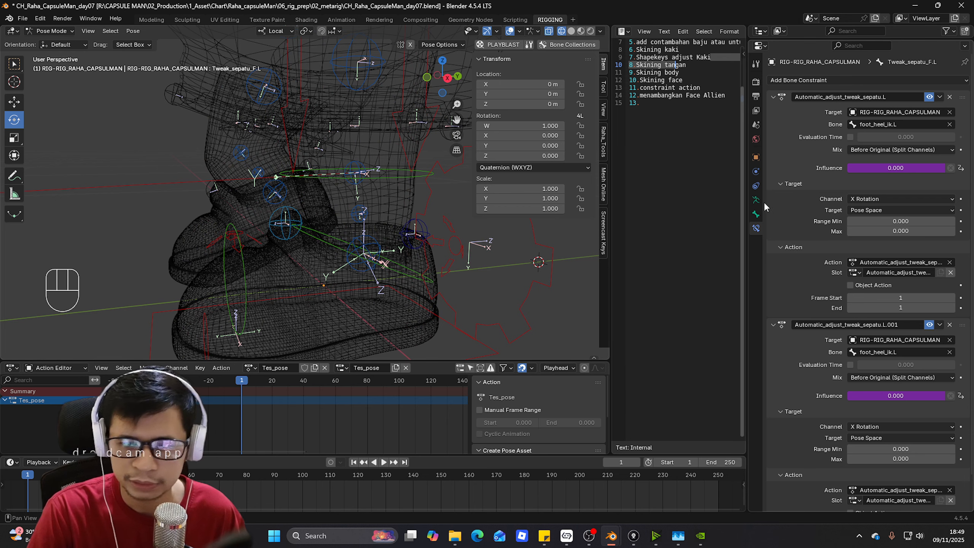
left_click(928, 325)
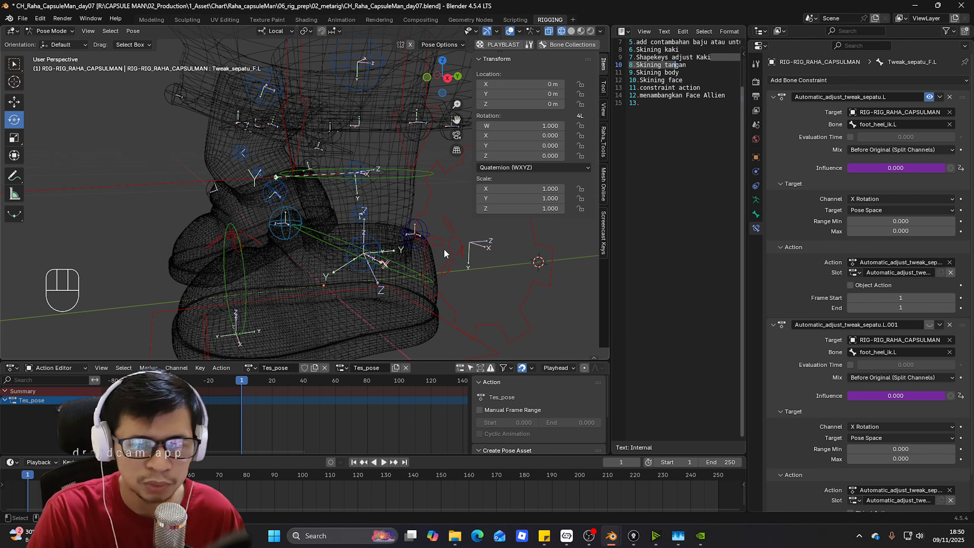
- Show the ORG bone collection and copy the name of the ORG-foot.L bone
left_click(398, 242)
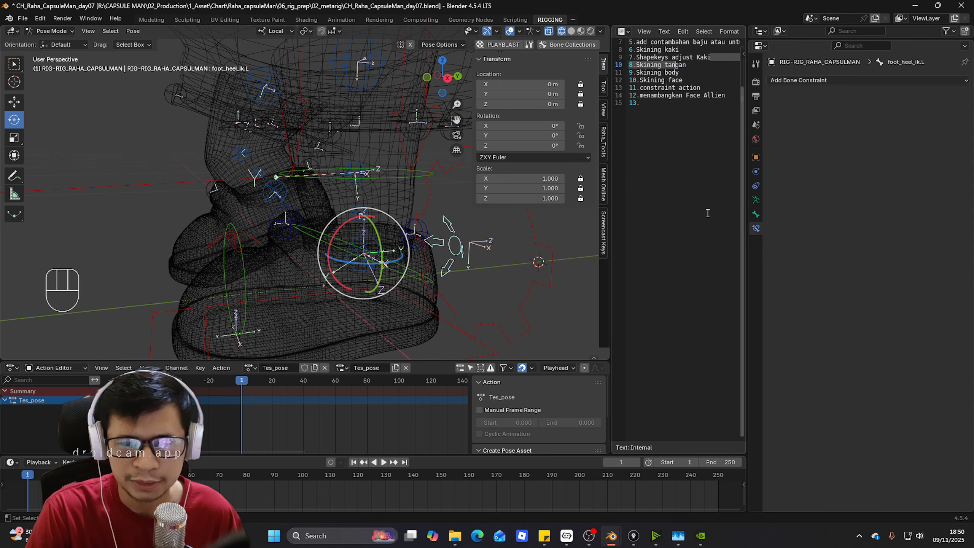
left_click(756, 200)
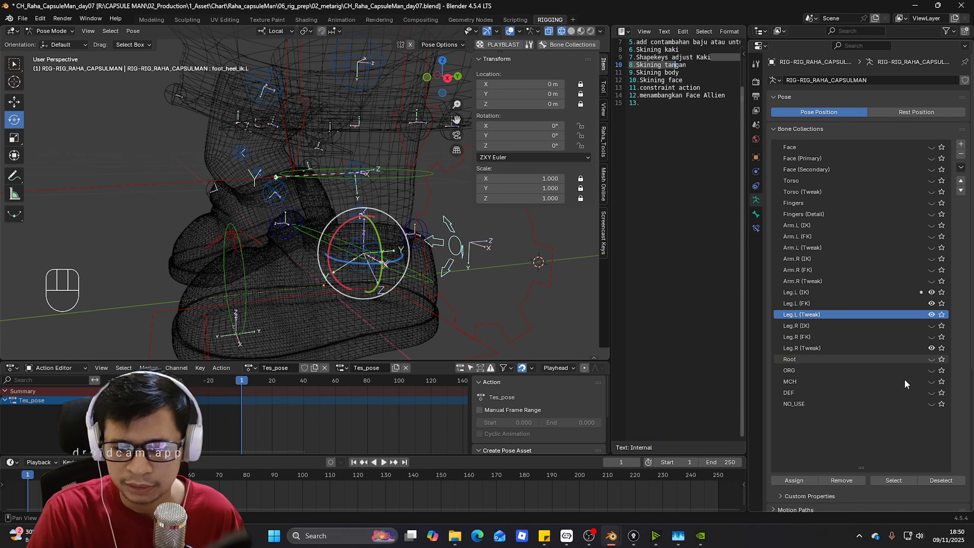
left_click(931, 369)
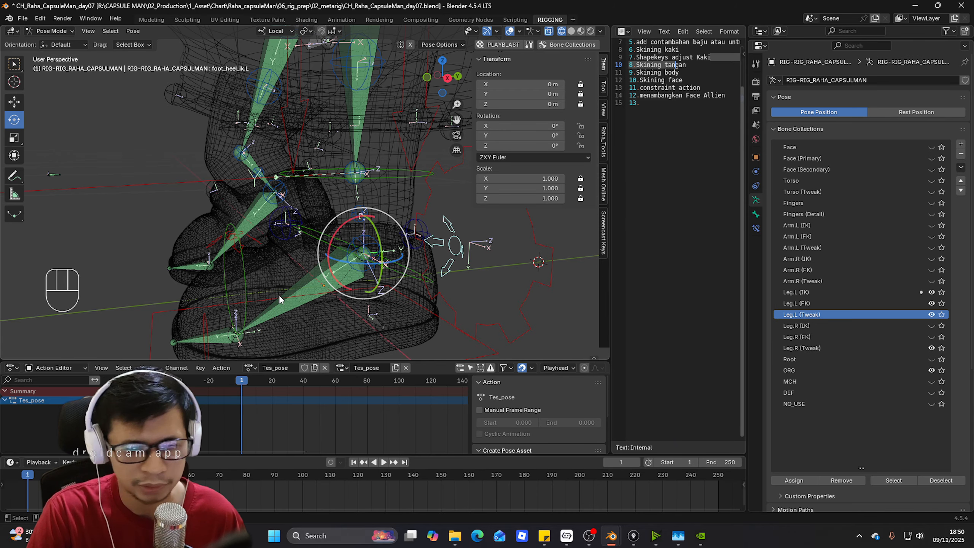
left_click(756, 214)
key("ctrl+c")
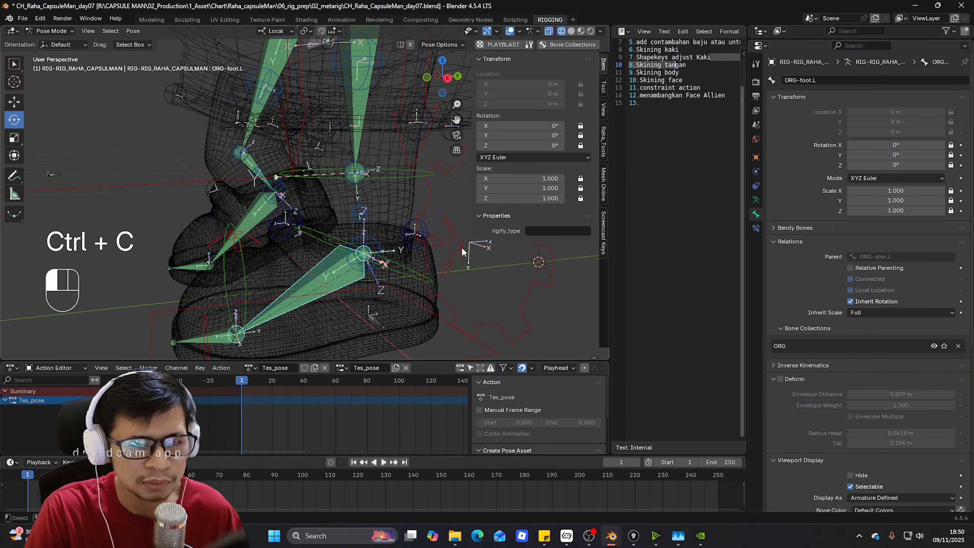
- Test-rotate the foot_heel_ik.L control freely and inspect the rotation values of ORG-foot.L
left_click(415, 262)
key("KP_4")
key("r")
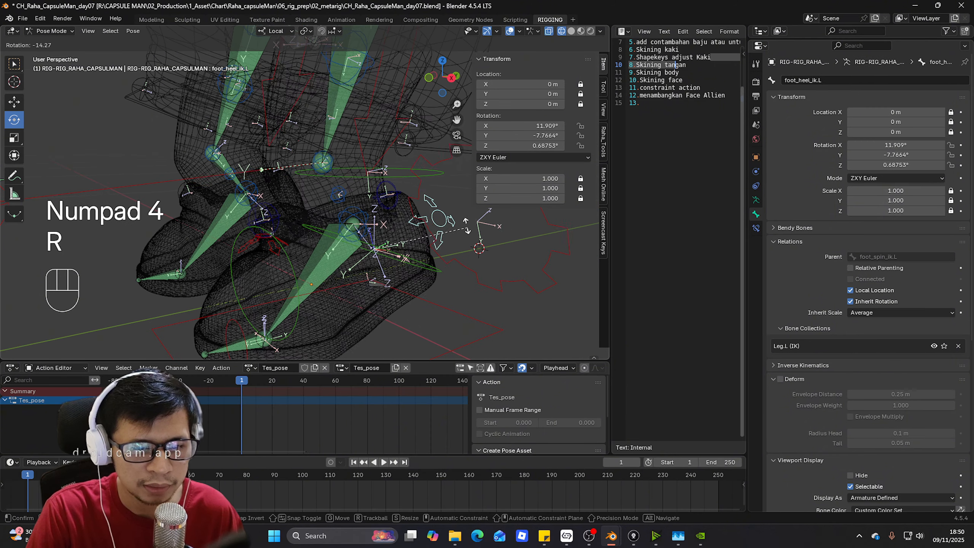
right_click(440, 228)
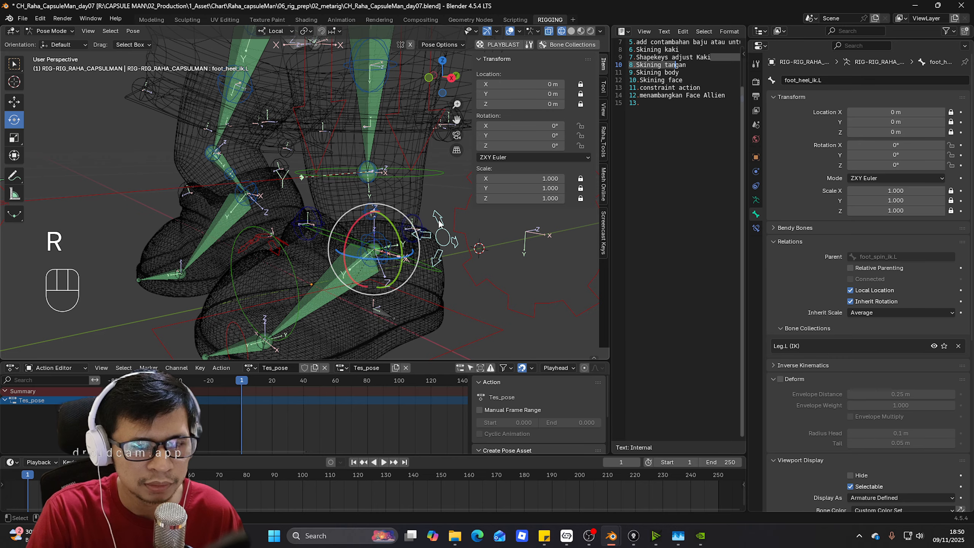
key("r")
key("r")
left_click(318, 251)
left_click(318, 251)
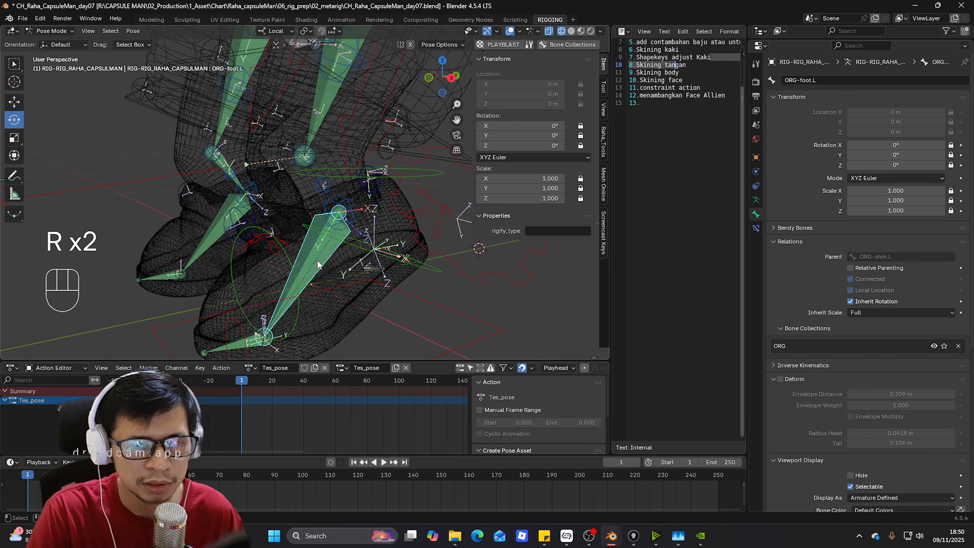
left_click(446, 225)
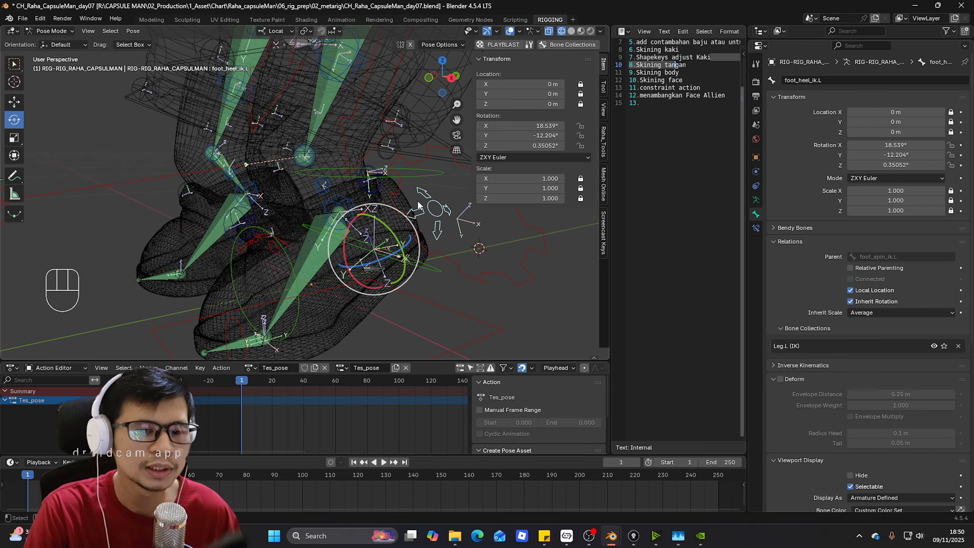
- Clear the rotation and location of all visible pose bones
key("a")
key("alt+r")
key("alt+g")
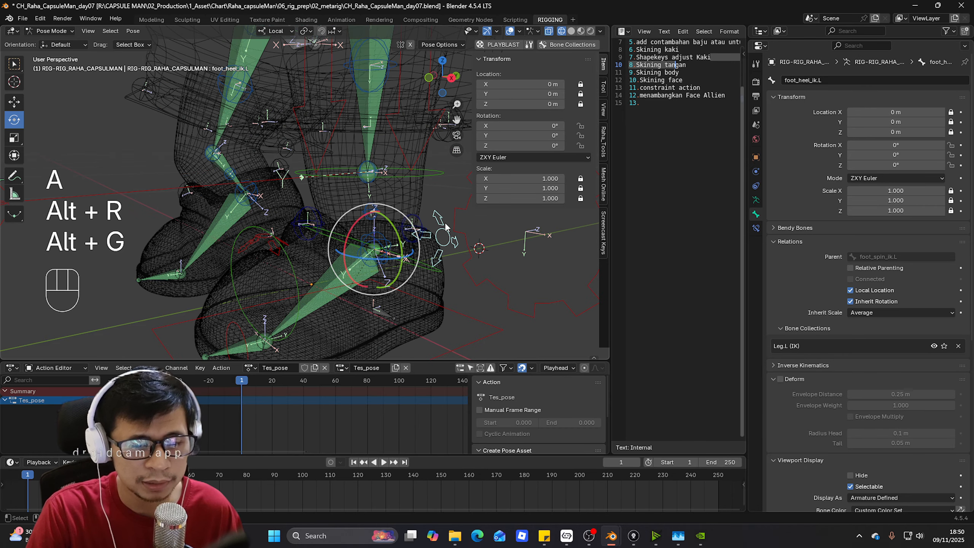
- Check ORG-foot.L's transform, reselect Tweak_sepatu_F.L and hide the ORG bone collection
middle_click_drag(447, 229, 430, 236)
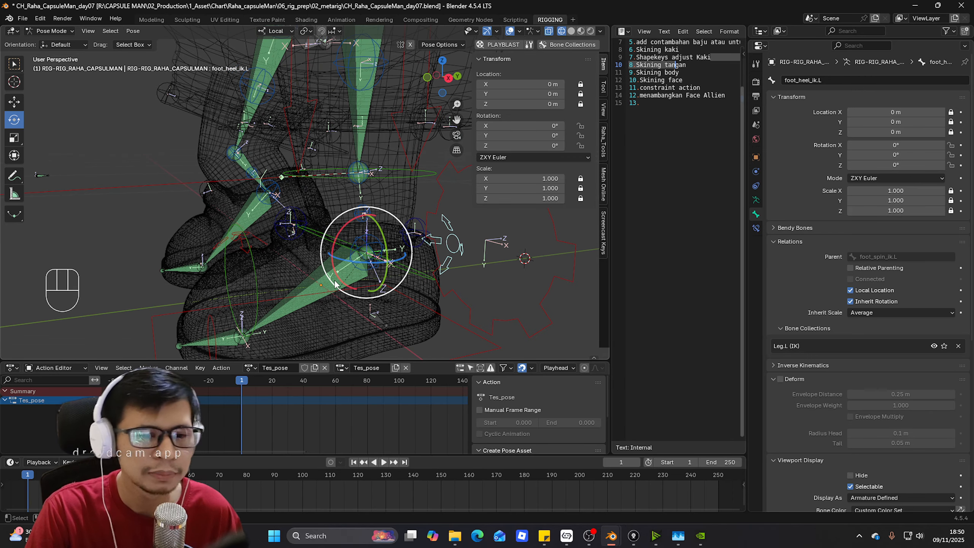
left_click(363, 256)
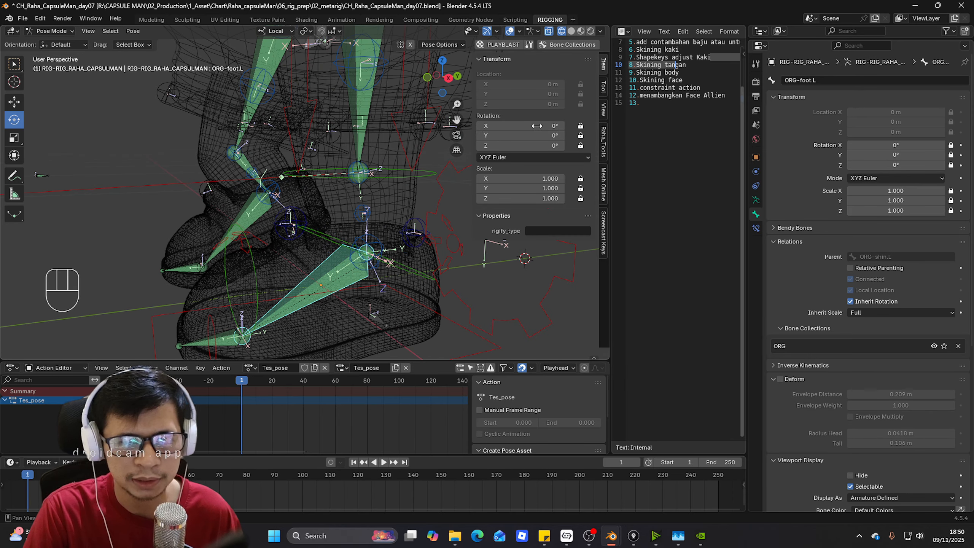
left_click(297, 238)
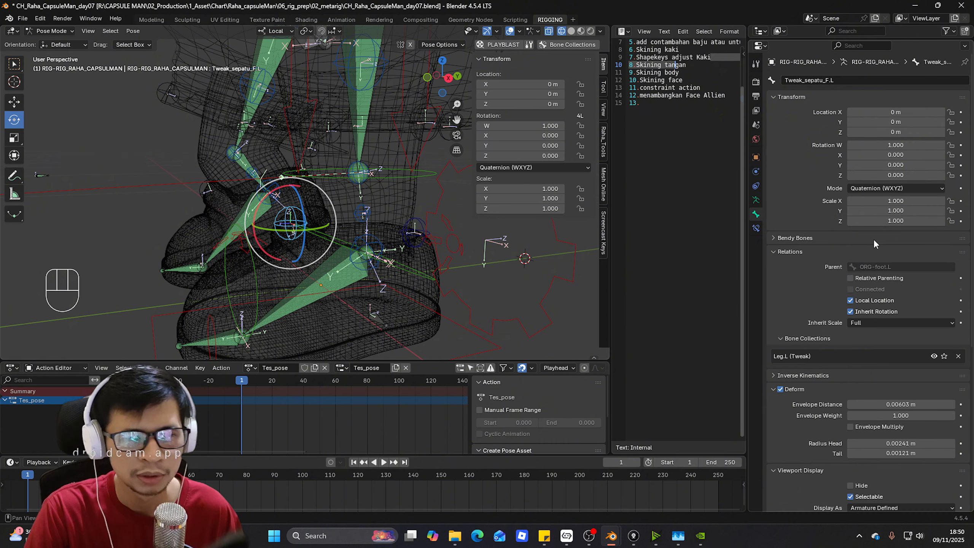
left_click(756, 202)
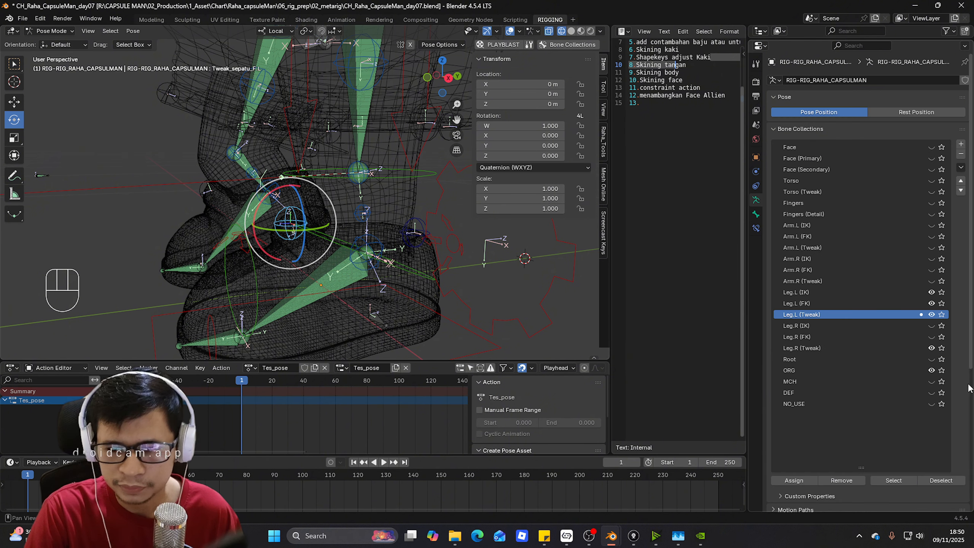
left_click(931, 370)
- Set the target bone of Tweak_sepatu_F.L's Automatic_adjust_tweak_sepatu.L.001 constraint to foot_fk.L, using the name copied from that bone
left_click(756, 214)
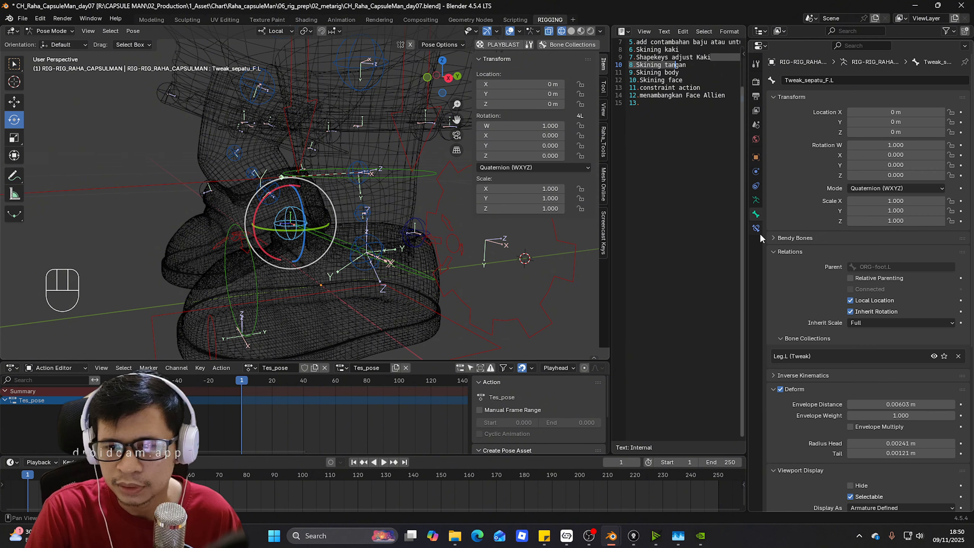
left_click(756, 228)
left_click(773, 97)
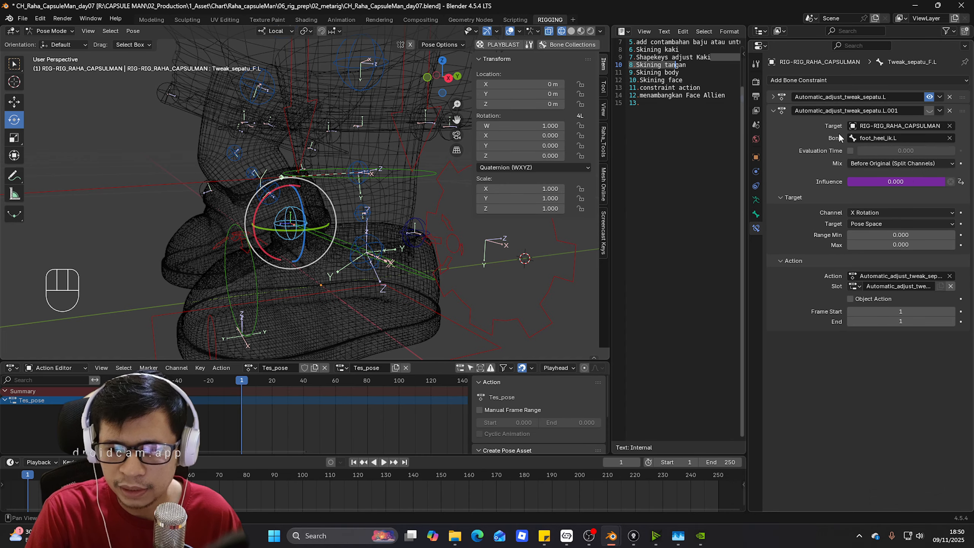
left_click(904, 139)
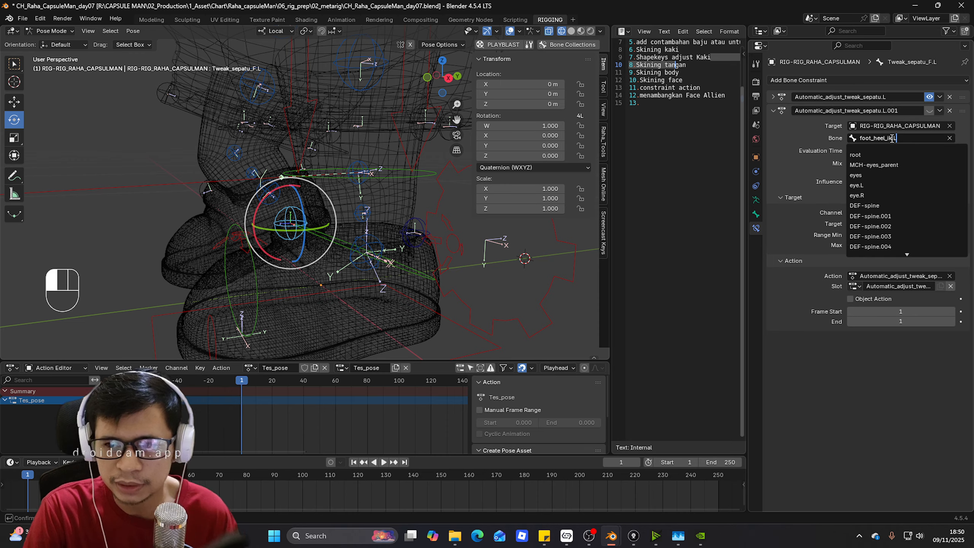
left_click(358, 280)
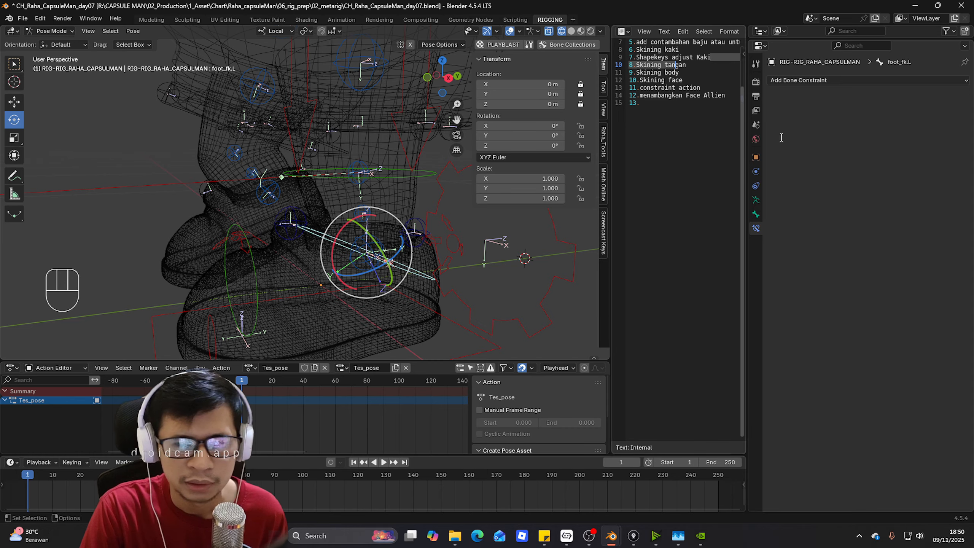
left_click(756, 214)
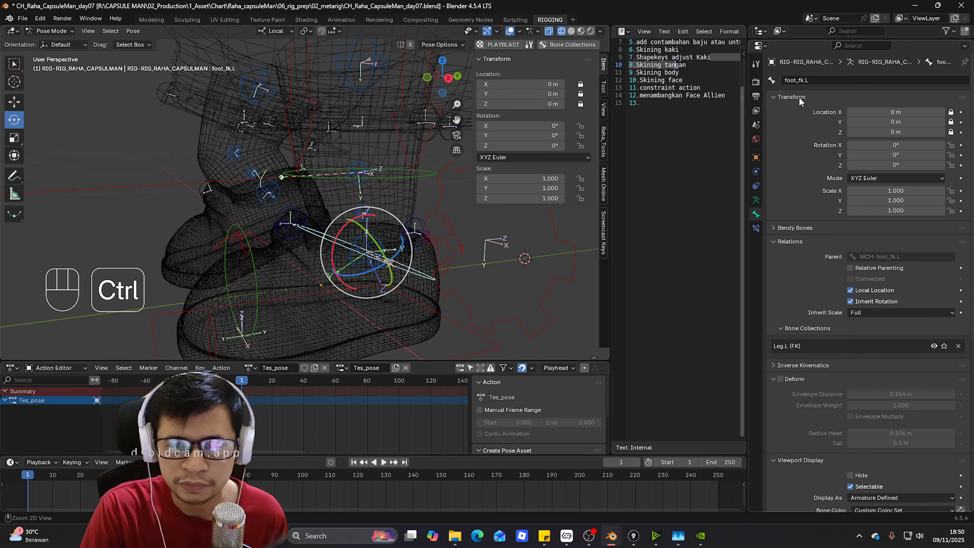
left_click(336, 179)
left_click(756, 228)
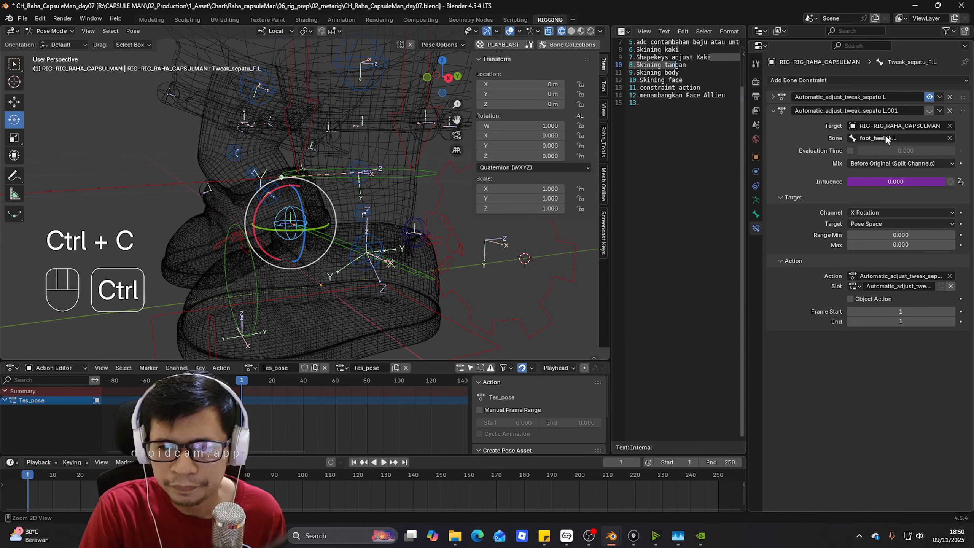
type("foot_fk.L")
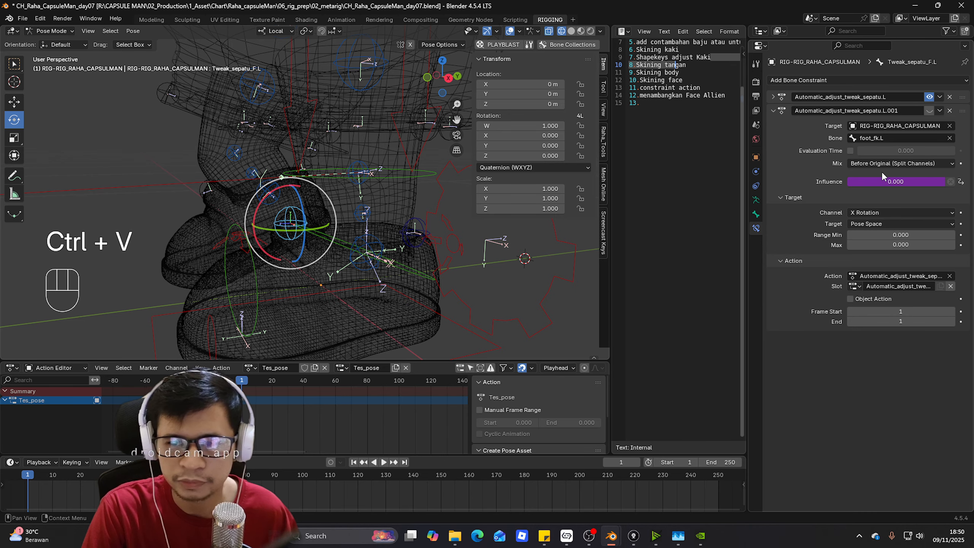
- Copy foot_fk.L's X rotation as a new driver, reselect Tweak_sepatu_F.L and access the Influence options of its Automatic_adjust_tweak_sepatu.L.001 constraint
left_click(450, 232)
key("KP_4")
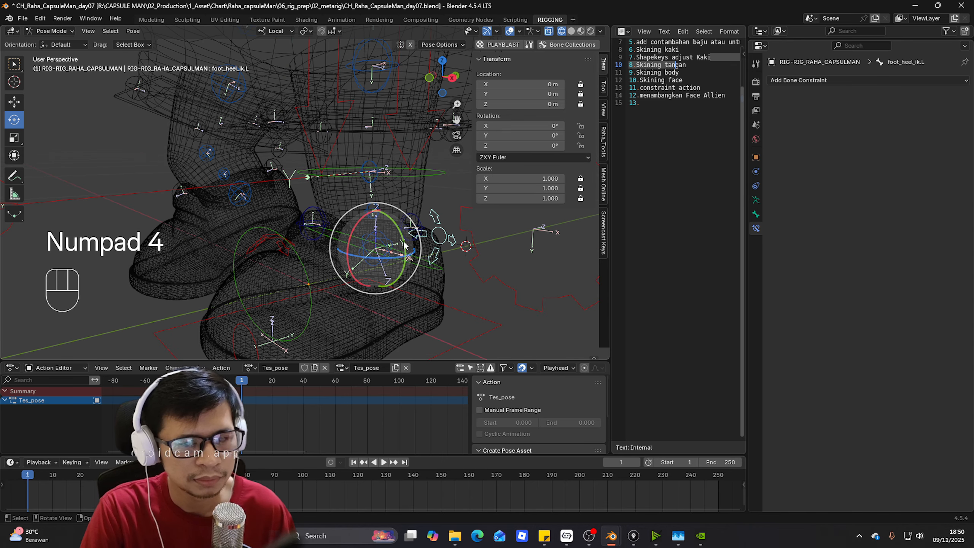
left_click(430, 268)
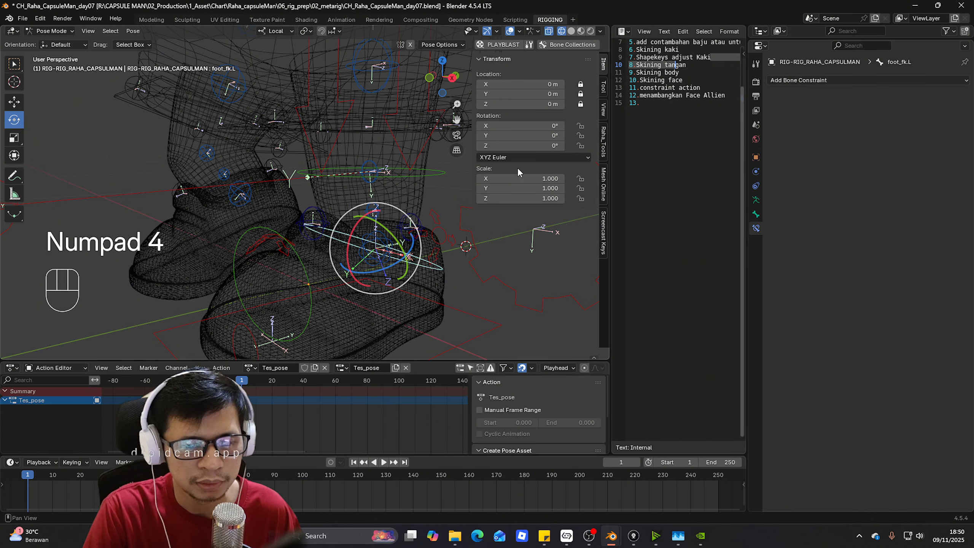
right_click(519, 128)
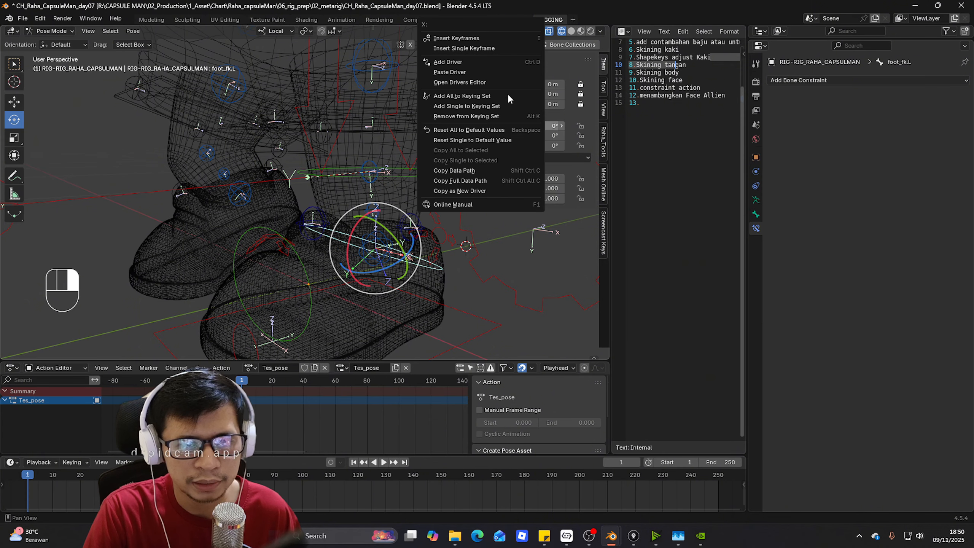
left_click(489, 188)
left_click(325, 221)
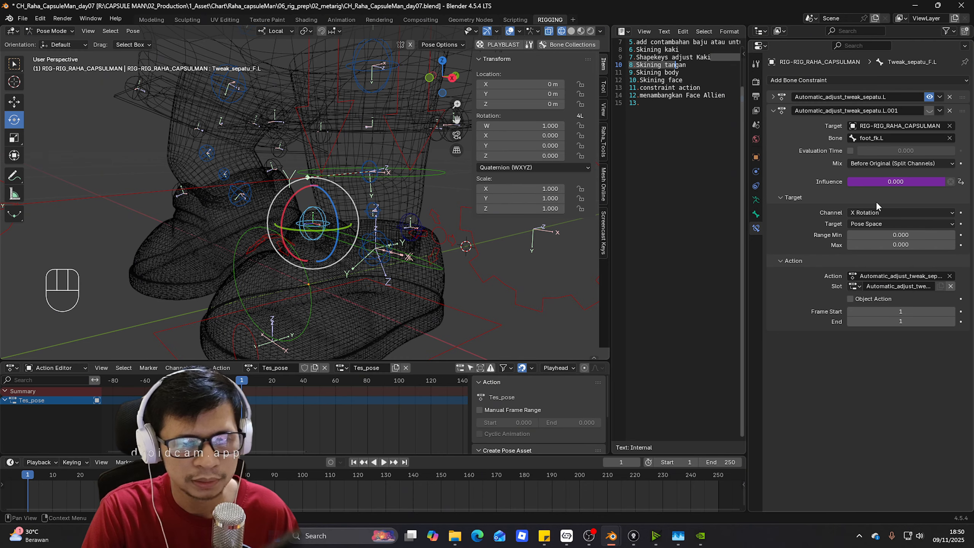
right_click(892, 182)
left_click(891, 182)
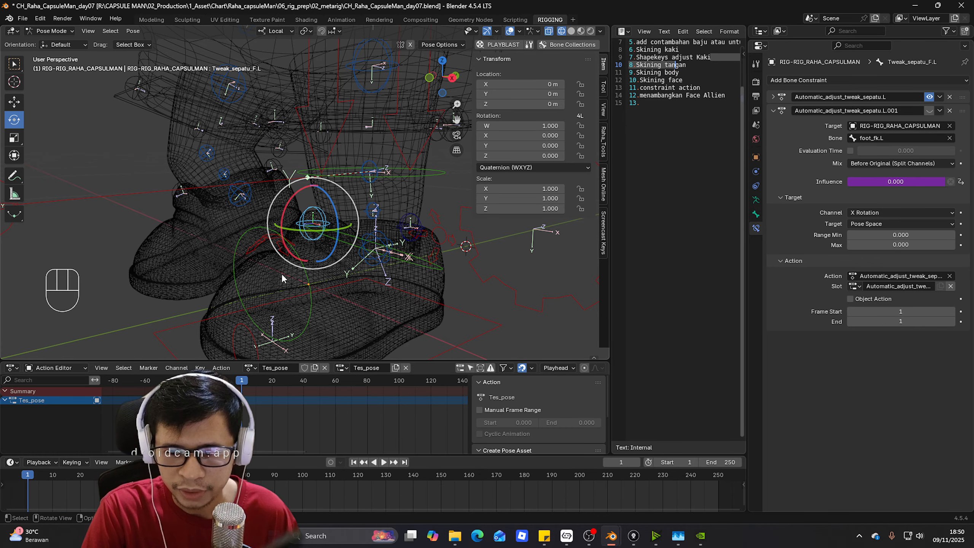
- Test-rotate foot_fk.L in the right side view to check whether the shoe follows
key("KP_3")
left_click(377, 259)
key("r")
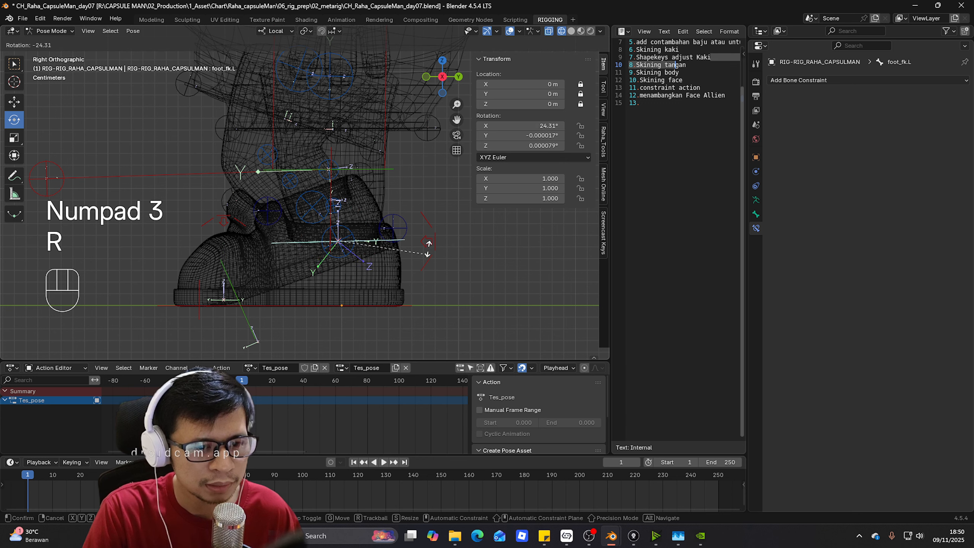
middle_click_drag(428, 244, 472, 236)
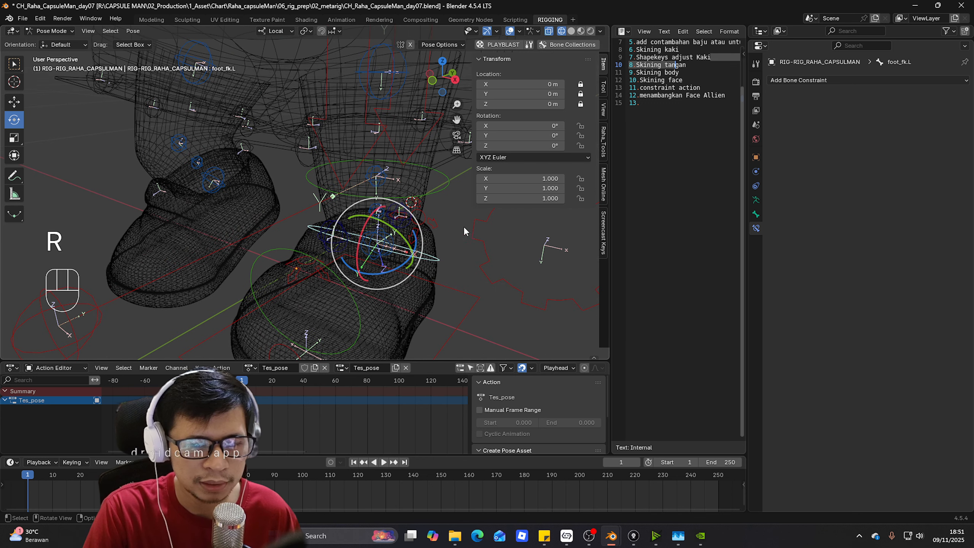
- Set the IK_FK property of thigh_parent.L to 1 and hide the sidebar
left_click(464, 231)
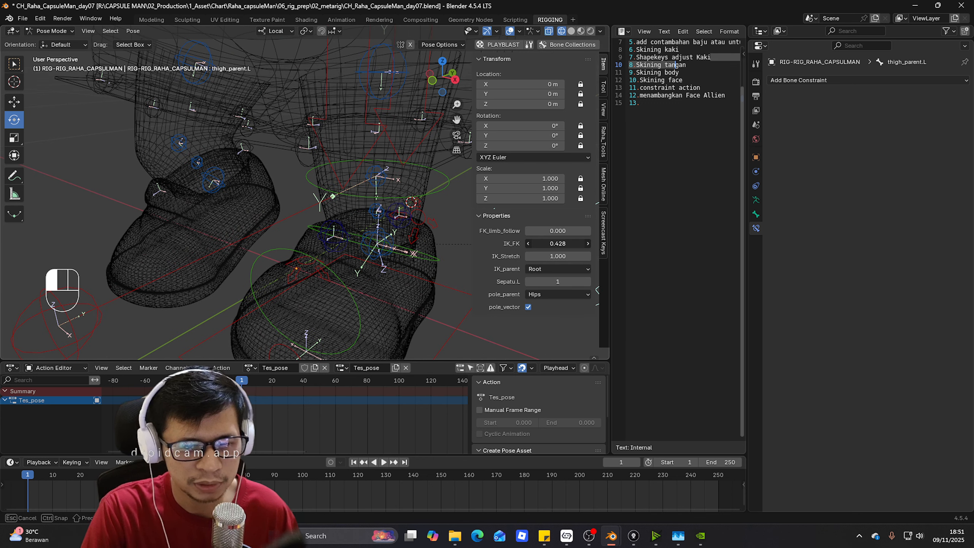
left_click(551, 243)
type("1")
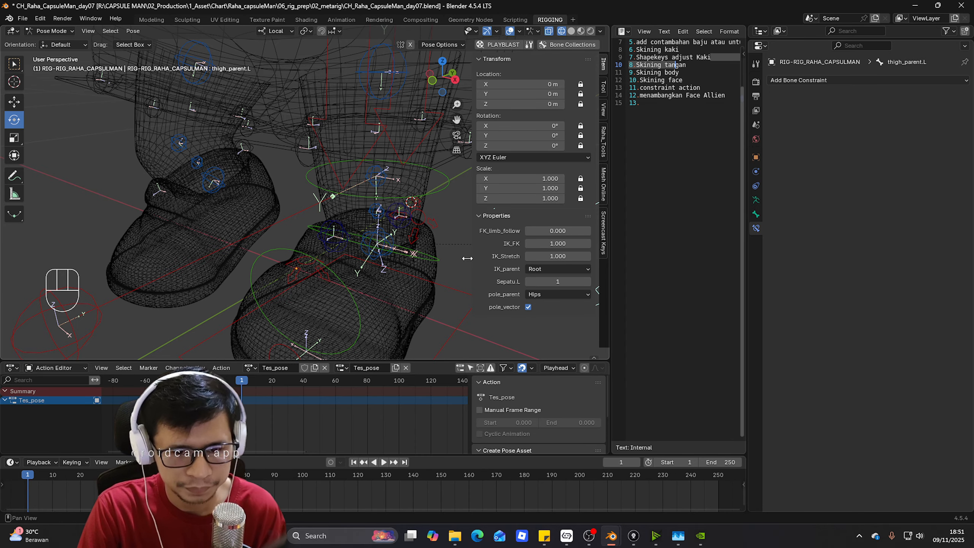
key("Return")
key("n")
- Show the right side view in solid shading and test-rotate foot_fk.L to check the shoe deformation
key("KP_3")
left_click(388, 260)
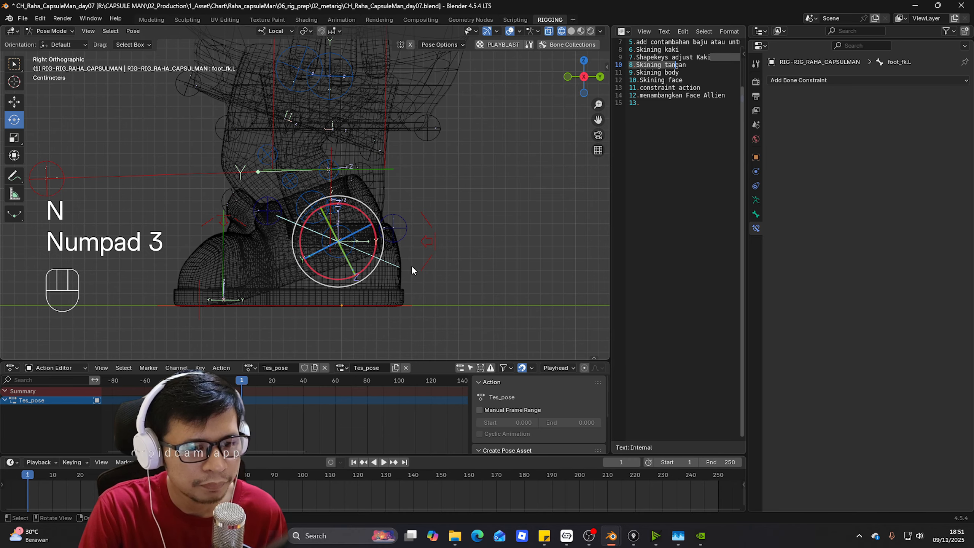
key("z")
key("r")
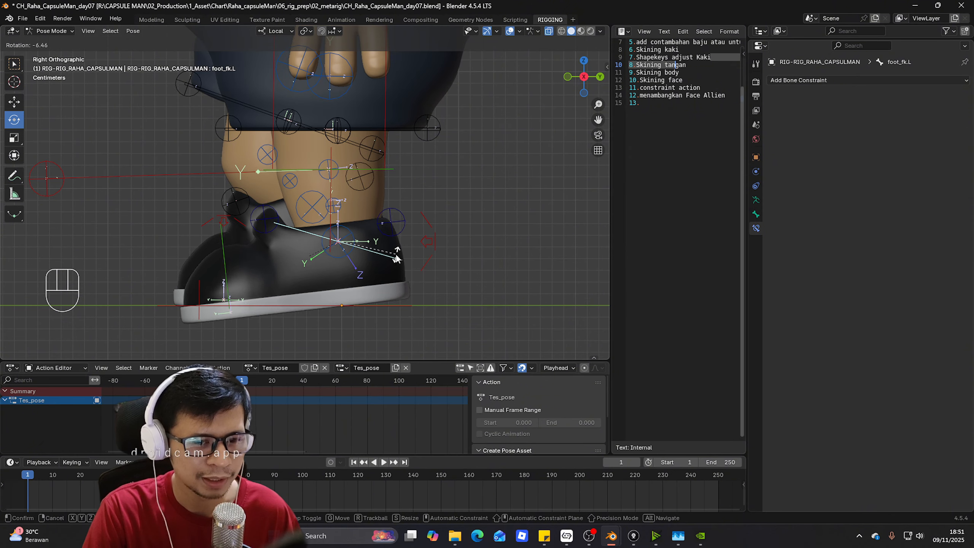
right_click(399, 257)
scroll(414, 280, "up", 2)
key("r")
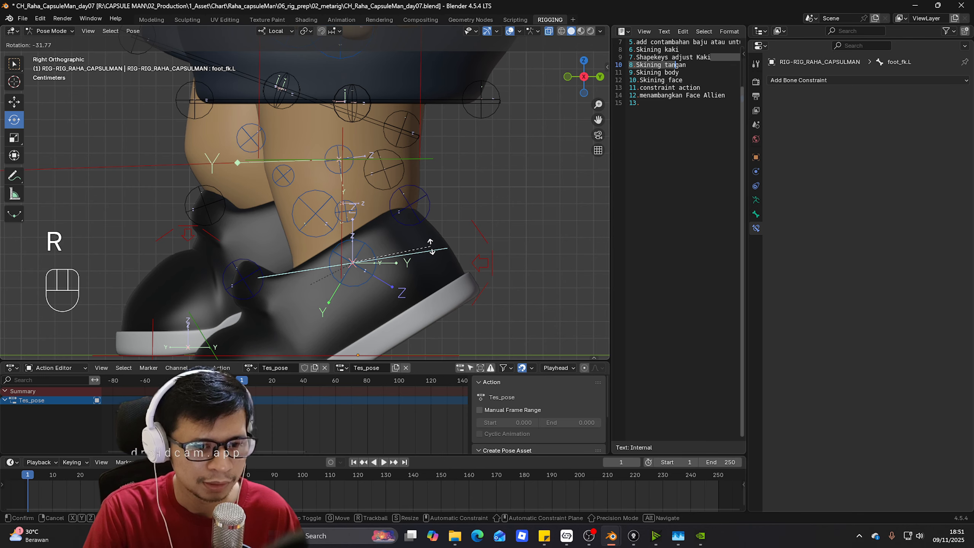
right_click(430, 248)
- Rotate shin_fk.L backward, and rotate foot_fk.L to raise the heel, testing the combined leg pose
left_click(421, 161)
key("r")
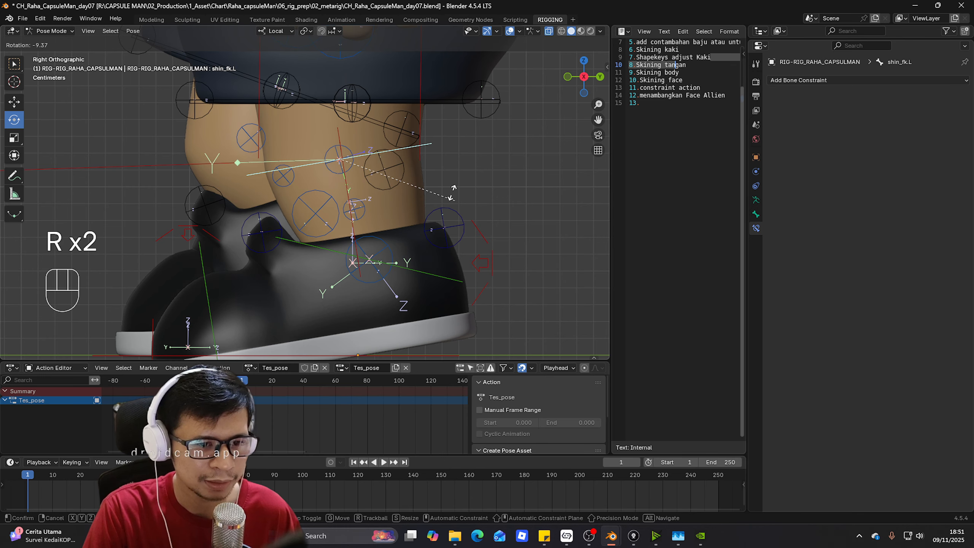
left_click(453, 179)
left_click(461, 261)
key("r")
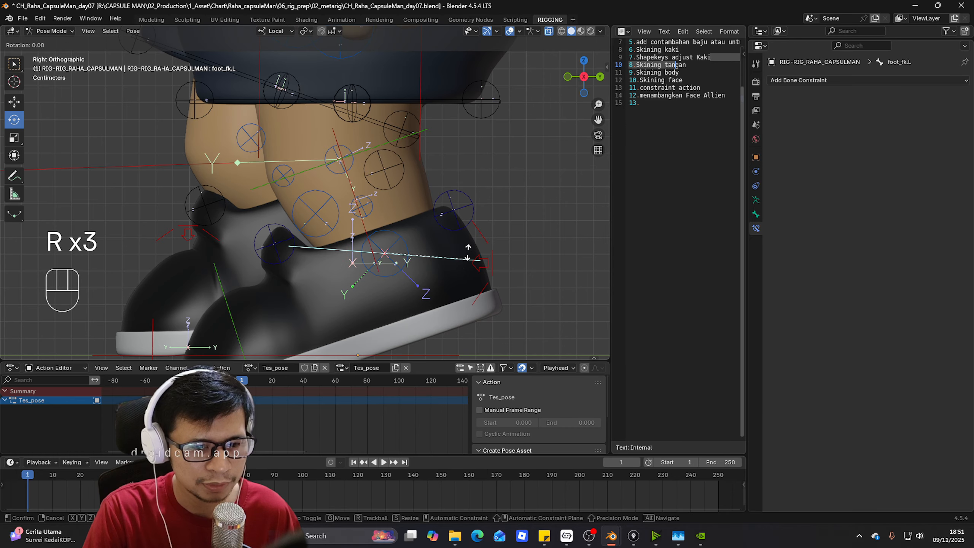
left_click(474, 218)
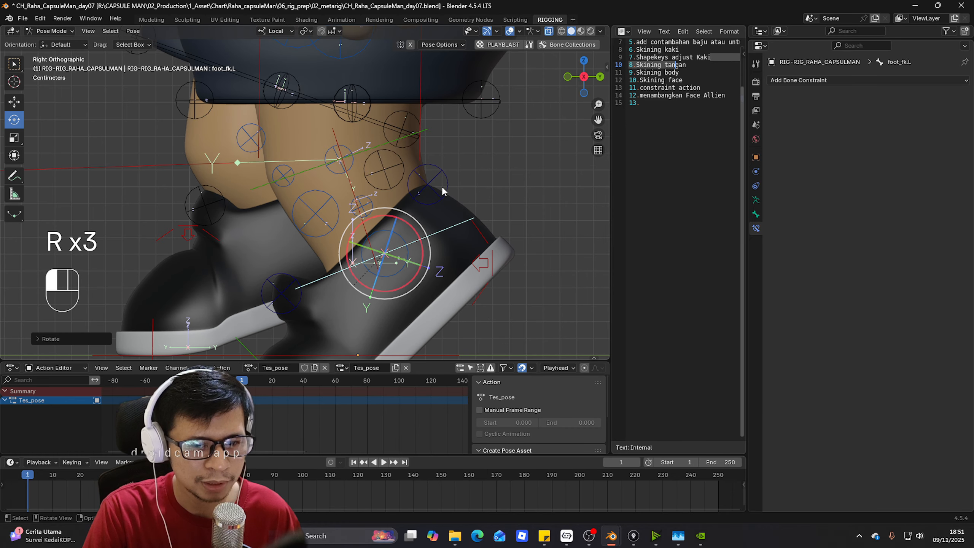
- Try another rotation of foot_fk.L, and clear that bone's rotation and location
left_click(443, 190)
left_click(459, 225)
key("r")
left_click(471, 214)
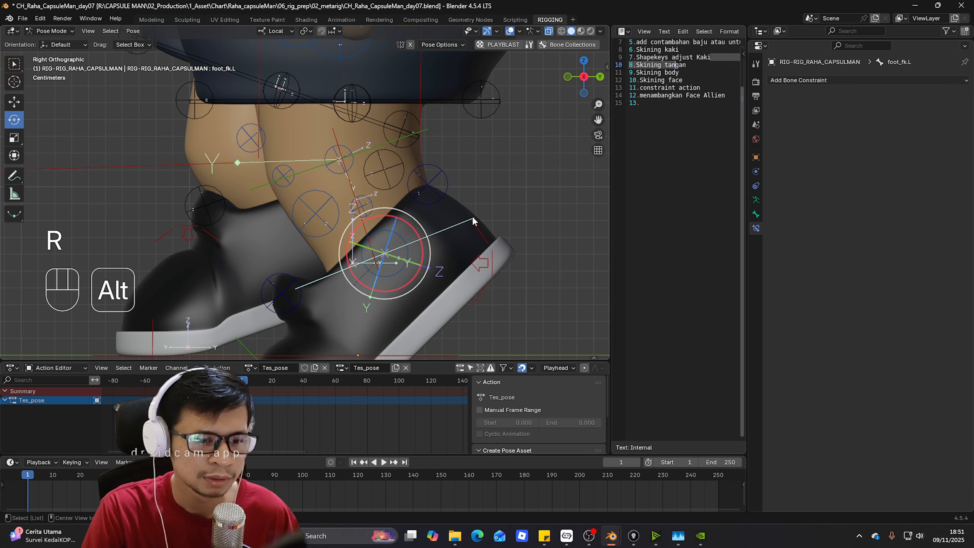
key("alt+r")
key("alt+g")
- Test foot_fk.L with the toe rotated upward, and clear the rotation and location of all visible pose bones
left_click(267, 229)
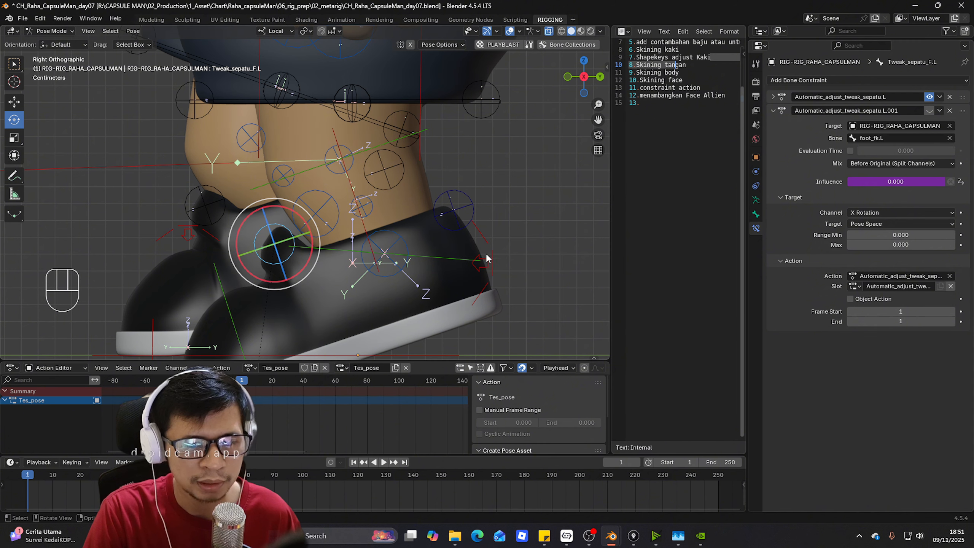
left_click(472, 263)
key("r")
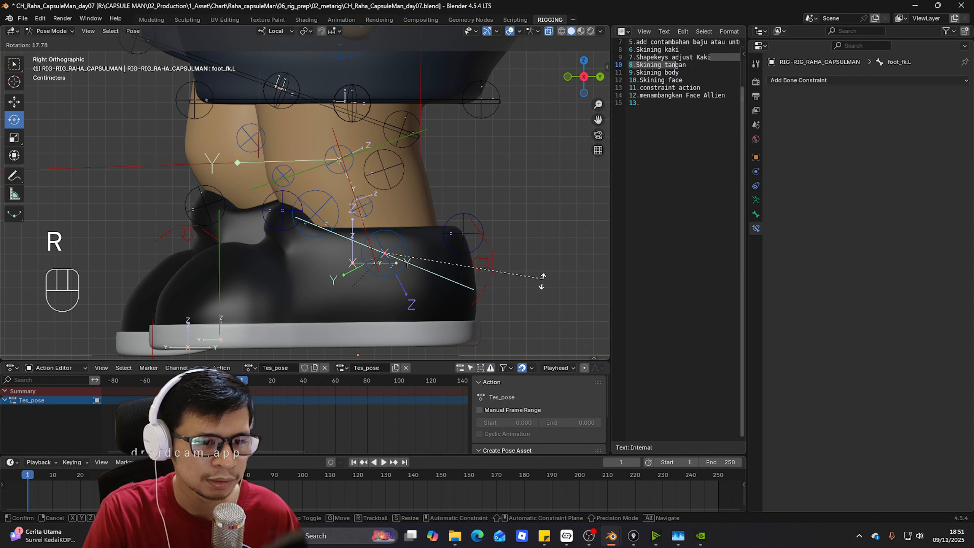
left_click(541, 286)
left_click(268, 227)
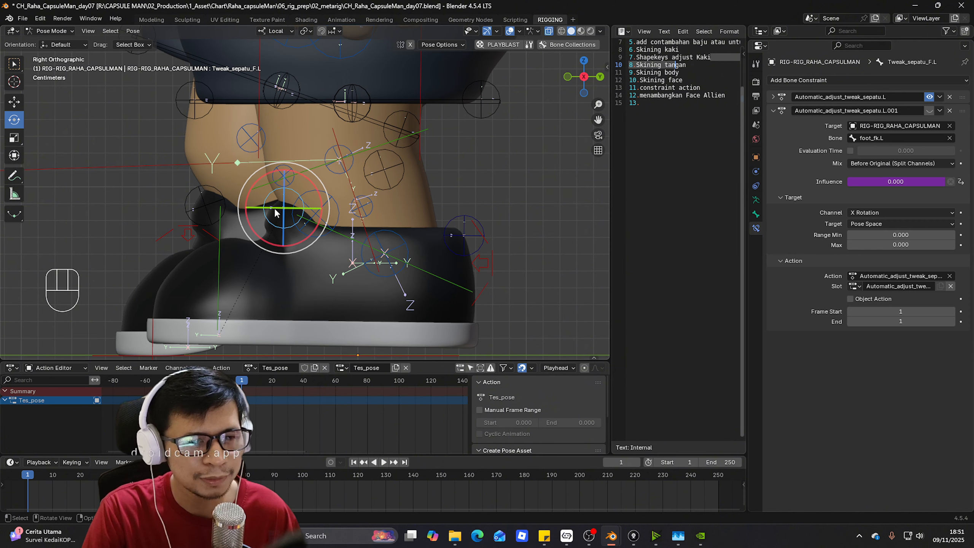
key("a")
key("alt+r")
key("alt+g")
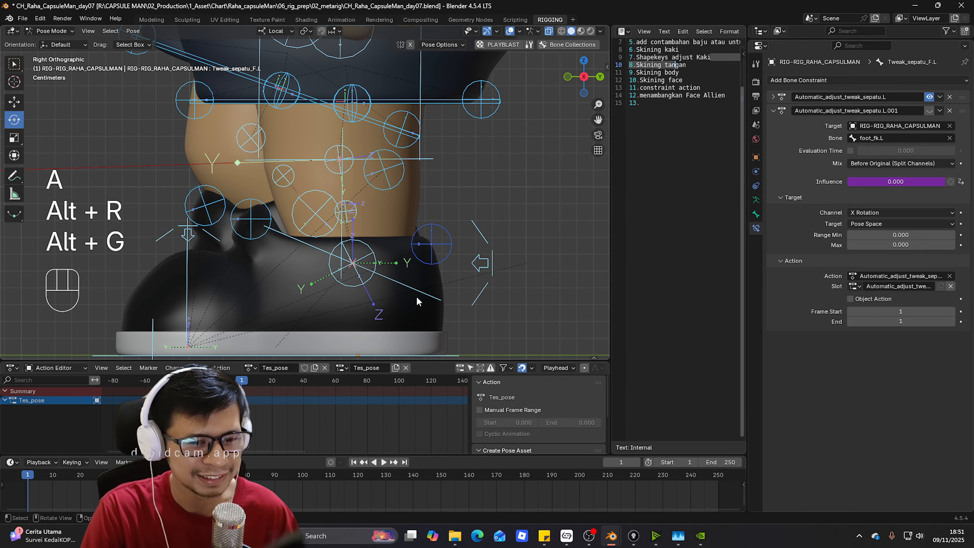
- Test-rotate the foot_fk.L and foot_heel_ik.L controls to compare how each affects the shoe
left_click(494, 236)
key("r")
right_click(484, 267)
left_click(481, 292)
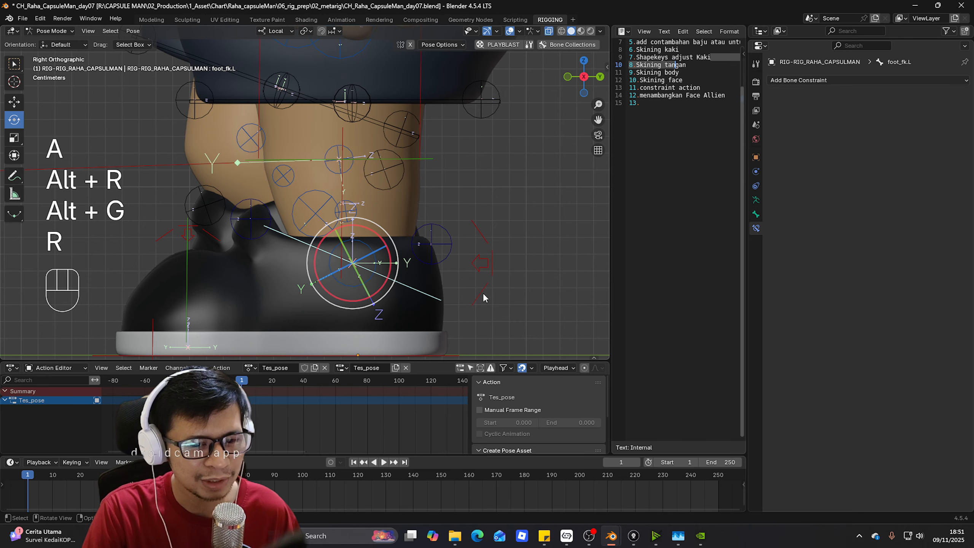
key("r")
key("r")
right_click(506, 224)
key("r")
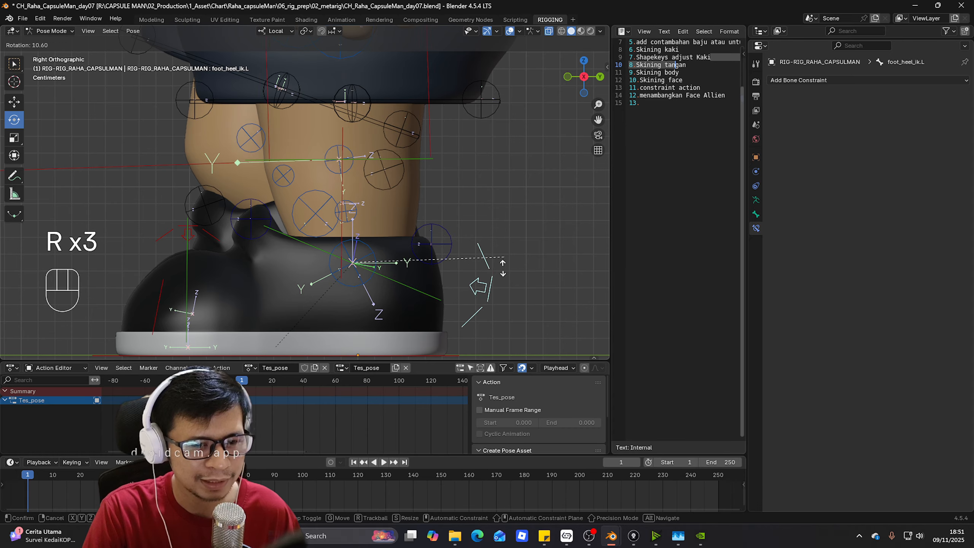
right_click(493, 287)
- Test-rotate foot_fk.L in both directions, raising the heel and the toe, and cancel the rotation
left_click(445, 293)
key("r")
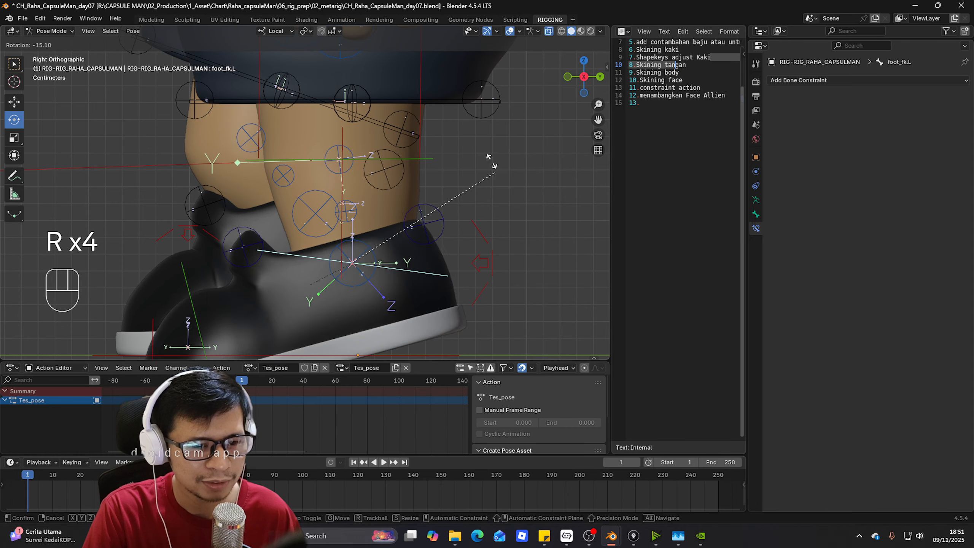
key("r")
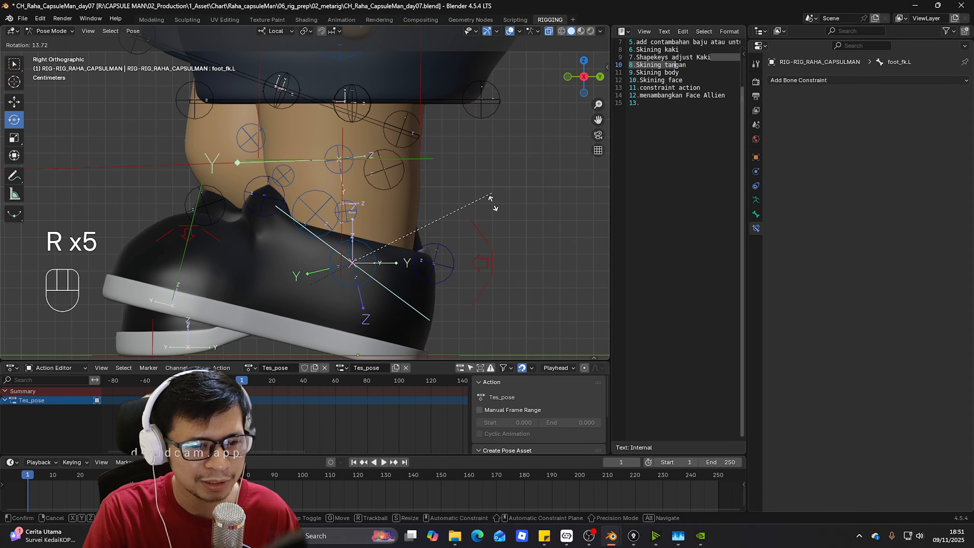
right_click(490, 223)
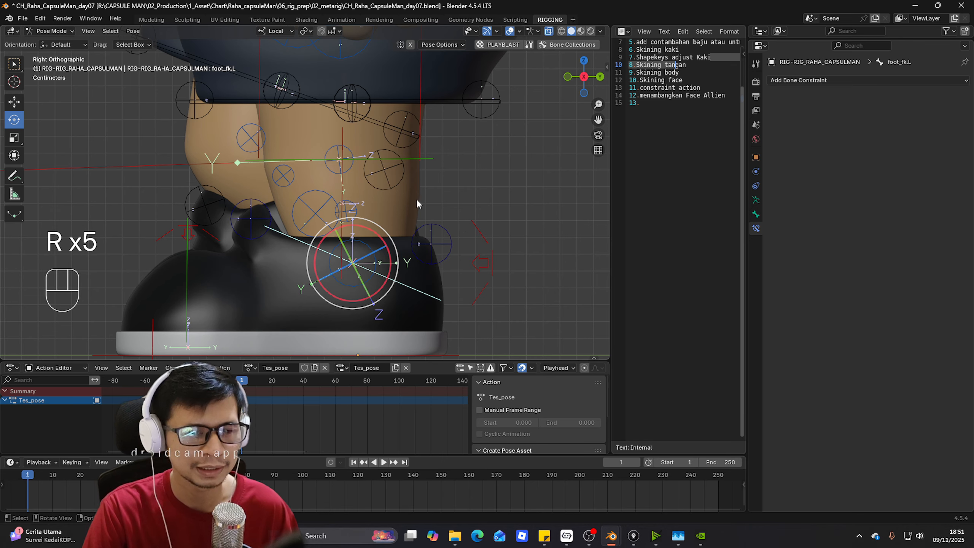
- Select Tweak_sepatu_F.L, assign the Automatic_adjust_tweak_sepatu.L action in the Action Editor and go to frame 10
left_click(254, 230)
left_click(249, 367)
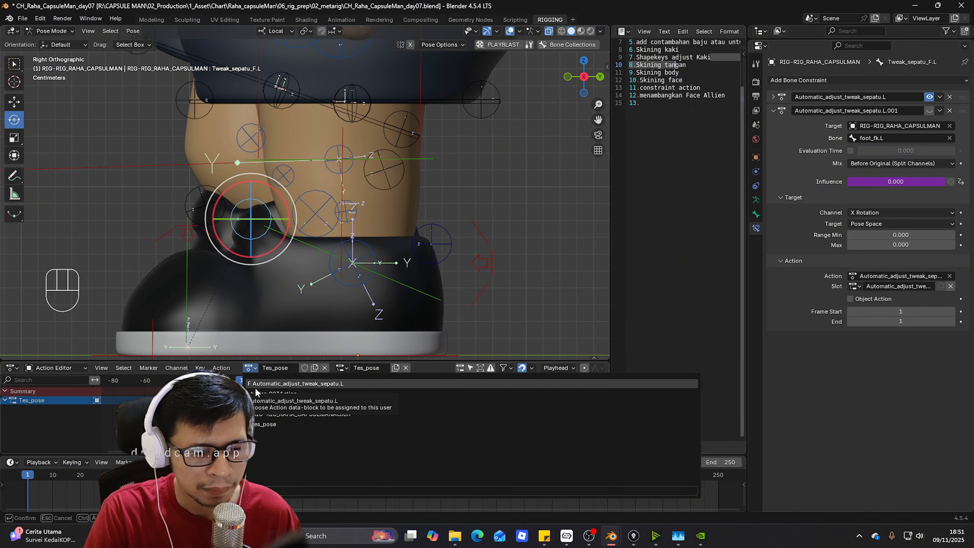
left_click(256, 383)
key("space")
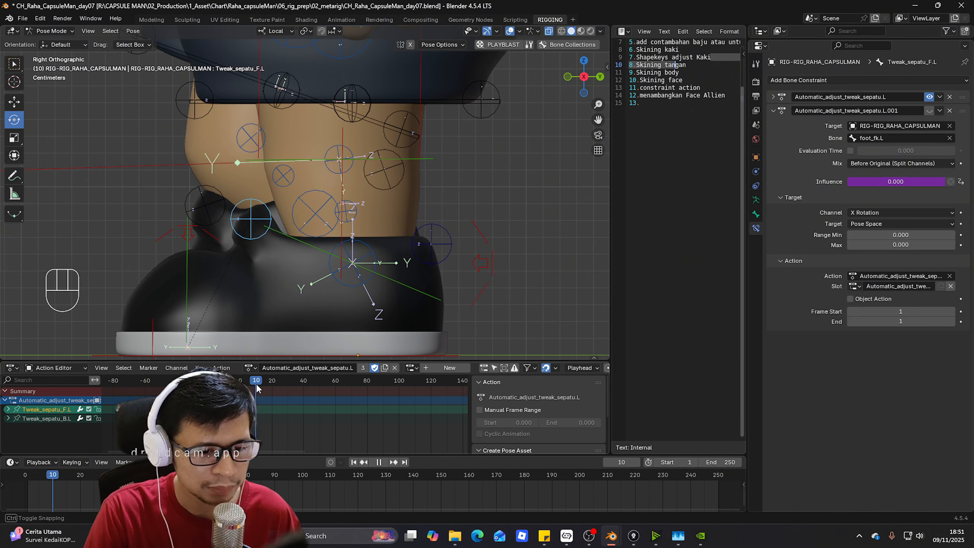
key("space")
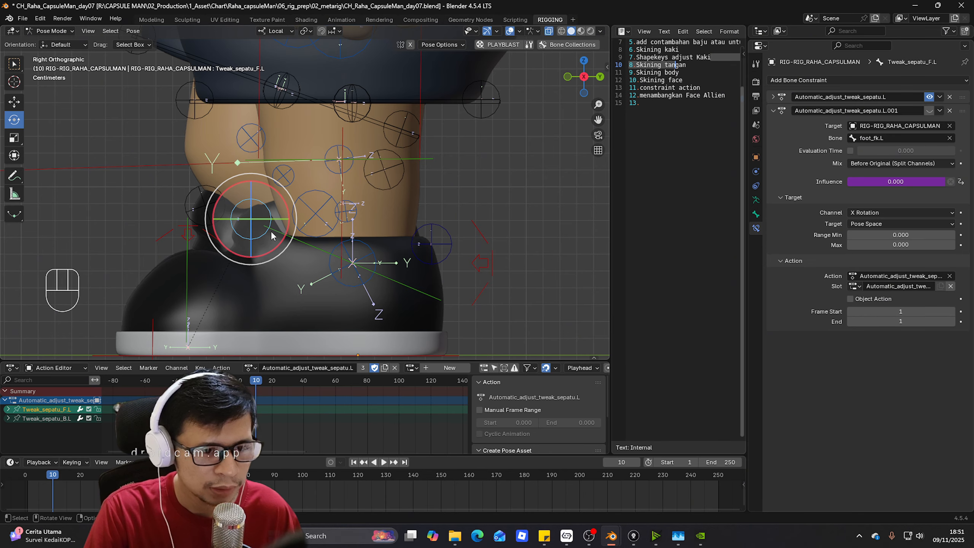
- Rotate foot_fk.L so the toe of the left shoe lifts off the ground
left_click(393, 275)
key("r")
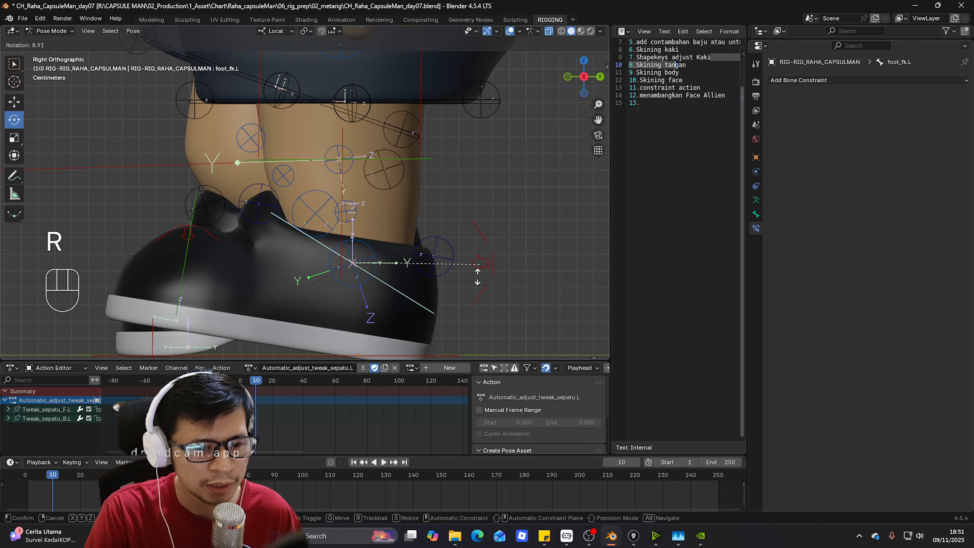
left_click(467, 299)
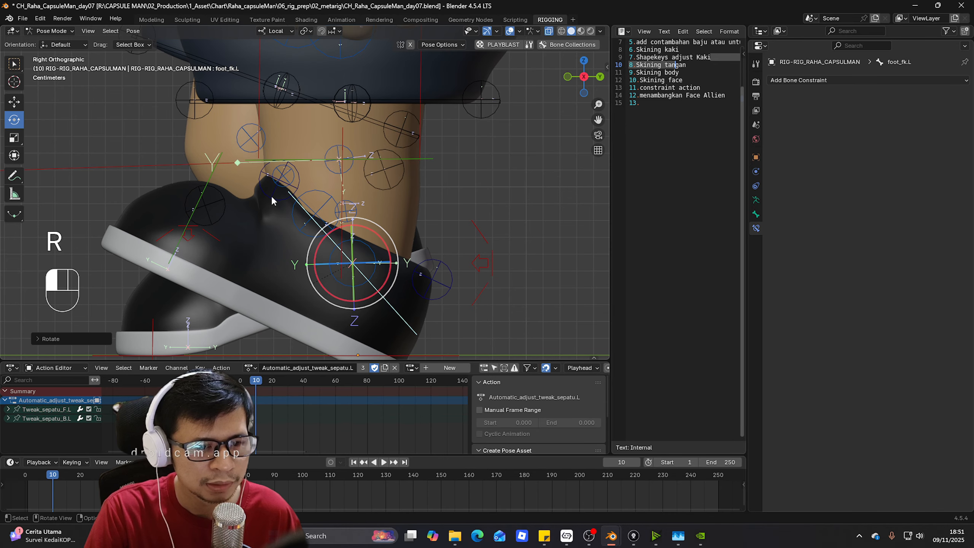
- Rotate Tweak_sepatu_F.L and move it toward the toe to correct the front edge of the raised shoe
left_click(273, 195)
key("g")
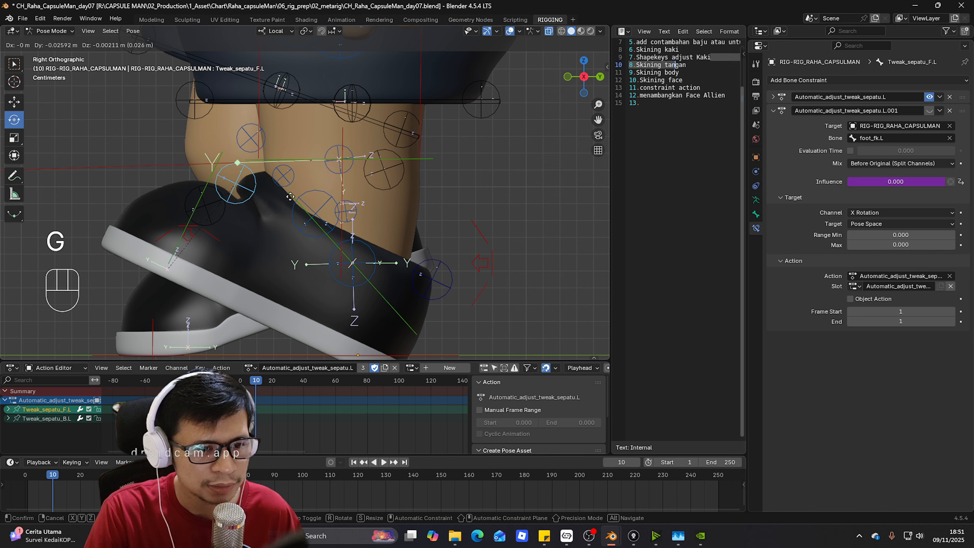
left_click(334, 189)
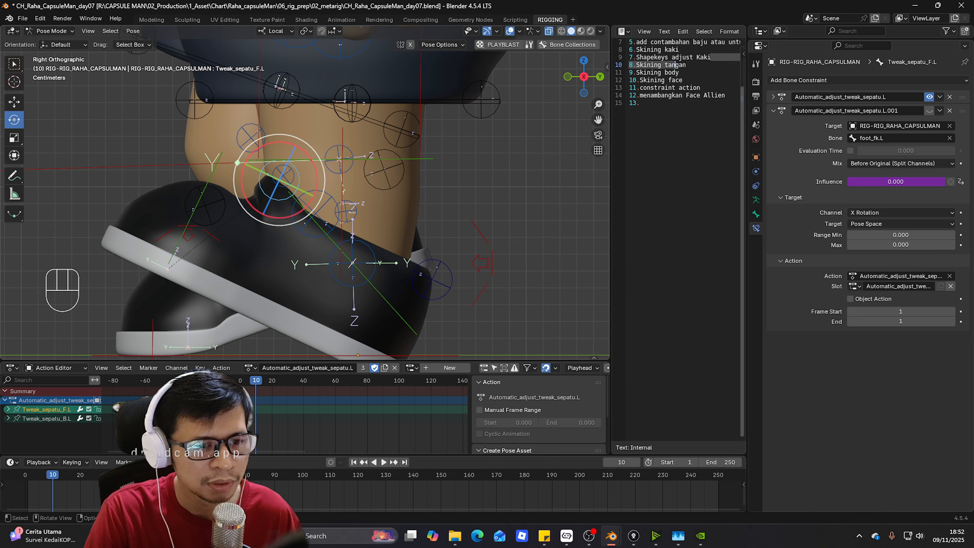
key("r")
left_click(328, 188)
key("g")
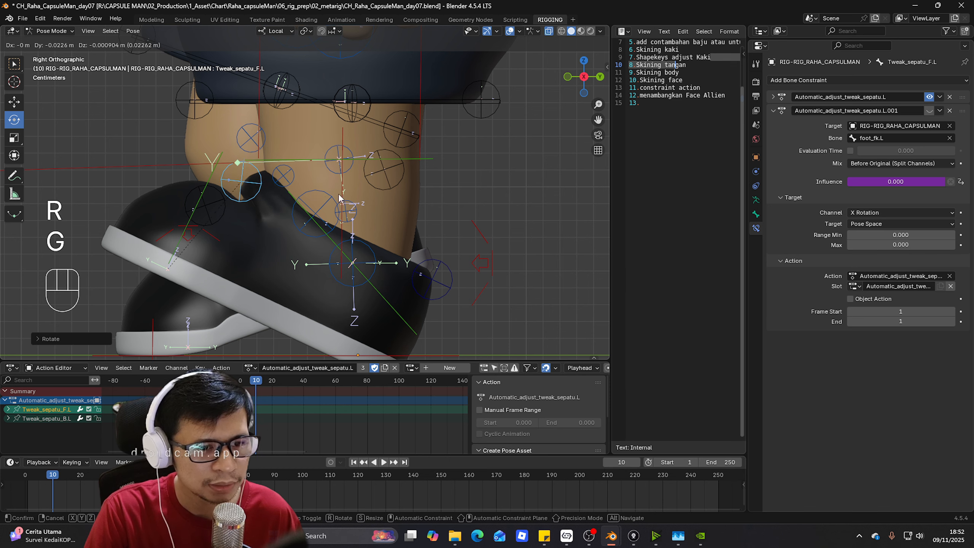
left_click(339, 198)
- Rotate foot_fk.L by about -5° with the toe of the left shoe raised
left_click(461, 312)
key("r")
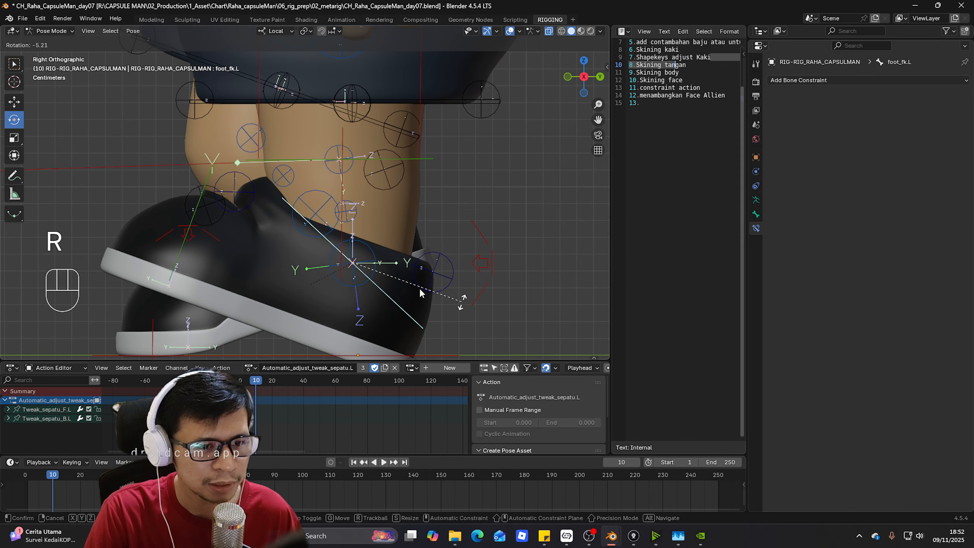
left_click(420, 293)
- Move Tweak_sepatu_F.L toward the toe so the shoe's front edge fits the raised foot
left_click(217, 190)
key("g")
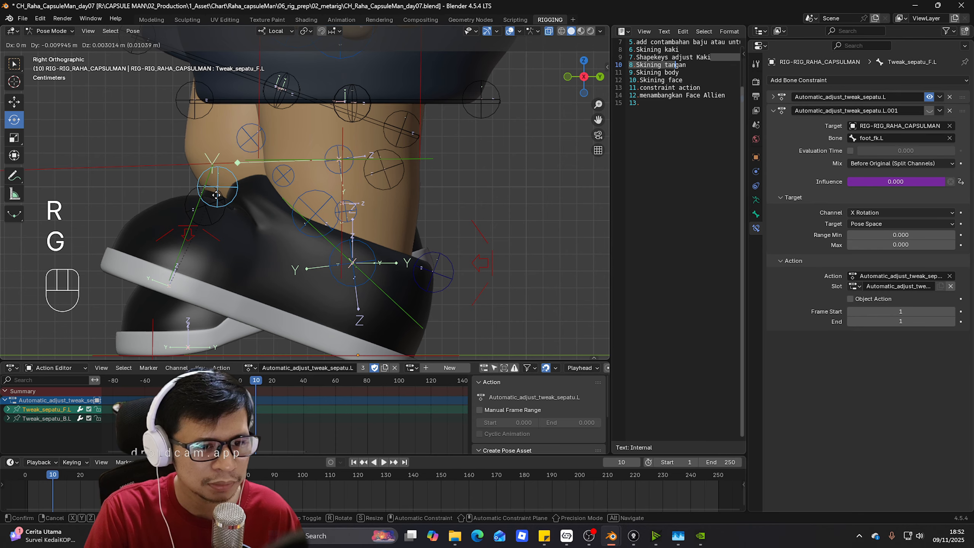
left_click(219, 193)
middle_click_drag(218, 194, 380, 224)
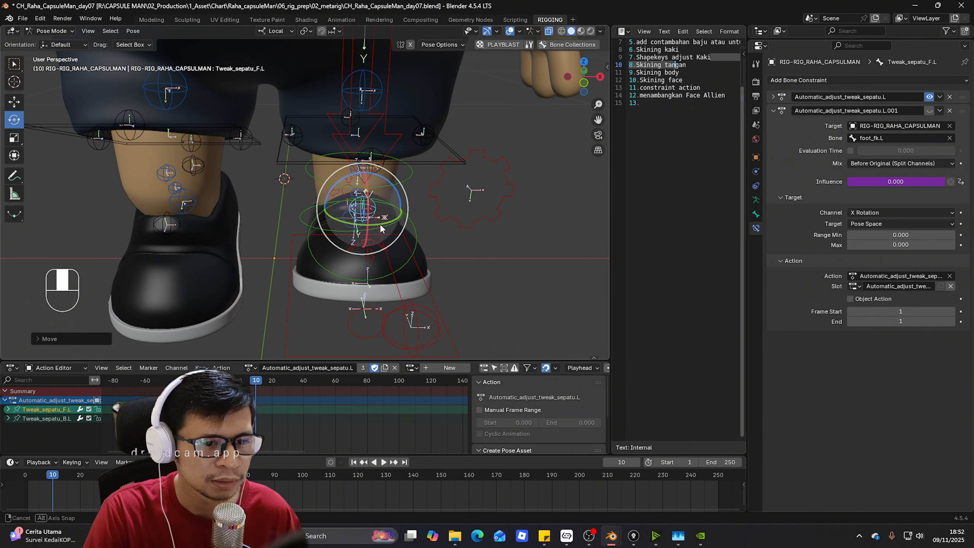
key("KP_3")
key("g")
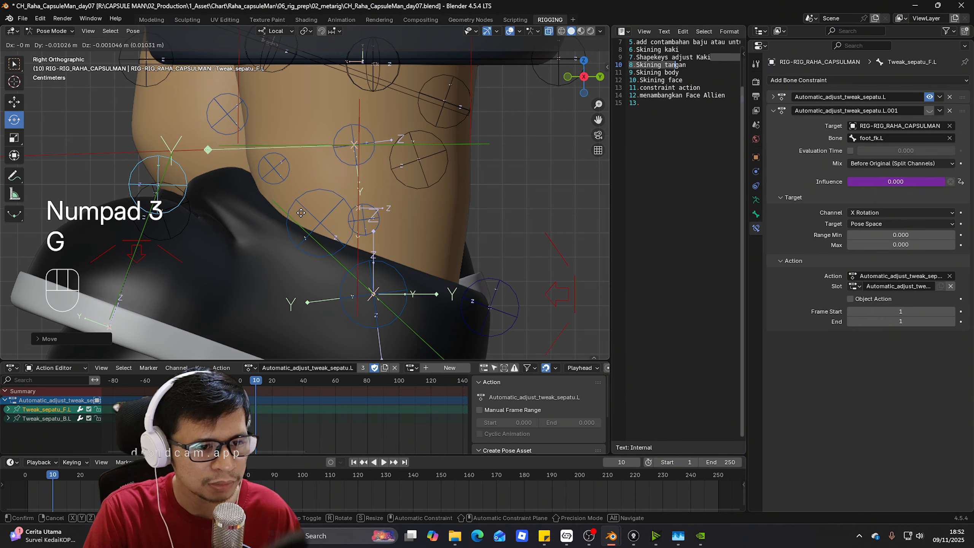
left_click(307, 214)
scroll(316, 204, "down", 3)
scroll(337, 285, "up", 2)
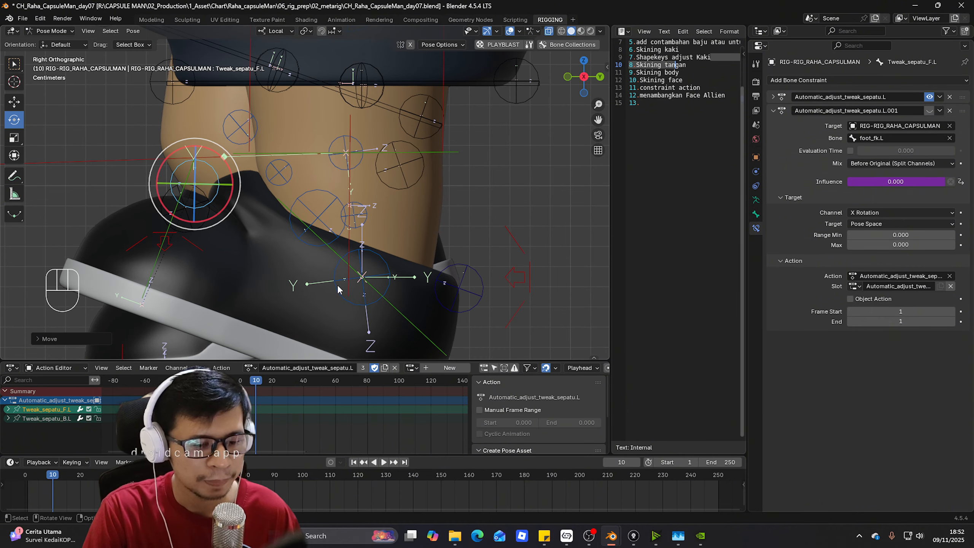
- Assign the Automatic_adjust_tweak_sepatu.L slot in the Action Editor and keyframe Tweak_sepatu_F.L at frame 10
key("i")
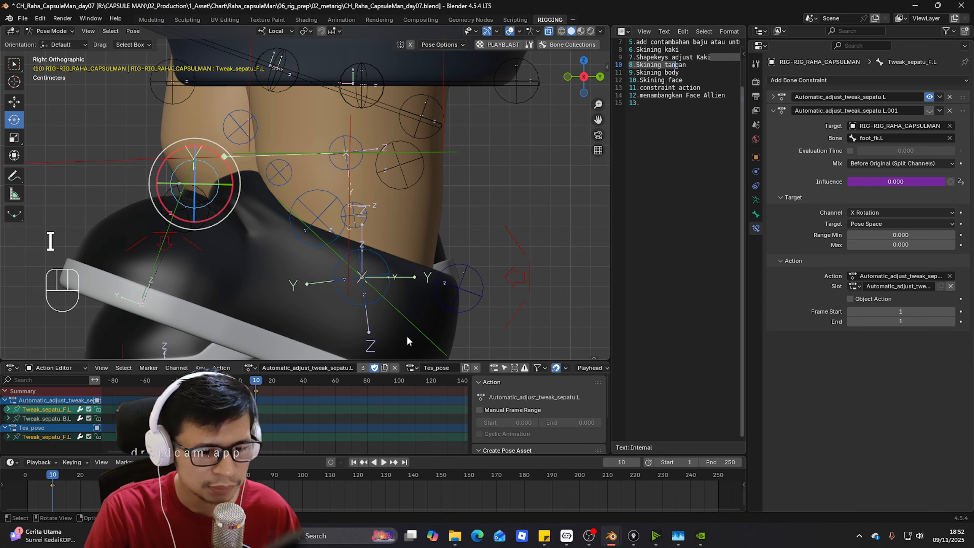
left_click(410, 369)
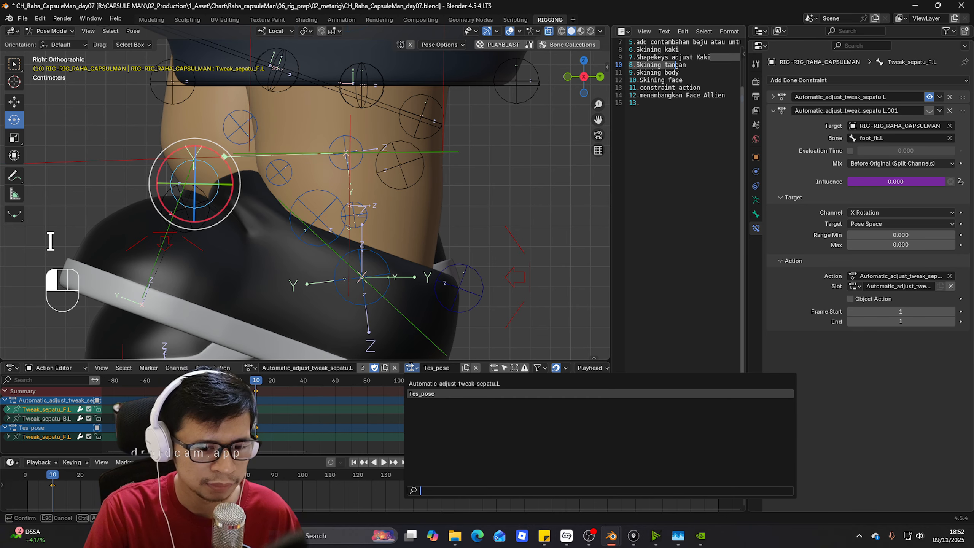
left_click(423, 386)
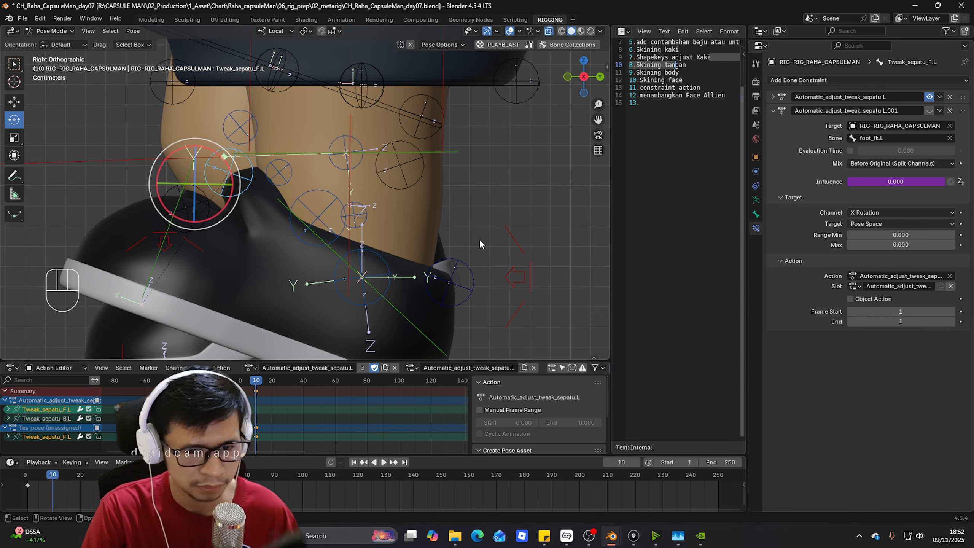
key("i")
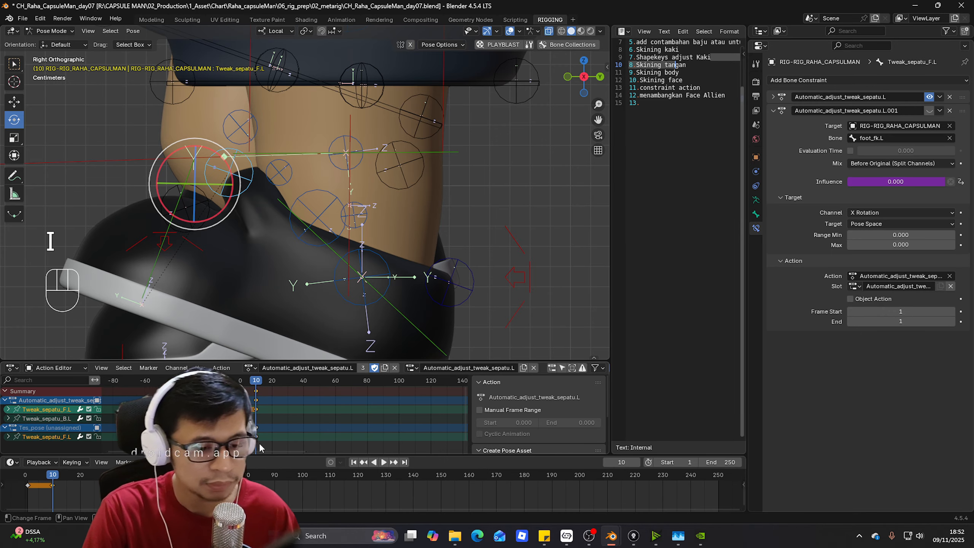
- Delete the Tweak_sepatu_F.L channel from the Tes_pose slot, keeping the Automatic_adjust_tweak_sepatu.L slot assigned
left_click(49, 431)
right_click(47, 431)
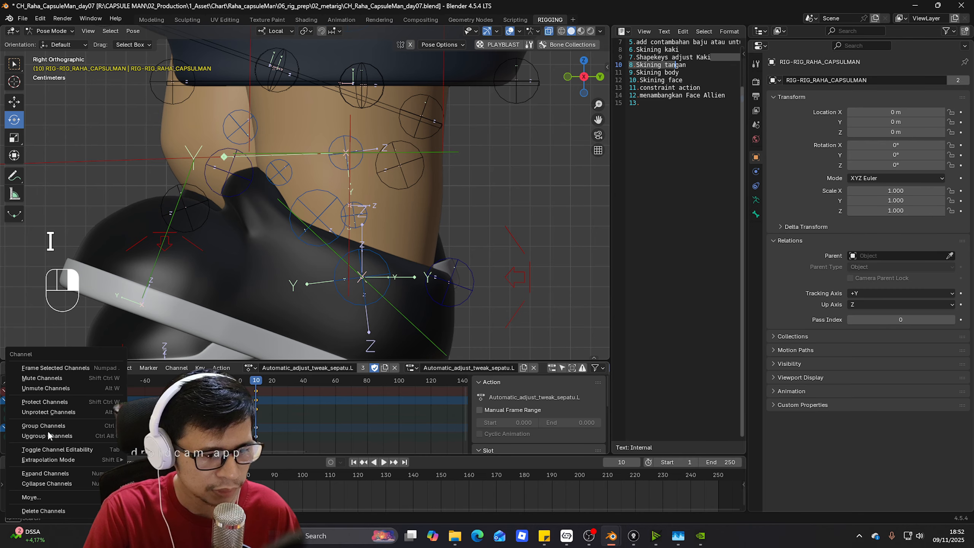
left_click(48, 435)
left_click(411, 368)
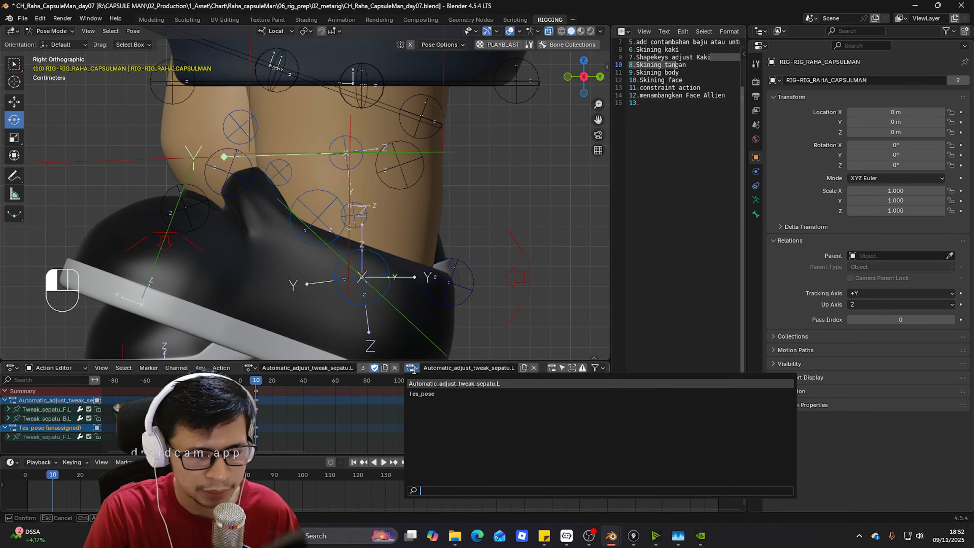
left_click(421, 394)
left_click(476, 368)
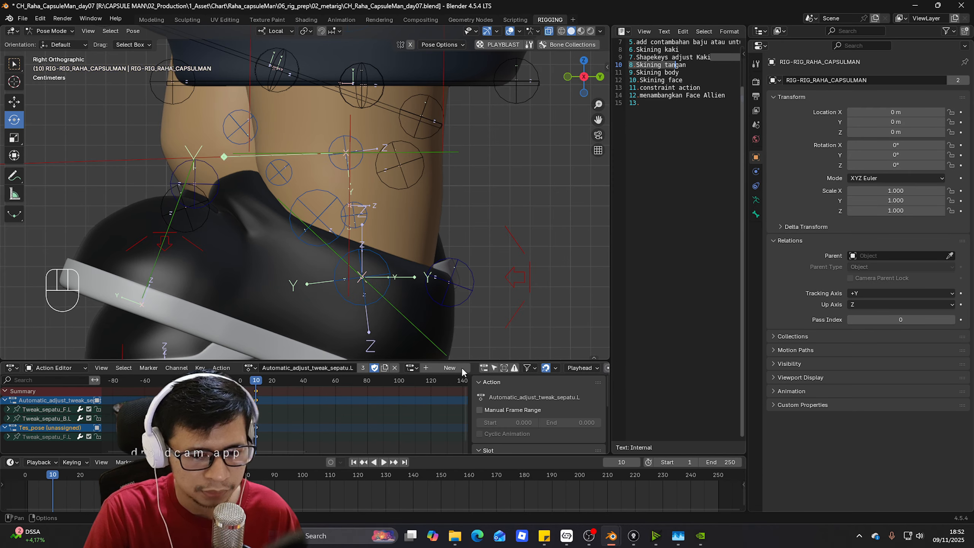
left_click(412, 368)
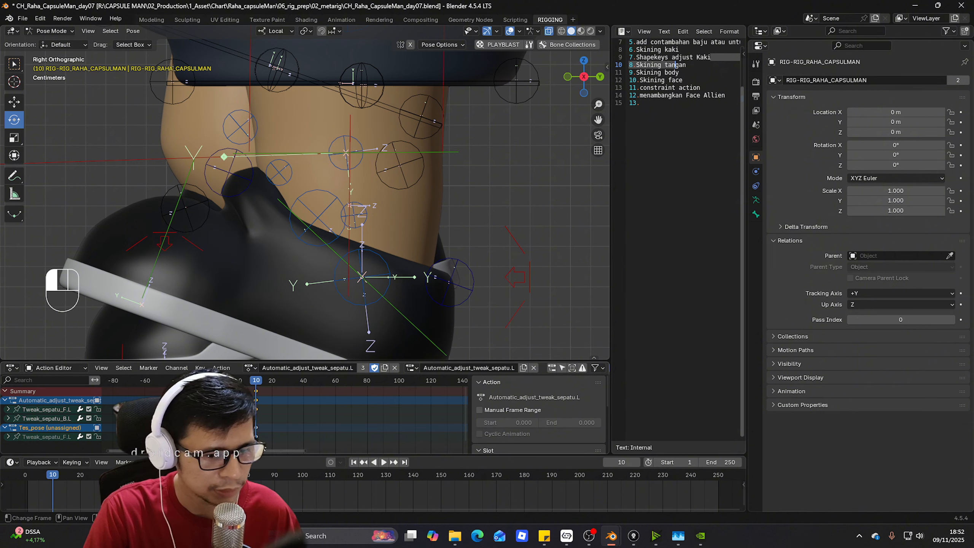
key("Delete")
scroll(268, 239, "down", 1)
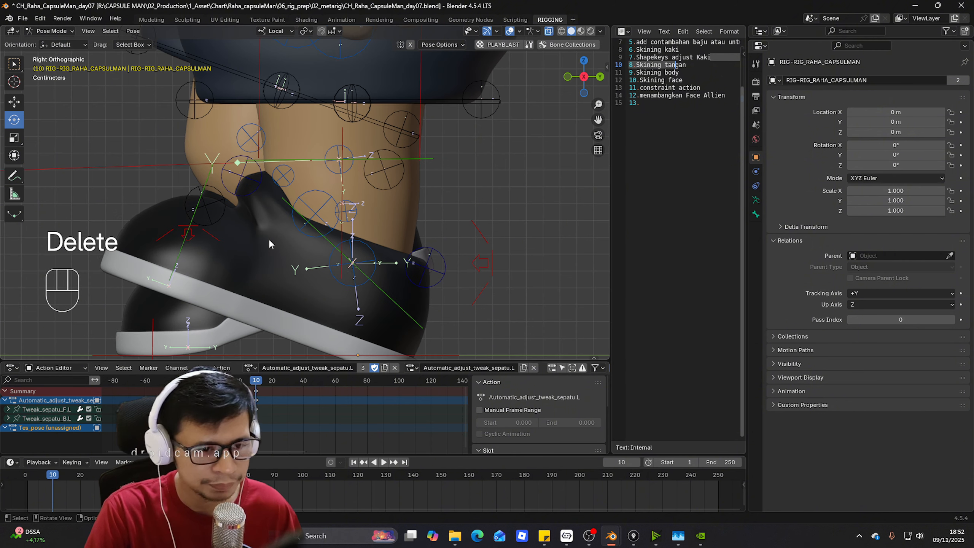
- Set Frame Start and End to 10 in the Automatic_adjust_tweak_sepatu.L.001 constraint on Tweak_sepatu_F.L
left_click(377, 270)
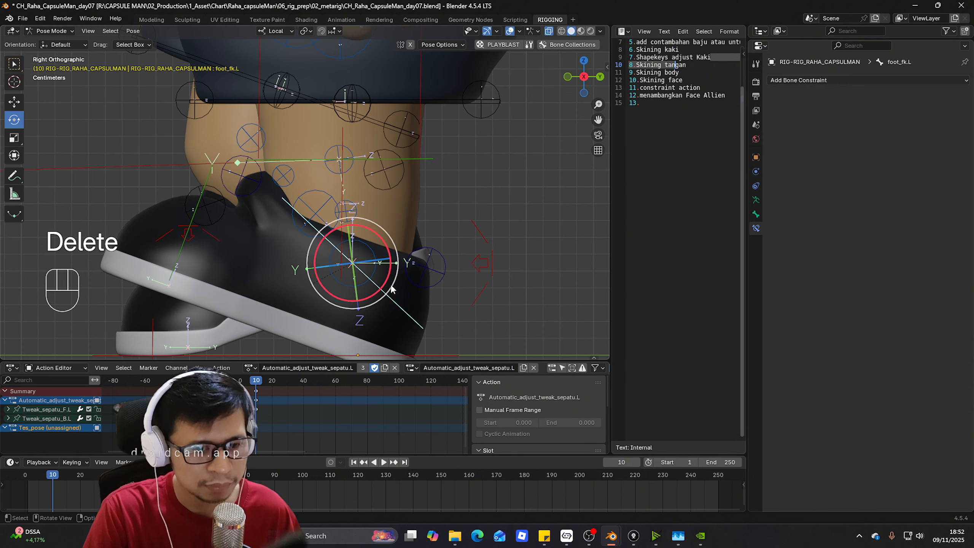
left_click(252, 187)
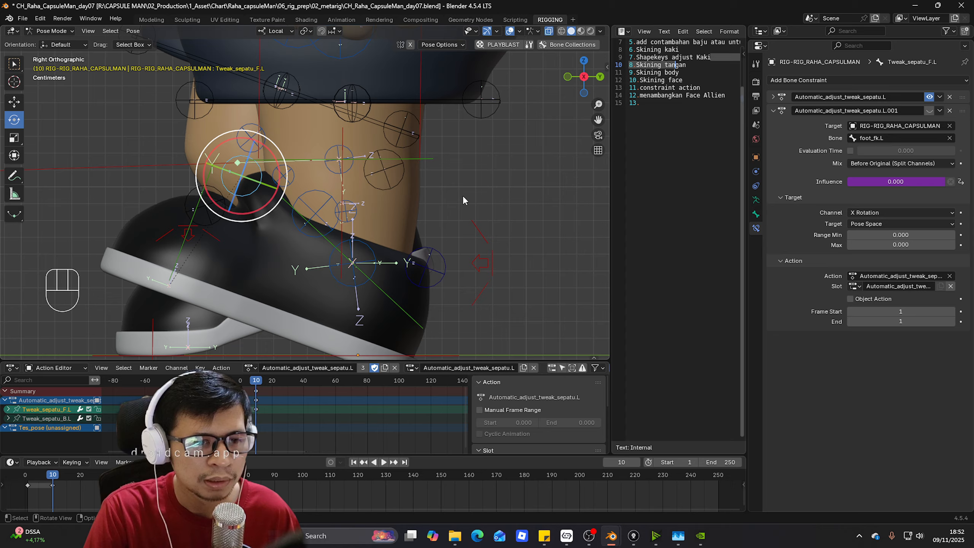
left_click(904, 311)
type("0")
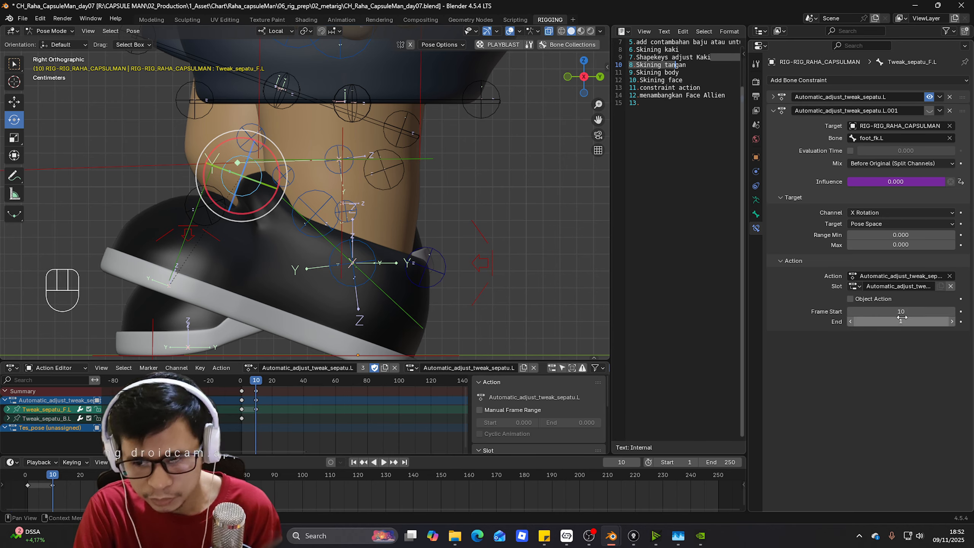
left_click(903, 321)
key("Return")
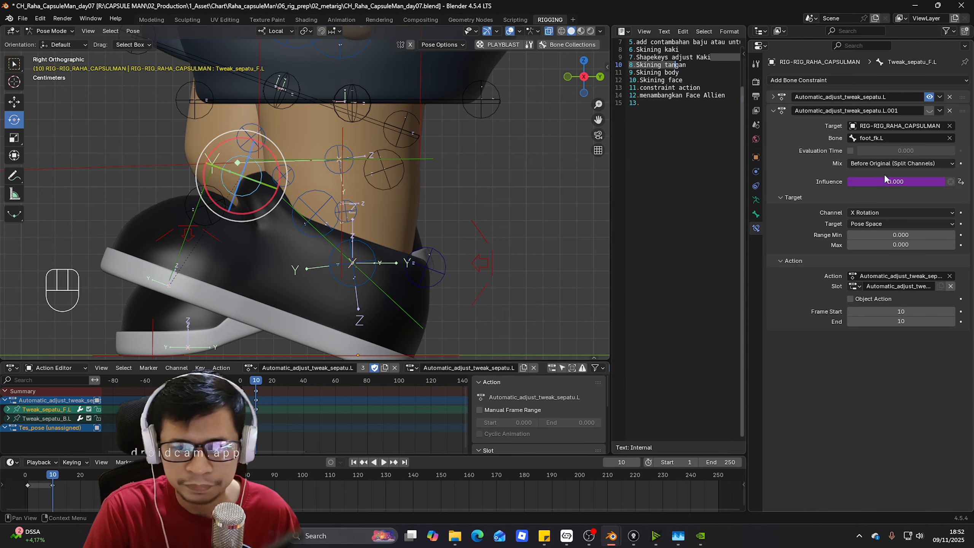
- Copy foot_fk.L's X rotation as a new driver and paste it onto the Influence of Tweak_sepatu_F.L's second action constraint
left_click(412, 320)
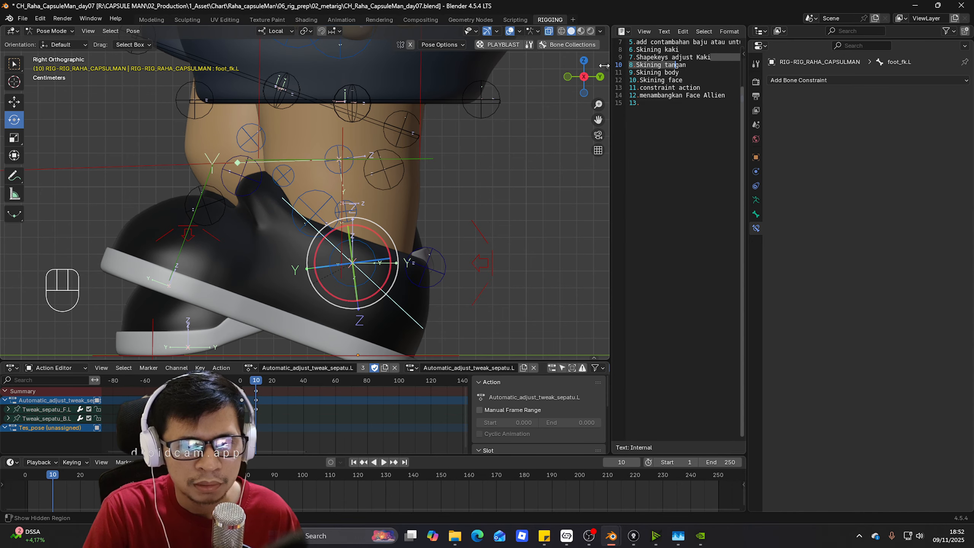
key("n")
right_click(526, 125)
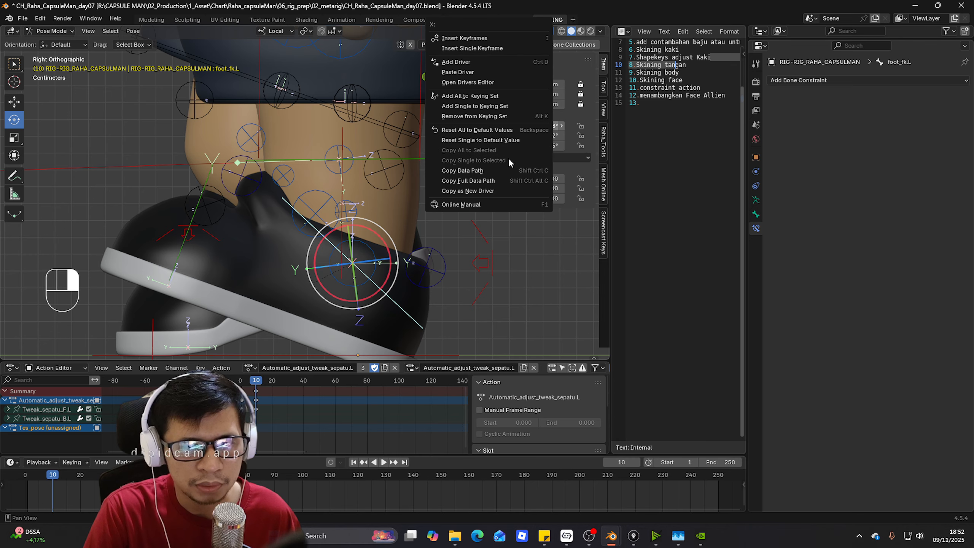
left_click(491, 190)
left_click(230, 180)
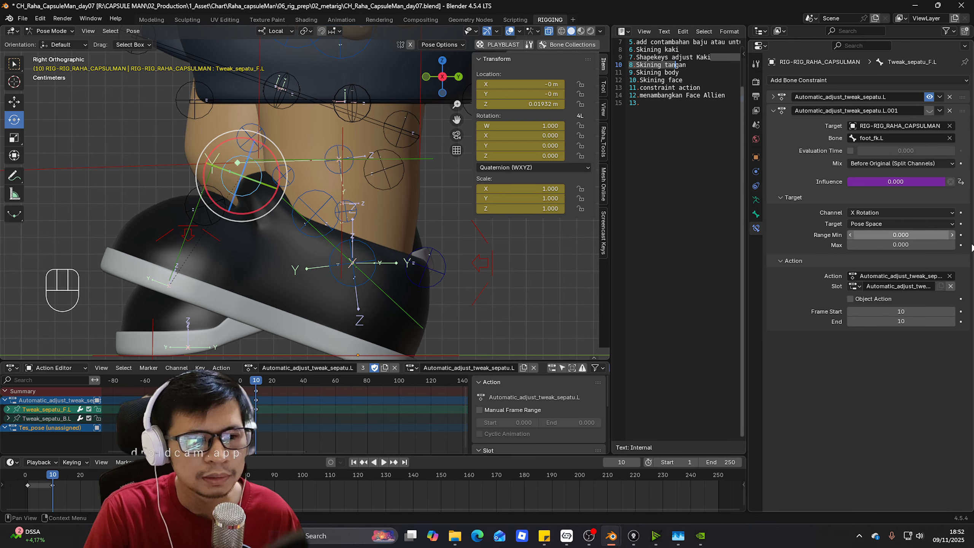
right_click(909, 182)
left_click(909, 182)
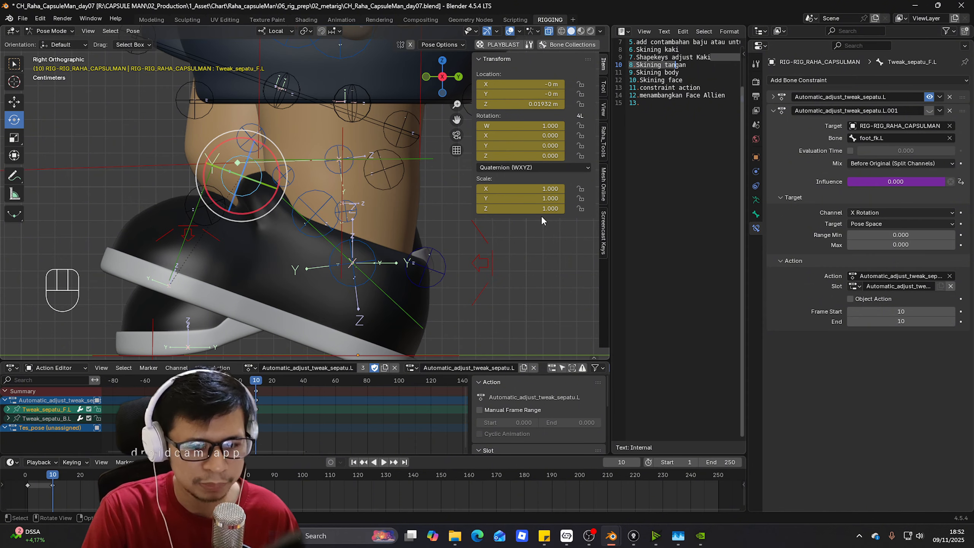
right_click(910, 180)
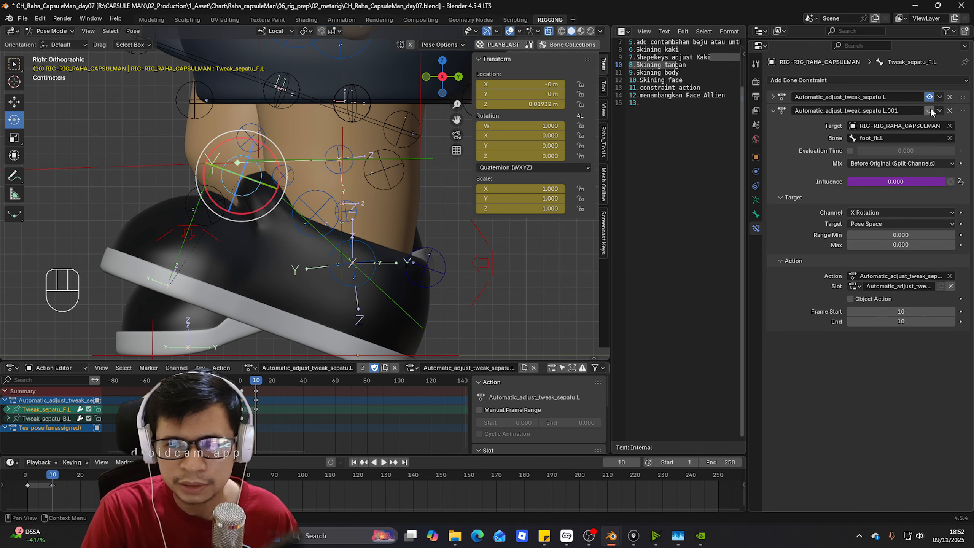
- Enable the Automatic_adjust_tweak_sepatu.L.001 constraint and open its Influence driver in the Drivers Editor
right_click(911, 182)
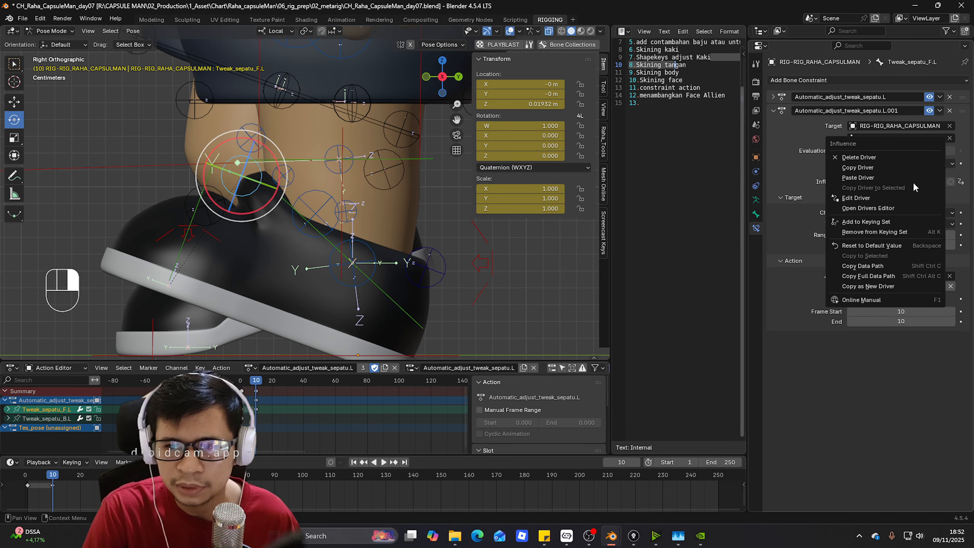
left_click(898, 208)
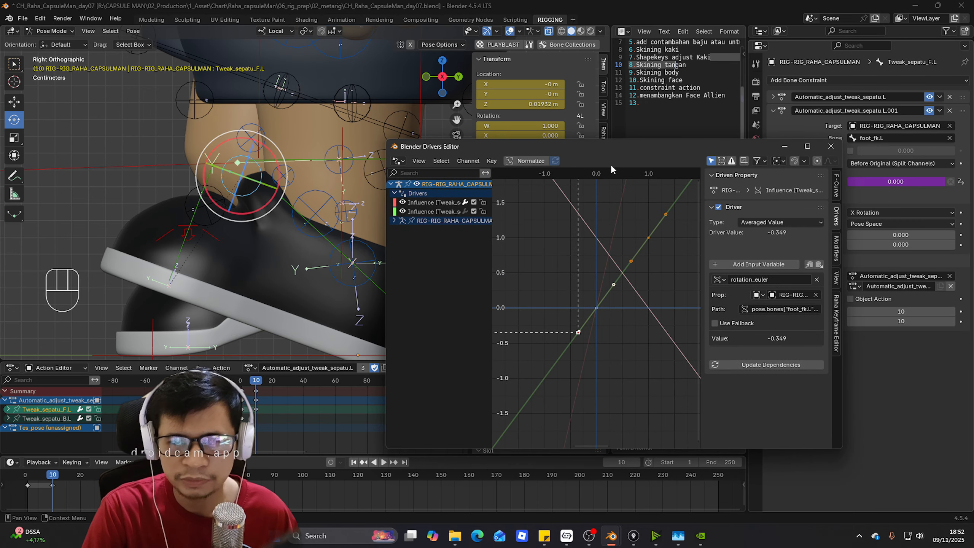
left_click_drag(610, 165, 348, 146)
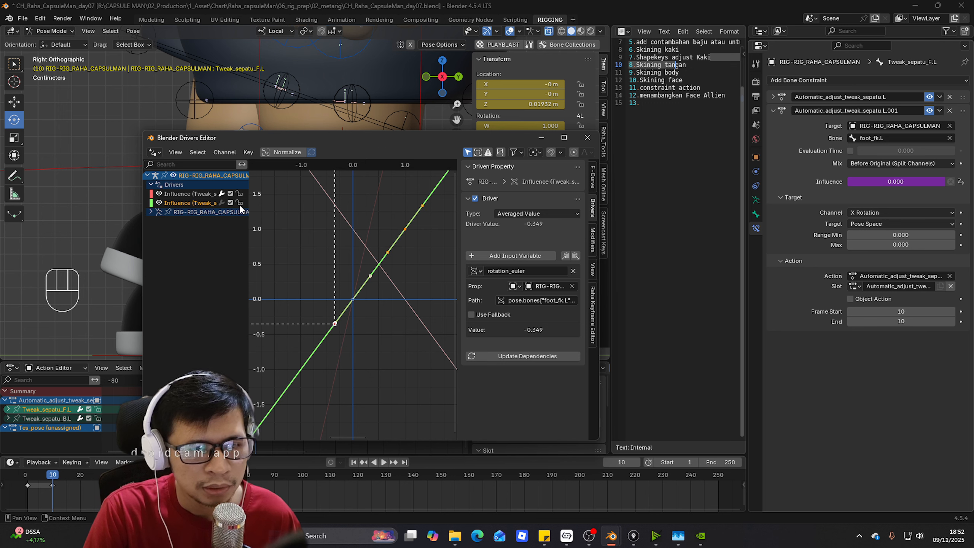
left_click_drag(248, 200, 224, 204)
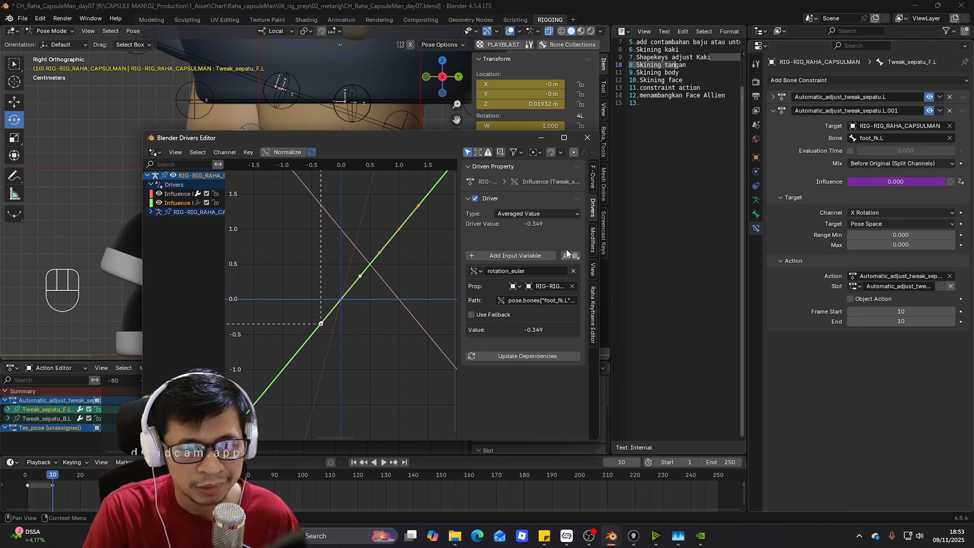
- Add a Generator modifier to the Influence driver curve and set its x^1 coefficient to -3
left_click(591, 240)
left_click(515, 168)
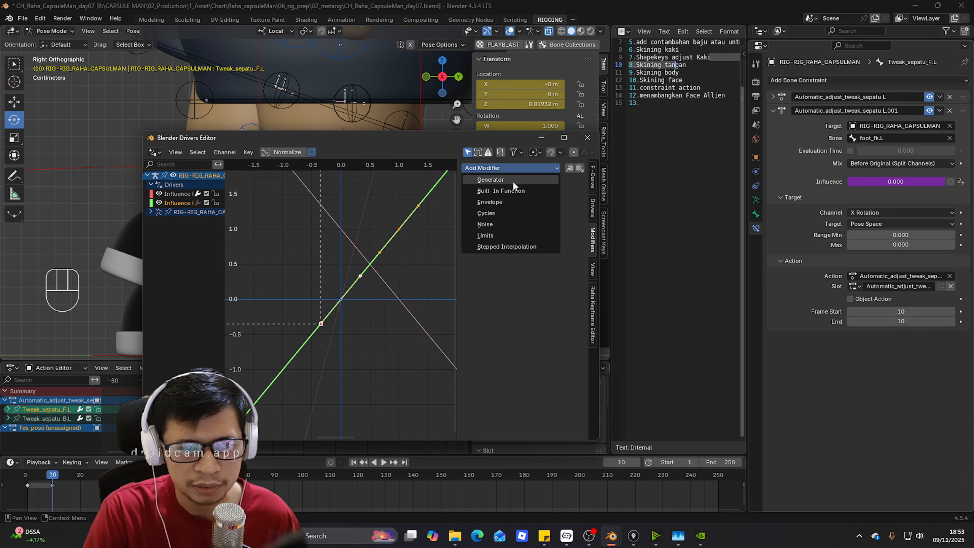
left_click(512, 181)
left_click(550, 248)
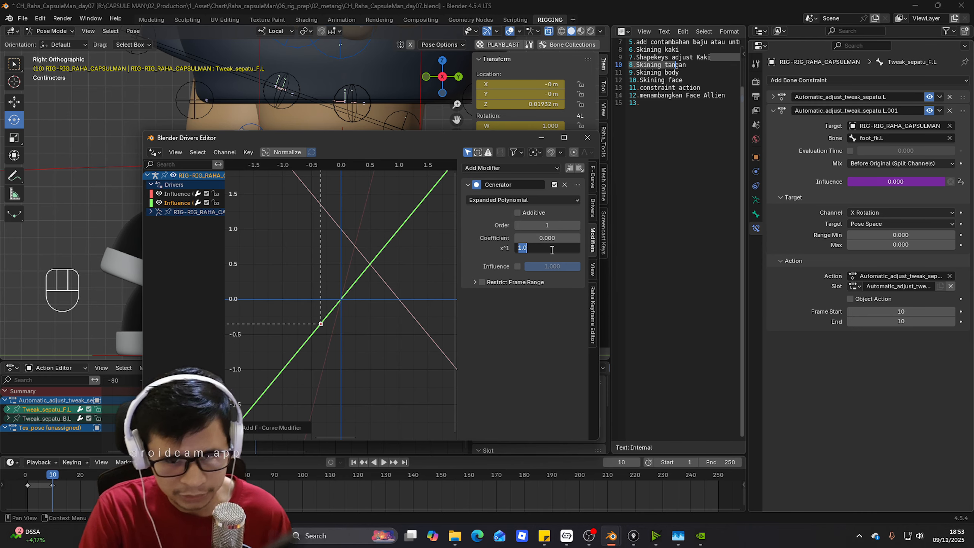
type("-")
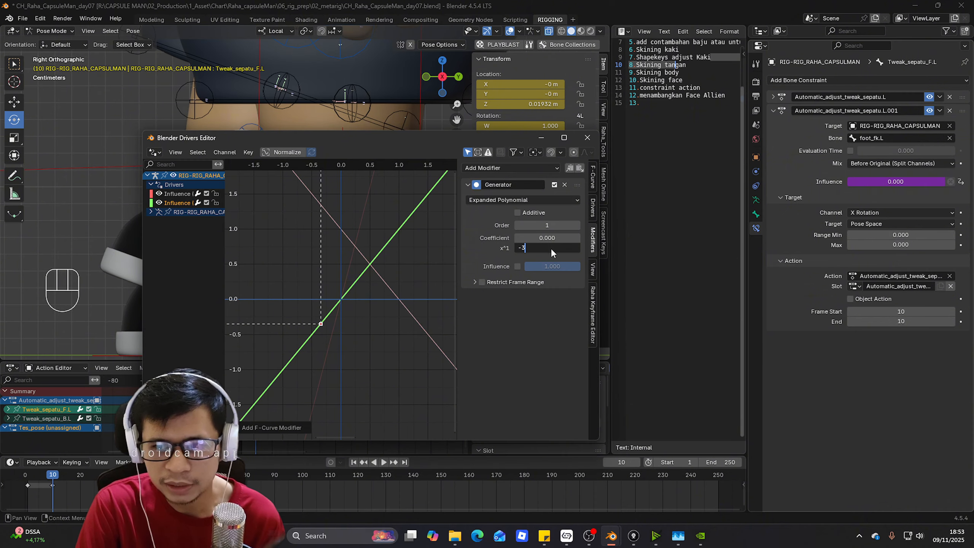
type("3")
key("Return")
left_click(538, 137)
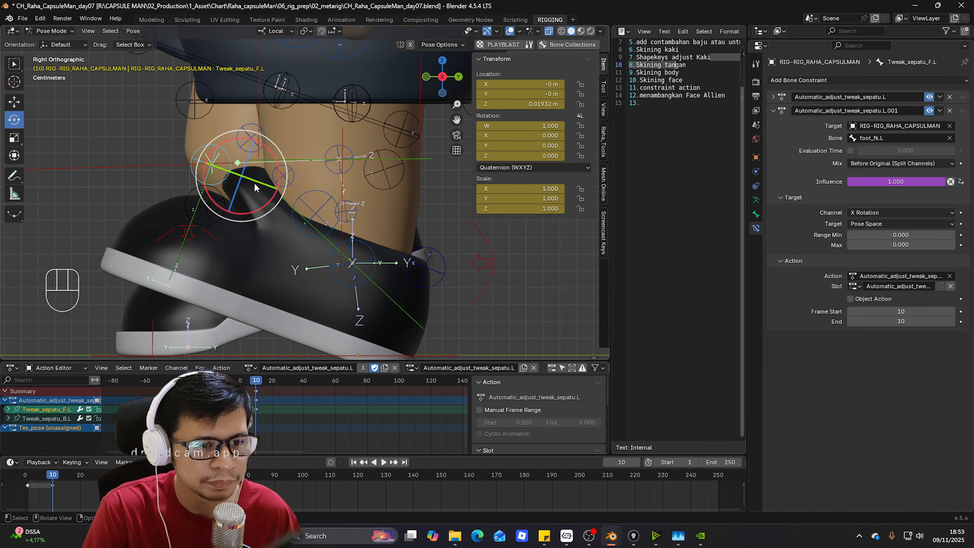
- Clear the rotation of foot_fk.L so the left shoe rests flat
key("alt+r")
middle_click_drag(412, 312, 413, 265, "shift")
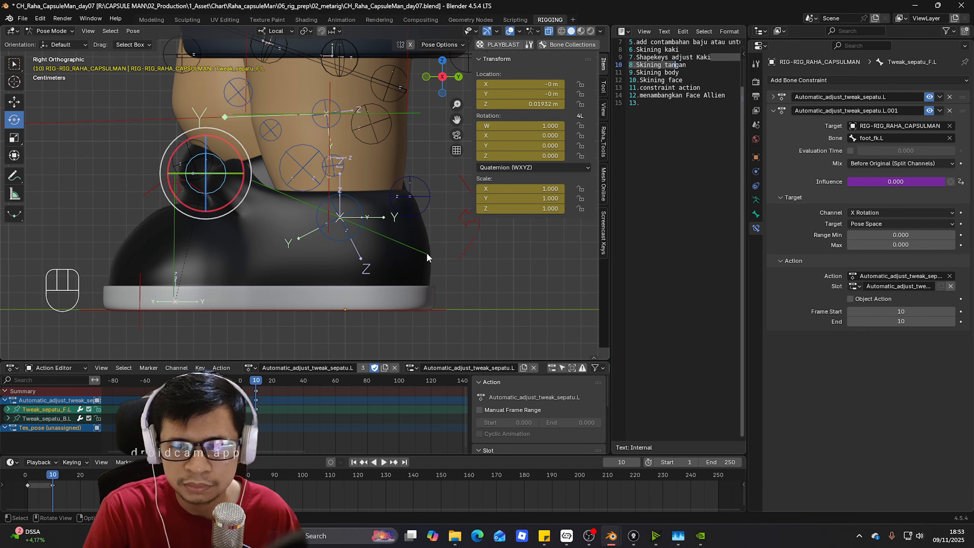
- Assign the Tes_pose action, clear the location of Tweak_sepatu_F.L and go to frame 1
left_click(250, 370)
left_click(261, 389)
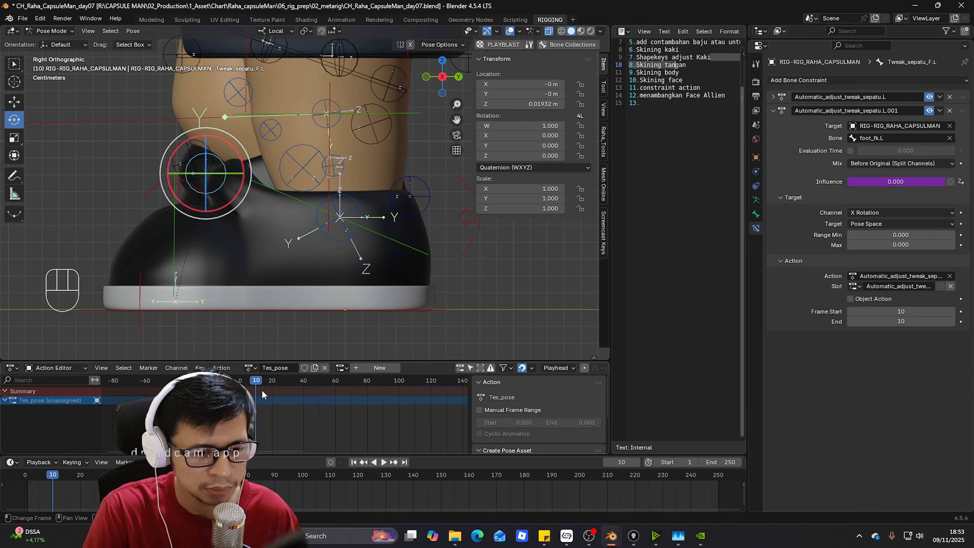
key("alt+g")
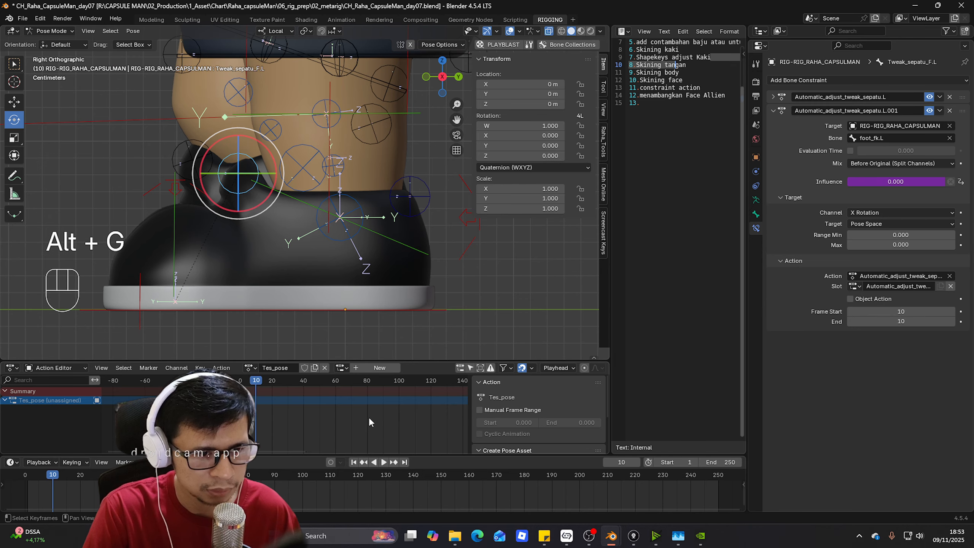
left_click_drag(251, 382, 241, 381)
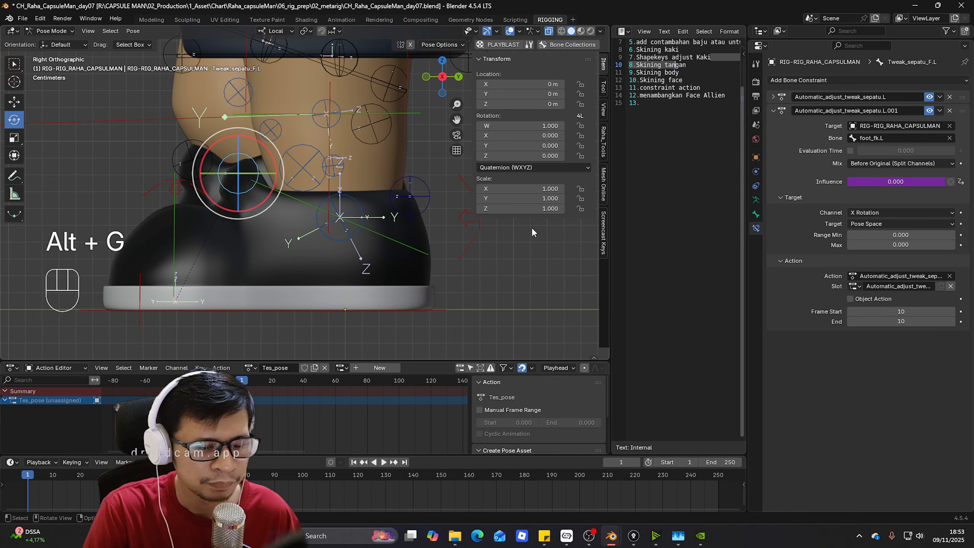
- Test rotating foot_fk.L and foot_heel_ik.L on the left shoe, cancelling both rotations
left_click(417, 250)
key("e")
key("r")
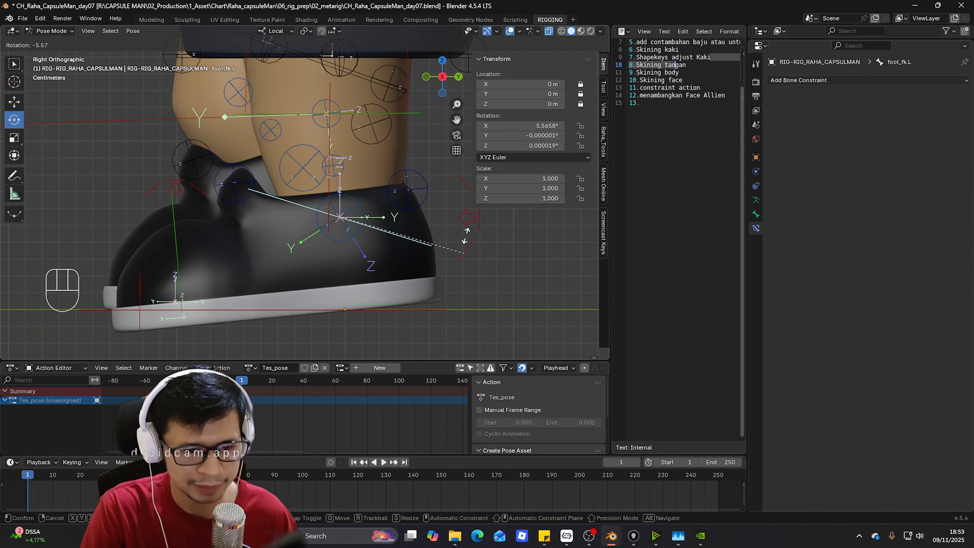
right_click(464, 247)
left_click(469, 250)
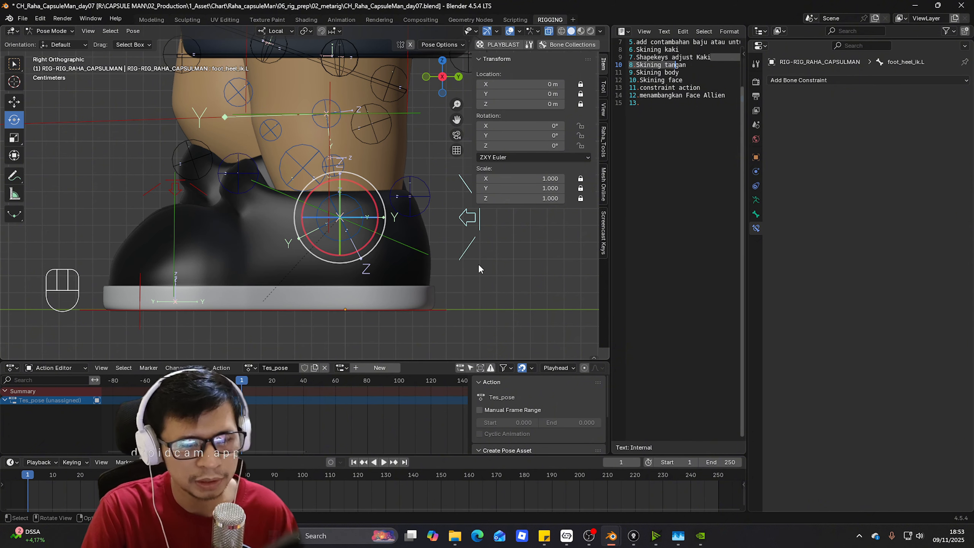
key("r")
right_click(478, 263)
- Set the IK_FK property of thigh_parent.L to 0
scroll(438, 227, "down", 6)
middle_click_drag(414, 224, 446, 236)
scroll(446, 237, "up", 2)
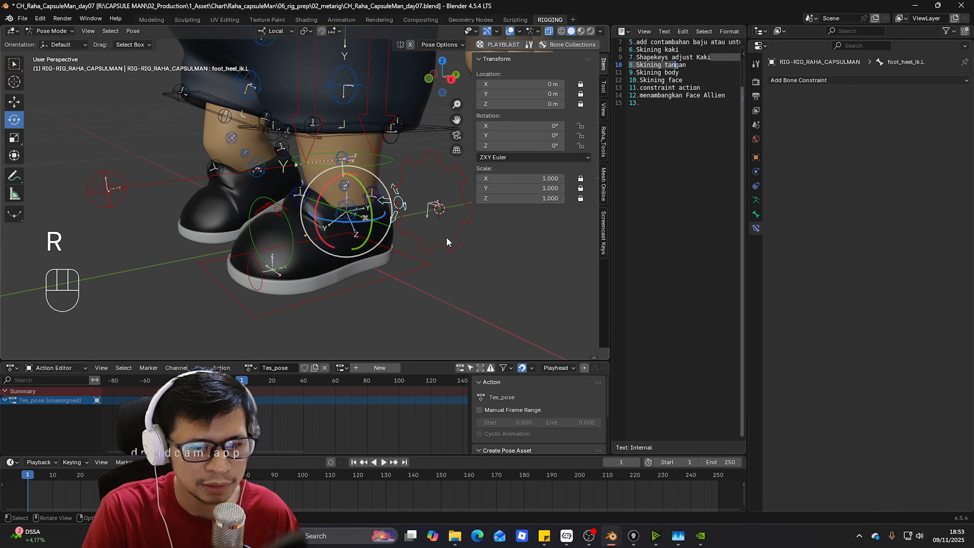
left_click(453, 245)
left_click_drag(584, 240, 541, 243)
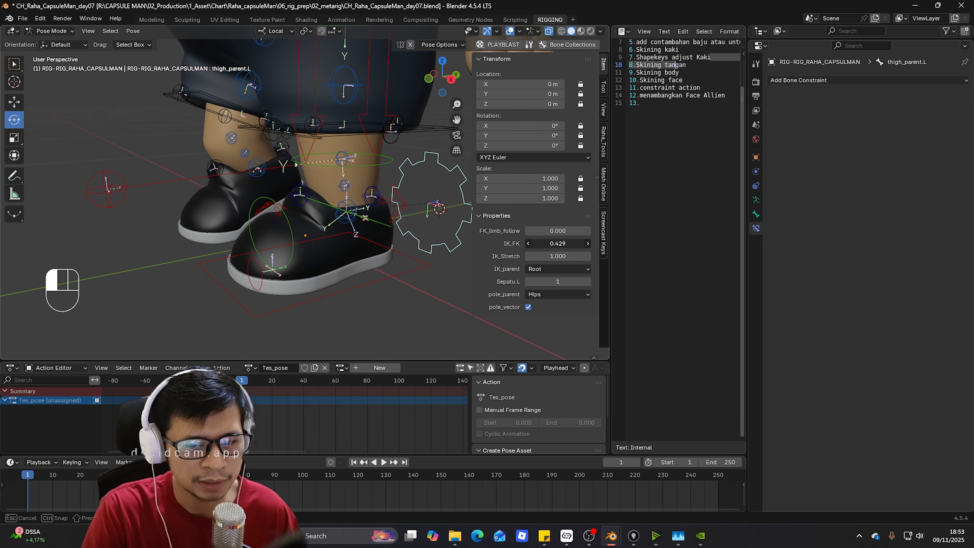
left_click(564, 243)
type("0")
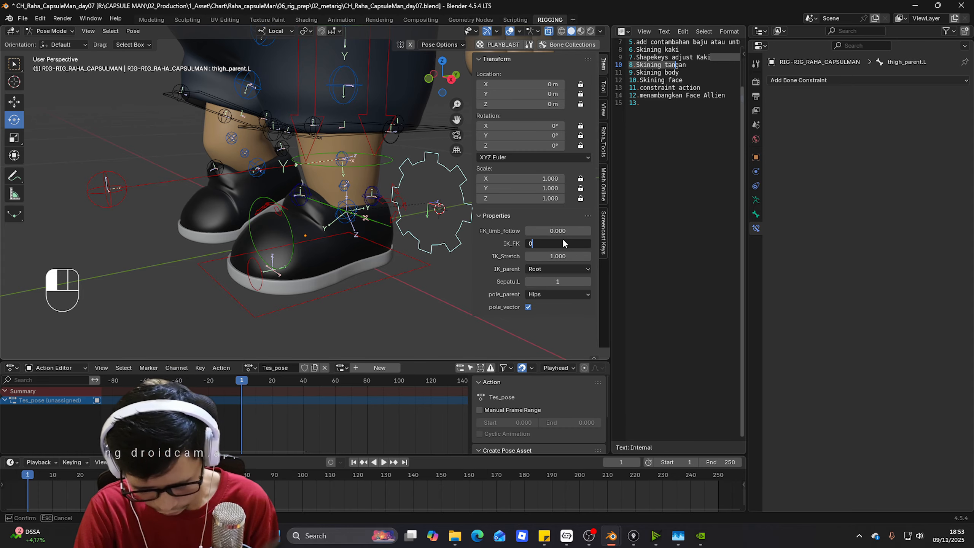
key("Return")
- Rotate foot_heel_ik.L about 12.6° on X in side view to test the left shoe in IK mode
key("KP_3")
left_click(383, 204)
scroll(421, 254, "up", 1)
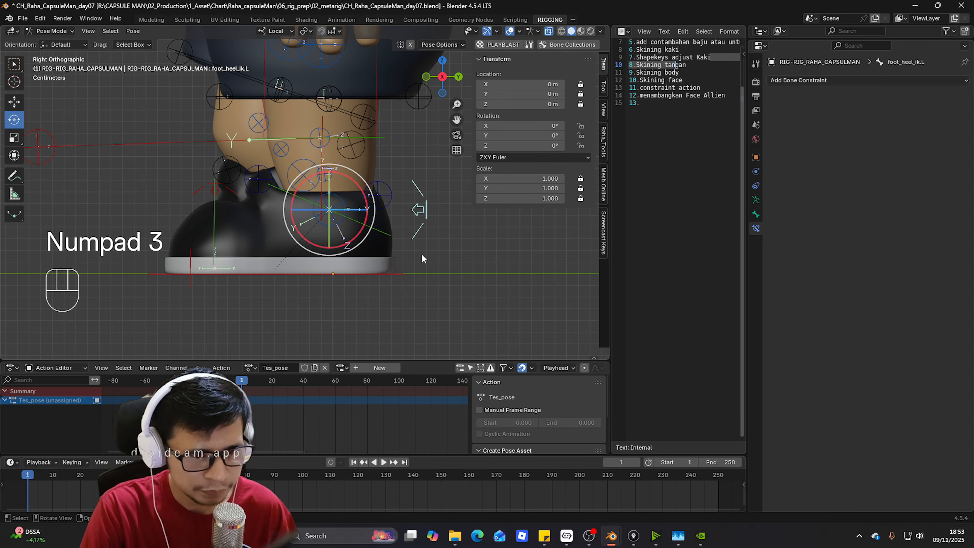
key("r")
left_click(417, 229)
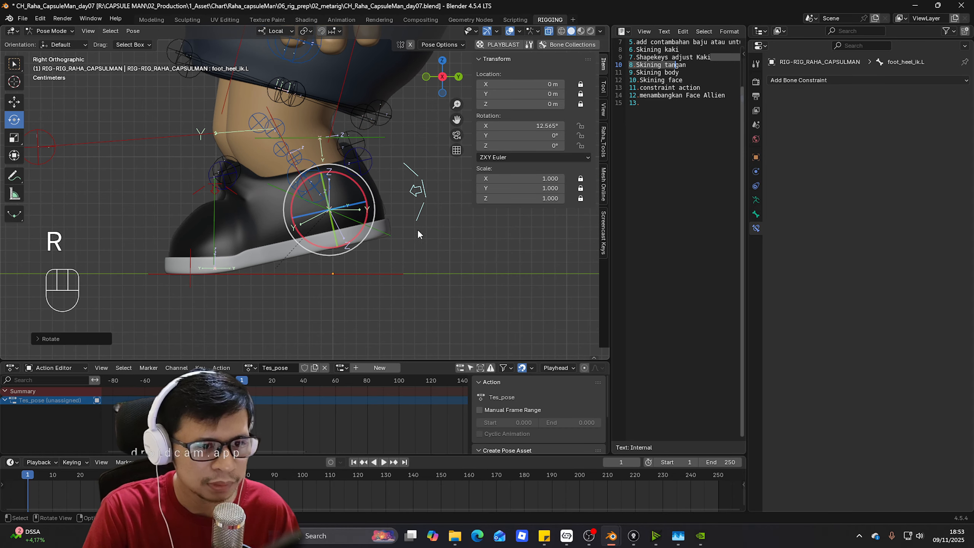
- Clear the rotation and location of all pose bones and save the file
key("a")
key("alt+r")
key("alt+g")
middle_click_drag(338, 218, 396, 247)
key("ctrl+s")
- Test rotating foot_fk.L up and down in side view with IK active, cancelling the rotation
left_click(364, 229)
key("KP_3")
key("r")
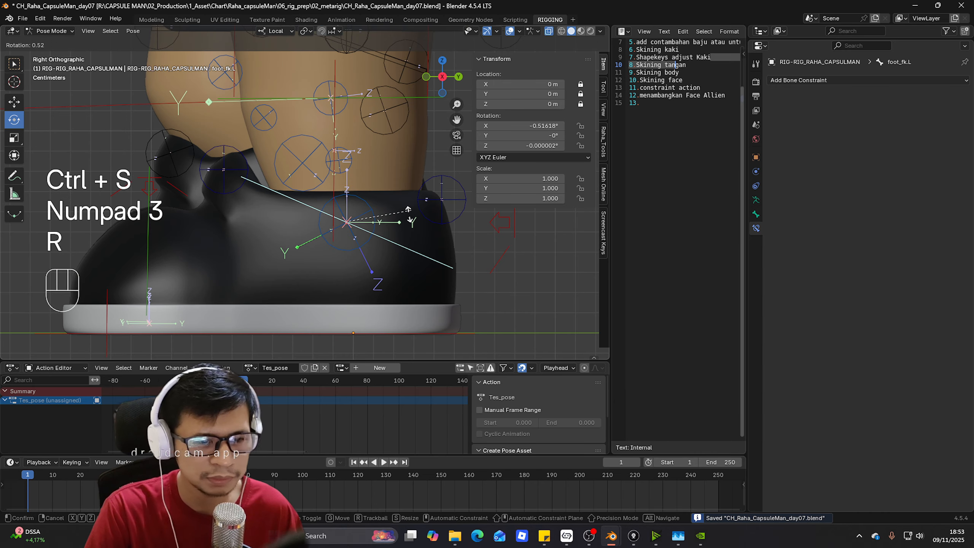
right_click(460, 242)
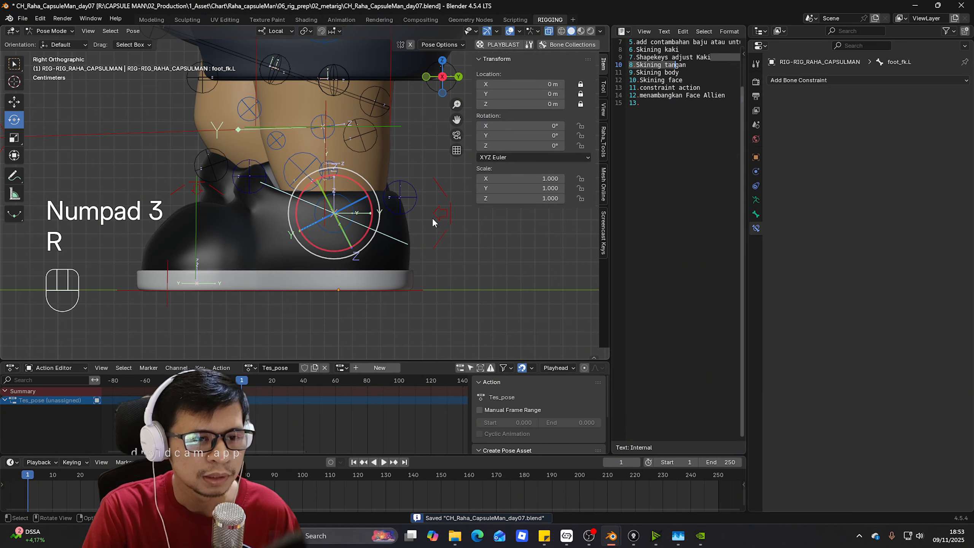
key("r")
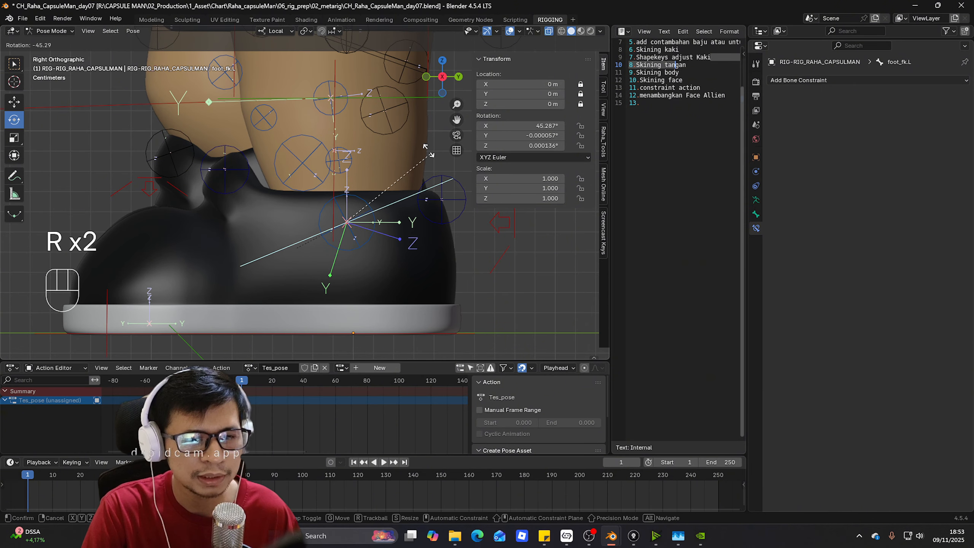
key("r")
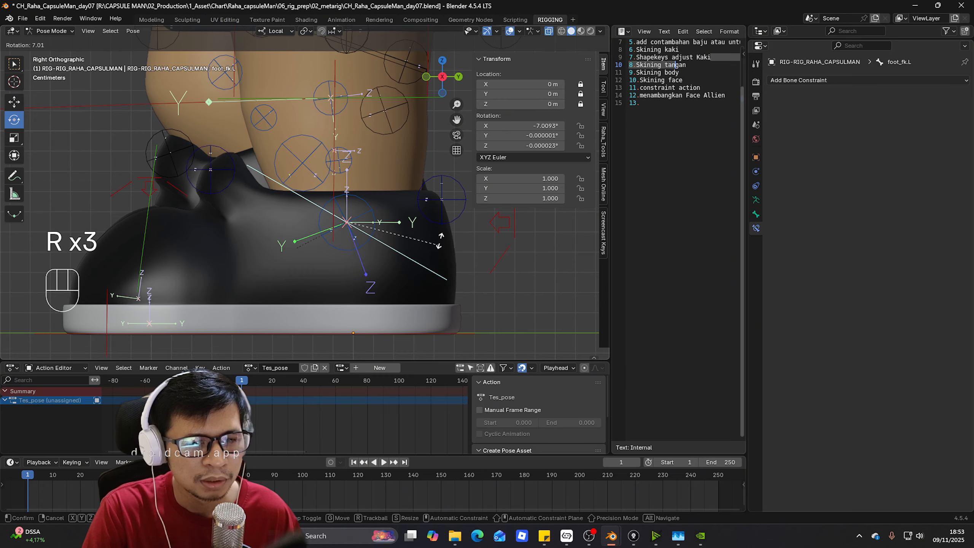
right_click(496, 238)
- Rotate foot_heel_ik.L about 30° and test-rotate foot_fk.L, and clear the rotation and location of all bones
key("r")
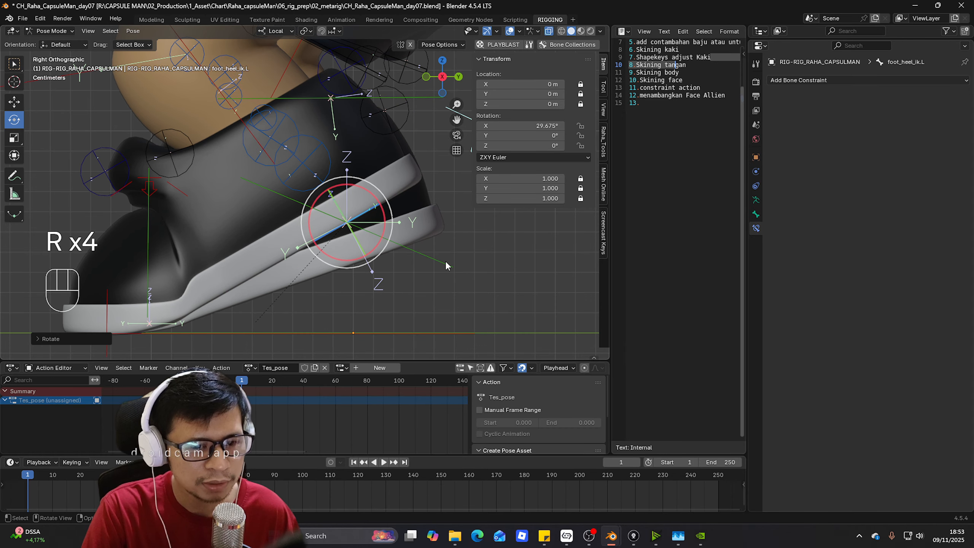
key("alt+r")
key("r")
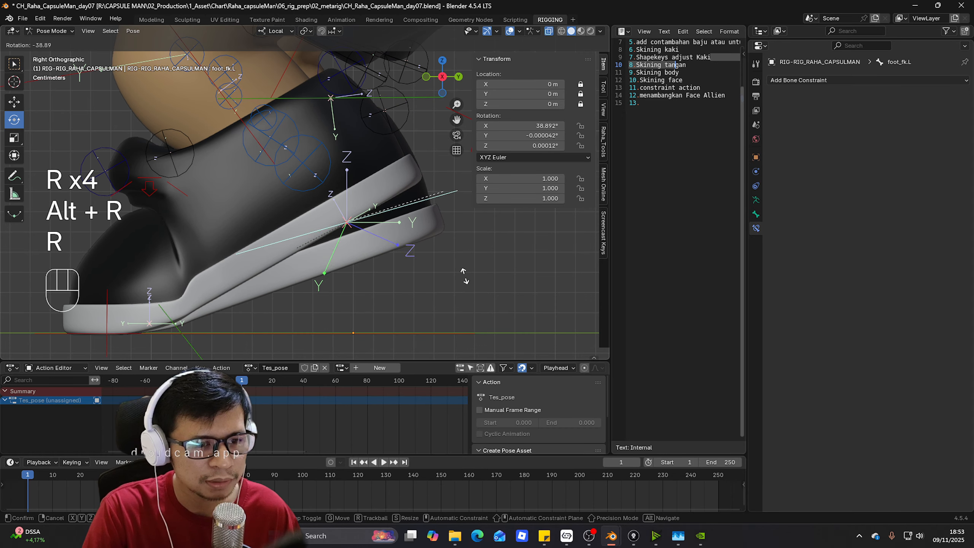
left_click(446, 243)
key("a")
key("alt+r")
key("alt+g")
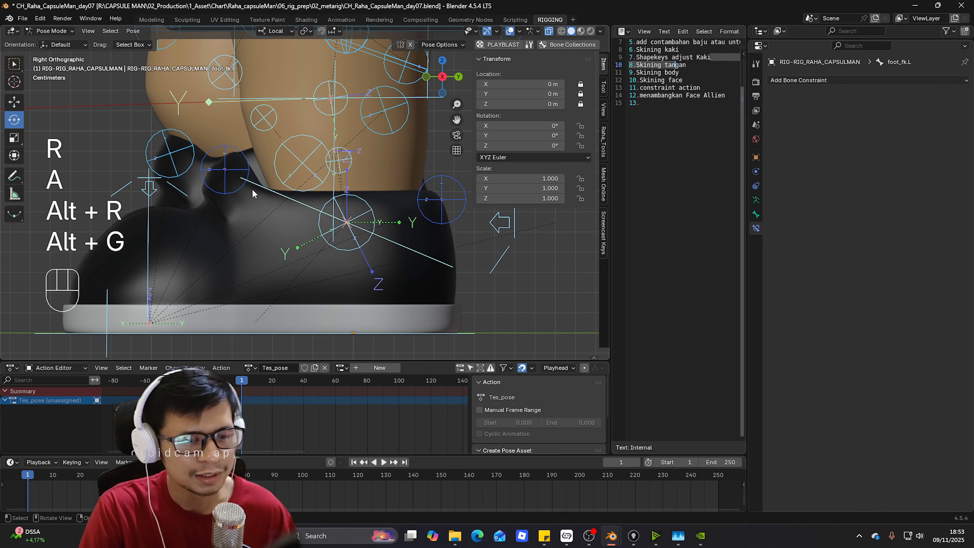
- Examine the second action constraint on Tweak_sepatu_F.L and the IK_FK property on thigh_parent.L
left_click(265, 192)
middle_click_drag(264, 192, 353, 228)
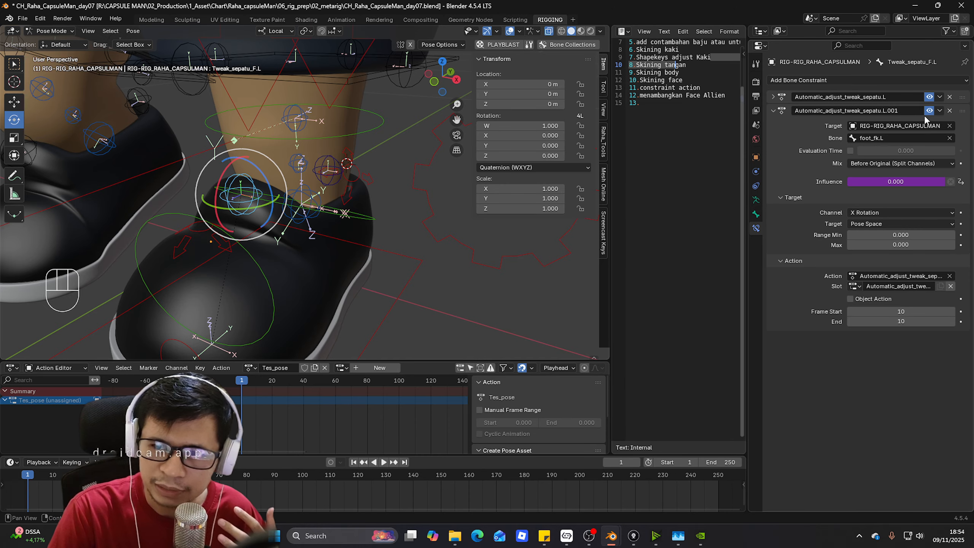
middle_click_drag(378, 184, 368, 223)
left_click(391, 208)
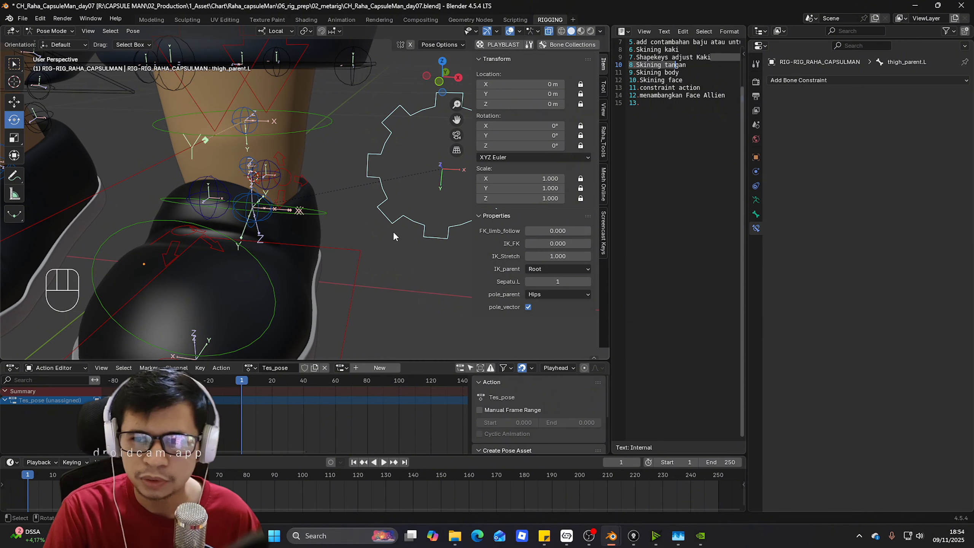
left_click(312, 212)
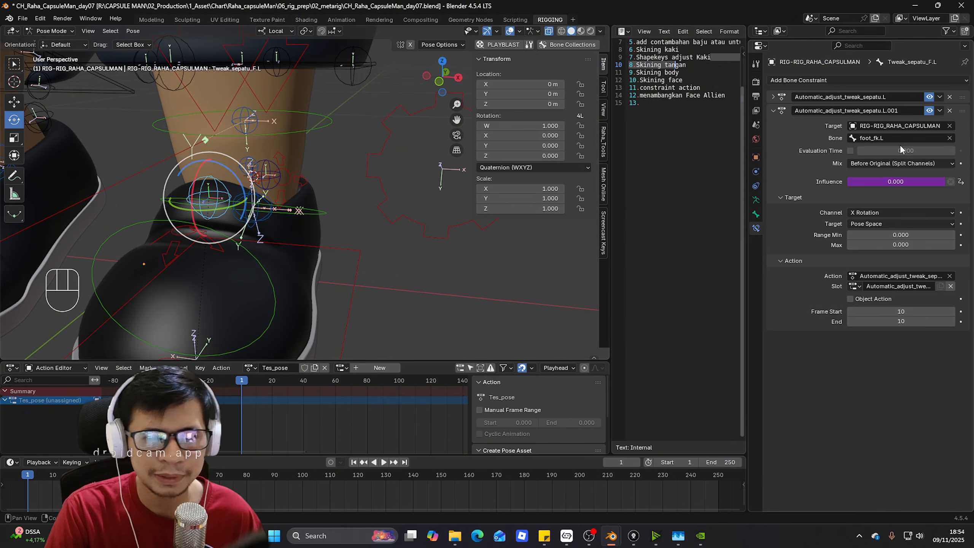
right_click(931, 111)
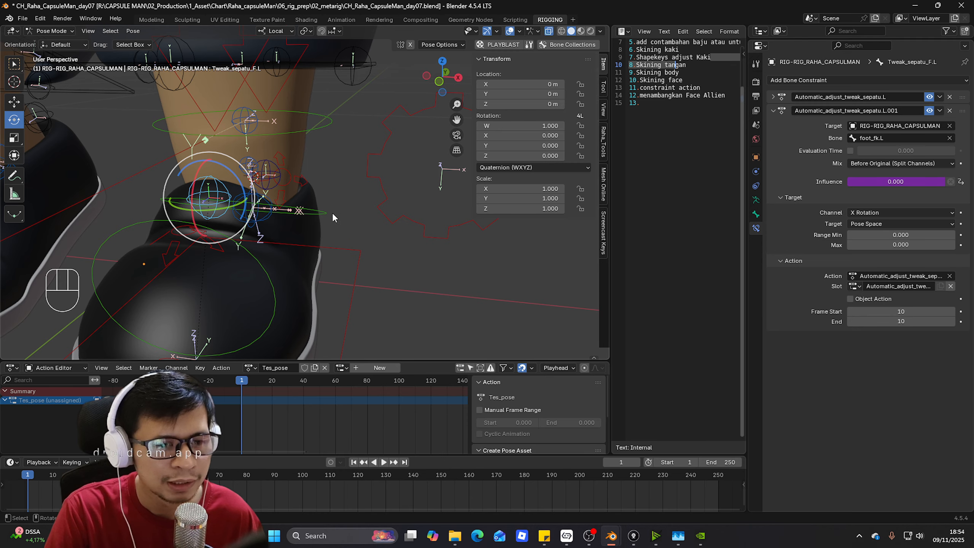
left_click(385, 191)
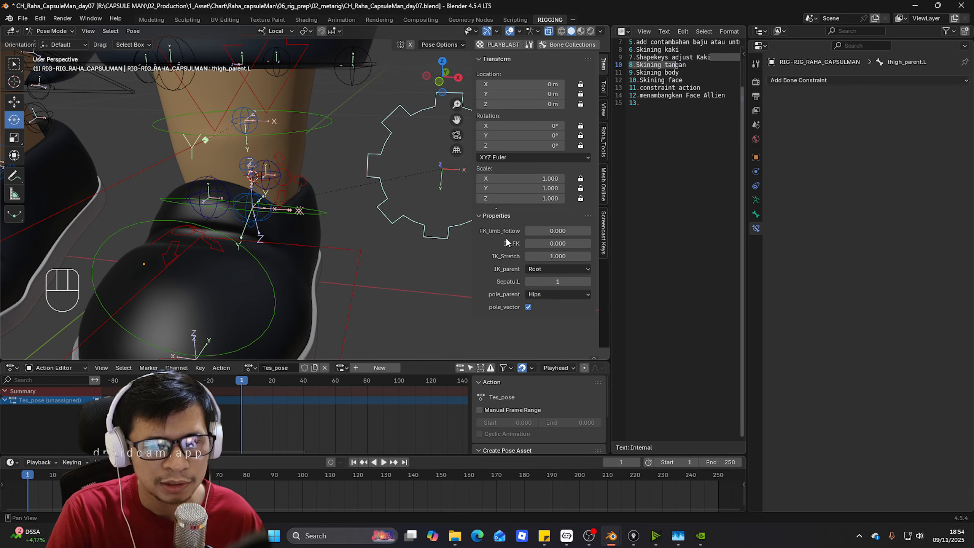
- Test rotating foot_heel_ik.L in side view, cancelling the rotation
key("KP_3")
key("KP_3")
left_click(349, 197)
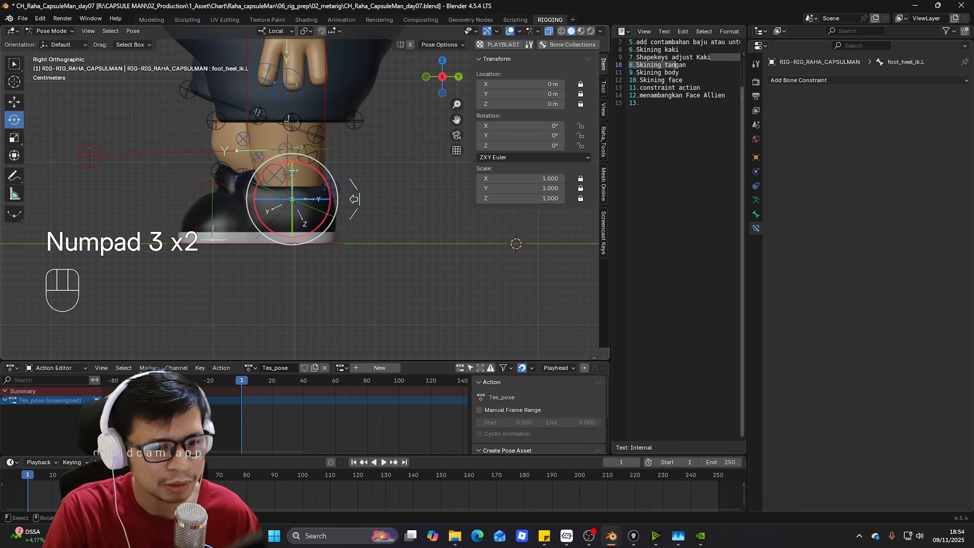
key("r")
right_click(363, 155)
- Copy the IK_FK property of thigh_parent.L as a new driver
key("KP_1")
left_click(385, 205)
middle_click_drag(385, 204, 386, 240)
scroll(387, 240, "up", 3)
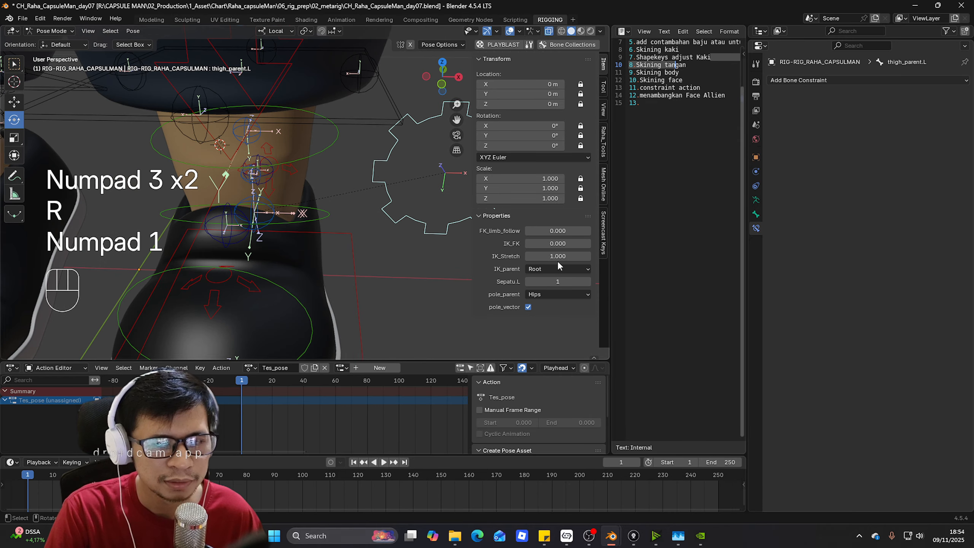
right_click(540, 243)
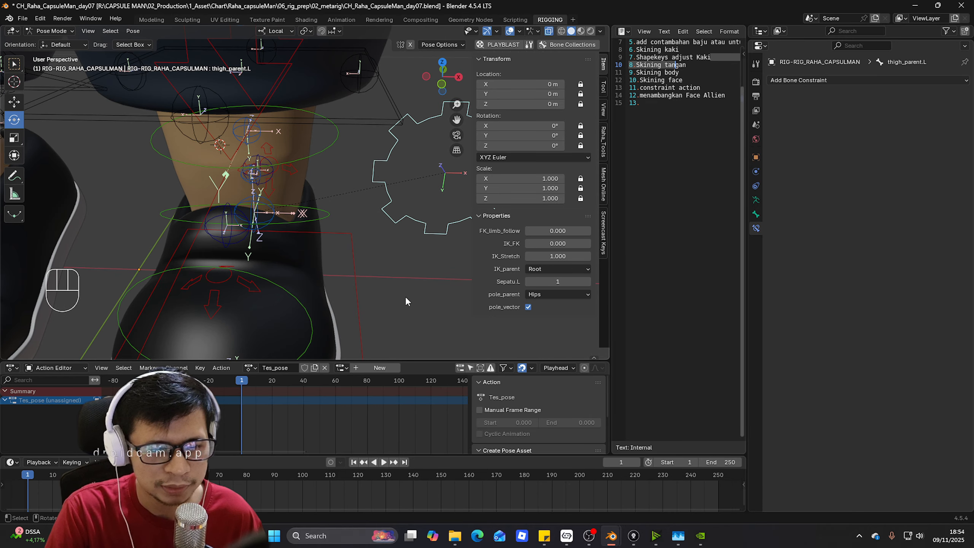
- Paste the driver onto the Enabled toggle of the Automatic_adjust_tweak_sepatu.L.001 constraint on Tweak_sepatu_F.L
left_click(215, 211)
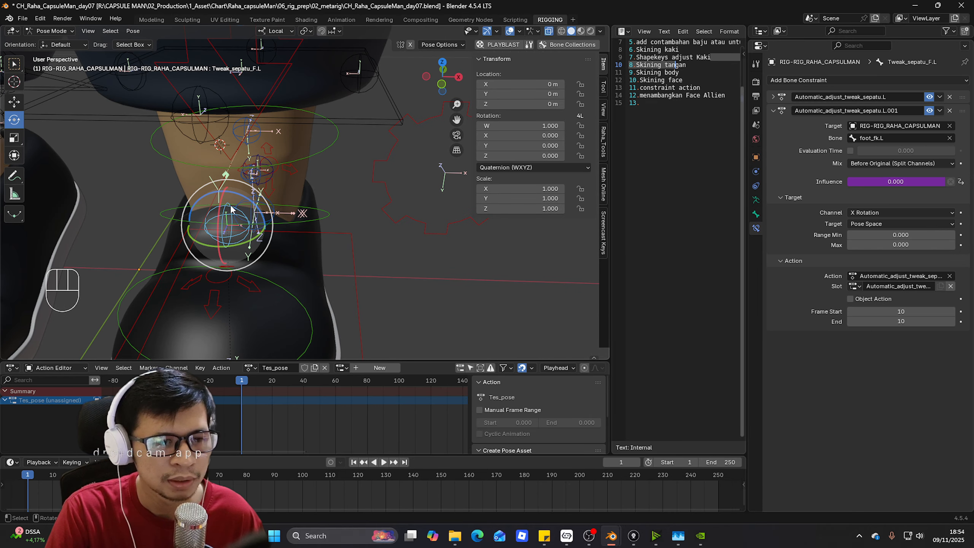
left_click(929, 97)
left_click(929, 98)
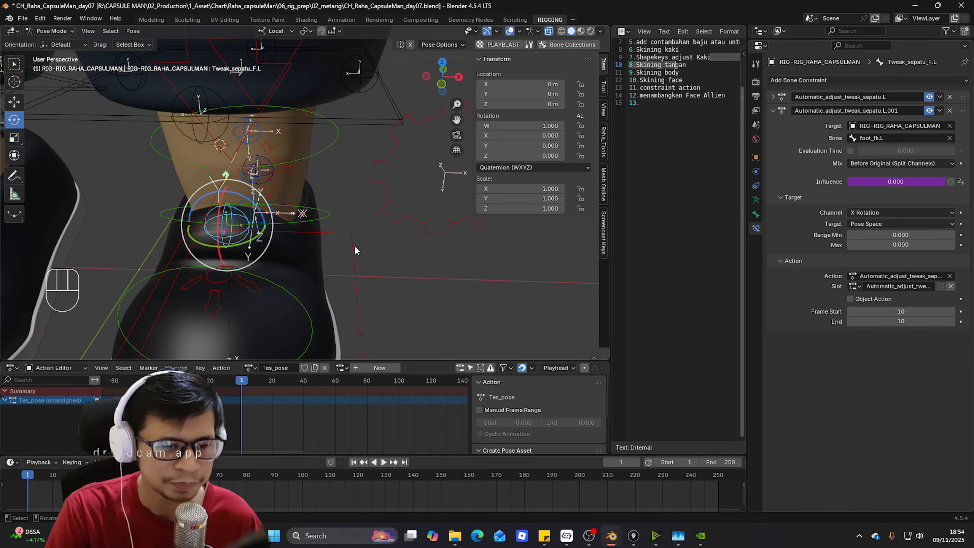
middle_click_drag(376, 282, 398, 268)
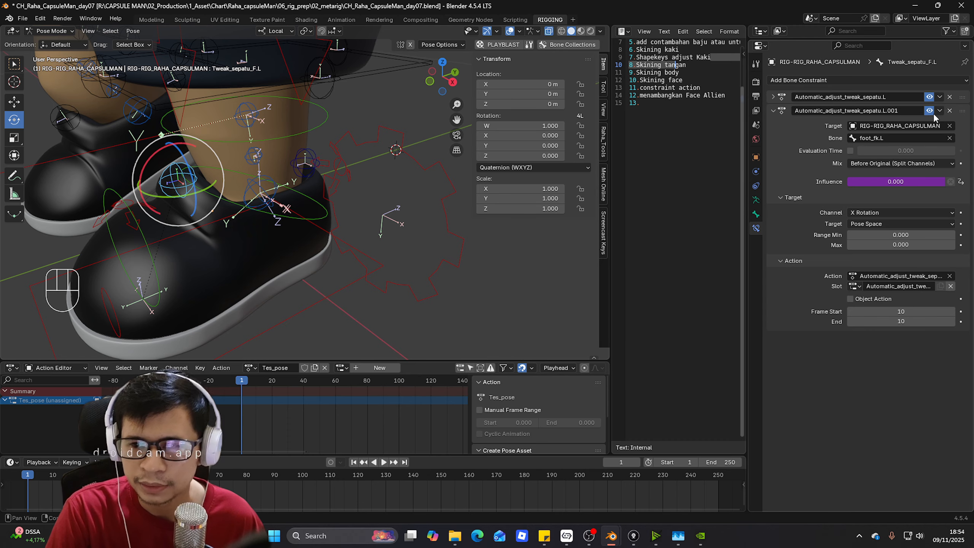
right_click(929, 112)
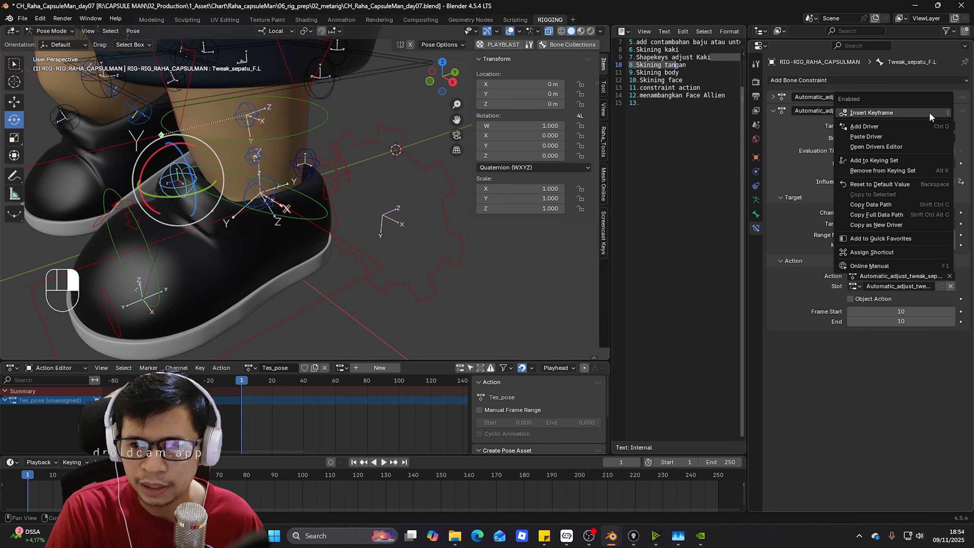
left_click(908, 139)
- Test rotating foot_fk.L in side view with the driven constraint toggle, cancelling the rotation
scroll(318, 251, "up", 4)
scroll(330, 242, "down", 4)
key("KP_3")
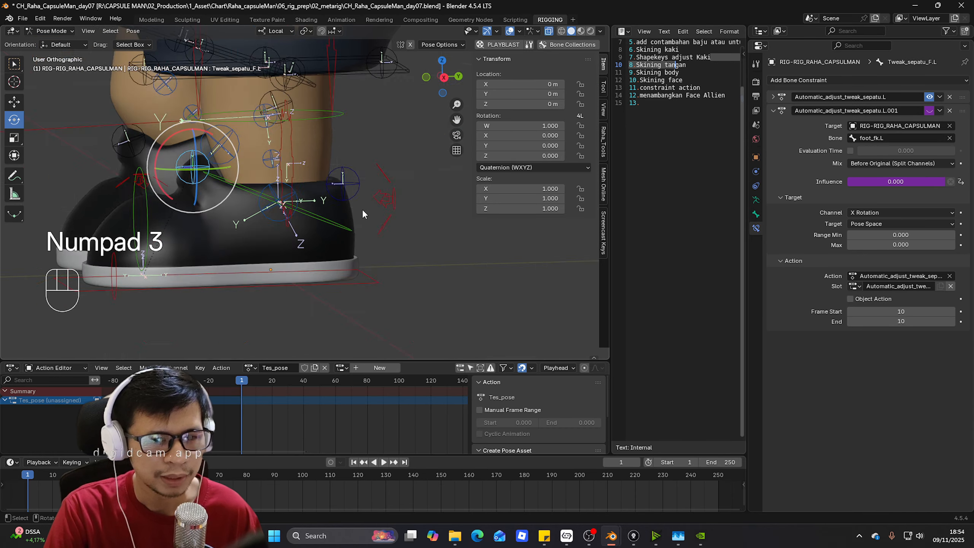
left_click(389, 198)
key("r")
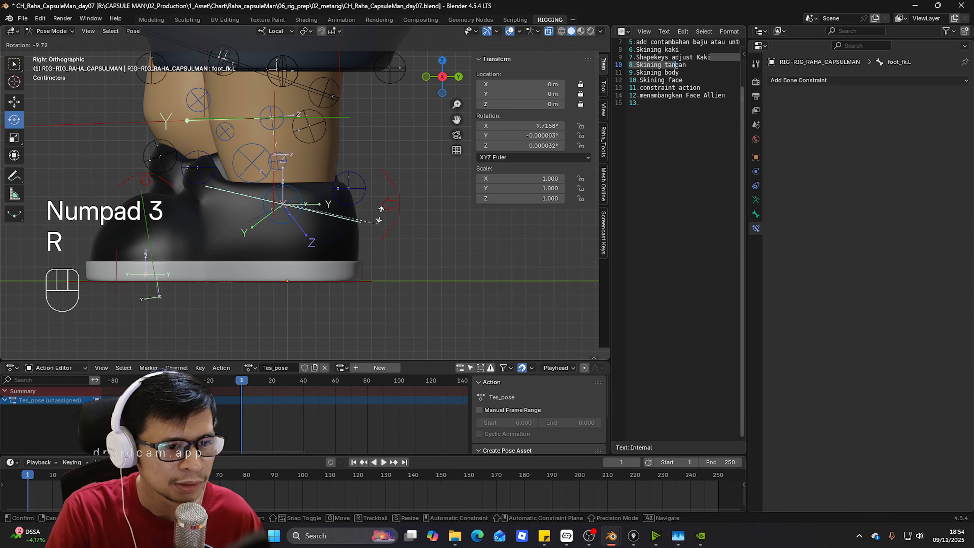
right_click(400, 255)
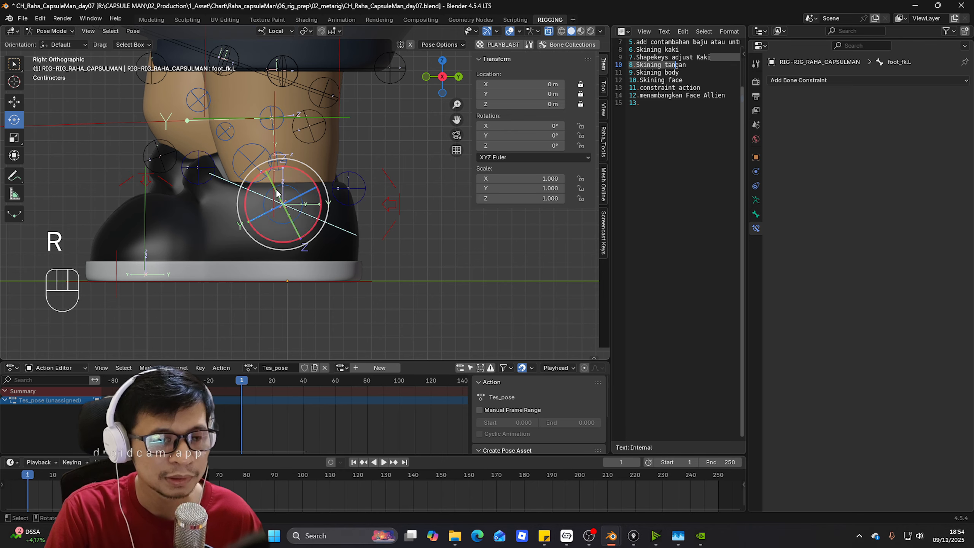
- Set IK_FK on thigh_parent.L to 1 and check the driven constraint toggle on Tweak_sepatu_F.L
left_click(388, 203)
middle_click_drag(366, 219, 392, 227)
left_click(428, 184)
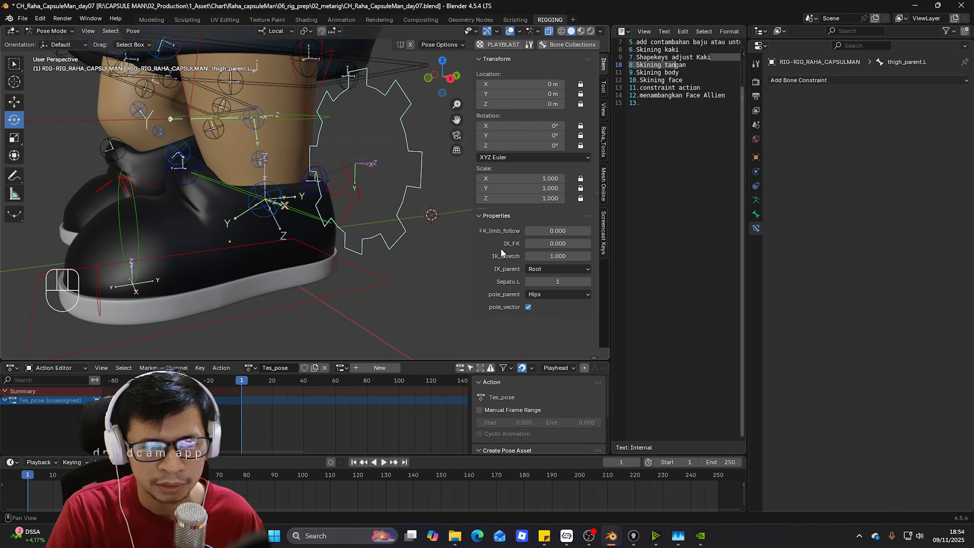
left_click_drag(552, 244, 554, 244)
type("1")
key("Return")
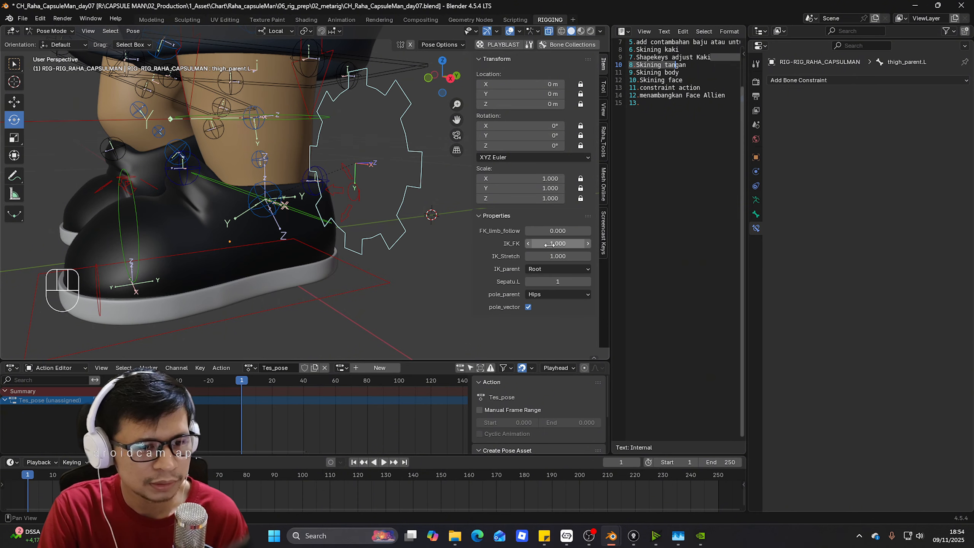
middle_click_drag(451, 247, 326, 230)
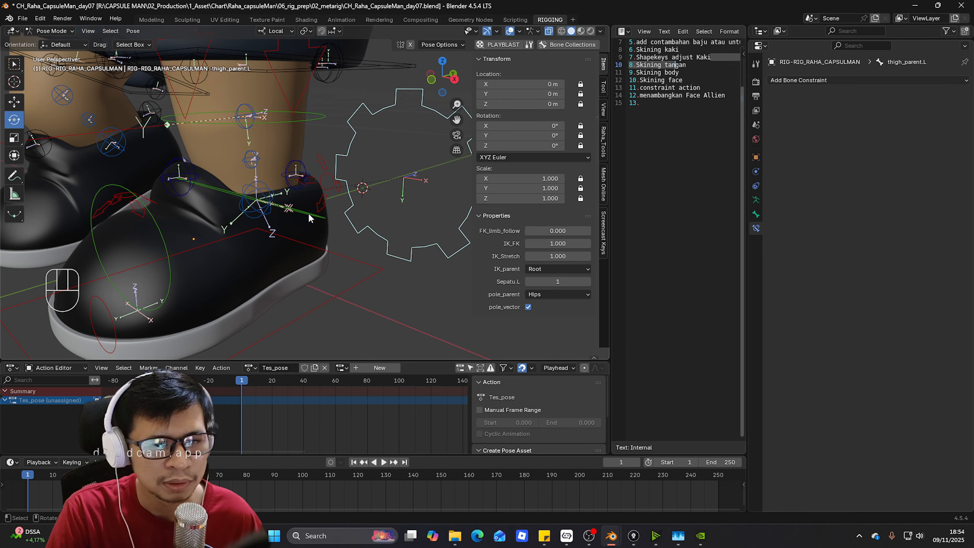
left_click(196, 178)
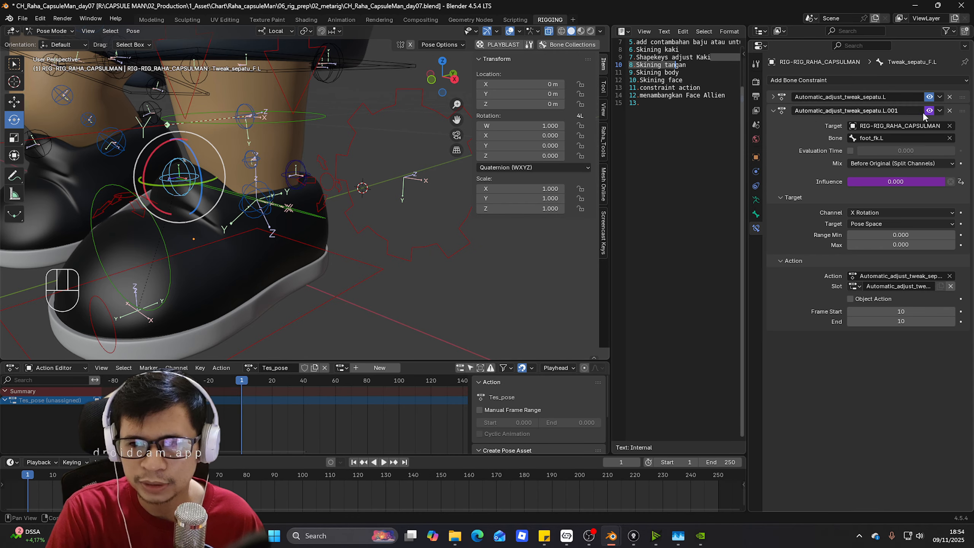
left_click(360, 197)
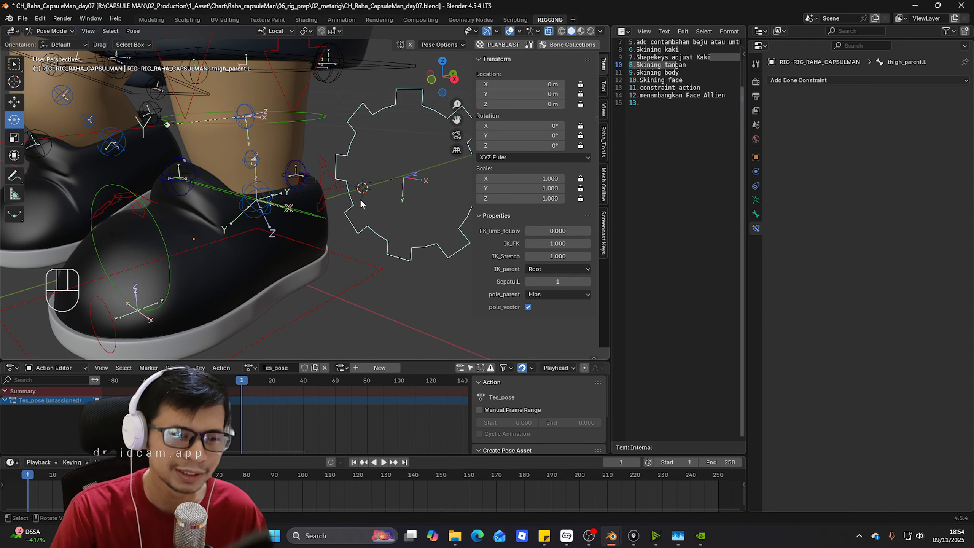
double_click(559, 243)
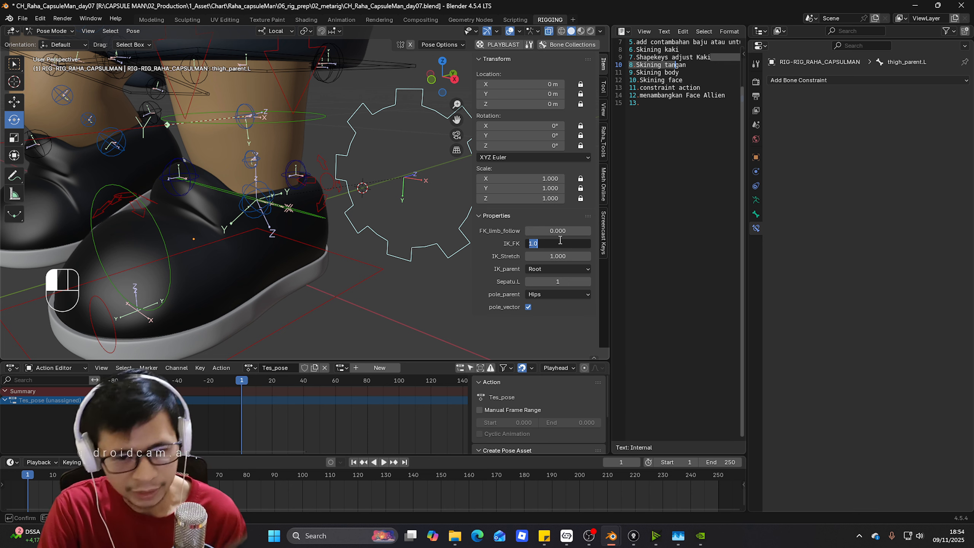
type("0")
key("Escape")
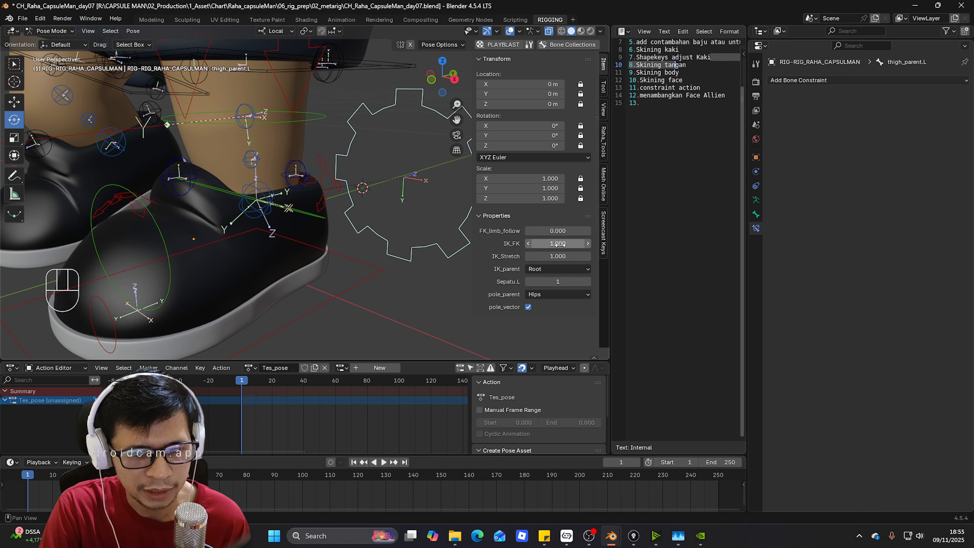
- Paste the copied IK_FK driver onto the Enabled toggle of the Automatic_adjust_tweak_sepatu.L constraint on Tweak_sepatu_F.L
left_click(180, 177)
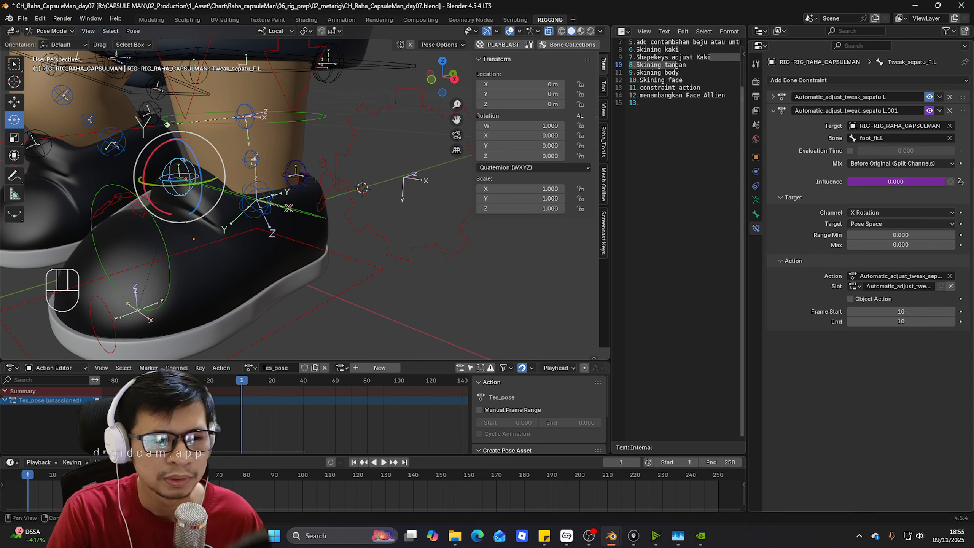
right_click(930, 98)
left_click(930, 95)
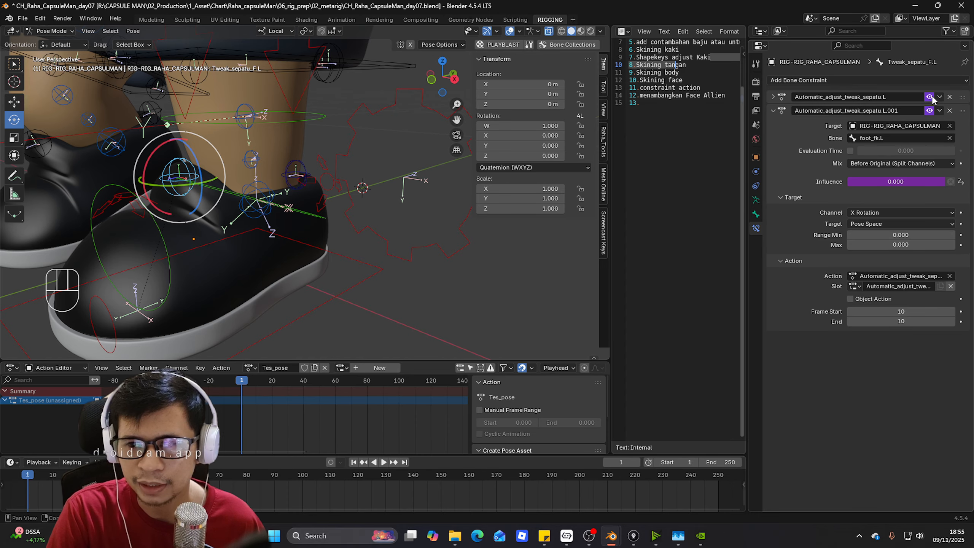
left_click(939, 111)
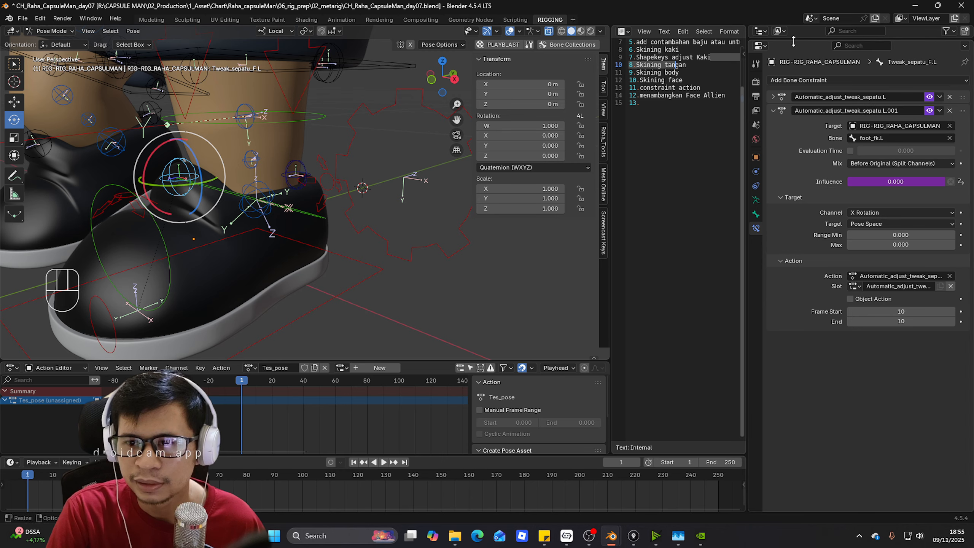
- Rename the constraint targeting foot_heel_ik.L to Automatic_adjust_tweak_sepatu.L_IK and copy its name
left_click(773, 110)
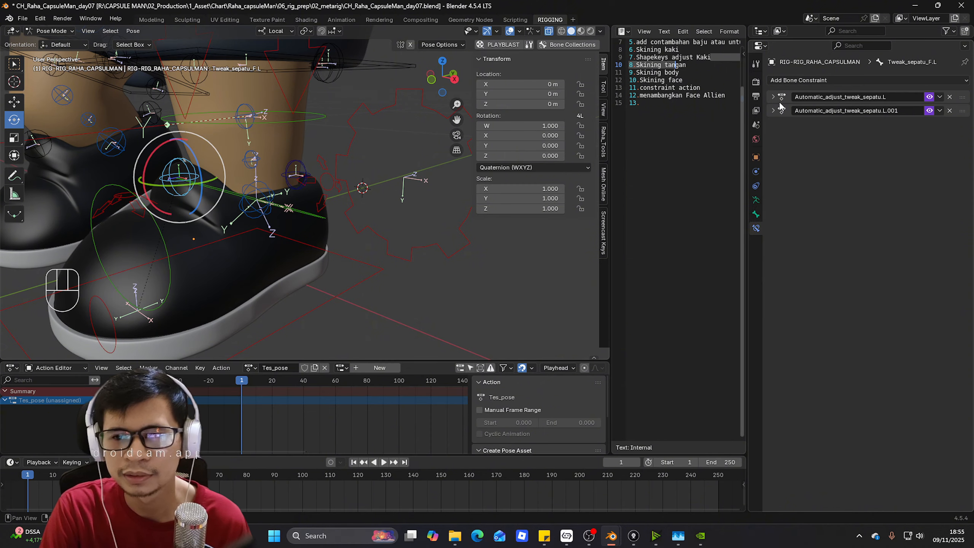
left_click(773, 96)
double_click(898, 97)
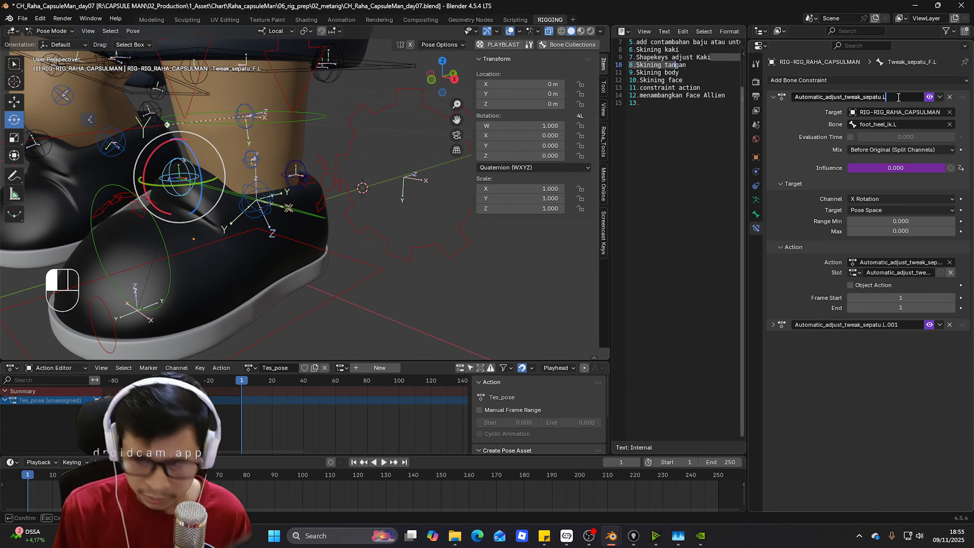
key("shift")
type("_IK")
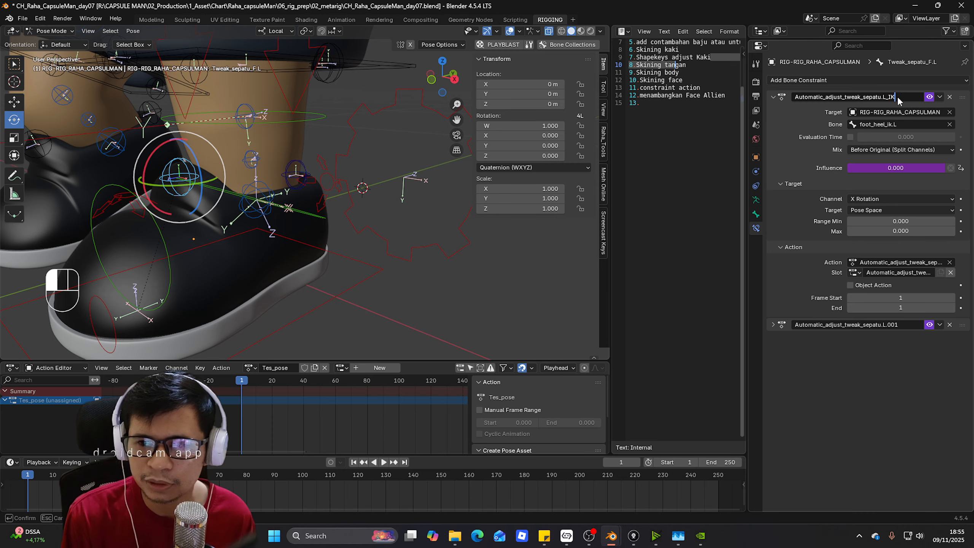
key("Return")
key("ctrl+c")
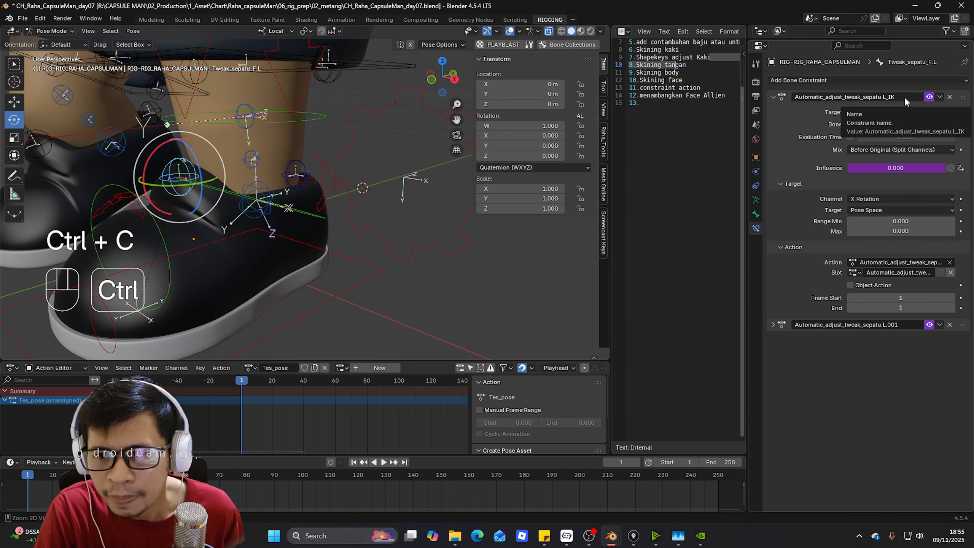
- Rename the Automatic_adjust_tweak_sepatu.L.001 constraint to Automatic_adjust_tweak_sepatu.L_FK
double_click(889, 324)
key("BackSpace")
key("BackSpace")
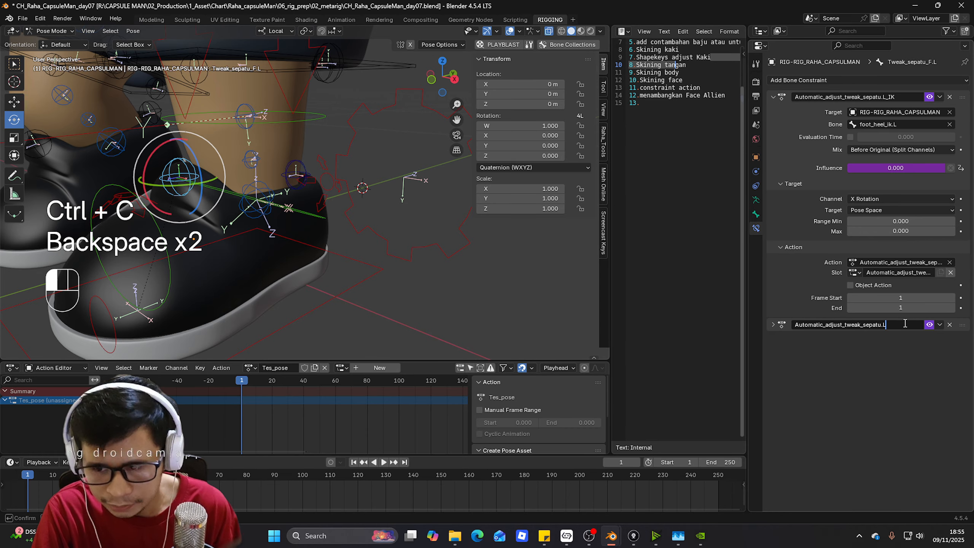
key("shift")
key("ctrl")
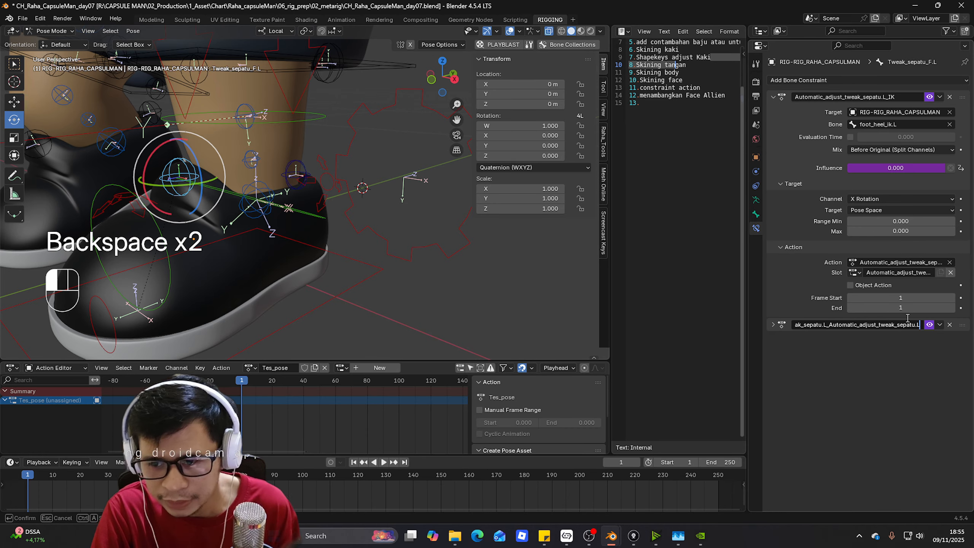
type("_FK")
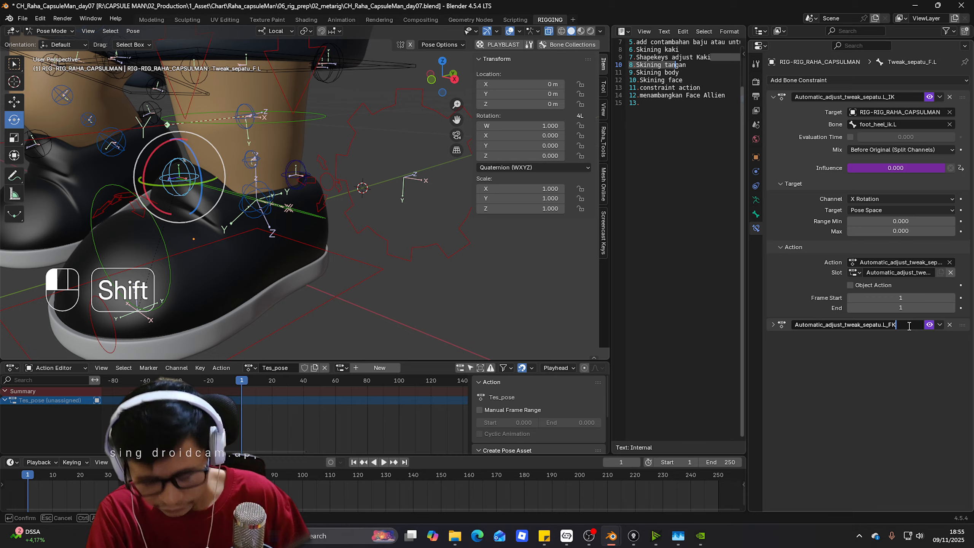
key("Return")
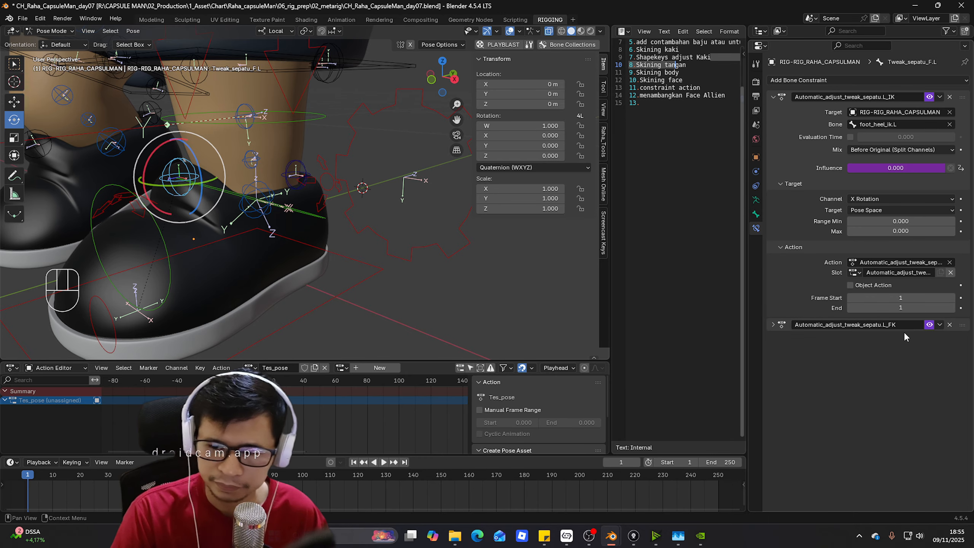
- Open the Drivers Editor for the _IK constraint's Enabled toggle, select its driver and widen the channel list to read full names
right_click(929, 98)
left_click(915, 128)
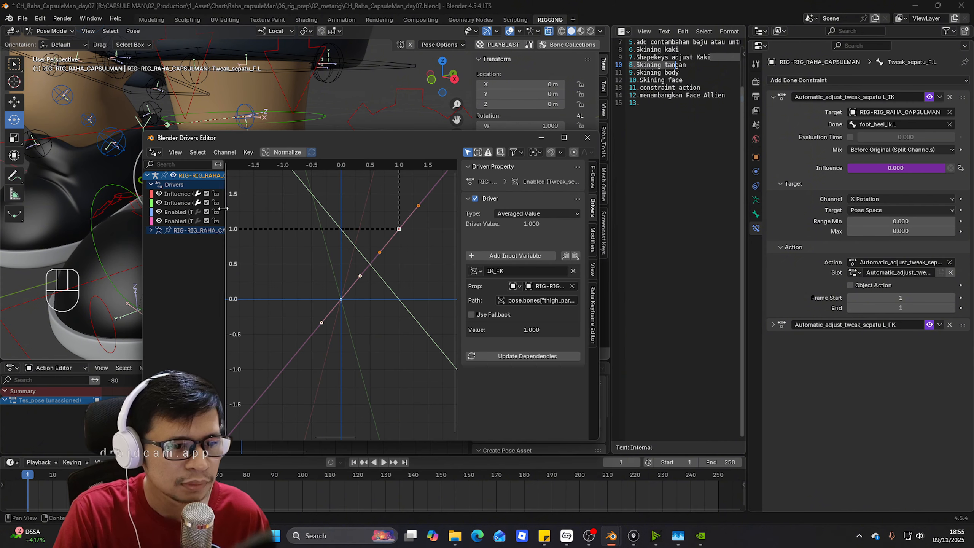
left_click_drag(224, 209, 362, 198)
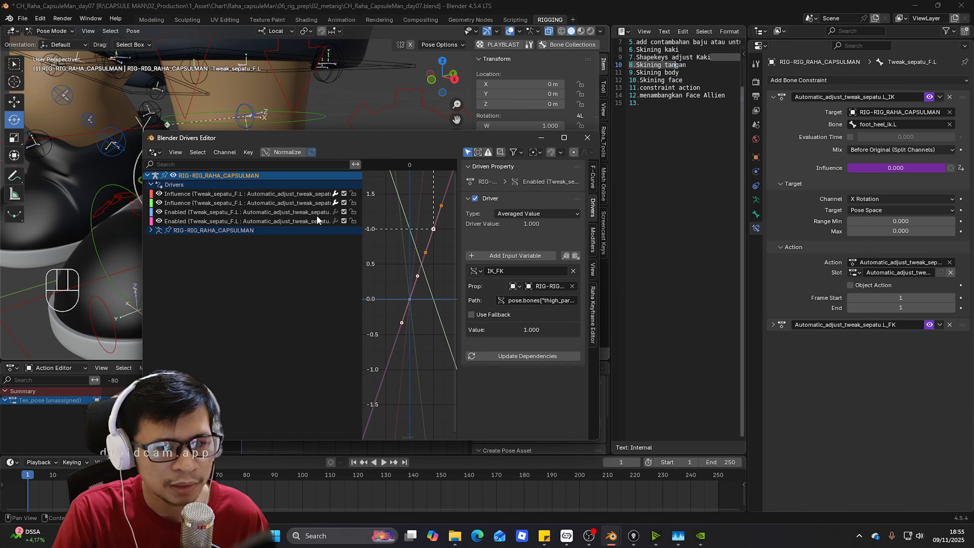
left_click(305, 219)
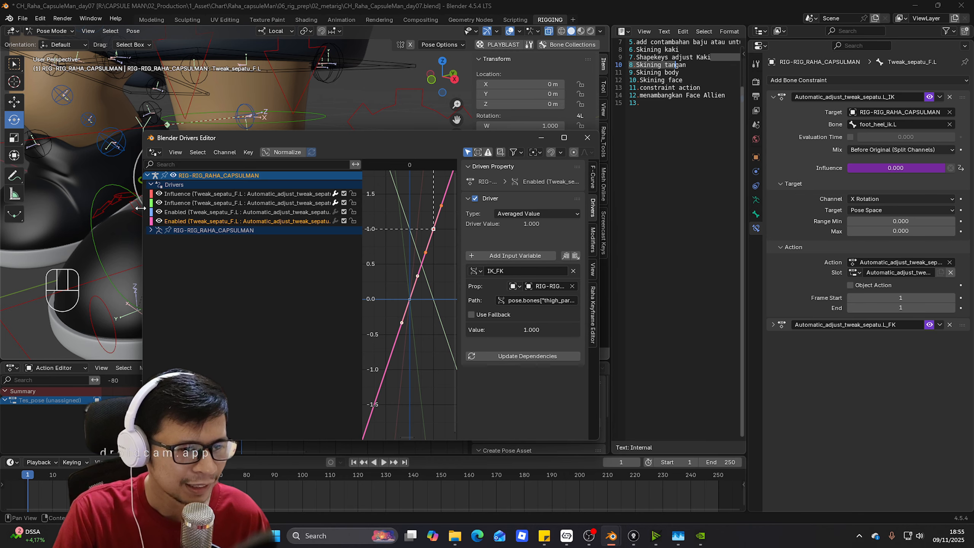
left_click_drag(143, 214, 20, 214)
left_click_drag(239, 208, 306, 210)
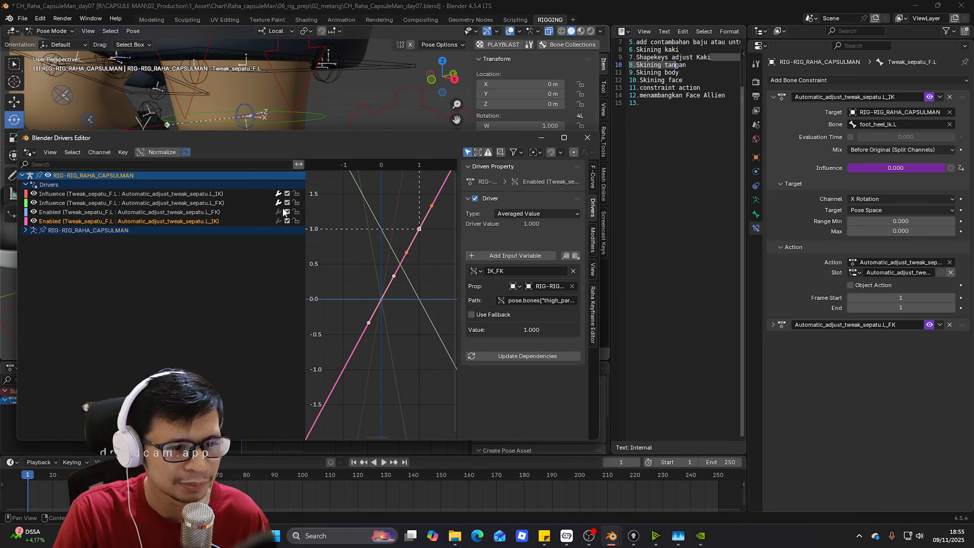
- Isolate the _IK constraint's Enabled driver curve and inspect its curve points and modifiers
left_click(595, 238)
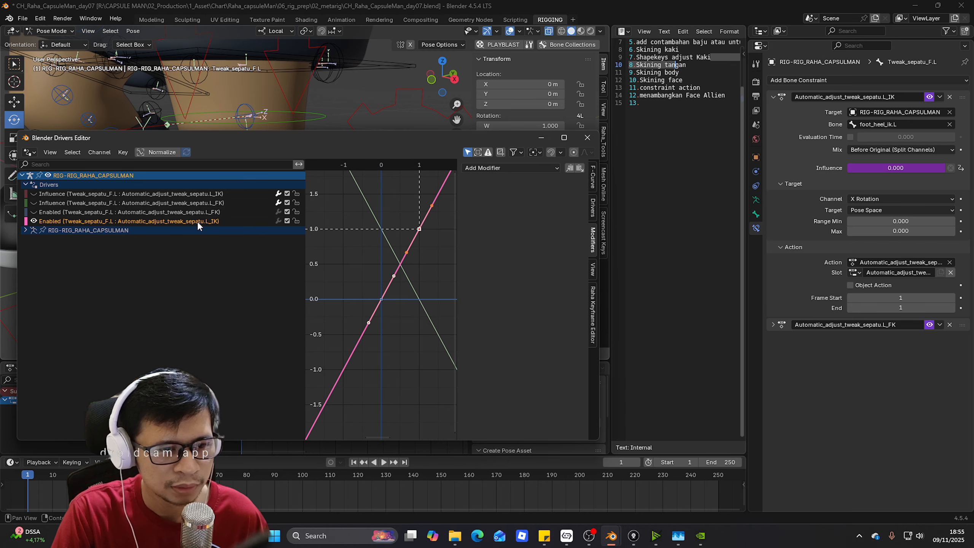
left_click(420, 261)
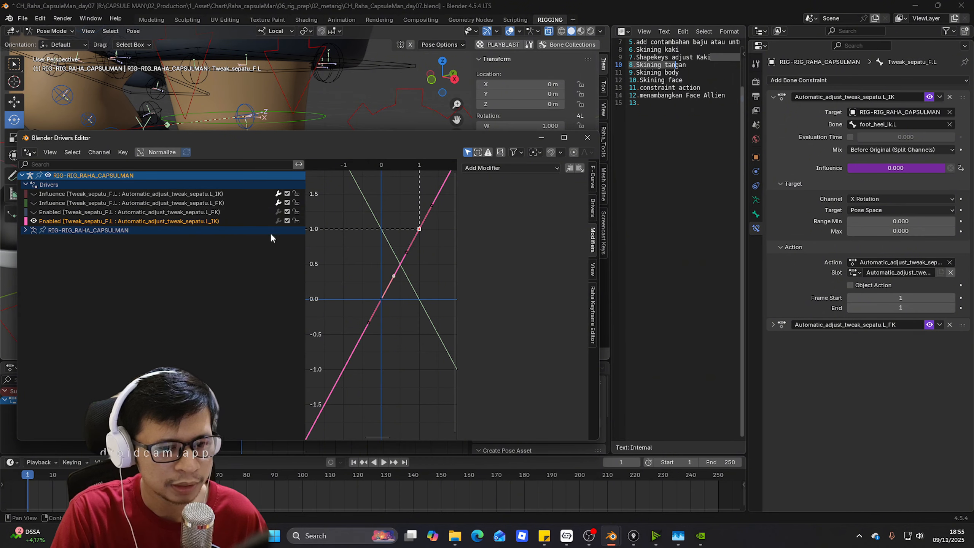
left_click(418, 331)
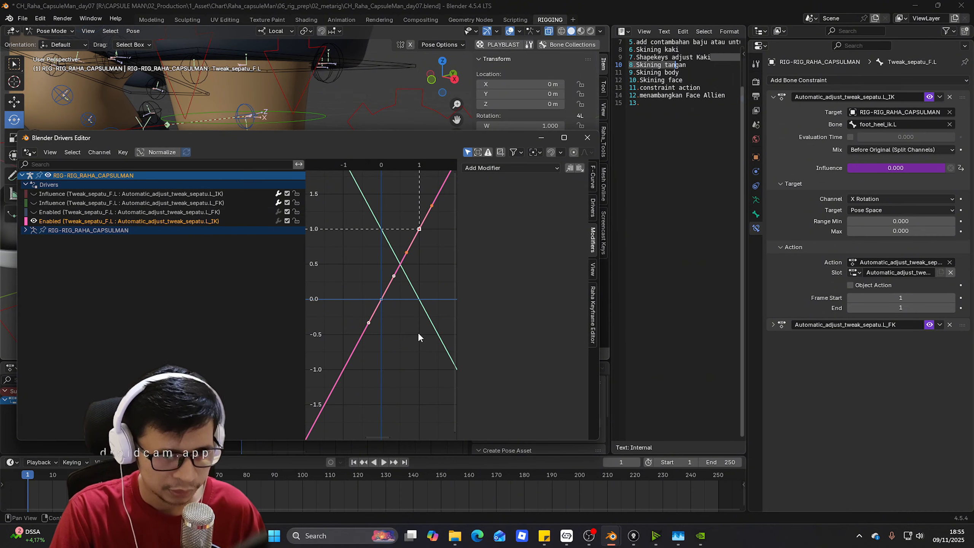
left_click(421, 227)
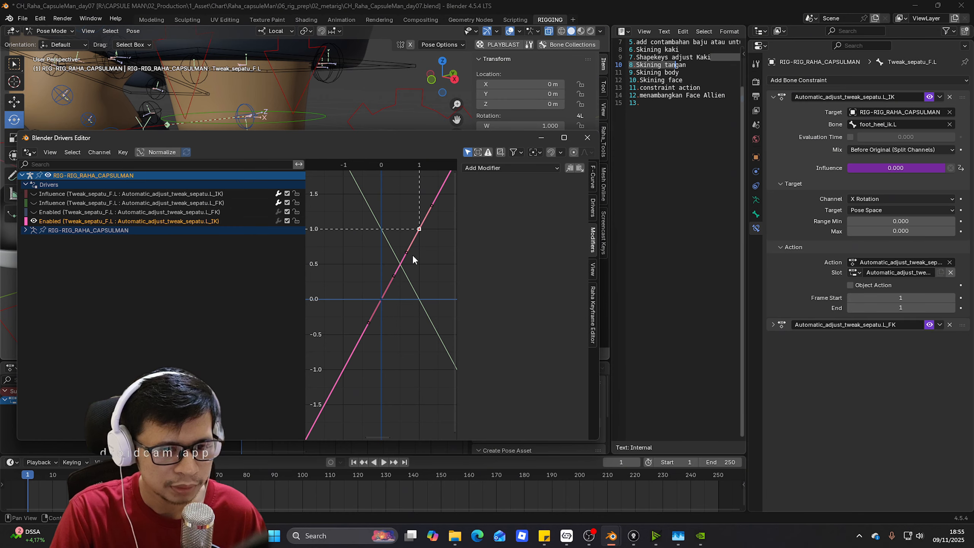
left_click(411, 283)
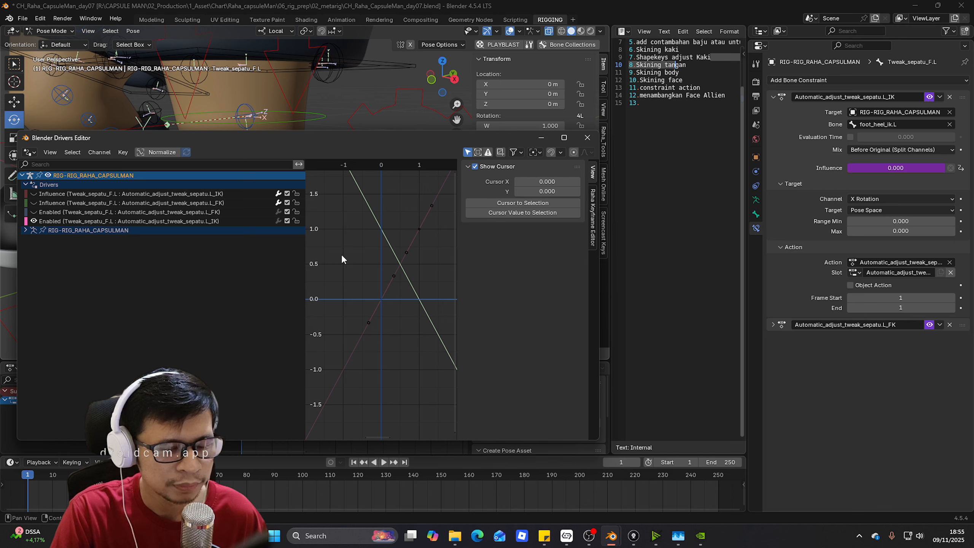
- Add a Generator modifier to the _IK constraint's Enabled driver with an x^1 coefficient of -1, and minimize the Drivers Editor
left_click(156, 222)
left_click(514, 168)
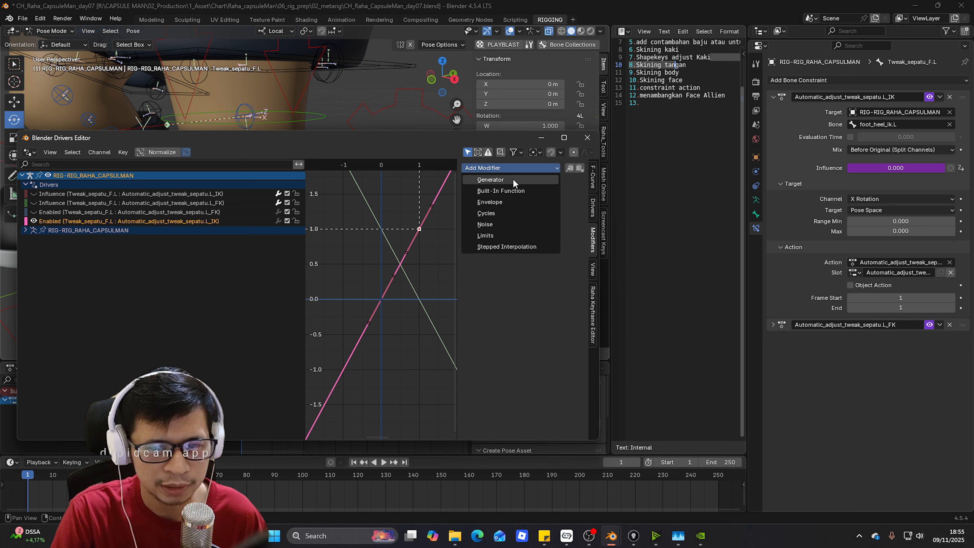
left_click(513, 179)
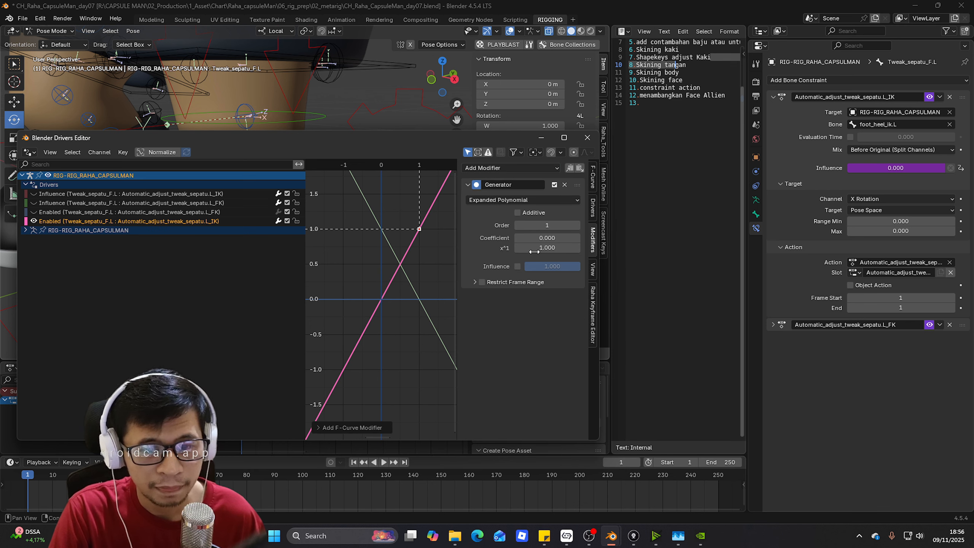
left_click(550, 248)
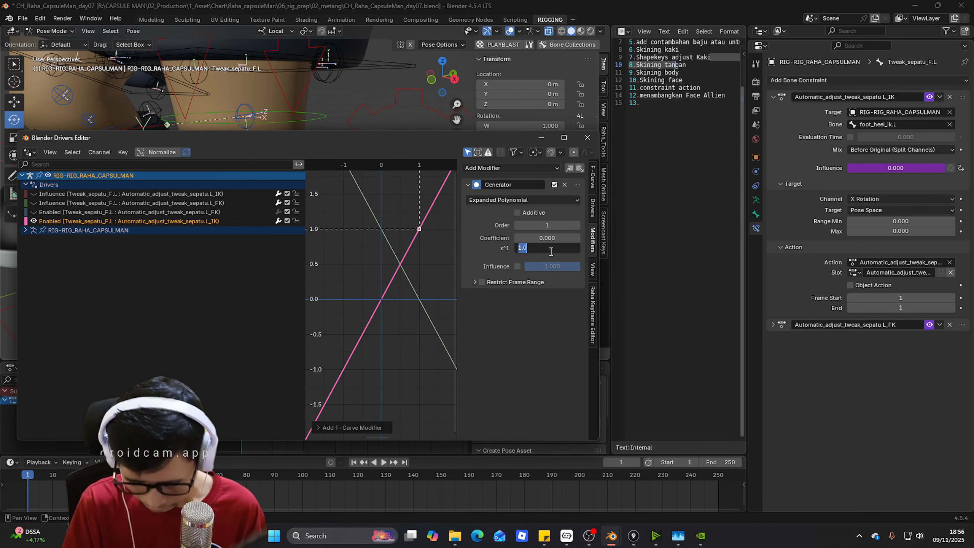
type("-1")
key("Return")
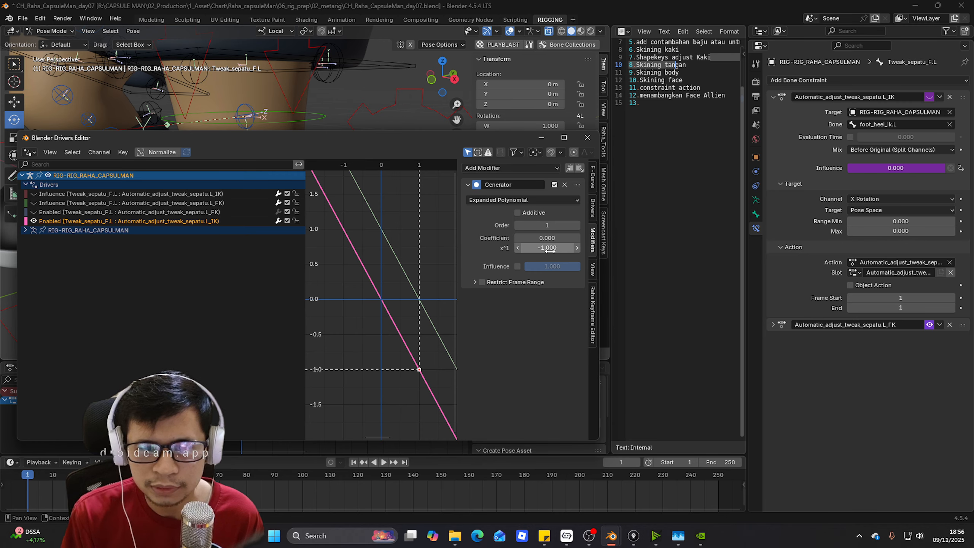
left_click(541, 136)
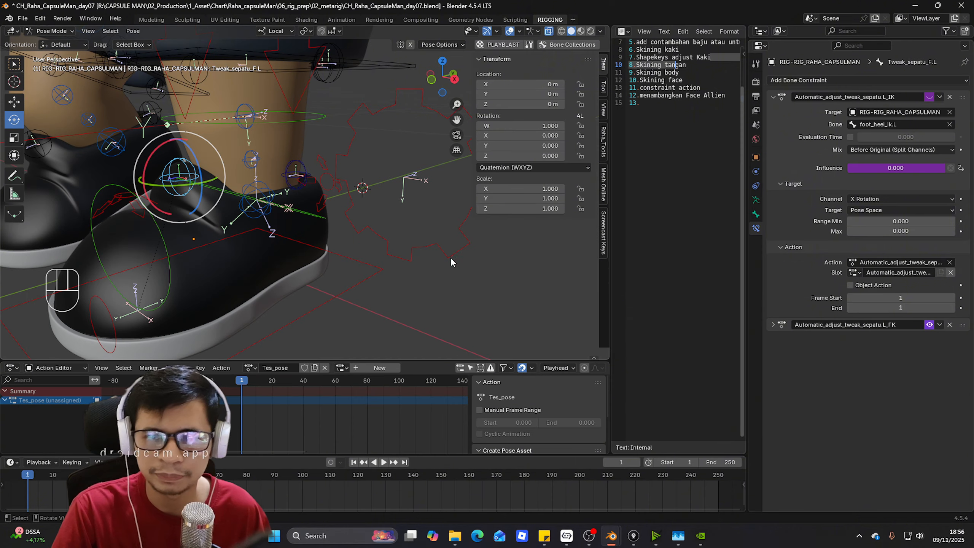
- Set IK_FK on thigh_parent.L to 0 and check the Enabled toggles of both constraints on Tweak_sepatu_F.L
left_click(353, 206)
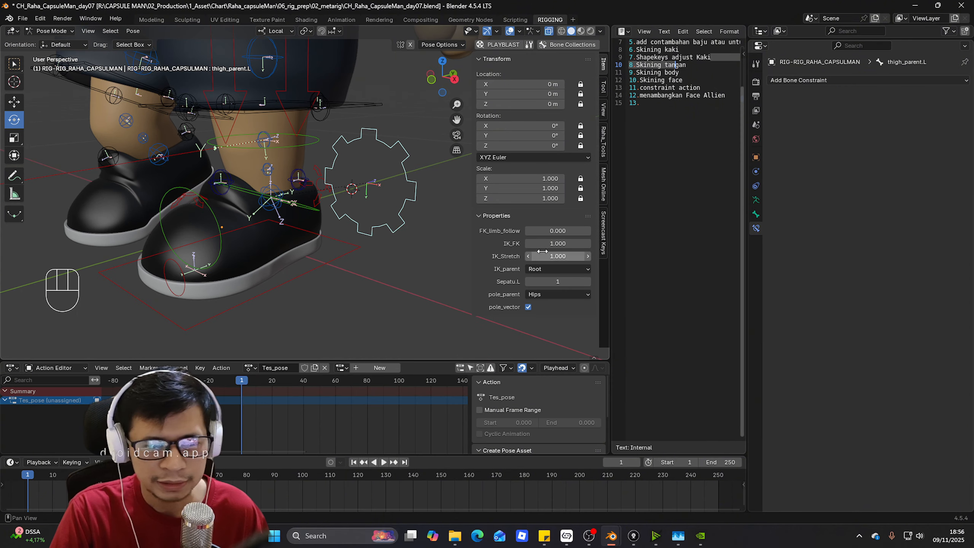
left_click(550, 243)
type("0")
key("Return")
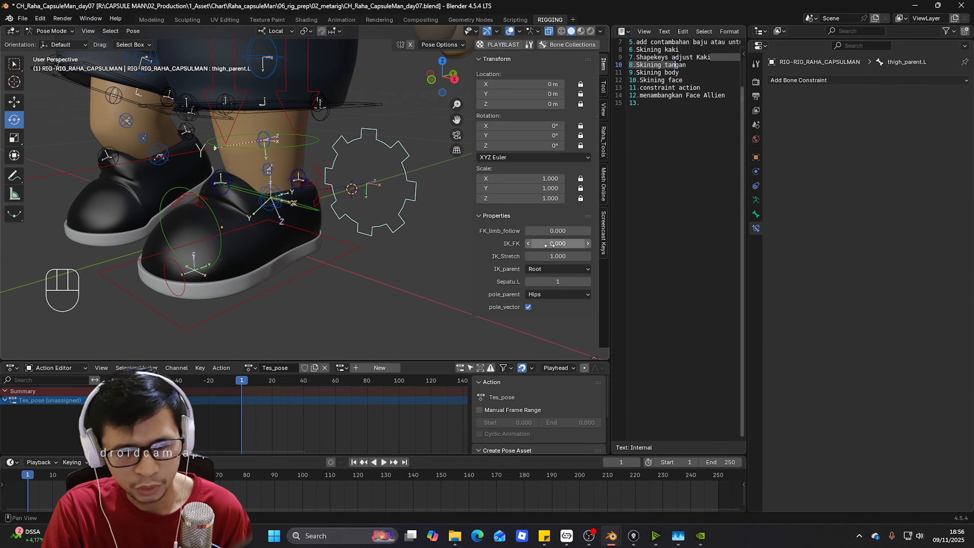
scroll(193, 176, "up", 2)
left_click(194, 177)
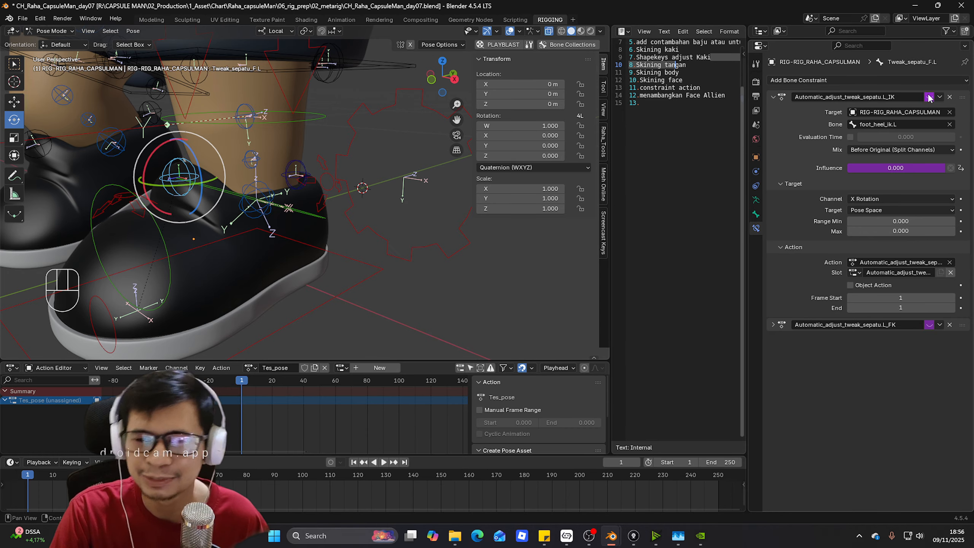
- Set IK_FK on thigh_parent.L back to 1 and recheck both constraints' Enabled toggles on Tweak_sepatu_F.L
left_click(441, 248)
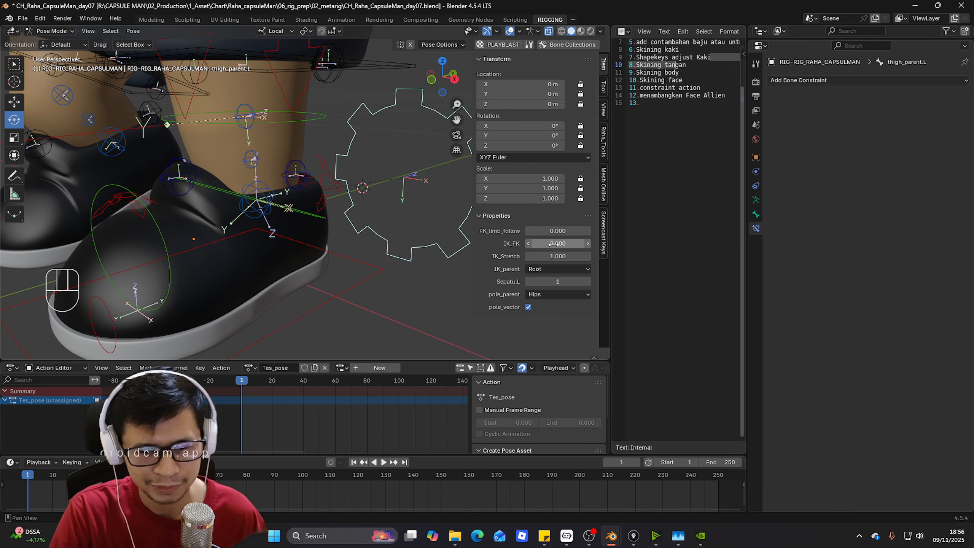
left_click(555, 243)
type("1")
key("Return")
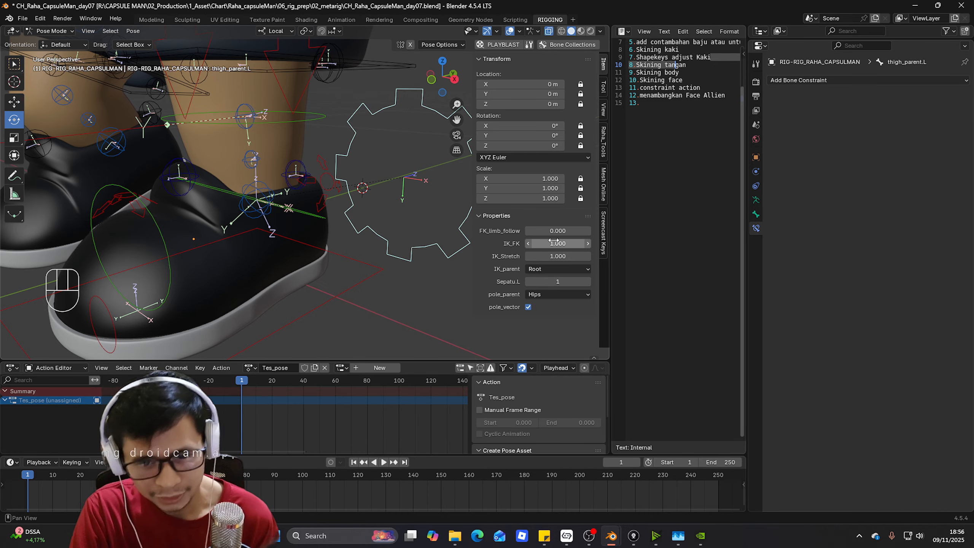
left_click(191, 178)
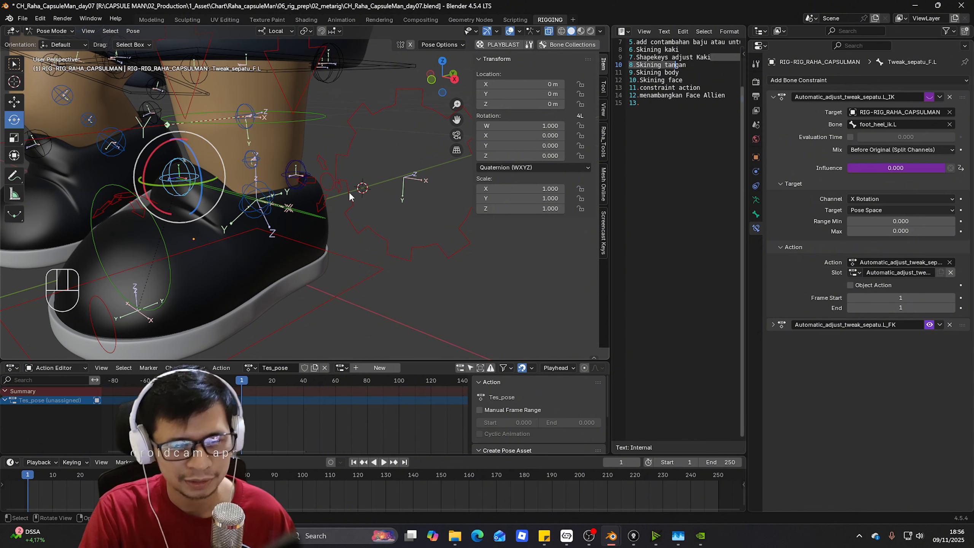
- Open the Drivers Editor for the _IK constraint's Enabled driver and show that curve's modifiers
right_click(926, 96)
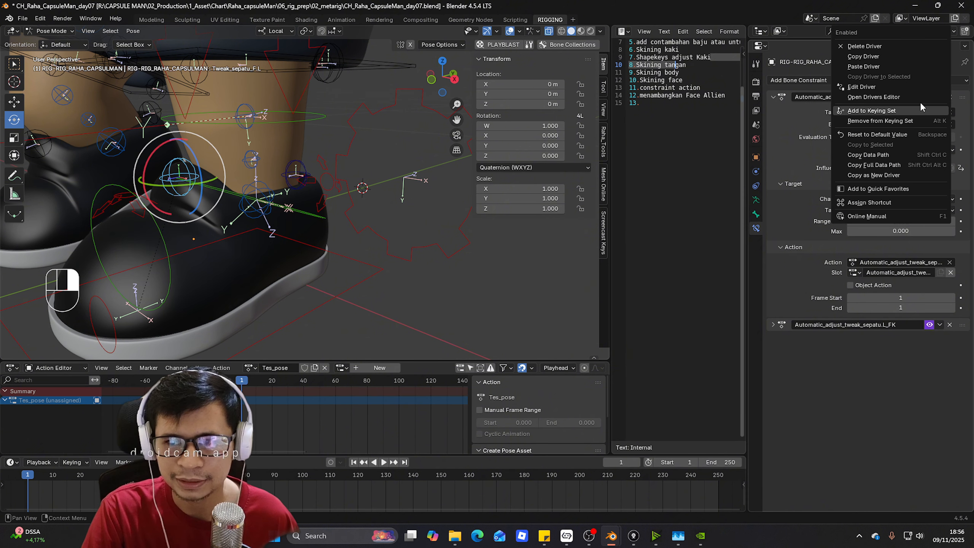
left_click(914, 98)
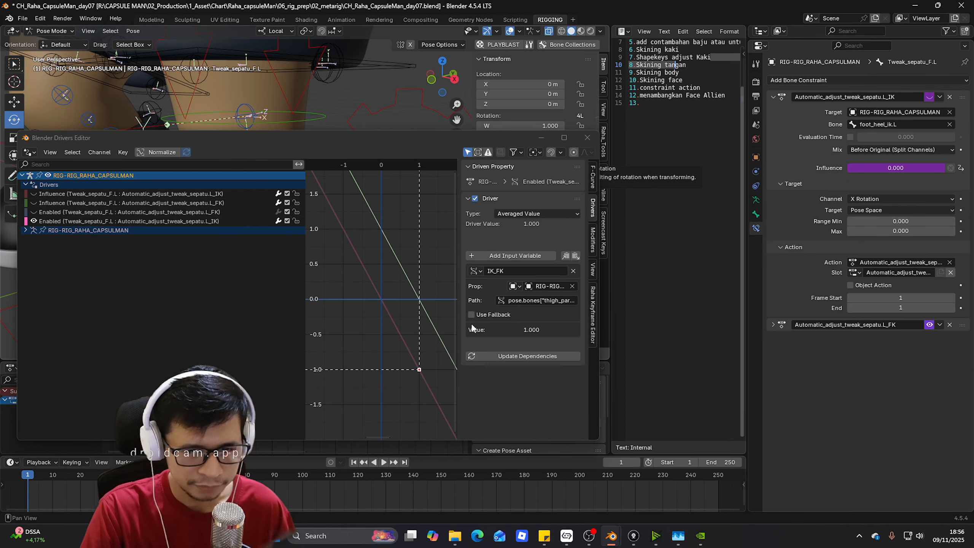
left_click(140, 222)
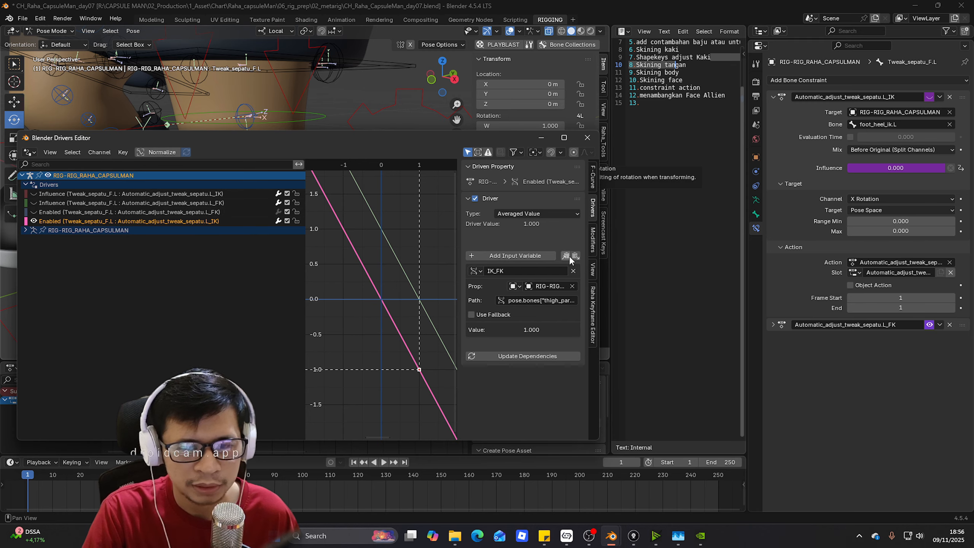
left_click(591, 245)
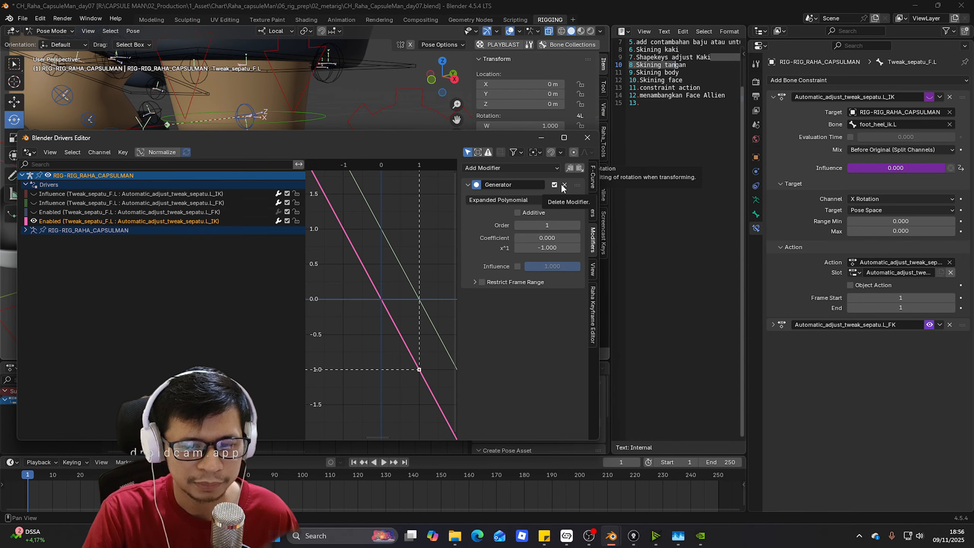
- Try a Generator x^1 coefficient of 0 and a constant coefficient of -1 on the _IK Enabled driver
left_click(548, 247)
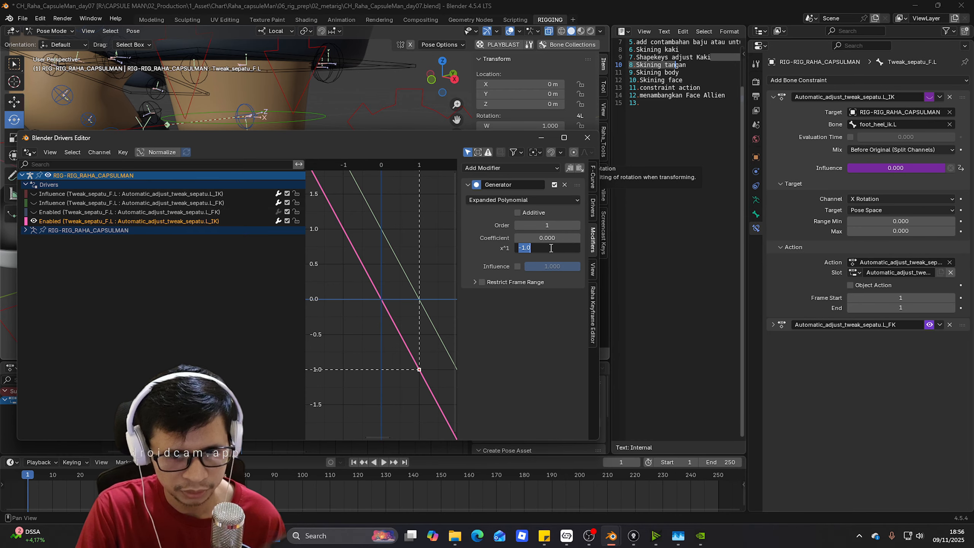
type("0")
key("Return")
left_click(550, 238)
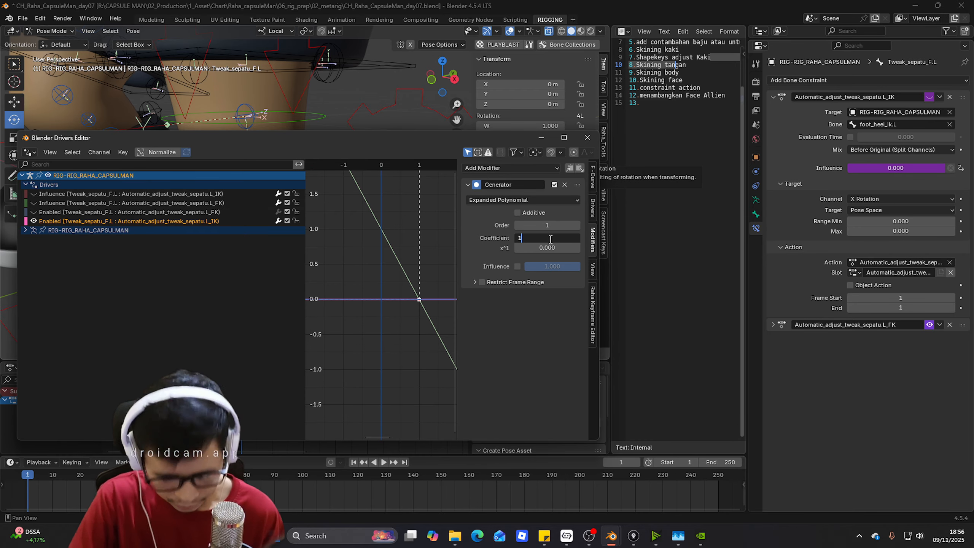
type("-1")
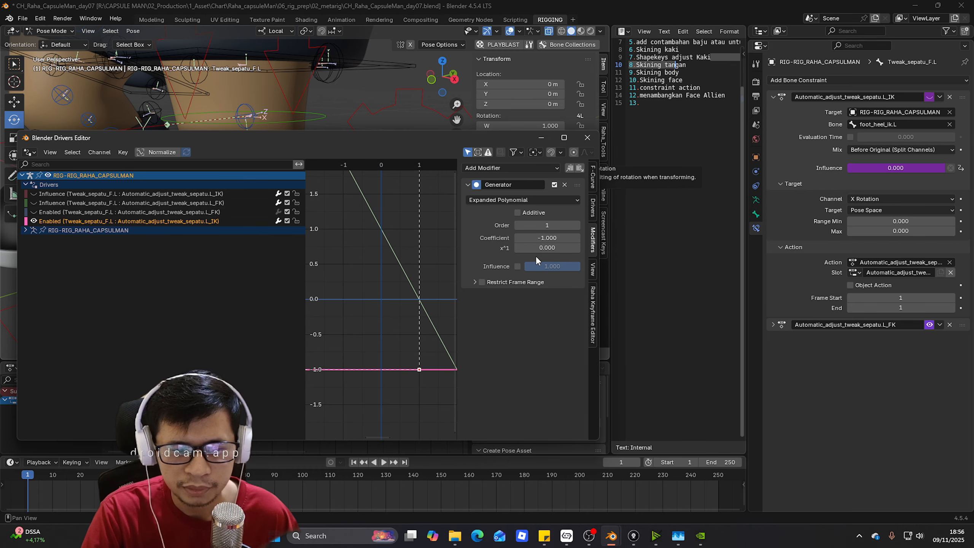
- Delete the Generator modifier and flip the _IK Enabled driver curve by scaling all its points by -1 along Y
left_click(564, 186)
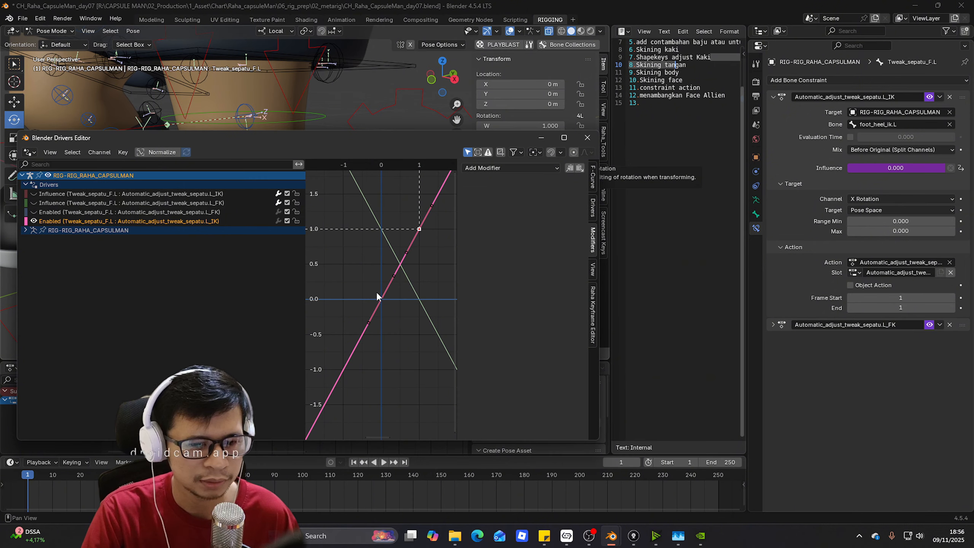
left_click(370, 266)
left_click_drag(333, 199, 444, 341)
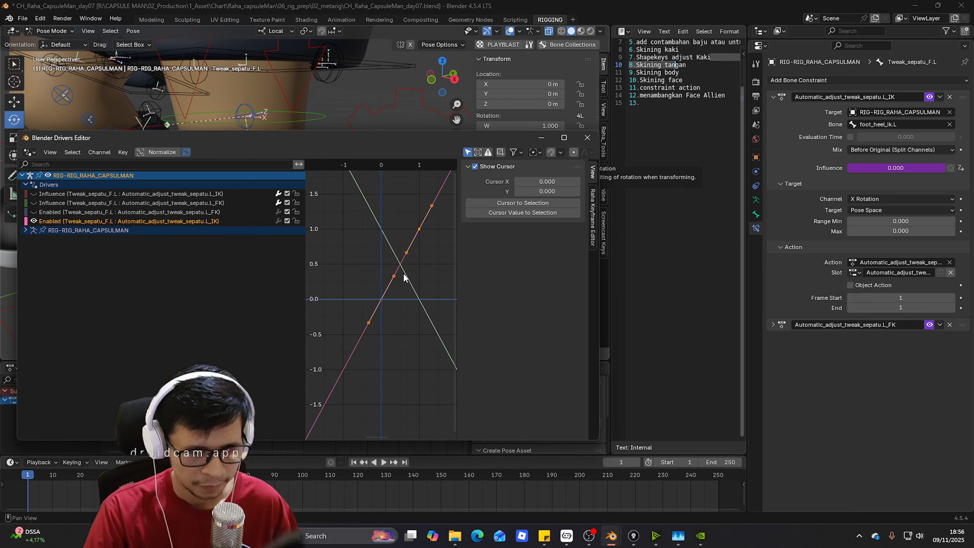
key("s")
key("y")
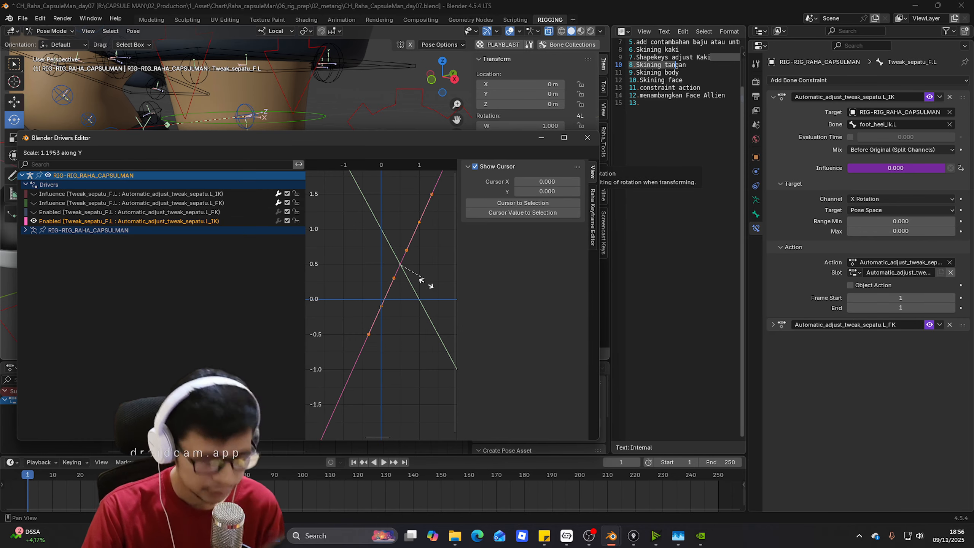
right_click(432, 306)
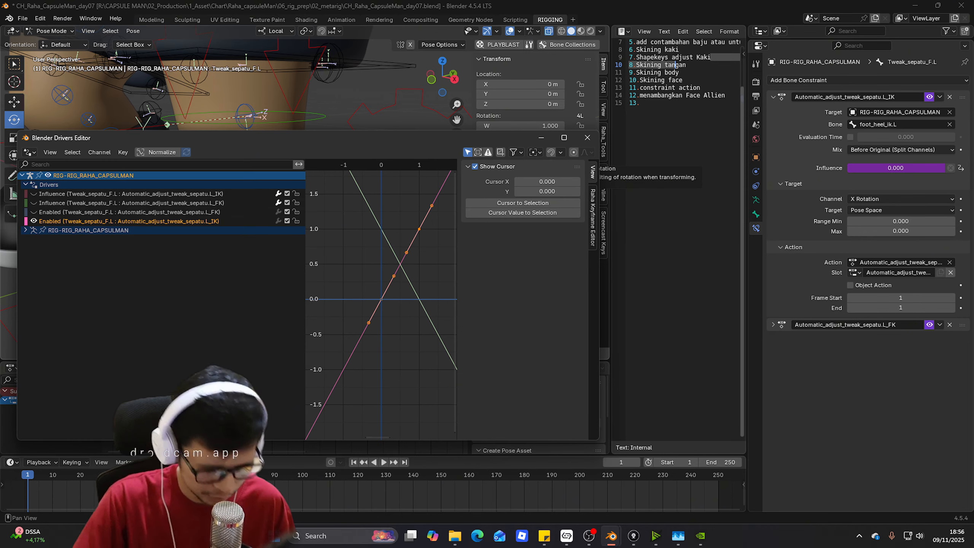
key("s")
key("y")
key("minus")
key("1")
key("Return")
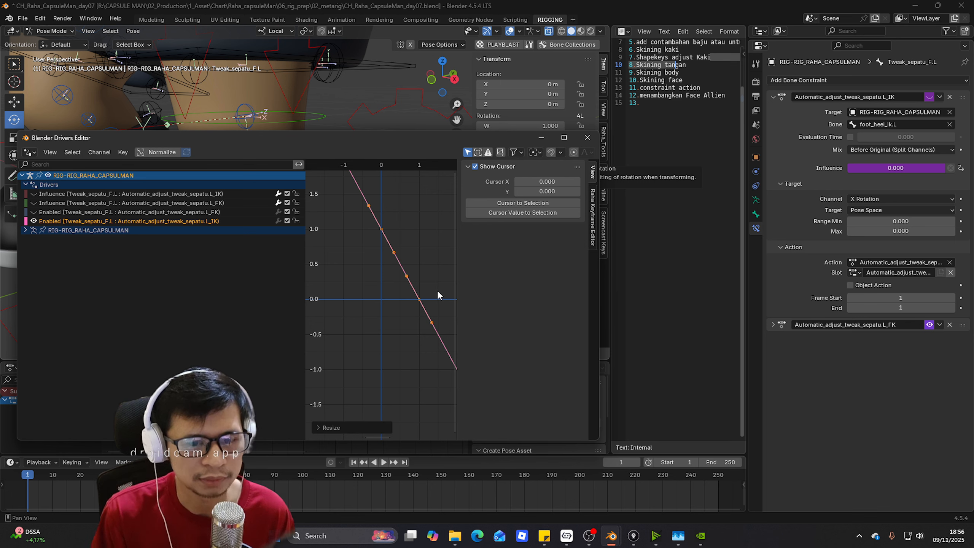
left_click(540, 138)
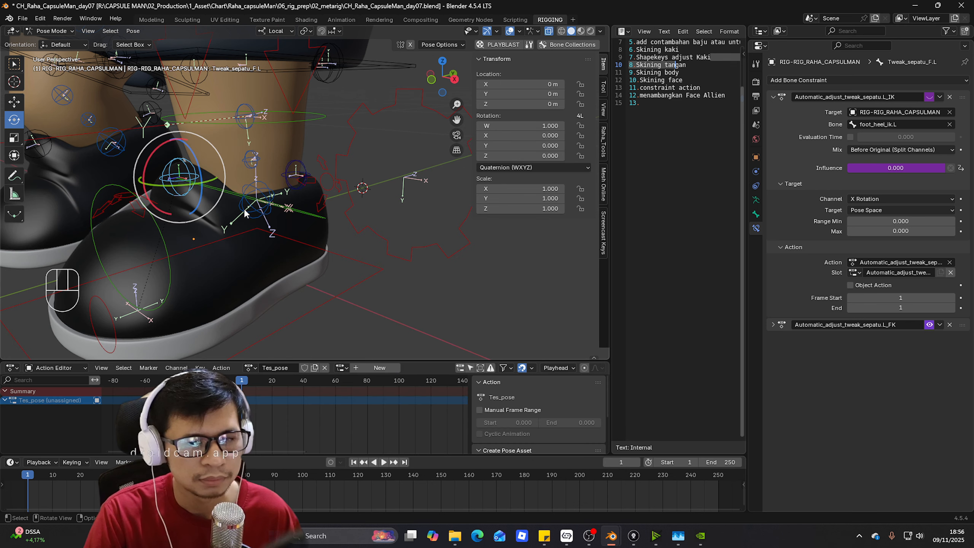
- Set IK_FK on thigh_parent.L to 0 and check which constraint is enabled on Tweak_sepatu_F.L
left_click(343, 162)
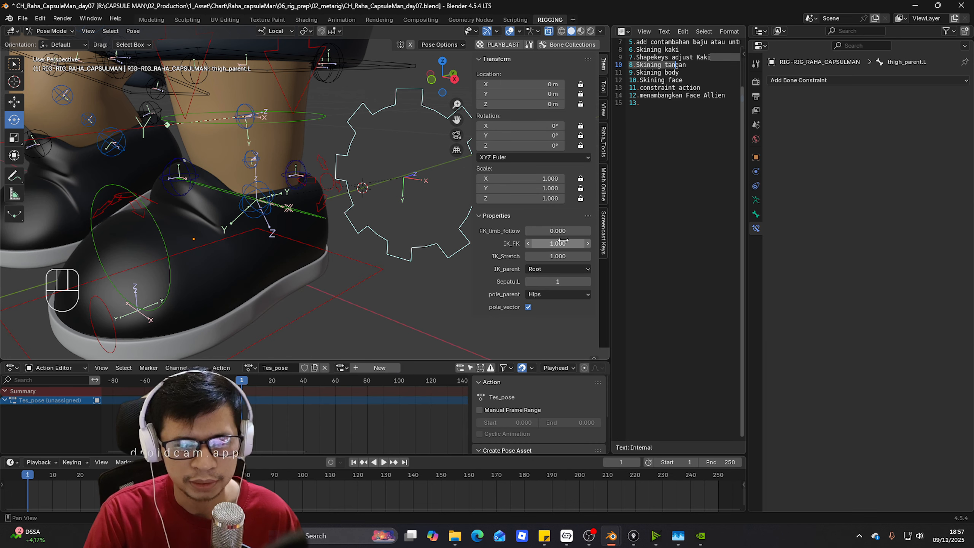
left_click_drag(558, 242, 512, 257)
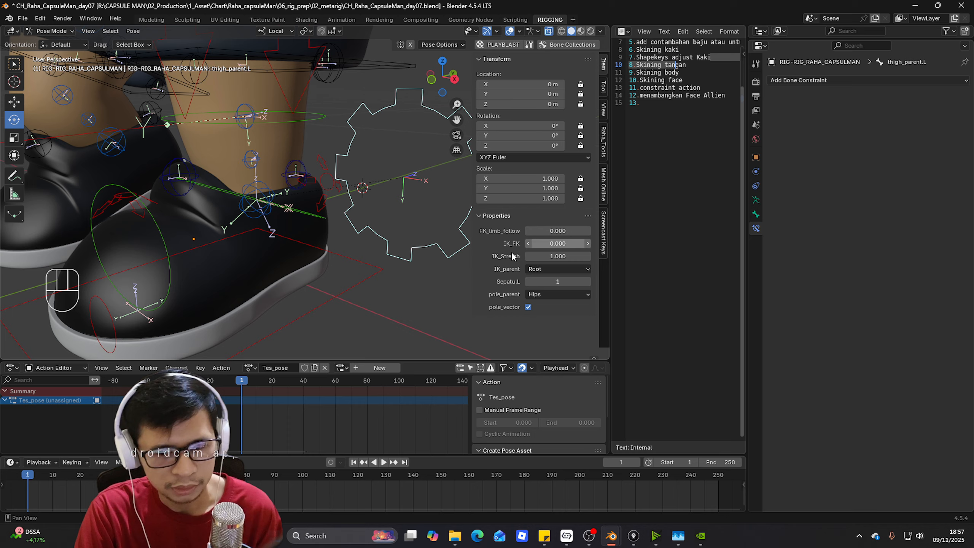
left_click(179, 175)
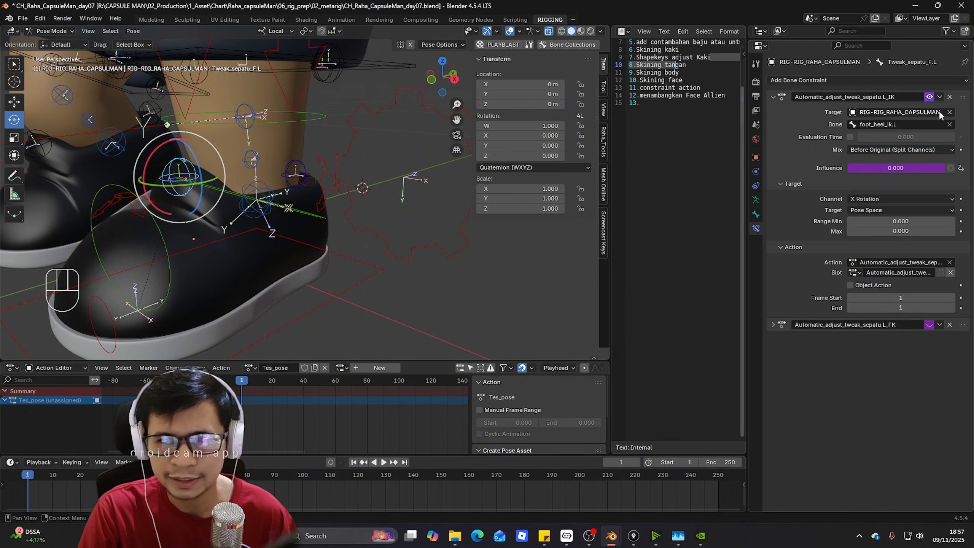
left_click(341, 231)
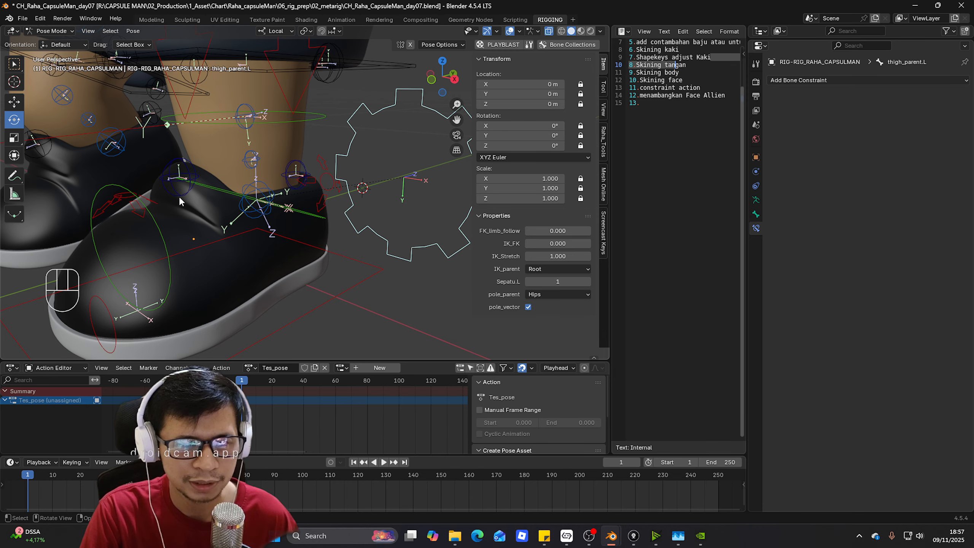
- Rotate foot_heel_ik.L in side view to lift the left heel and inspect the _IK constraint on Tweak_sepatu_F.L
left_click(193, 195)
key("KP_3")
key("r")
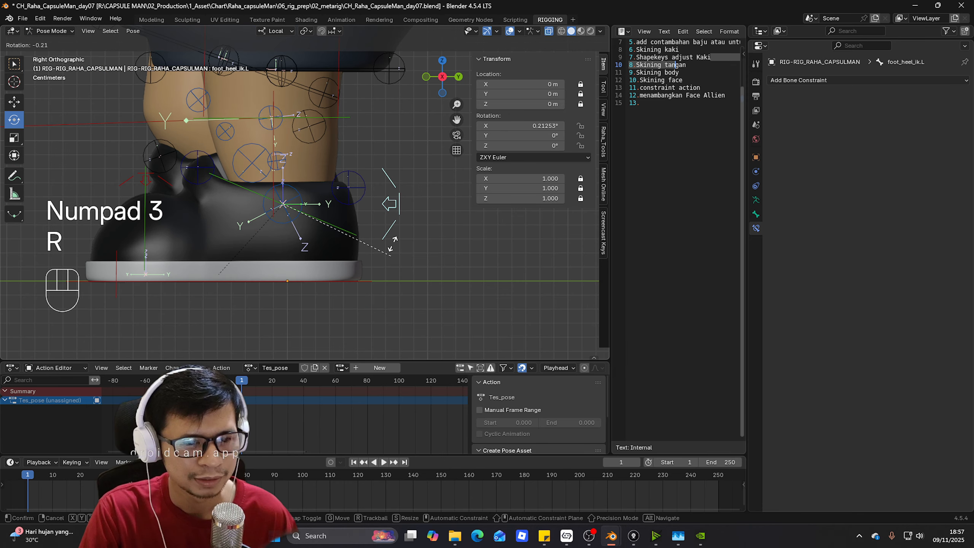
left_click(392, 216)
left_click(121, 161)
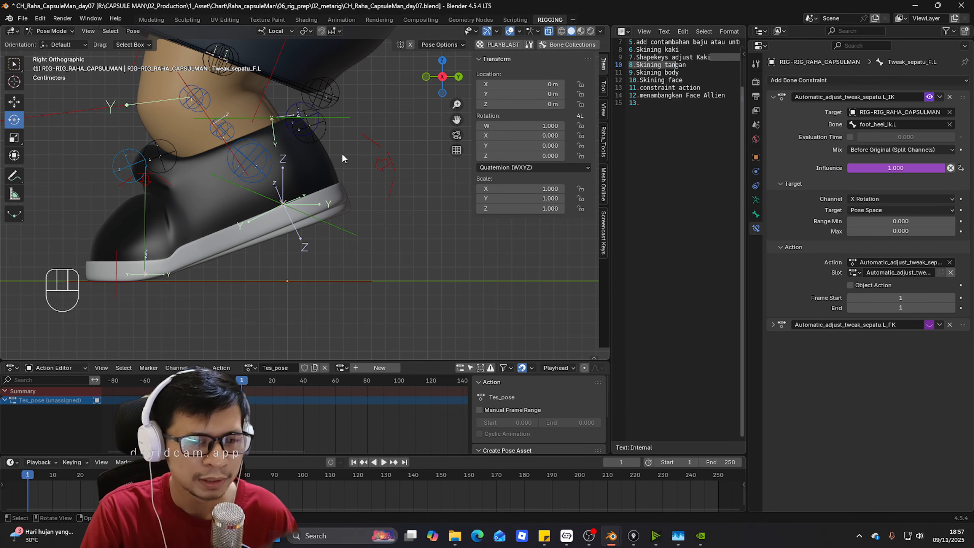
middle_click_drag(383, 171, 310, 151)
key("KP_3")
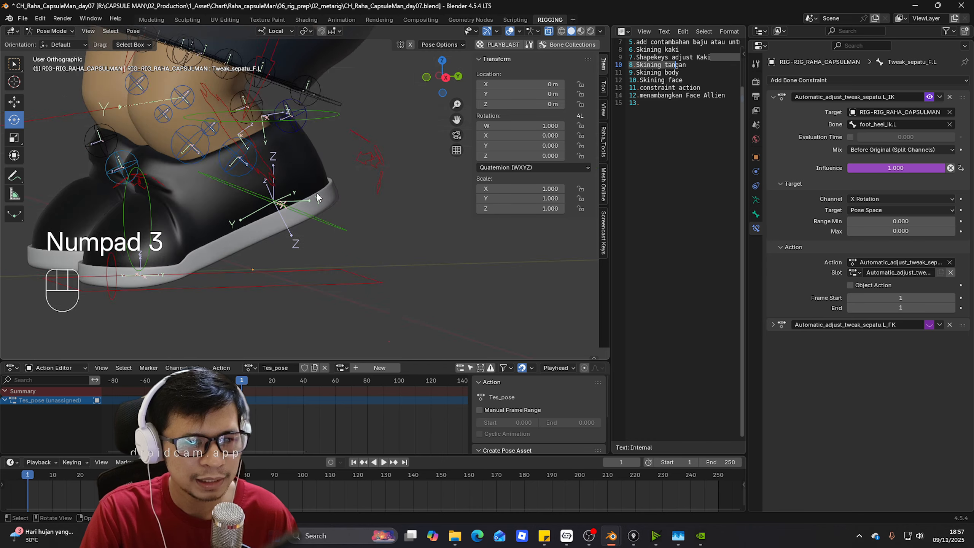
- Test-rotate foot_fk.L with the heel raised, cancel the rotation, and reselect Tweak_sepatu_F.L
left_click(317, 192)
key("r")
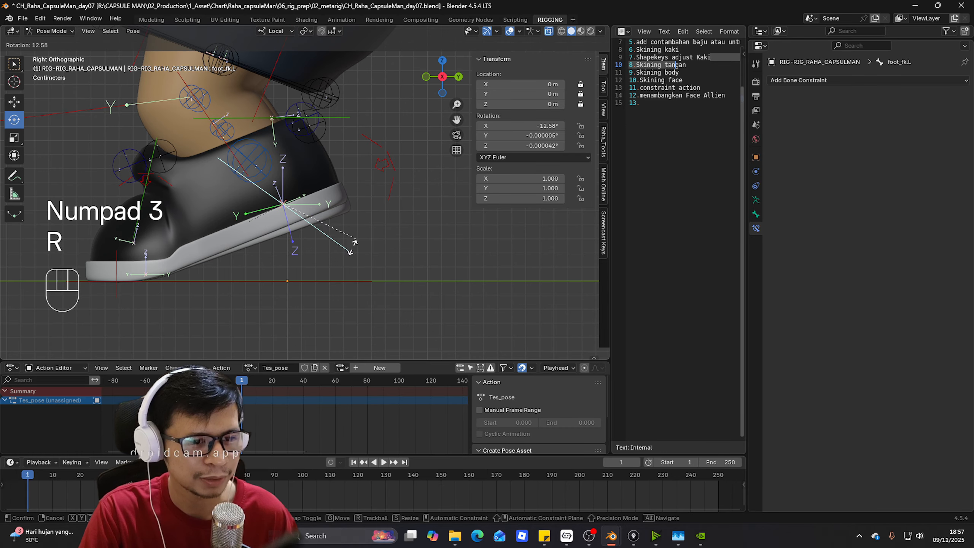
right_click(349, 247)
left_click(128, 163)
mouse_move(342, 175)
middle_mouse_down()
mouse_move(294, 148)
mouse_move(352, 165)
middle_mouse_up()
- Set IK_FK on thigh_parent.L to 1 and check both constraints on Tweak_sepatu_F.L
left_click(352, 165)
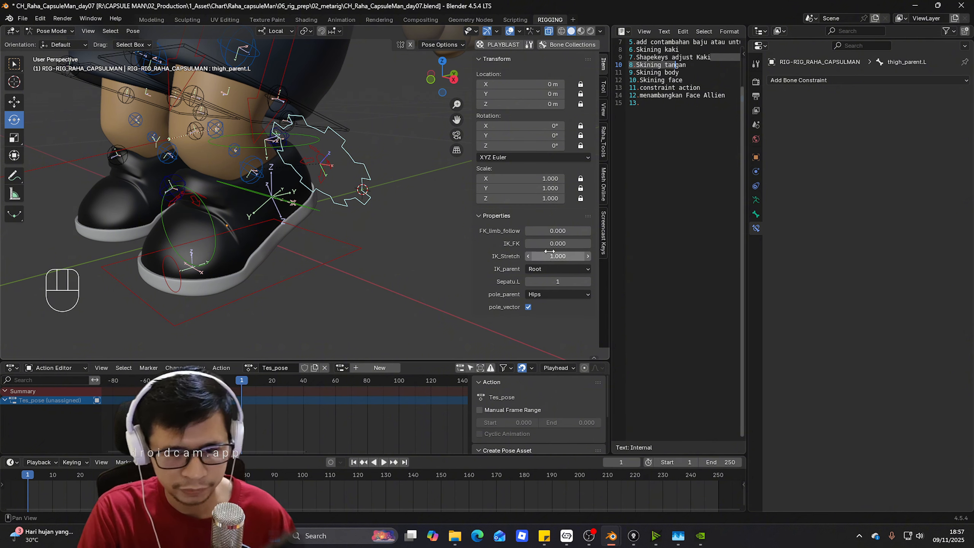
left_click(552, 243)
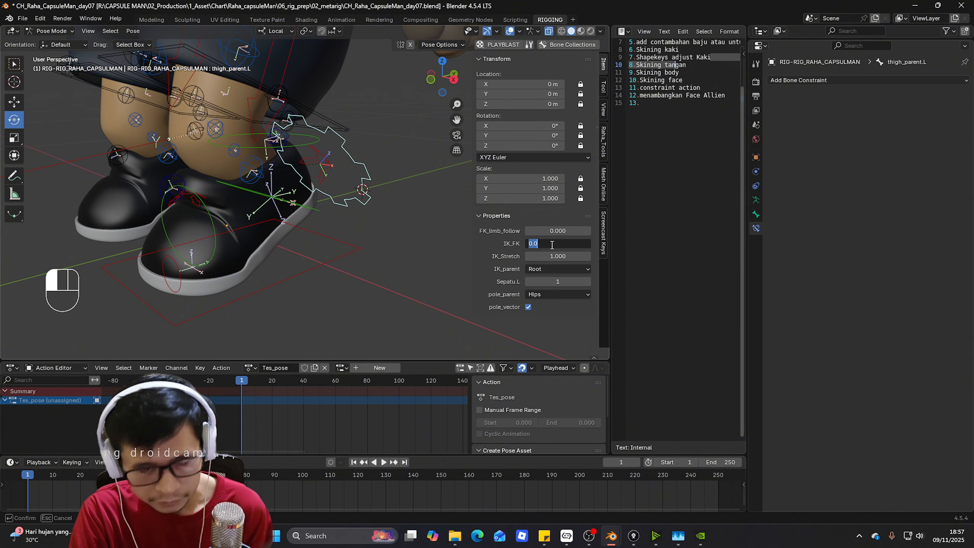
type("1")
key("Return")
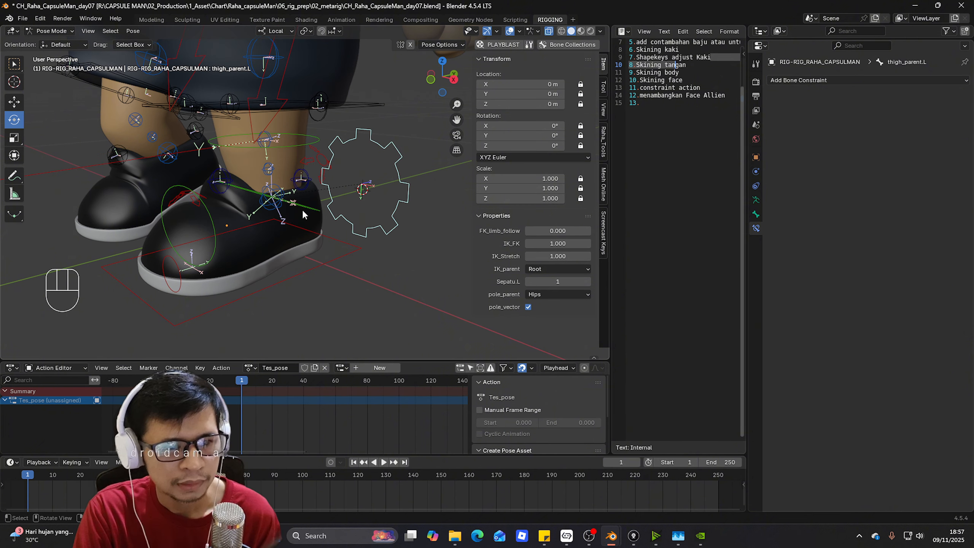
key("KP_3")
left_click(234, 186)
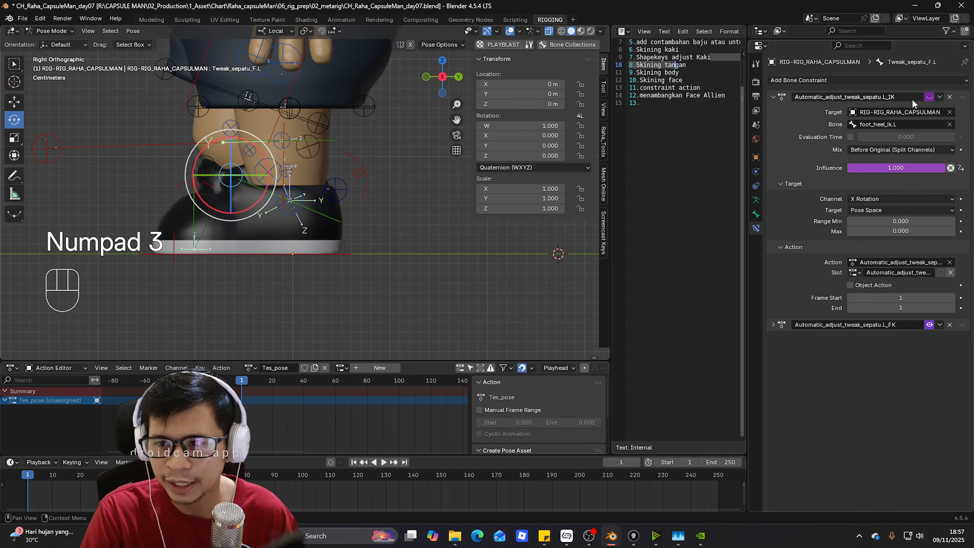
- Test the left shoe's FK adjustment by rotating foot_fk.L in side view, and cancel the rotation
left_click(361, 198)
key("r")
right_click(362, 218)
left_click(341, 218)
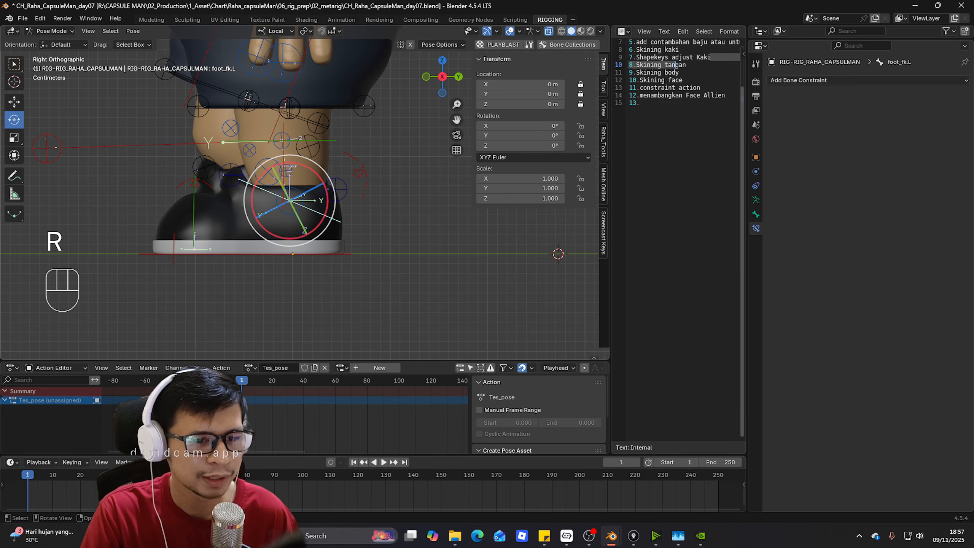
key("r")
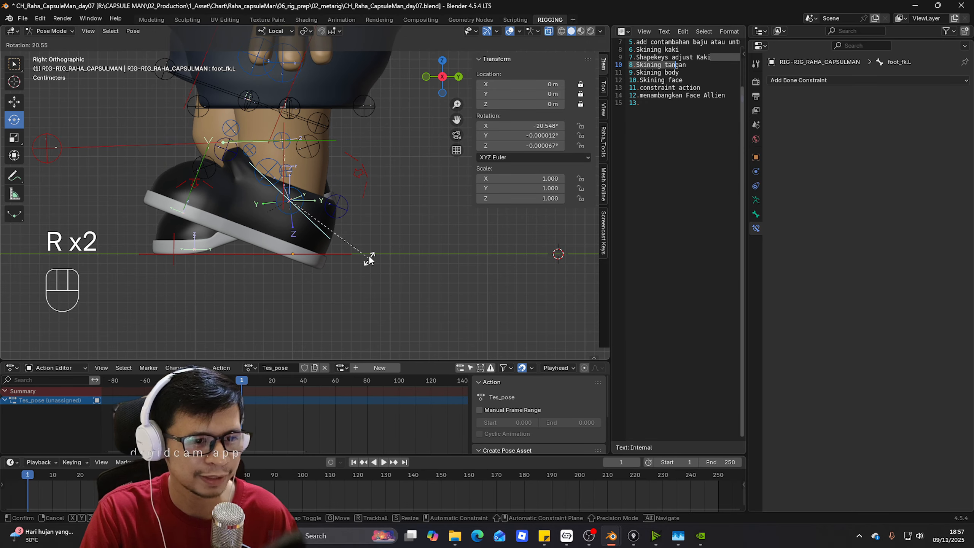
right_click(380, 237)
- Clear the rotation and location of all visible pose bones and save the file
key("a")
key("alt+r")
key("alt+g")
key("KP_1")
scroll(403, 235, "up", 4)
key("ctrl+s")
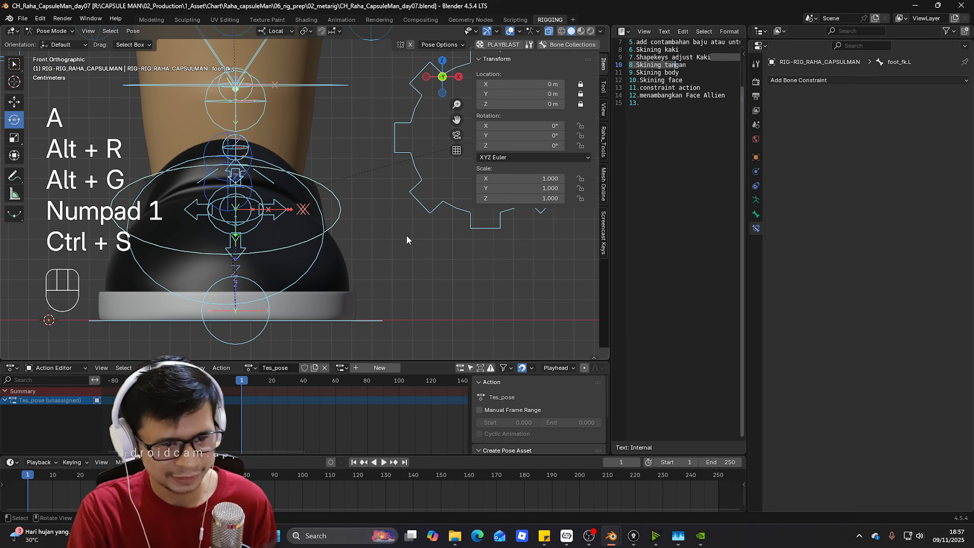
- Show the right leg's IK and FK bone collections alongside the left leg's controls
scroll(409, 240, "down", 3)
middle_click_drag(408, 245, 373, 247)
key("n")
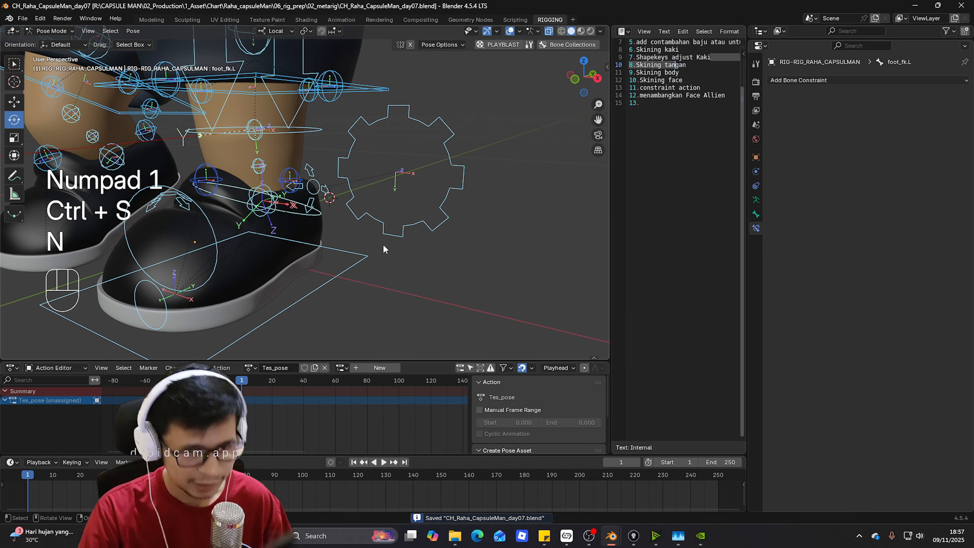
scroll(383, 243, "down", 3)
middle_click_drag(352, 201, 513, 228, "shift")
key("alt+r")
key("alt+g")
left_click(556, 45)
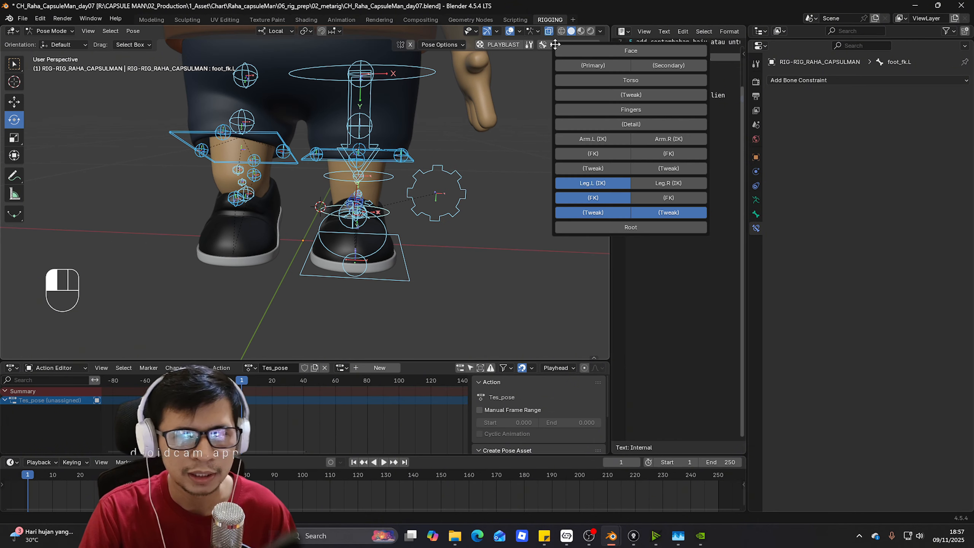
left_click(643, 197)
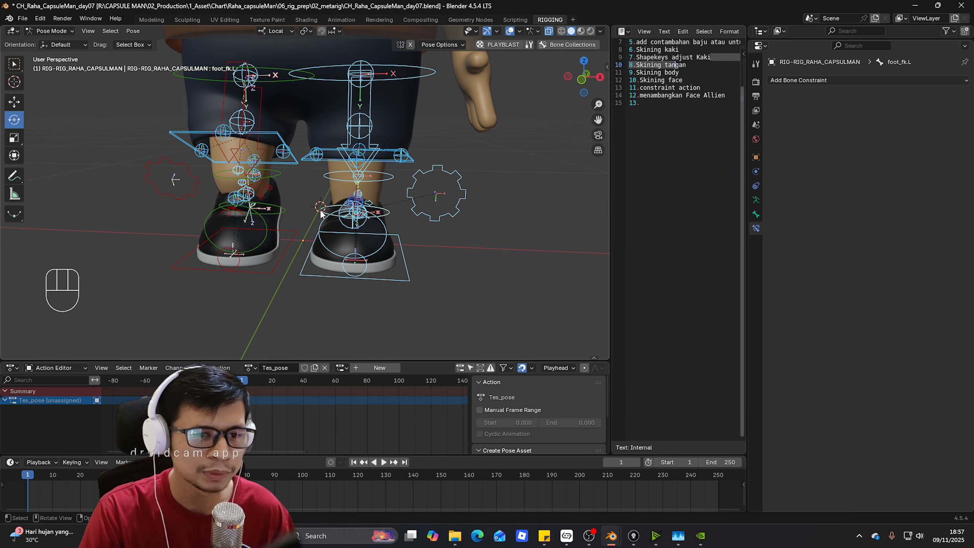
- Reset rotation and location on all bones of both legs, save the file, and deselect the bones
key("a")
key("alt+r")
key("alt+g")
key("ctrl+s")
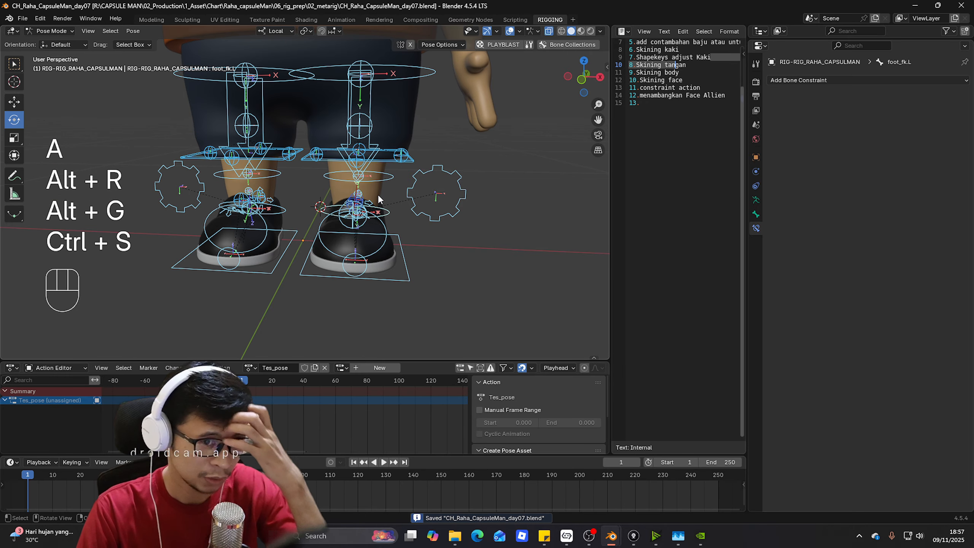
left_click(474, 220)
- Select Tweak_sepatu_F.R on the right shoe and review its _IK and _FK action constraints
middle_click_drag(474, 221, 451, 233)
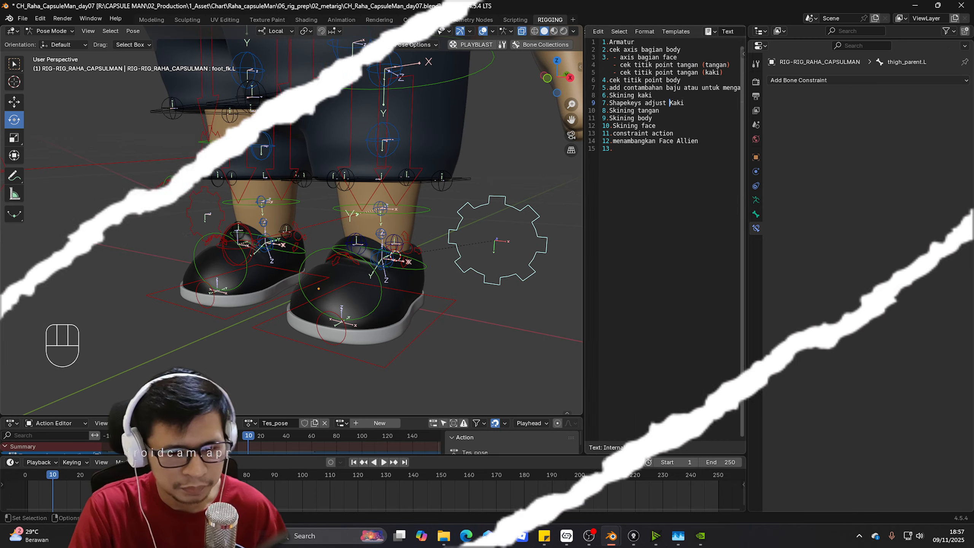
middle_click_drag(292, 237, 271, 241)
scroll(271, 242, "up", 2)
left_click(232, 228)
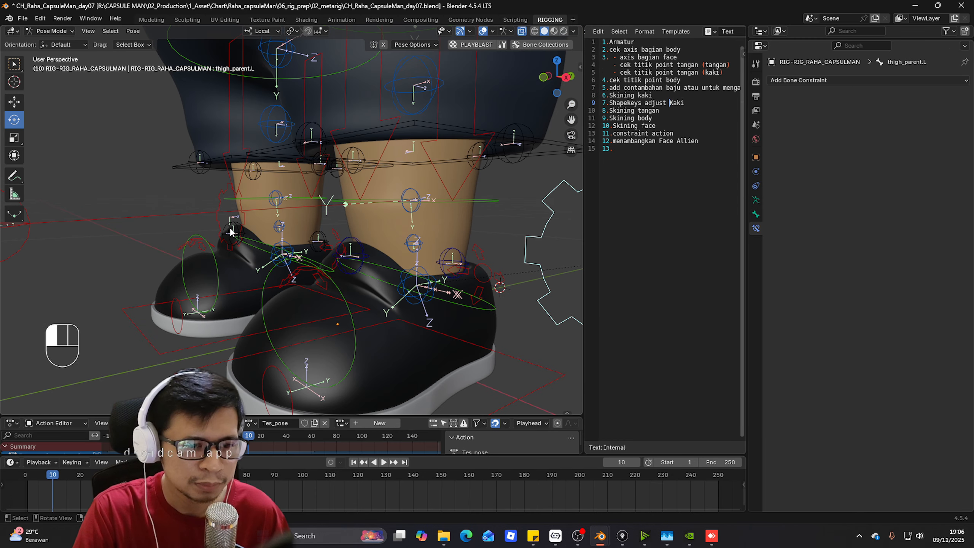
middle_click_drag(378, 202, 560, 232, "shift")
scroll(352, 207, "down", 1)
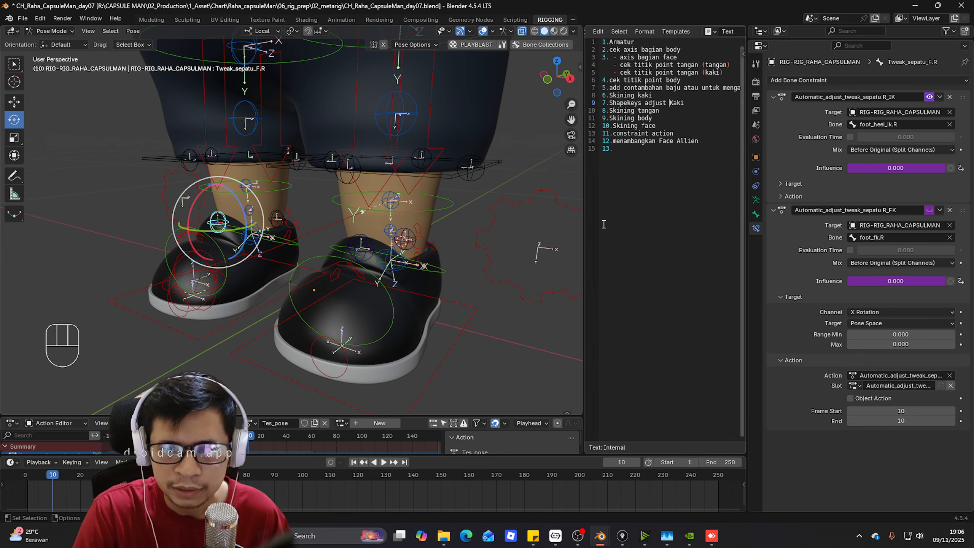
- Select Tweak_sepatu_F.L on the left shoe and hide the IK and FK bone collections of both legs
scroll(408, 264, "up", 1)
left_click(392, 252)
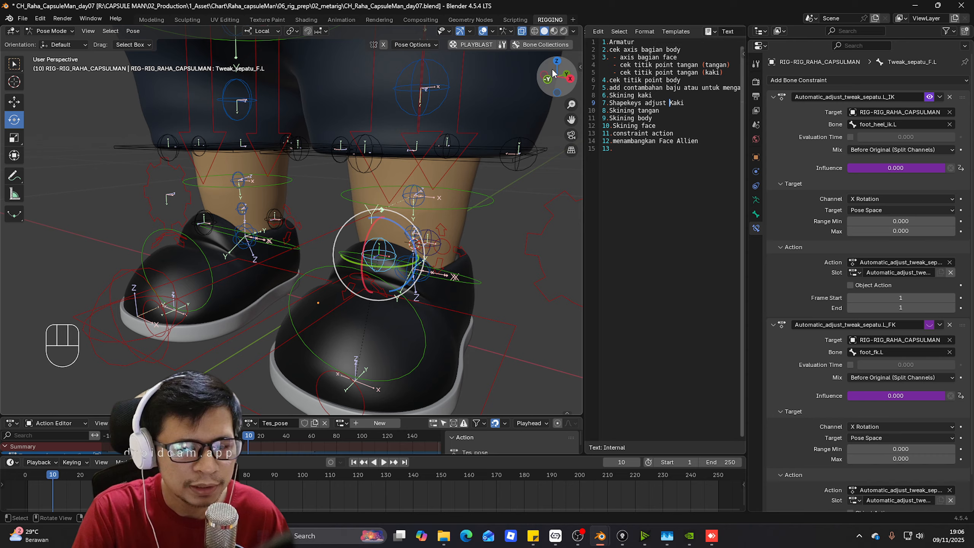
left_click(543, 45)
left_click(609, 185)
left_click(609, 191)
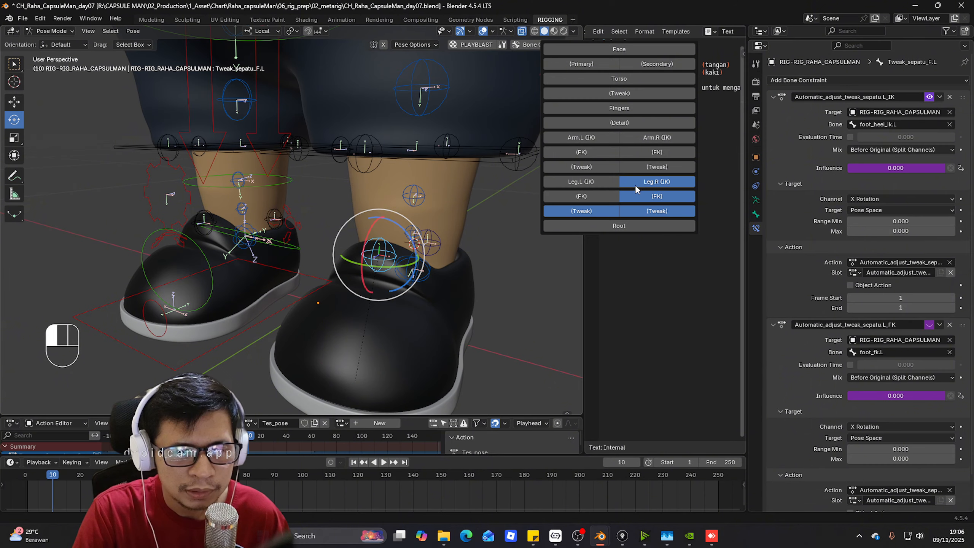
left_click(634, 184)
left_click(634, 193)
- Show the left leg's IK bone collection and bring the left shoe into view
middle_click_drag(381, 243, 335, 223)
left_click(549, 48)
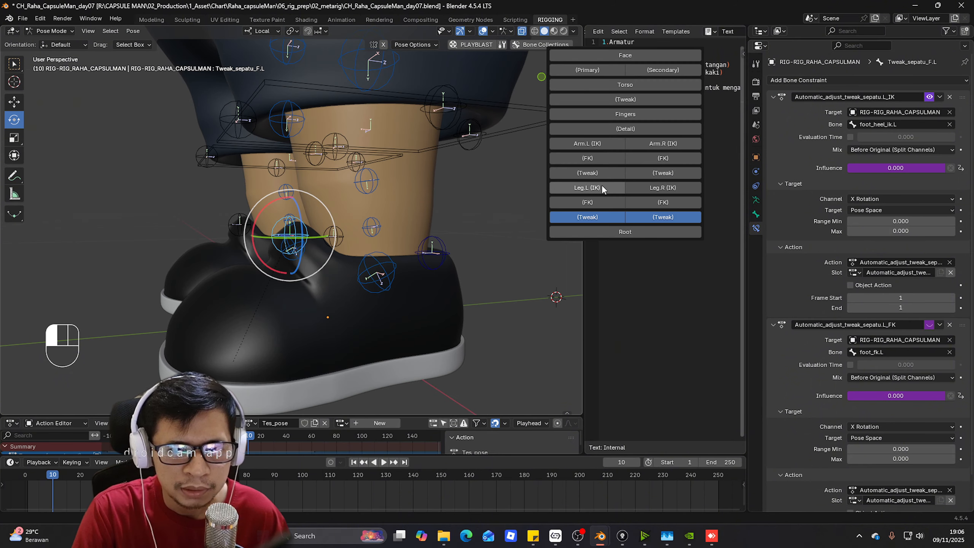
left_click(601, 184)
middle_click_drag(488, 254, 377, 258)
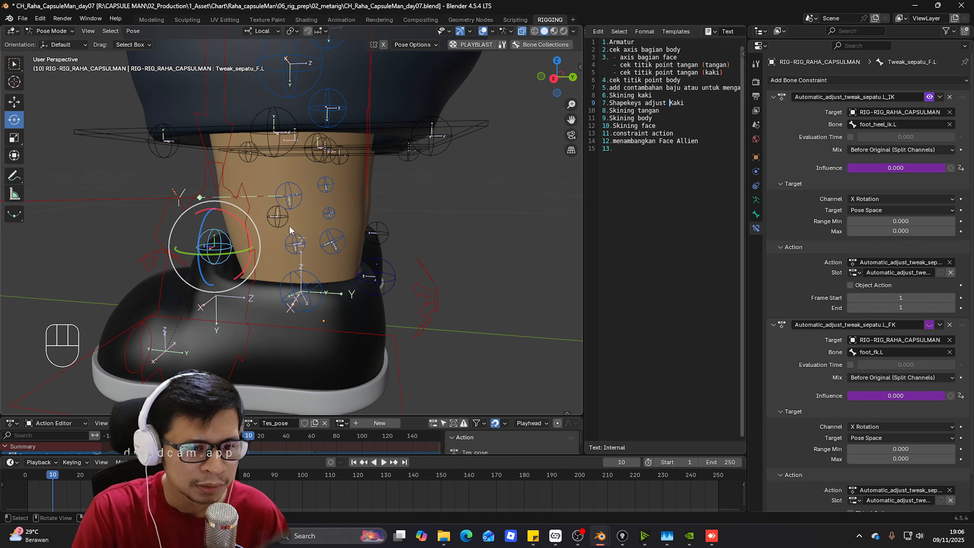
- Try moving the back shoe tweak bones Tweak_sepatu_B.L and Tweak_sepatu_B.R
key("KP_3")
scroll(422, 252, "up", 3)
left_click(452, 265)
key("g")
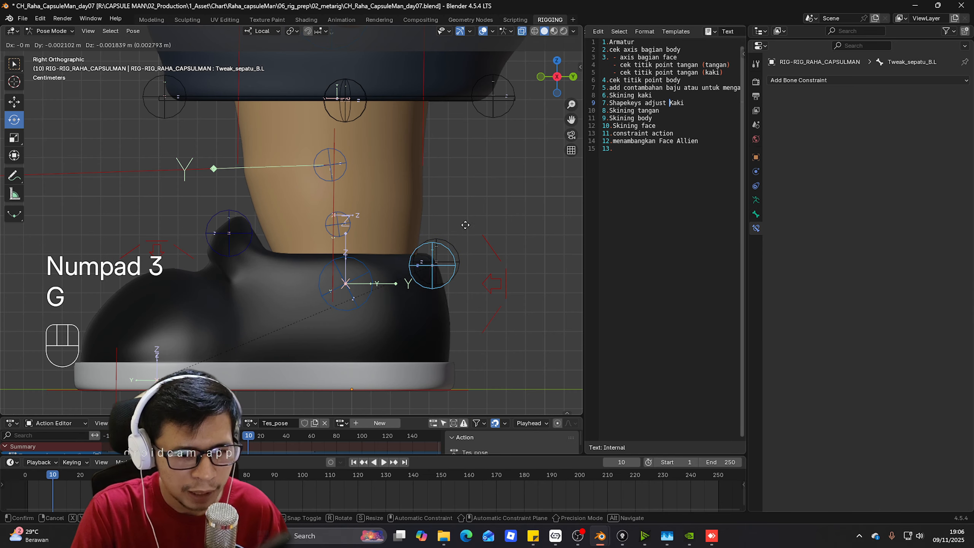
left_click(455, 267)
middle_click_drag(455, 268, 440, 251)
left_click(395, 240)
key("g")
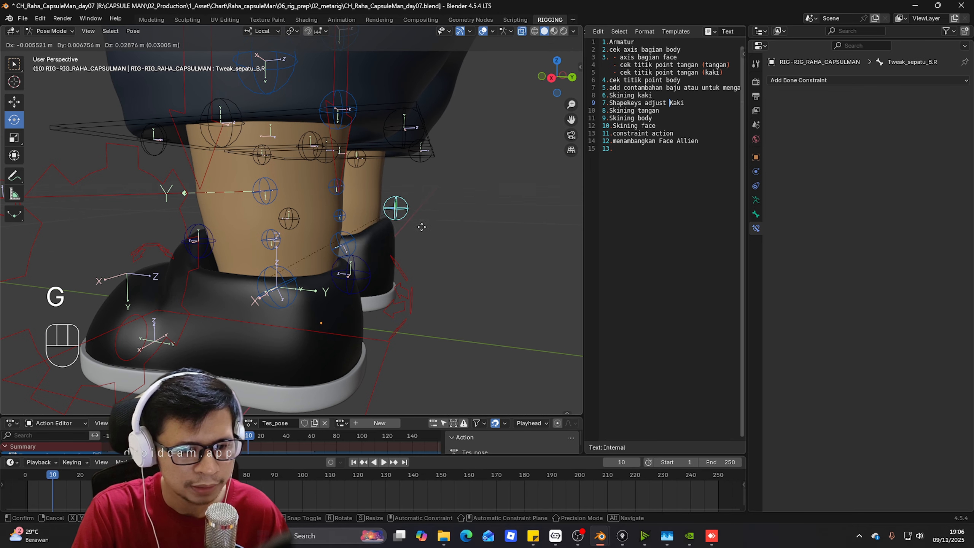
right_click(423, 227)
- Select foot_heel_ik.L in the right side view and rotate it to test how the left shoe lifts at the heel
key("KP_3")
left_click(410, 246)
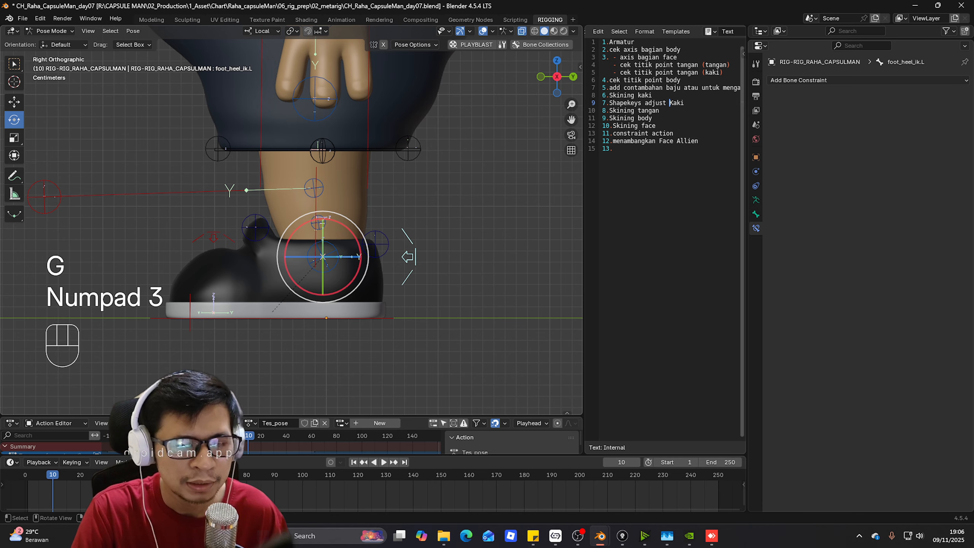
key("r")
left_click(427, 242)
scroll(427, 242, "up", 2)
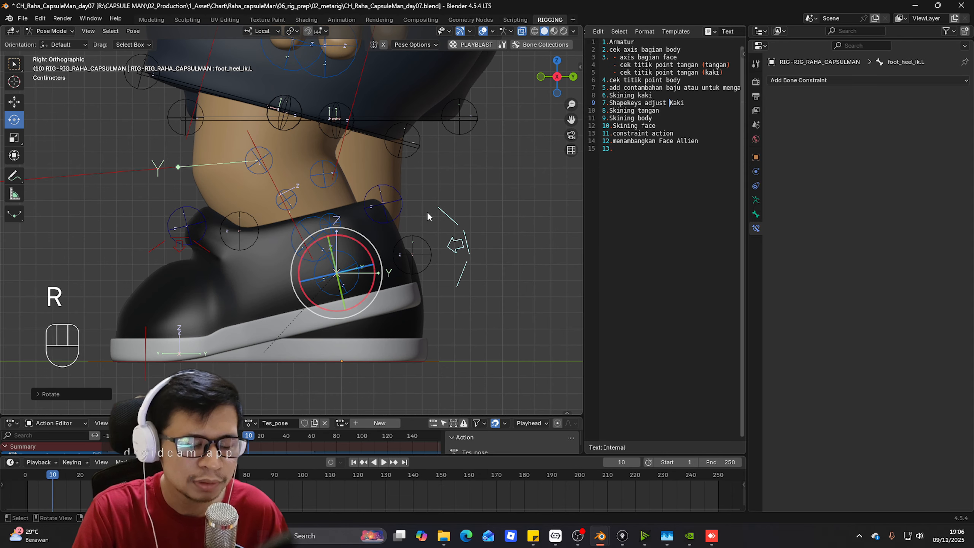
key("r")
key("r")
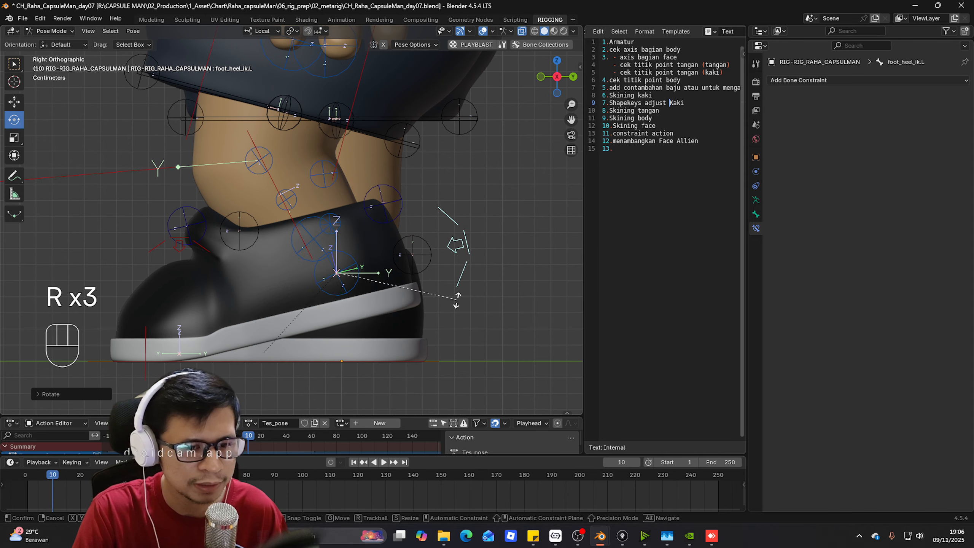
right_click(450, 339)
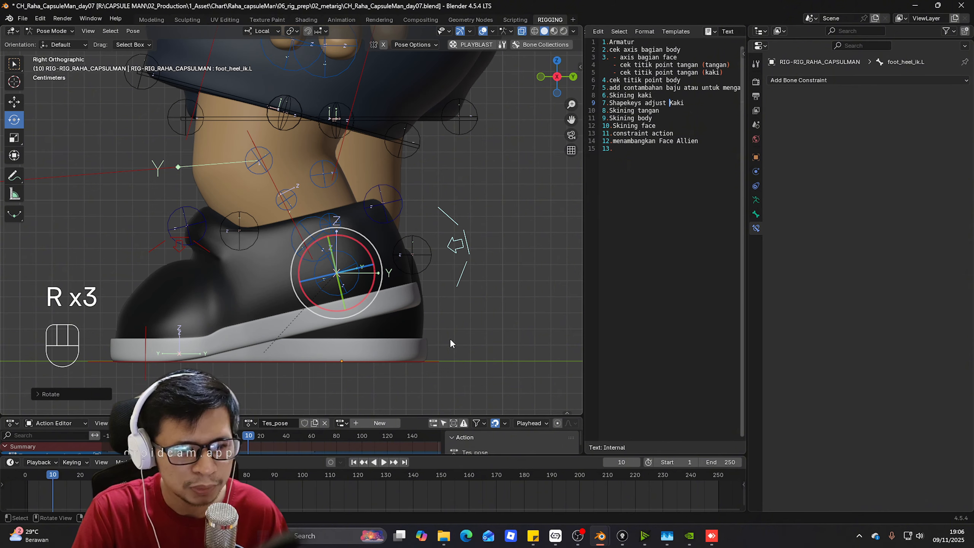
key("r")
- Reset the rotation and location of all visible pose bones
key("a")
key("alt+r")
key("alt+g")
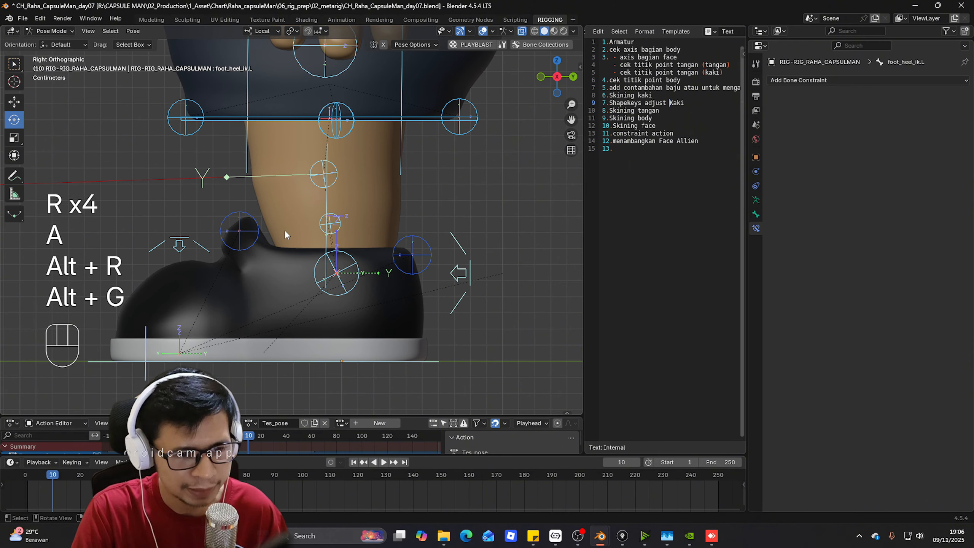
mouse_move(284, 229)
middle_mouse_down()
mouse_move(313, 247)
mouse_move(292, 237)
middle_mouse_up()
- Select Tweak_sepatu_F.R on the right shoe and show the right leg's IK bone collection
left_click(203, 217)
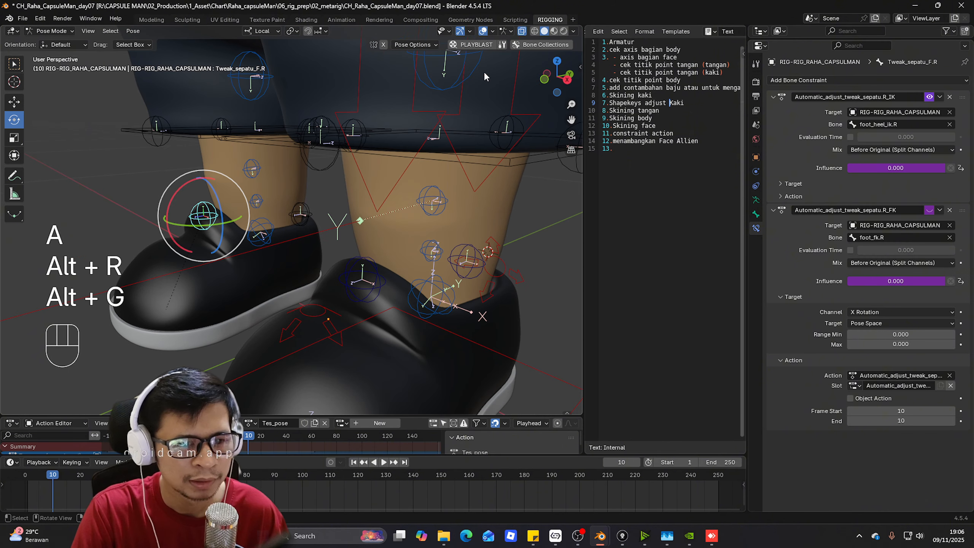
left_click(527, 46)
left_click(608, 181)
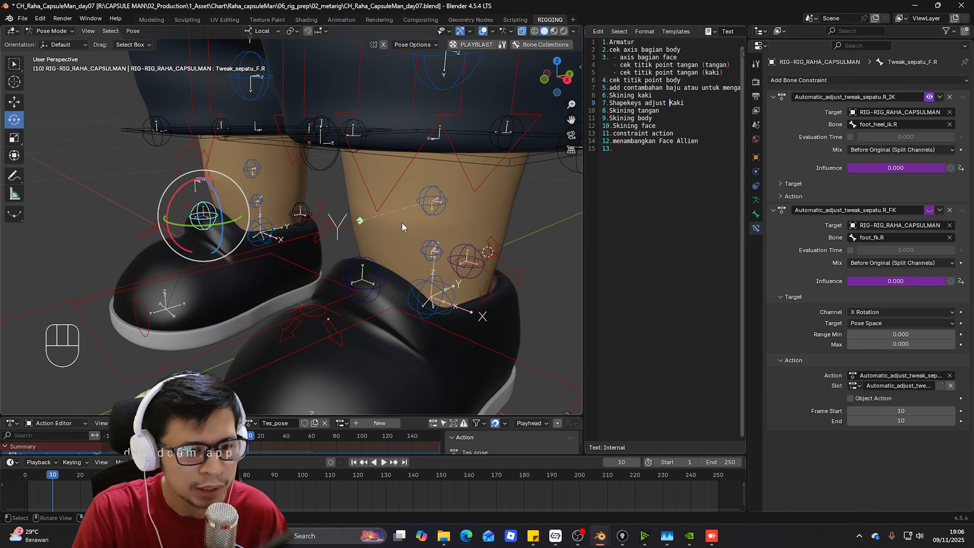
- Select foot_heel_ik.R and rotate it around its local axis to test the right shoe's heel lift
left_click(320, 201)
middle_click_drag(288, 238, 239, 256)
key("r")
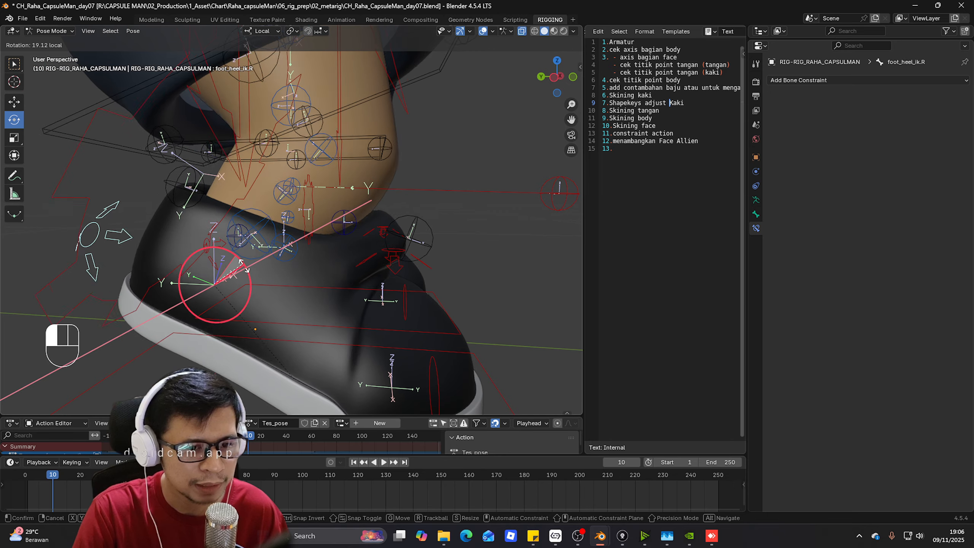
left_click_drag(242, 260, 234, 254)
scroll(269, 249, "down", 4)
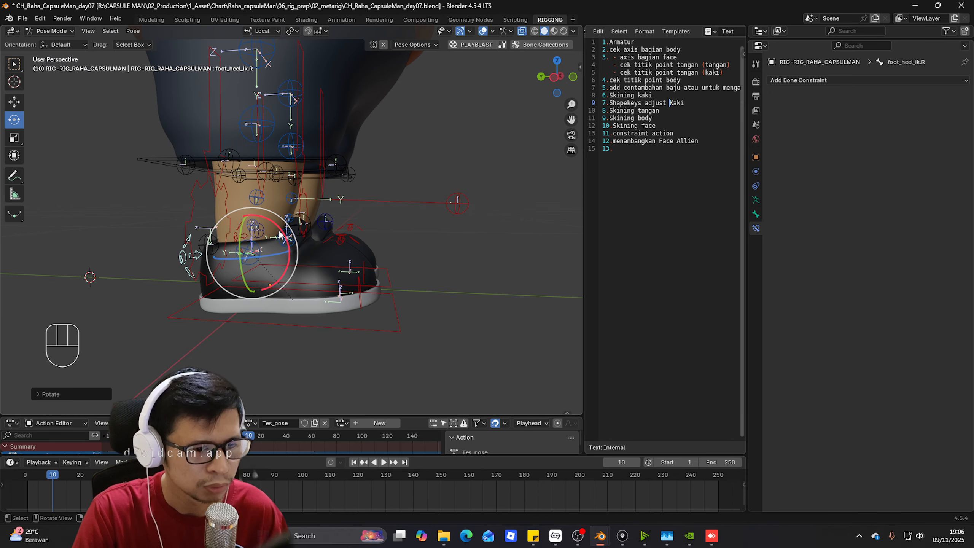
left_click_drag(281, 232, 279, 231)
- Select thigh_parent.R and set its IK_FK custom property to 1.000
left_click(223, 193)
middle_click_drag(379, 216, 332, 217)
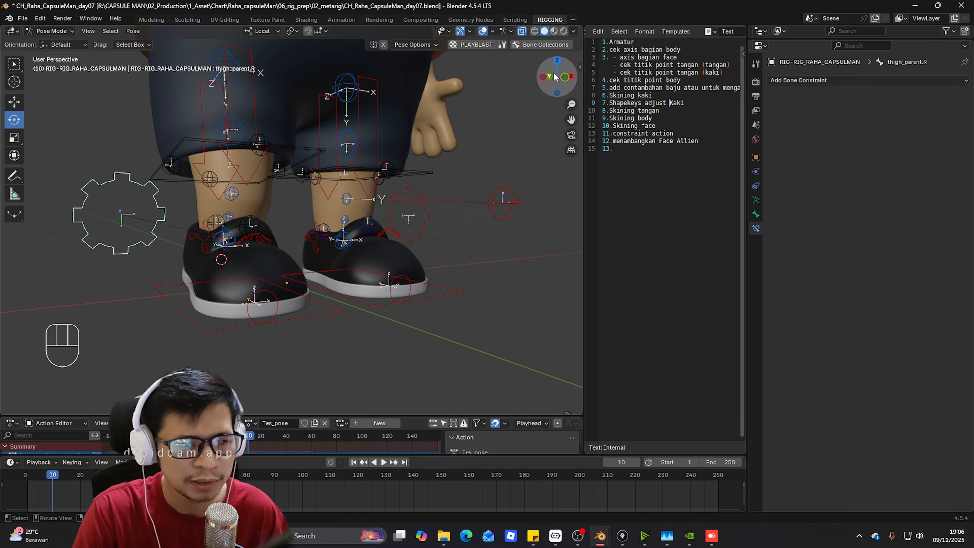
left_click(578, 66)
scroll(523, 352, "down", 10)
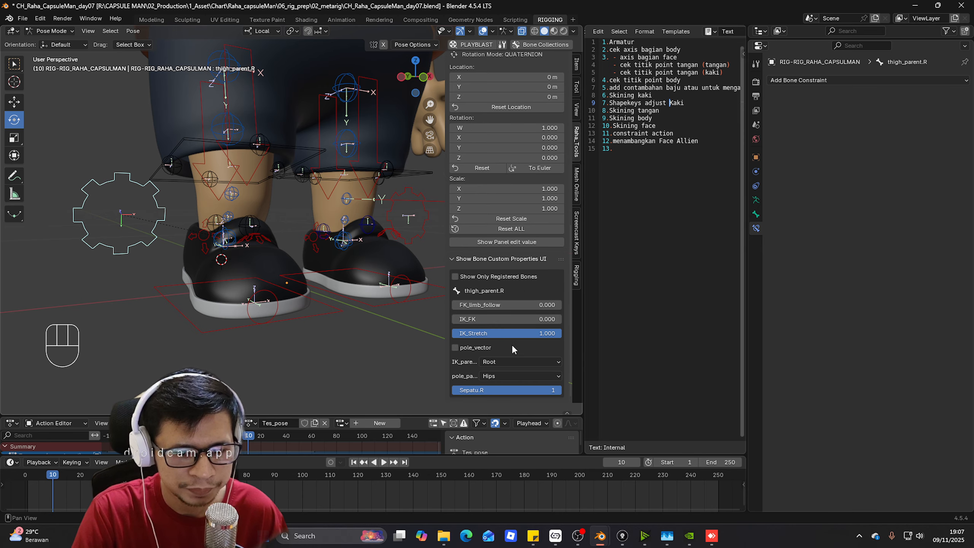
key("Return")
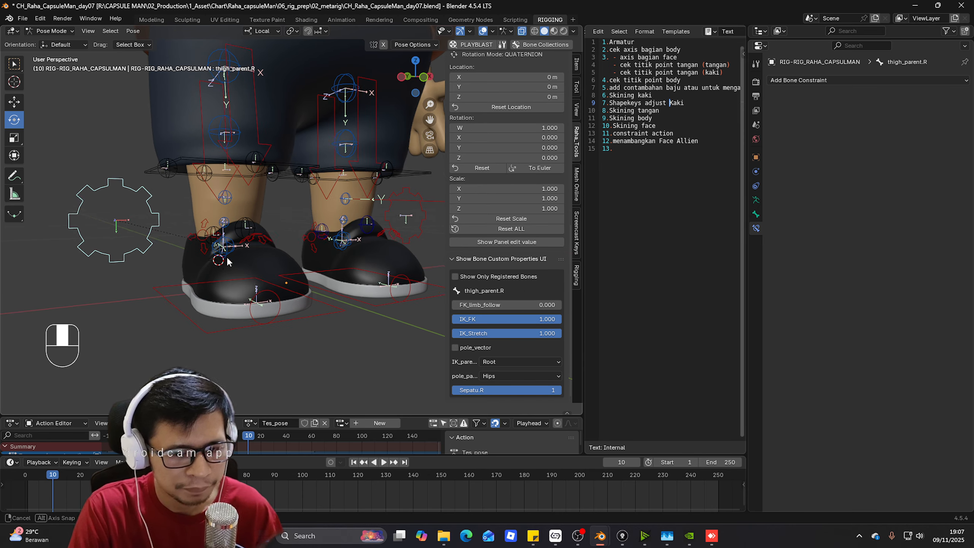
- Show the FK bone collections of the left and right legs
middle_click_drag(291, 280, 258, 259)
left_click(523, 44)
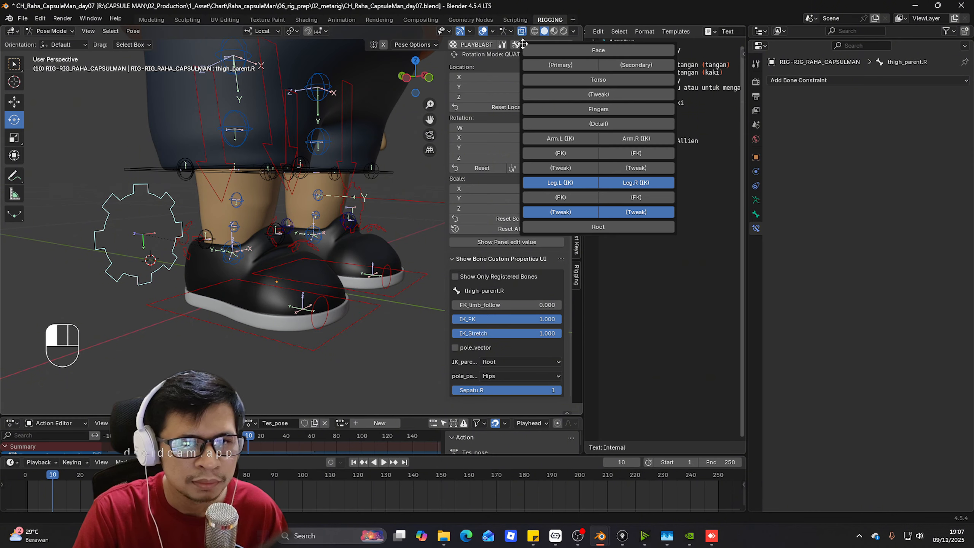
left_click(559, 198)
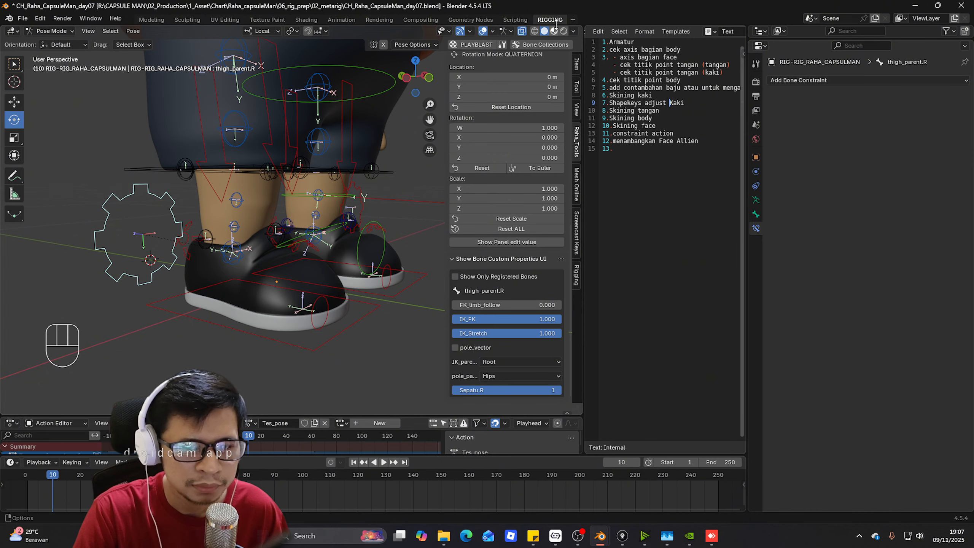
left_click(535, 45)
left_click(641, 196)
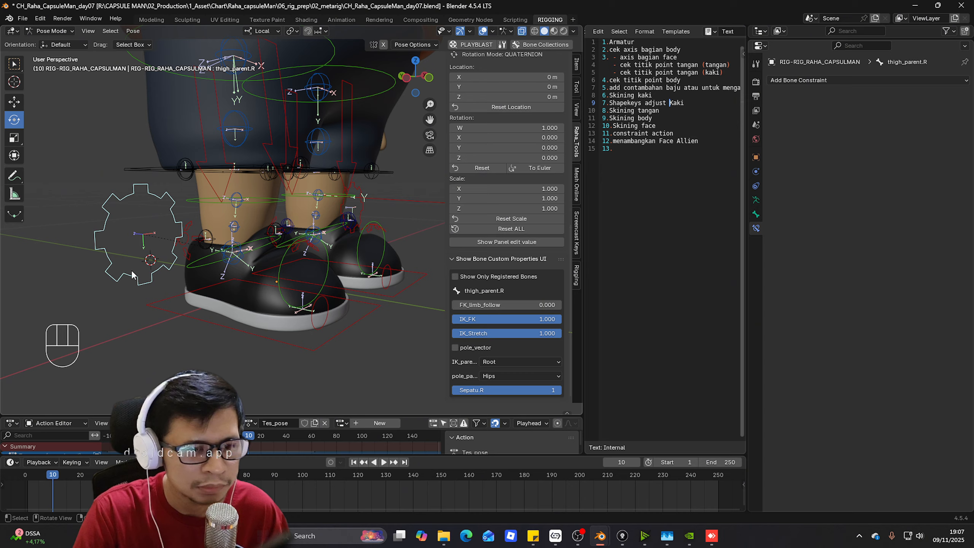
- Rotate foot_fk.R to test the right shoe in FK, and review the custom properties of thigh_parent.R
left_click(185, 266)
scroll(182, 270, "up", 3)
left_click_drag(229, 284, 226, 250)
middle_click_drag(214, 245, 201, 219)
left_click(143, 227)
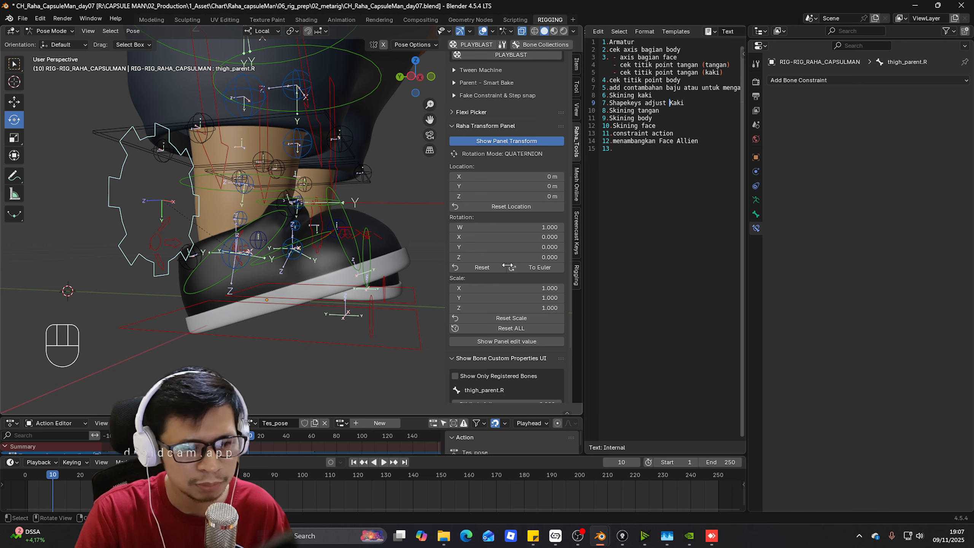
scroll(536, 307, "down", 5)
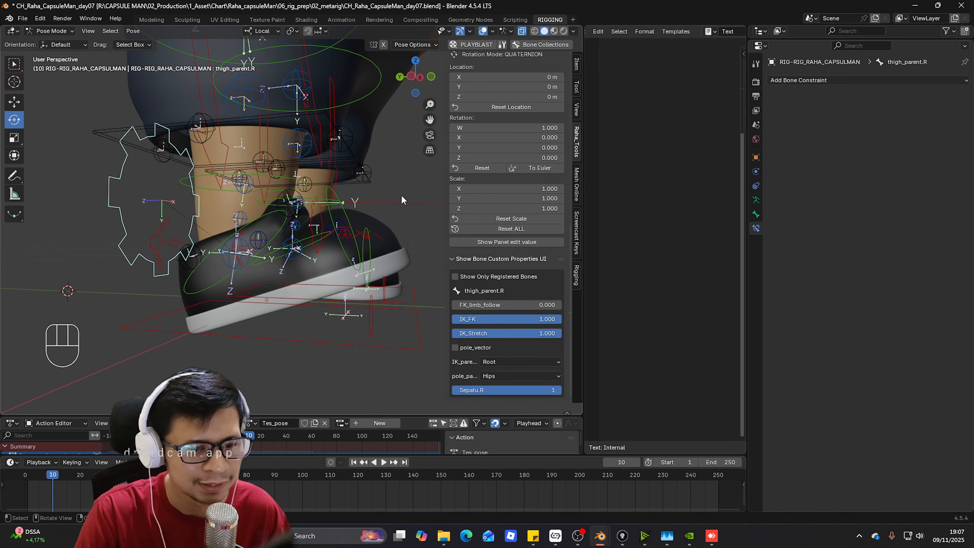
- Open the drivers of Tweak_sepatu_F.R's _FK constraint and examine its Enabled driver and the rotation_euler path of its Influence driver
left_click(287, 193)
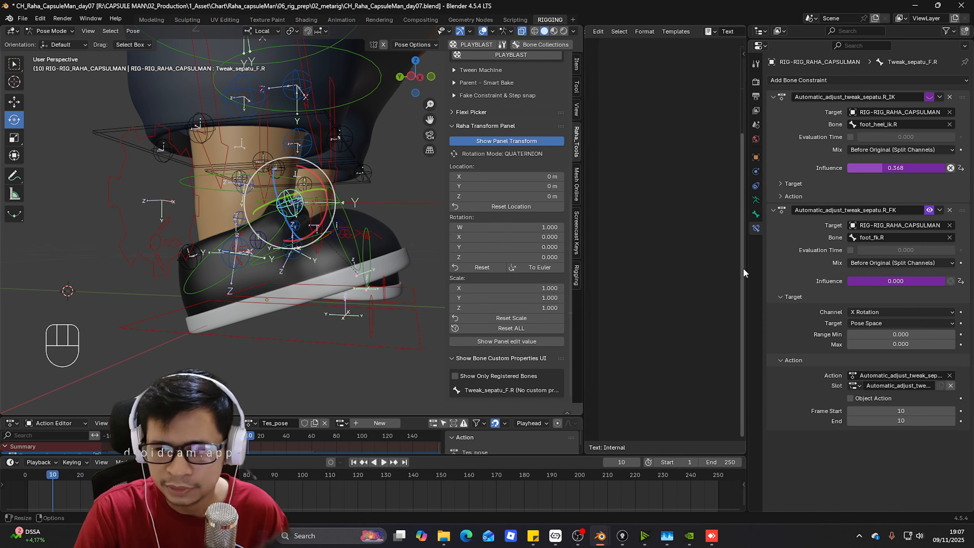
right_click(890, 280)
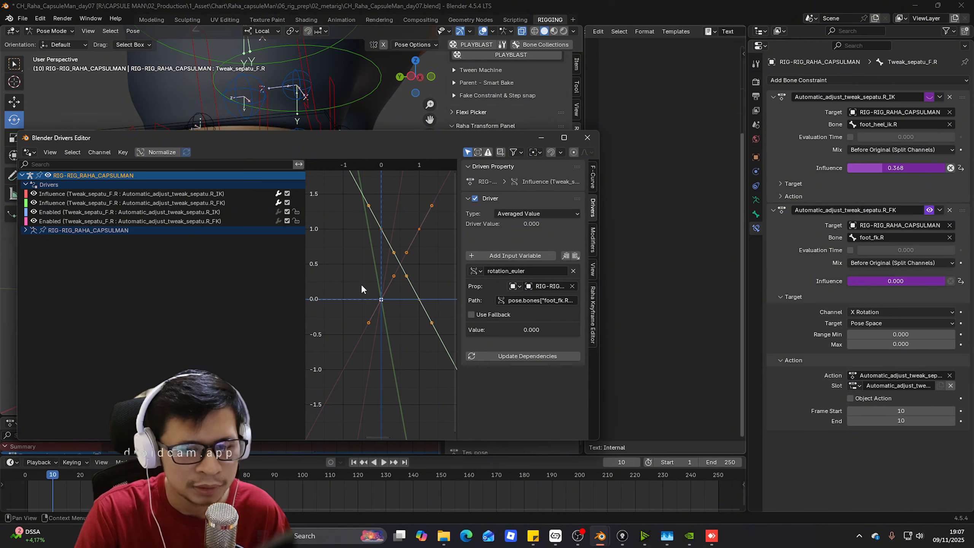
left_click(210, 221)
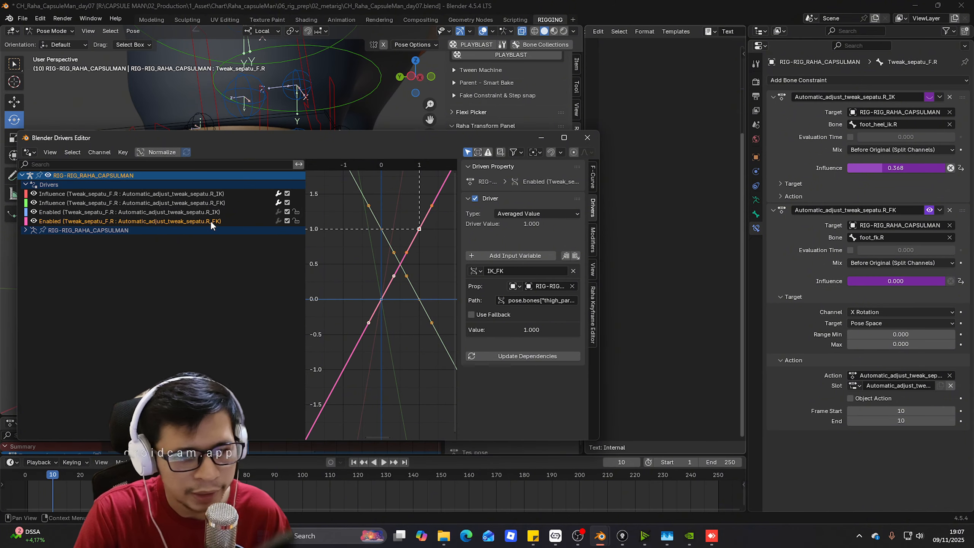
left_click(216, 203)
left_click(555, 298)
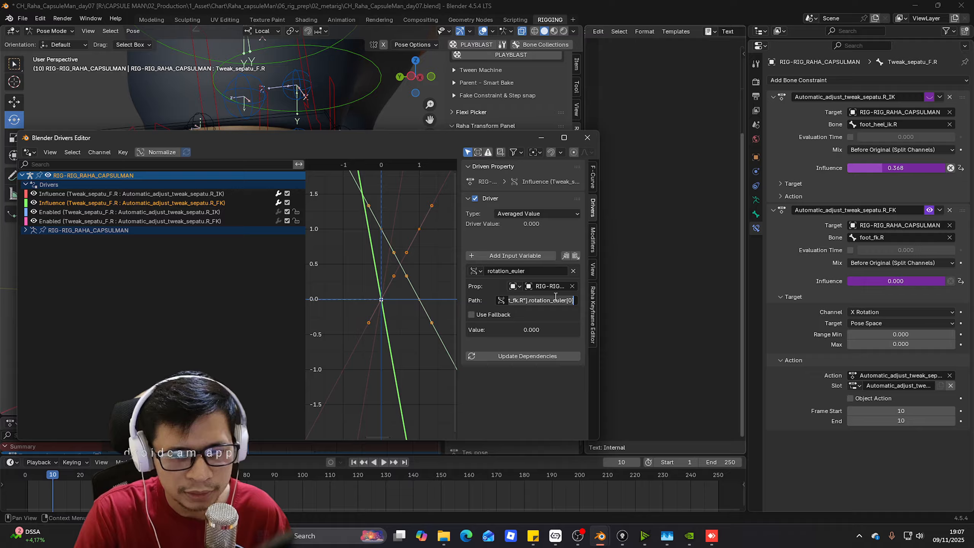
left_click(523, 301)
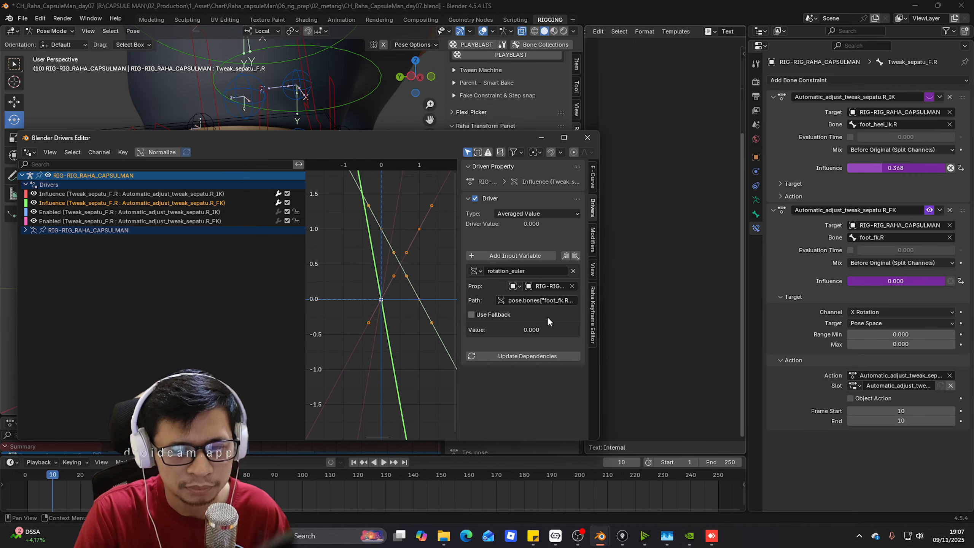
scroll(451, 129, "down", 3)
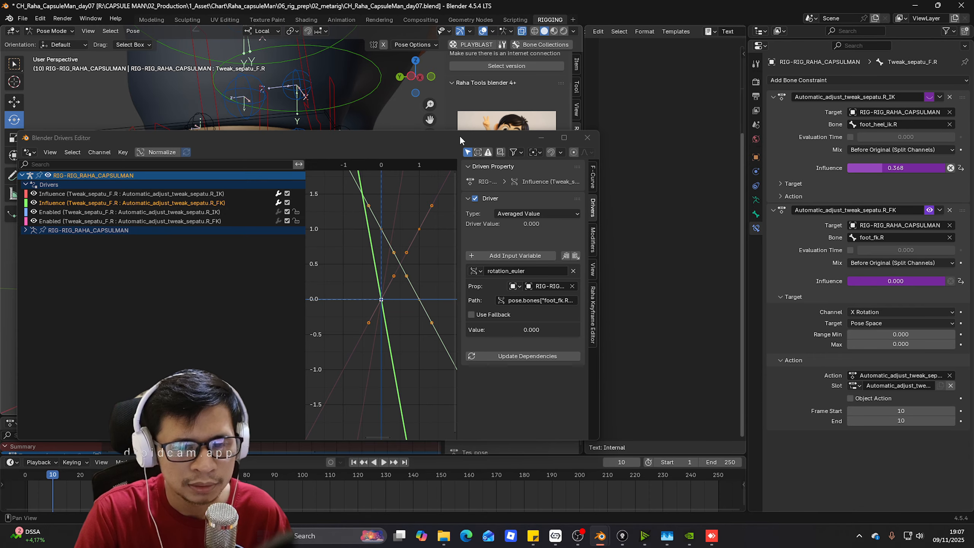
- Select foot_fk.R and examine its rotation mode in the transform properties
left_click_drag(448, 137, 696, 111)
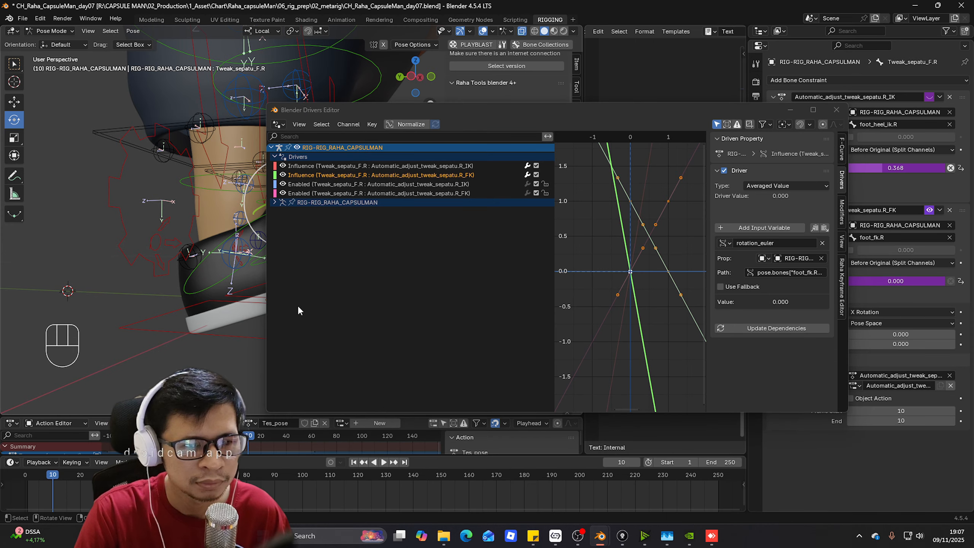
middle_click_drag(212, 293, 171, 280, "shift")
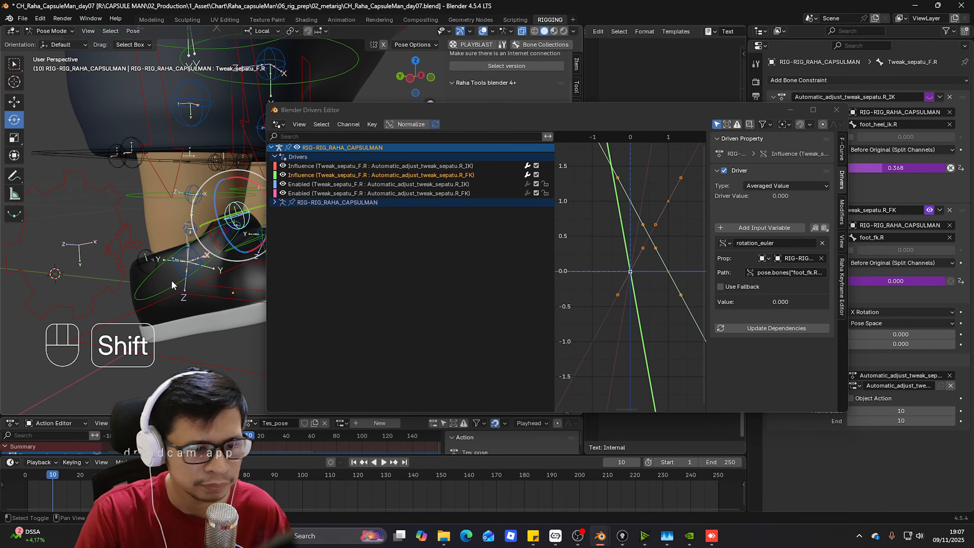
left_click(150, 271)
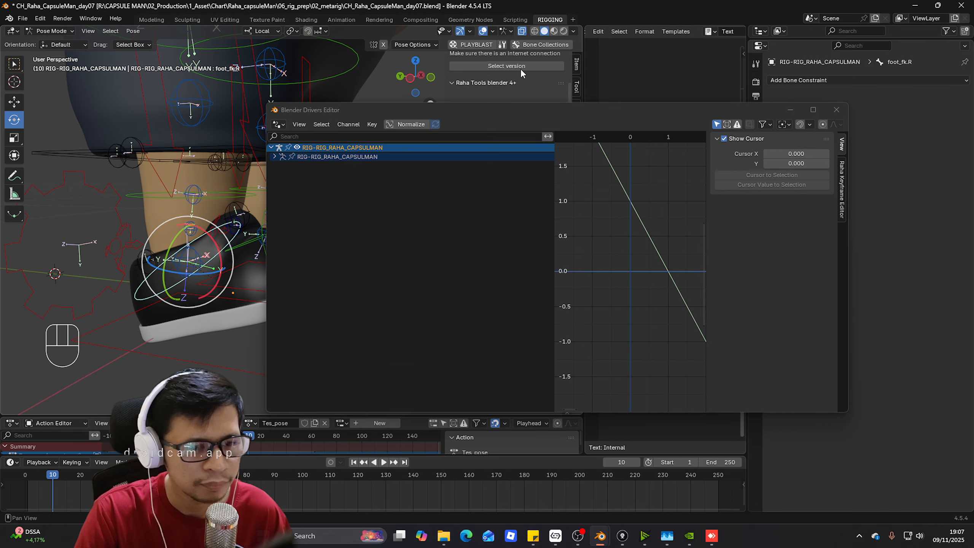
left_click(790, 110)
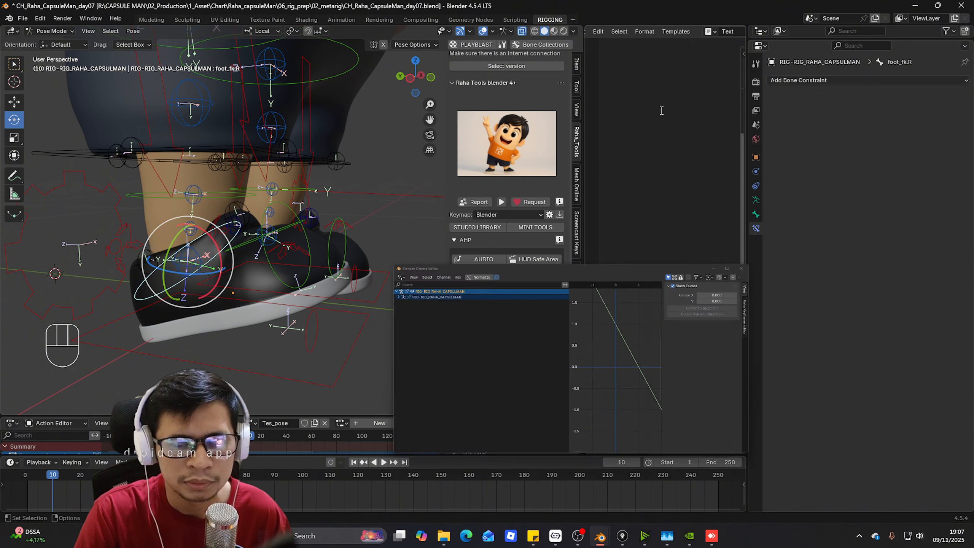
left_click(576, 66)
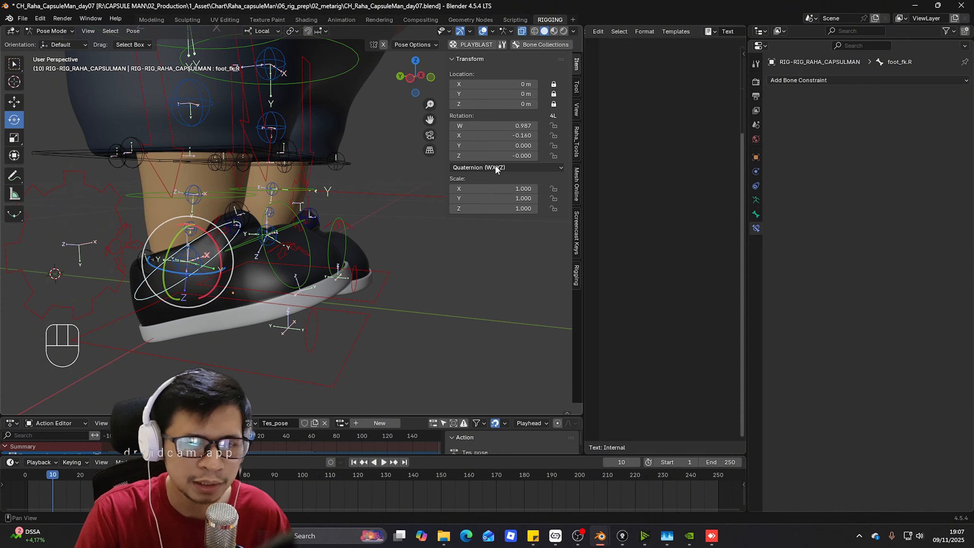
- Try converting foot_fk.R's rotation to Euler with the Raha transform tools, test-rotate the bone, and undo the conversion
left_click(576, 151)
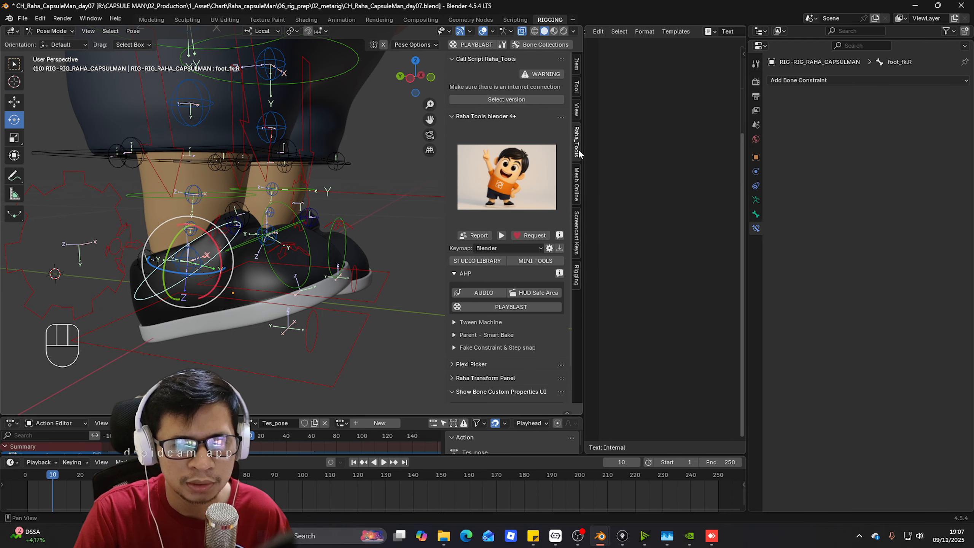
scroll(526, 318, "down", 2)
left_click(494, 344)
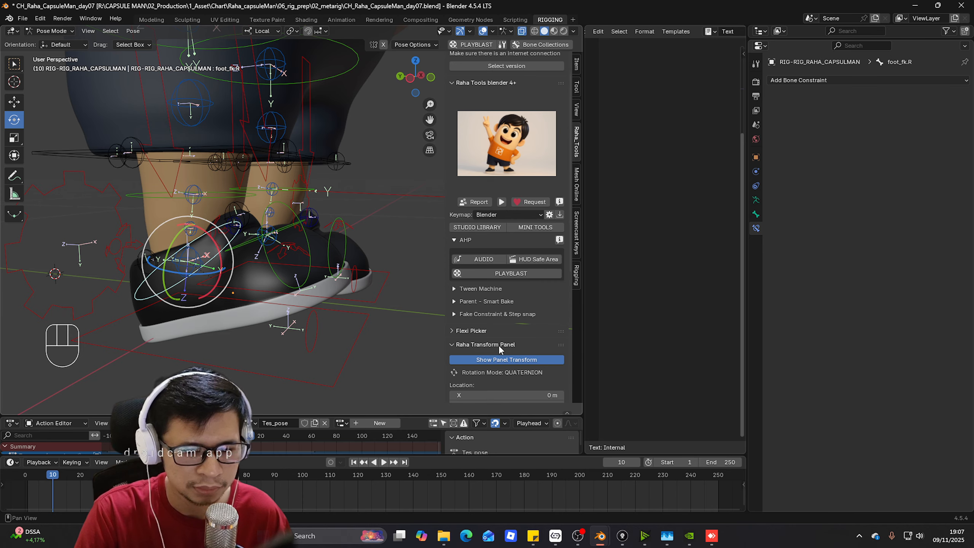
scroll(499, 345, "down", 5)
left_click(536, 365)
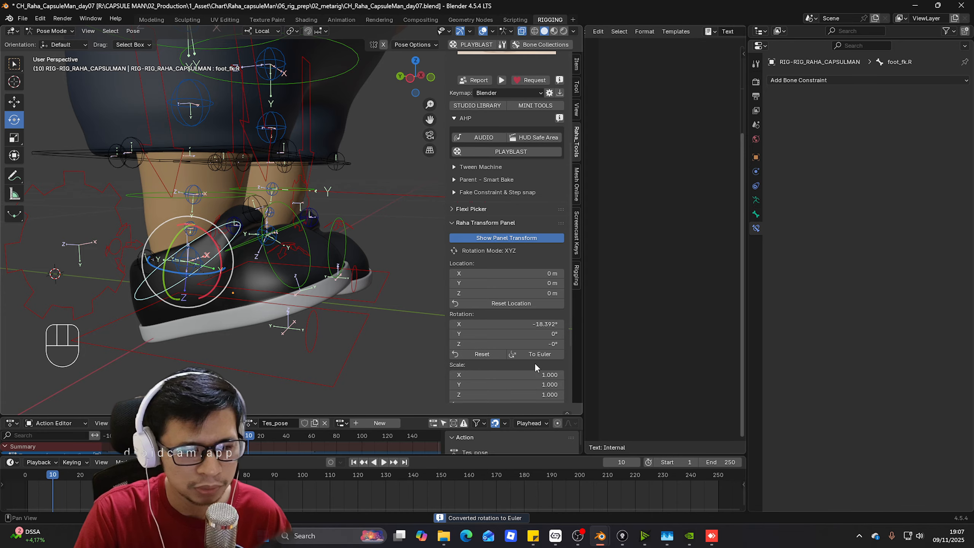
left_click(576, 65)
middle_click_drag(295, 242, 255, 243)
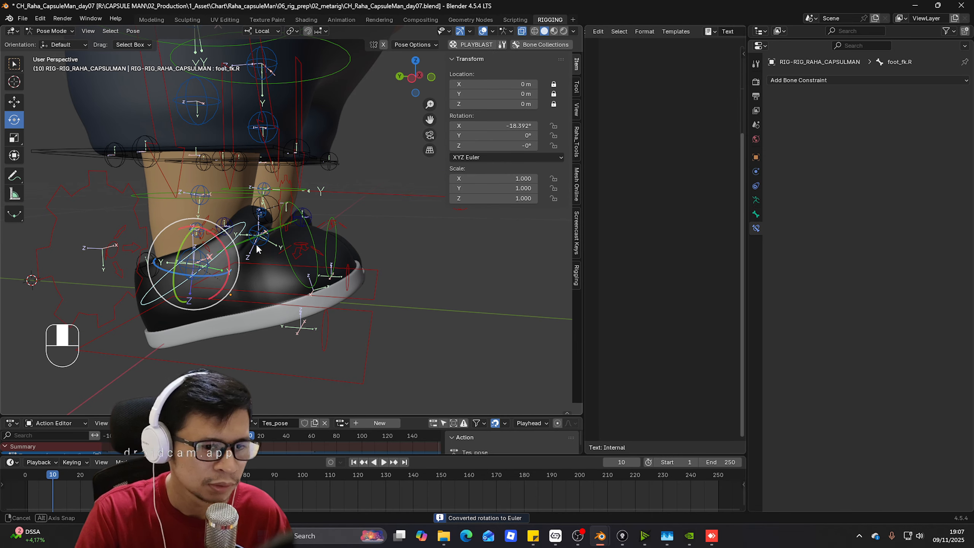
left_click_drag(217, 247, 224, 250)
key("ctrl+z")
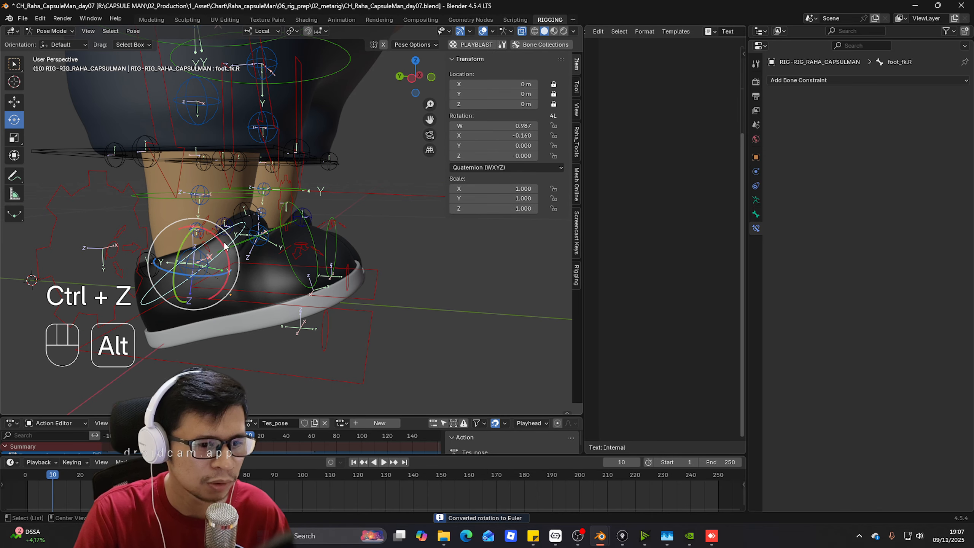
- Clear the rotation and location of all pose bones
key("alt+r")
mouse_move(230, 254)
middle_mouse_down()
mouse_move(263, 248)
mouse_move(230, 247)
middle_mouse_up()
key("a")
key("alt+r")
key("alt+g")
- Rotate foot_fk.R about 18° around its local X axis and check the _FK constraint influence on Tweak_sepatu_F.R
left_click(229, 247)
left_click_drag(229, 247, 228, 258)
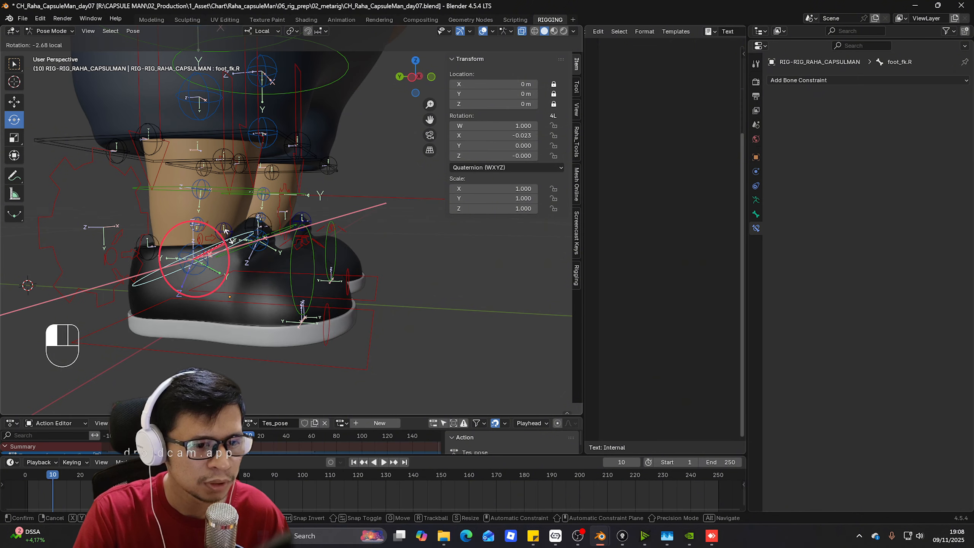
key("ctrl+z")
left_click(254, 228)
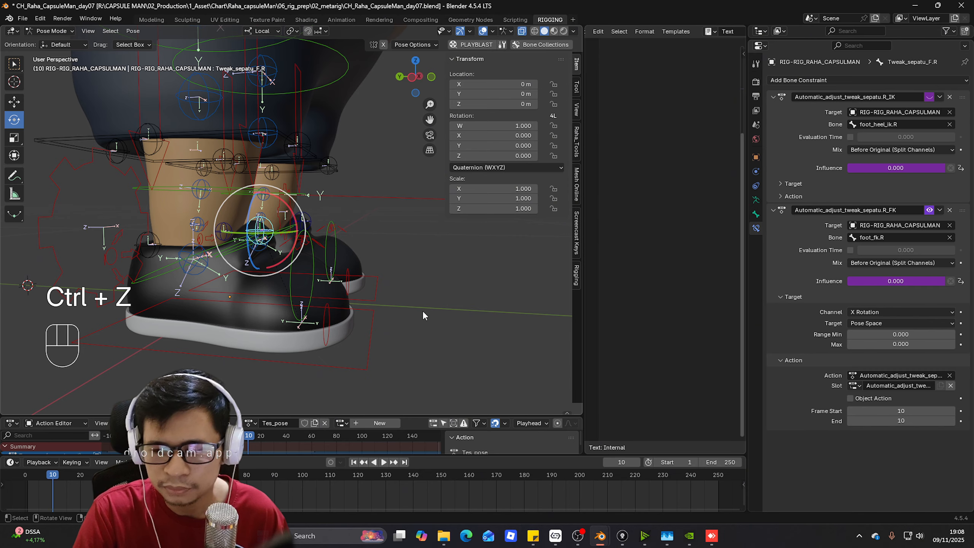
left_click(211, 257)
left_click_drag(229, 265, 236, 223)
left_click(237, 223)
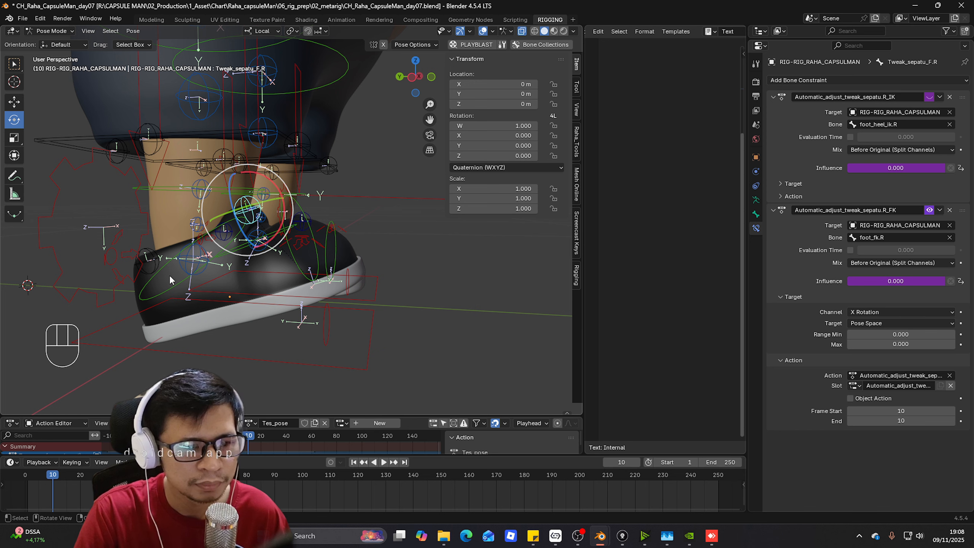
- Convert foot_fk.R's rotation from quaternion to XYZ Euler with the Raha transform tools
left_click(158, 273)
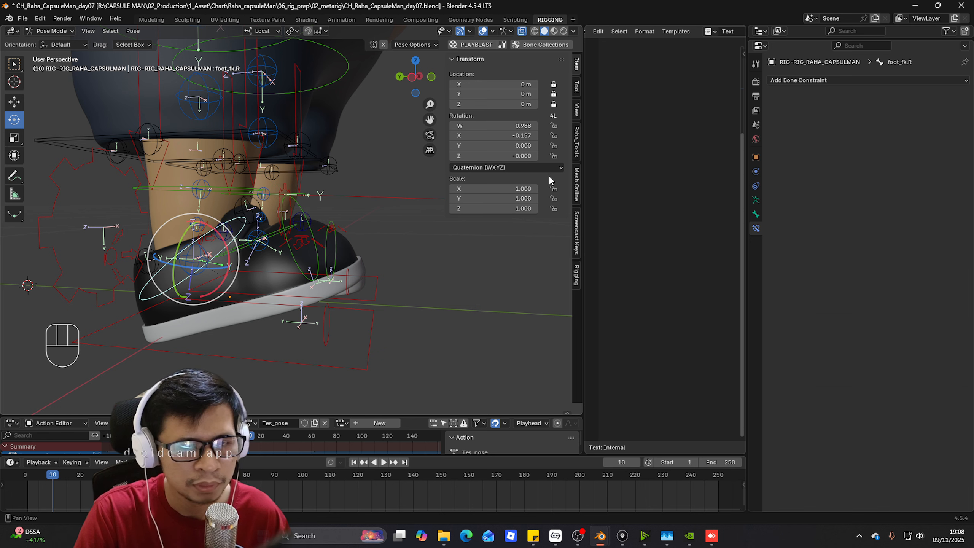
left_click(576, 142)
scroll(529, 340, "down", 8)
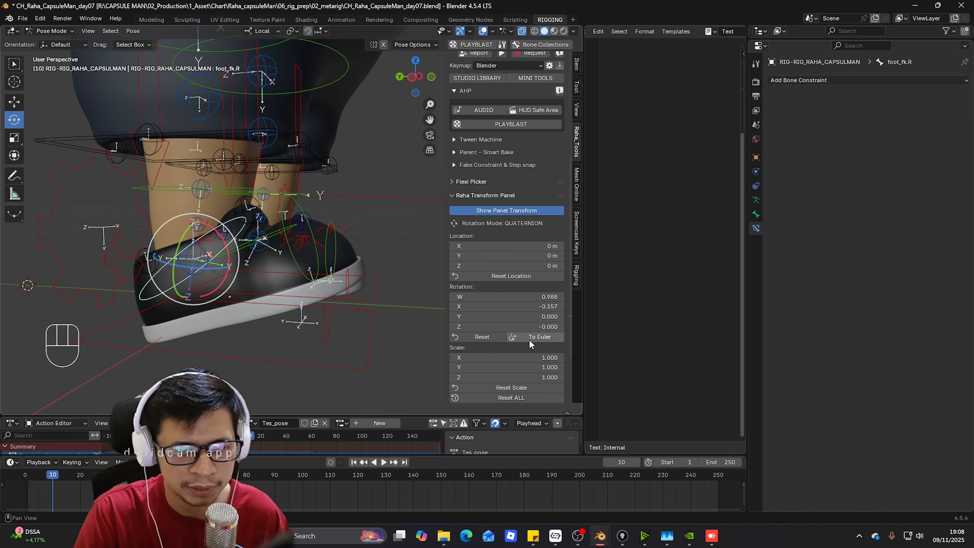
left_click(529, 337)
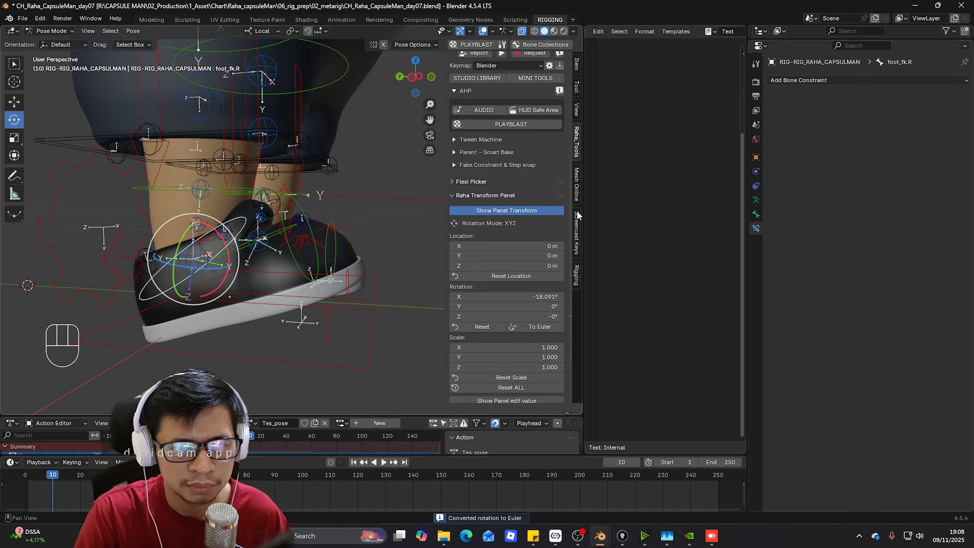
left_click(577, 64)
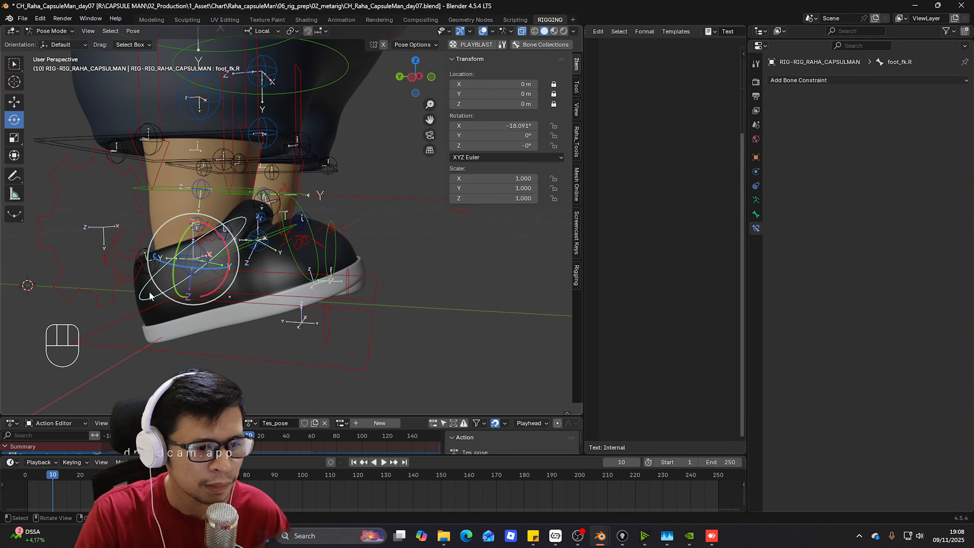
- Rotate foot_fk.R further to about -21.8° on X and check the _FK influence on Tweak_sepatu_F.R
left_click(261, 206)
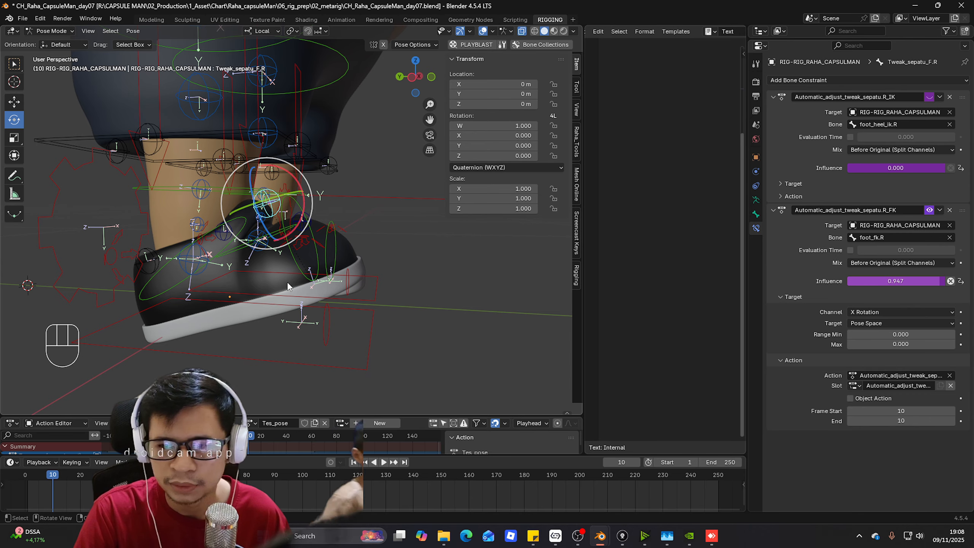
left_click(138, 282)
left_click_drag(229, 265, 246, 218)
left_click(270, 202)
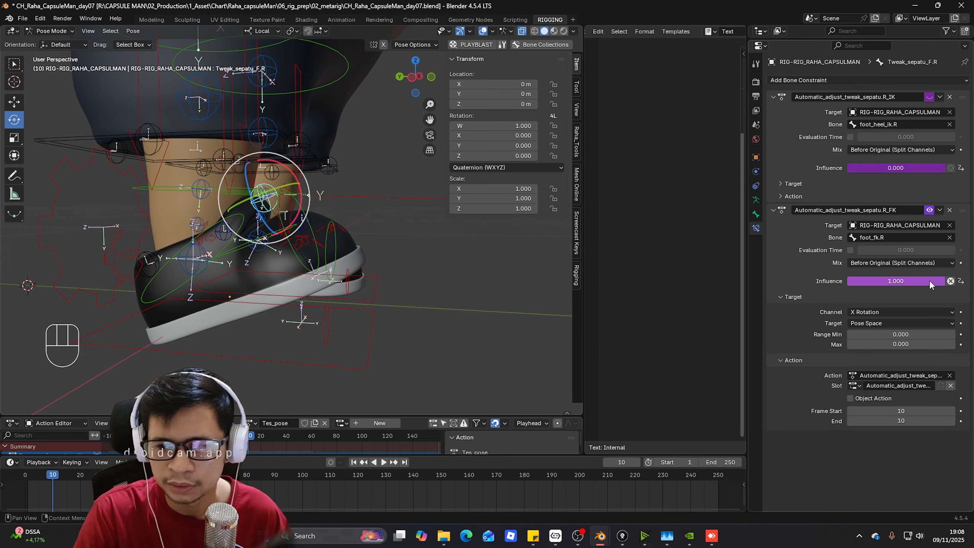
- Clear the rotation and location of all pose bones and save the file
left_click(196, 265)
key("a")
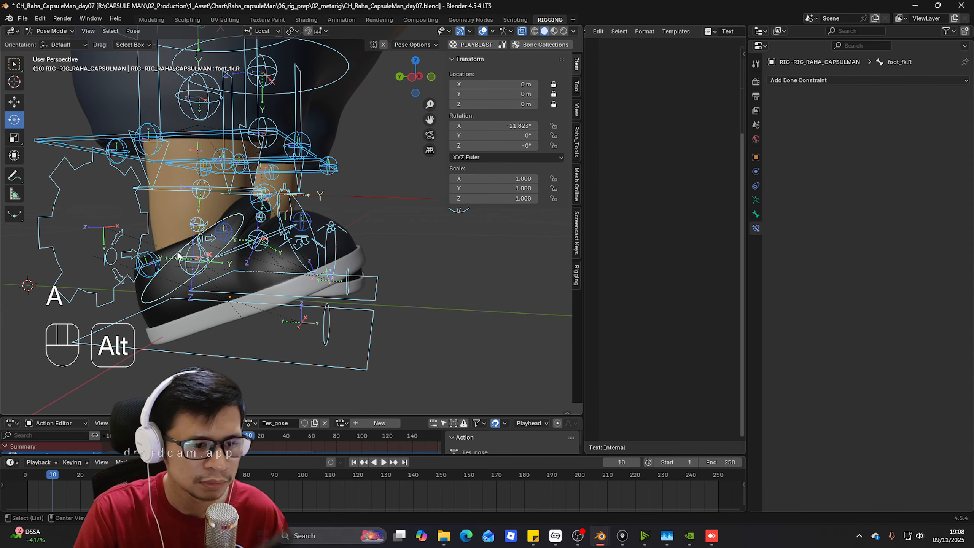
key("alt+r")
key("alt+g")
key("ctrl+w")
key("ctrl+a")
left_click(335, 223)
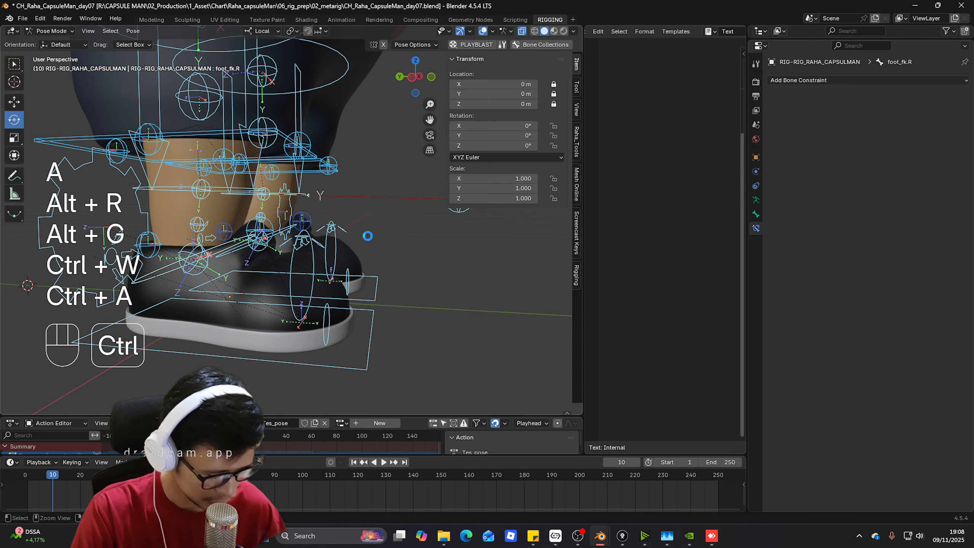
key("ctrl+s")
left_click(390, 229)
- Test-rotate foot_fk.R, check the _FK influence on Tweak_sepatu_F.R, and clear the whole pose again
middle_click_drag(304, 249, 347, 249, "shift")
left_click(231, 268)
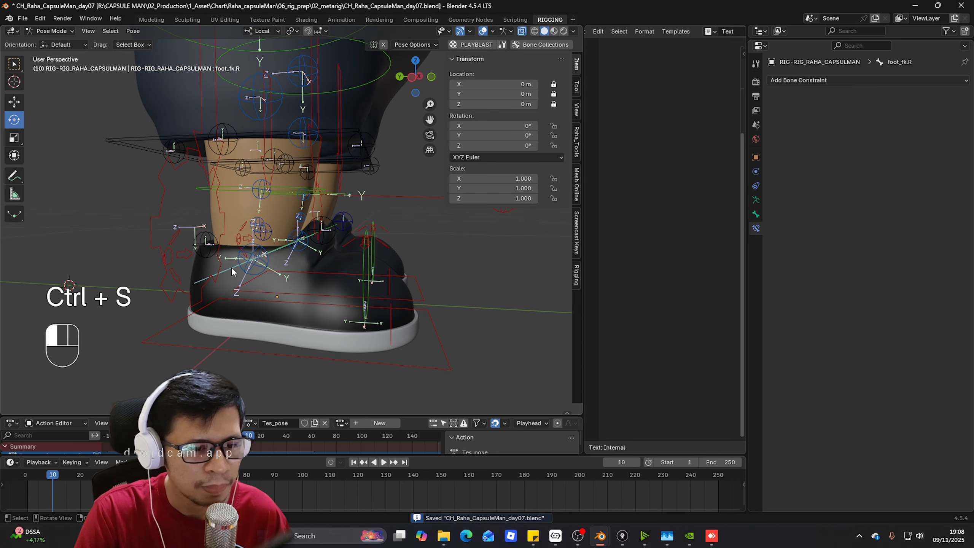
middle_click_drag(233, 269, 218, 268)
mouse_move(265, 244)
left_mouse_down()
mouse_move(279, 221)
mouse_move(264, 234)
mouse_move(269, 227)
left_mouse_up()
left_click(290, 195)
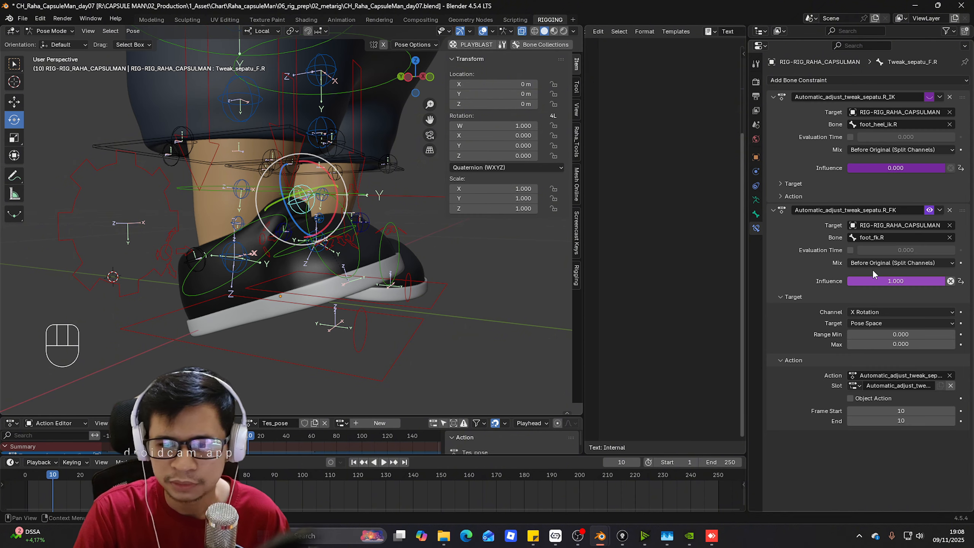
key("a")
key("alt+r")
key("alt+g")
- Try rotating foot_heel_ik.L from the right side view to test the left shoe in IK
key("KP_3")
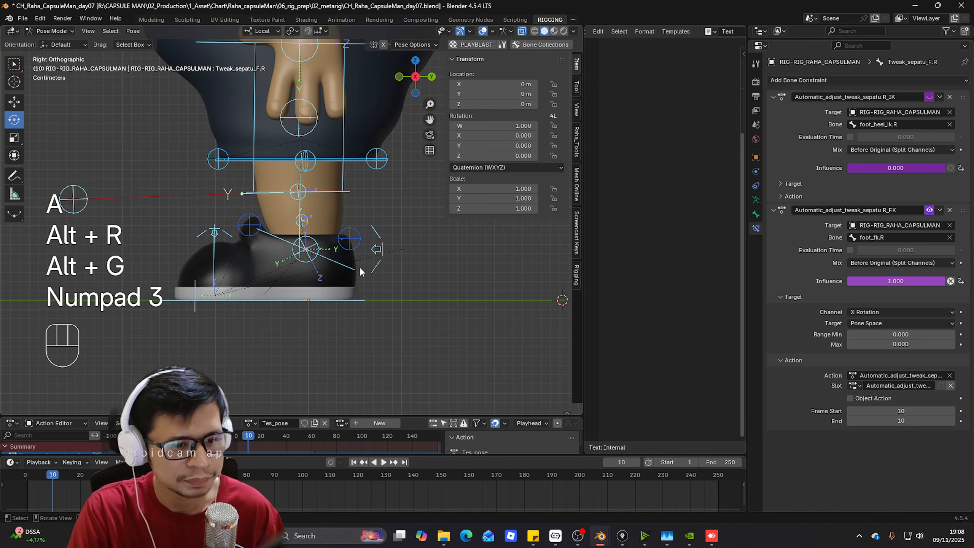
left_click(359, 267)
key("r")
middle_click_drag(377, 230, 327, 259)
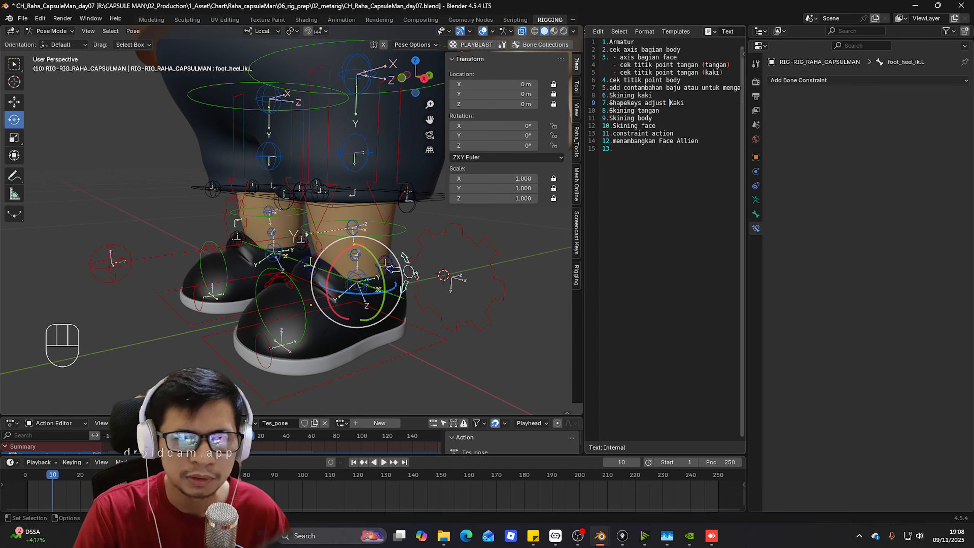
- Change item 7 of the text checklist to "Tweak automatic adjust sepatu - Kaki" and save the file
left_click_drag(586, 109, 595, 109)
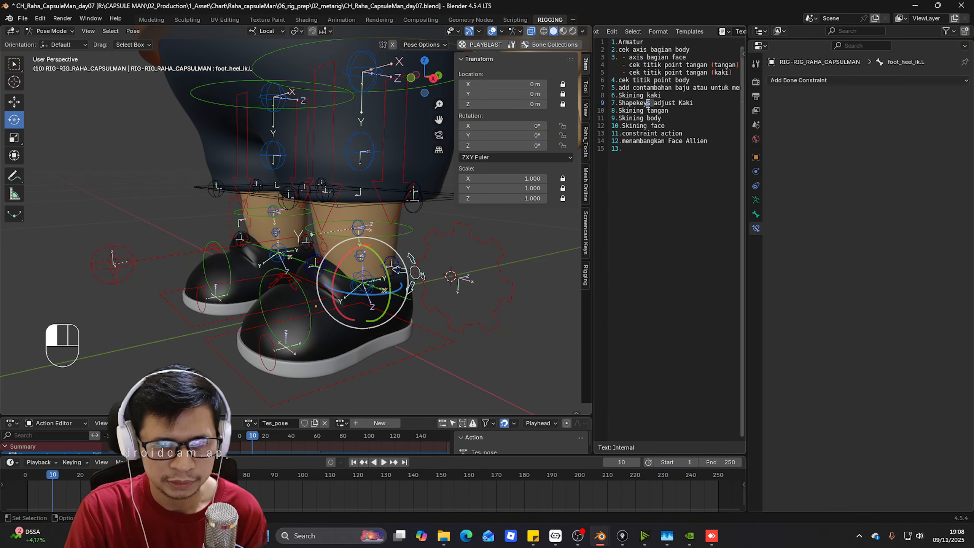
type("Tweak ")
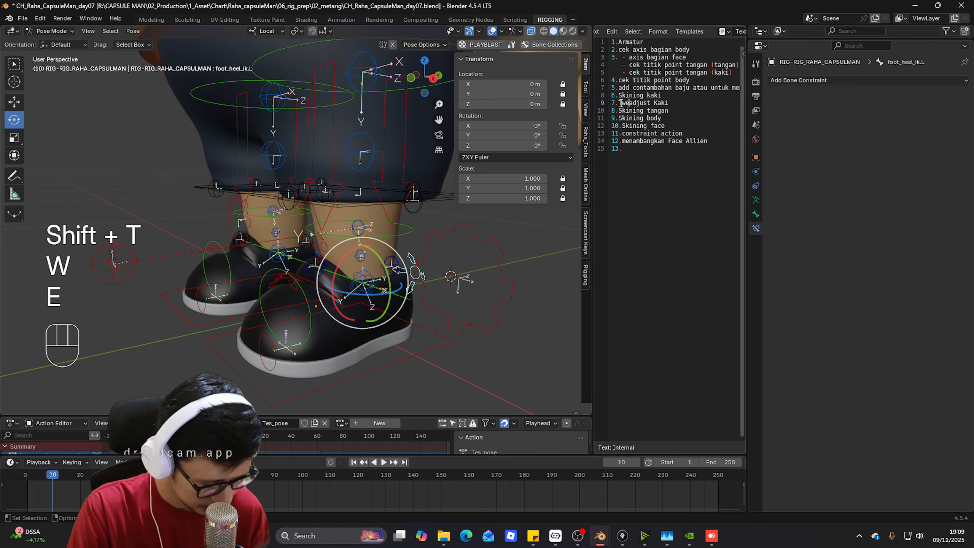
type("atuomati")
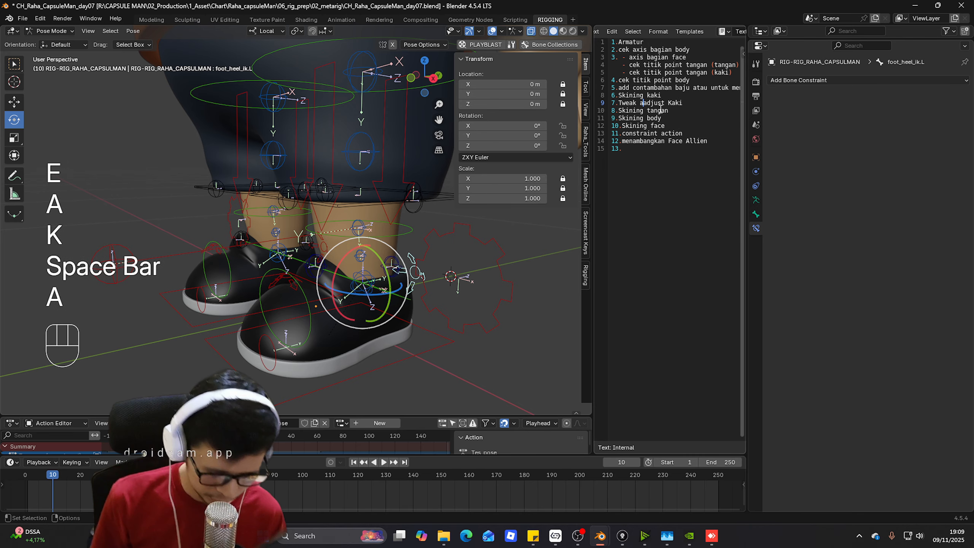
type("c")
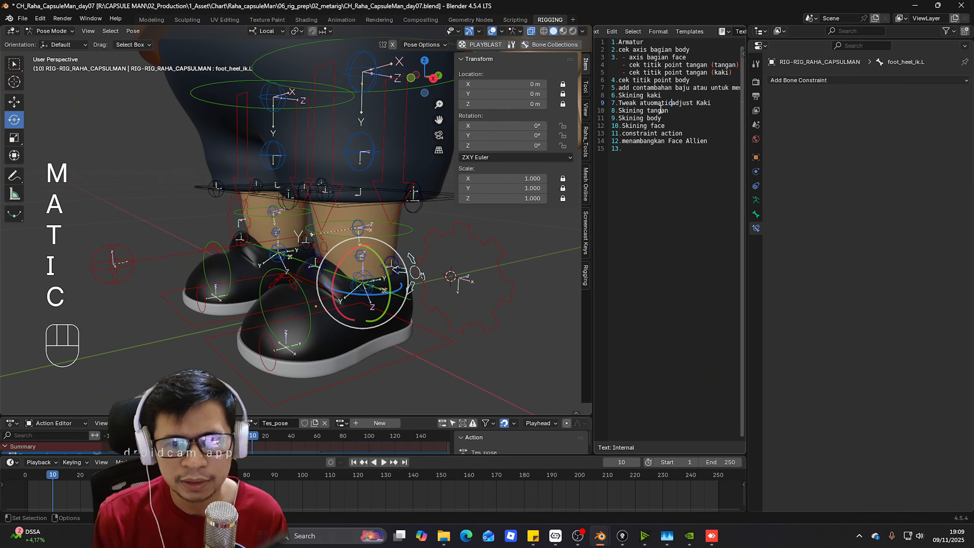
left_click(651, 103)
key("BackSpace")
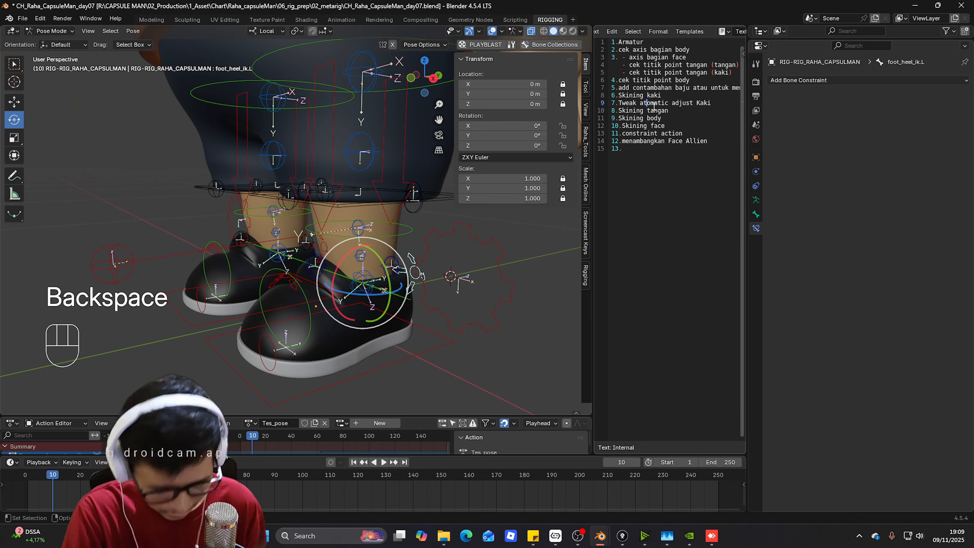
key("Left")
type("u")
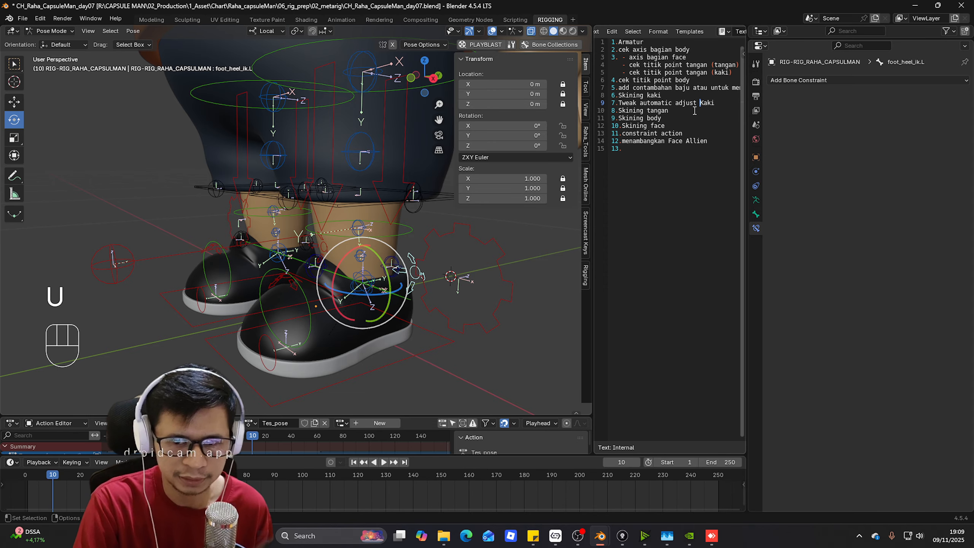
type("st sepatu ")
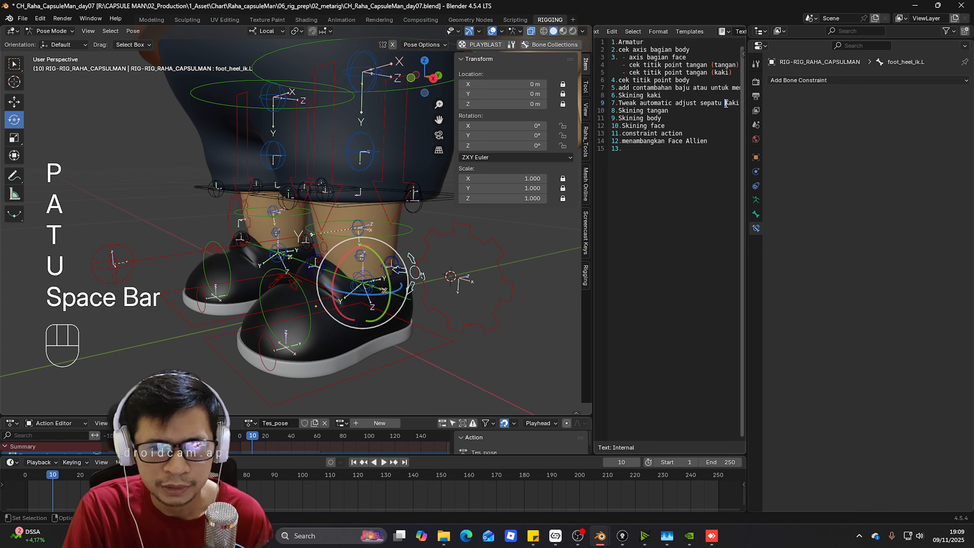
type("-")
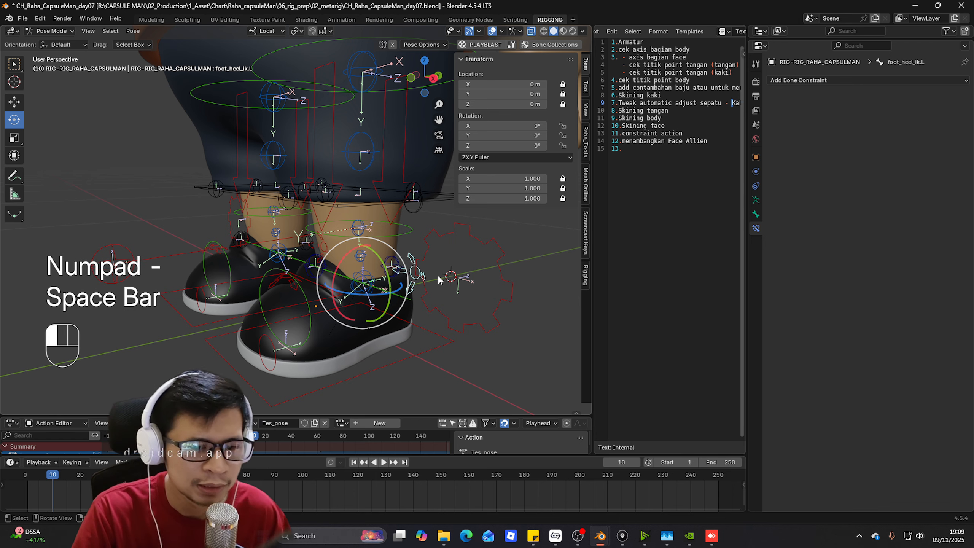
left_click(390, 264)
key("KP_3")
key("ctrl+s")
- Rotate foot_heel_ik.L about 18.7° on X and check the _IK influence on Tweak_sepatu_F.L
scroll(416, 299, "down", 2)
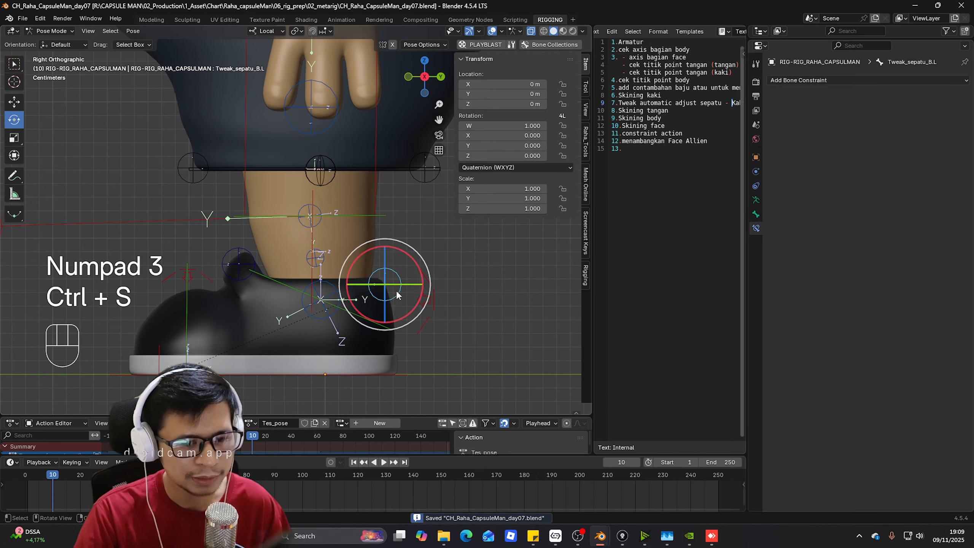
left_click(416, 309)
key("r")
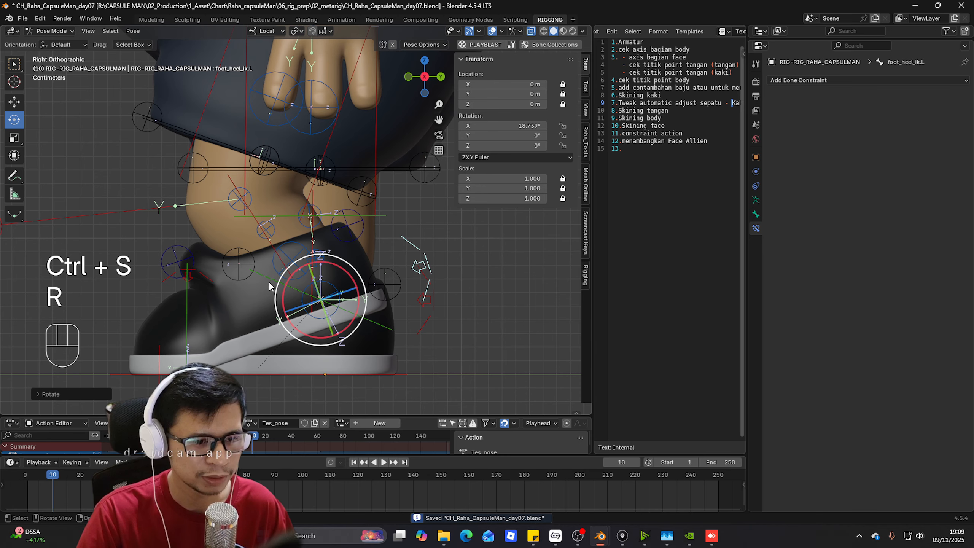
left_click(175, 265)
left_click(175, 265)
key("g")
right_click(402, 319)
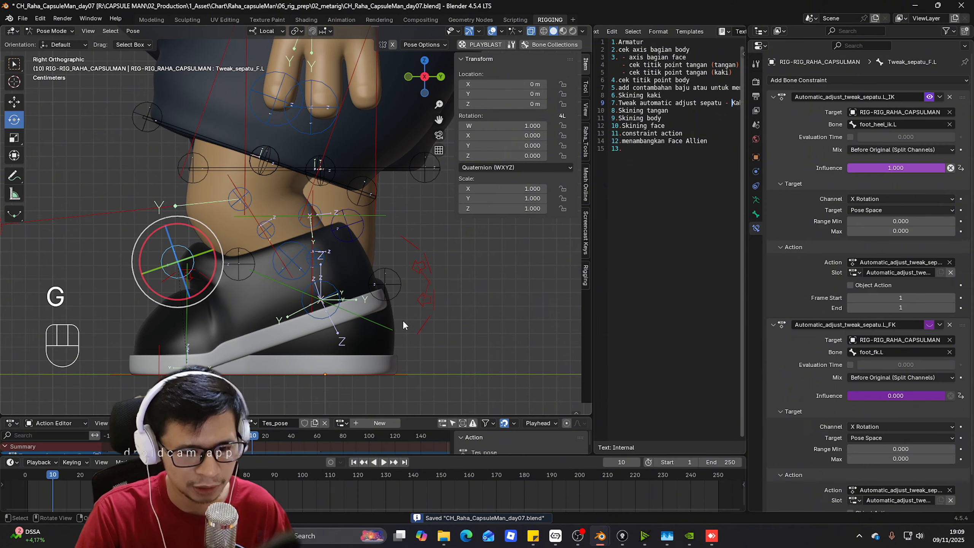
- Clear the rotation and location of all pose bones and select Tweak_sepatu_F.L
key("a")
key("alt+r")
key("alt+g")
middle_click_drag(402, 320, 429, 250)
left_click(399, 255)
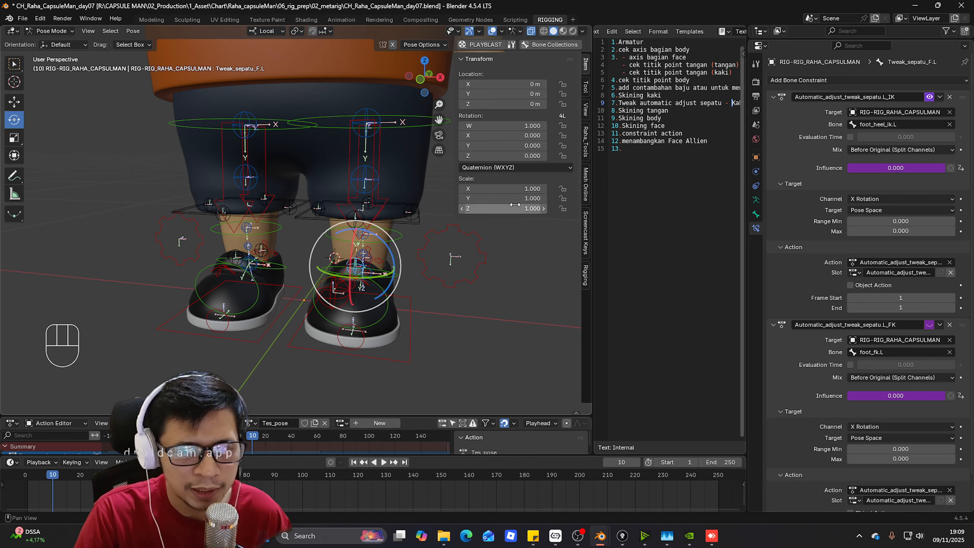
scroll(345, 230, "down", 5)
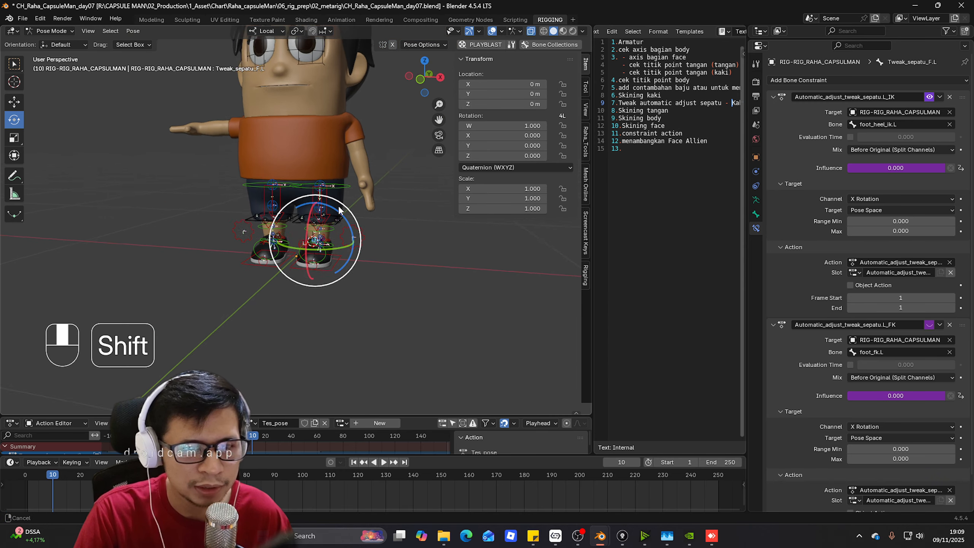
middle_click_drag(345, 230, 338, 245, "shift")
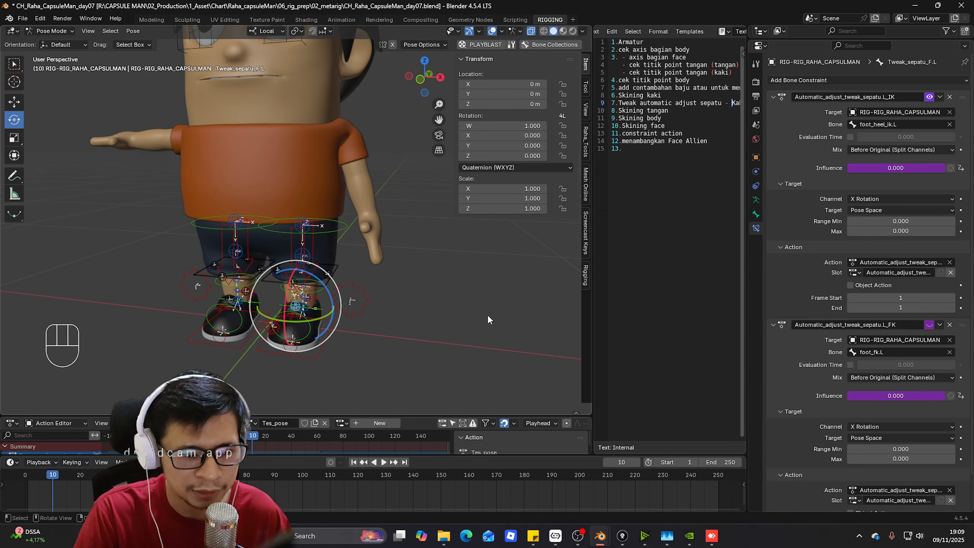